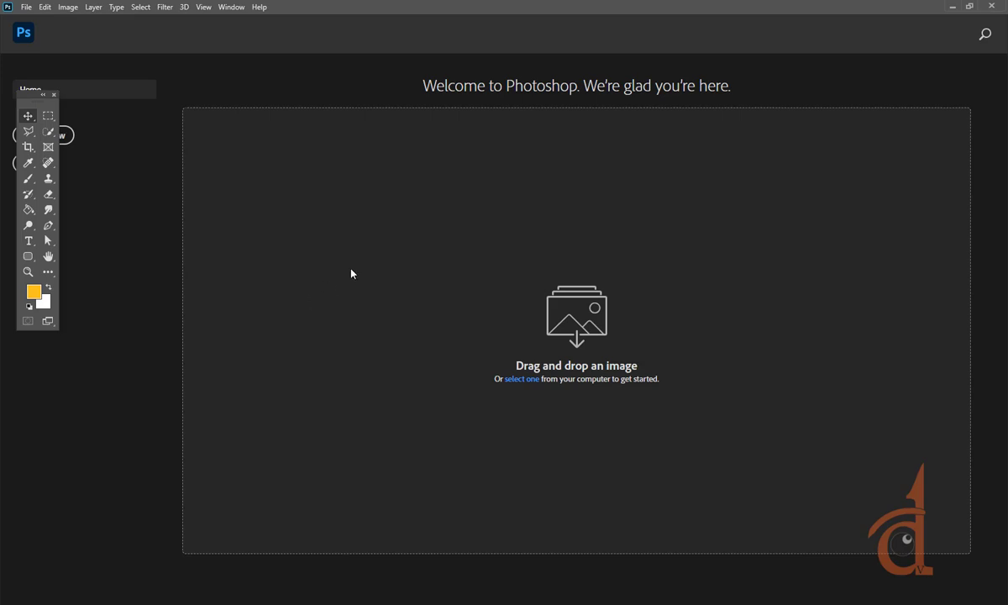
key("alt+Tab")
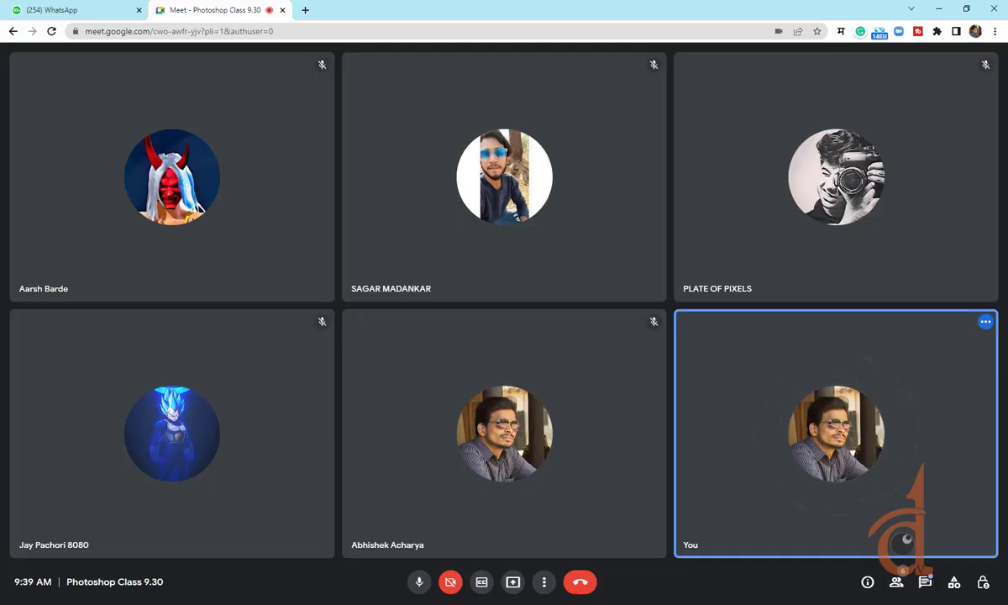
left_click(307, 603)
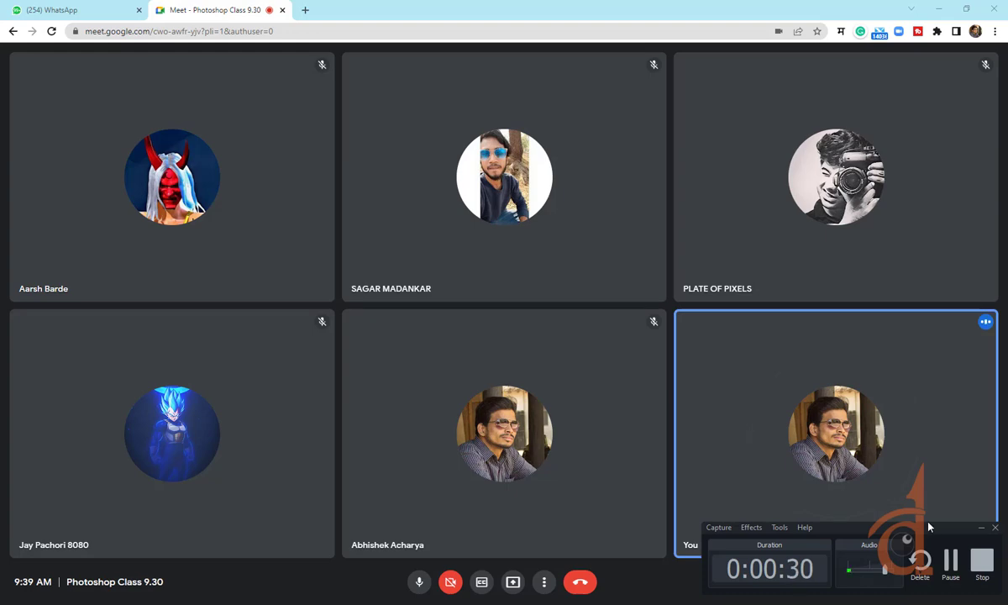
left_click(981, 528)
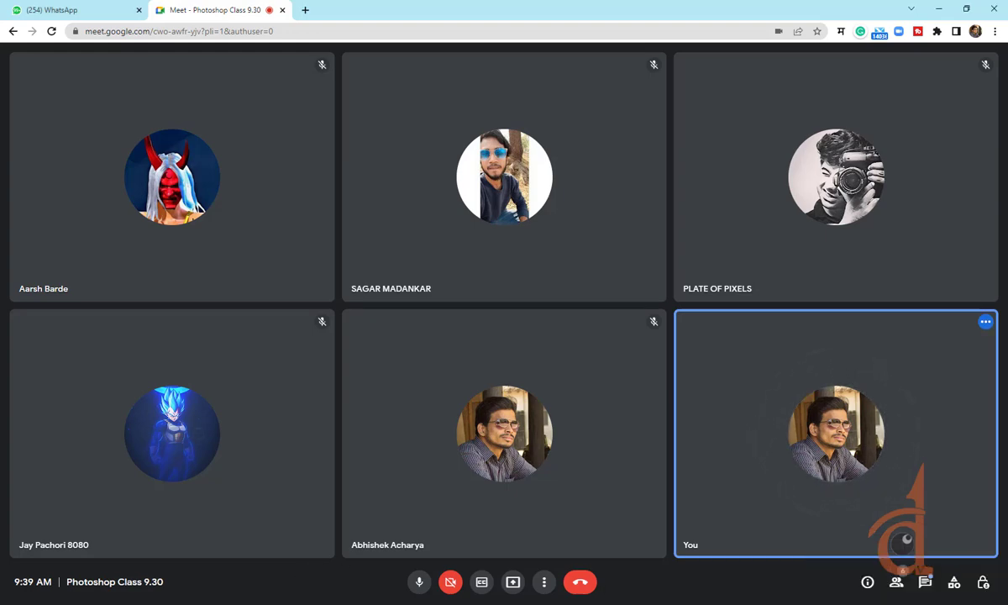
left_click(327, 538)
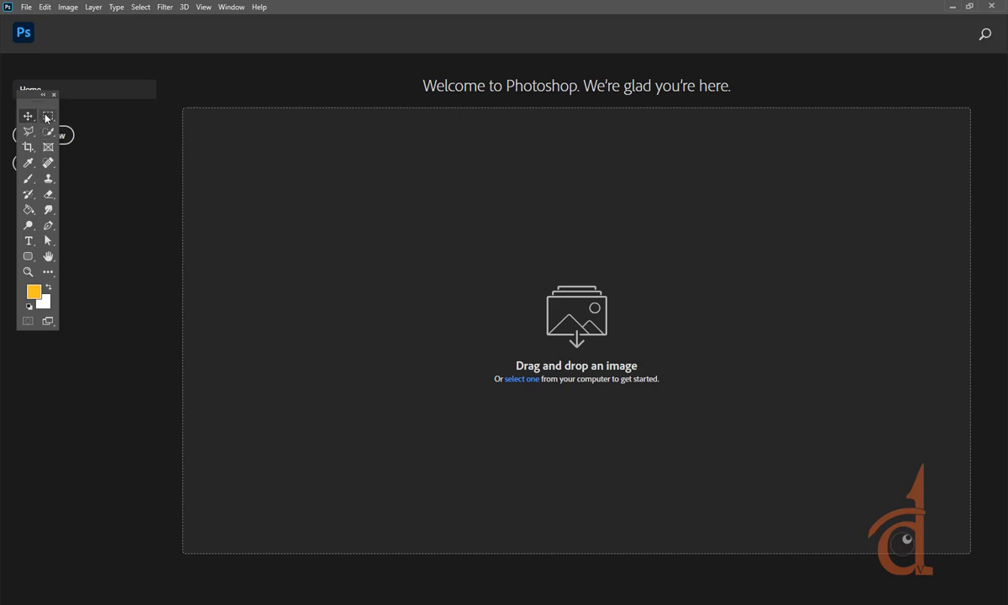
Open the Reference folder inside July 2022 Batch on Local Disk (D:) in File Explorer
key("super+e")
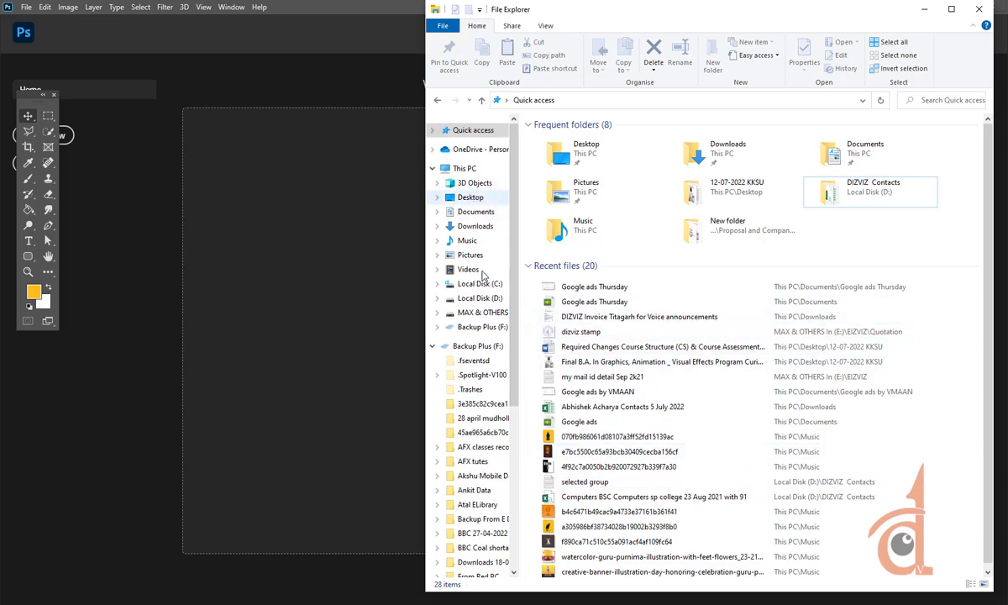
left_click(480, 298)
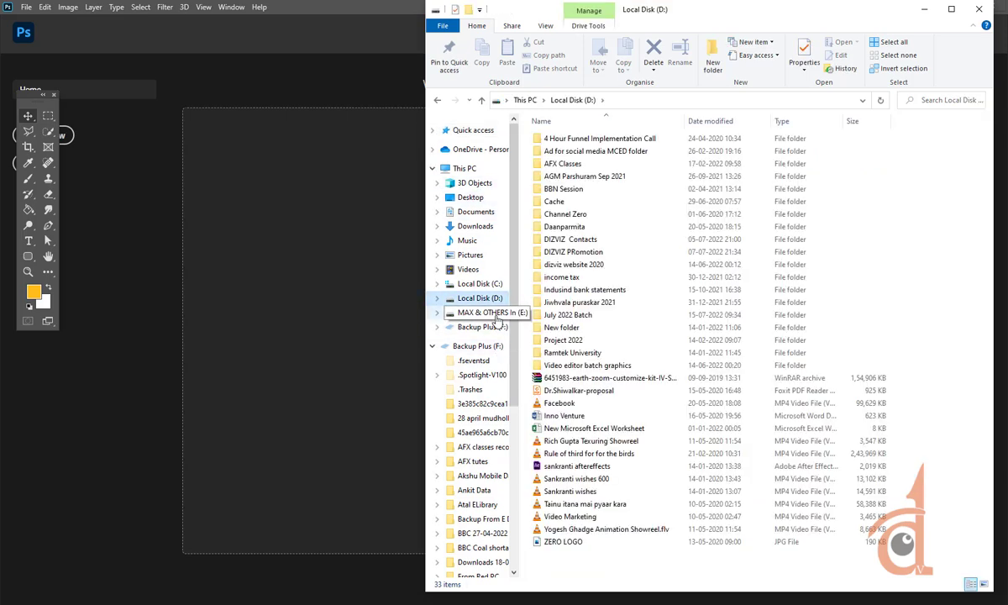
double_click(568, 316)
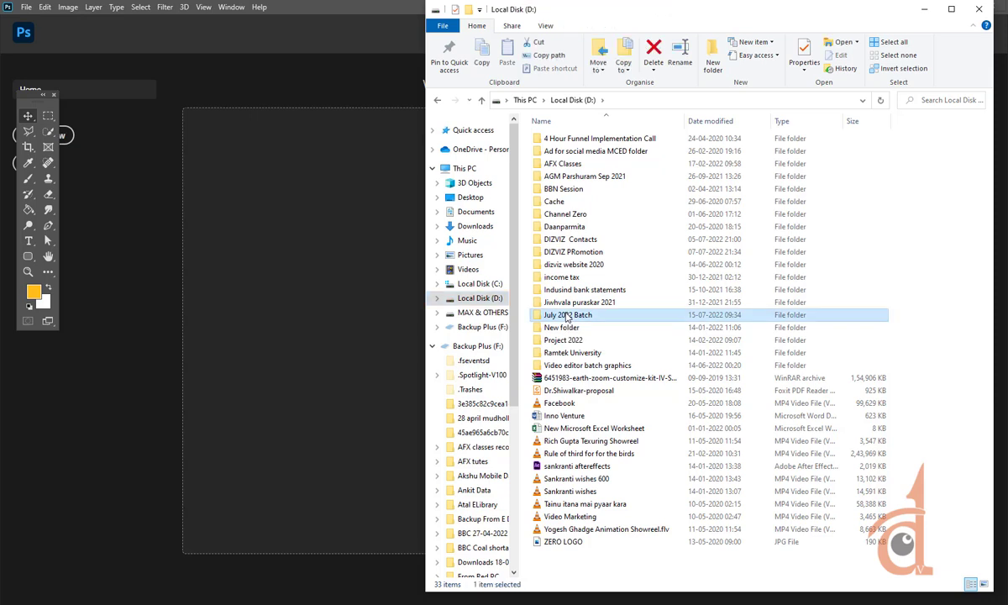
left_click(569, 141)
double_click(568, 141)
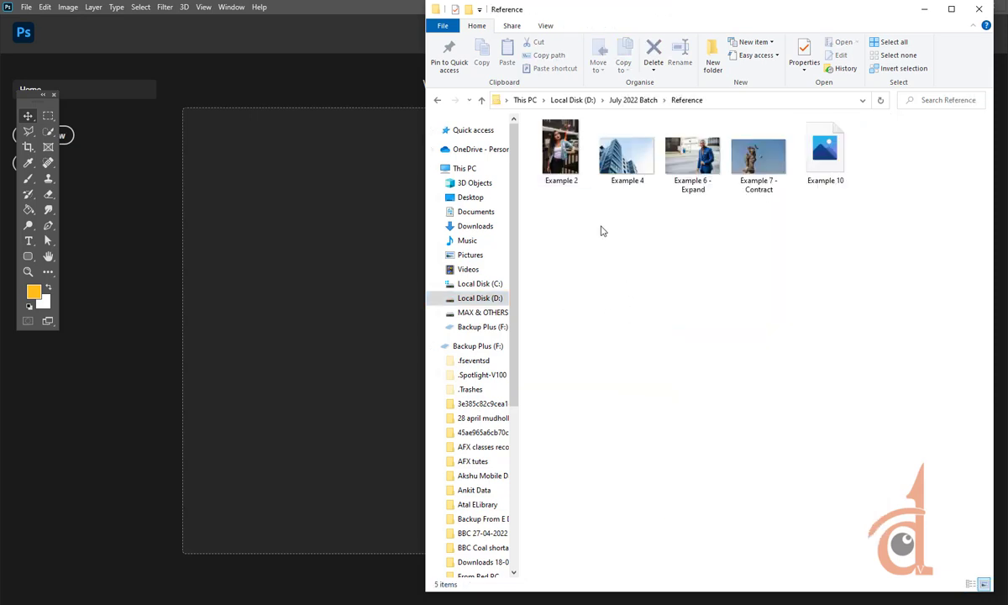
Show the Reference folder's images as large thumbnail previews
right_click(601, 227)
mouse_move(673, 236)
left_click(809, 237)
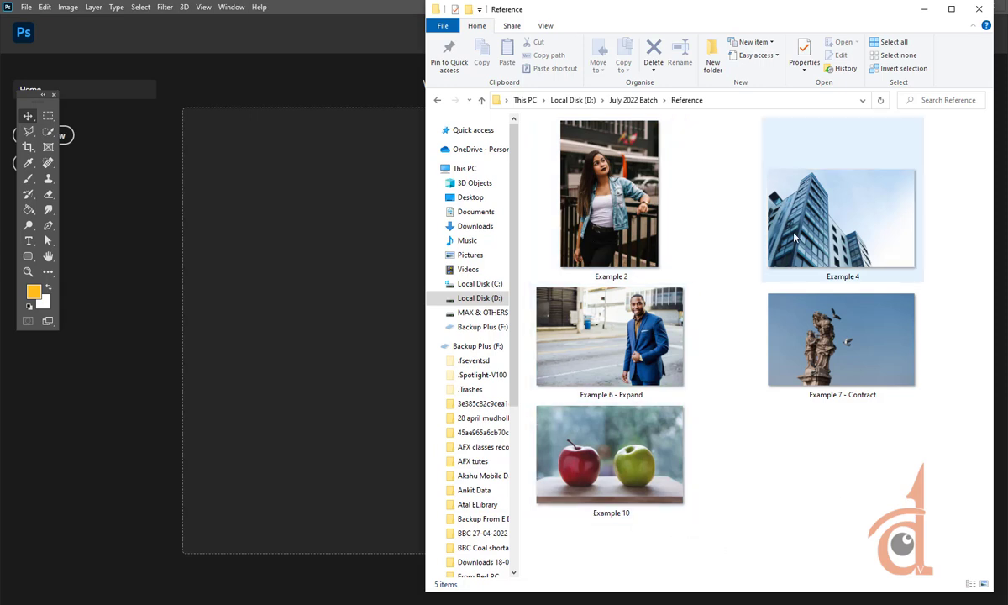
Open the image Example 6 - Expand in Photoshop and minimize the File Explorer window
mouse_move(795, 239)
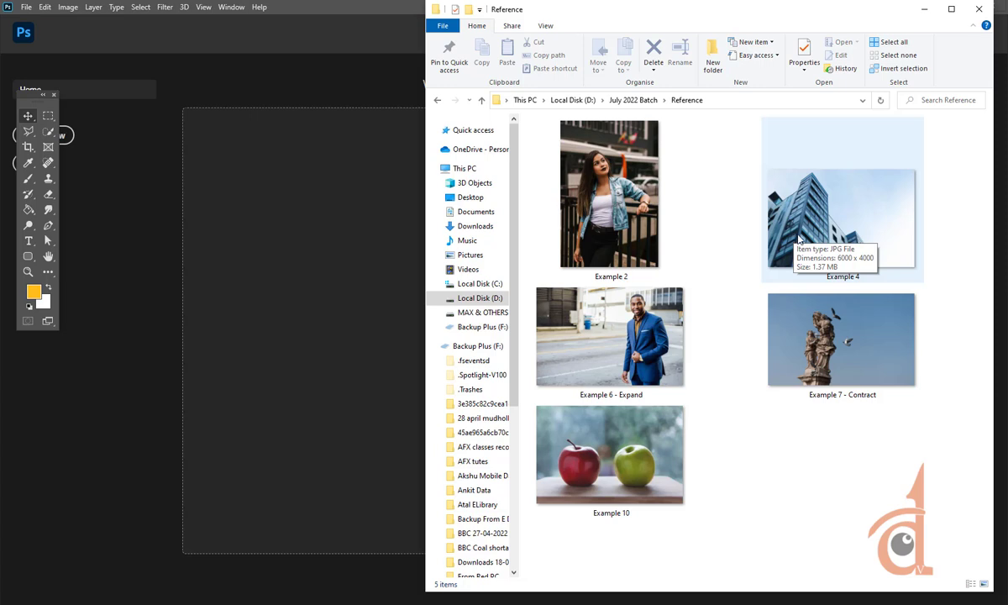
left_click_drag(632, 345, 292, 80)
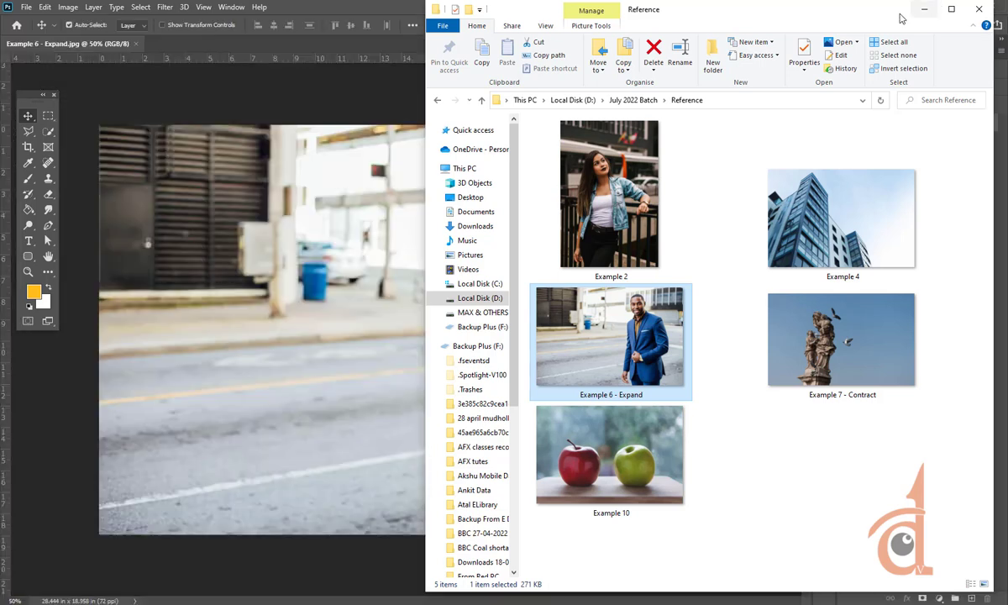
left_click(923, 13)
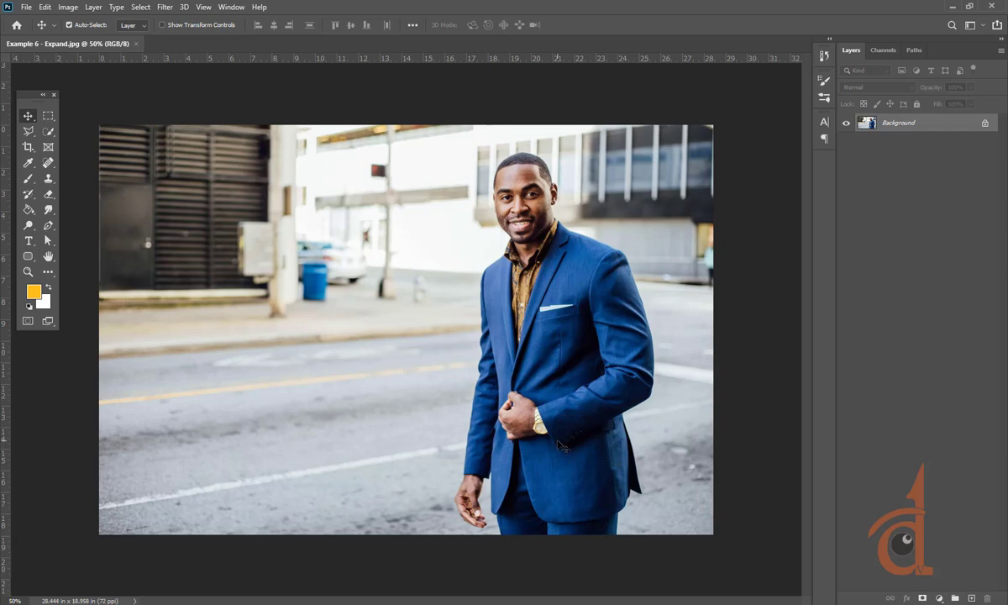
Draw freehand trial outlines around the blue bin and the utility box beside it with the Lasso tool
left_click(28, 132)
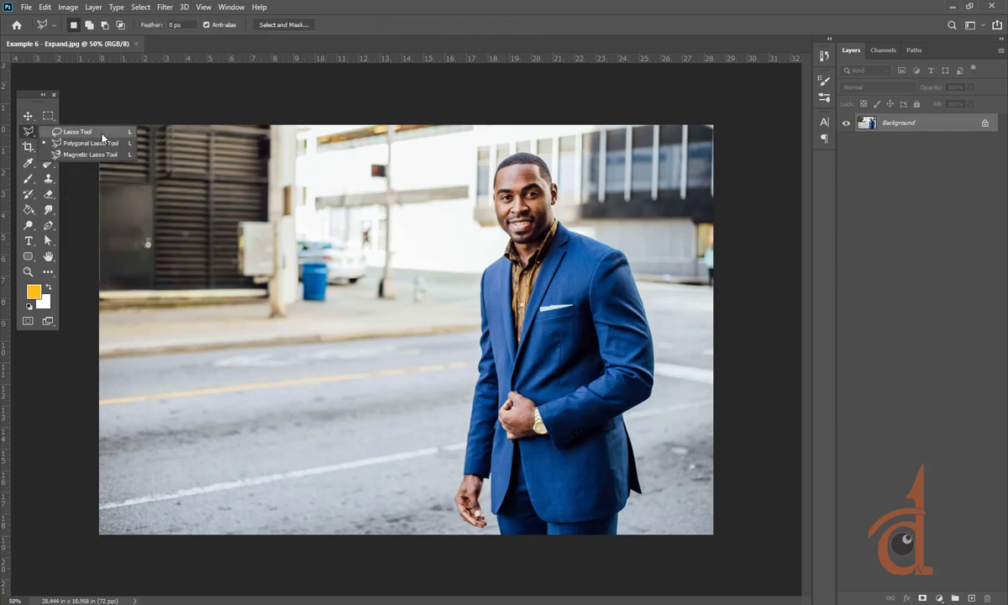
left_click(102, 135)
mouse_move(327, 306)
left_mouse_down()
mouse_move(333, 282)
mouse_move(320, 259)
left_mouse_up()
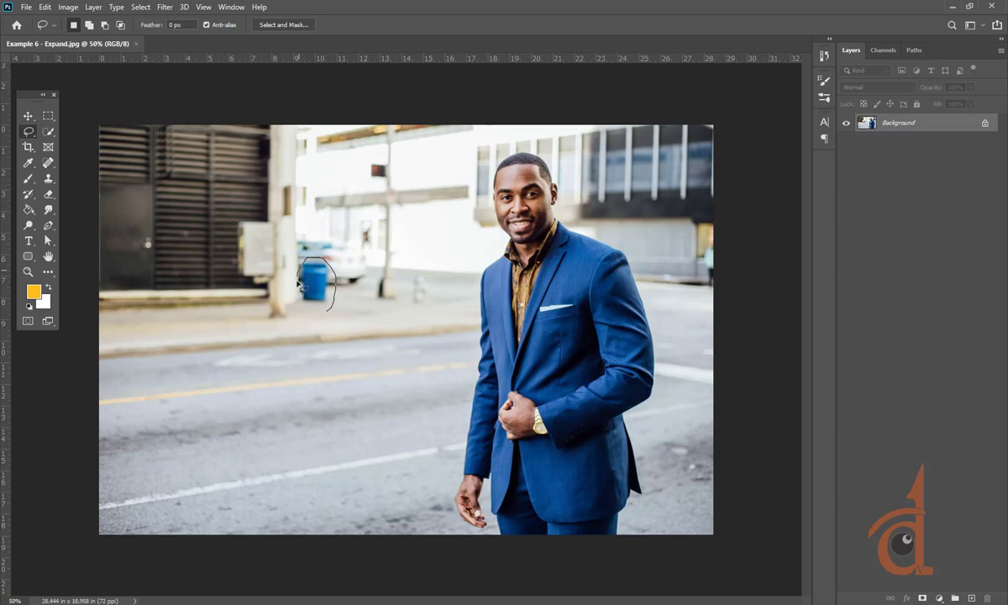
left_click_drag(300, 283, 301, 286)
mouse_move(306, 249)
left_mouse_down()
mouse_move(274, 178)
mouse_move(216, 256)
left_mouse_up()
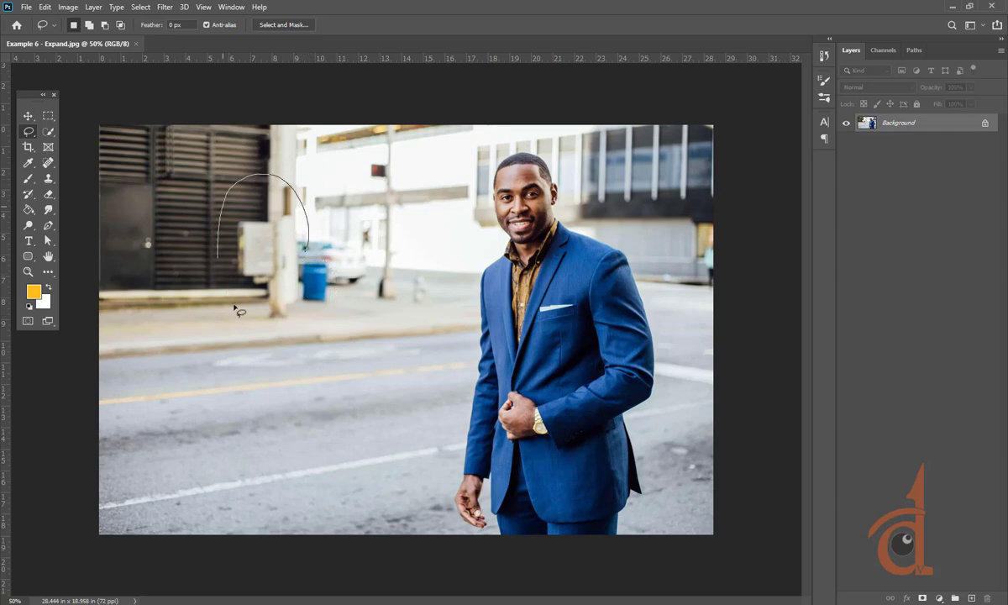
left_click_drag(235, 308, 236, 307)
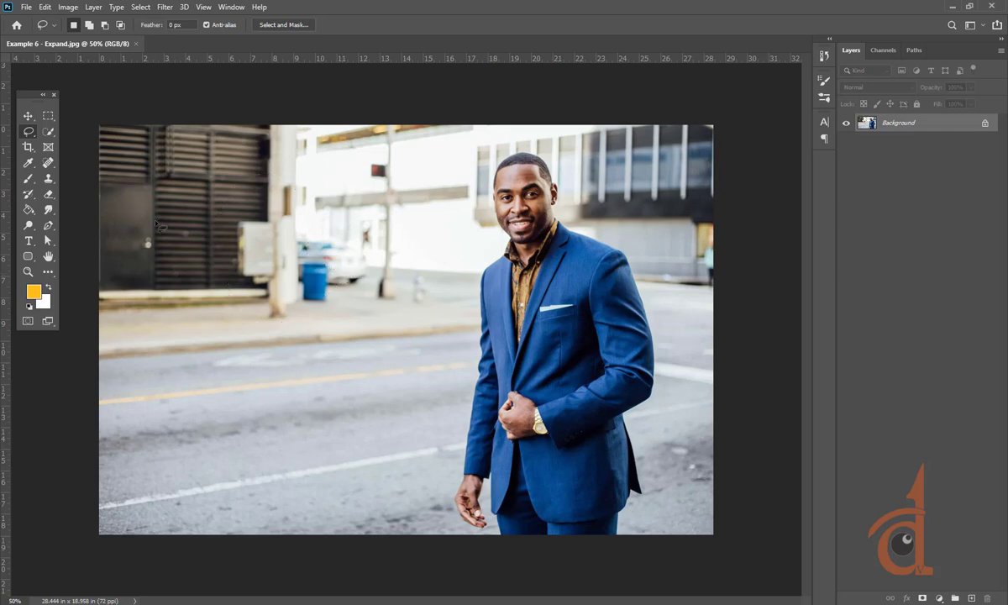
Outline the utility box, pole and blue bin with a straight-sided Polygonal Lasso selection, and deselect it
right_click(28, 132)
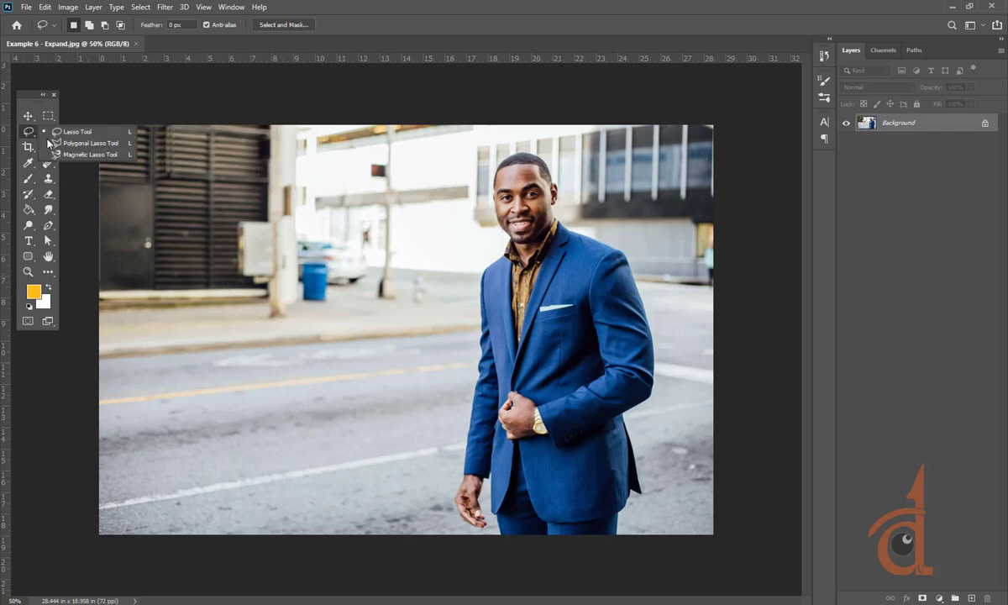
left_click(76, 143)
left_click(272, 220)
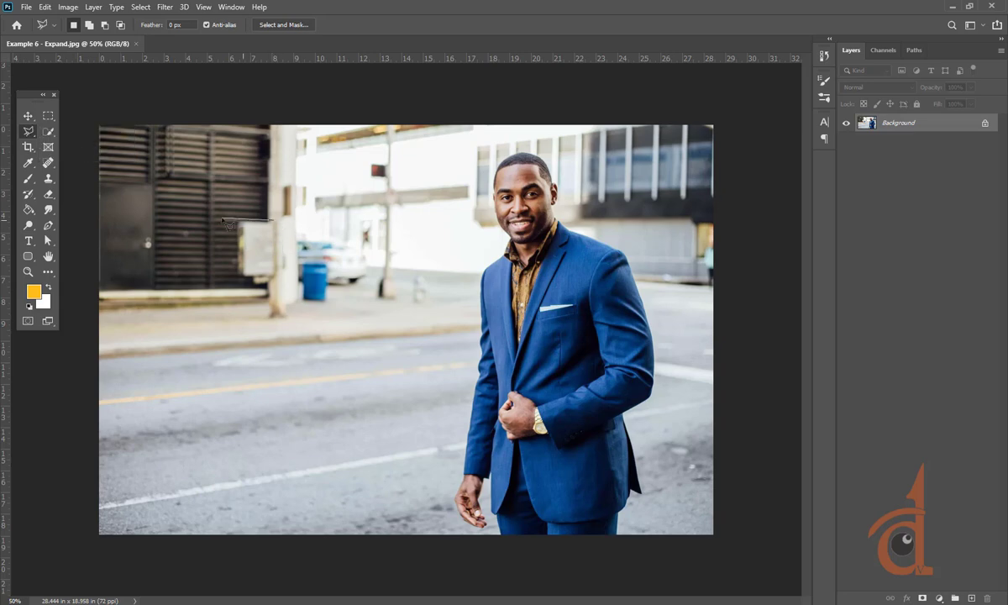
left_click(222, 219)
left_click(224, 300)
left_click(283, 334)
left_click(340, 323)
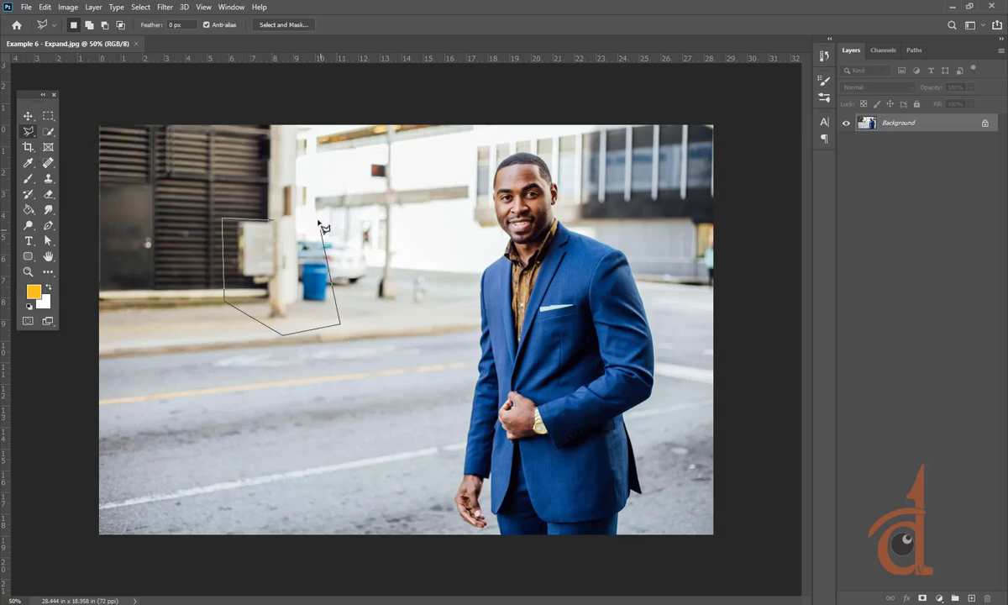
left_click(307, 175)
left_click(284, 173)
left_click(275, 197)
left_click(277, 221)
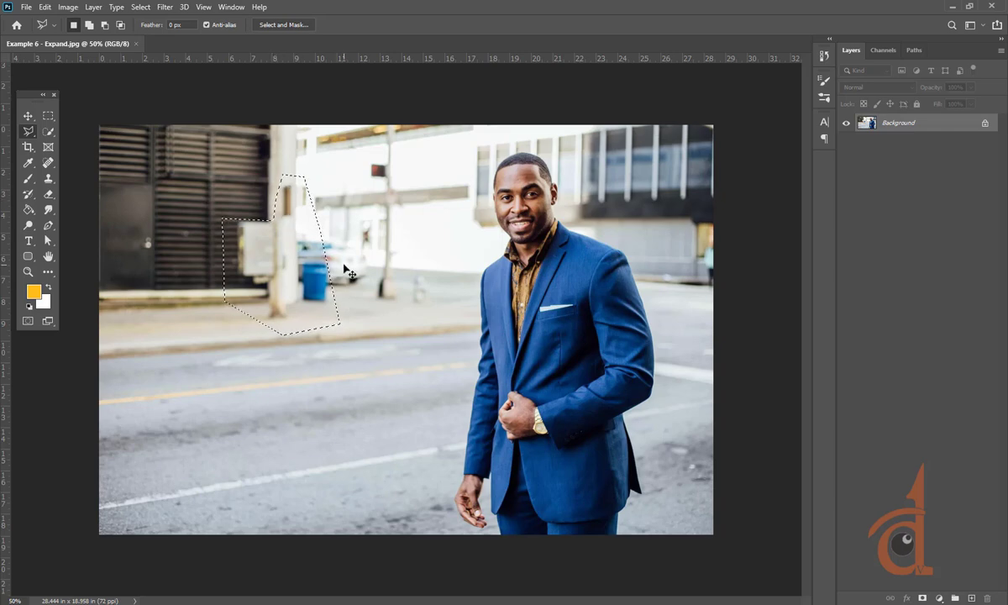
key("ctrl+d")
Trace the outer edge of the man's jacket sleeve and hand with the Magnetic Lasso tool
left_click(50, 135)
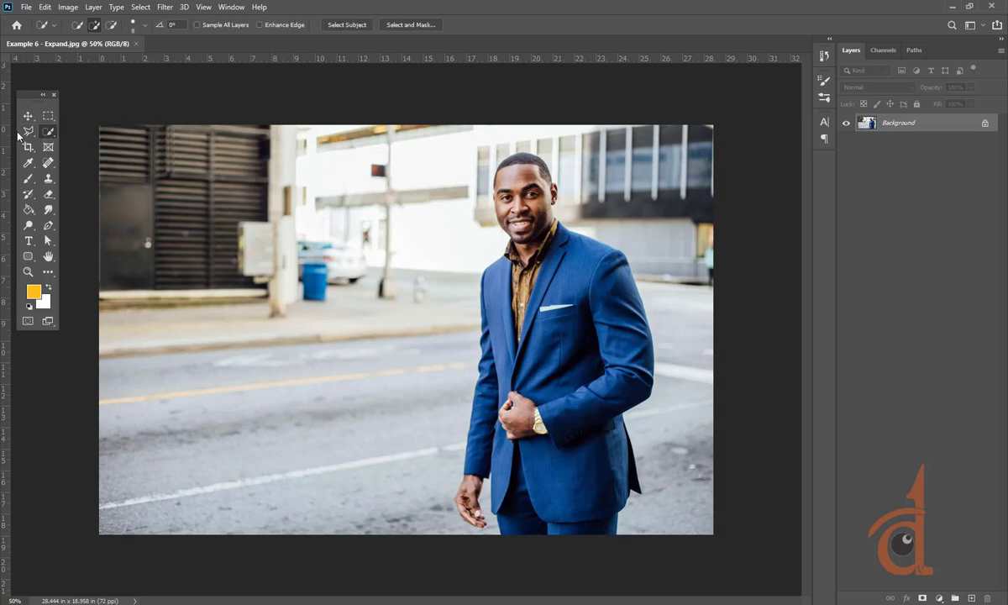
left_click(28, 131)
left_click(67, 155)
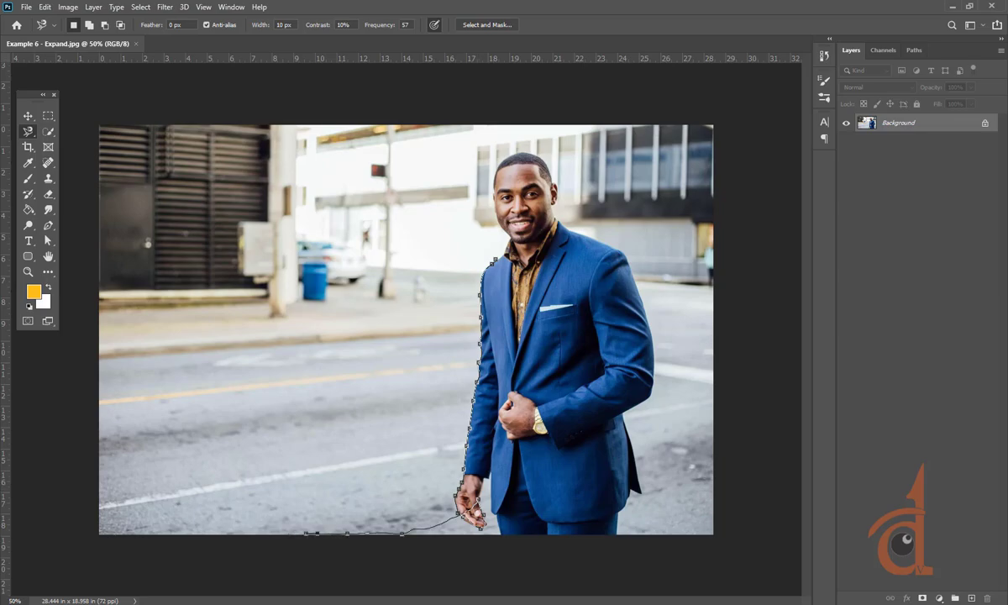
Switch to the Google Meet call, present the entire screen and ignore the infinity-mirror warning
key("alt+Tab")
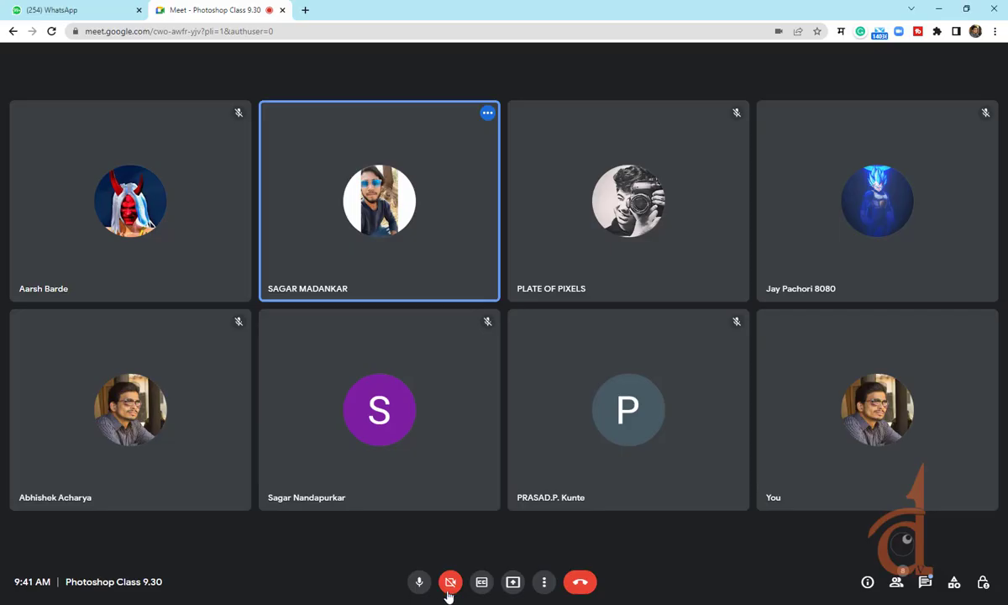
left_click(513, 582)
left_click(567, 492)
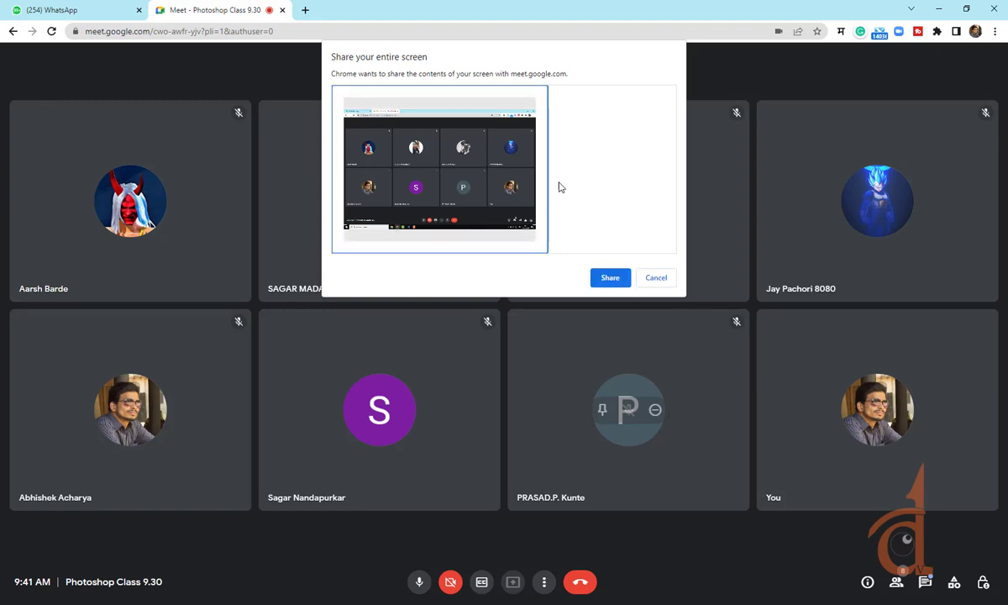
left_click(608, 277)
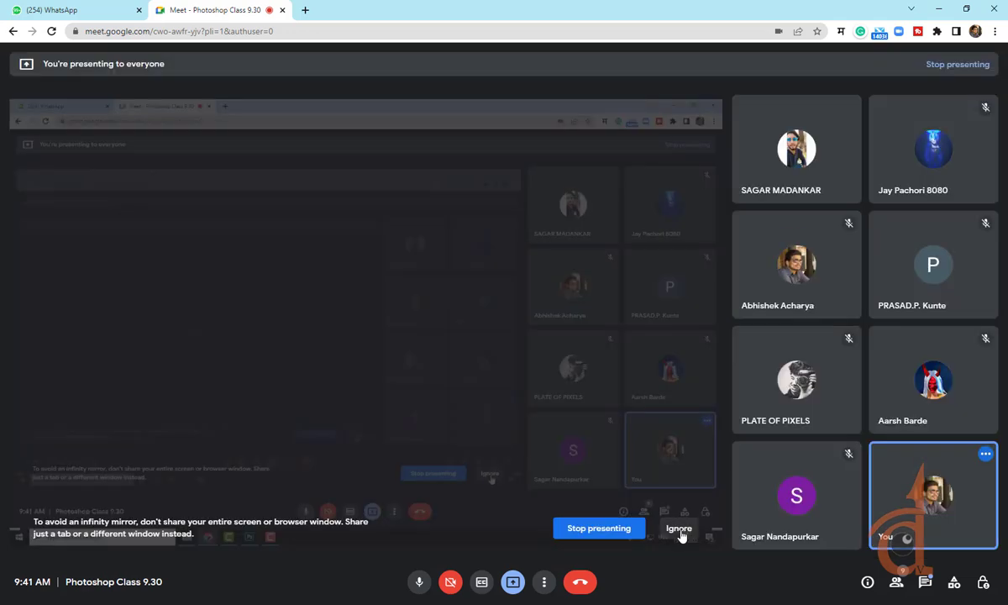
left_click(680, 535)
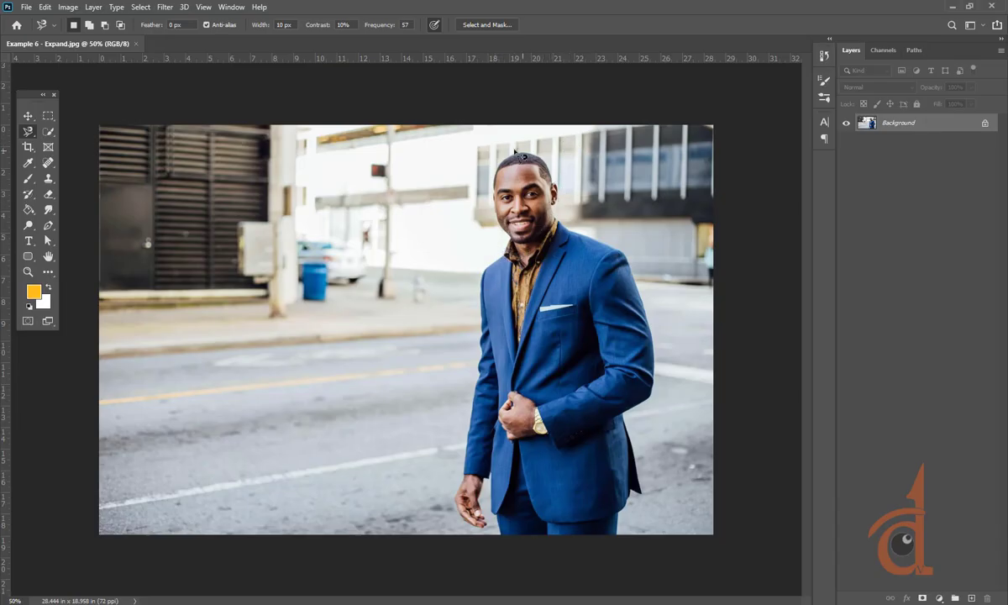
Draw a freehand Lasso selection over the pavement and road beside the man, and deselect it
right_click(26, 135)
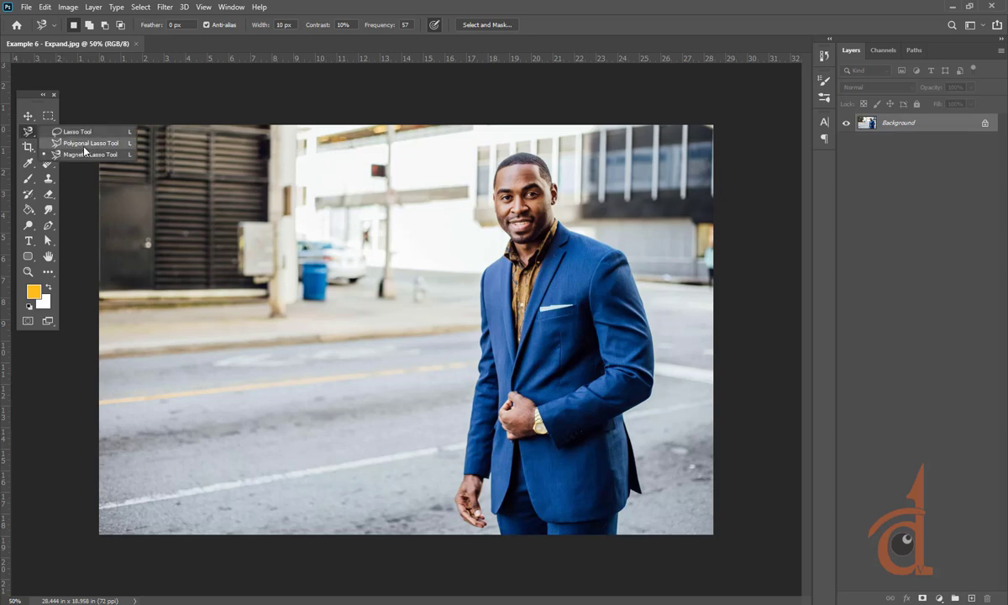
left_click(73, 144)
right_click(30, 133)
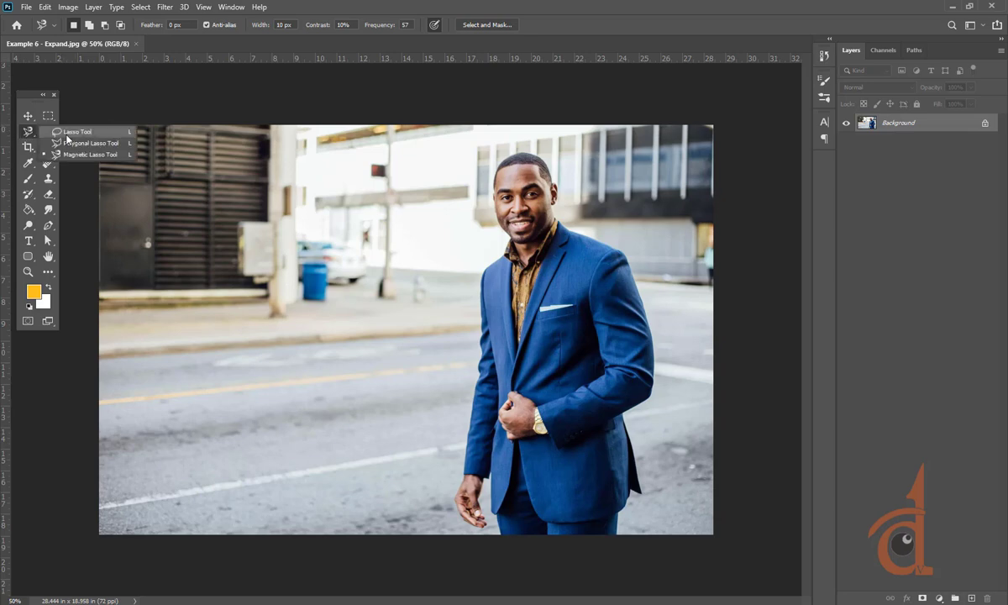
left_click(63, 131)
mouse_move(420, 257)
left_mouse_down()
mouse_move(439, 364)
mouse_move(459, 311)
left_mouse_up()
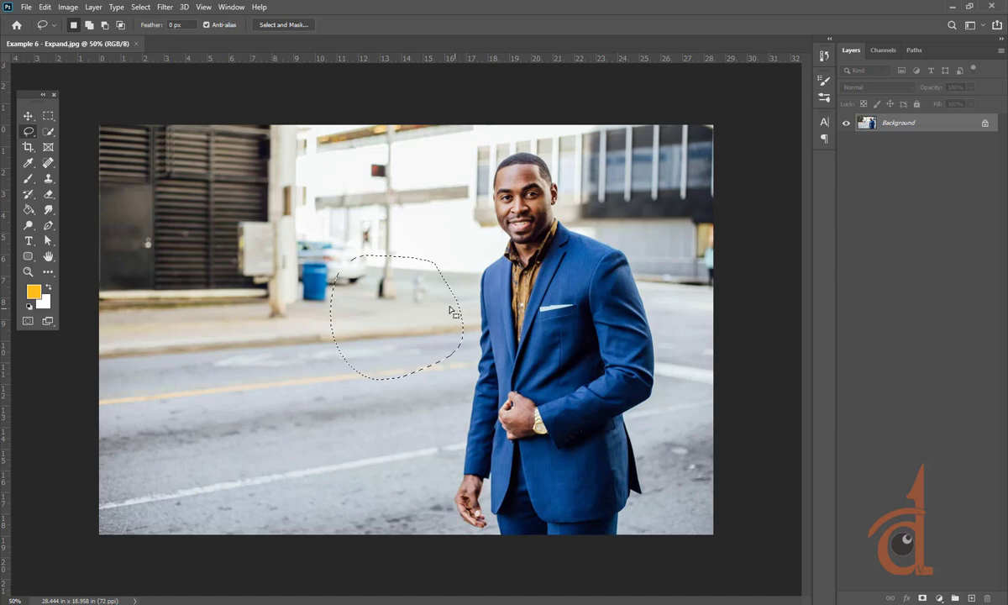
key("ctrl+d")
Trace from the man's shoulder around his sleeve, hand and jacket front with the Magnetic Lasso tool
right_click(28, 131)
left_click(76, 148)
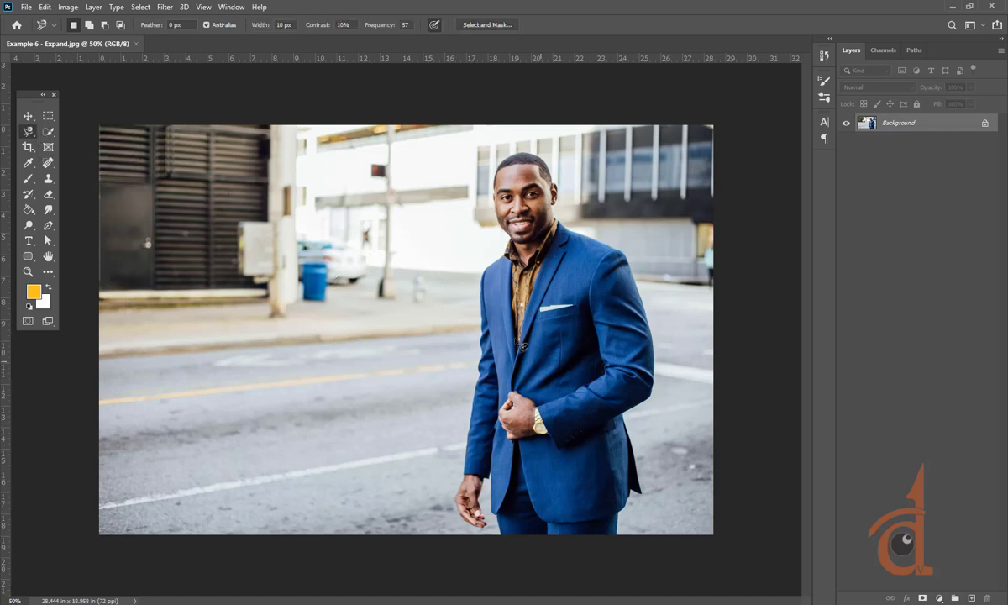
left_click(505, 263)
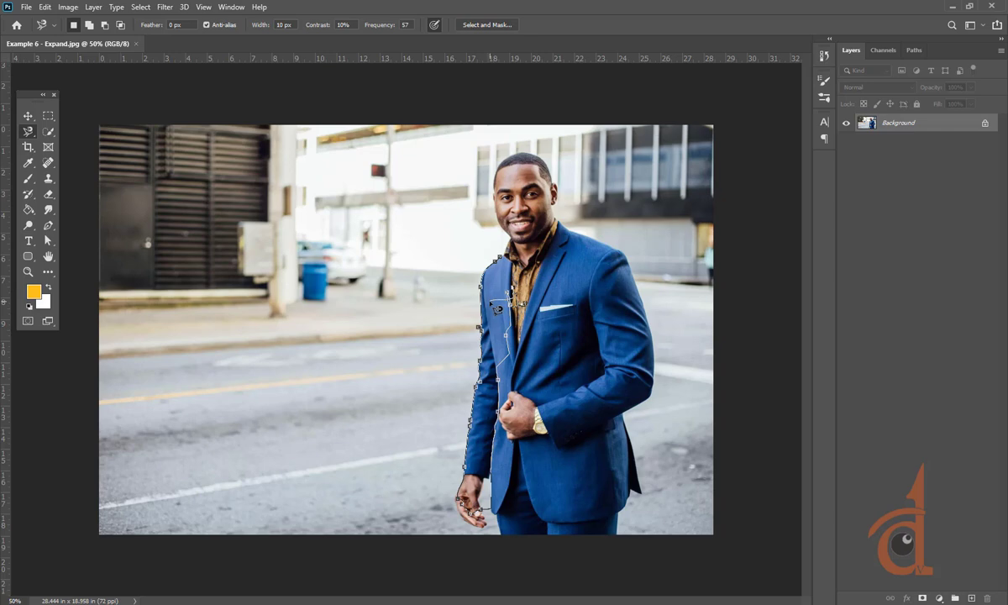
Remove the stray last anchor points near the lapel and finish the magnetic selection around the sleeve
key("BackSpace")
key("BackSpace")
key("BackSpace")
key("BackSpace")
key("BackSpace")
key("BackSpace")
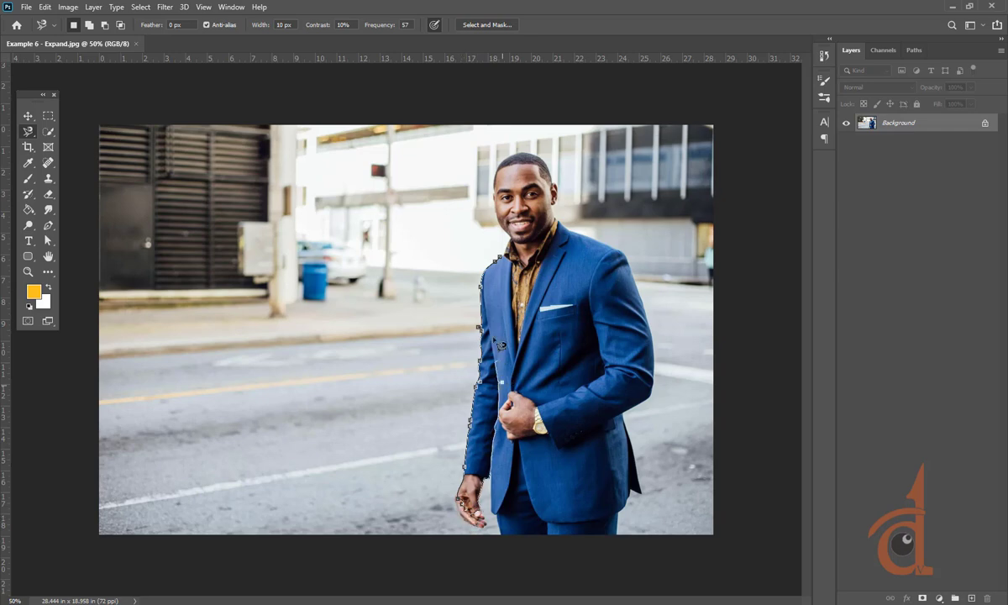
key("Escape")
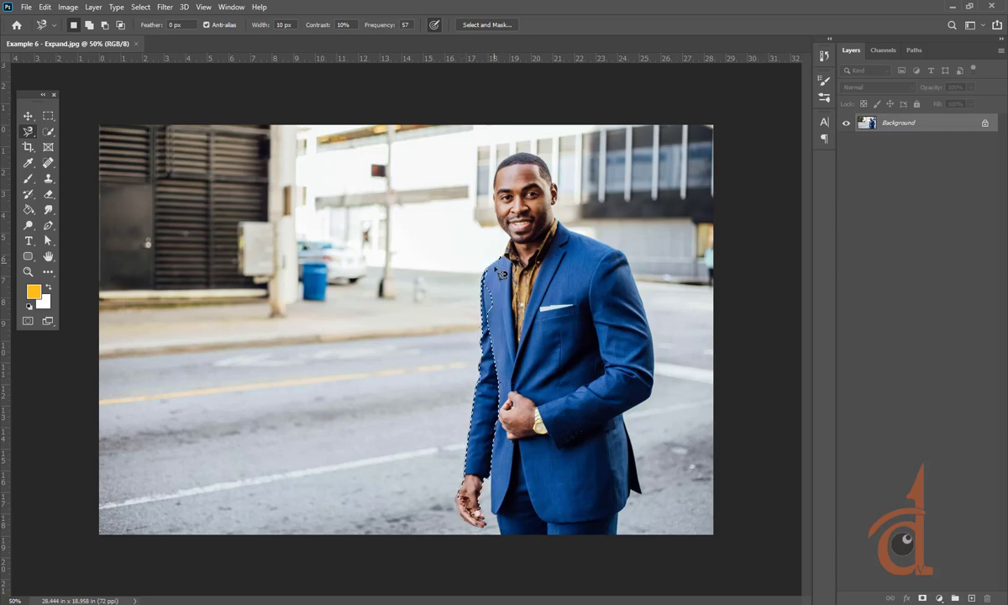
Trace from beside the man's collar over his shoulder and down the outer edge of his sleeve with the Polygonal Lasso tool
right_click(29, 135)
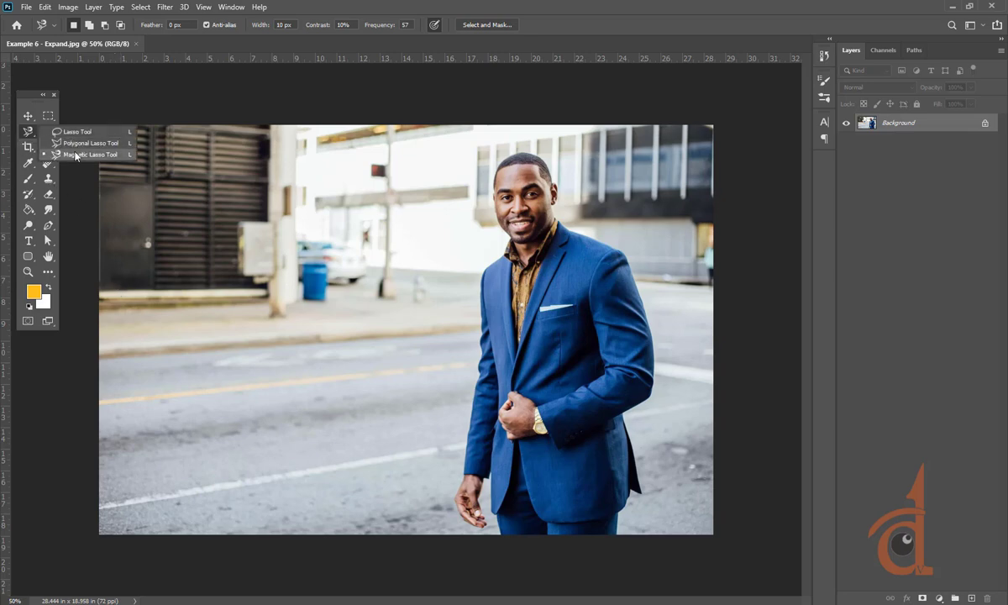
left_click(79, 141)
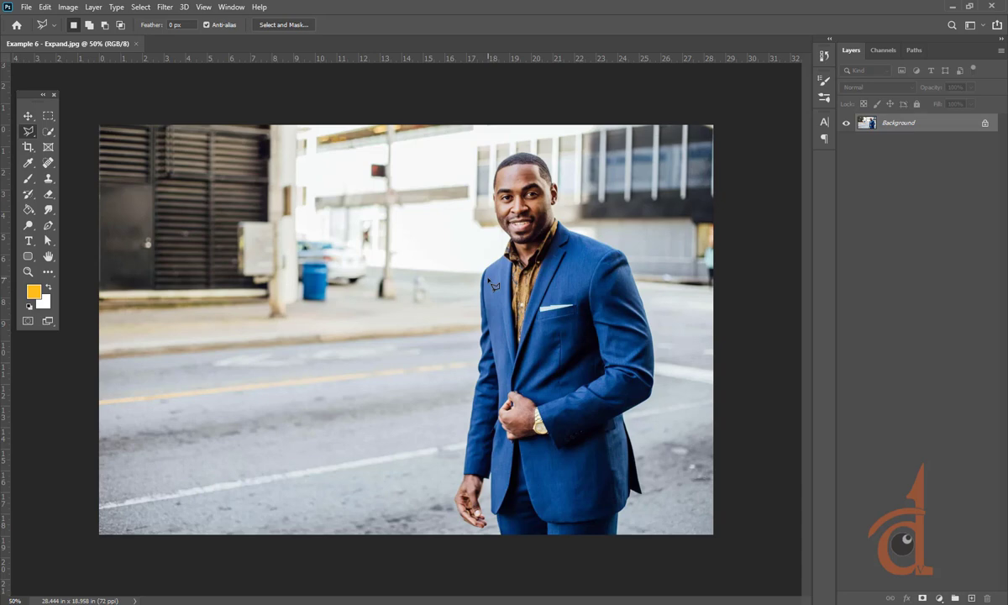
key("ctrl+plus")
key("ctrl+plus")
key("ctrl+plus")
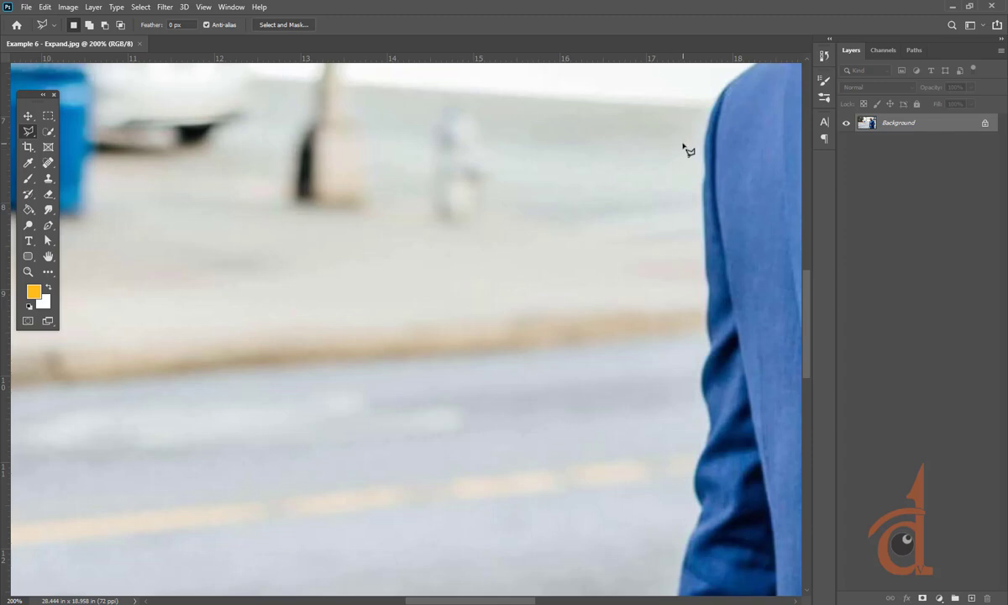
key("p")
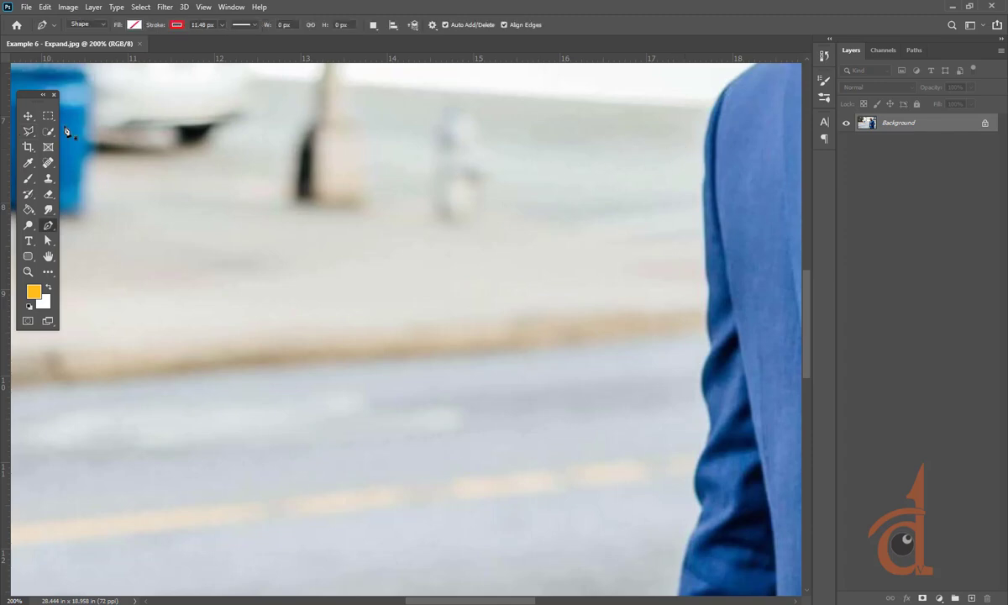
left_click(28, 130)
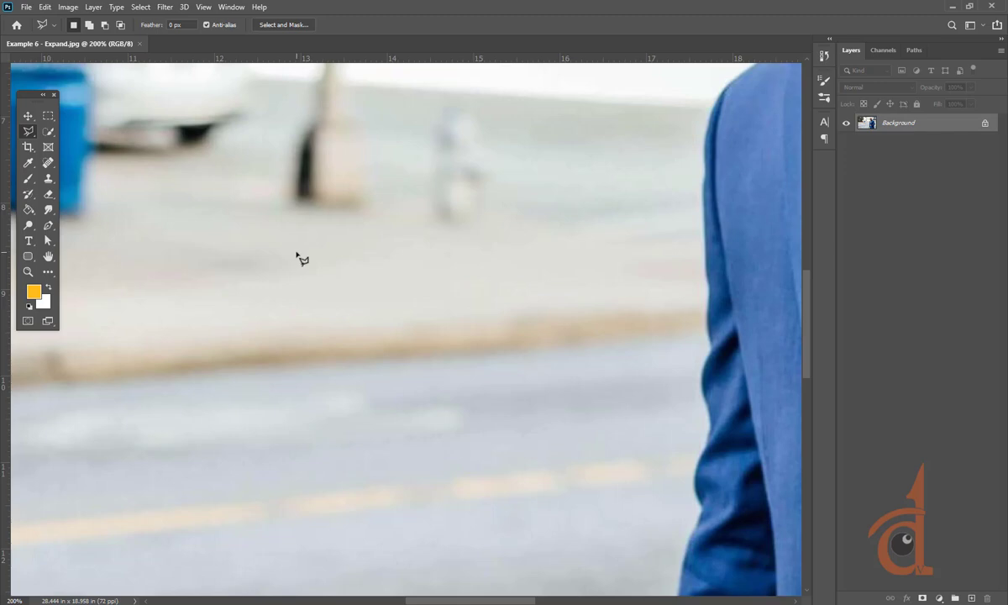
key("h")
mouse_move(303, 258)
left_mouse_down()
mouse_move(372, 293)
mouse_move(362, 302)
mouse_move(463, 258)
mouse_move(519, 260)
left_mouse_up()
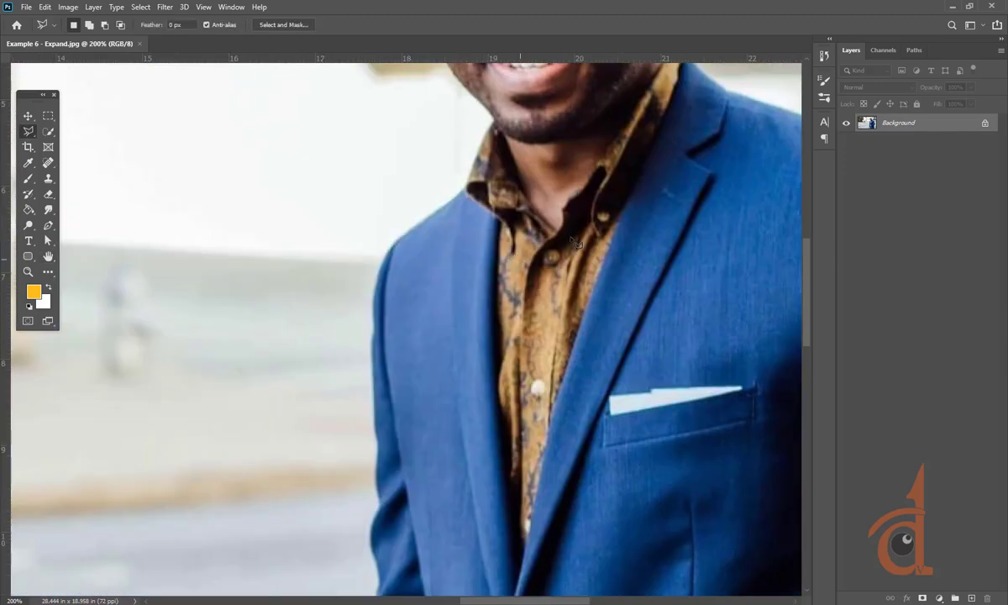
left_click(462, 191)
mouse_move(383, 268)
left_mouse_down()
mouse_move(379, 558)
mouse_move(387, 417)
mouse_move(376, 196)
mouse_move(362, 289)
mouse_move(377, 333)
mouse_move(359, 316)
mouse_move(364, 296)
left_mouse_up()
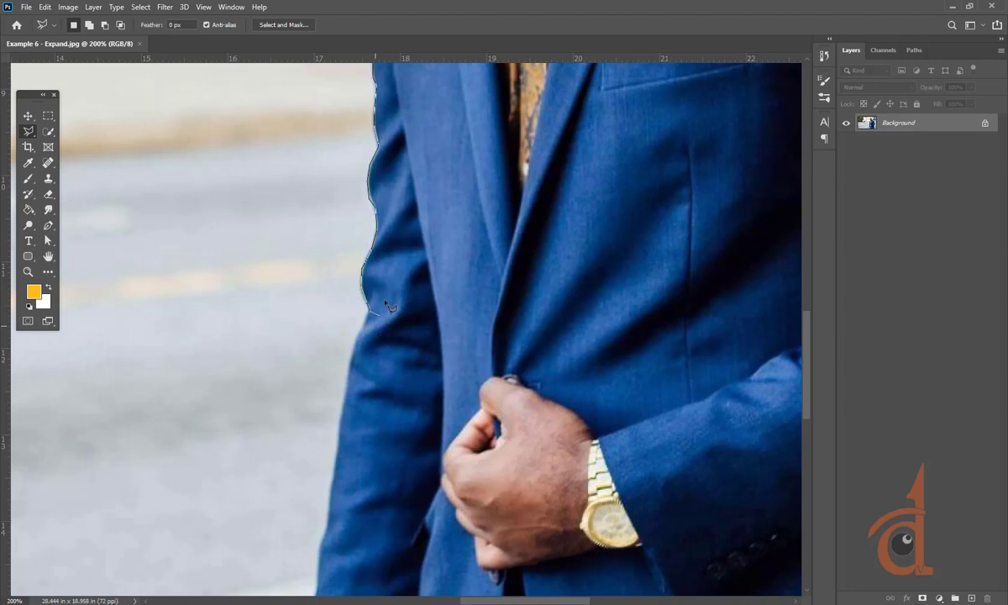
Remove all anchor points of the unfinished polygonal outline along the sleeve
key("BackSpace")
key("BackSpace")
key("BackSpace")
key("BackSpace")
key("BackSpace")
key("BackSpace")
key("BackSpace")
key("BackSpace")
Activate the Magic Wand tool and select the whole man automatically with Select Subject
left_click(31, 134)
left_click(49, 132)
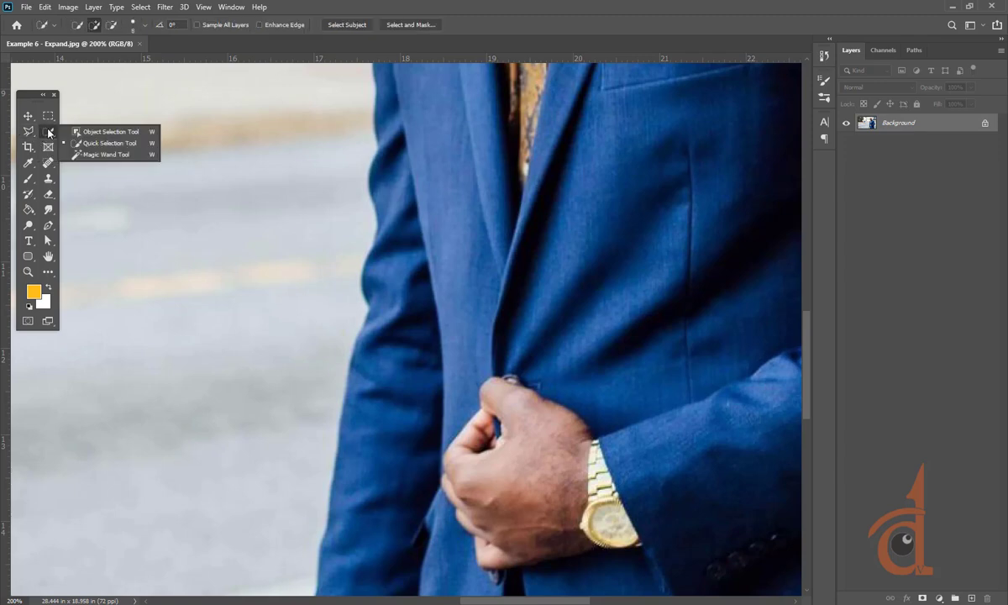
left_click(93, 155)
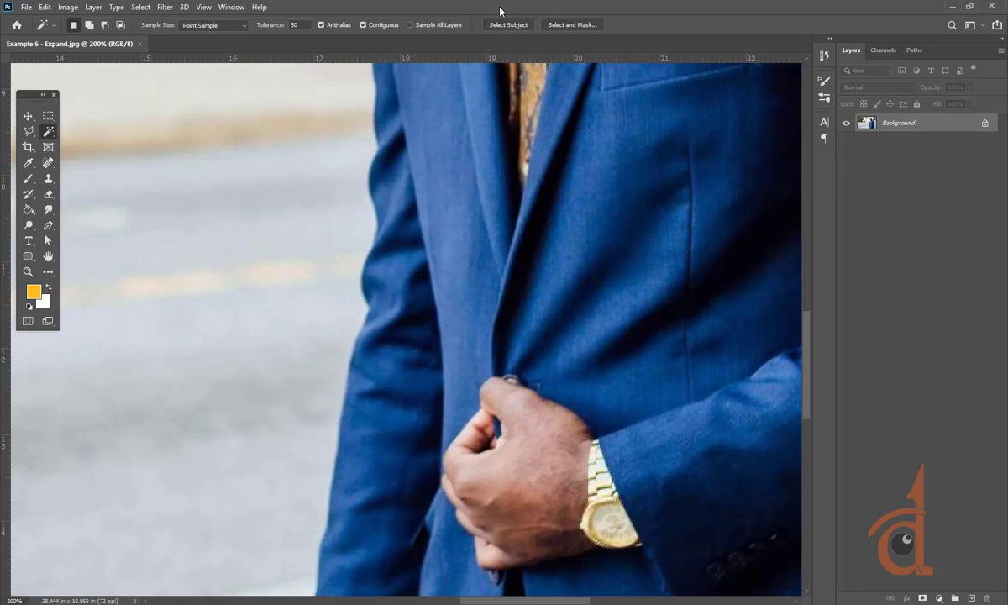
key("ctrl+minus")
key("ctrl+minus")
key("ctrl+minus")
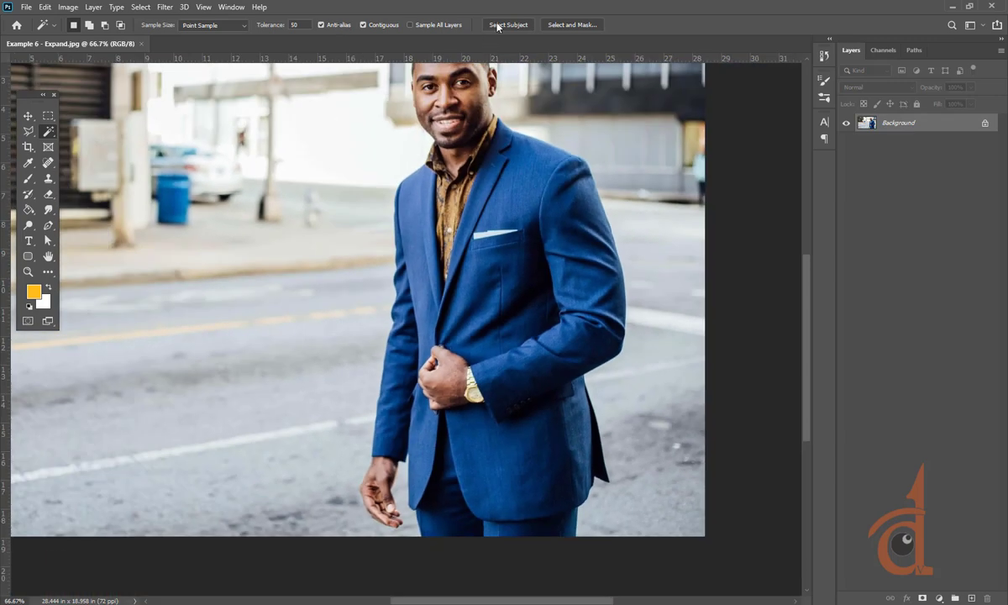
left_click(497, 26)
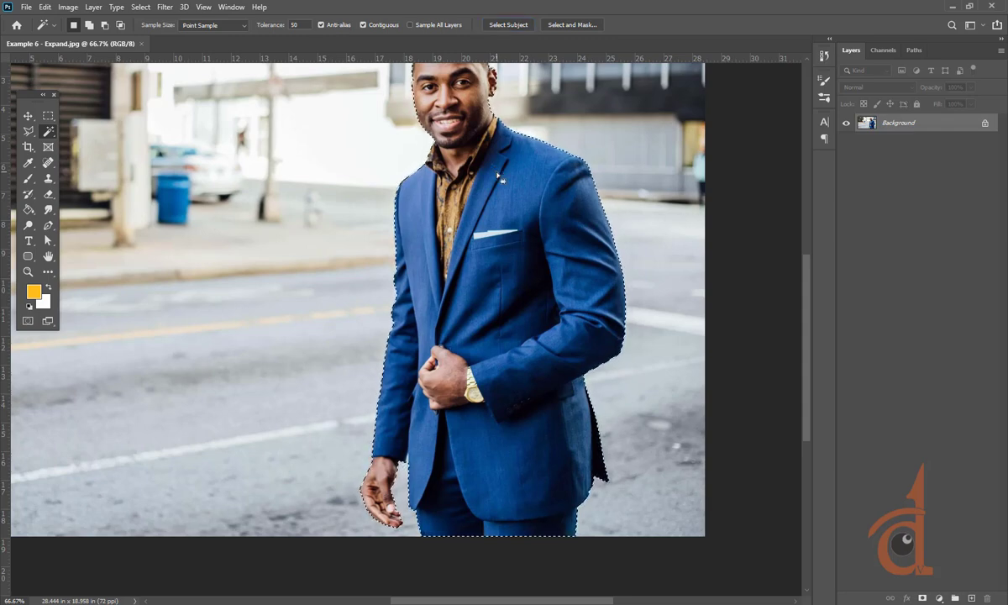
left_click_drag(484, 137, 463, 252)
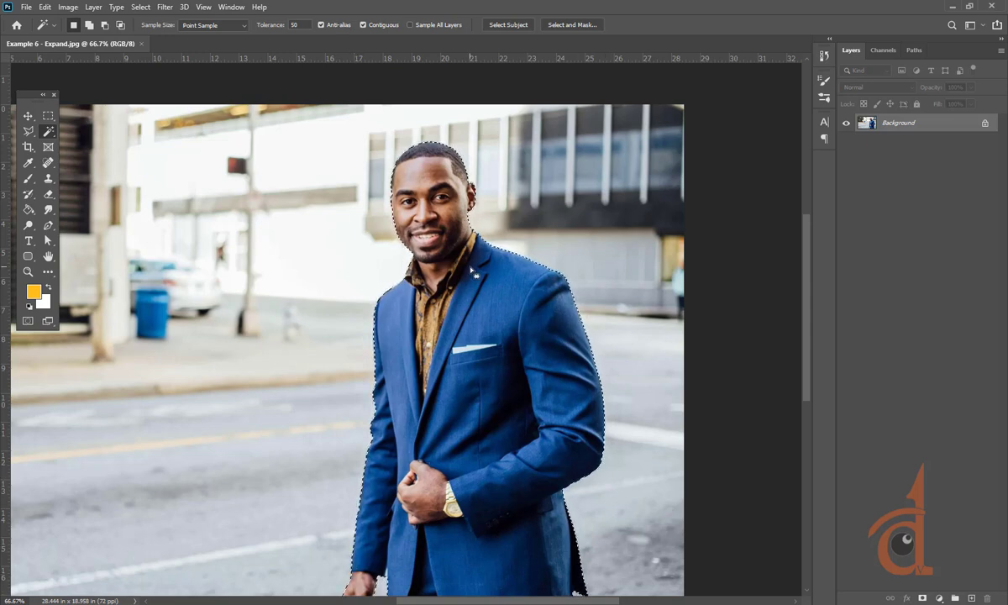
scroll(473, 272, "down", 2)
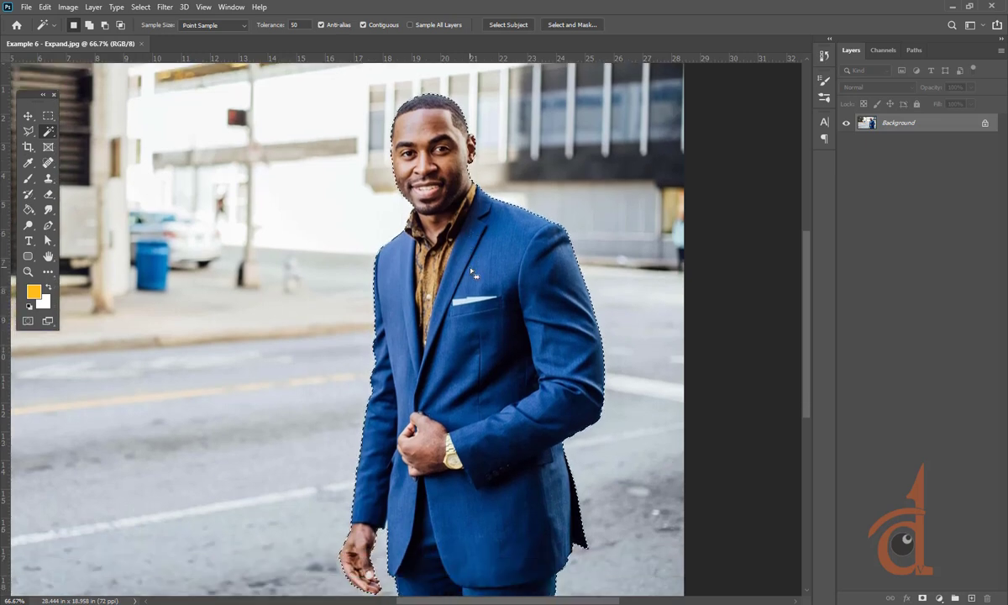
scroll(473, 273, "up", 1)
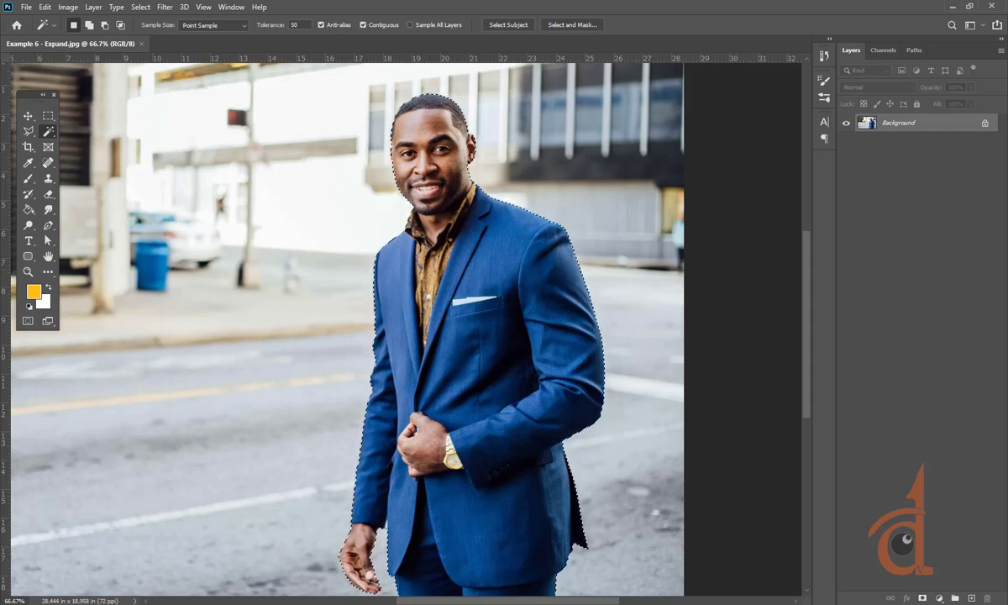
Switch to the Google Meet call to check on the participants and return to Photoshop
left_click(238, 542)
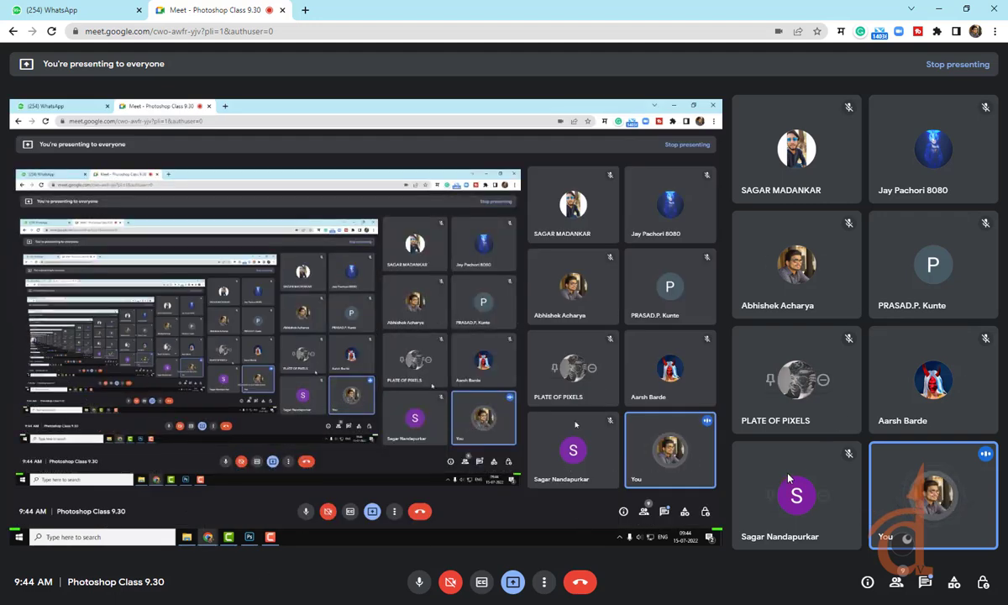
mouse_move(789, 477)
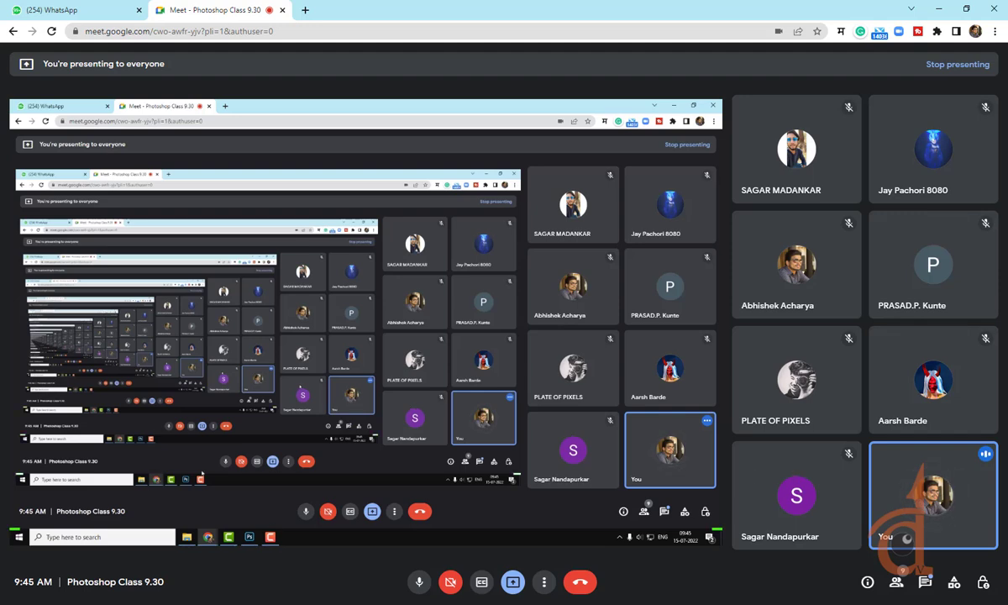
key("alt+Tab")
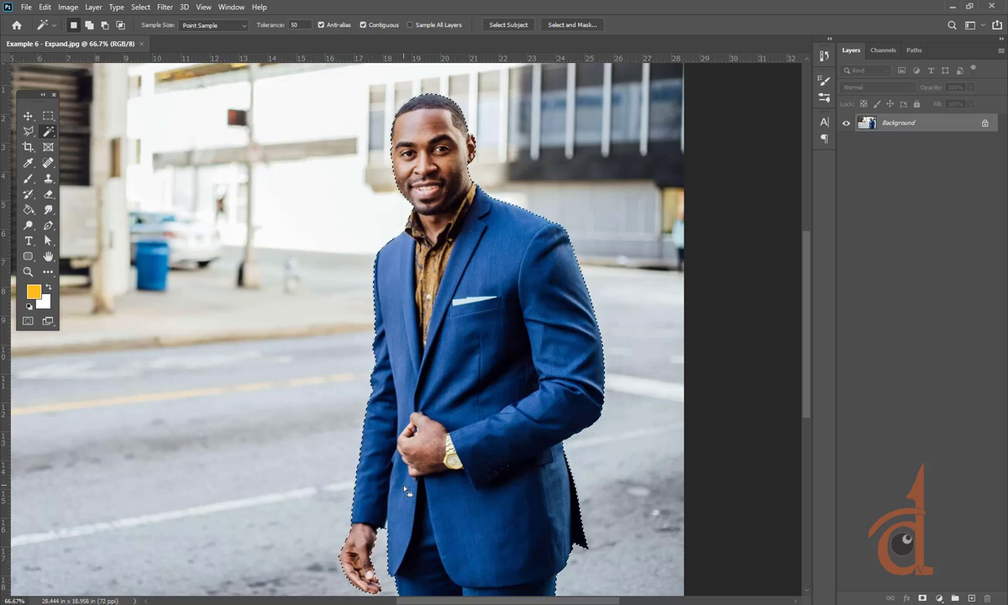
Deselect the man, restore the selection with Reselect, and review the matching selection commands
key("ctrl+d")
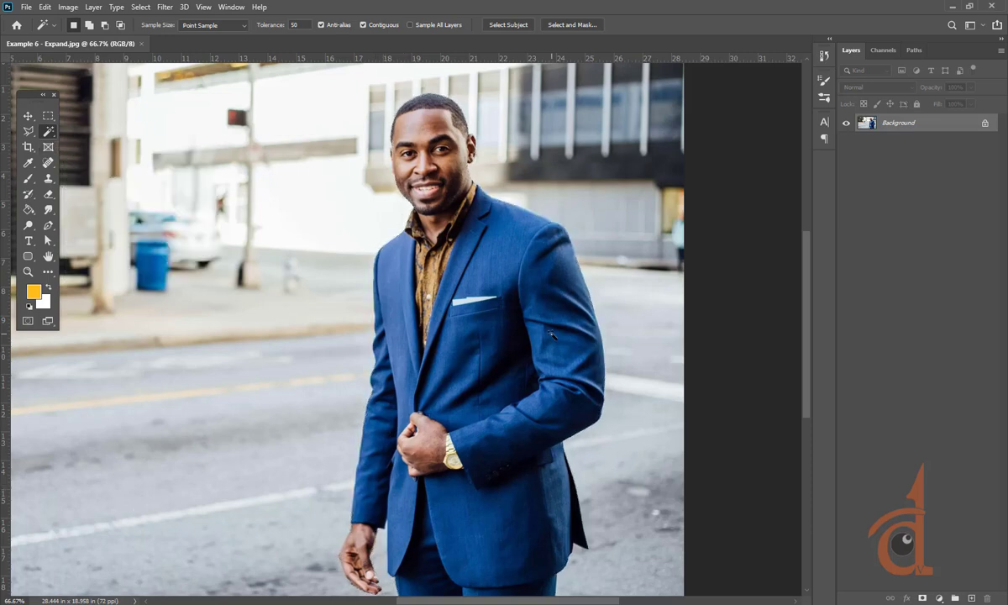
key("ctrl+shift+d")
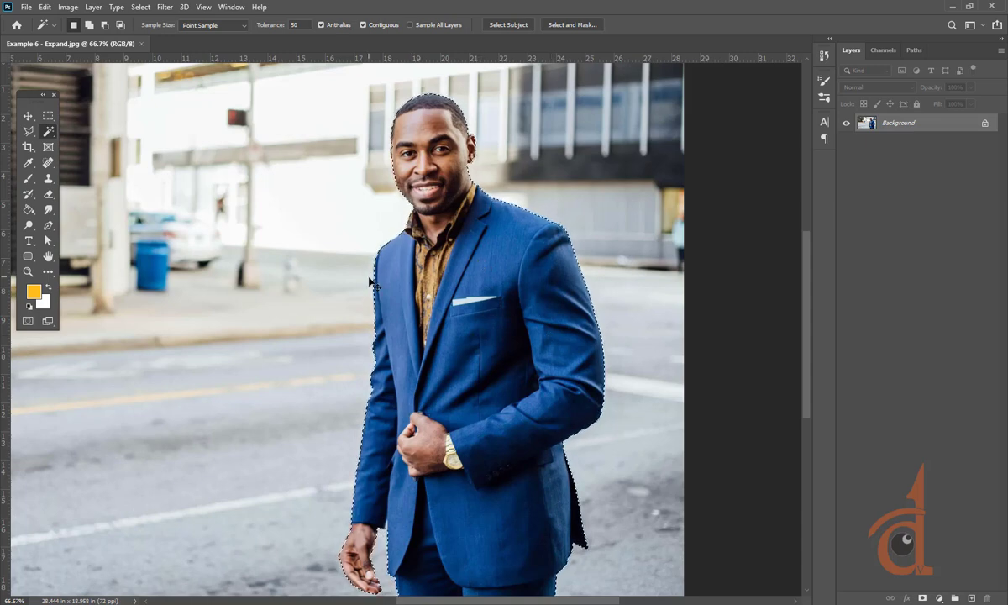
left_click(141, 6)
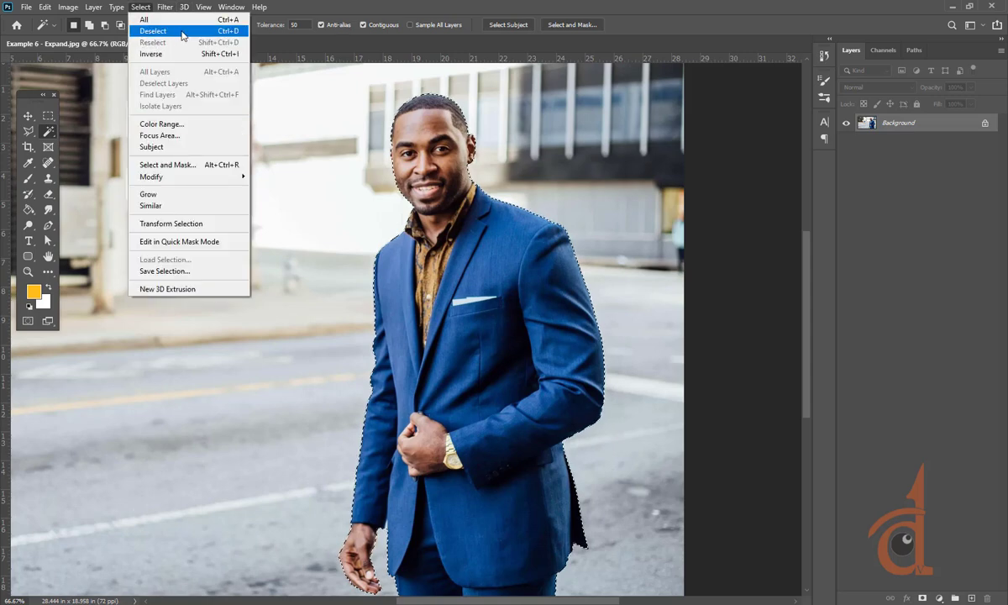
left_click(548, 74)
Invert the selection to cover the background, invert it back to the man, and deselect it
key("ctrl+minus")
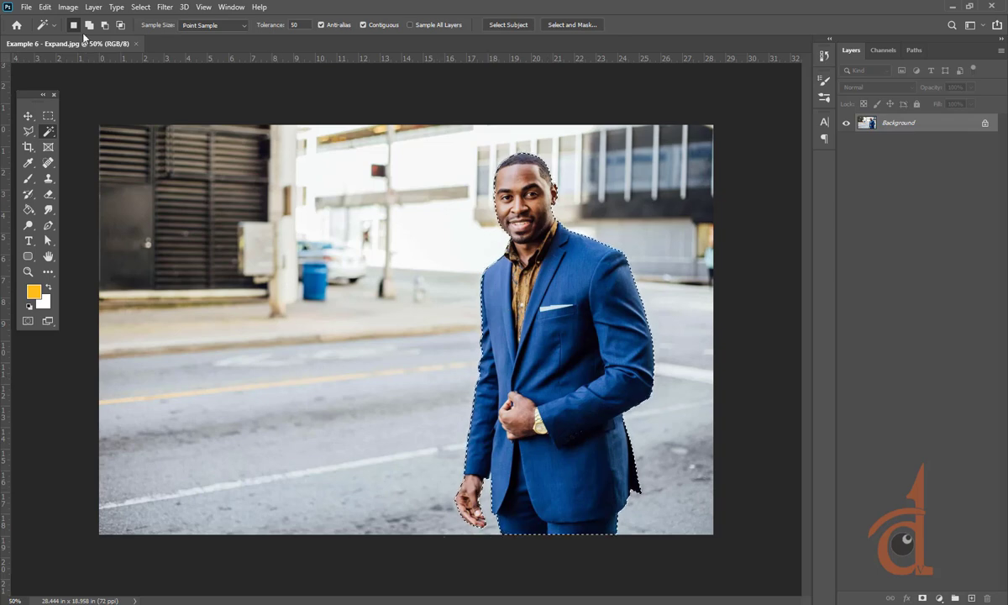
left_click(141, 7)
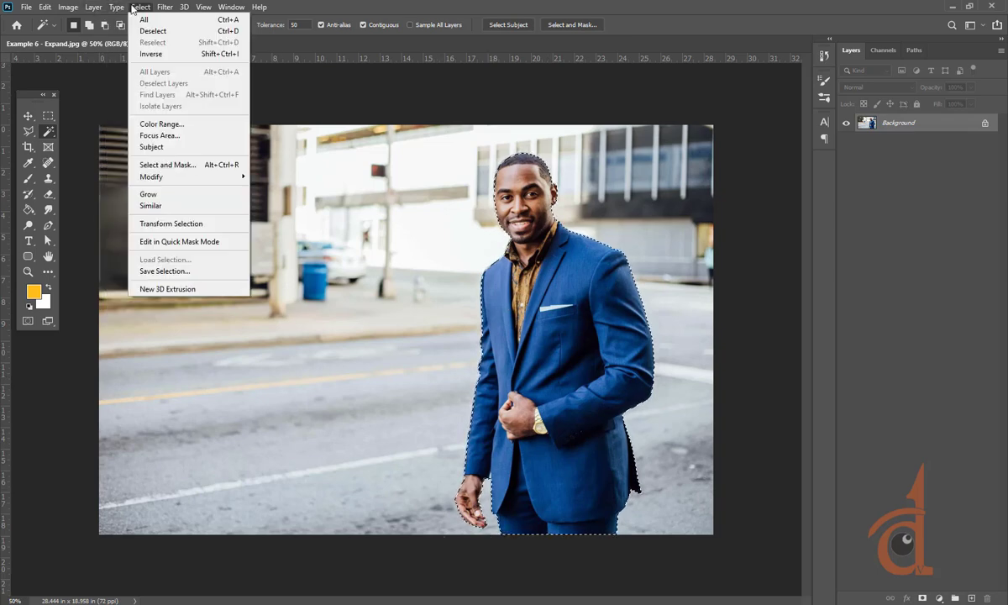
left_click(155, 51)
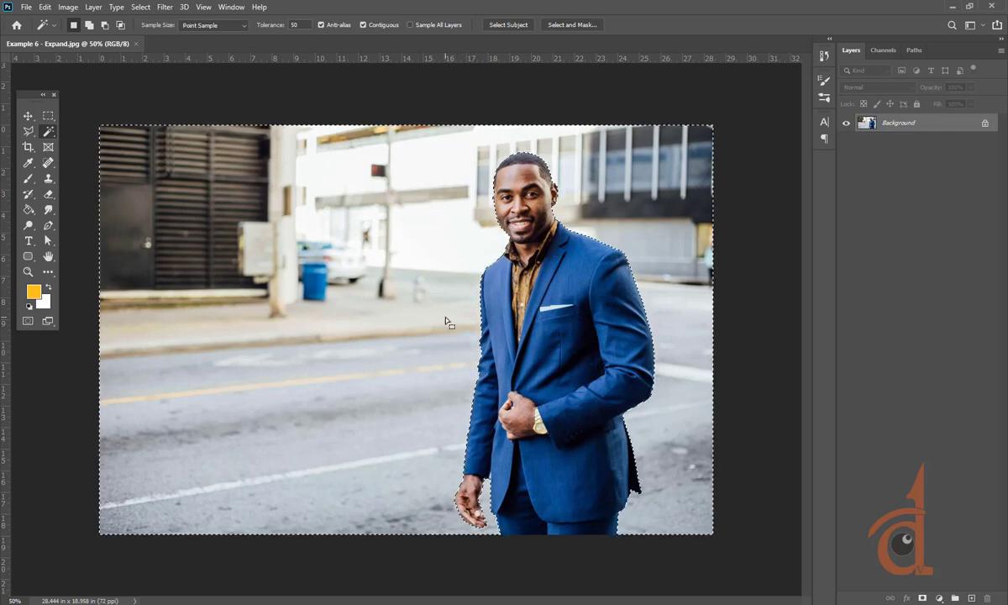
key("shift+ctrl+i")
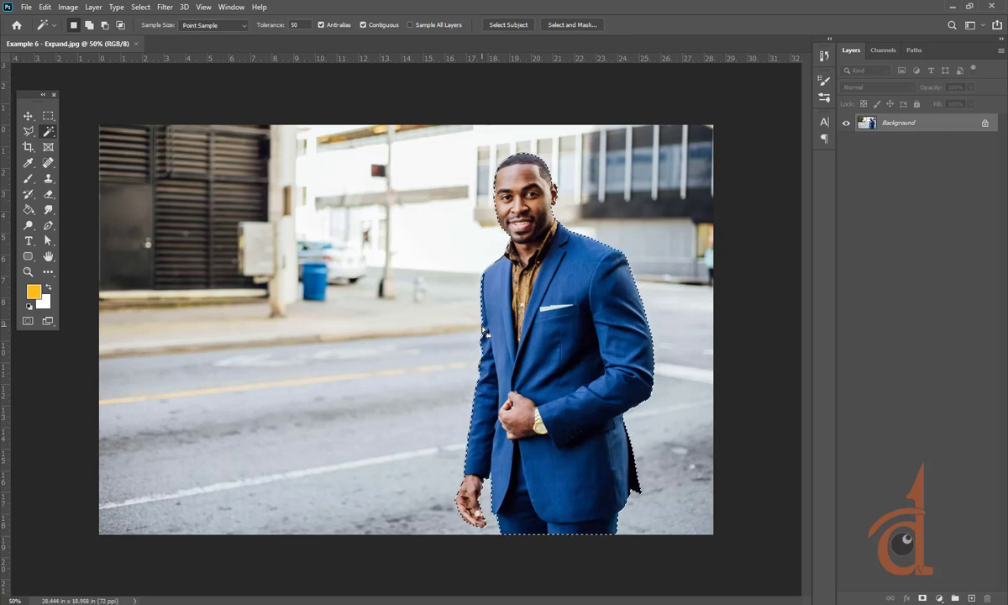
key("ctrl+d")
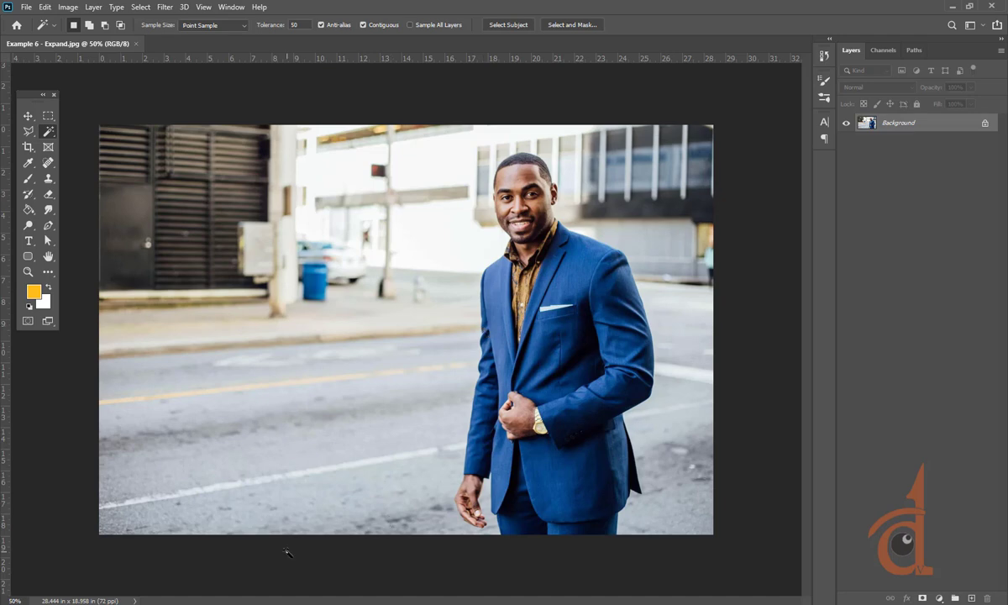
Open Example 10 from the Reference folder and select both apples with one Object Selection rectangle drawn around them
left_click(355, 601)
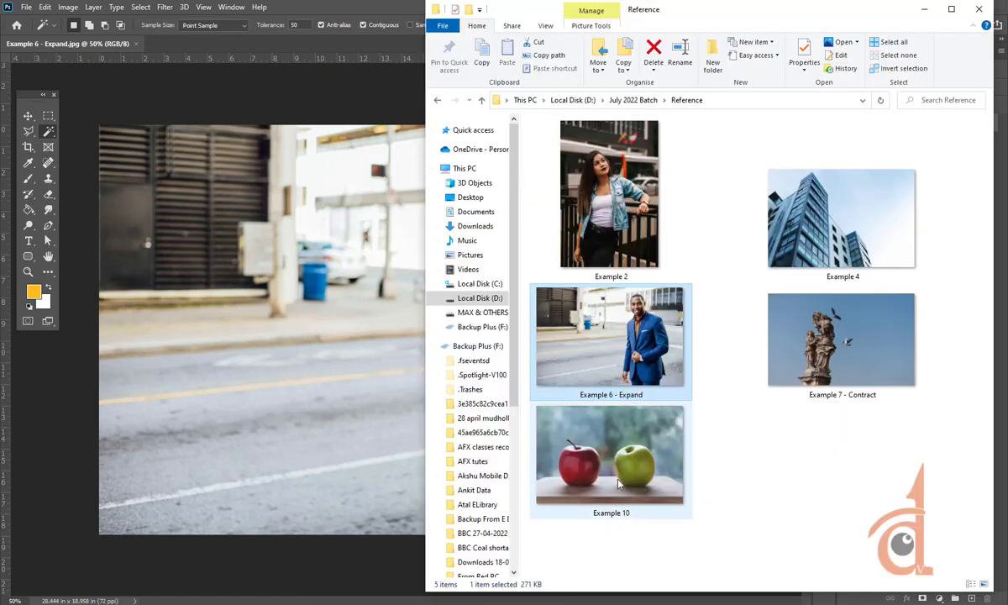
left_click_drag(626, 471, 213, 45)
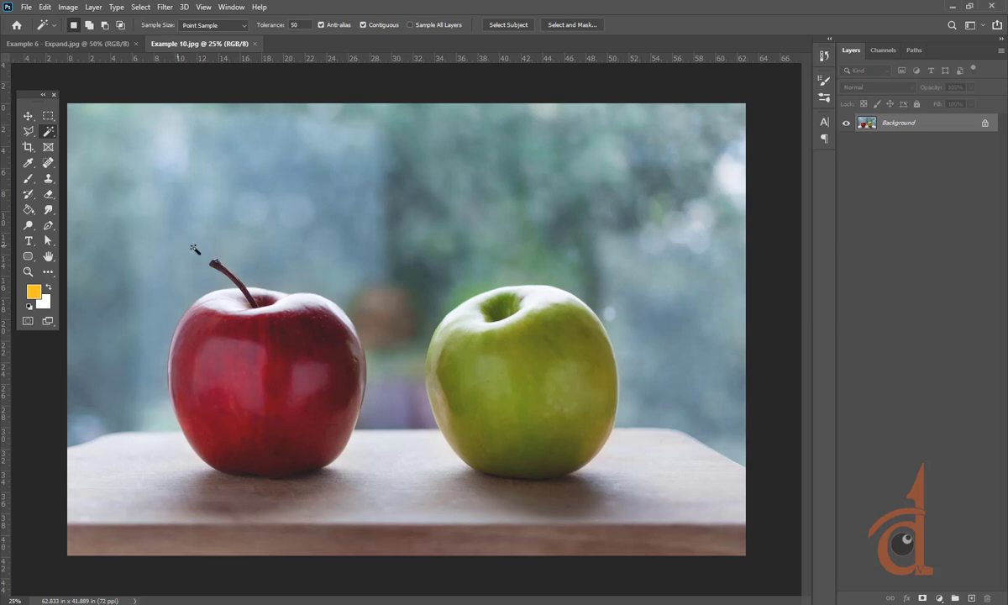
right_click(46, 133)
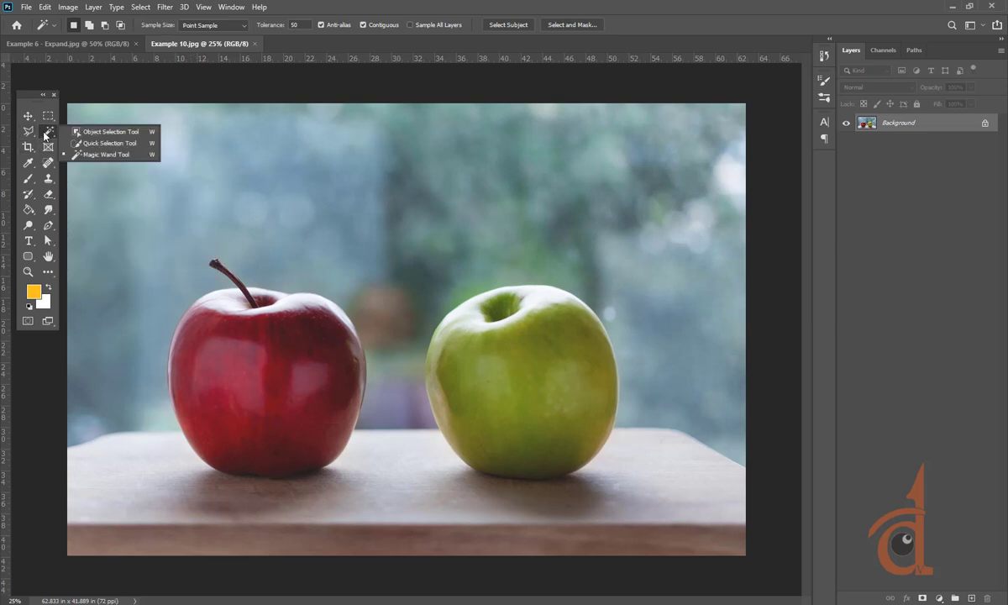
left_click(108, 132)
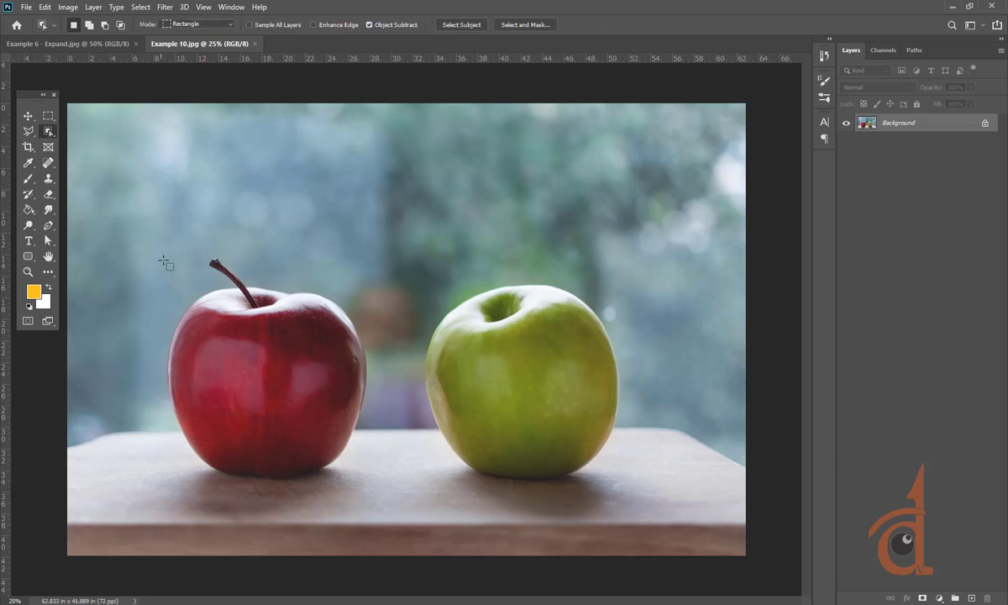
left_click_drag(140, 234, 643, 503)
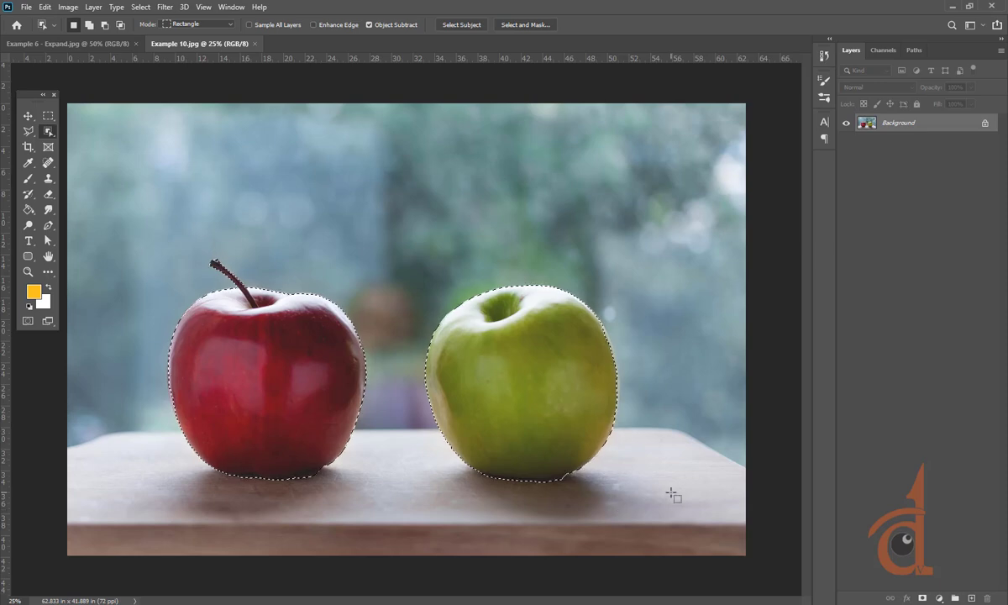
key("ctrl+plus")
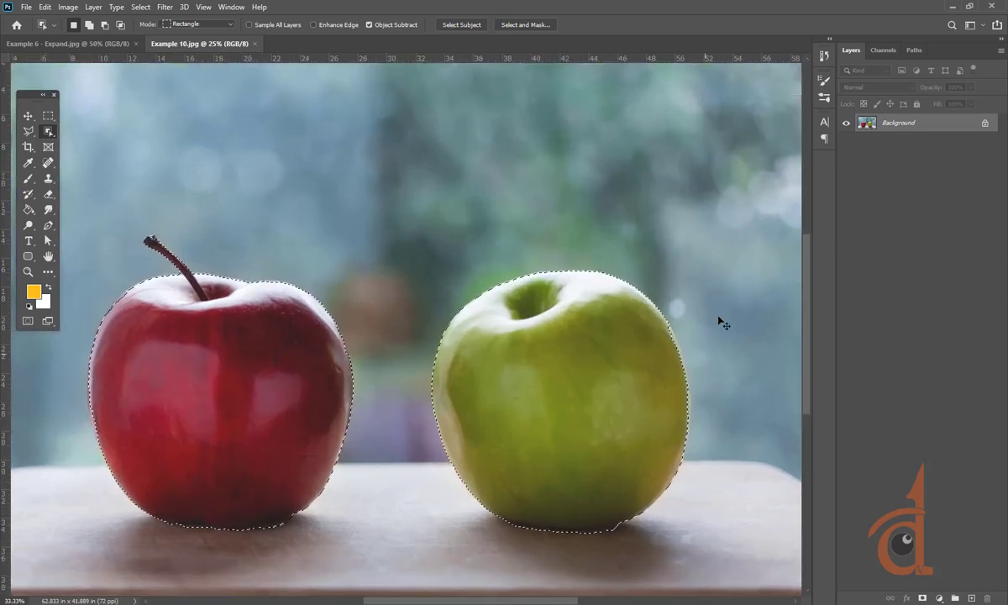
key("ctrl+plus")
left_click_drag(723, 396, 569, 390)
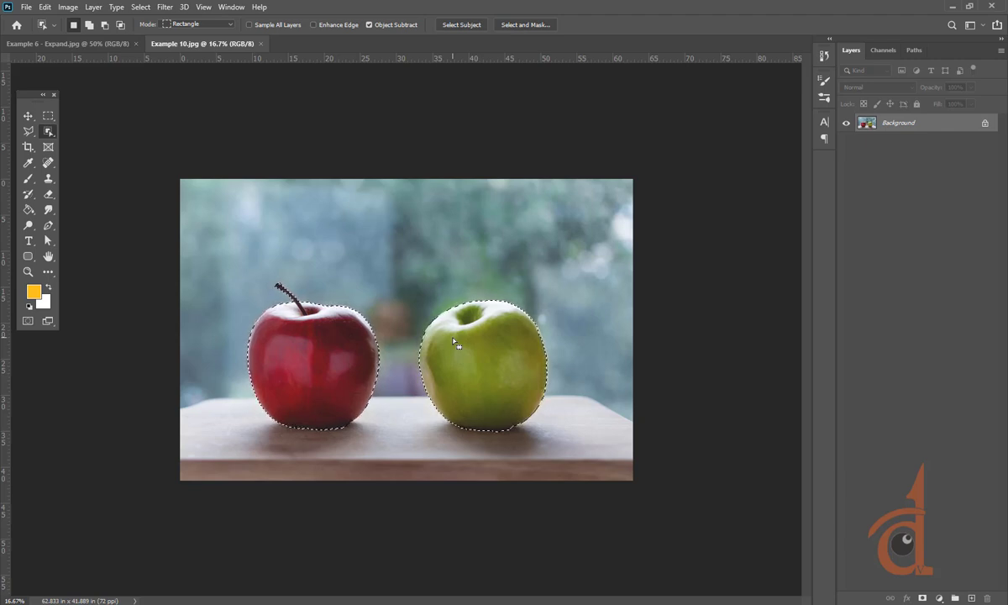
Deselect the two apples and activate the Quick Selection tool
key("ctrl+d")
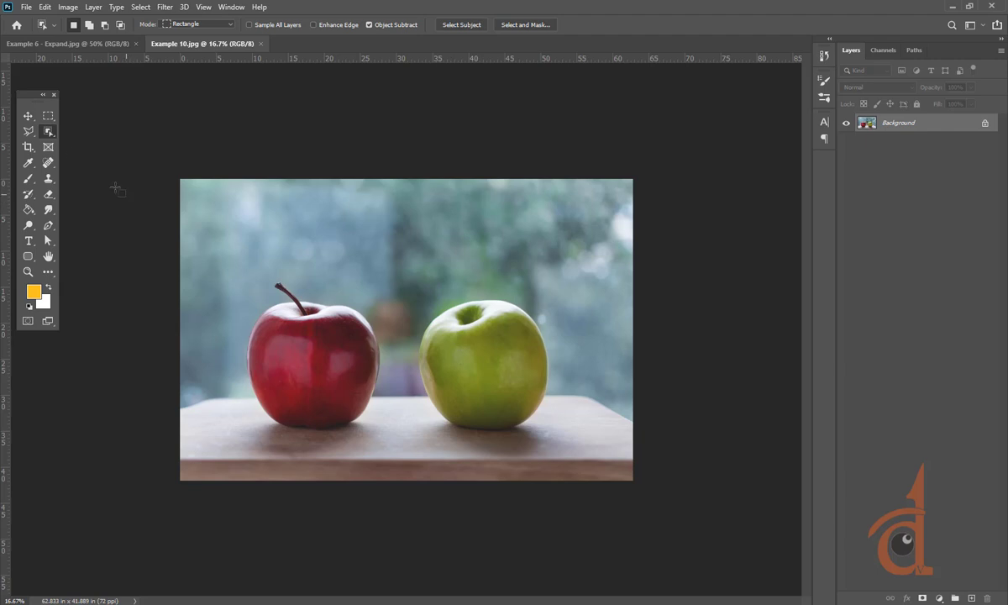
right_click(50, 133)
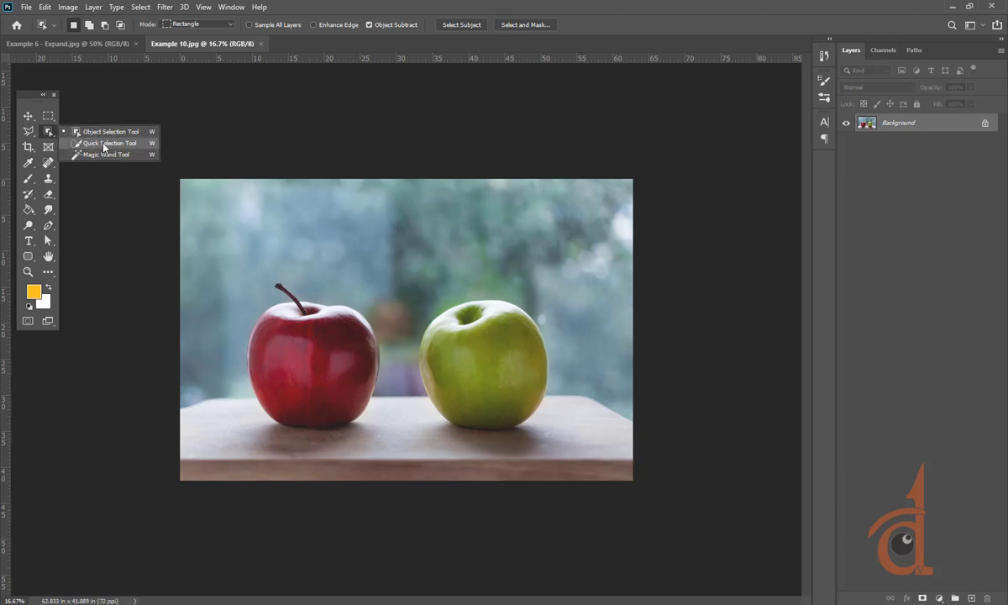
left_click(102, 143)
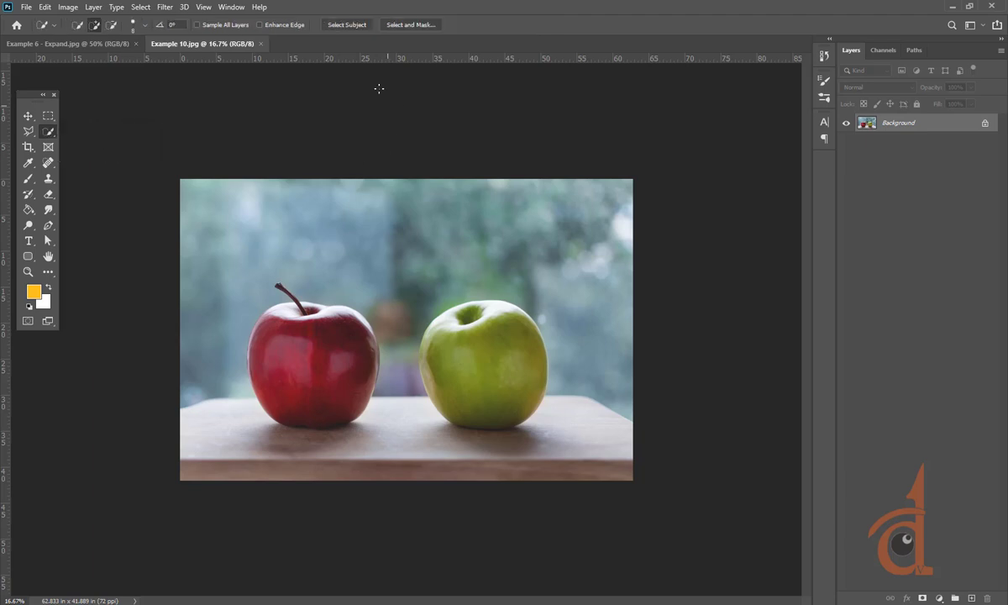
Select both apples at once with Select Subject
left_click(344, 25)
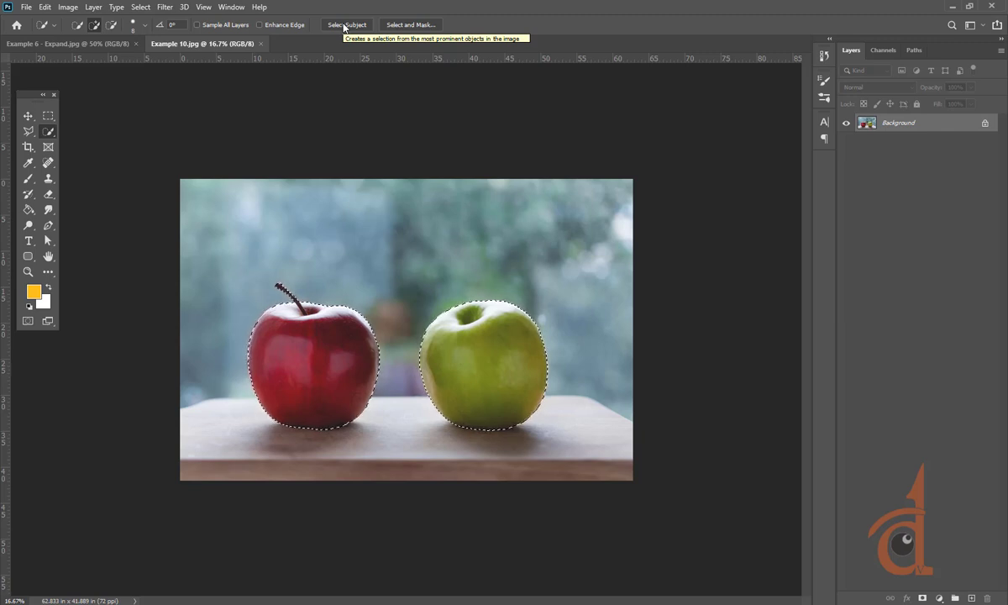
key("ctrl+plus")
key("ctrl+plus")
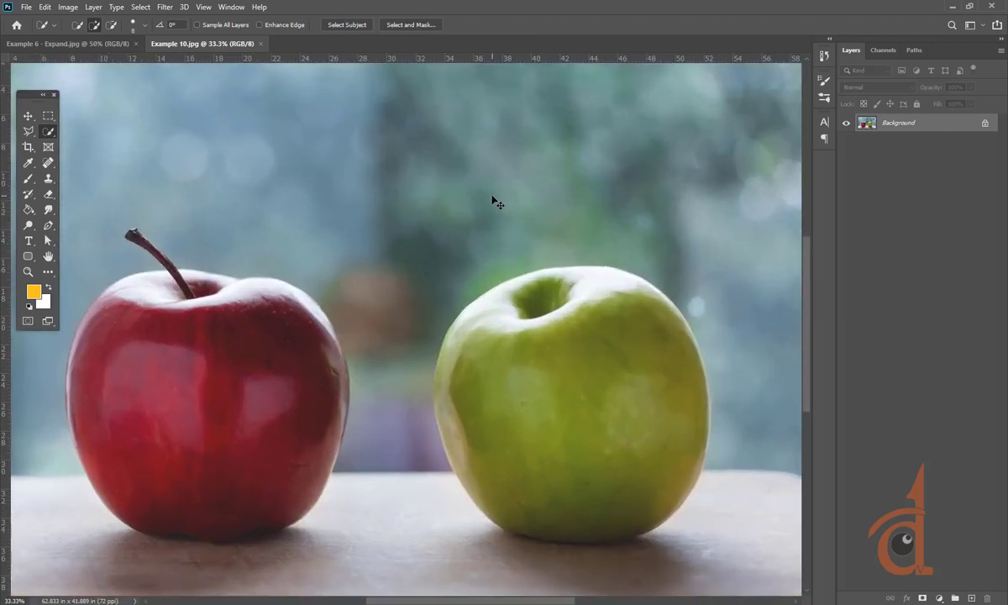
key("ctrl+plus")
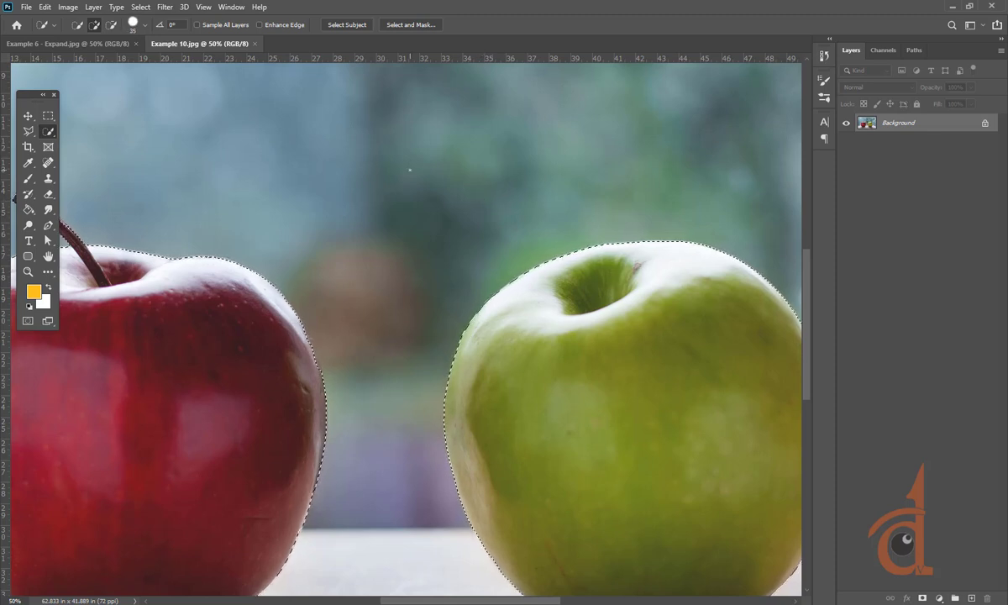
Set the Quick Selection brush size to 45 px and use the Add to selection mode
left_click(146, 25)
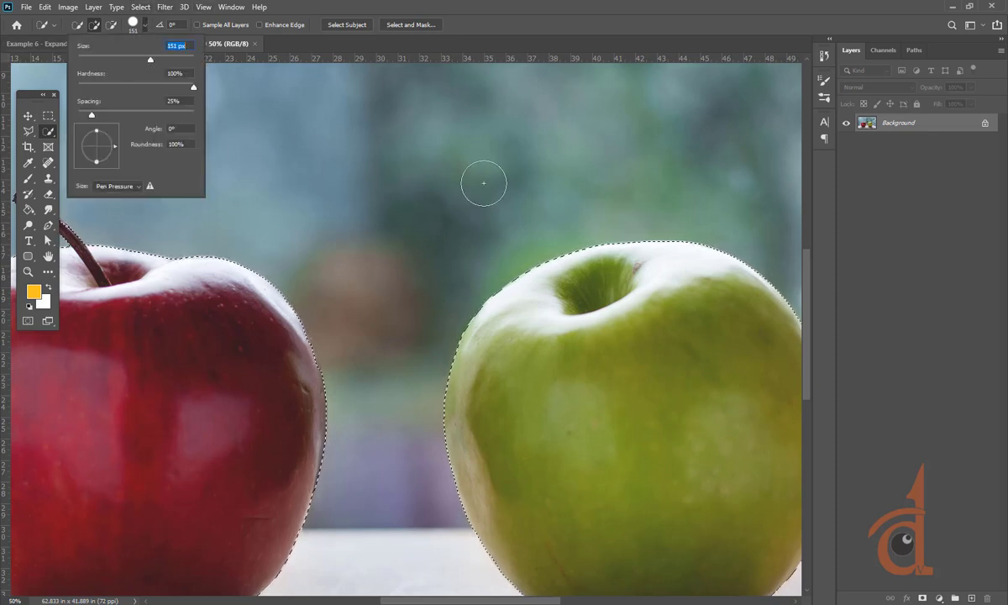
left_click_drag(143, 58, 87, 59)
key("Return")
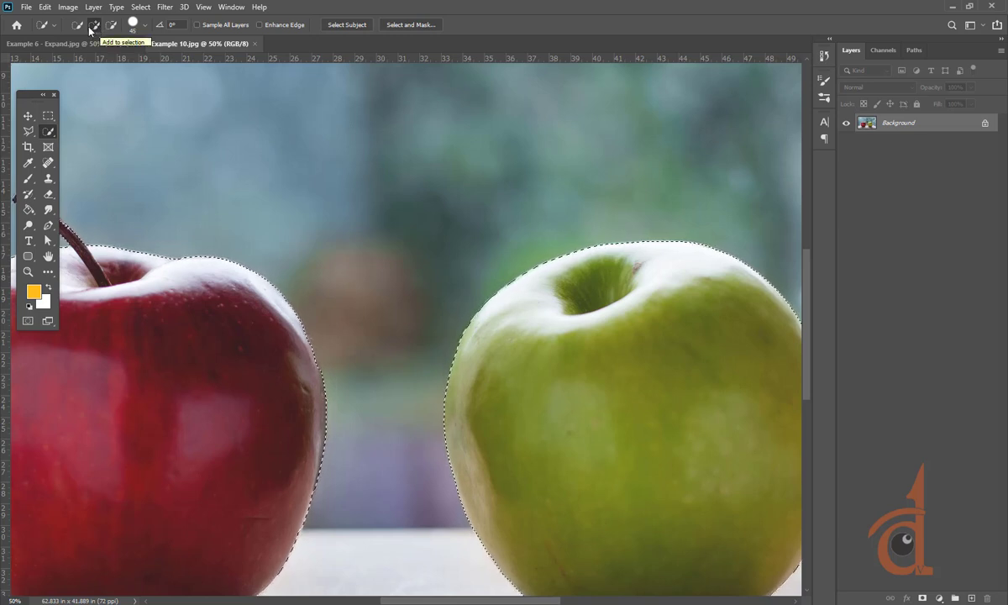
left_click(91, 26)
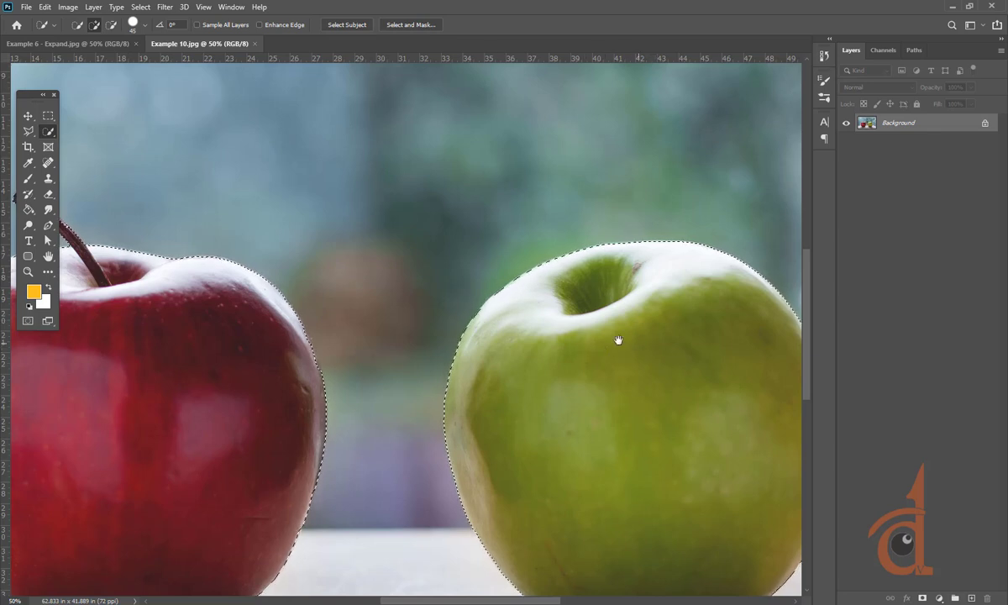
Try replacing the apple selection with a fresh Quick Selection spot on the green apple's right edge in New selection mode
left_click_drag(619, 340, 454, 297)
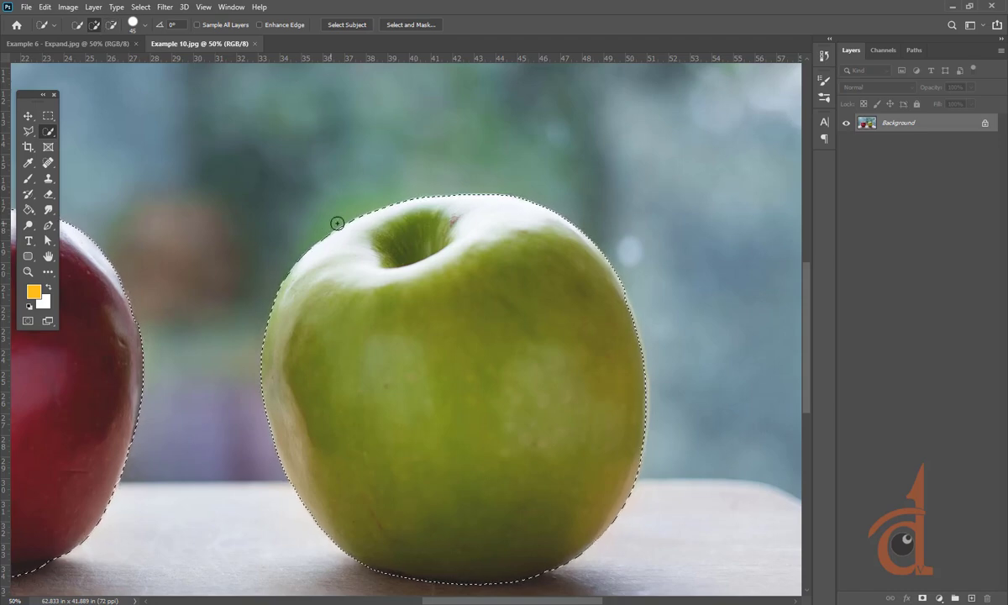
key("ctrl+plus")
key("ctrl+plus")
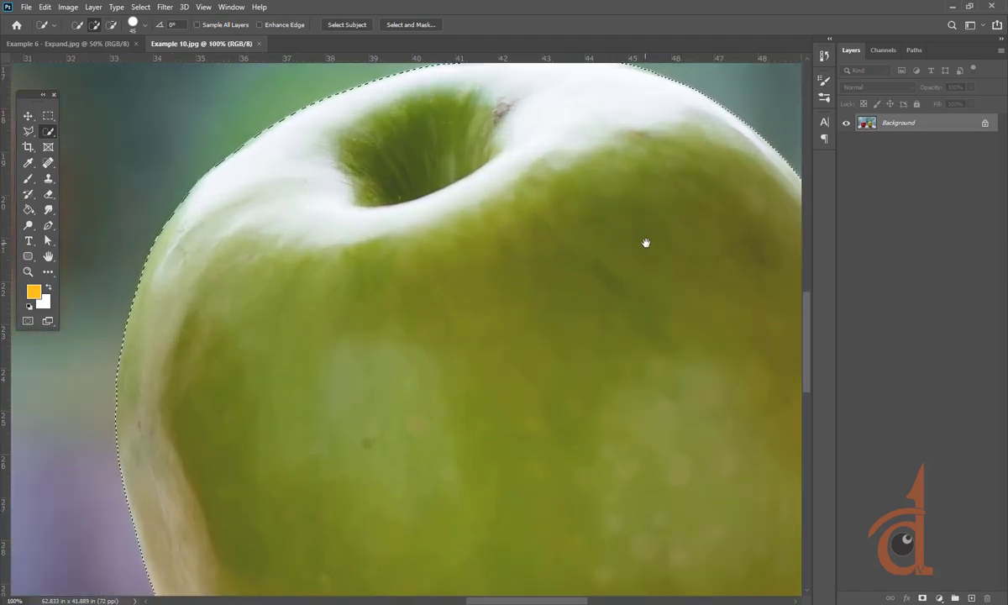
mouse_move(646, 243)
left_mouse_down()
mouse_move(450, 258)
mouse_move(379, 232)
left_mouse_up()
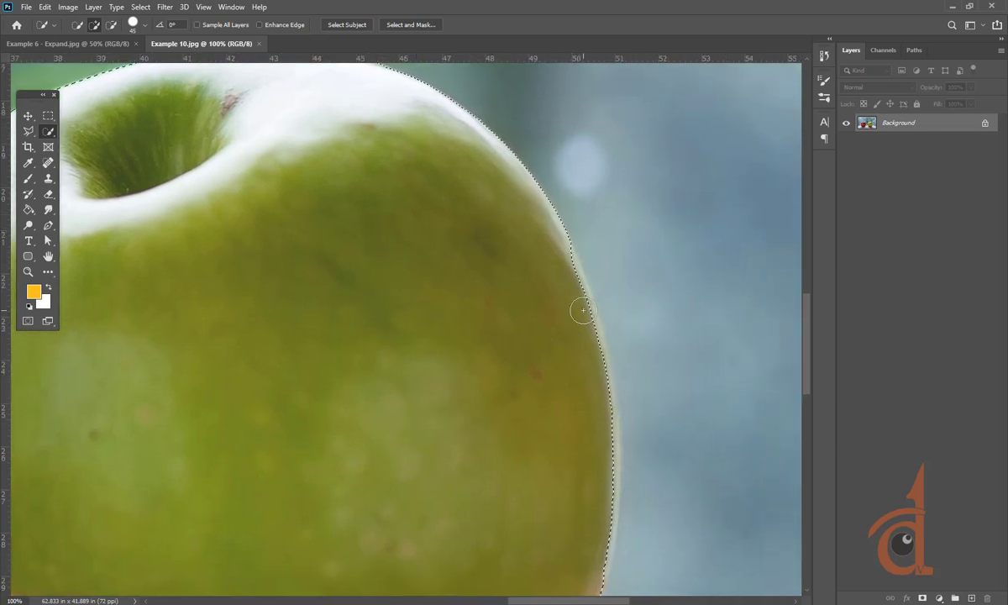
left_click(80, 28)
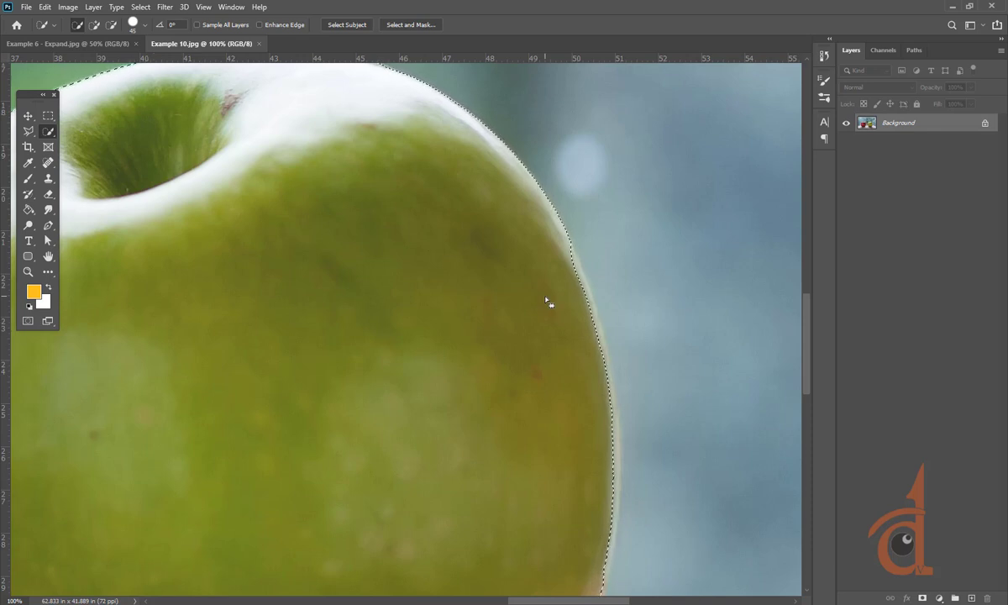
key("shift")
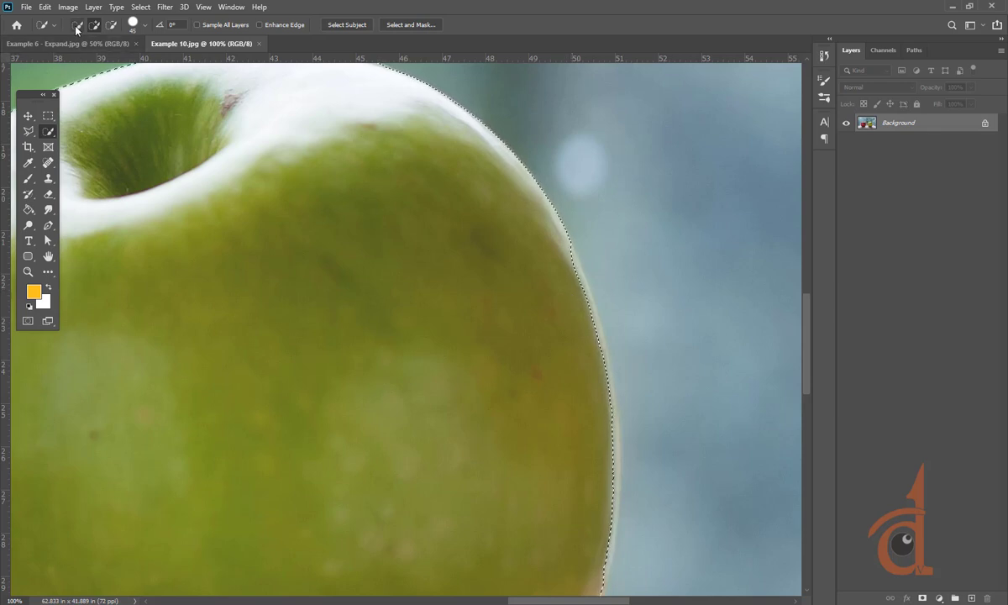
key("ctrl+d")
left_click(588, 292)
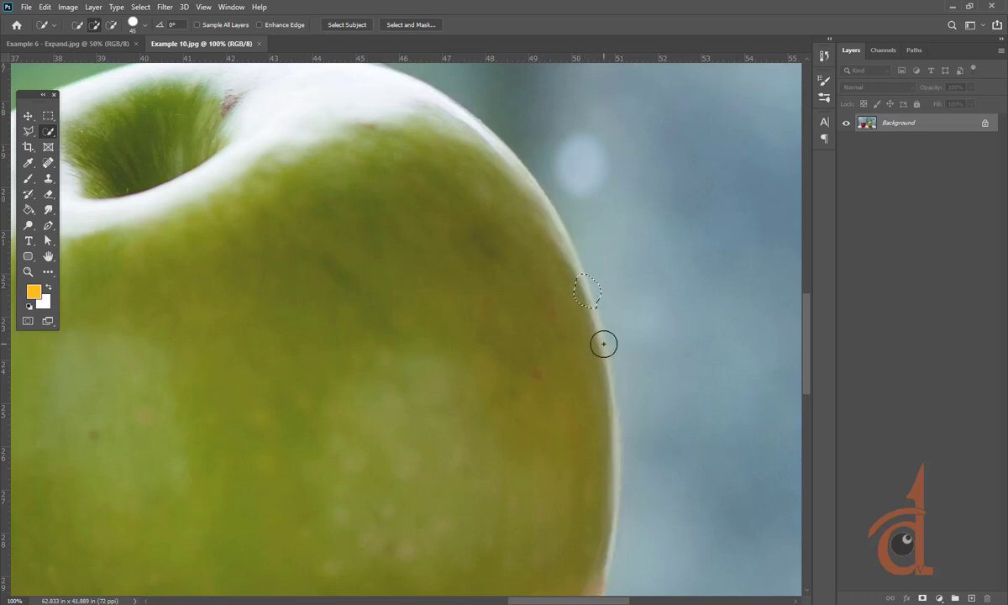
left_click_drag(603, 344, 504, 285)
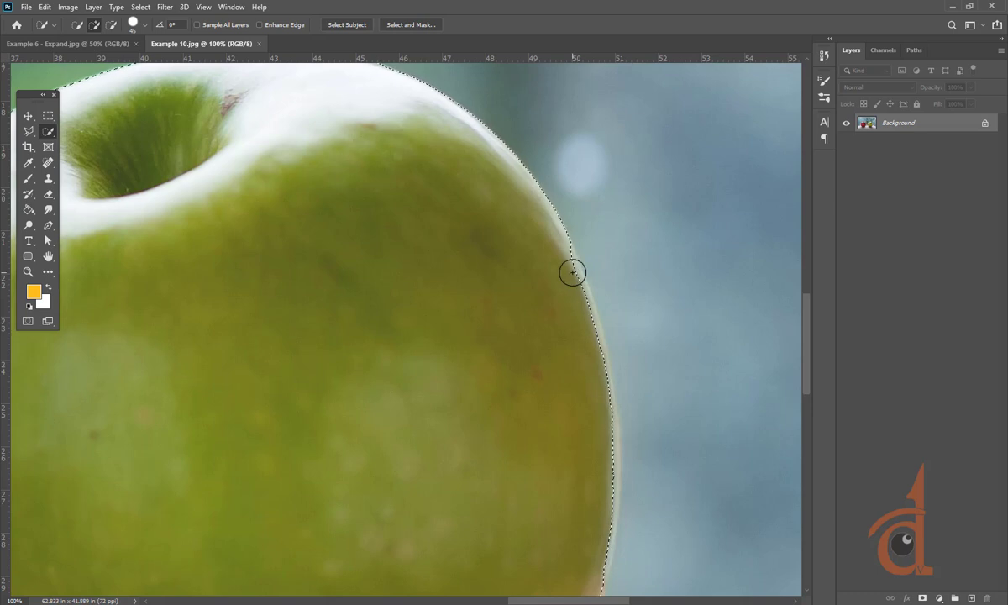
Add the missed strip along the green apple's right edge to the selection and subtract the overflow into the background
mouse_move(563, 266)
left_mouse_down()
mouse_move(559, 255)
mouse_move(595, 381)
left_mouse_up()
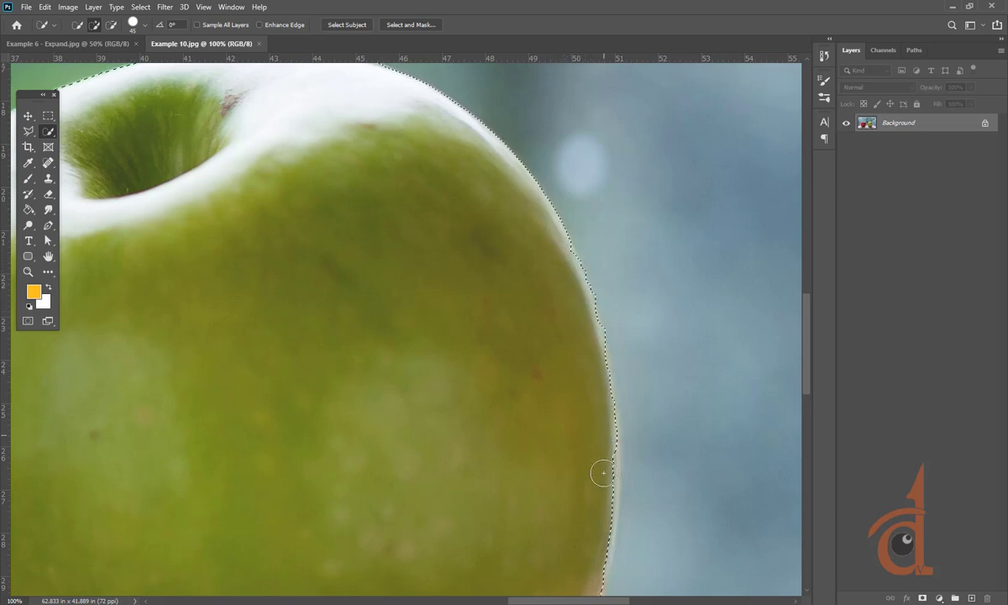
mouse_move(603, 473)
left_mouse_down()
mouse_move(600, 569)
mouse_move(614, 563)
mouse_move(629, 521)
mouse_move(664, 379)
left_mouse_up()
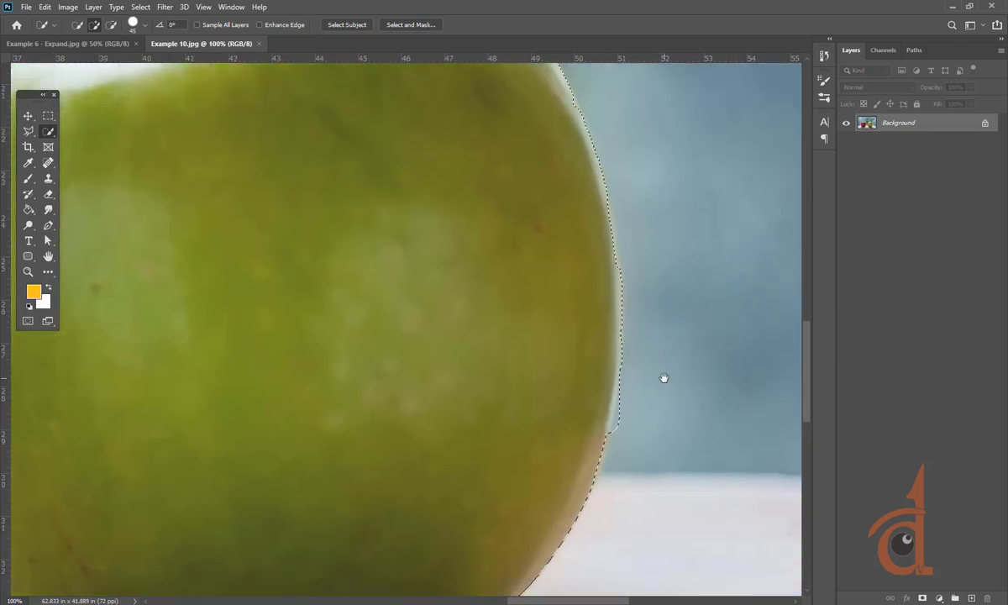
key("alt")
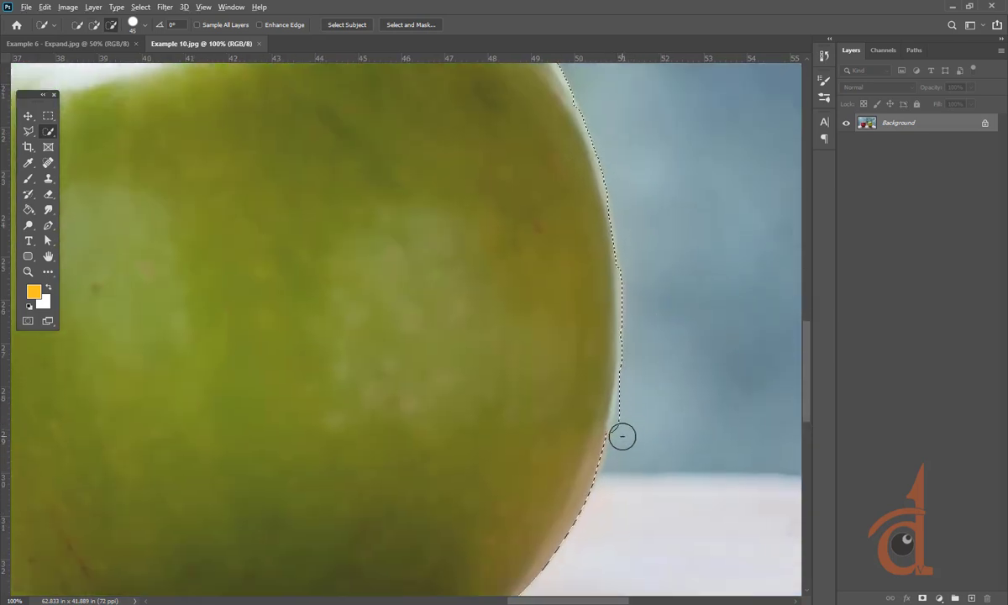
left_click_drag(626, 424, 633, 396)
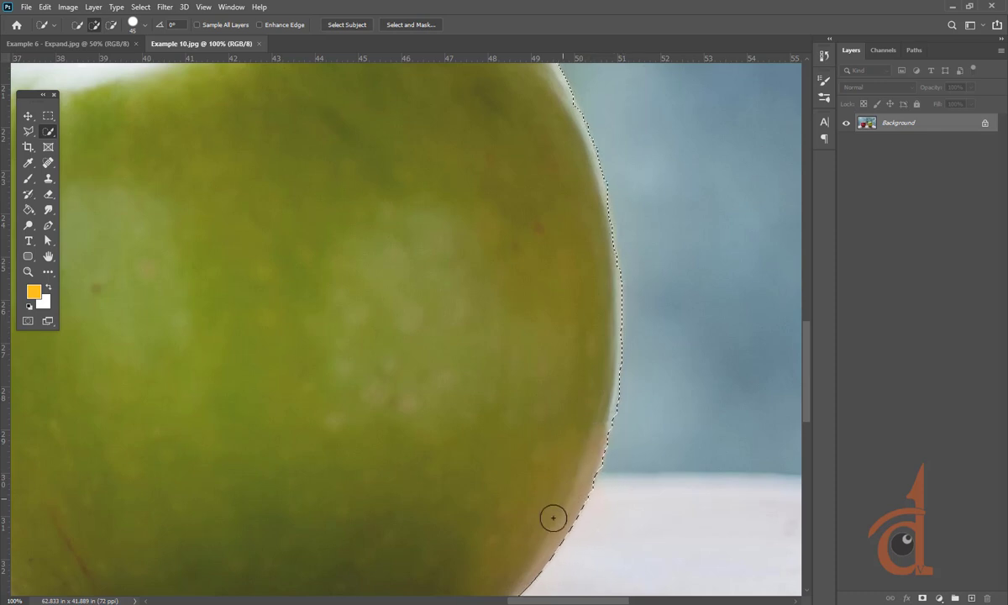
mouse_move(582, 303)
left_mouse_down()
mouse_move(563, 387)
mouse_move(588, 354)
left_mouse_up()
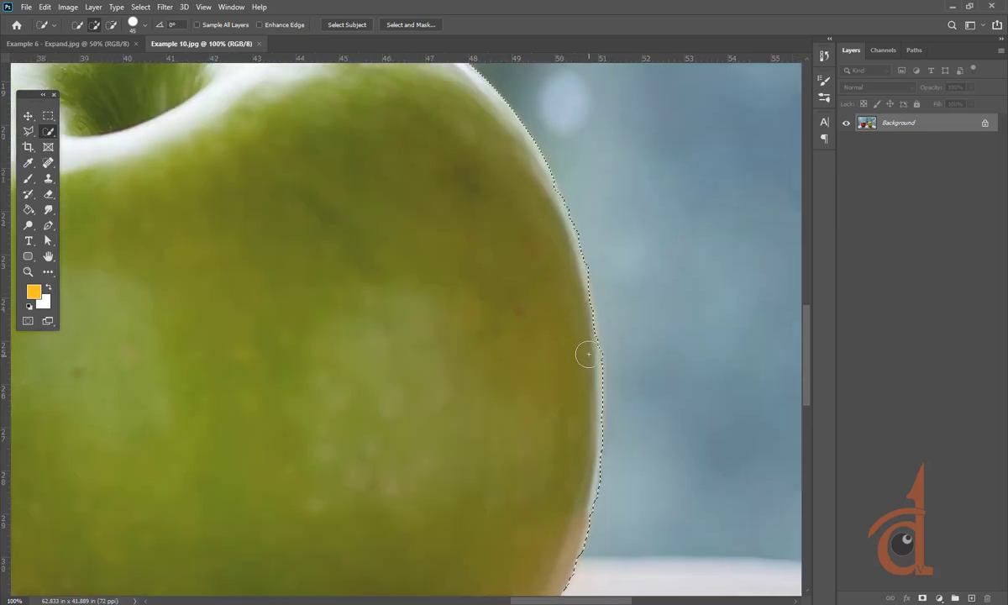
mouse_move(566, 315)
left_mouse_down()
mouse_move(577, 343)
mouse_move(585, 337)
mouse_move(568, 282)
mouse_move(553, 303)
mouse_move(578, 346)
mouse_move(570, 389)
left_mouse_up()
mouse_move(515, 449)
left_mouse_down()
mouse_move(513, 318)
mouse_move(543, 196)
mouse_move(533, 269)
mouse_move(570, 417)
mouse_move(583, 342)
mouse_move(578, 315)
mouse_move(571, 511)
mouse_move(568, 186)
left_mouse_up()
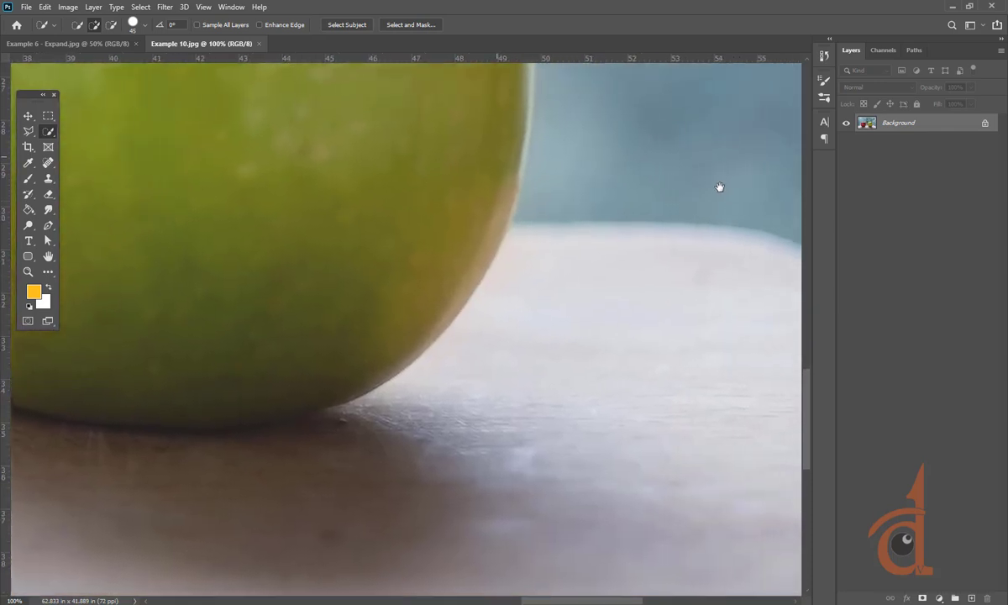
Add a stray background patch beside the green apple to the selection, deselect everything, and undo both changes
left_click_drag(639, 155, 657, 176)
left_click_drag(719, 263, 676, 248)
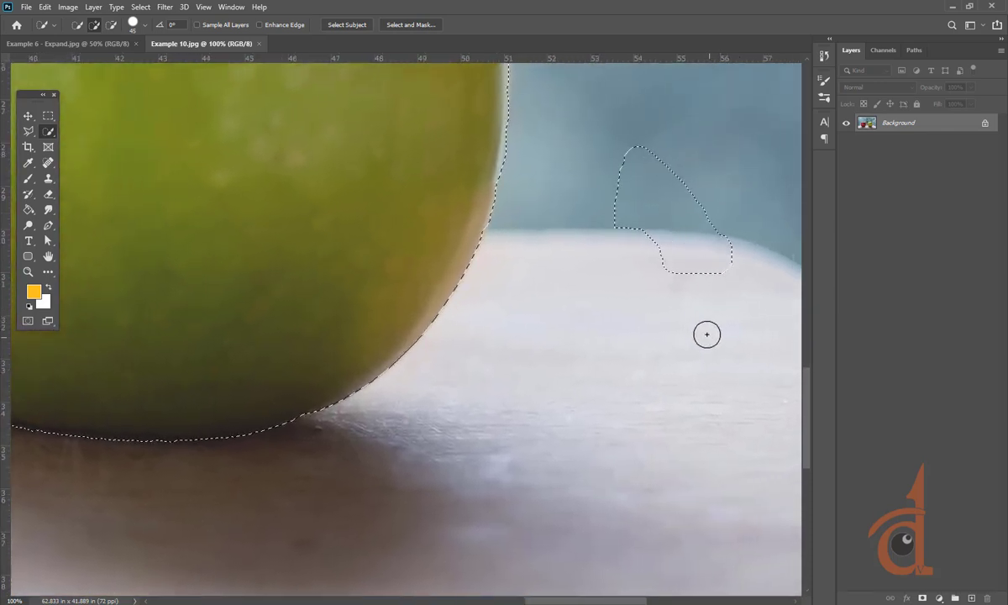
key("ctrl+d")
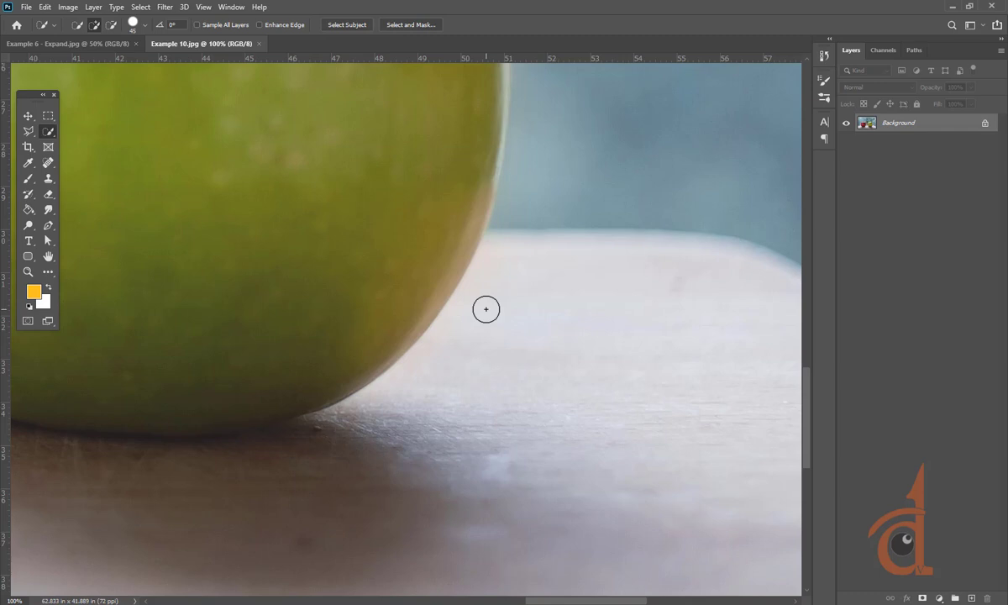
key("ctrl+z")
key("ctrl+z")
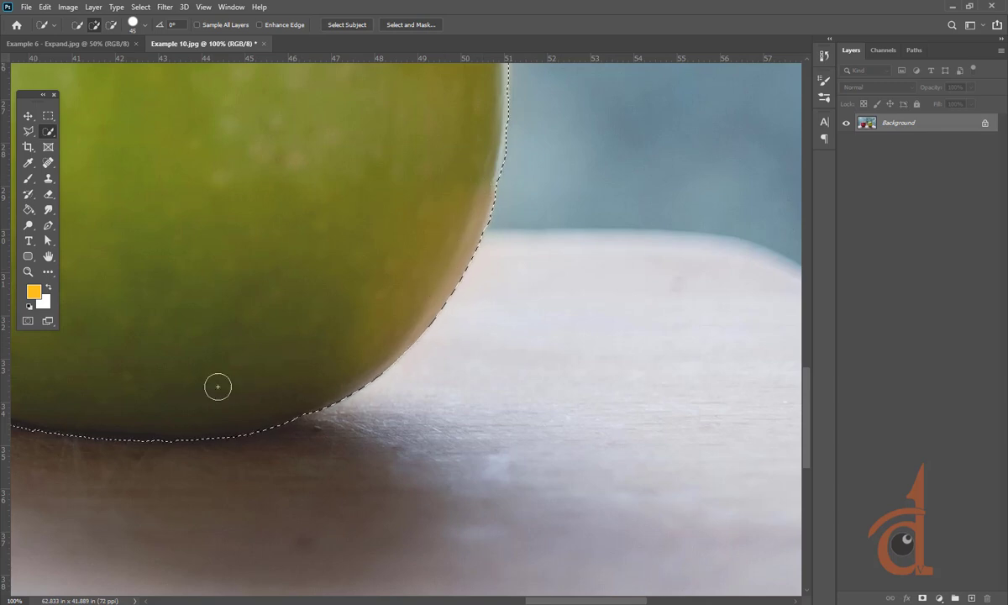
Touch up the selection along the red apple's lower right edge and subtract any spill into the background
left_click_drag(218, 387, 736, 481)
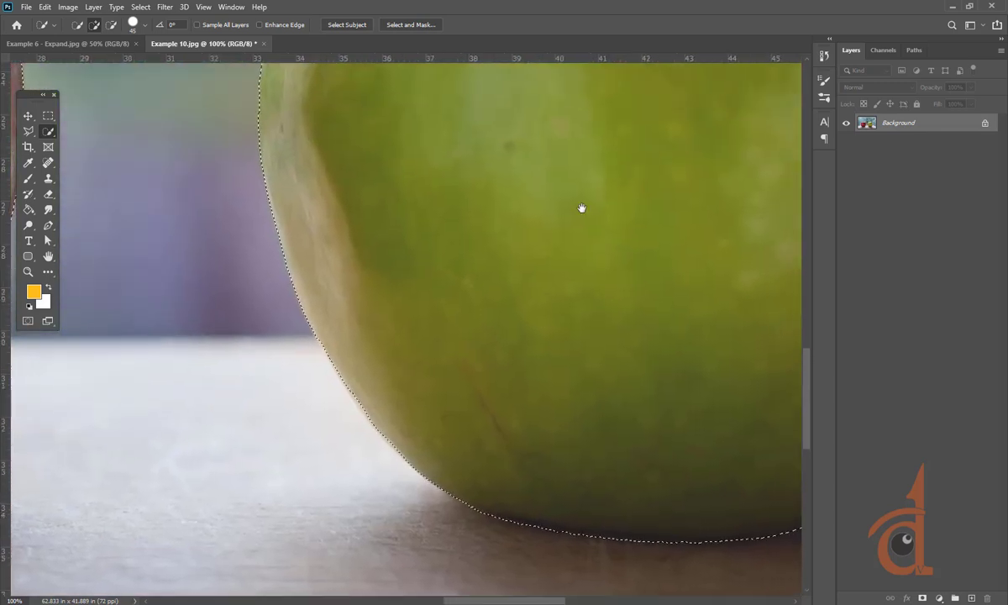
left_click_drag(581, 208, 541, 461)
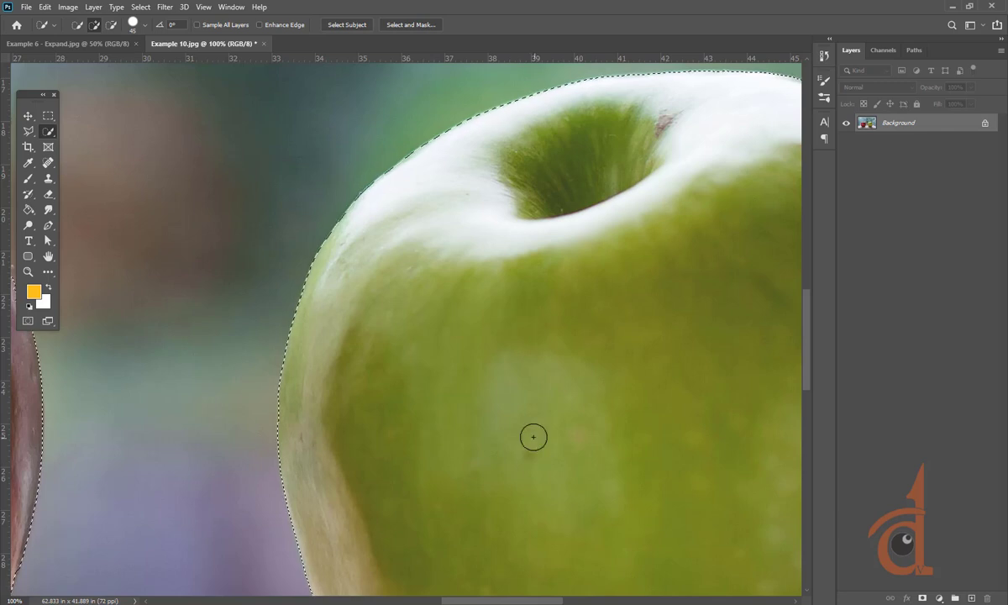
left_click_drag(187, 376, 561, 339)
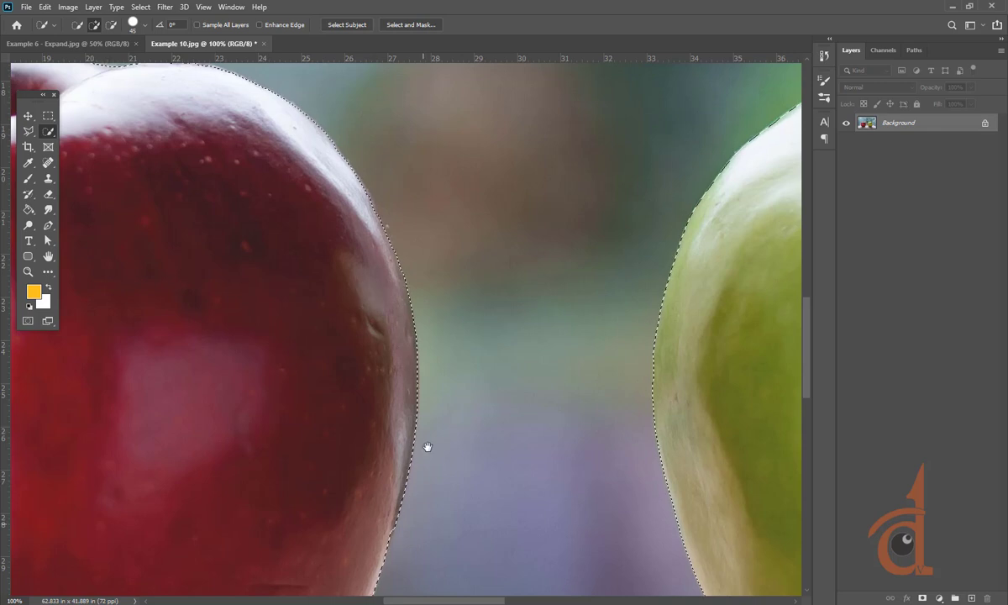
left_click_drag(428, 445, 450, 170)
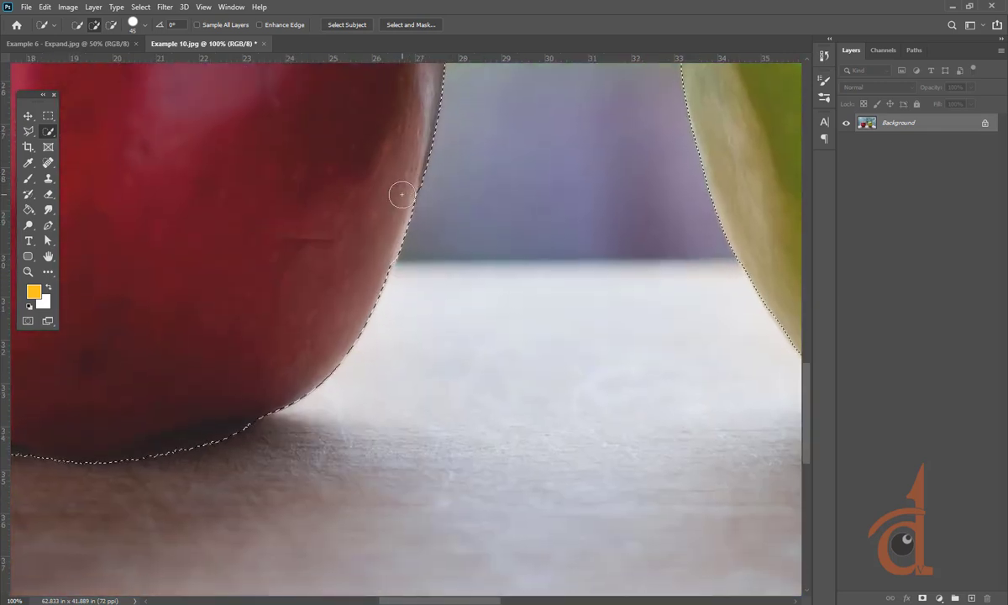
mouse_move(396, 207)
left_mouse_down()
mouse_move(407, 189)
mouse_move(468, 241)
left_mouse_up()
key("alt")
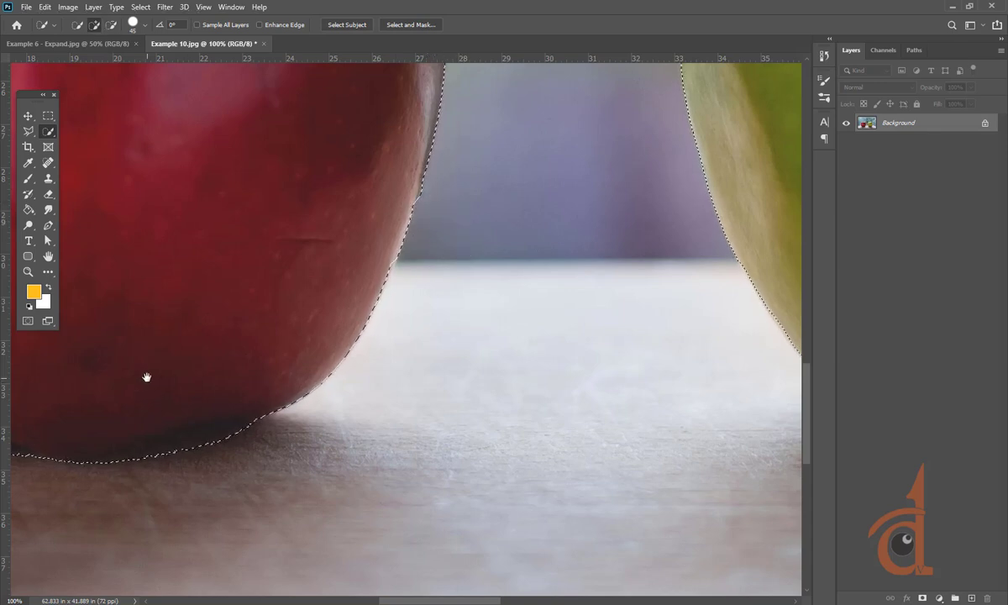
Add the missed strip along the red apple's left edge to the selection, undoing a stray subtraction inside the apple
left_click_drag(146, 376, 352, 355)
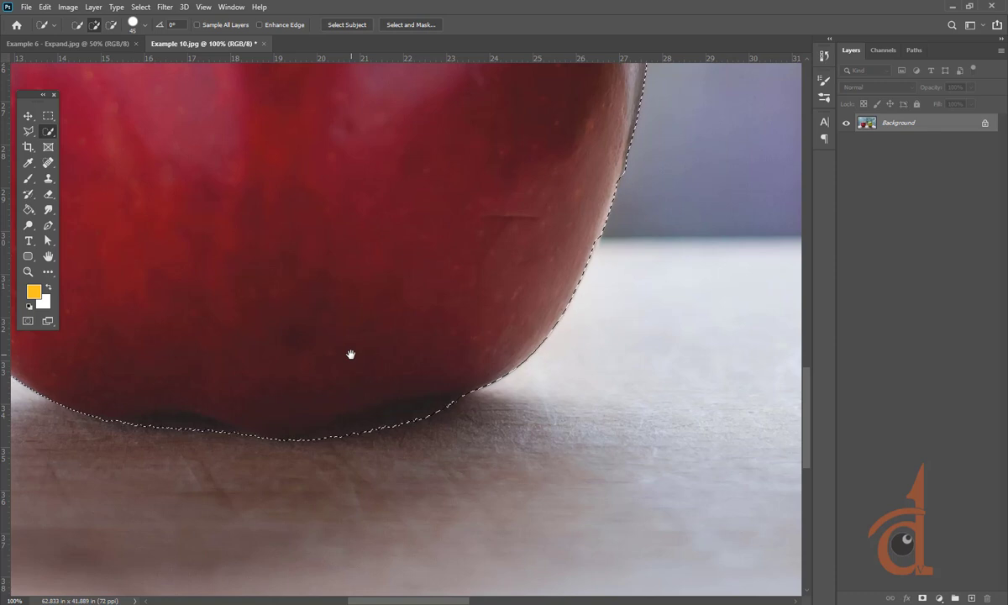
mouse_move(239, 312)
left_mouse_down()
mouse_move(538, 461)
mouse_move(531, 491)
left_mouse_up()
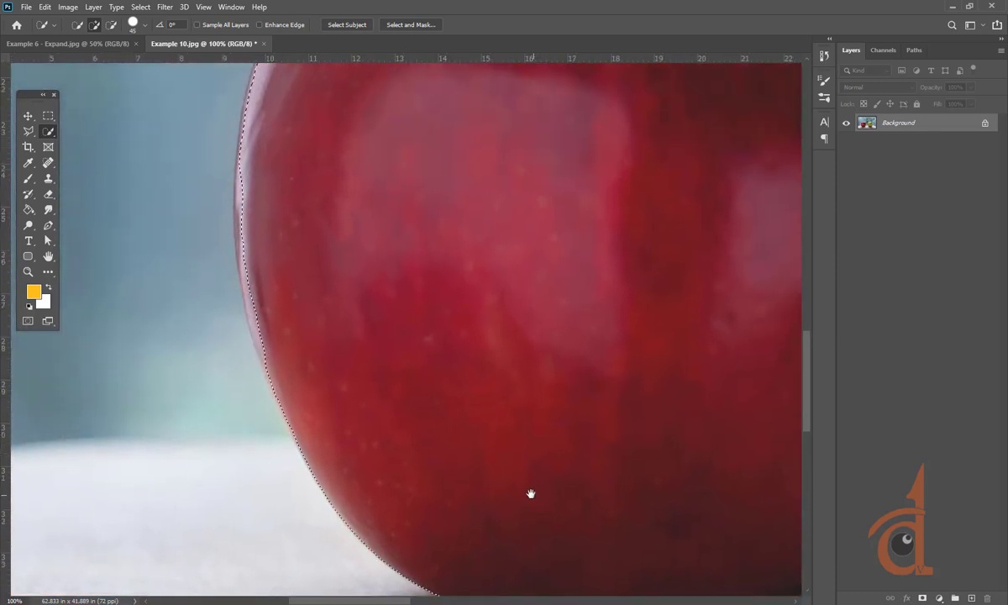
left_click_drag(304, 270, 342, 319)
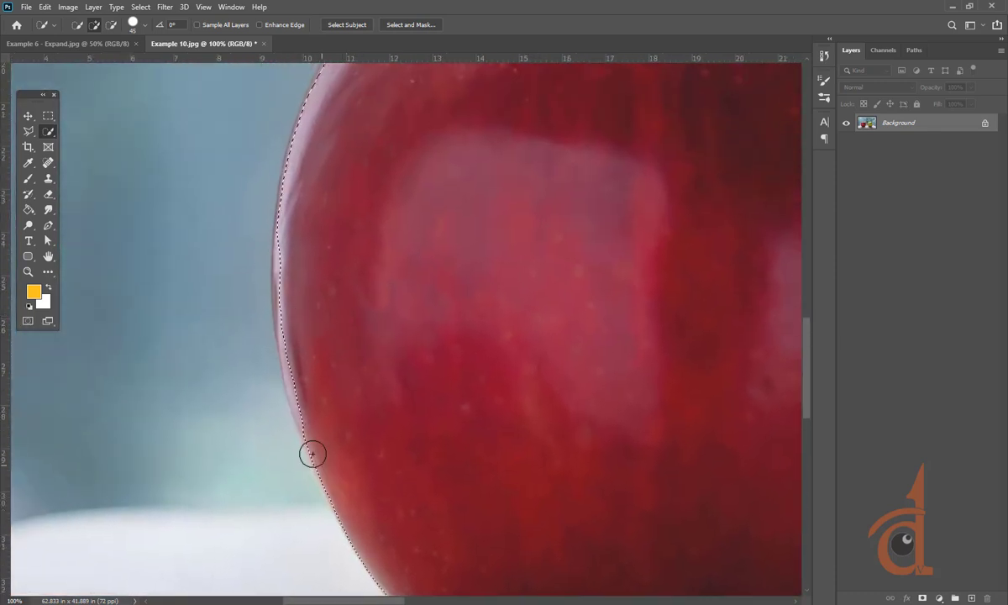
mouse_move(311, 452)
left_mouse_down()
mouse_move(318, 425)
mouse_move(288, 311)
mouse_move(296, 201)
left_mouse_up()
mouse_move(313, 443)
left_mouse_down()
mouse_move(321, 404)
mouse_move(290, 307)
mouse_move(298, 369)
left_mouse_up()
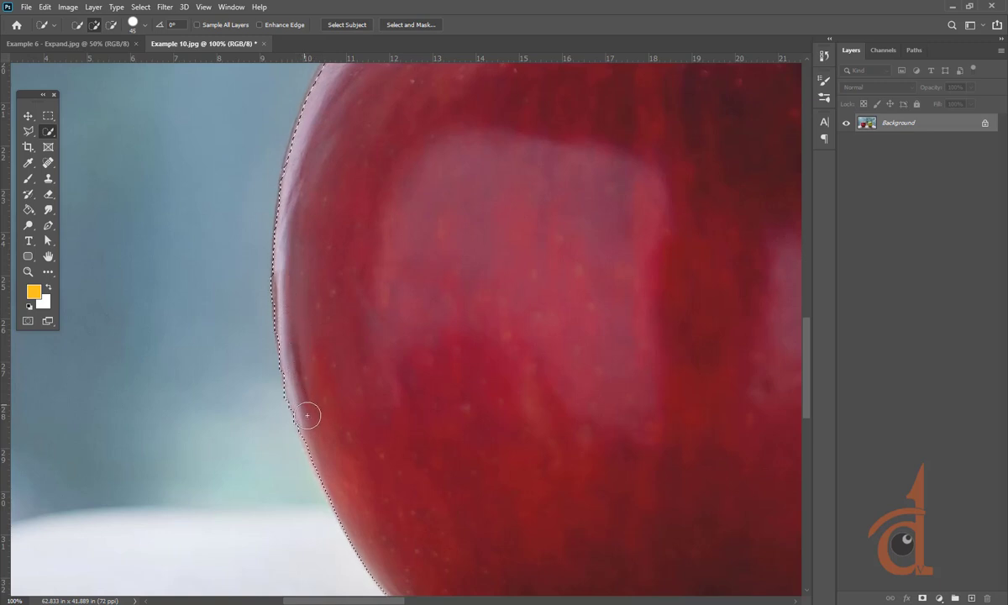
left_click_drag(367, 176, 320, 411, "alt")
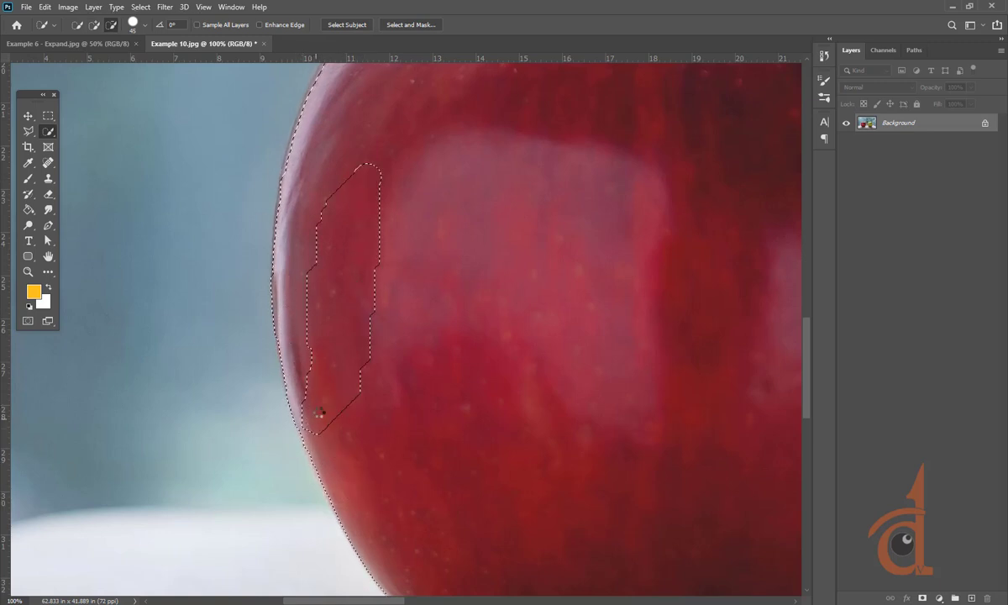
key("ctrl+z")
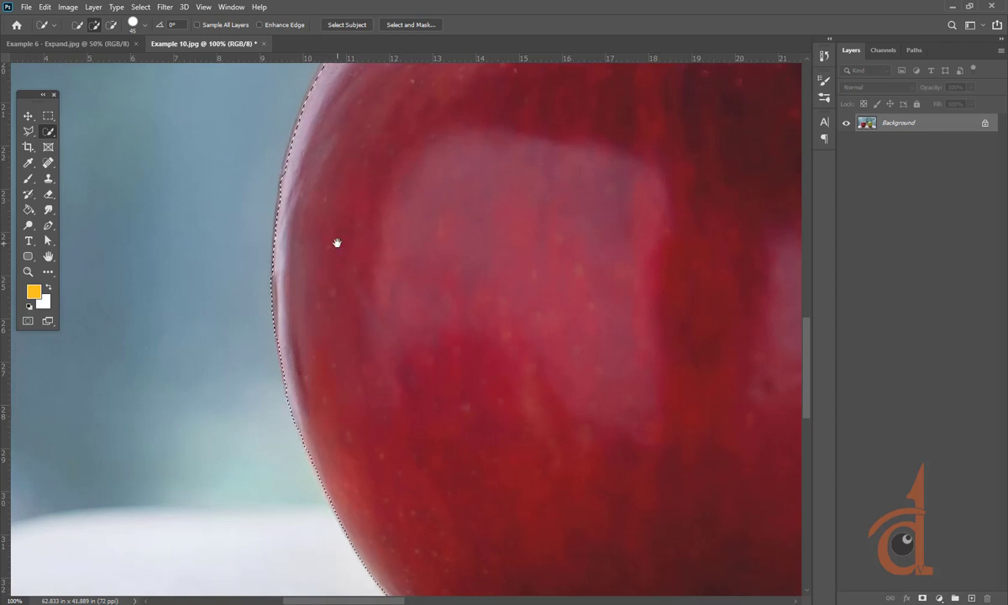
left_click_drag(337, 243, 322, 408)
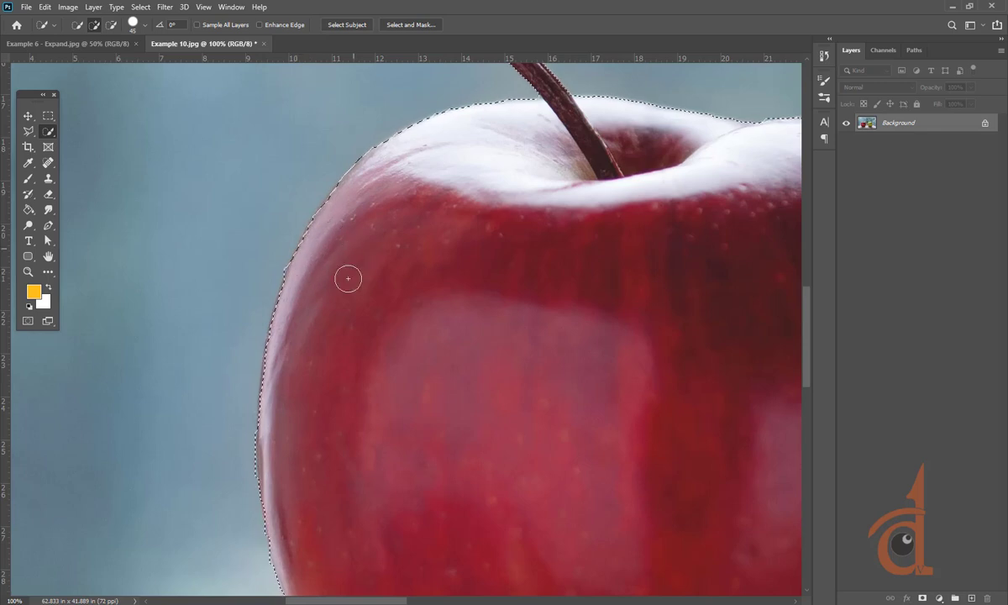
left_click_drag(355, 461, 344, 203)
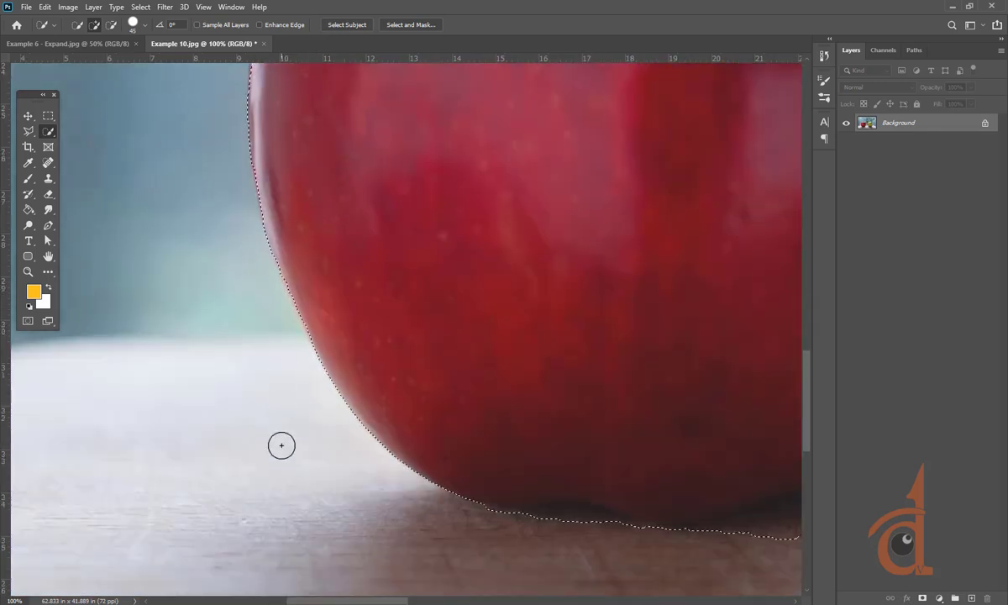
Switch to Chrome, open amazon.in in a new tab and search the store for "xp pen tablet"
left_click(241, 588)
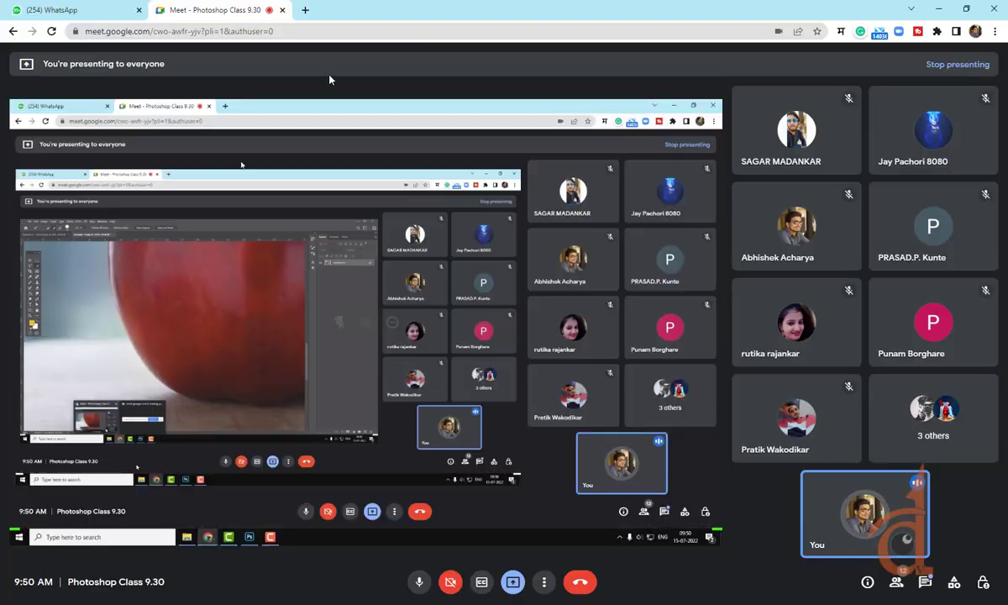
left_click(305, 9)
type("am")
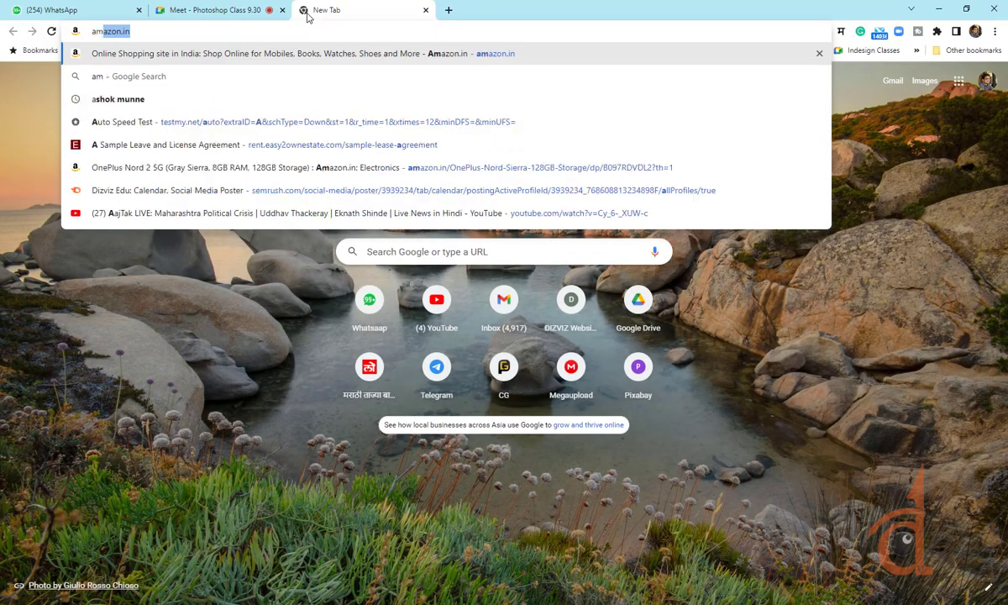
left_click(232, 54)
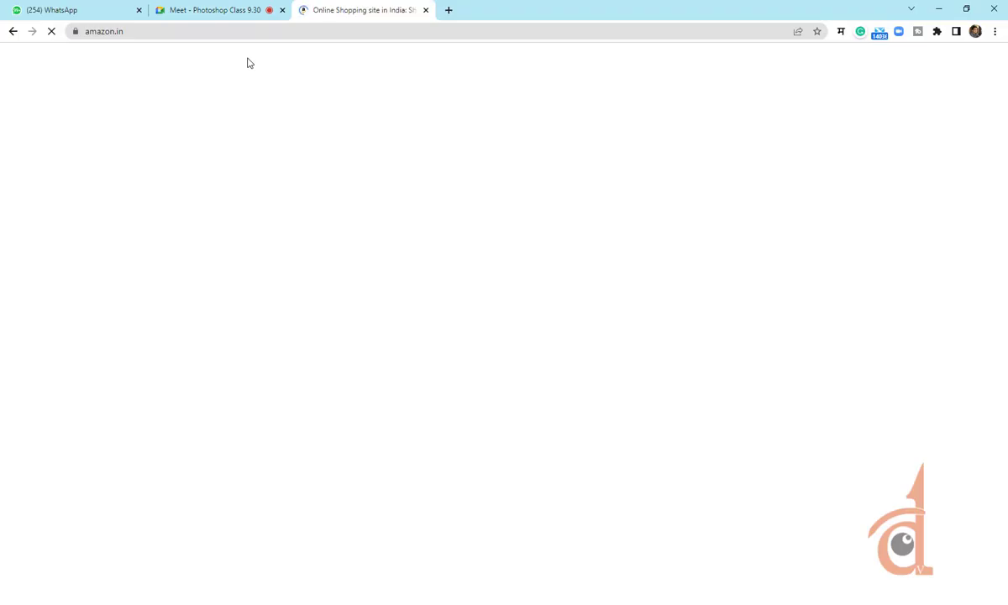
left_click(289, 53)
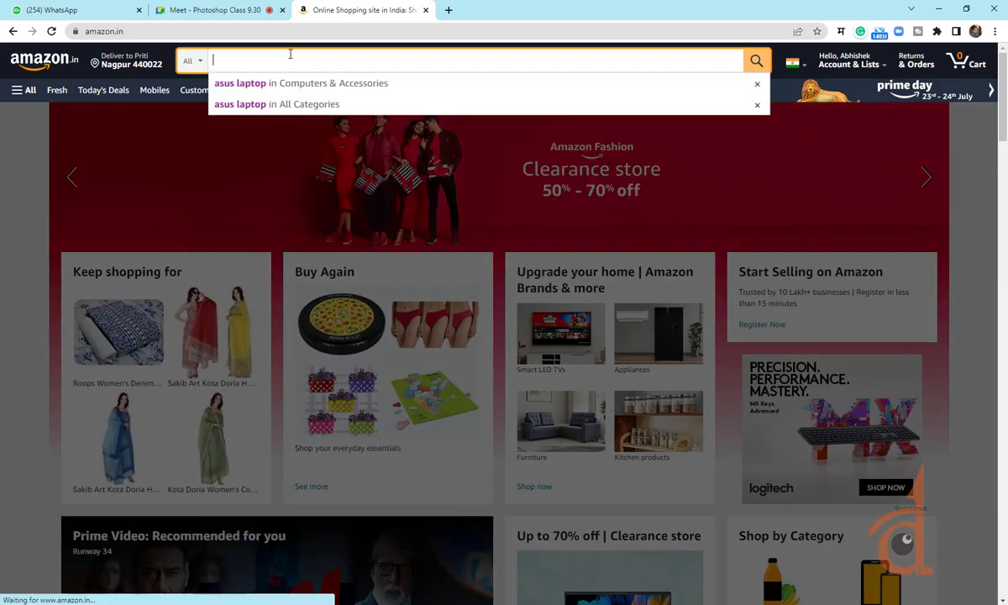
type("xp")
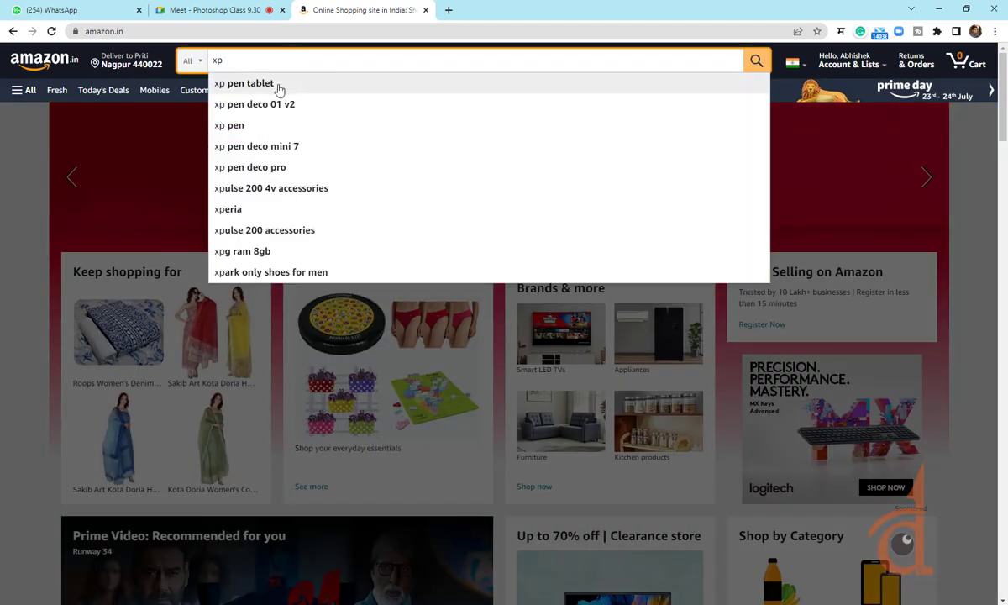
left_click(278, 87)
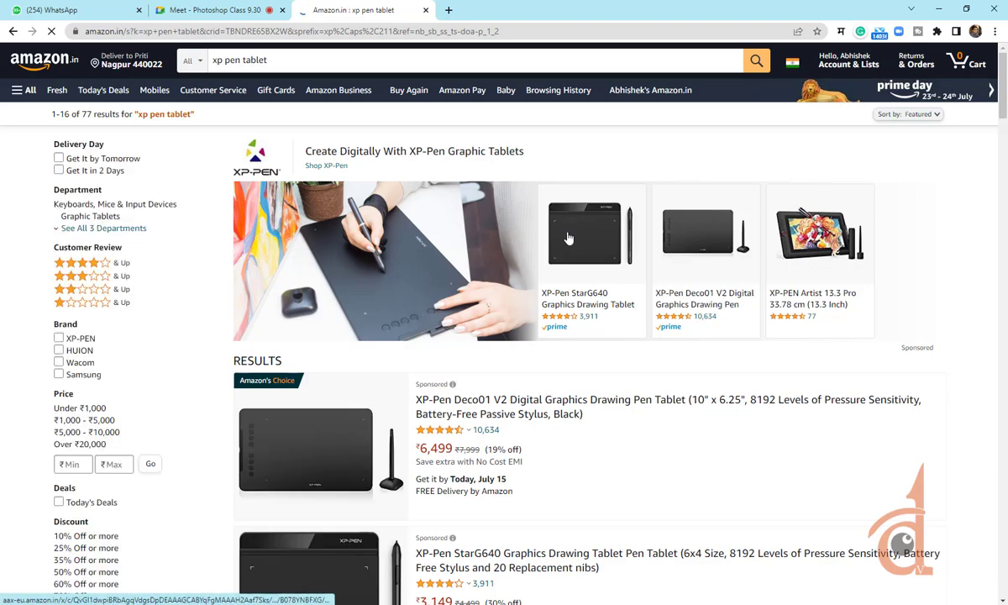
Compare the sizes and prices of the first XP-Pen graphics tablets in the search results
scroll(568, 239, "down", 2)
scroll(559, 241, "down", 2)
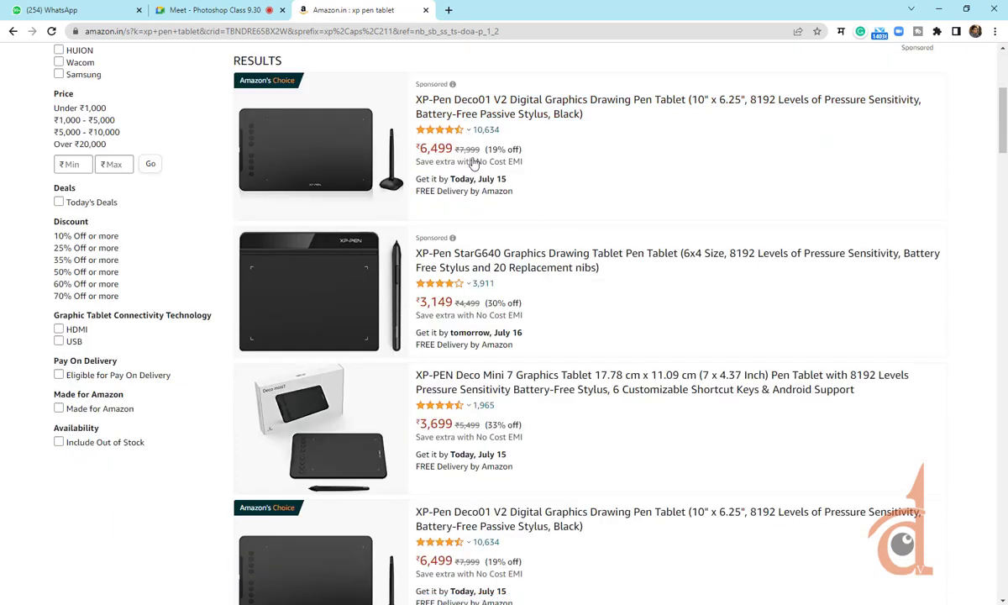
scroll(470, 151, "down", 1)
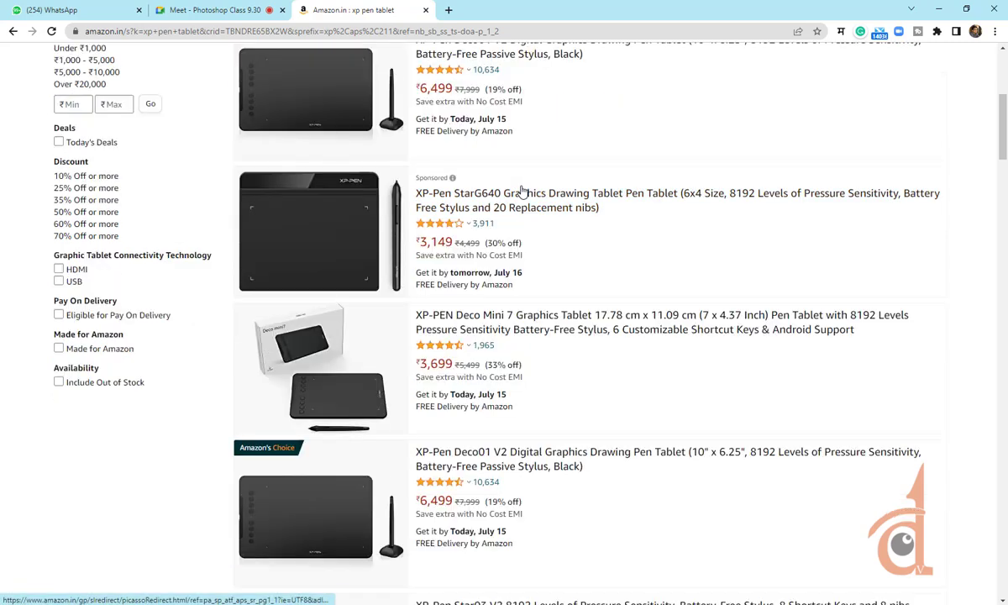
scroll(521, 191, "up", 2)
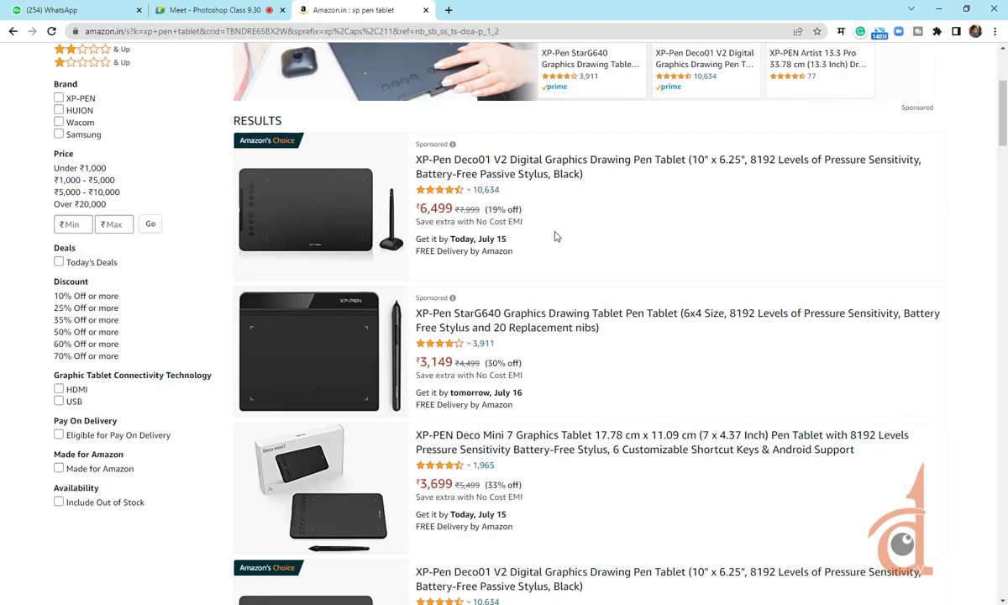
scroll(556, 233, "down", 2)
scroll(551, 228, "up", 2)
scroll(429, 235, "down", 3)
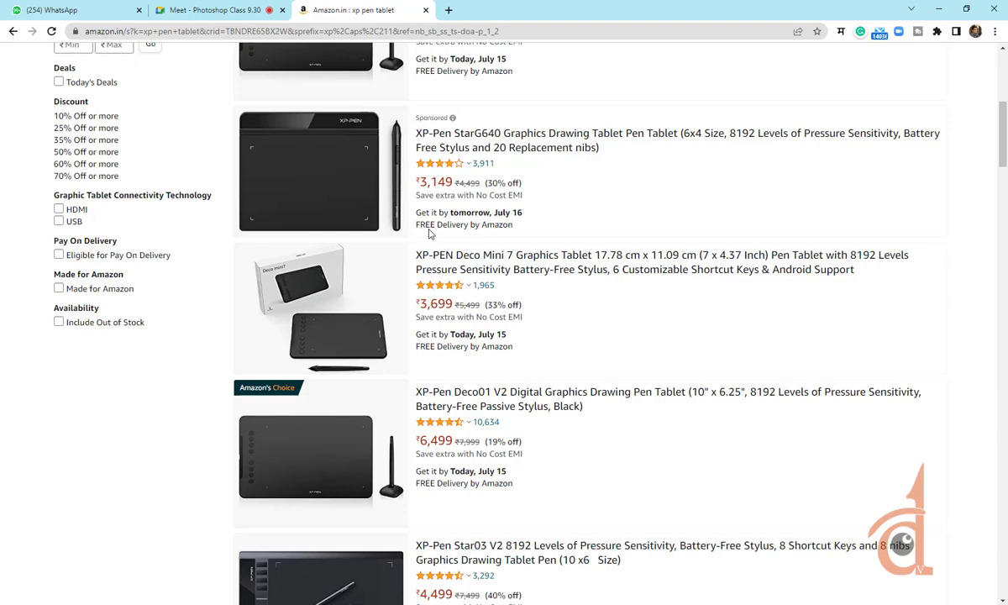
scroll(430, 235, "down", 2)
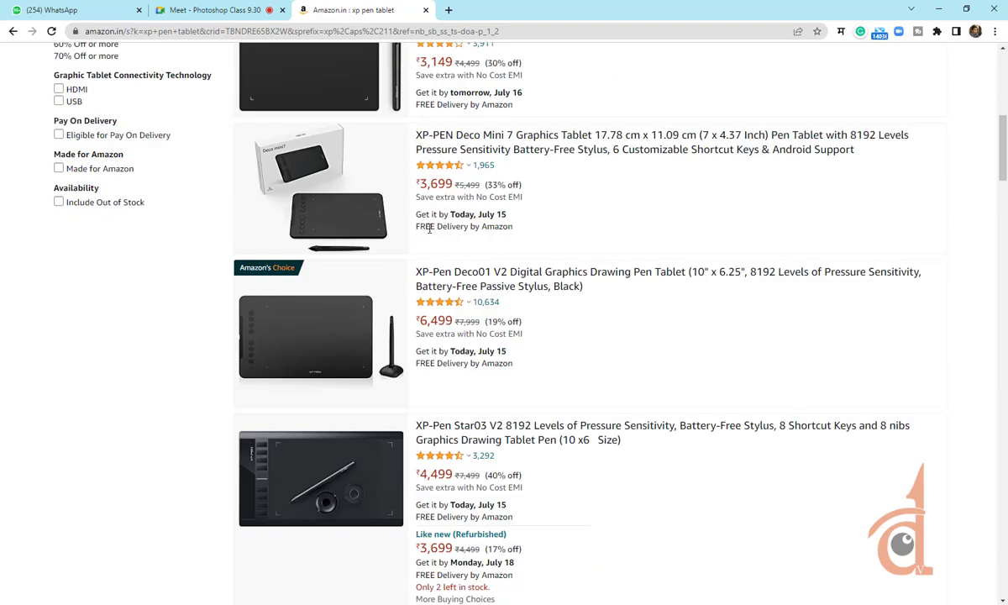
scroll(431, 227, "up", 6)
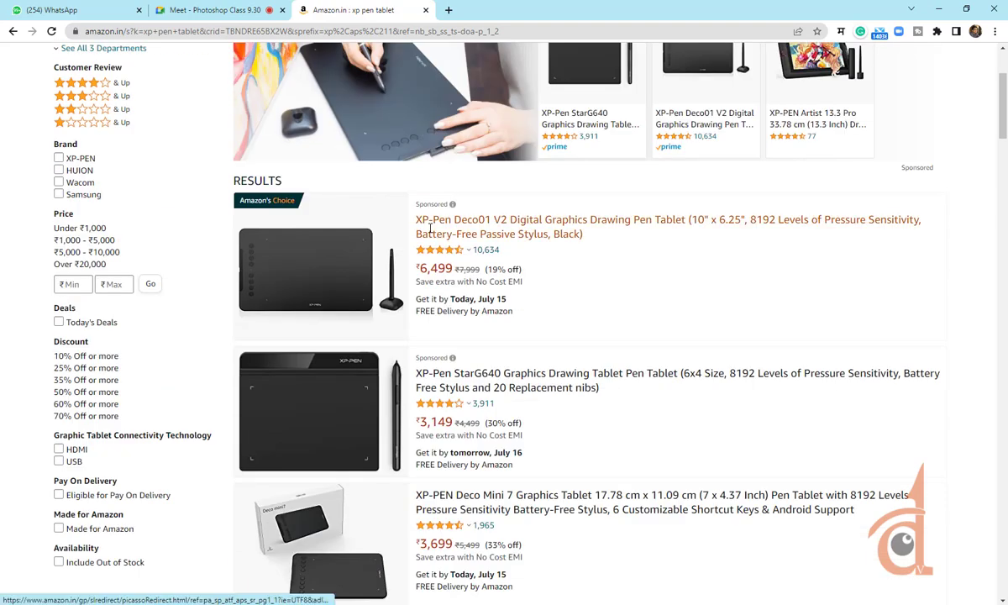
scroll(430, 231, "down", 13)
scroll(430, 234, "up", 2)
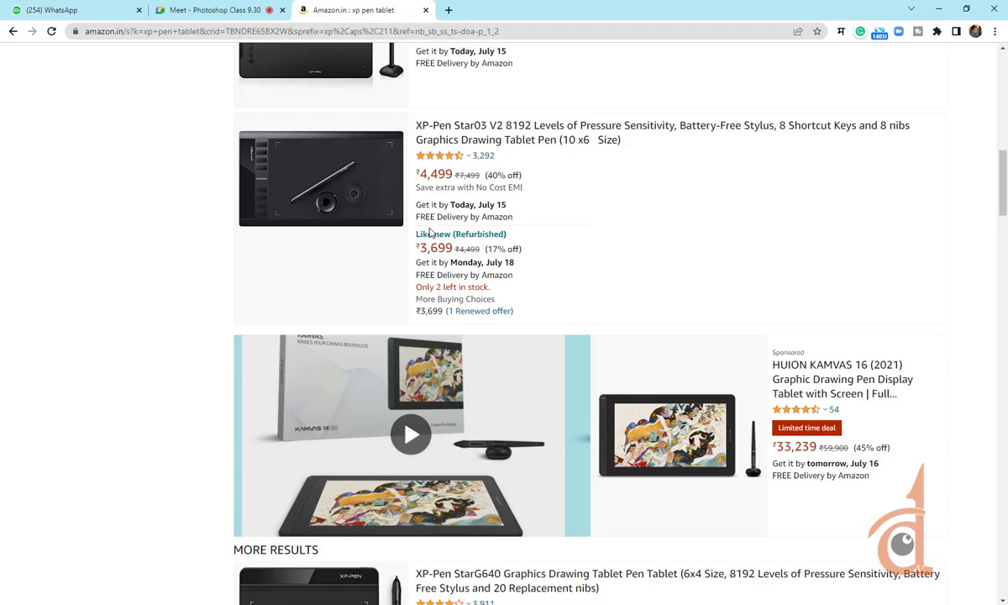
scroll(430, 233, "up", 8)
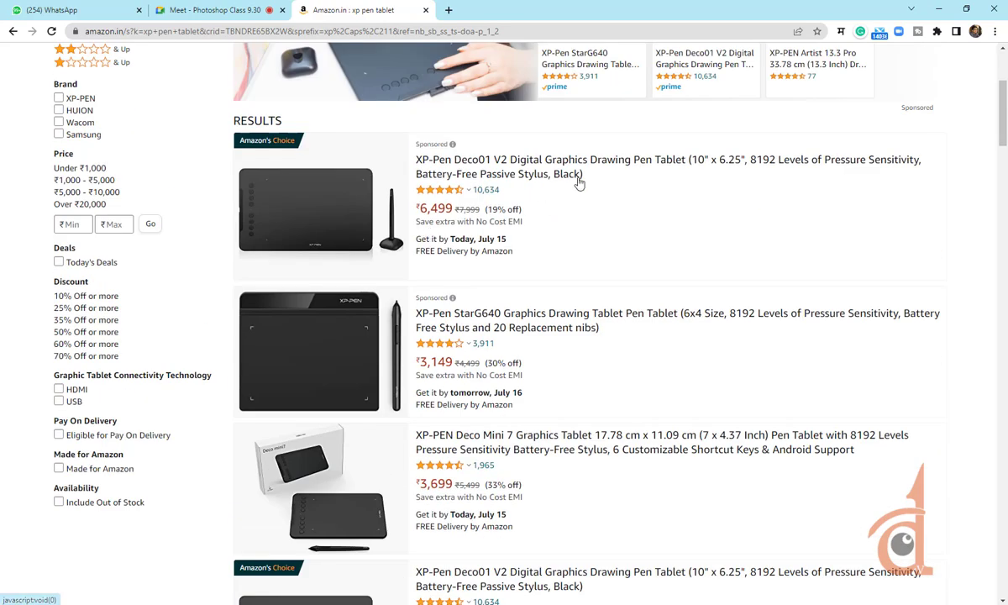
Look through the remaining graphics tablet listings down to the end of the results page and return to its beginning
scroll(572, 278, "down", 5)
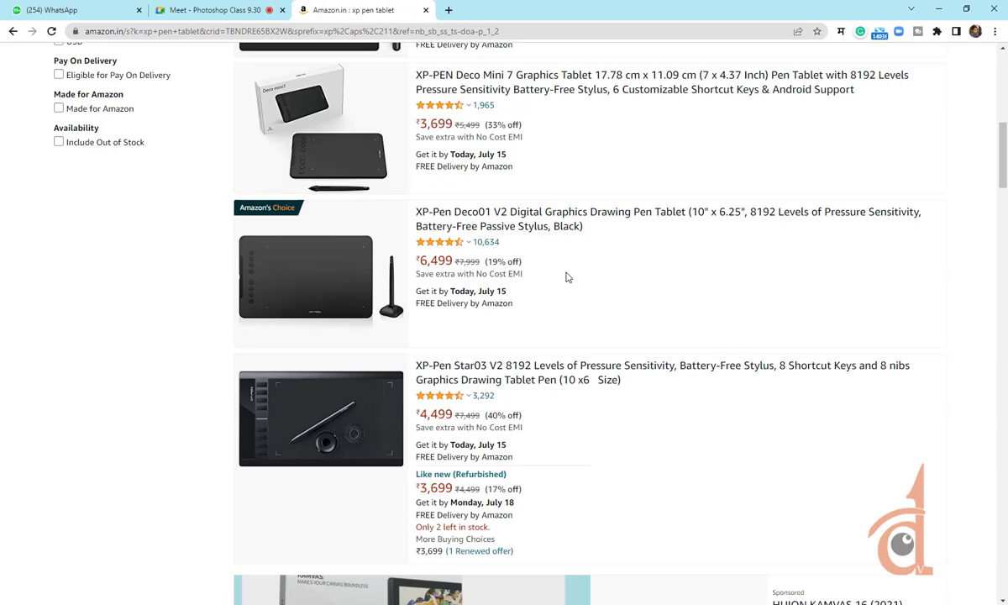
scroll(568, 277, "down", 4)
scroll(566, 276, "down", 4)
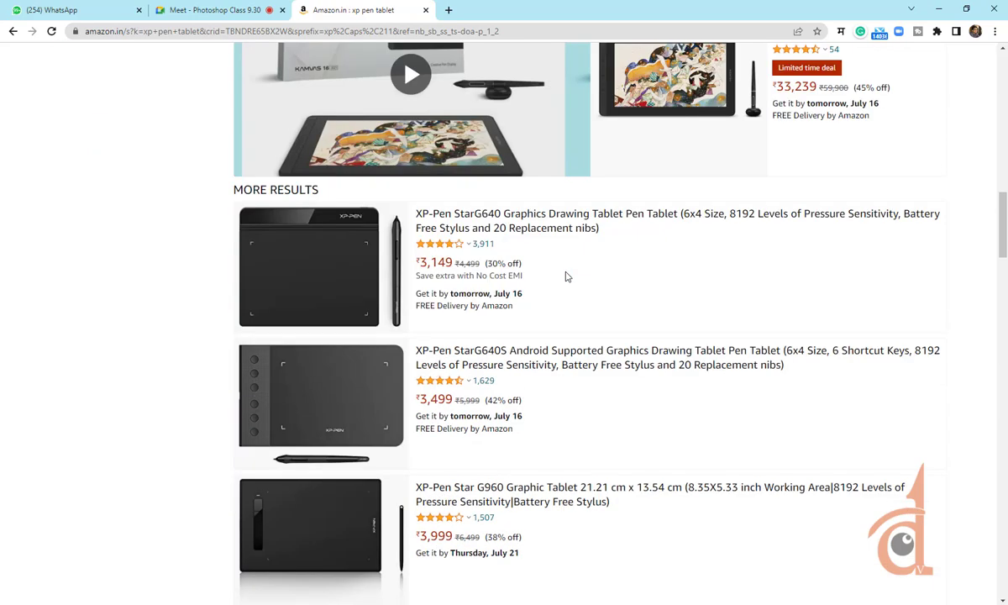
scroll(566, 277, "down", 7)
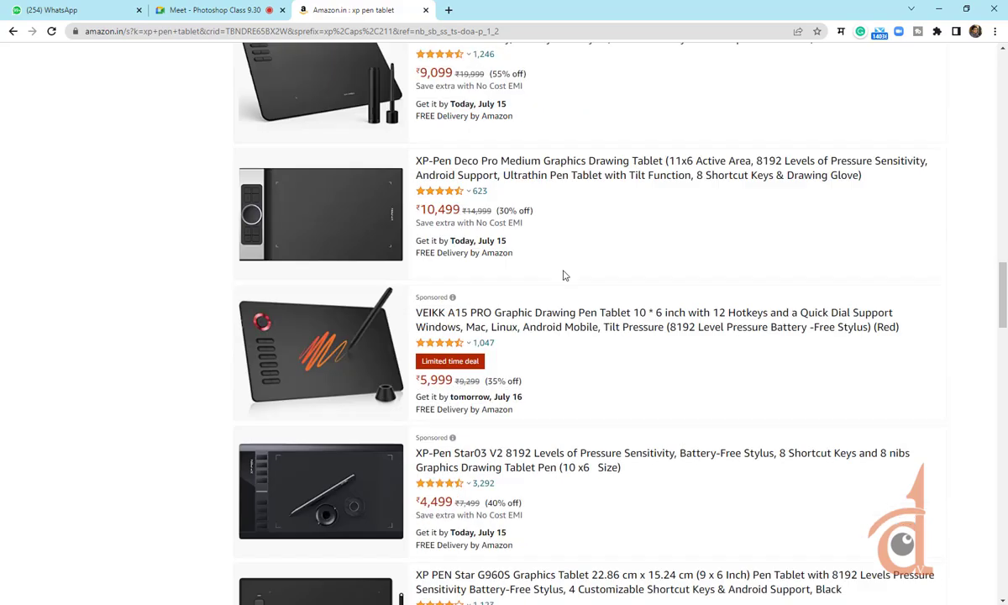
scroll(564, 275, "up", 11)
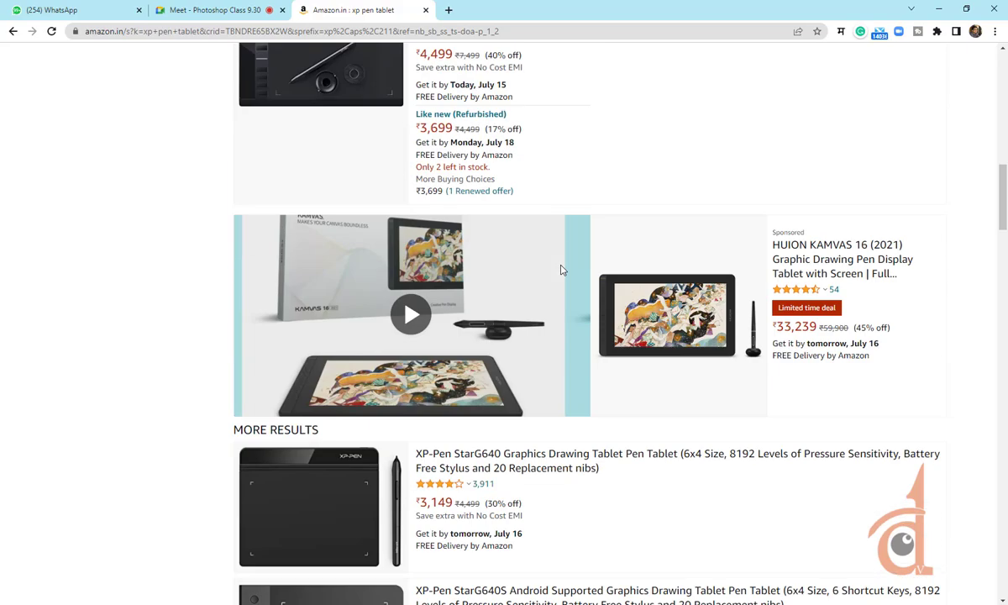
scroll(495, 309, "down", 5)
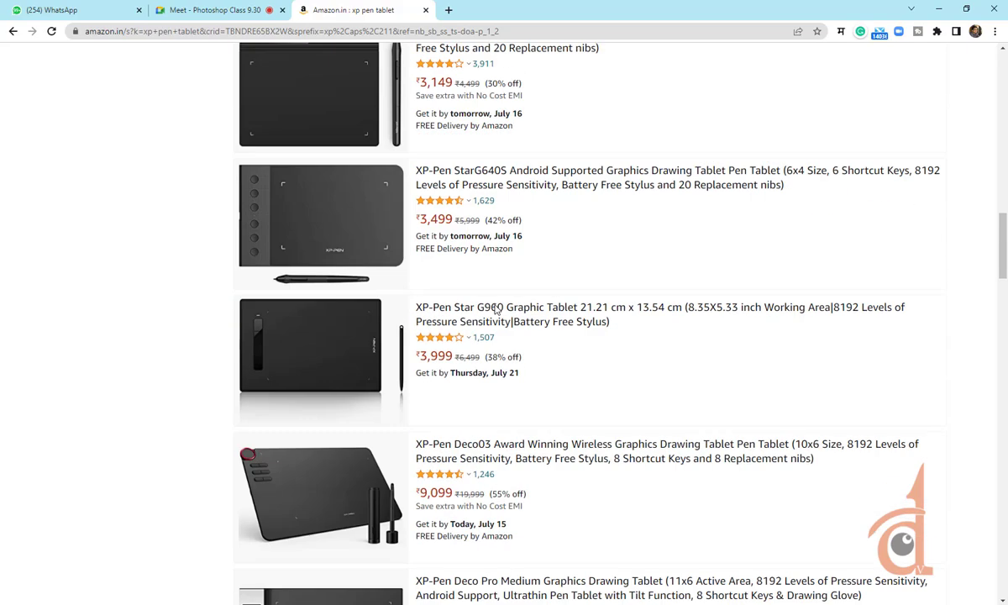
scroll(495, 308, "down", 20)
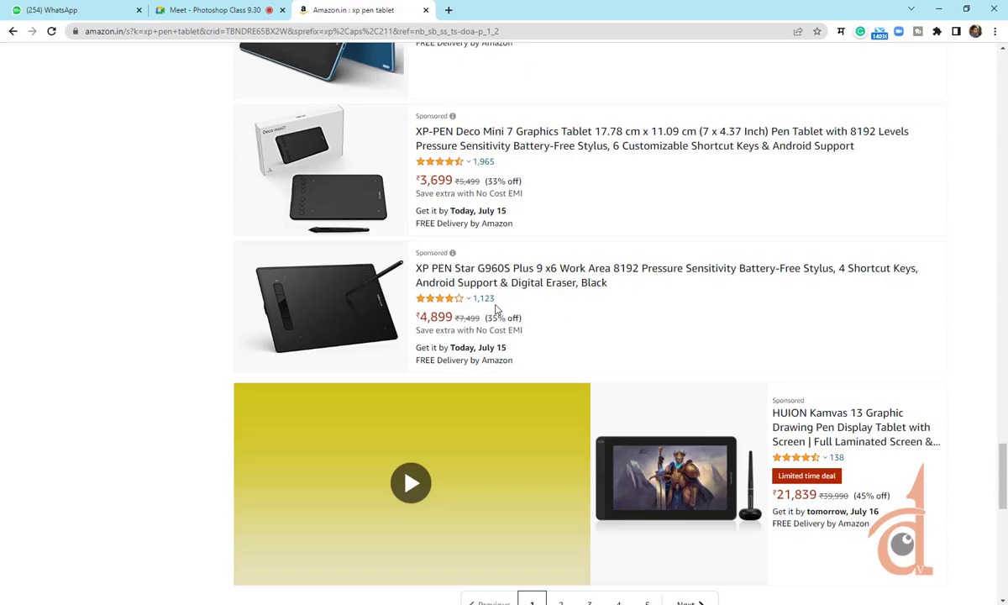
scroll(495, 308, "down", 8)
scroll(495, 308, "up", 4)
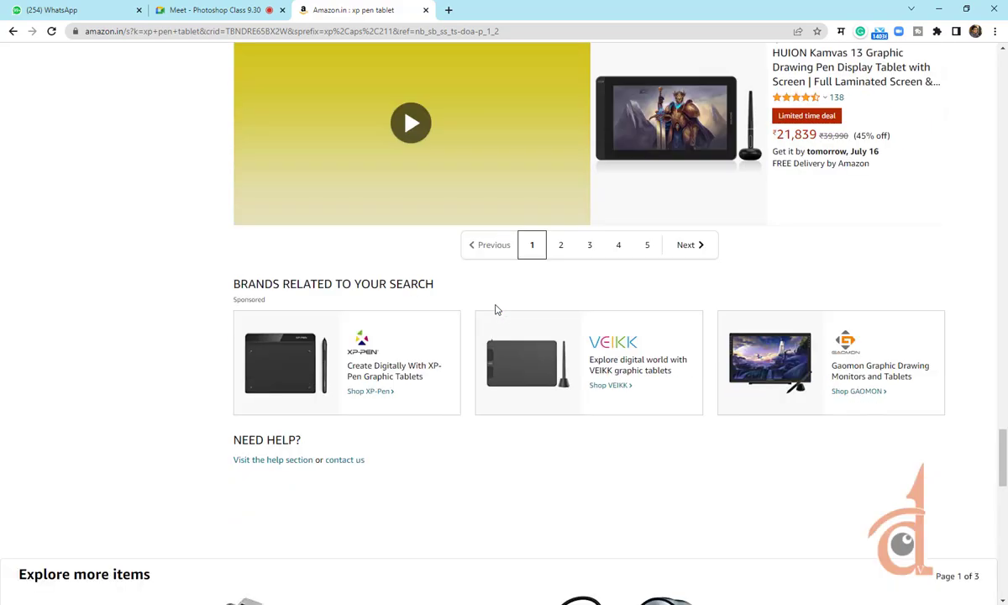
scroll(517, 332, "up", 20)
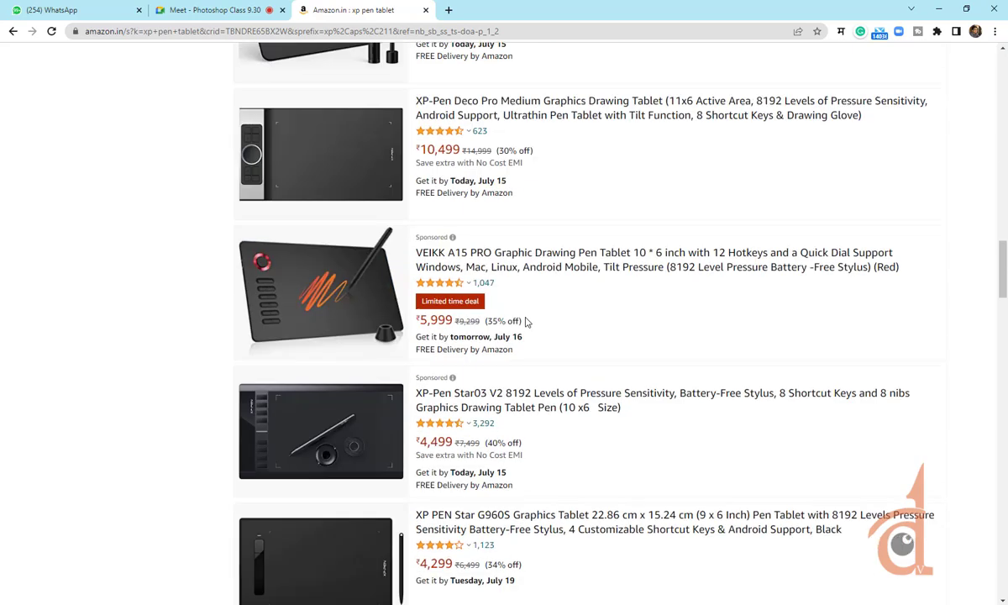
scroll(528, 321, "up", 10)
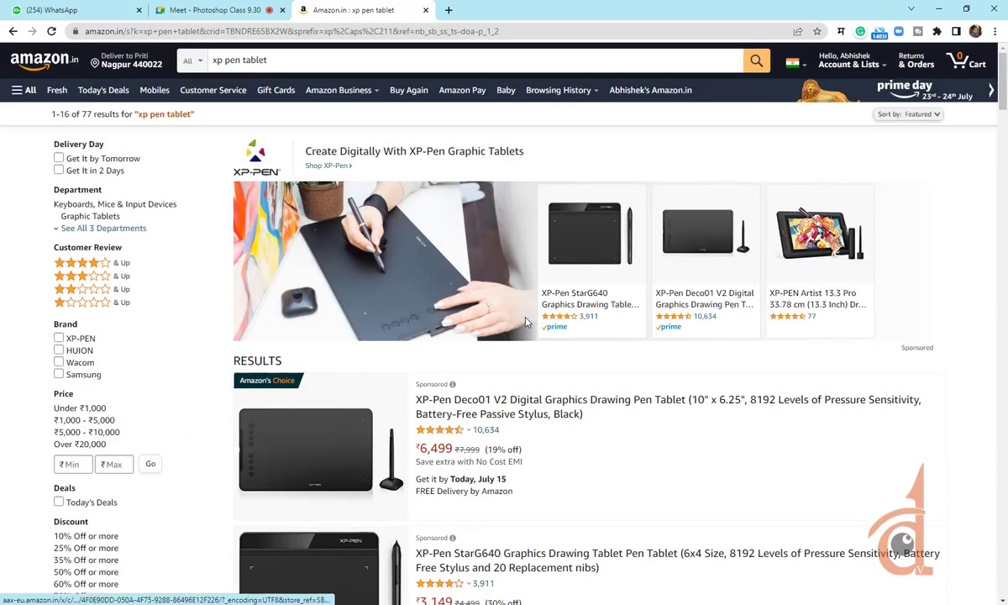
Open the XP-PEN Artist 13.3 Pro listing, examine its enlarged picture and product details, and return to the tablet results
left_click(811, 301)
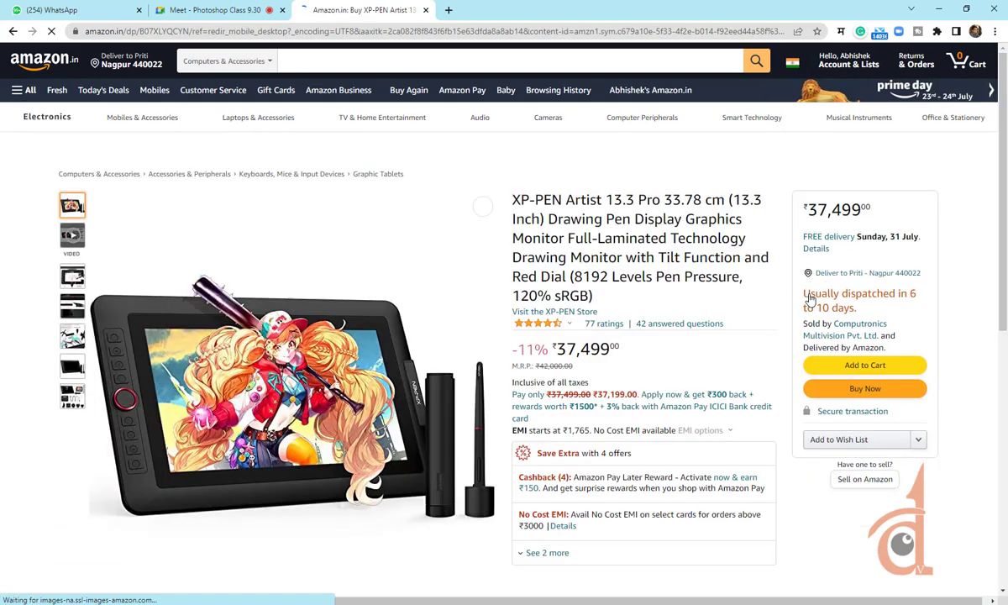
mouse_move(315, 361)
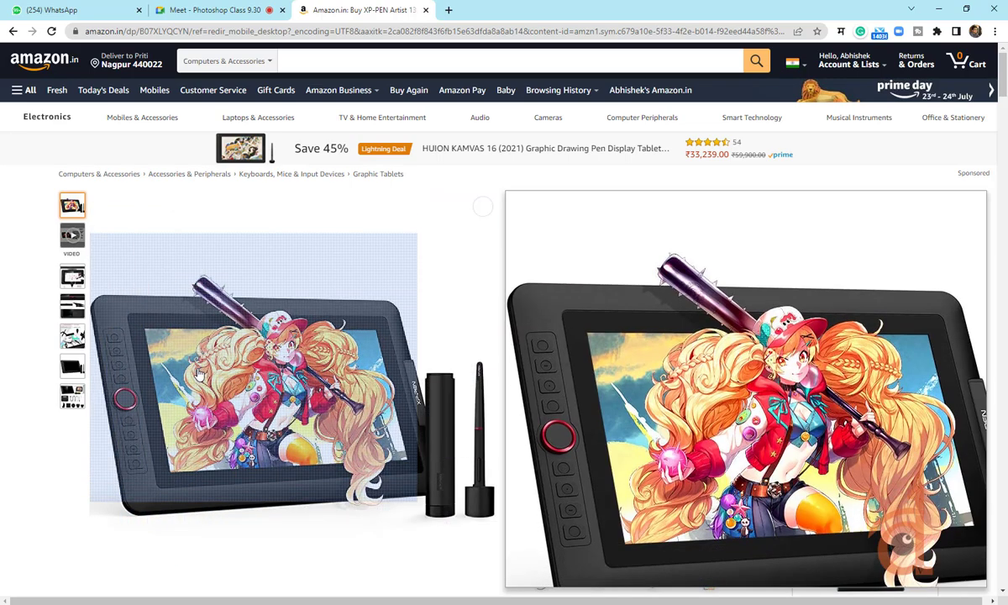
scroll(680, 460, "down", 15)
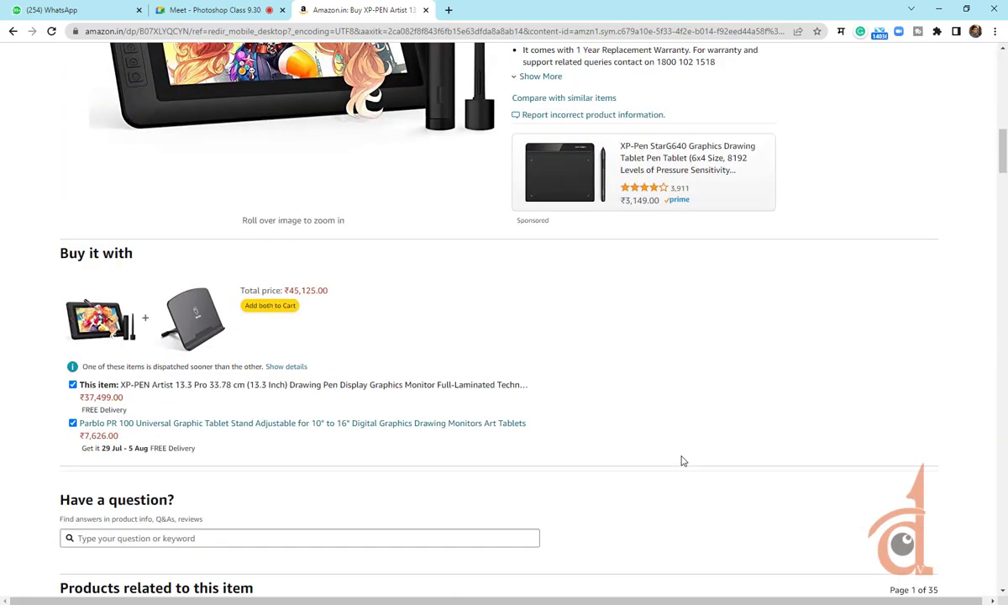
scroll(683, 460, "down", 10)
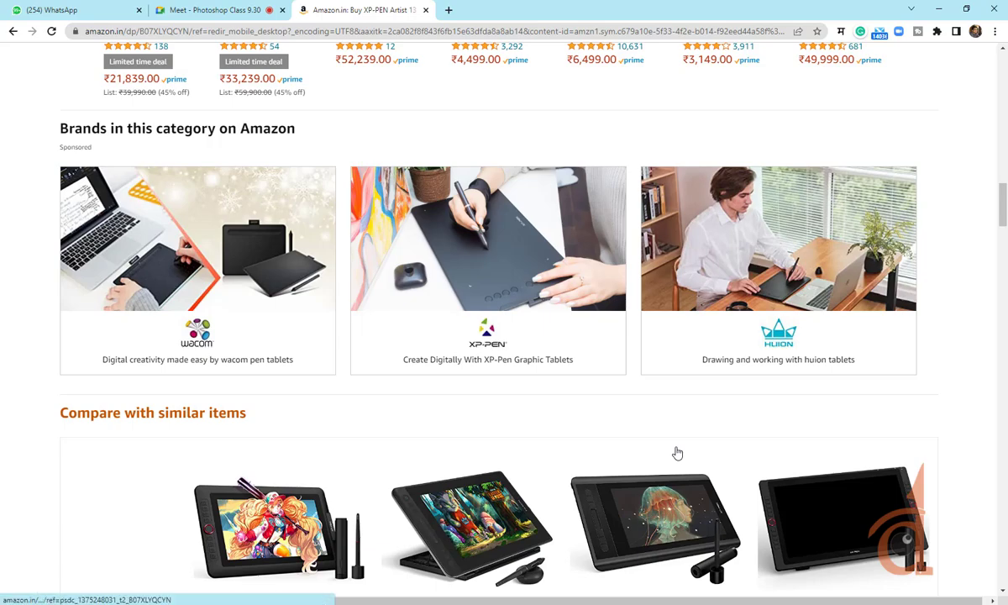
scroll(677, 454, "up", 20)
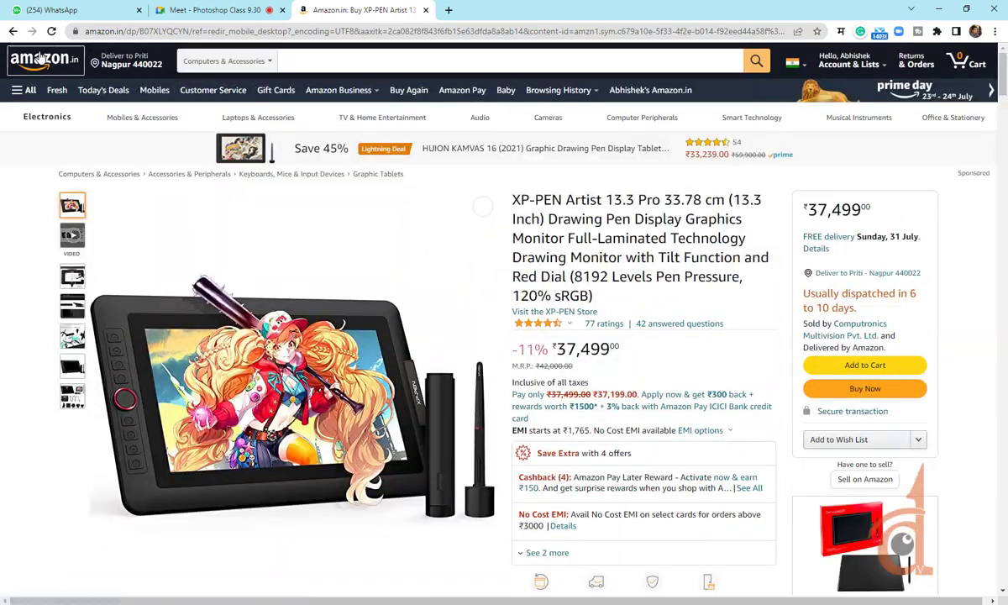
left_click(11, 31)
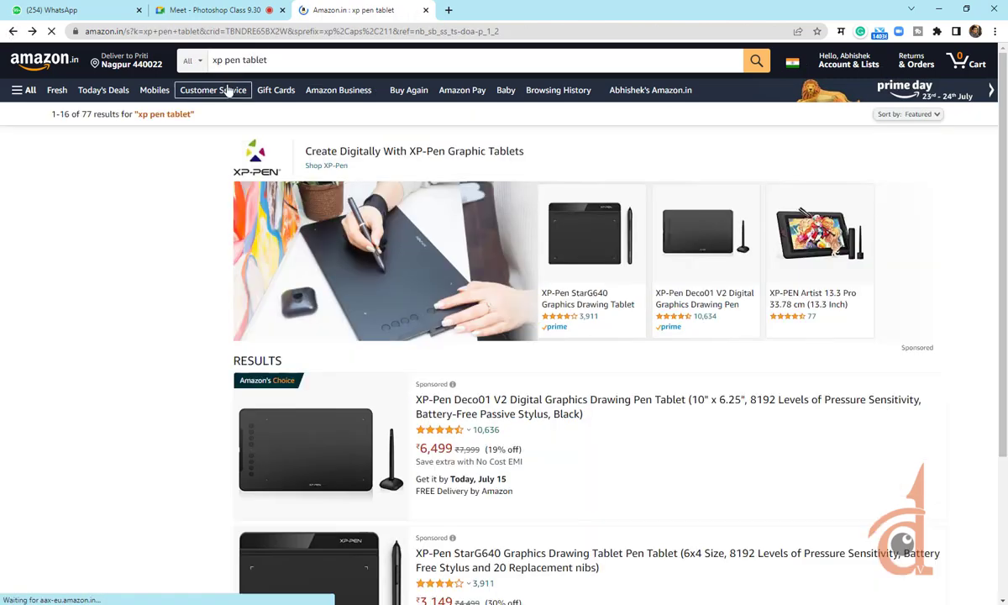
scroll(357, 471, "down", 3)
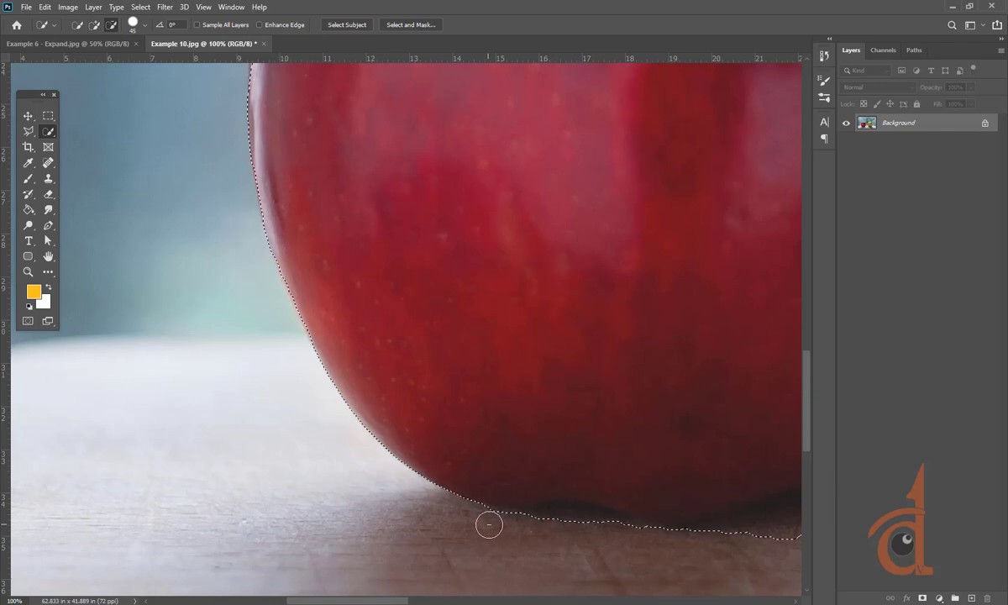
In Photoshop, subtract the spill onto the table shadow beneath the red apple's lower right edge from the selection
key("alt")
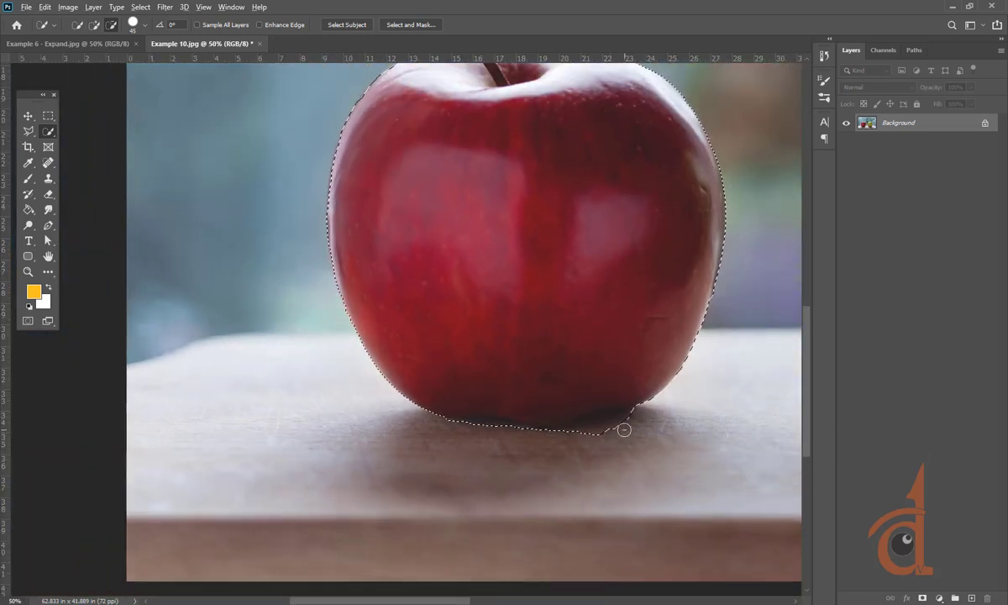
left_click(632, 426, "alt")
mouse_move(631, 427)
left_mouse_down()
mouse_move(608, 432)
mouse_move(630, 419)
mouse_move(622, 426)
left_mouse_up()
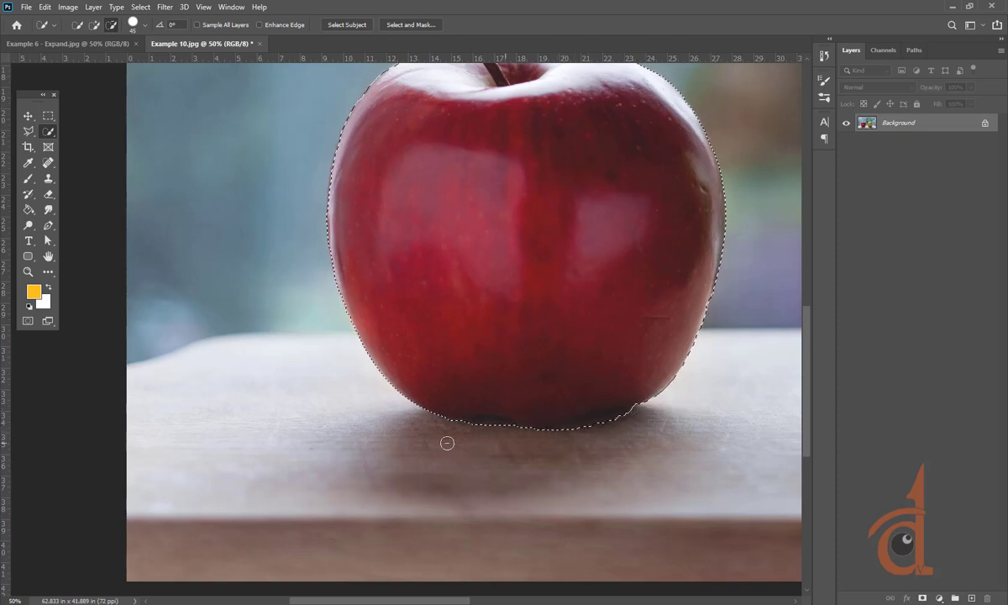
Check the selection around the green apple and copy the two selected apples to a new layer
left_click_drag(749, 367, 263, 500)
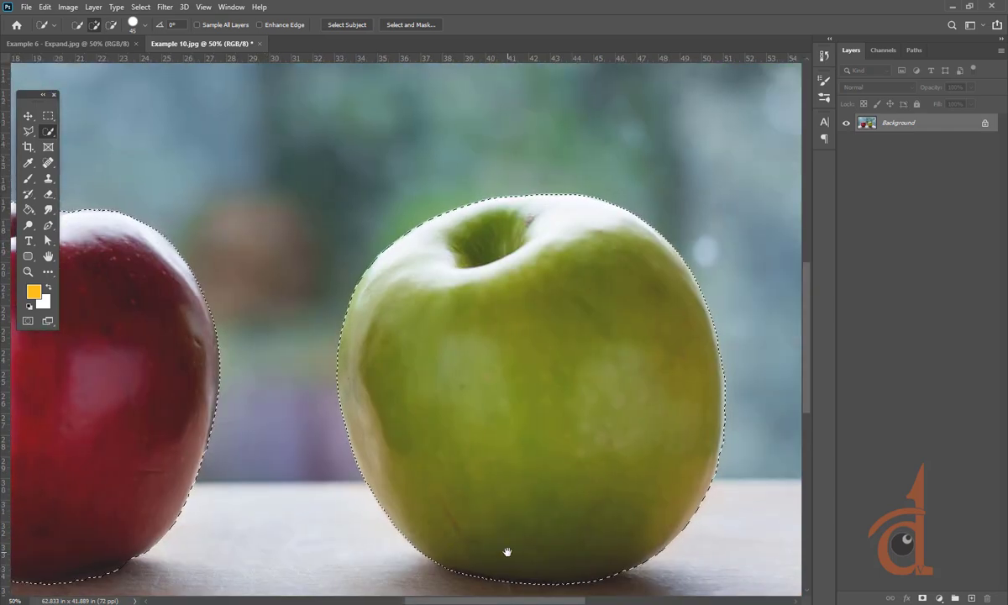
left_click_drag(507, 552, 474, 363)
key("ctrl+minus")
key("ctrl+minus")
key("ctrl+minus")
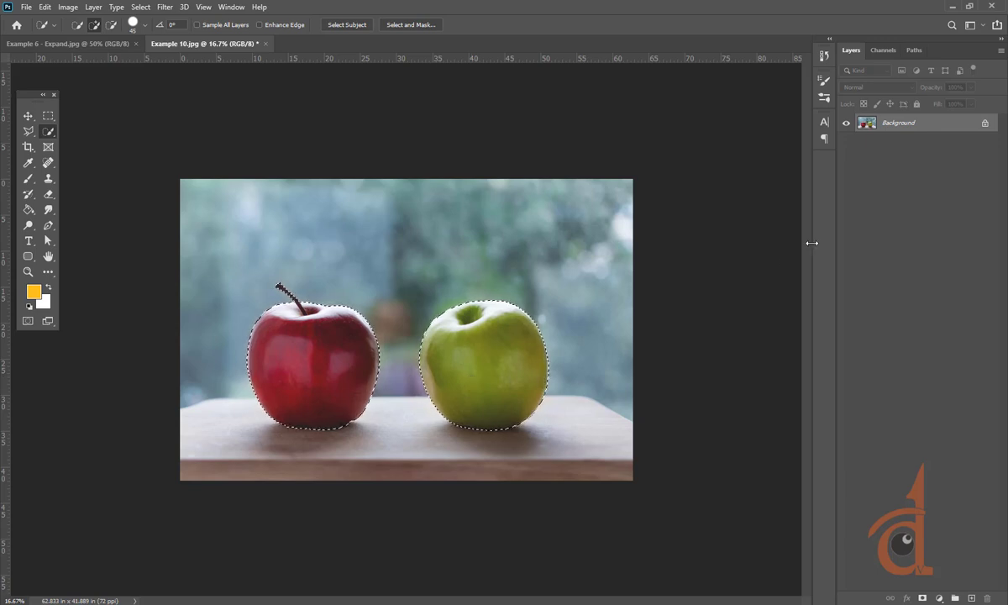
key("ctrl+j")
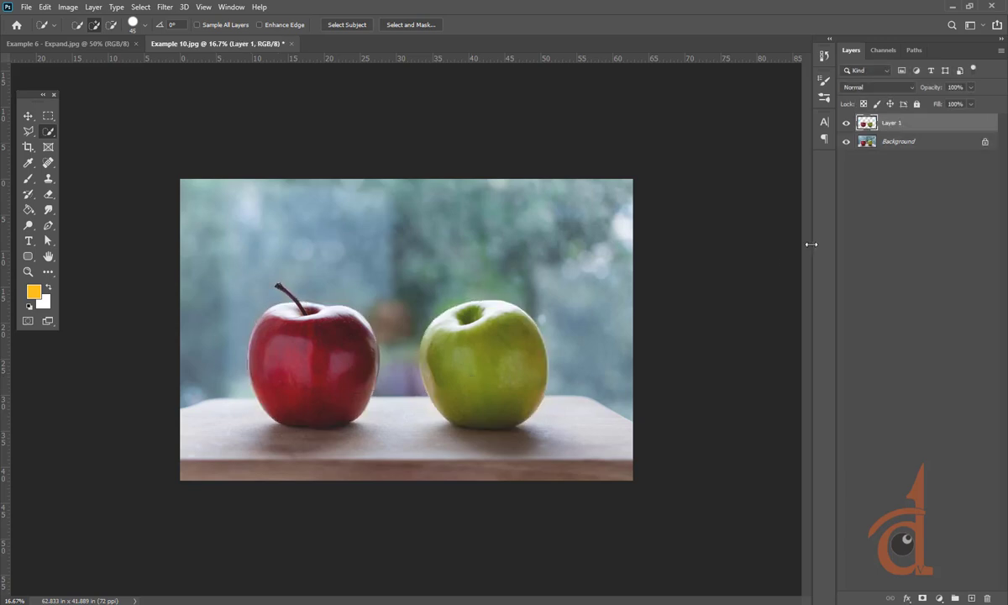
Compare the cut-out apples on Layer 1 with and without the Background layer shown
key("ctrl+z")
key("ctrl+shift+z")
left_click(846, 143)
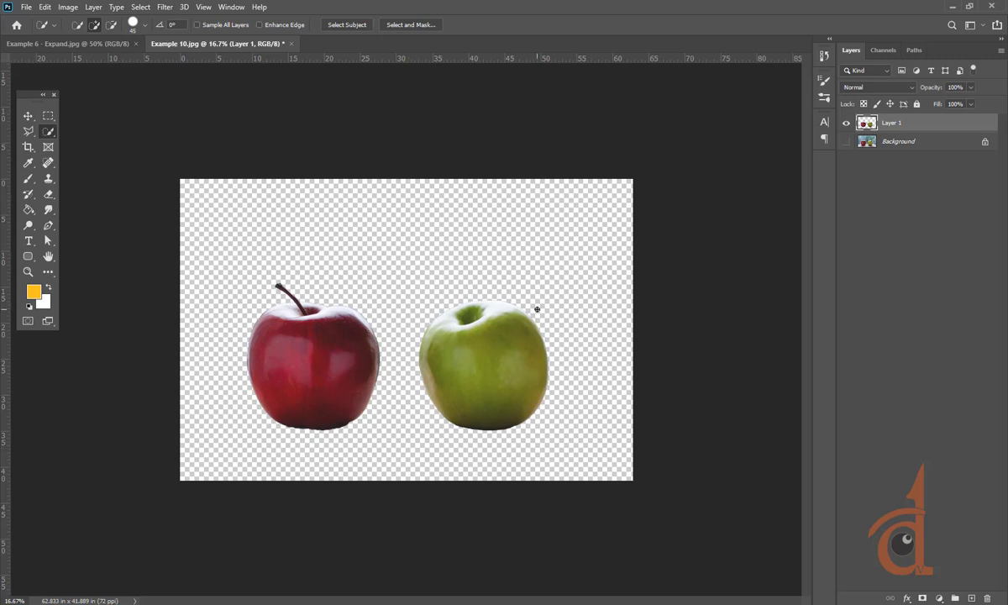
key("ctrl+z")
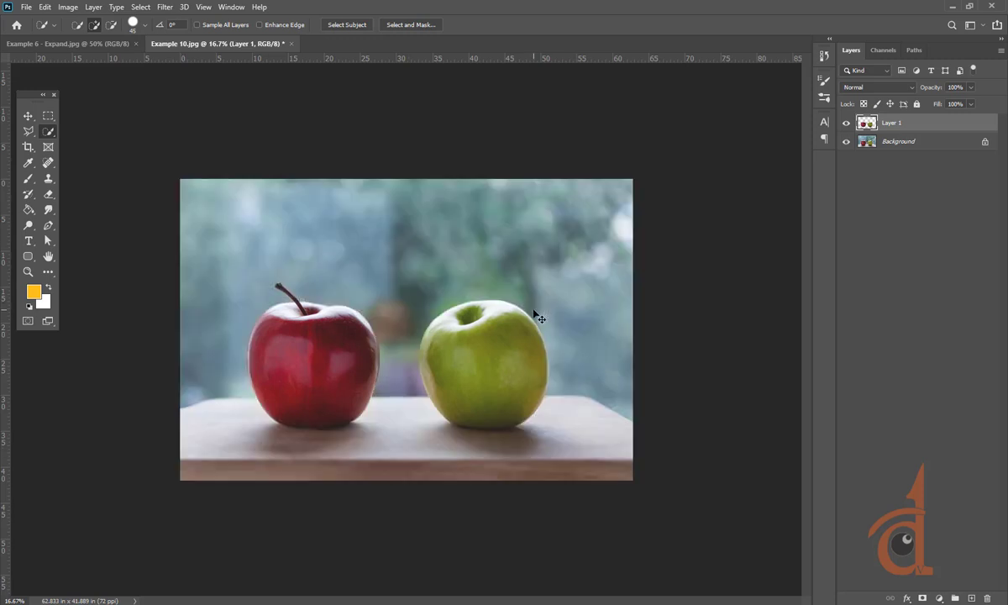
left_click(846, 142)
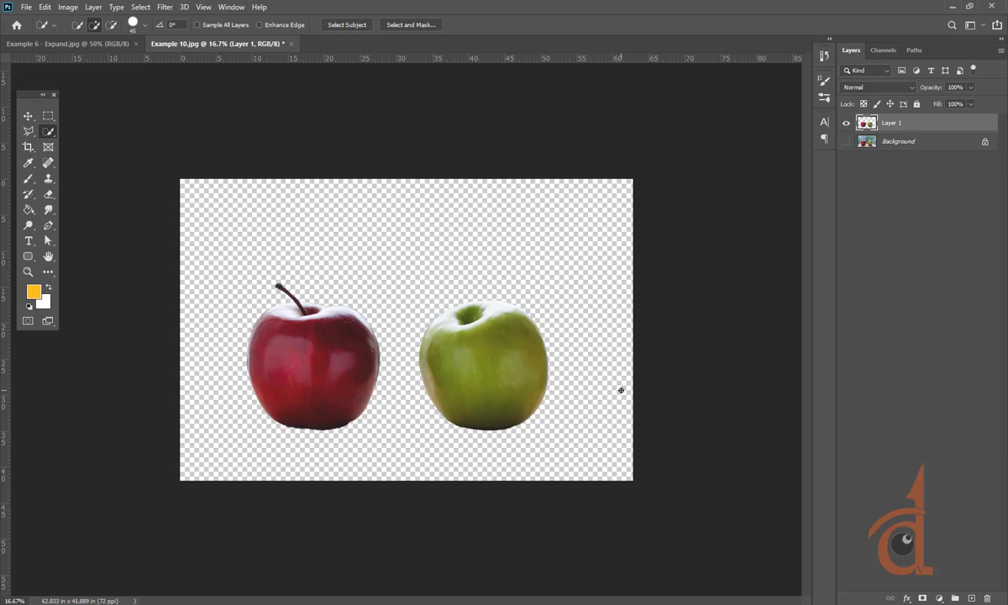
left_click(846, 142)
left_click_drag(918, 125, 985, 324)
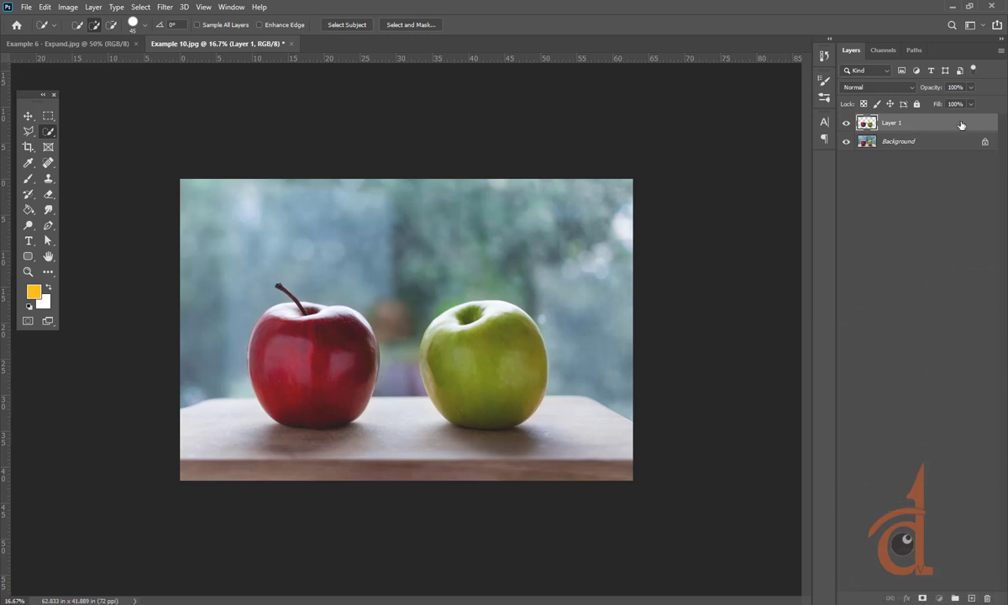
left_click(846, 142)
left_click(846, 141)
Load the outline of the copied apples as a selection and delete Layer 1
left_click(866, 123, "ctrl")
left_click_drag(892, 123, 988, 598)
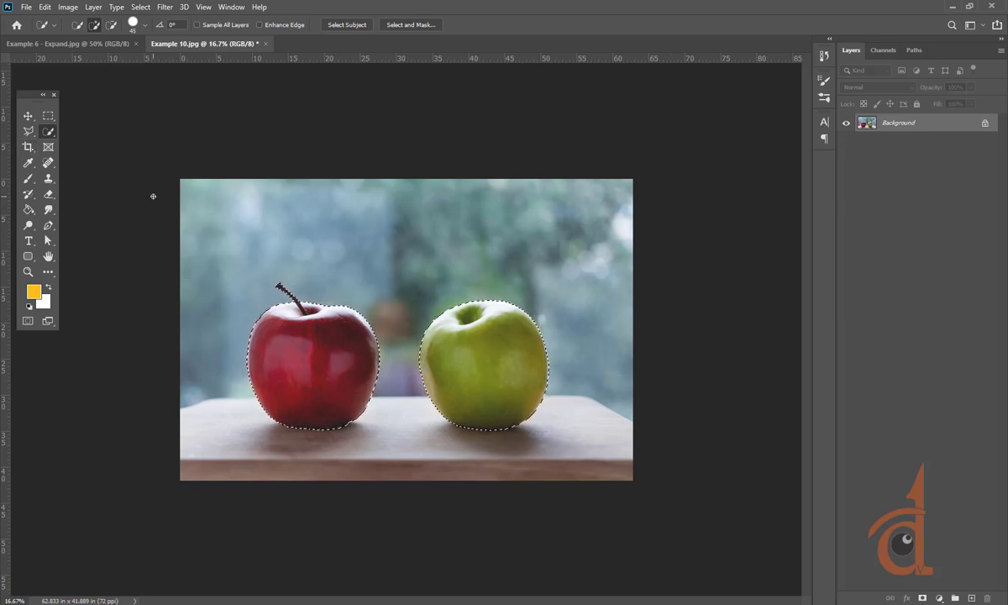
Add a Reveal All layer mask to the Background layer
key("ctrl+plus")
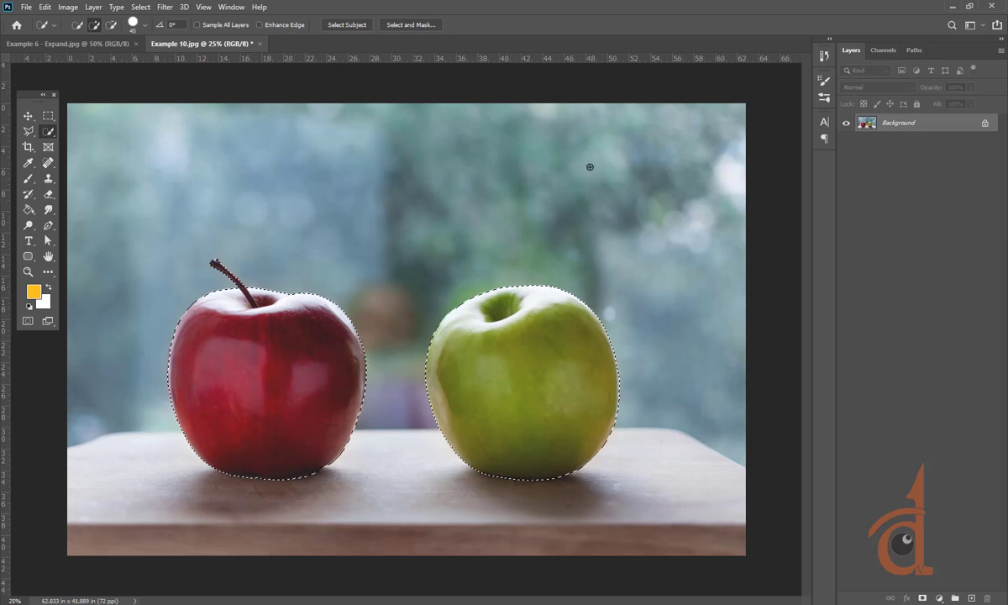
left_click(94, 8)
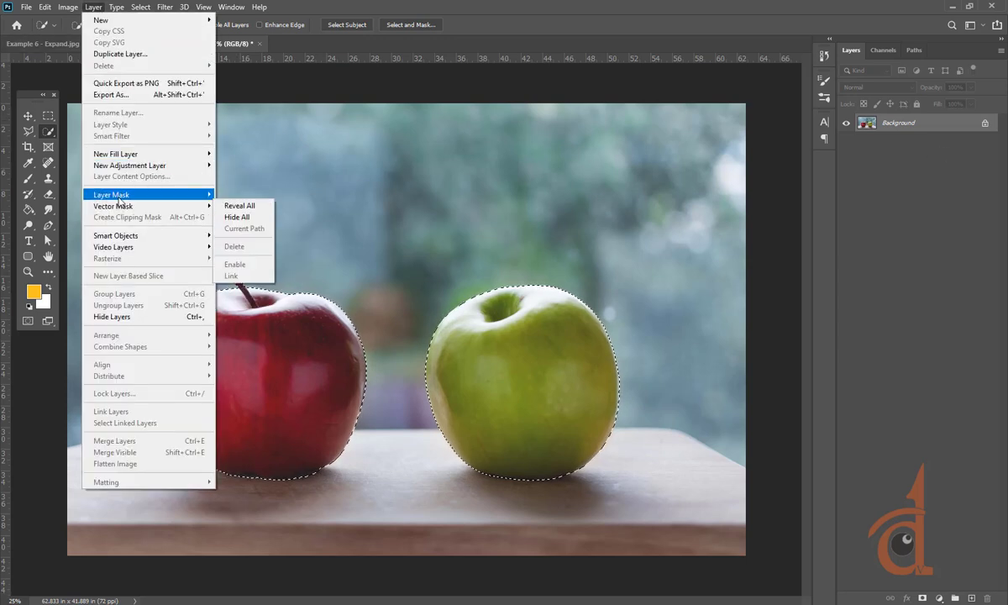
mouse_move(122, 202)
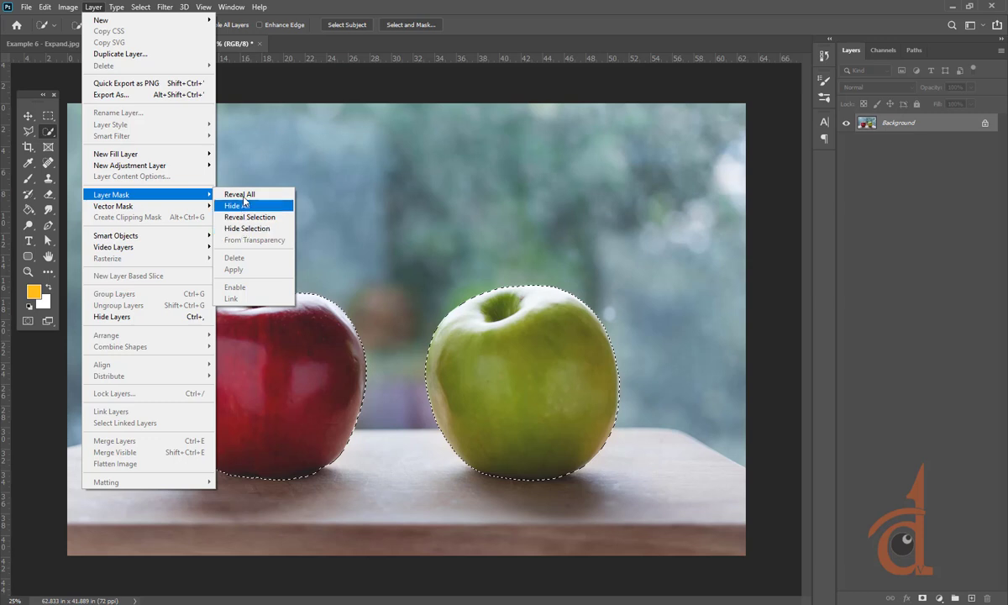
left_click(239, 194)
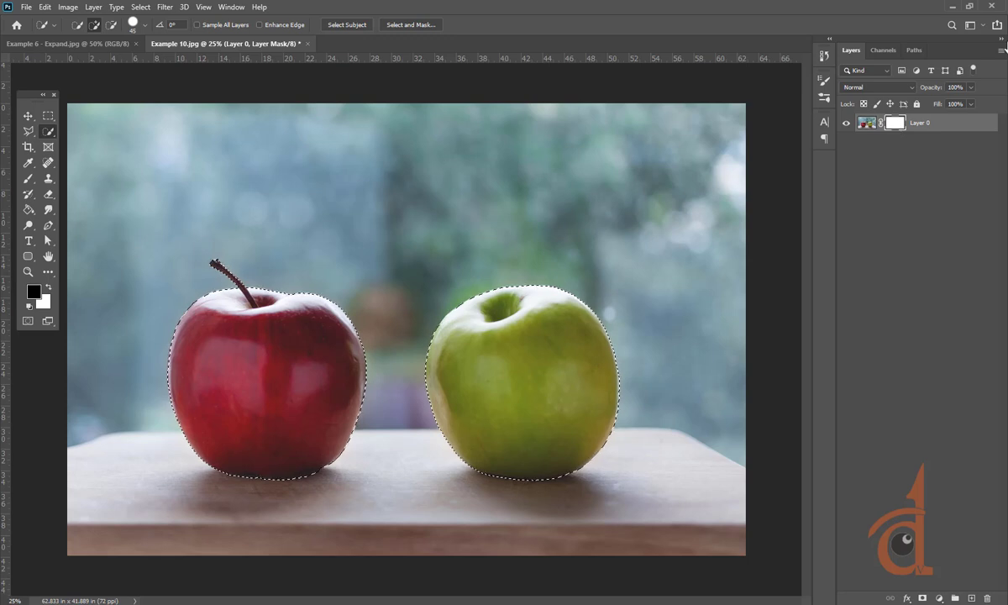
Set the layer thumbnails to the largest size in the Layers Panel Options
left_click(1001, 50)
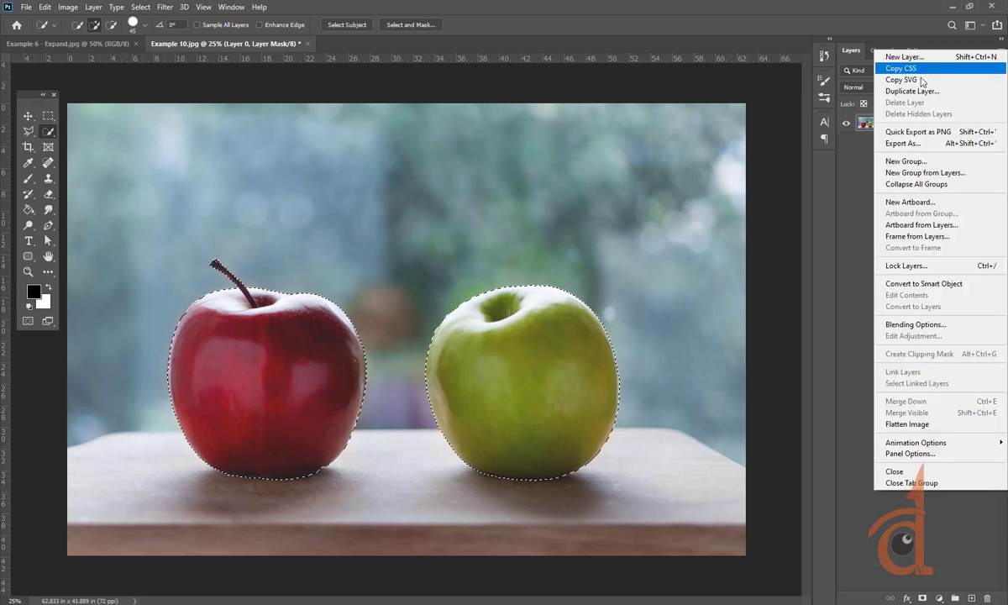
left_click(912, 454)
left_click(415, 181)
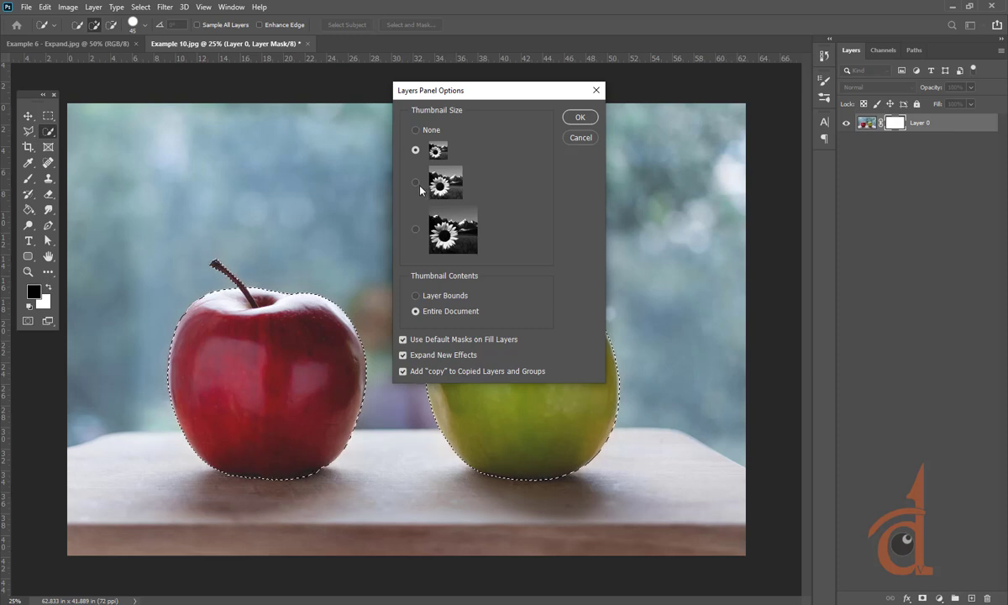
left_click(416, 228)
left_click(579, 117)
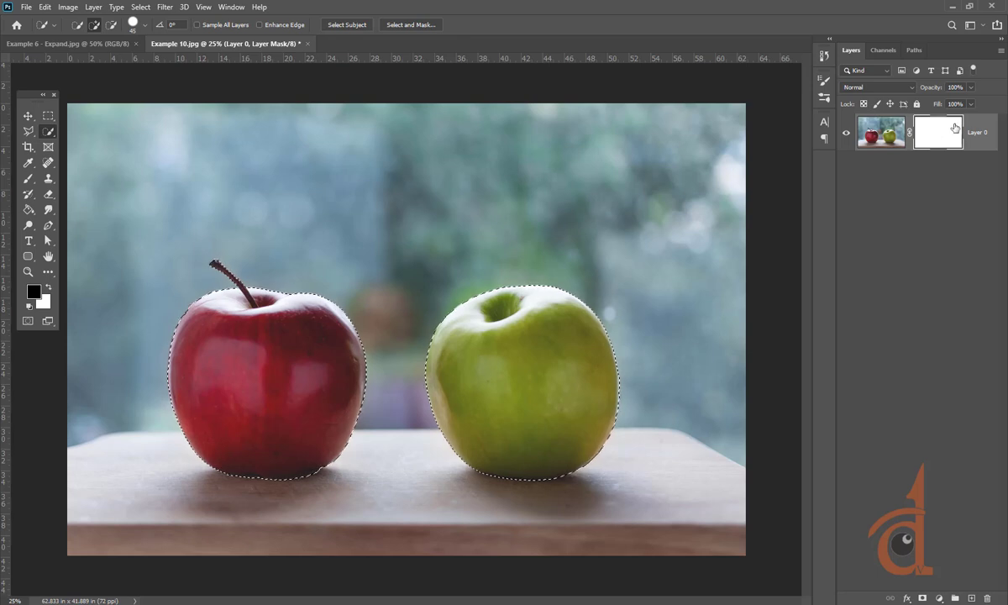
Undo the Reveal All mask and try a Hide All layer mask on the Background layer instead
left_click_drag(954, 127, 893, 126)
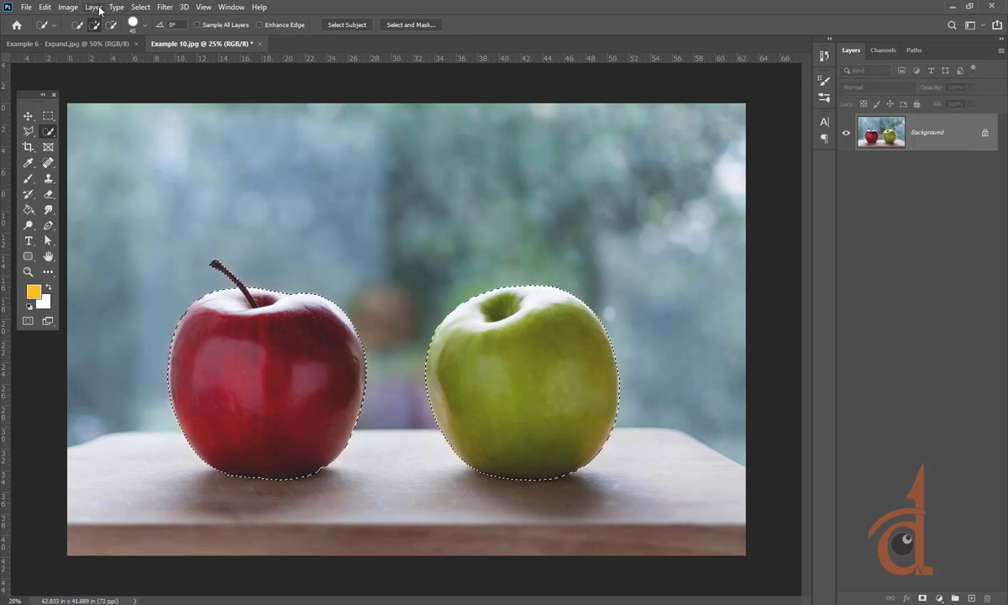
left_click(100, 10)
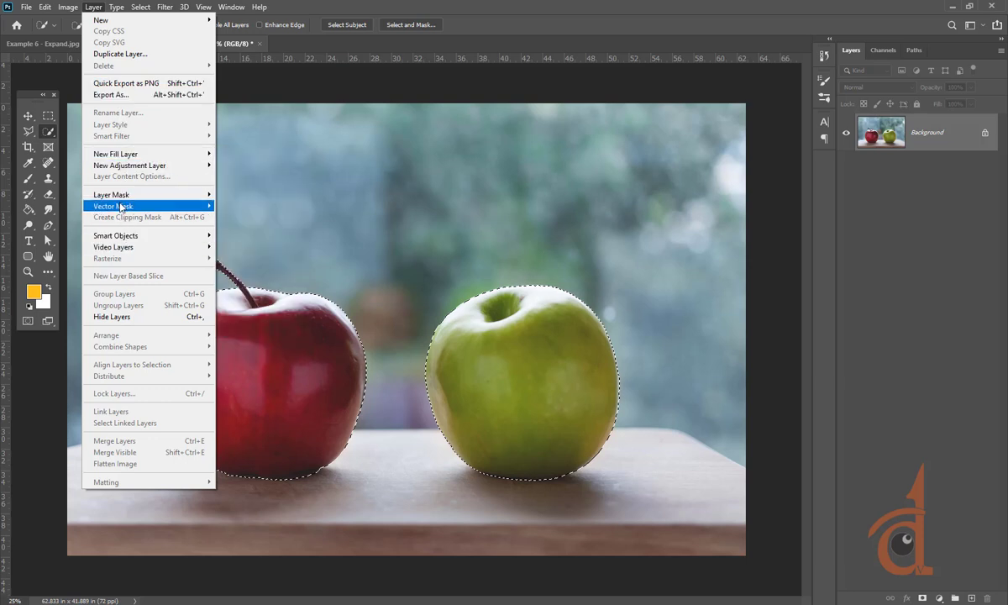
mouse_move(115, 195)
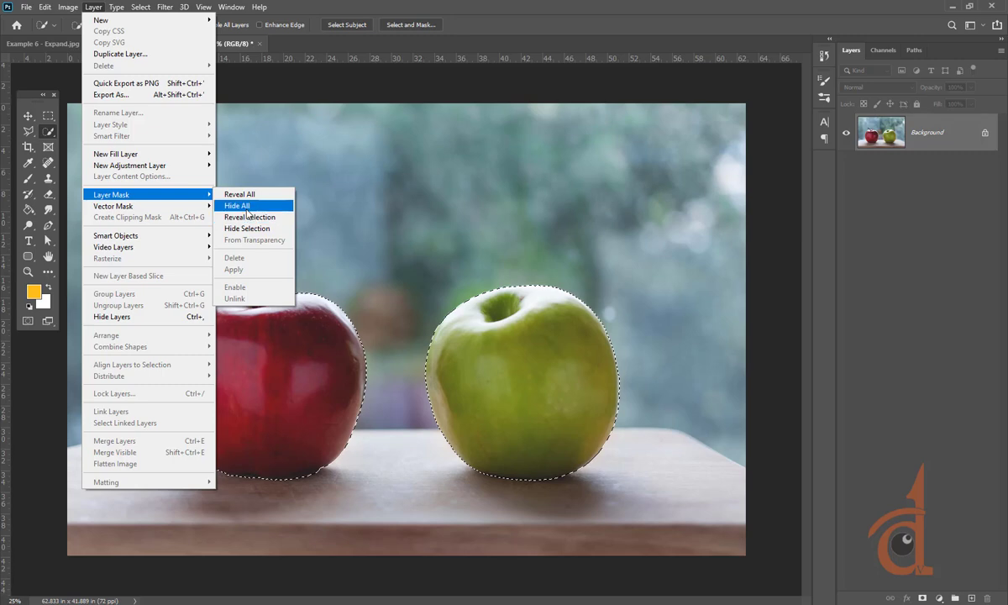
left_click(246, 210)
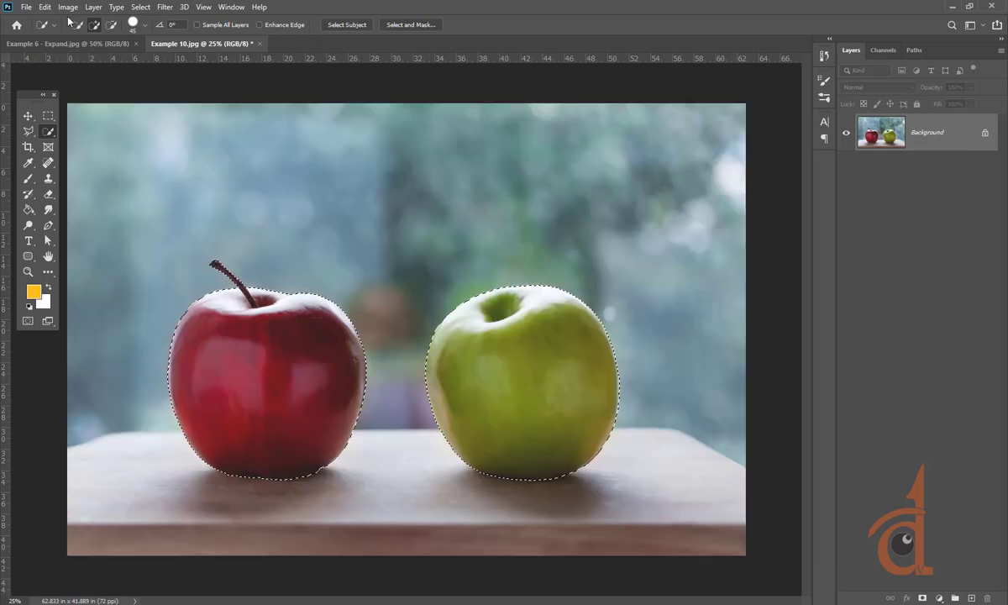
Try a Reveal Selection layer mask on the Background layer with the two apples selected
left_click(94, 7)
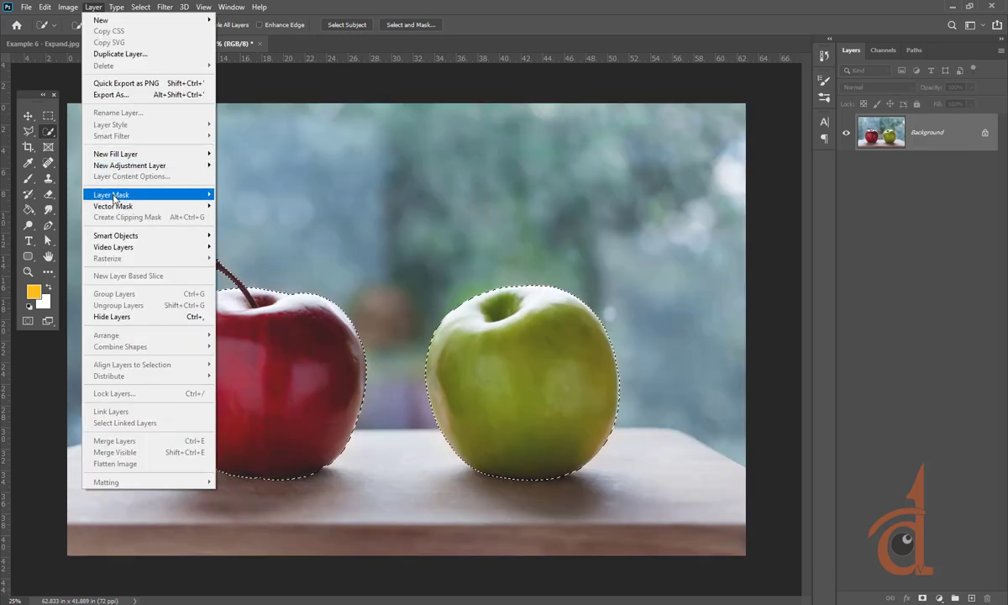
mouse_move(113, 198)
left_click(244, 215)
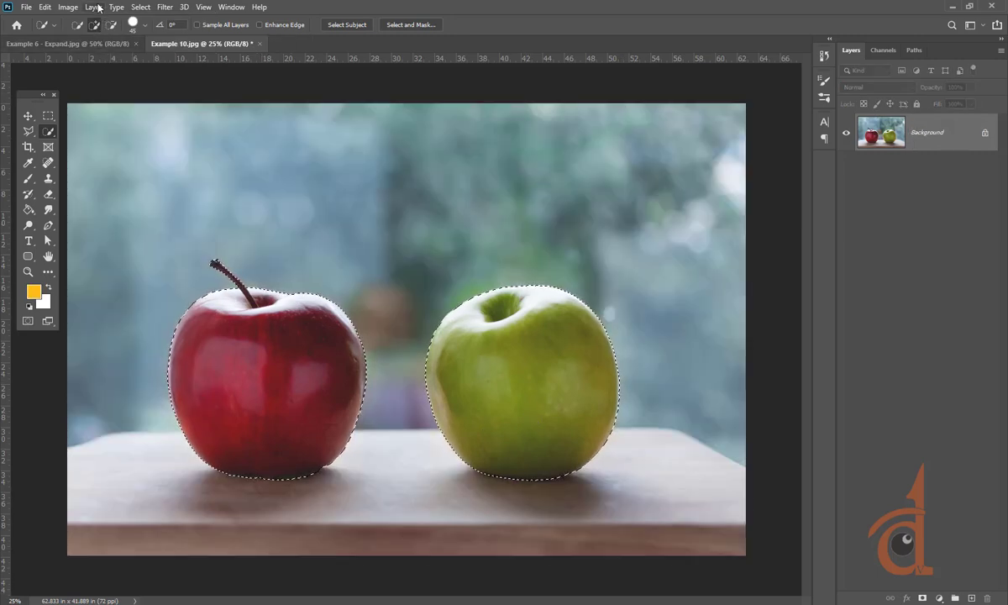
Add a Hide Selection layer mask to the Background layer so that the two selected apples are masked out
left_click(96, 7)
mouse_move(113, 195)
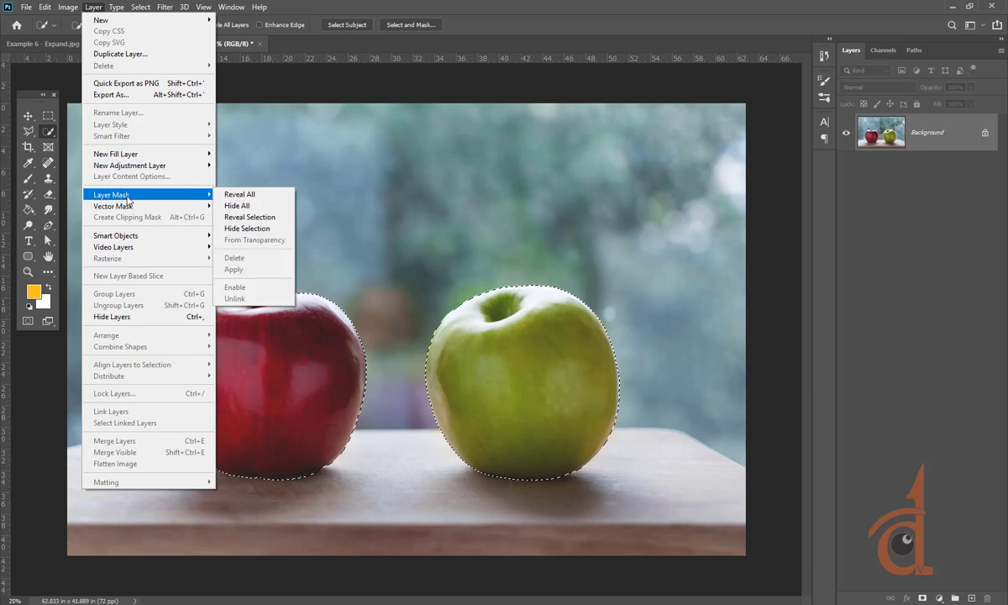
left_click(256, 228)
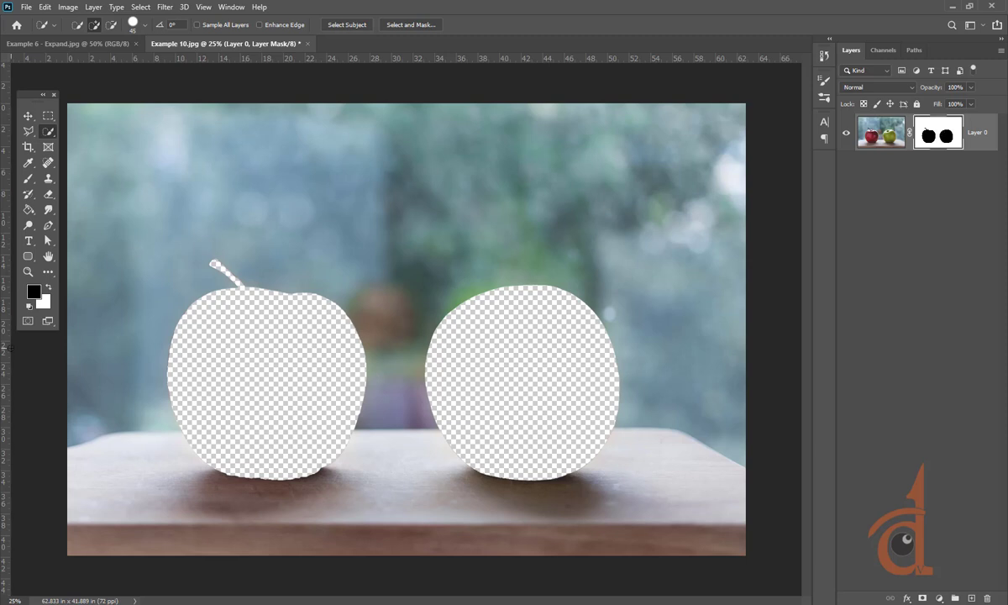
Try raising the foreground color's lightness from black to white, ffffff, and discard the change
left_click(33, 292)
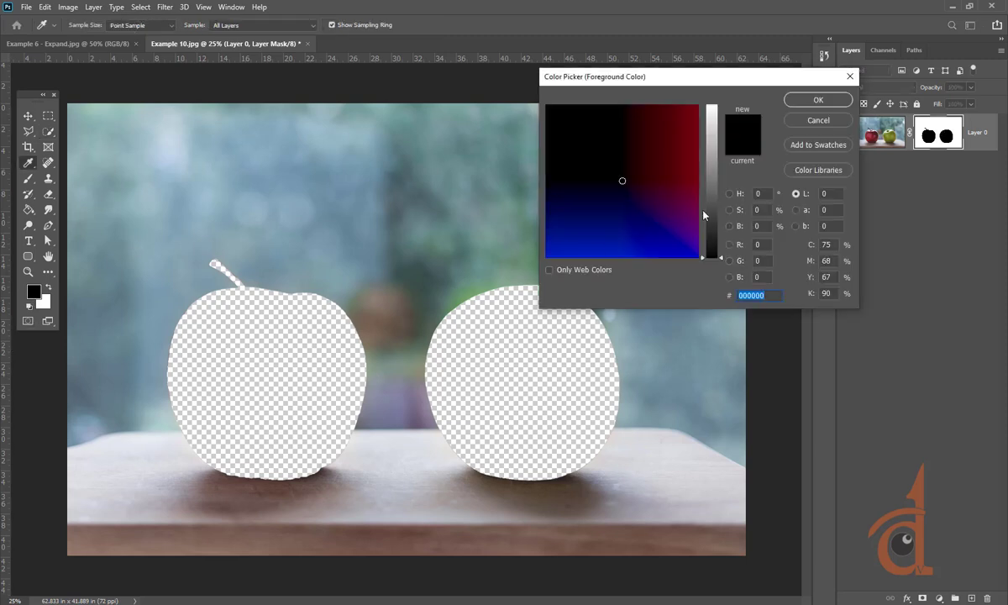
left_click_drag(720, 226, 717, 88)
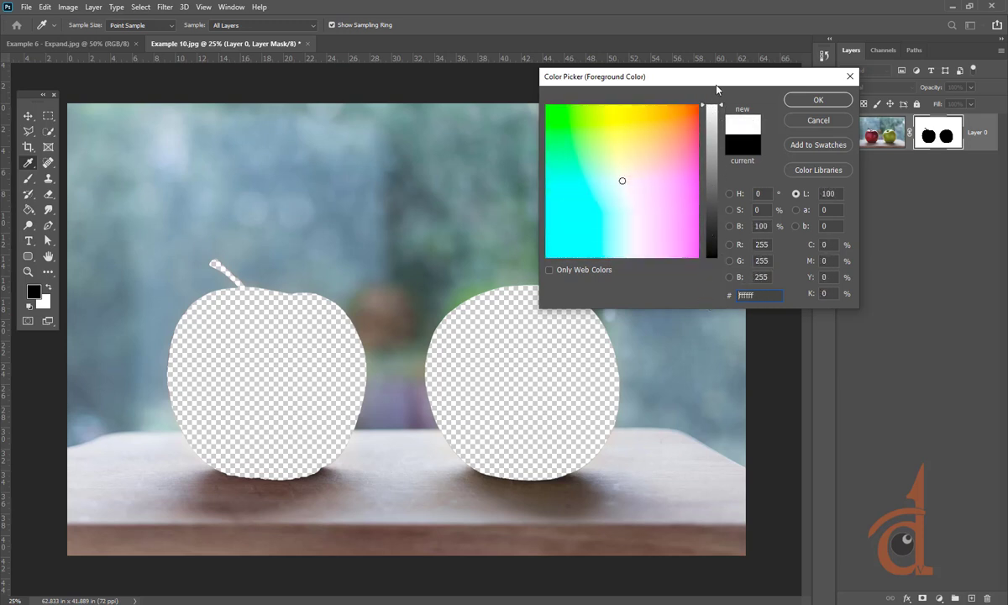
left_click(818, 121)
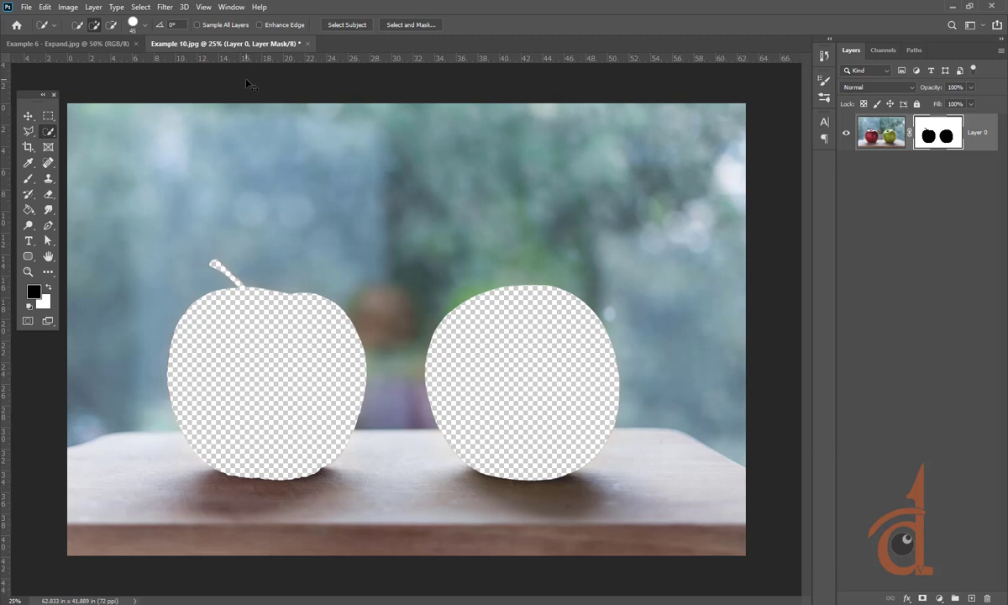
key("ctrl+n")
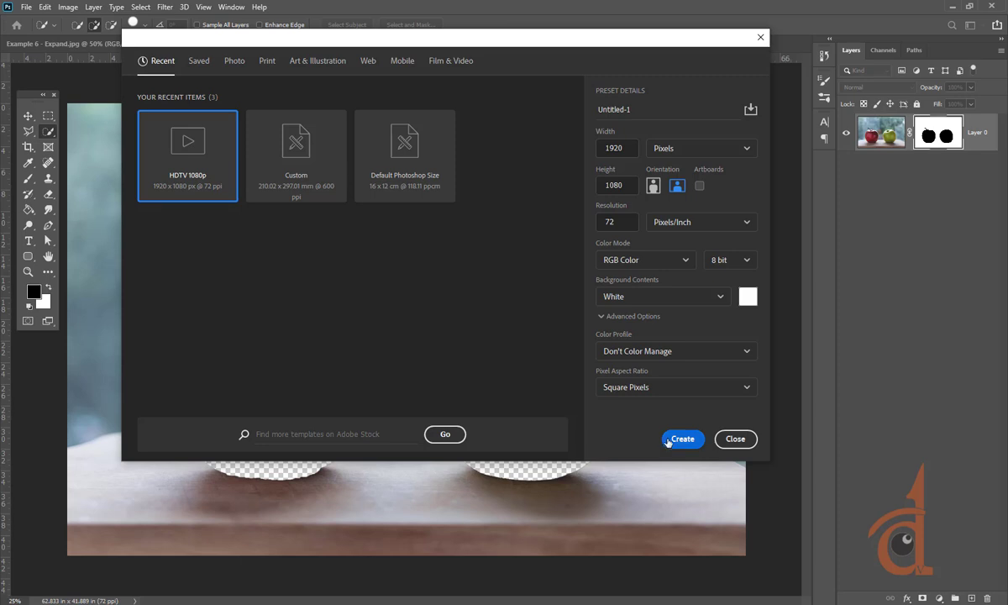
key("Escape")
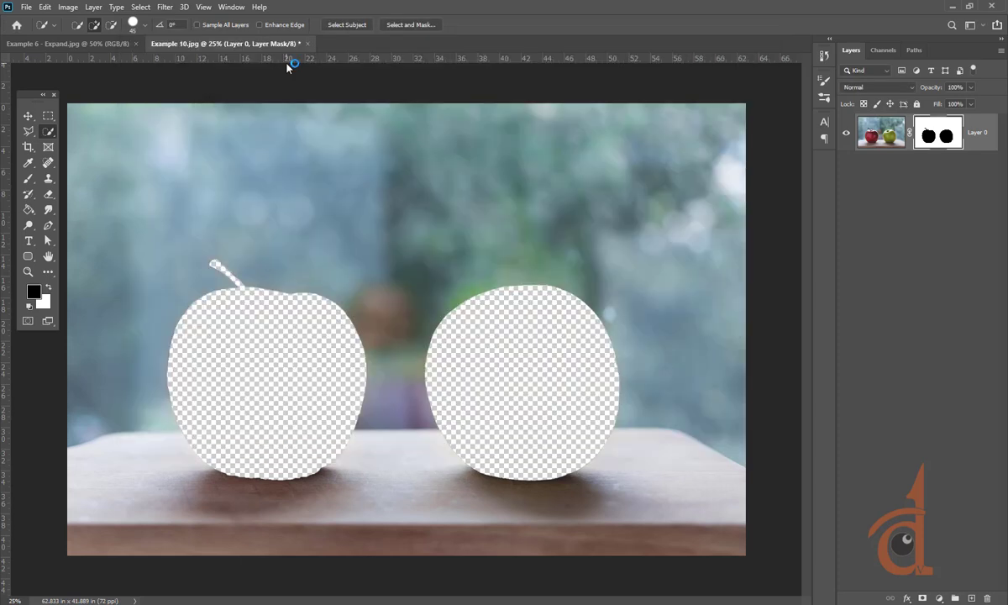
left_click(26, 7)
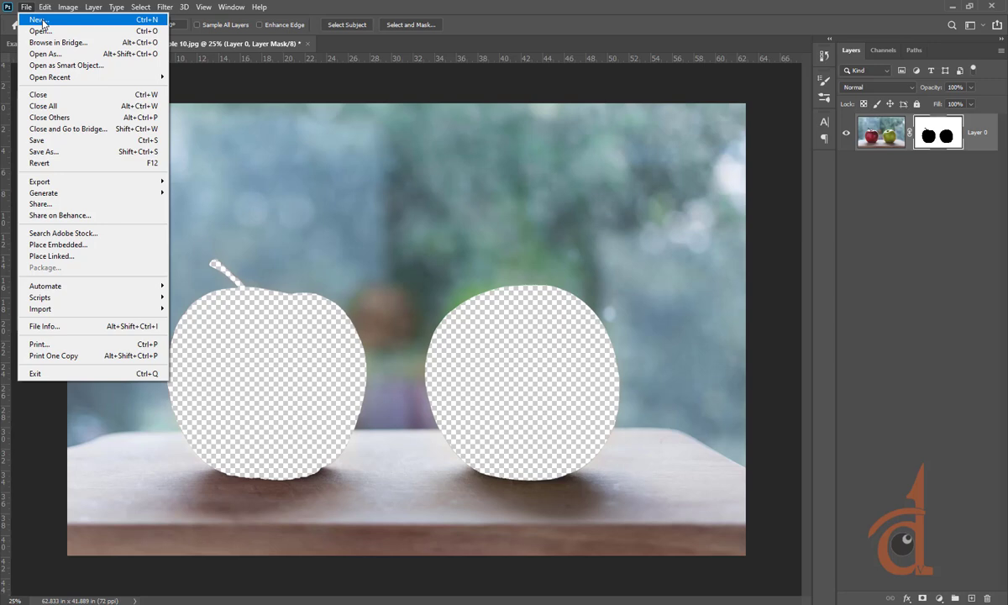
left_click(42, 23)
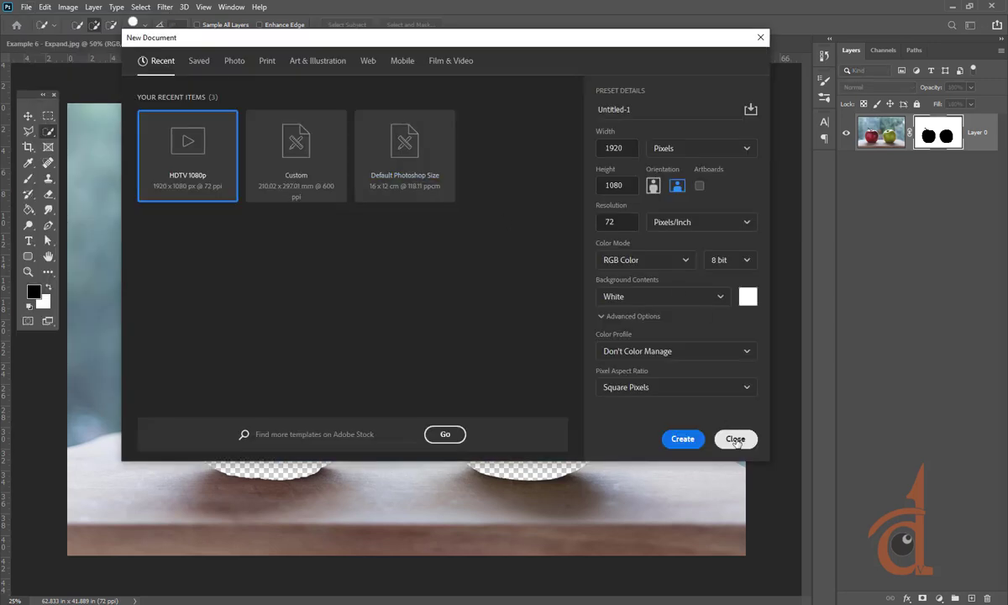
left_click(735, 439)
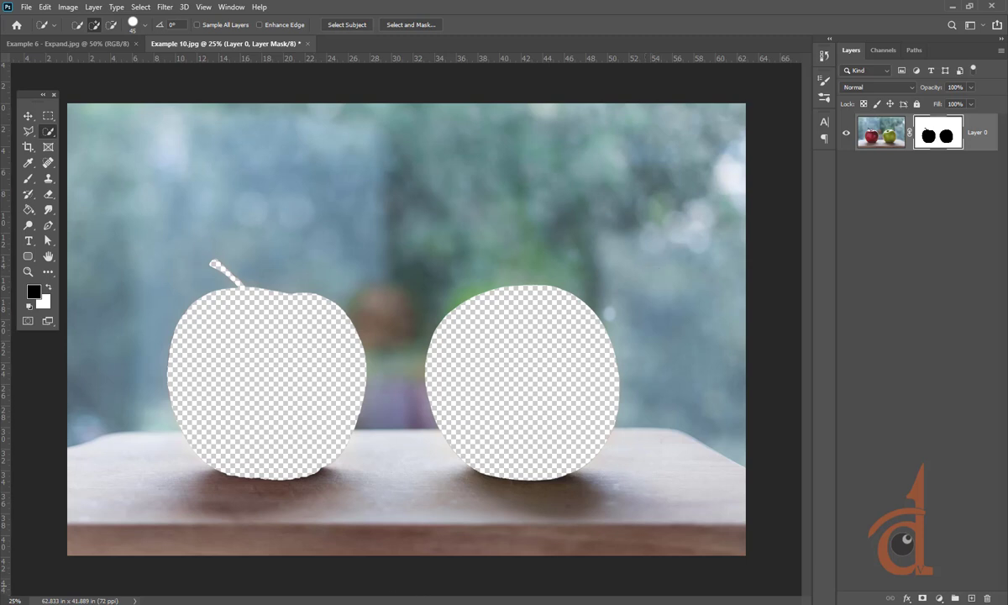
Switch to File Explorer and open the Example 4 building photo from the Reference folder as a separate Photoshop document
key("alt+Tab")
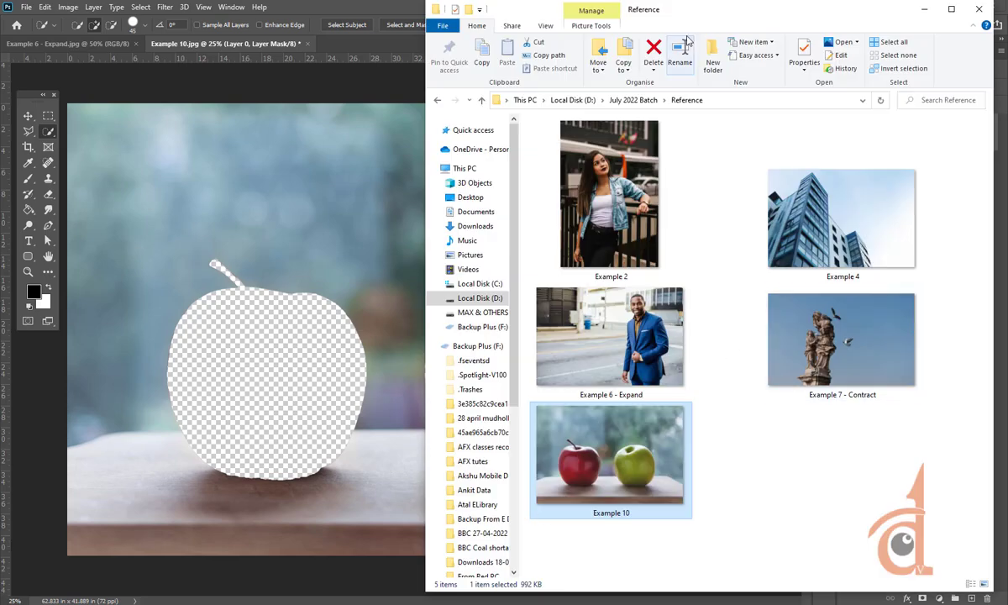
left_click_drag(711, 10, 263, 117)
left_click_drag(393, 307, 529, 34)
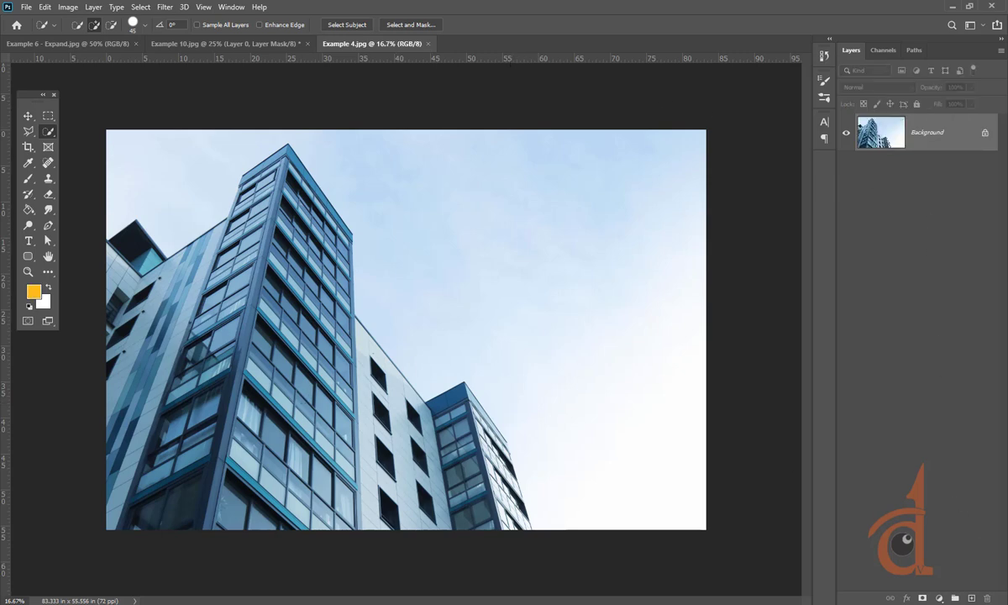
Add an empty layer above the building photo and set the background color to a dark olive green
left_click(971, 598)
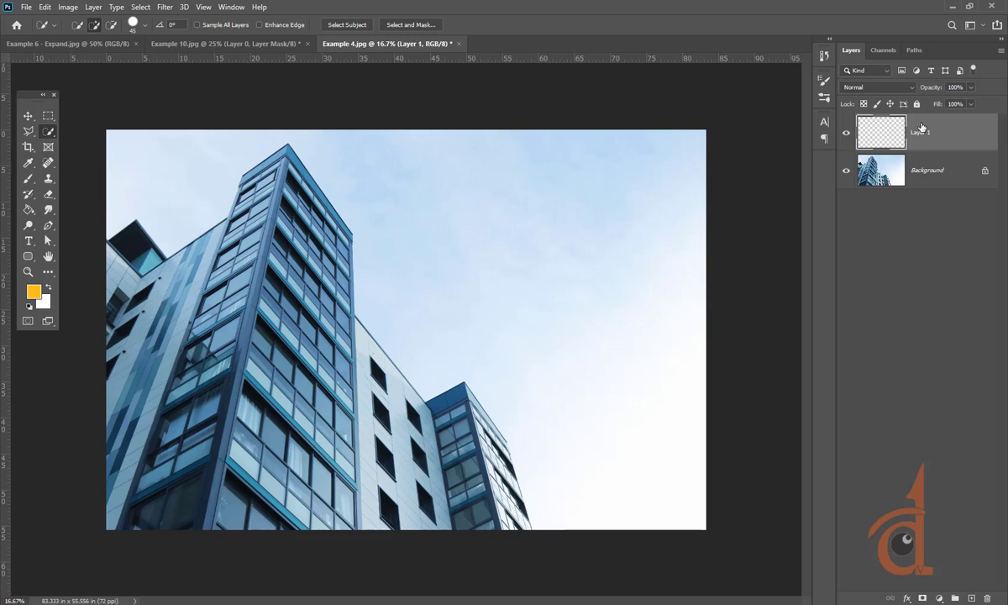
left_click(44, 303)
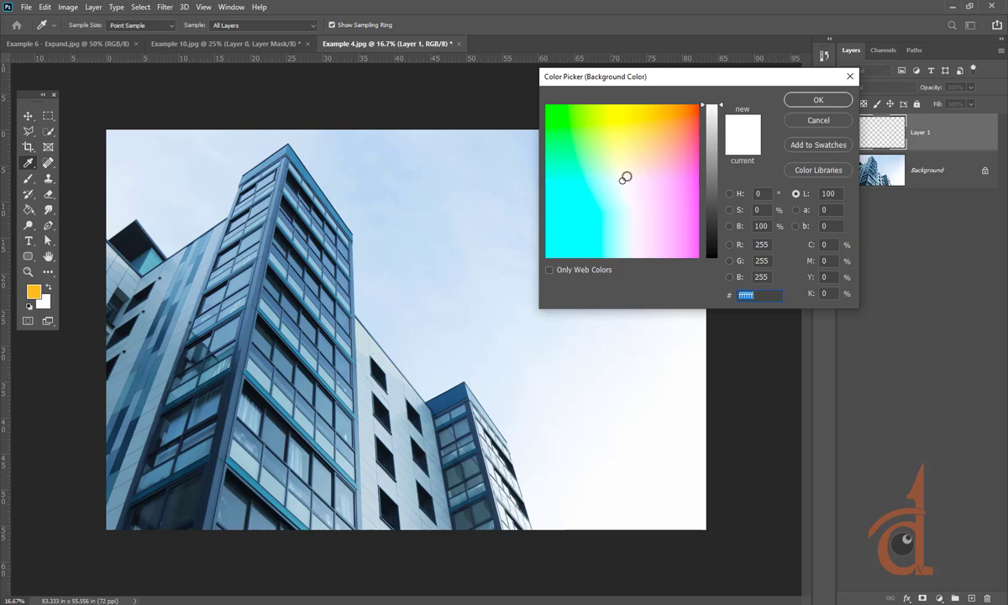
mouse_move(668, 176)
left_mouse_down()
mouse_move(666, 207)
mouse_move(661, 166)
mouse_move(608, 132)
left_mouse_up()
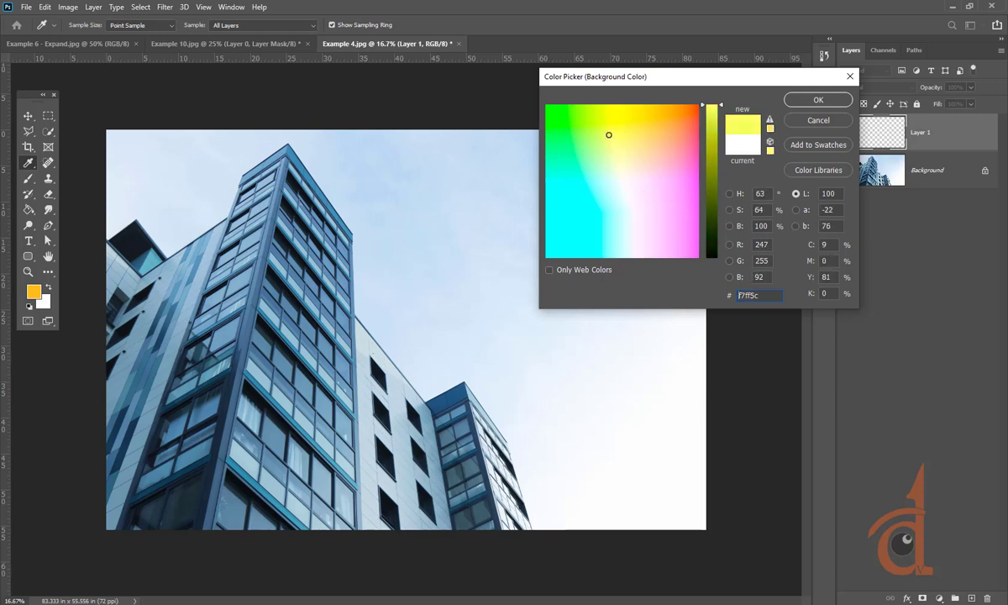
left_click(713, 194)
left_click(798, 99)
Stamp the visible building image onto the empty Layer 1
key("w")
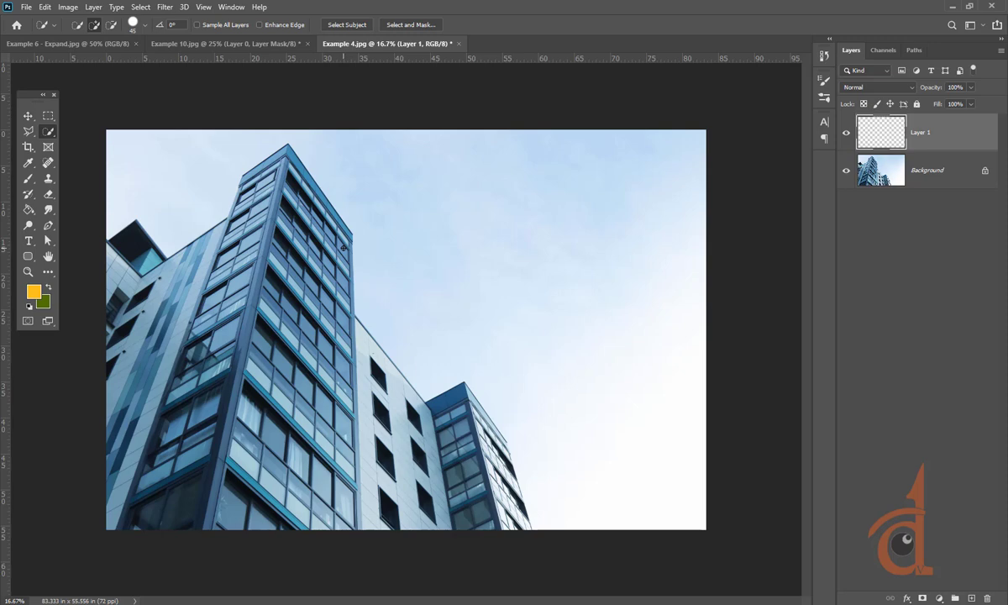
key("ctrl+alt+shift+e")
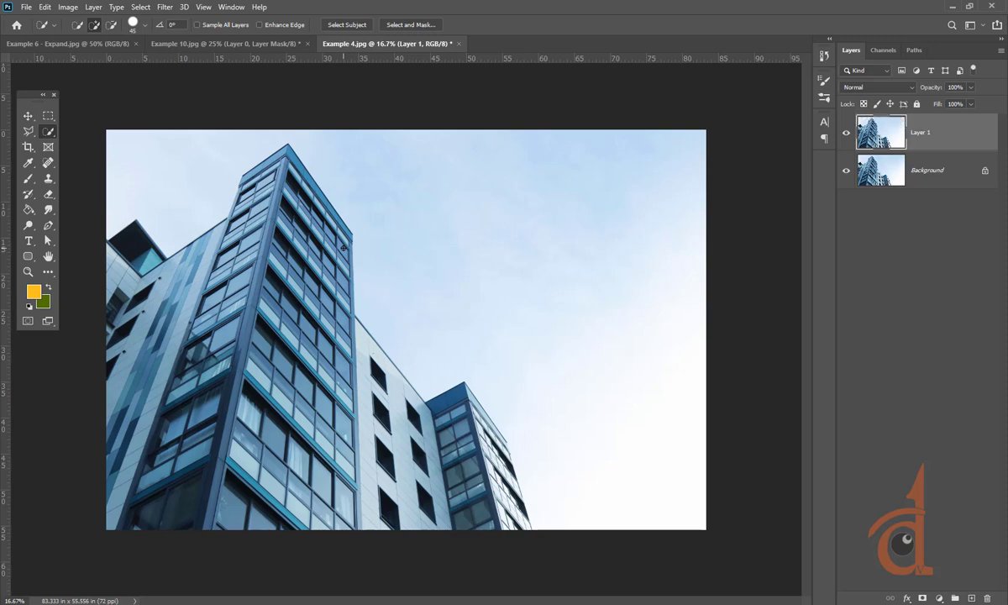
Undo the stamped image and fill Layer 1 with the orange foreground color, followed by the olive green background color
key("ctrl+z")
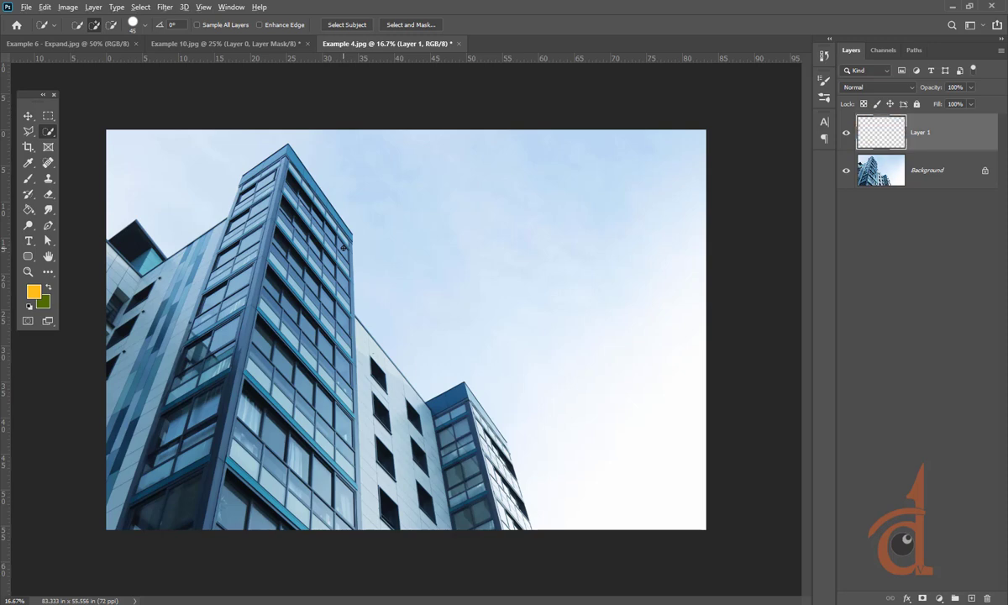
key("alt+BackSpace")
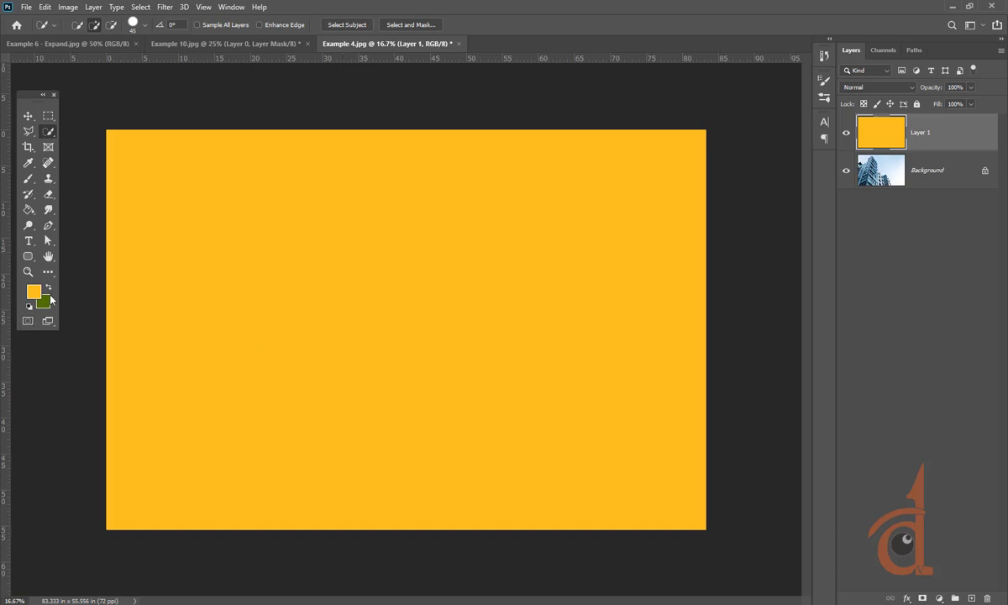
key("ctrl+BackSpace")
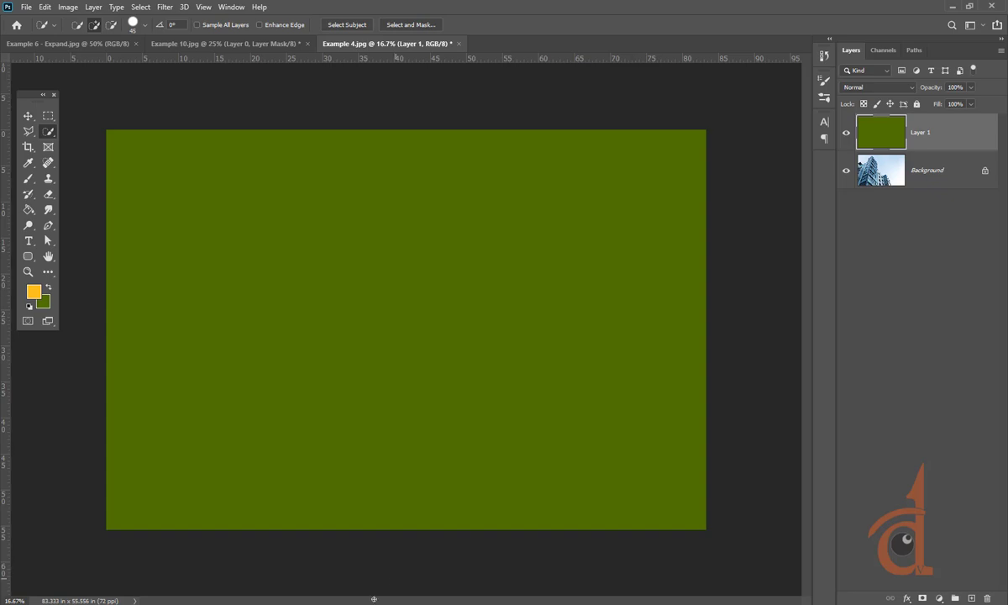
Switch to the browser, close the Amazon pen tablet results tab, and return to the Photoshop document
left_click(207, 529)
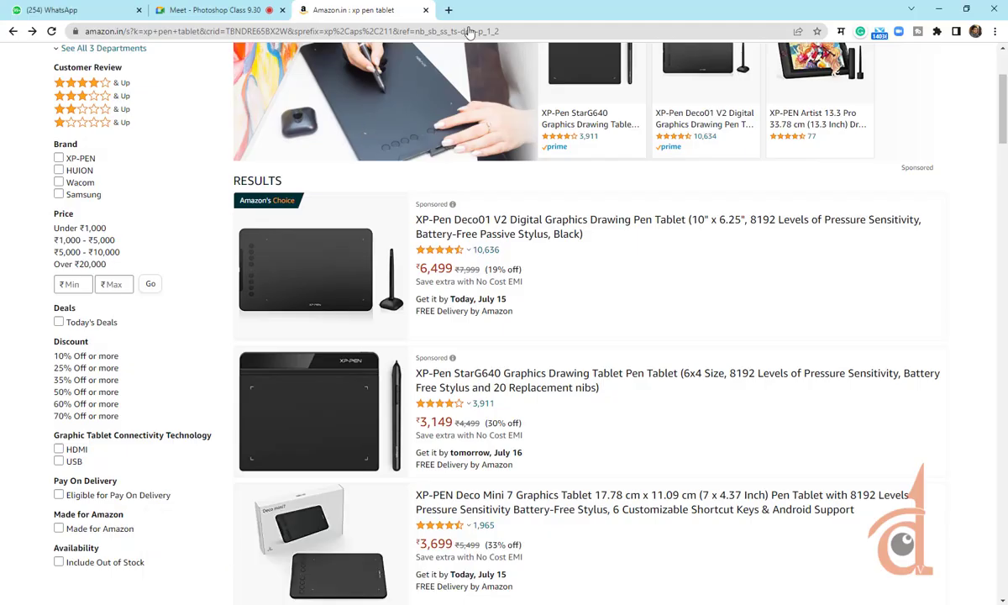
left_click(425, 10)
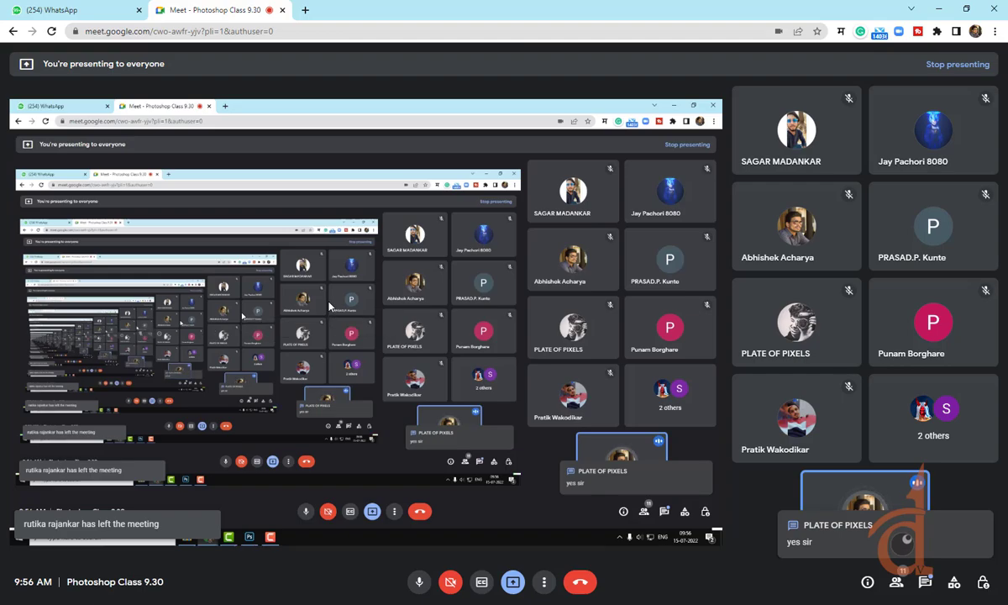
left_click(352, 576)
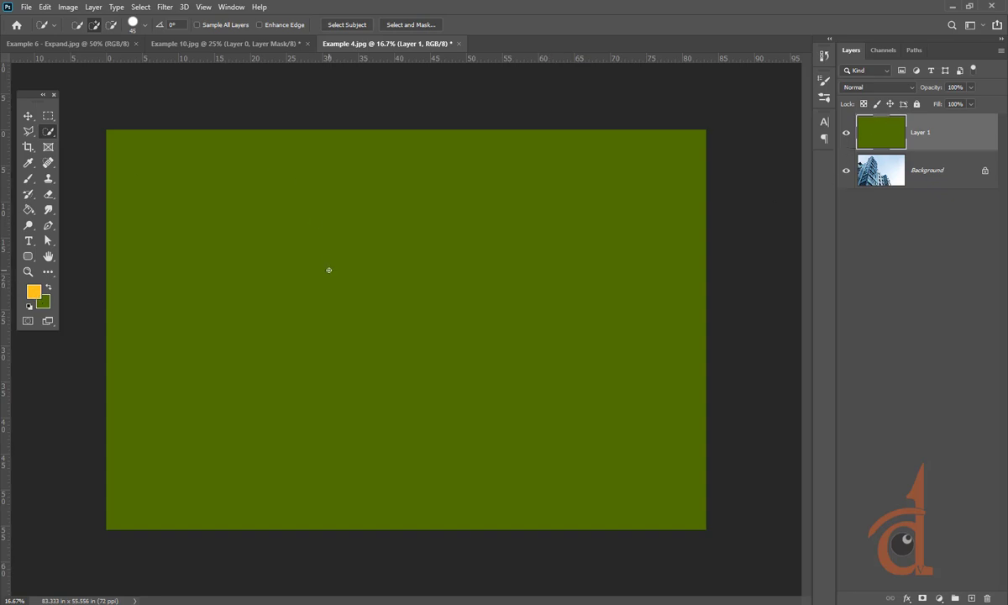
Refill Layer 1 with orange and again with olive green, and swap the colors so olive green is the foreground
key("alt+BackSpace")
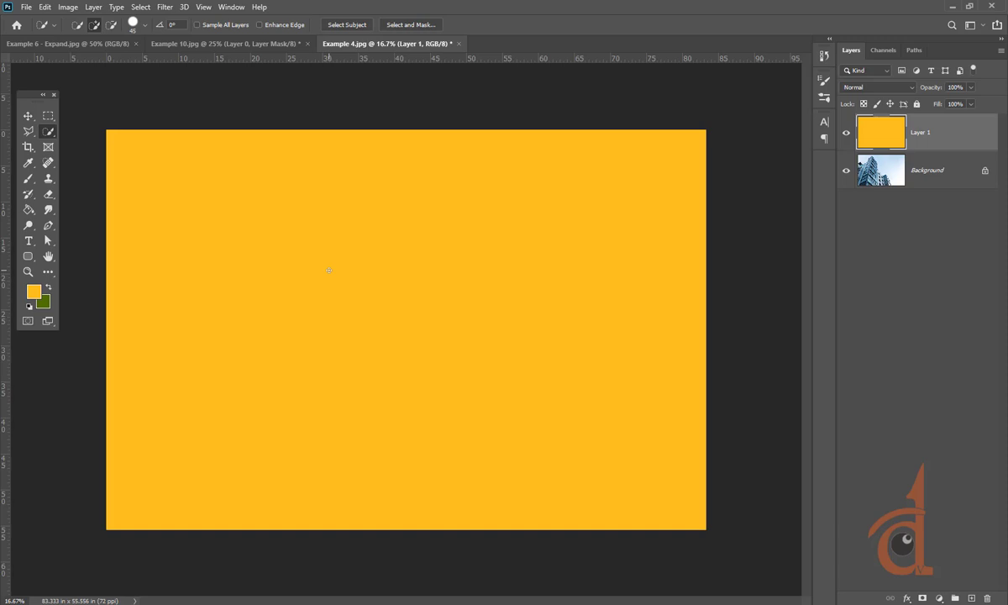
key("ctrl+BackSpace")
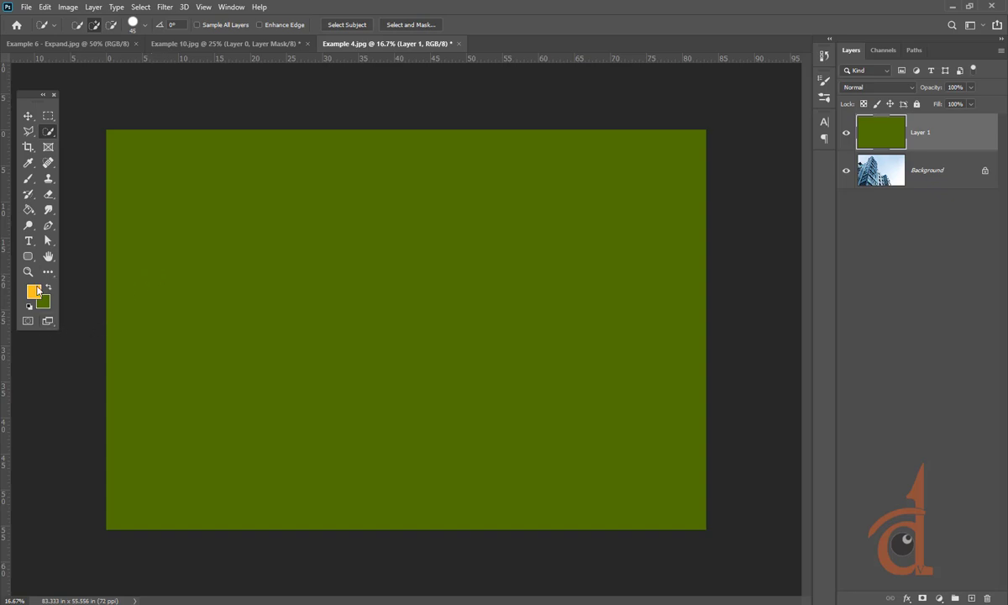
key("x")
key("x")
key("x")
key("x")
key("x")
key("x")
key("x")
key("x")
key("x")
key("x")
key("x")
key("x")
key("x")
key("x")
key("x")
key("x")
key("x")
left_click(93, 9)
mouse_move(125, 198)
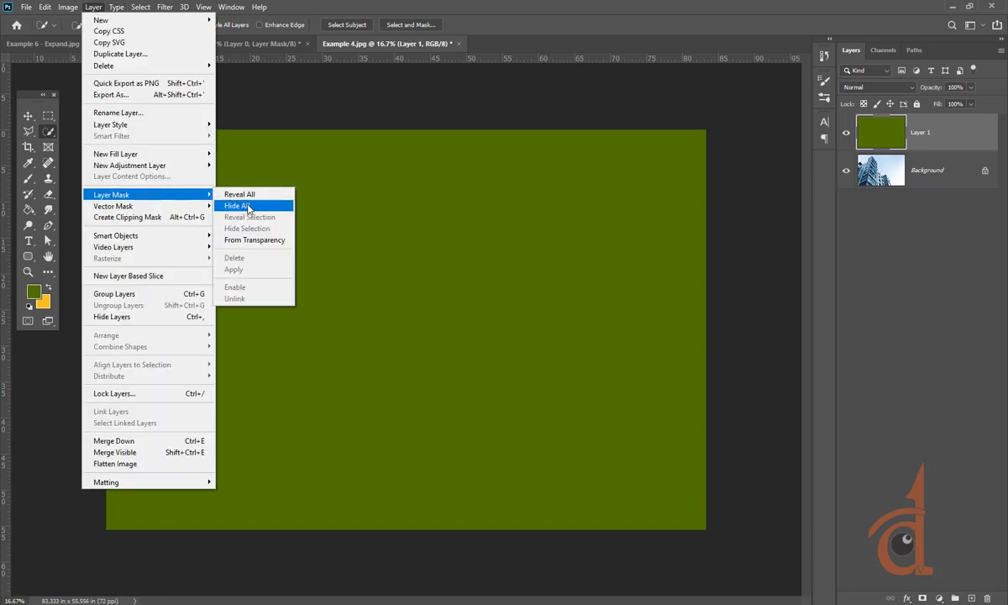
left_click(617, 5)
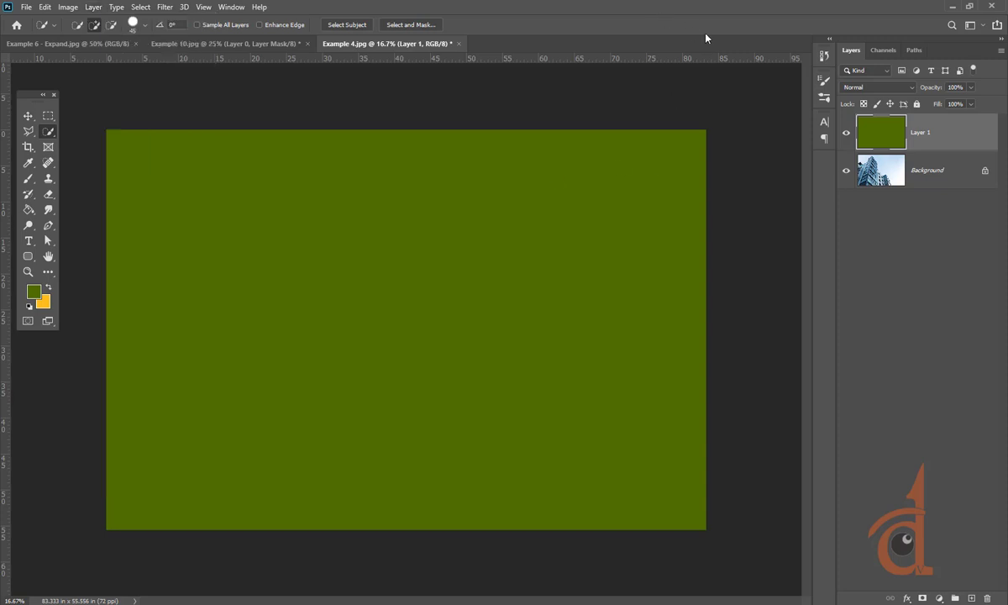
Try adding a white Reveal All layer mask to the green Layer 1 and undo it each time
left_click(921, 599)
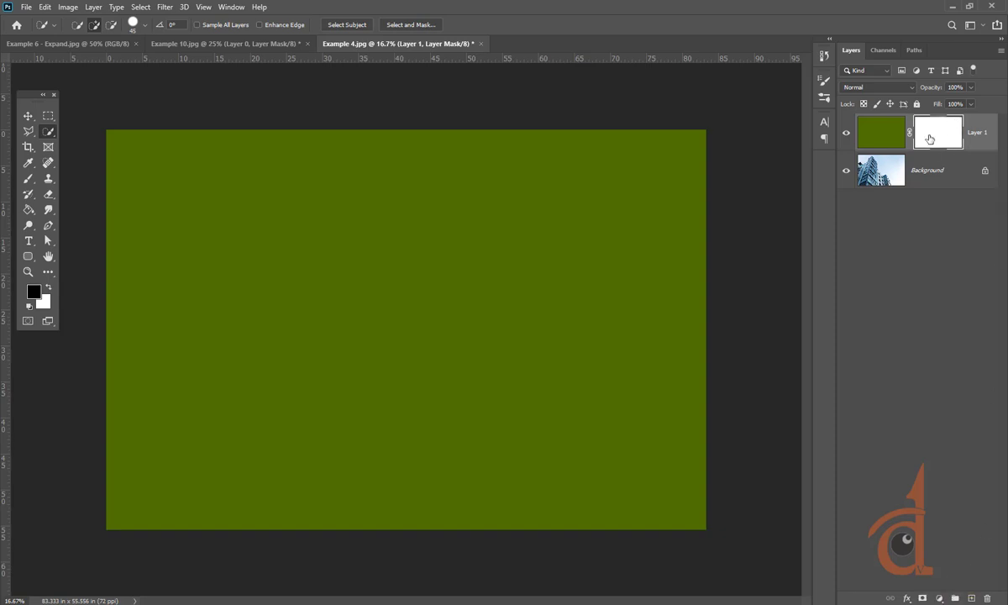
key("ctrl+z")
left_click(140, 7)
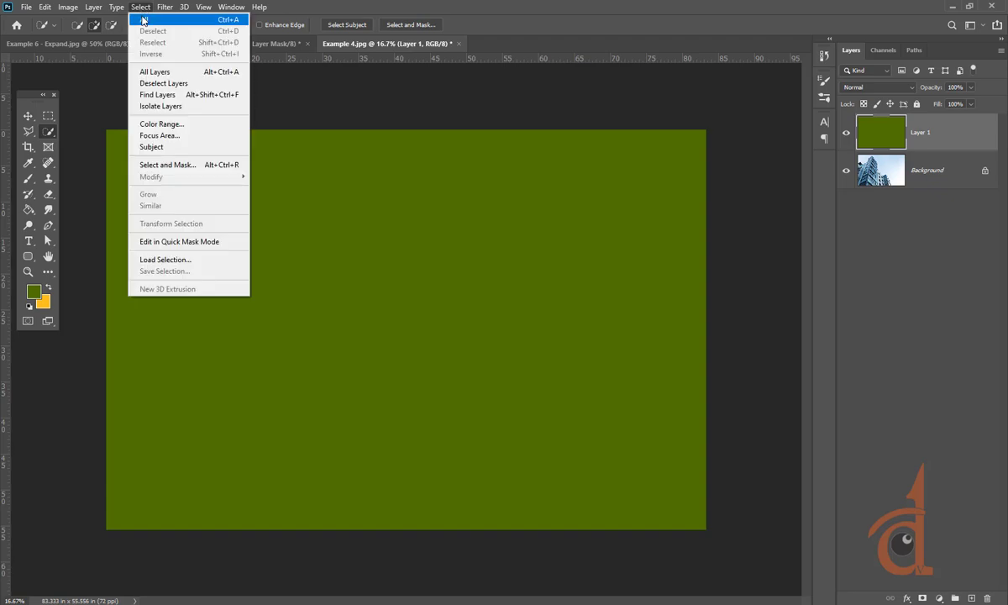
mouse_move(93, 6)
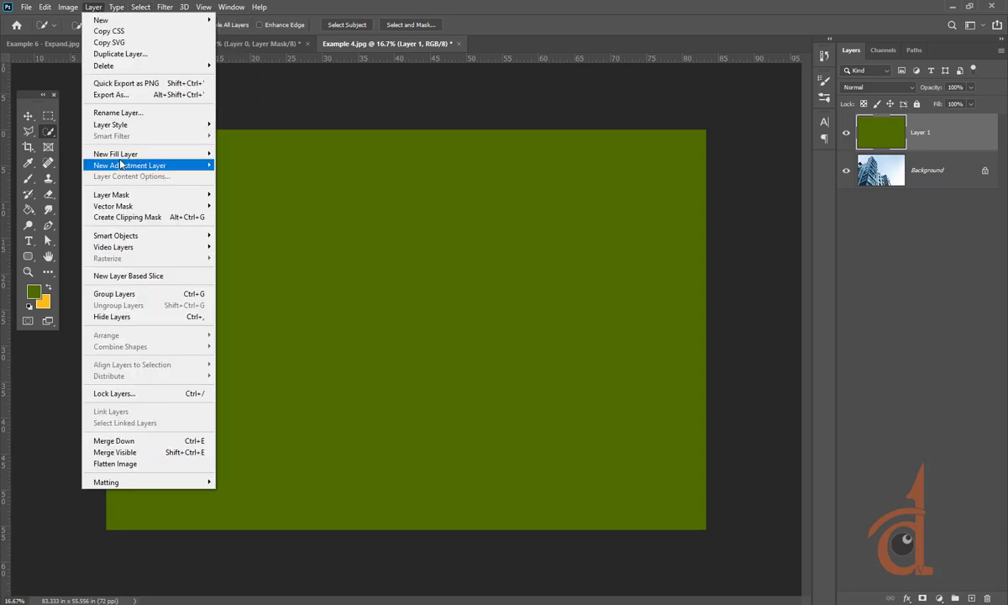
mouse_move(113, 191)
left_click(241, 195)
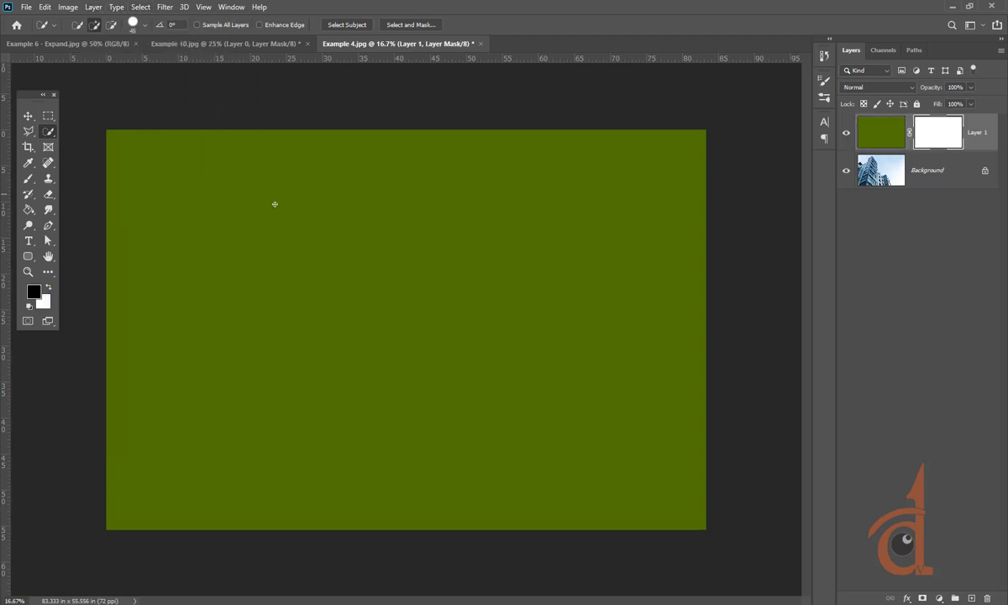
key("ctrl+z")
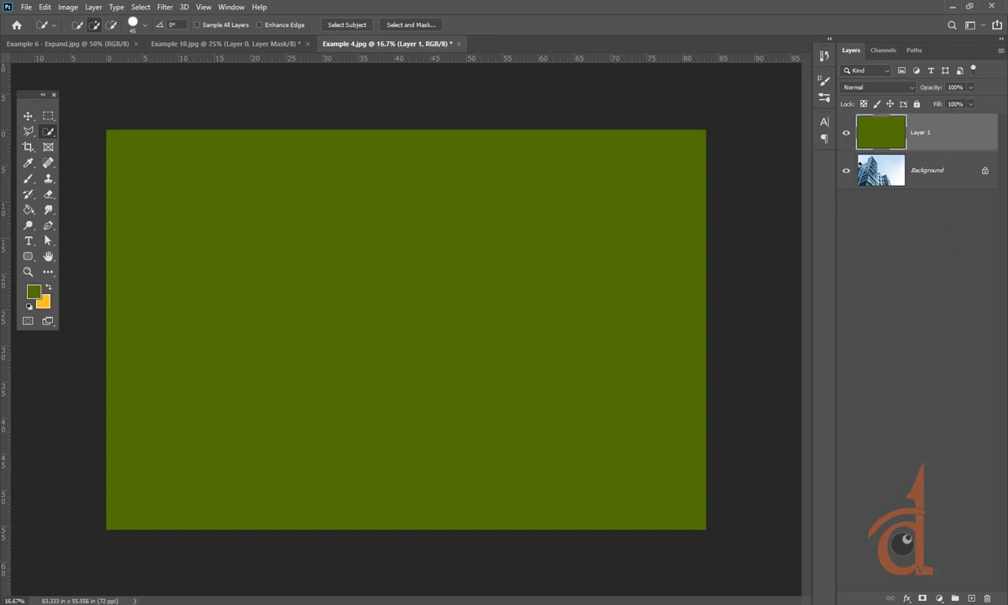
left_click(922, 598)
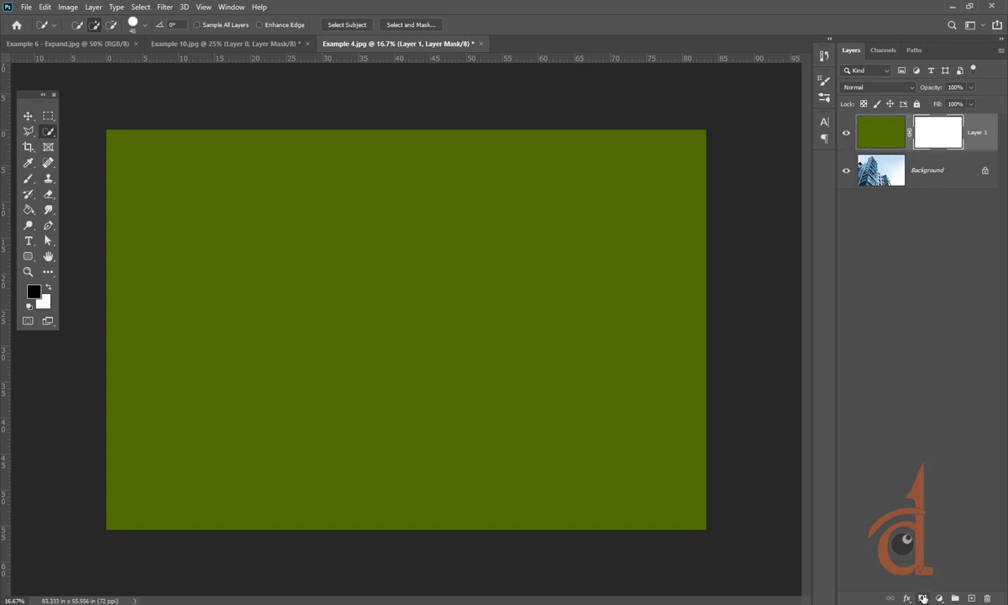
key("ctrl+z")
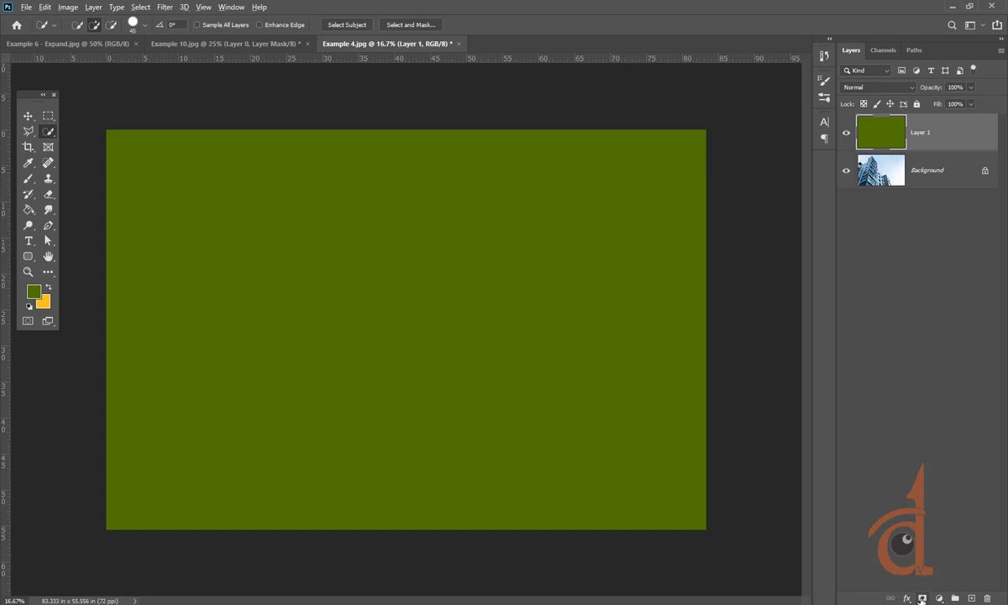
Try adding a black Hide All layer mask to Layer 1 and undo it each time
left_click(921, 598, "alt")
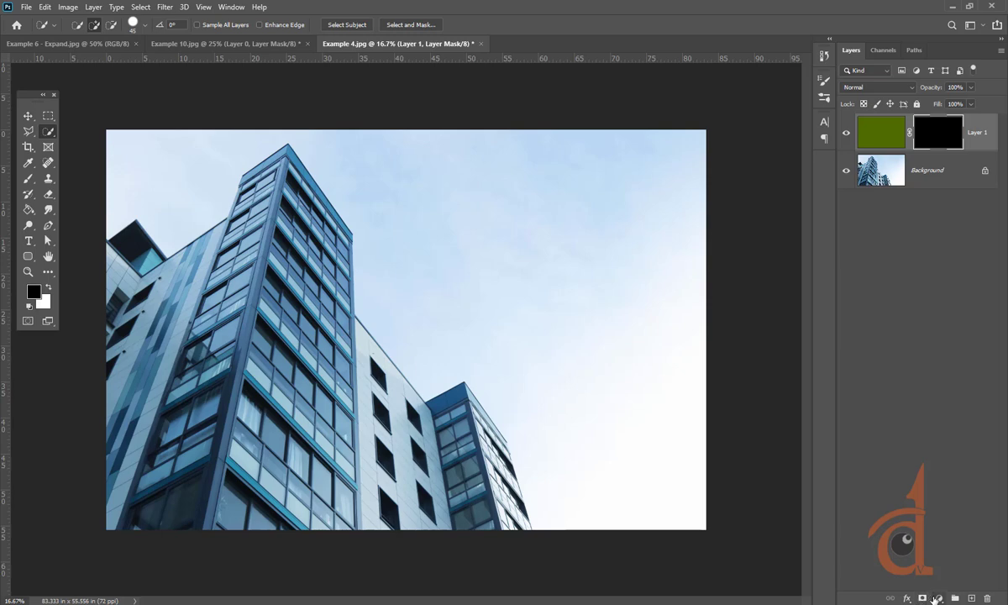
key("ctrl+z")
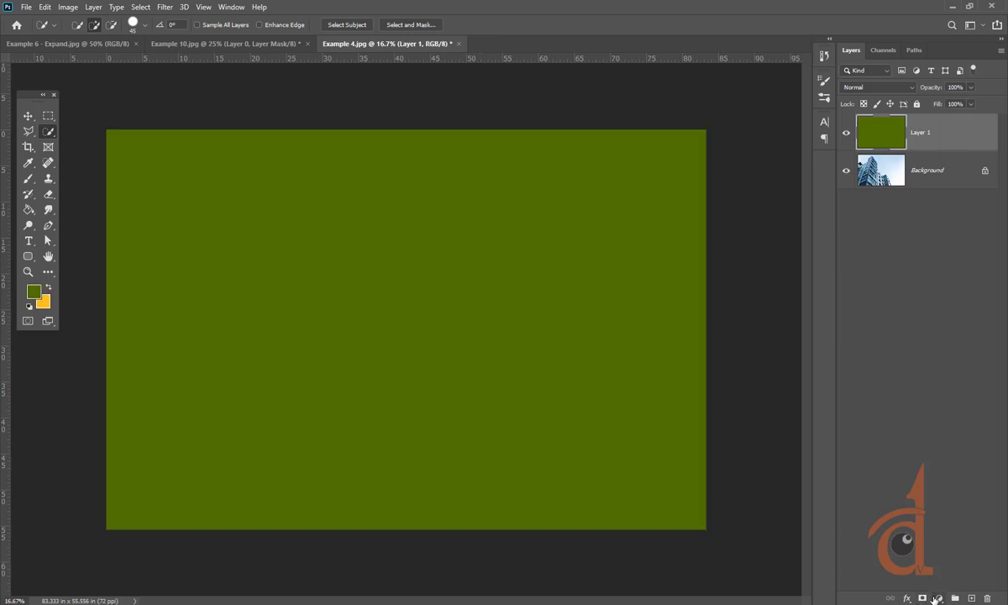
left_click(922, 598, "alt")
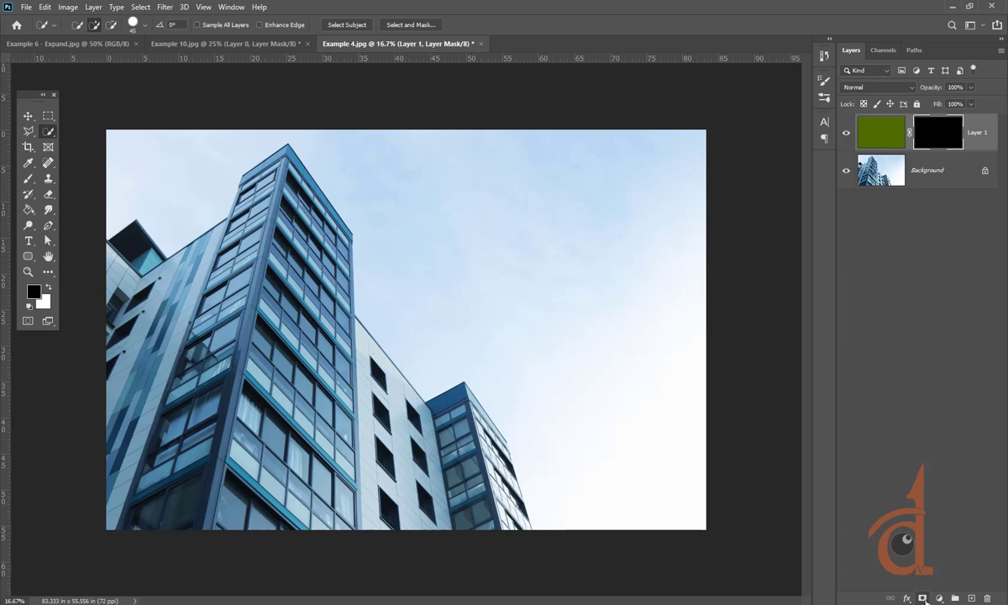
key("ctrl+z")
Add a white Reveal All layer mask to the green Layer 1
left_click(923, 598)
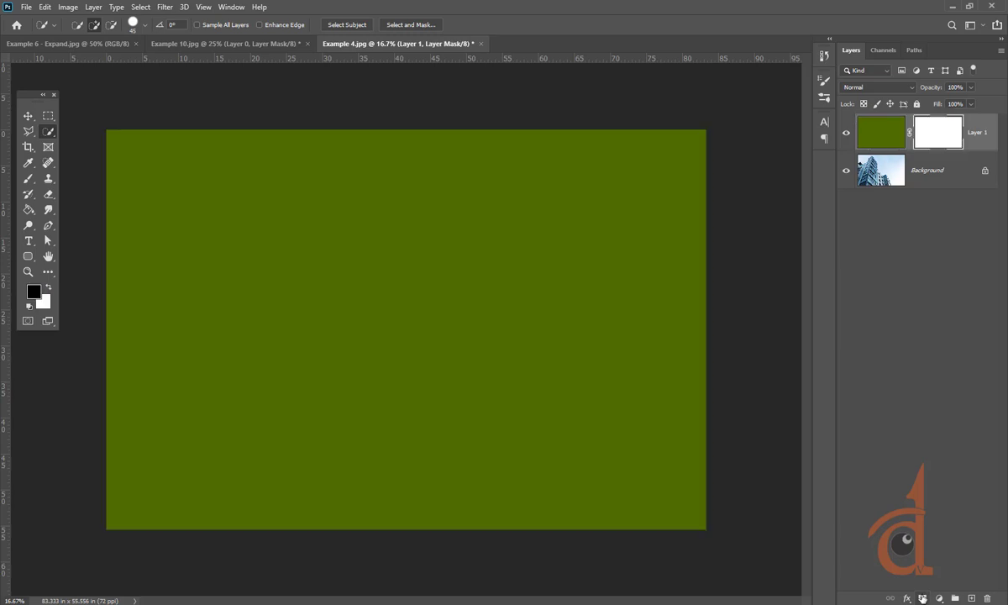
key("ctrl+z")
left_click(923, 598)
Fill a rectangular selection inset about 3 inches from the image edges with black on Layer 1's mask, and deselect it
left_click(49, 116)
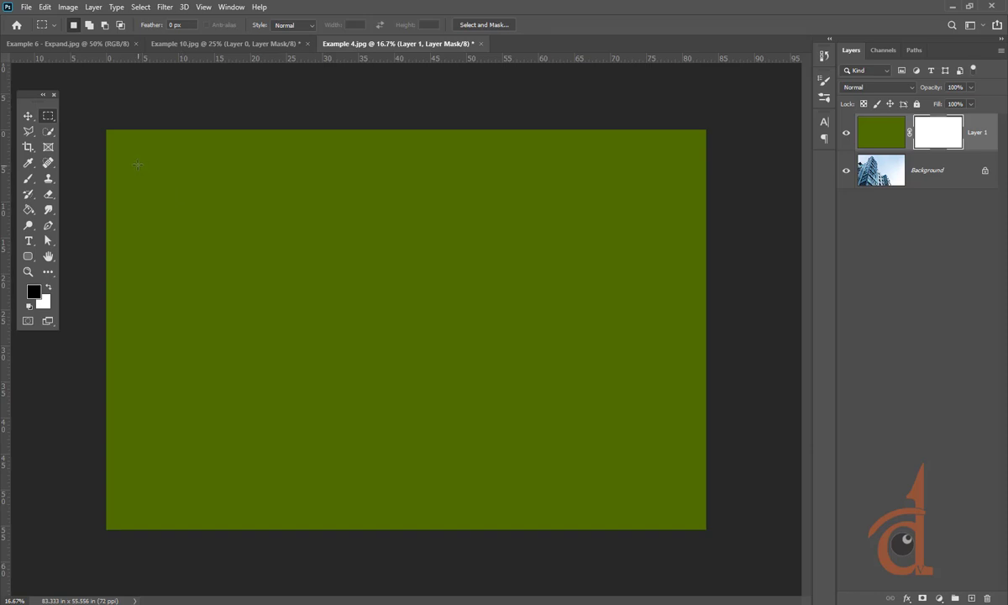
left_click_drag(130, 153, 683, 509)
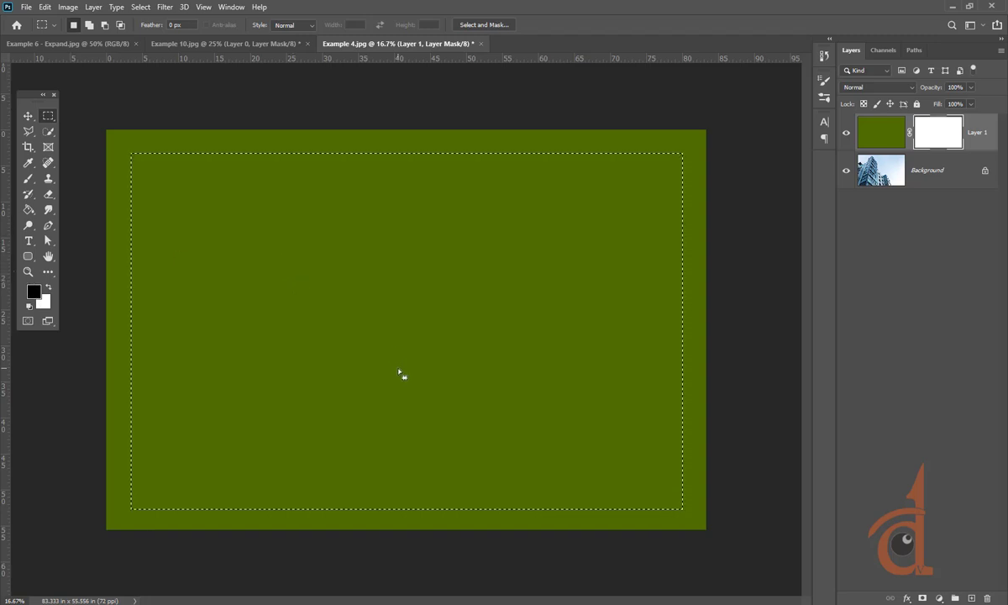
key("alt+BackSpace")
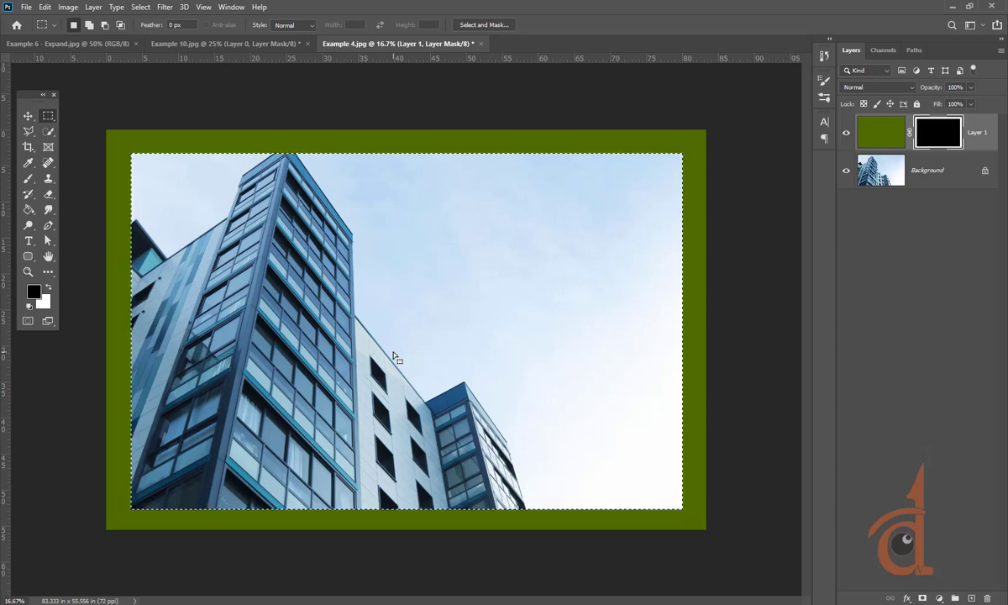
left_click(140, 7)
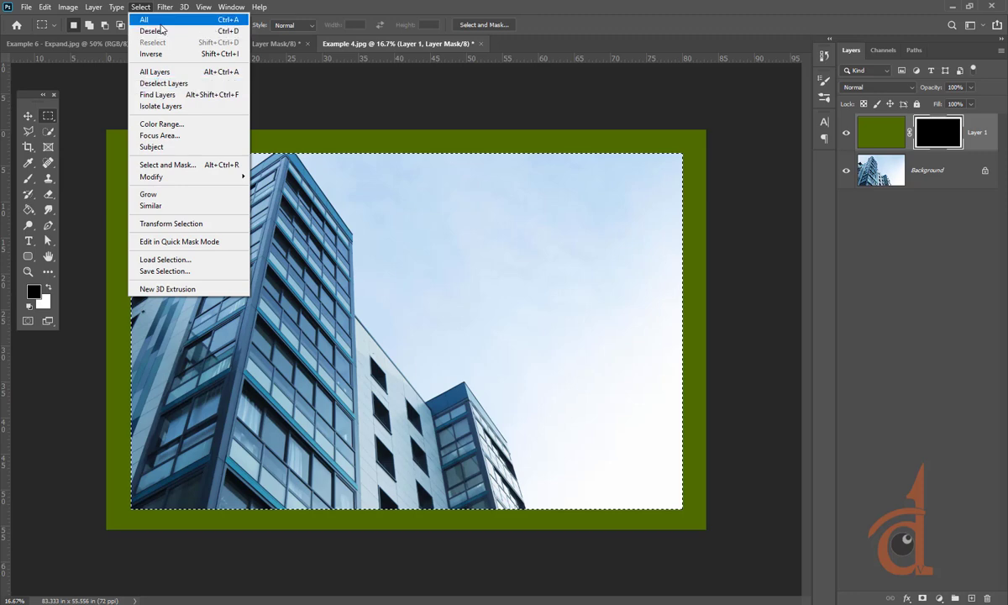
left_click(435, 4)
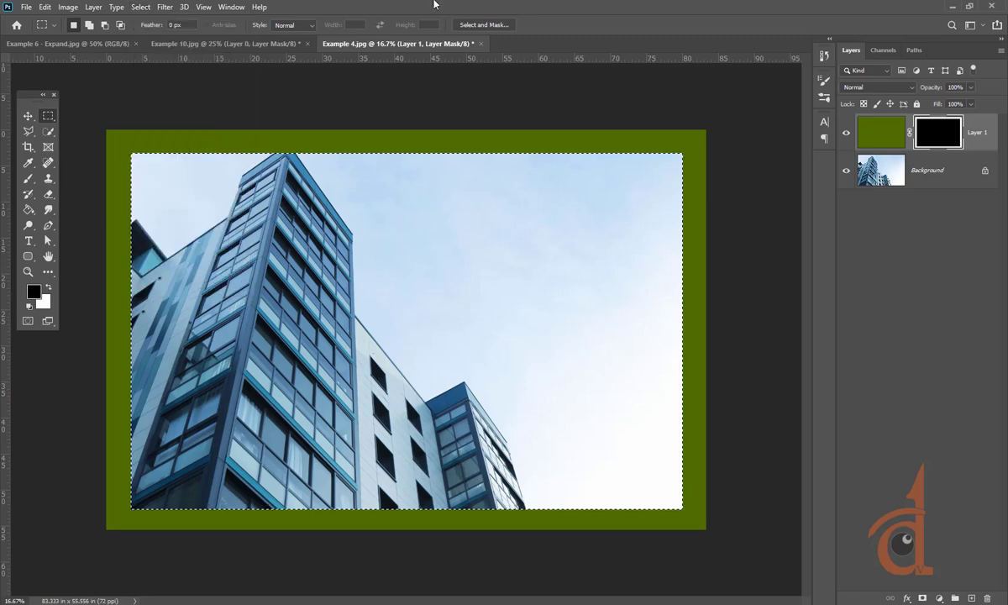
key("ctrl+d")
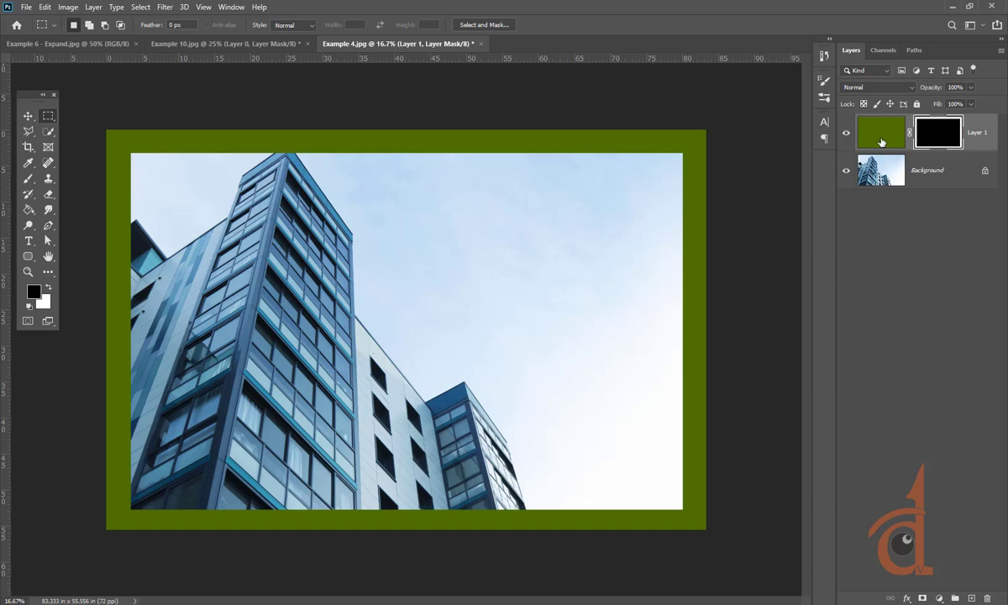
Hide the masked Layer 1 and add an empty layer directly above the Background
left_click(846, 133)
left_click(892, 171)
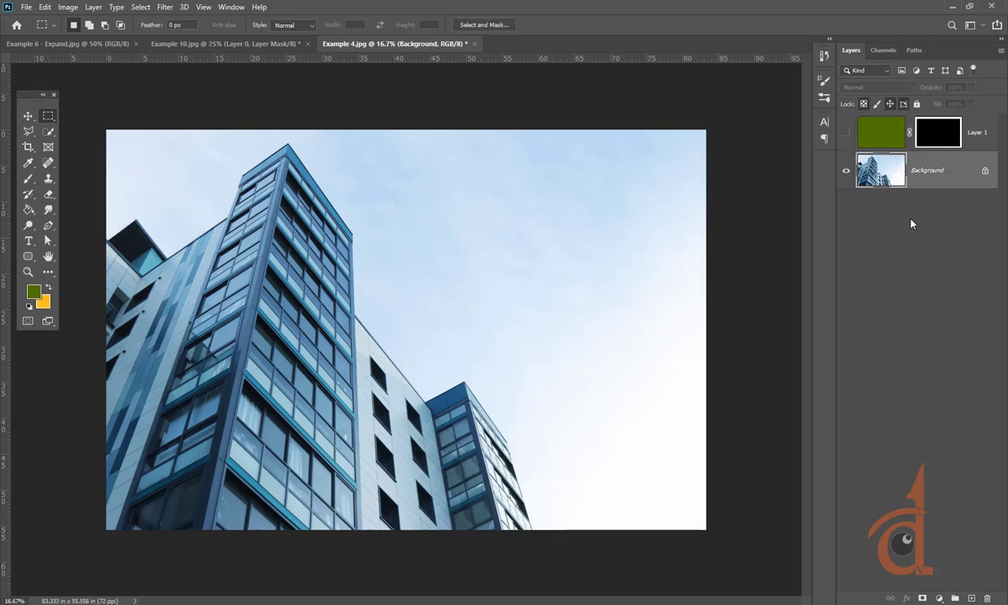
left_click(972, 598)
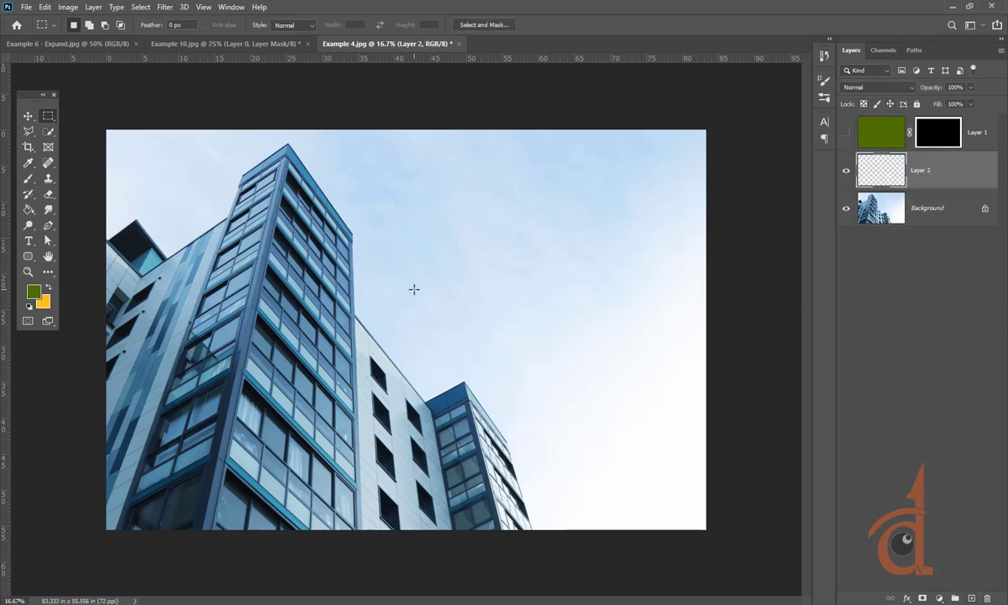
Reset the colors to default black and white, fill Layer 2 with black, and invert it to white and back
key("alt+BackSpace")
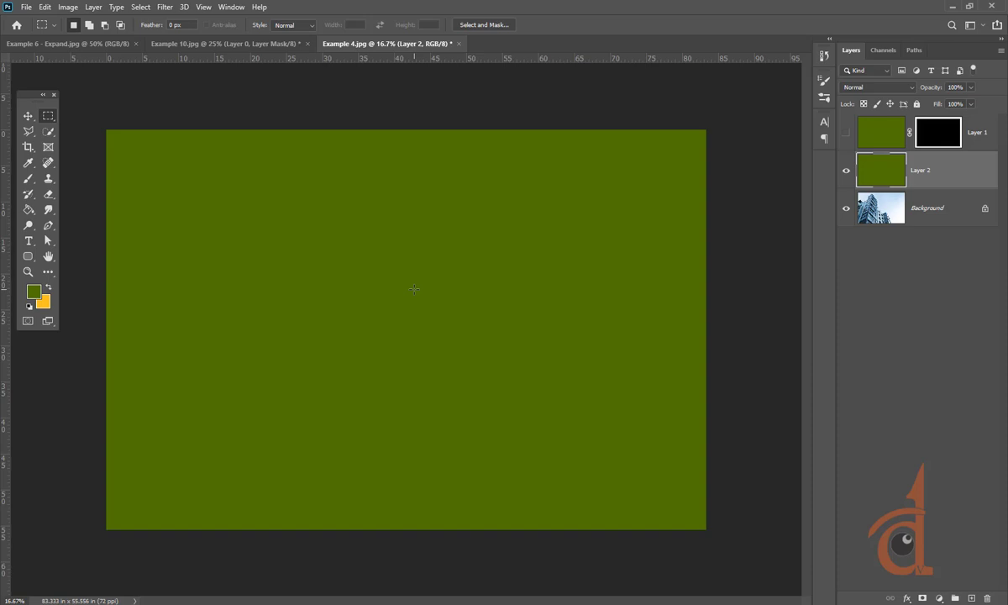
key("ctrl+z")
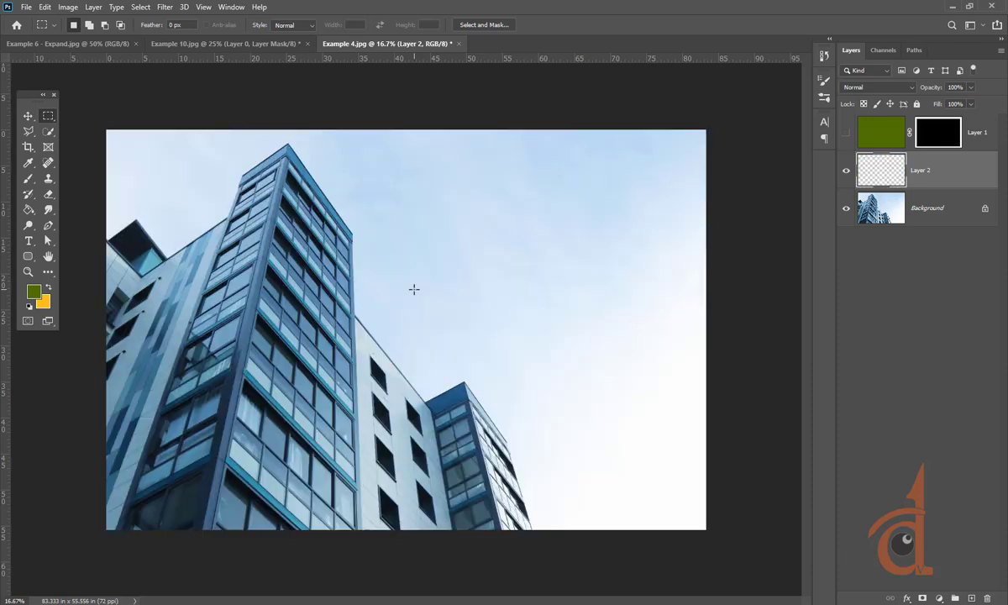
left_click(28, 306)
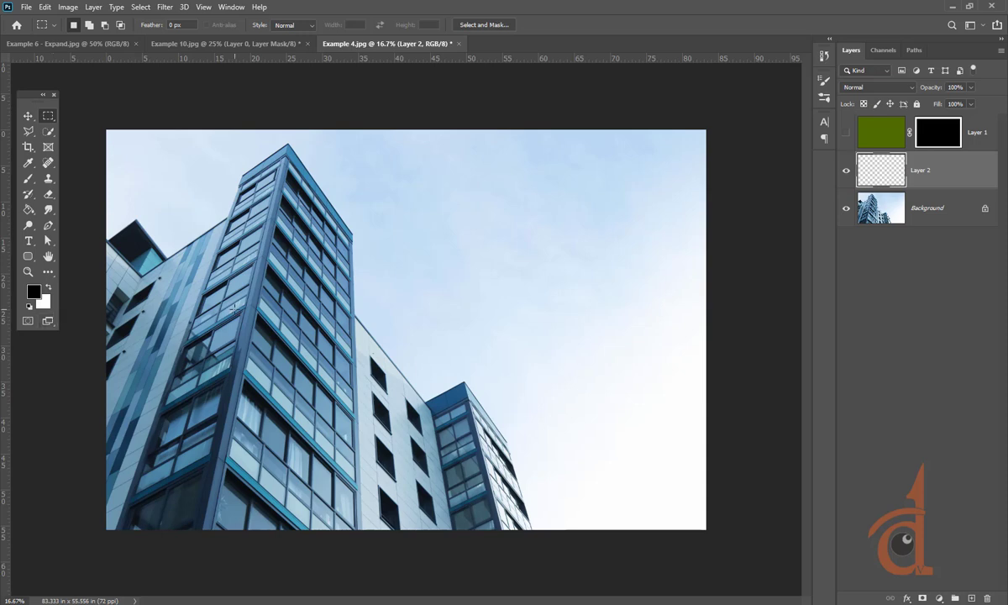
key("alt+BackSpace")
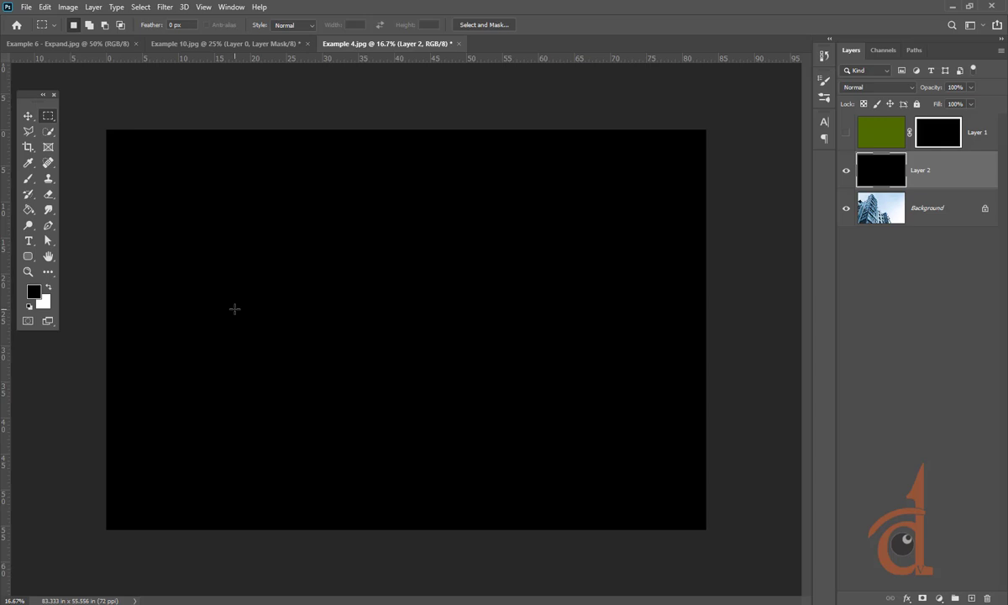
key("ctrl+i")
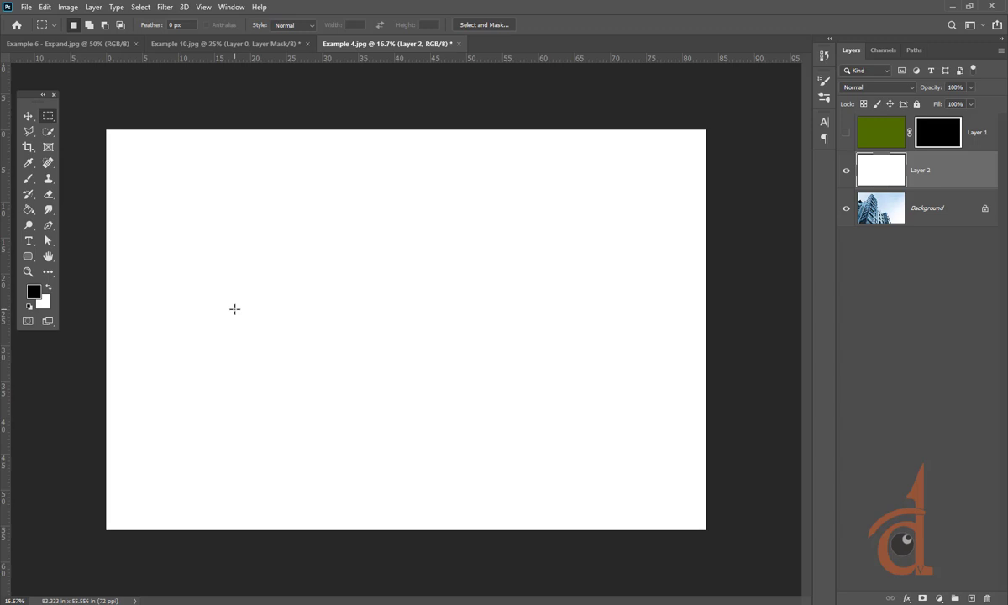
key("ctrl+i")
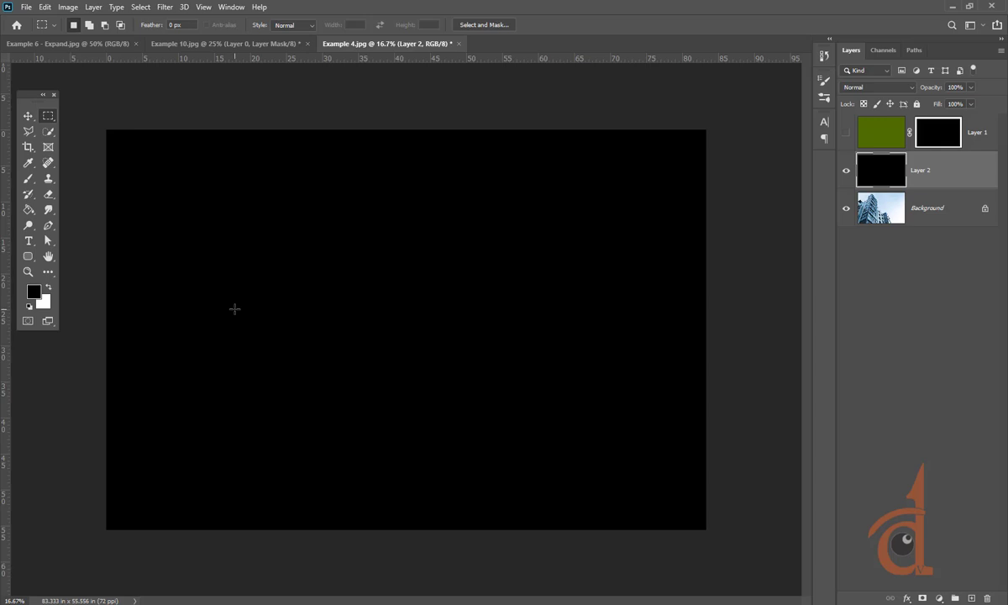
Delete the black Layer 2 and show the green Layer 1 again
key("Delete")
left_click(847, 132)
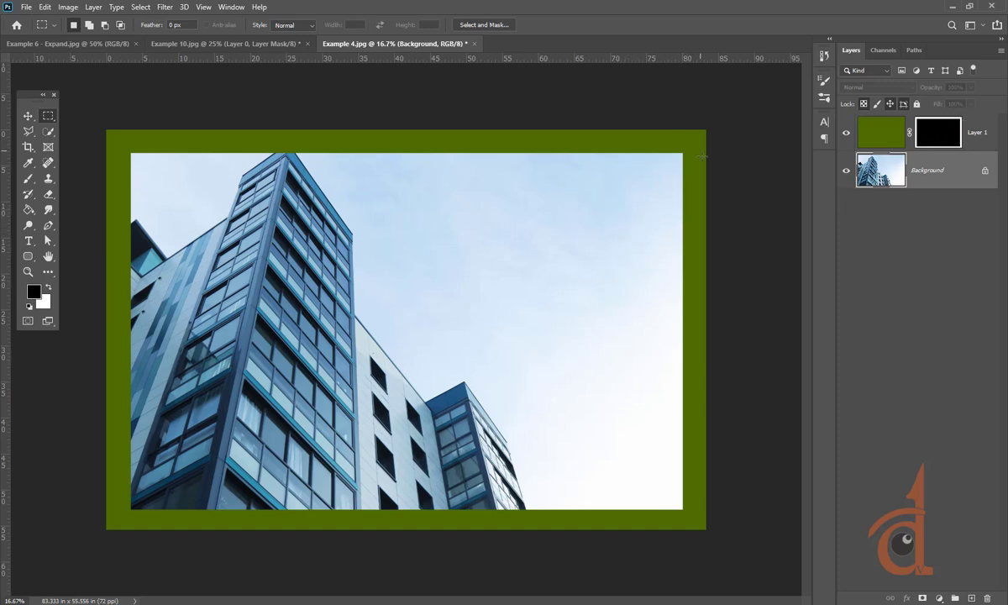
Invert Layer 1's mask back and forth twice to compare the green frame with the green center, and hide Layer 1
left_click(930, 135)
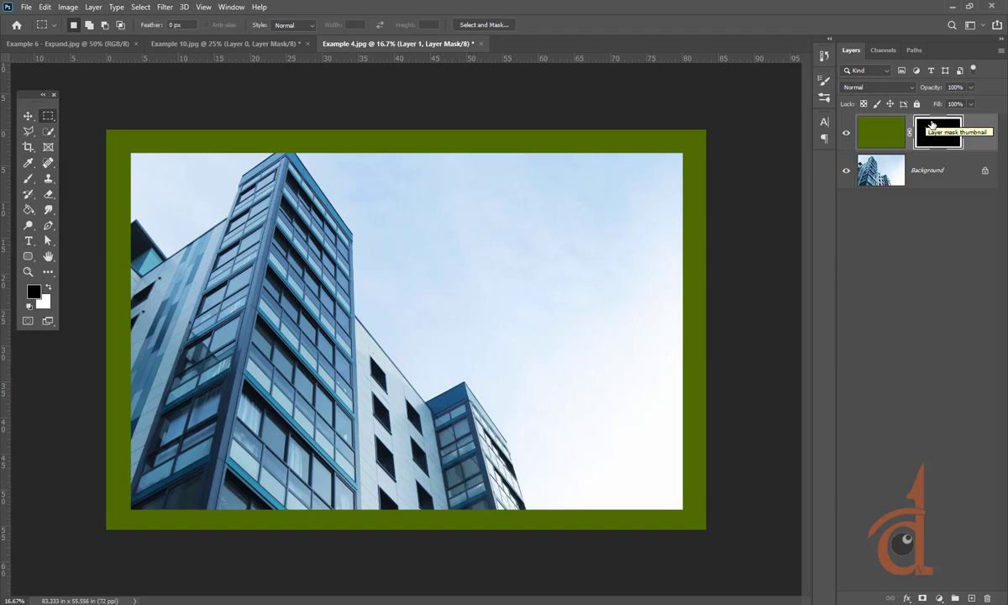
key("ctrl+i")
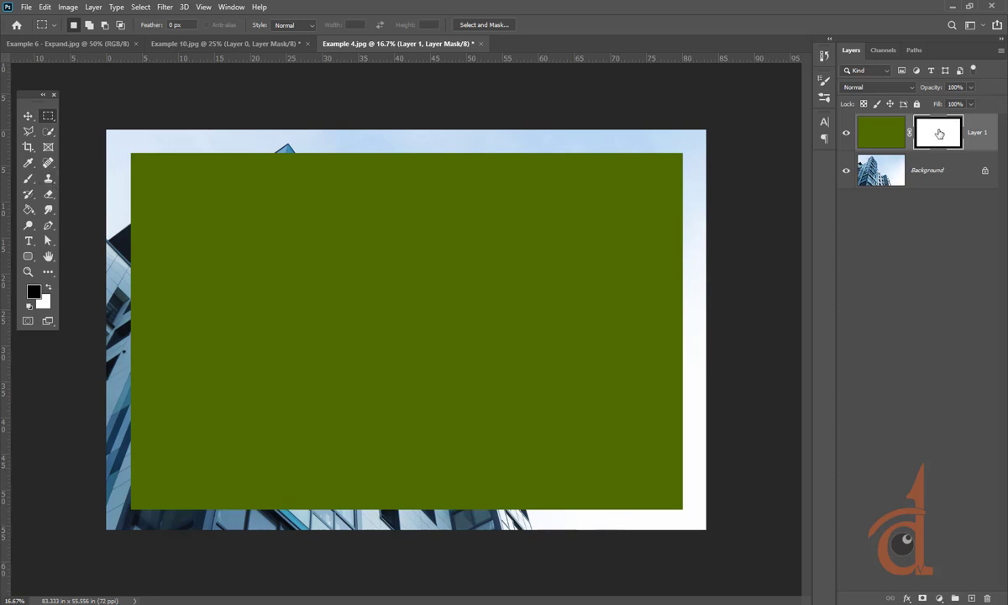
key("ctrl+i")
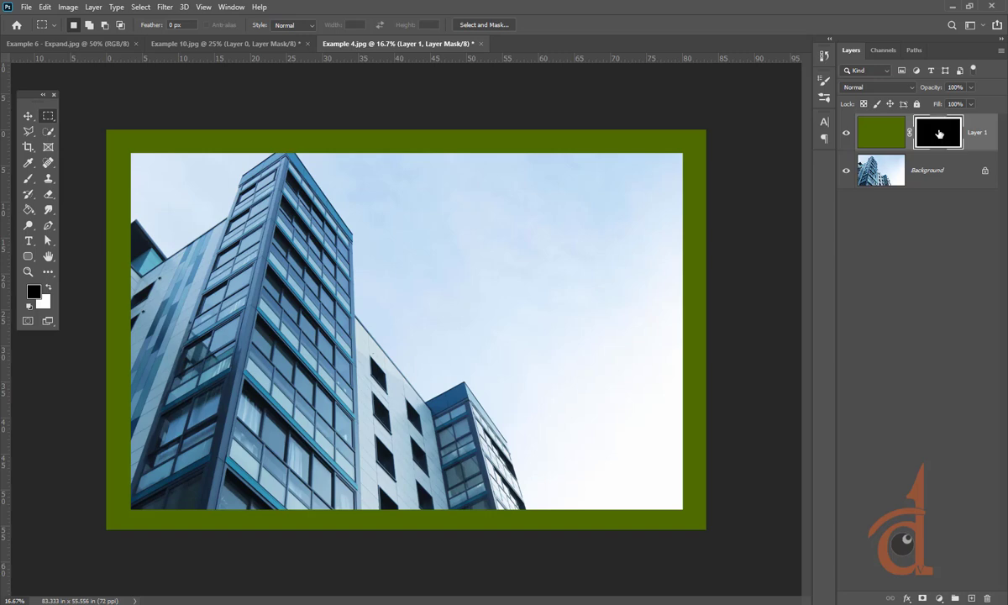
key("ctrl+i")
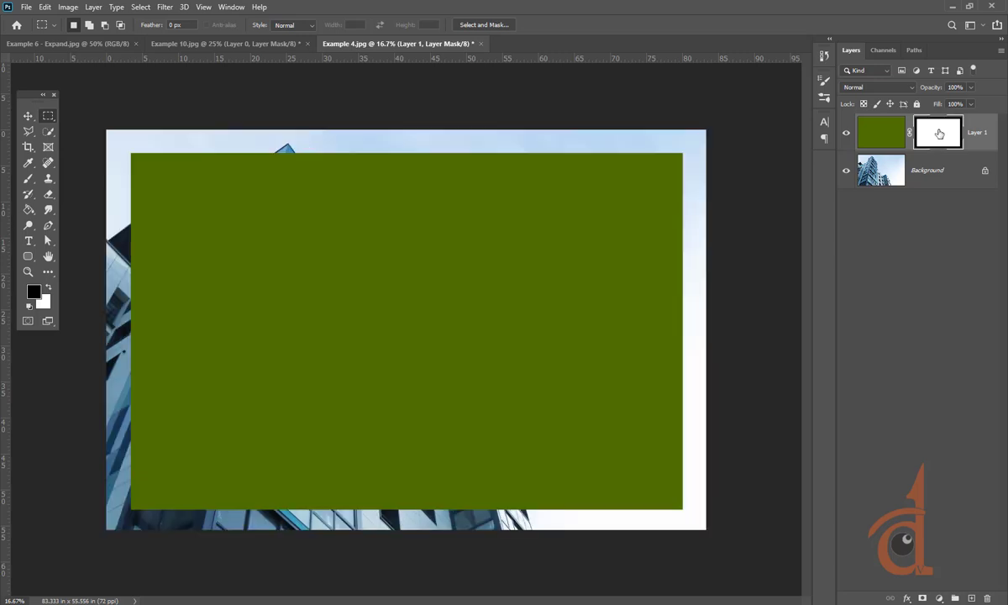
key("ctrl+i")
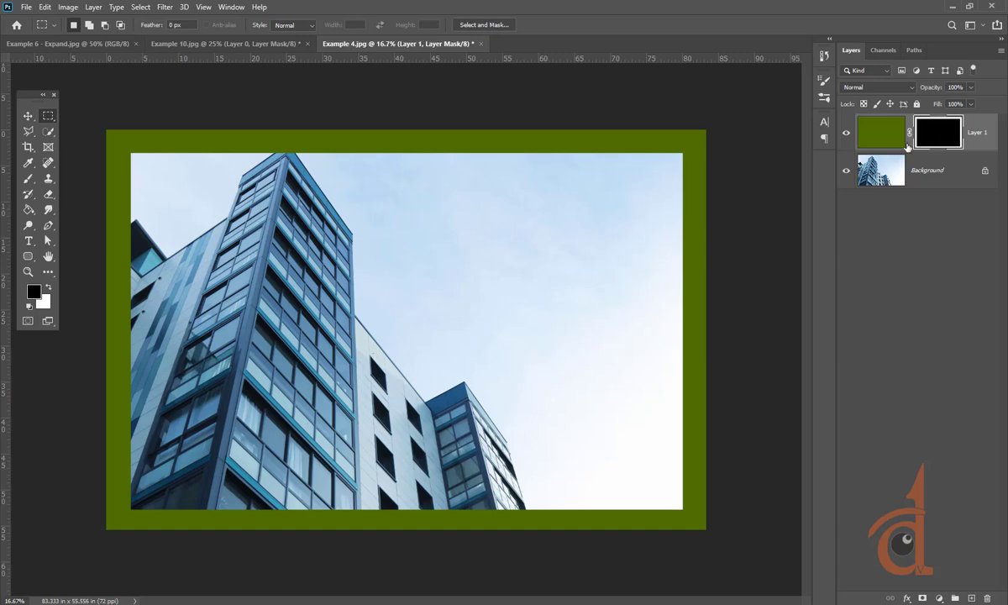
left_click(848, 136)
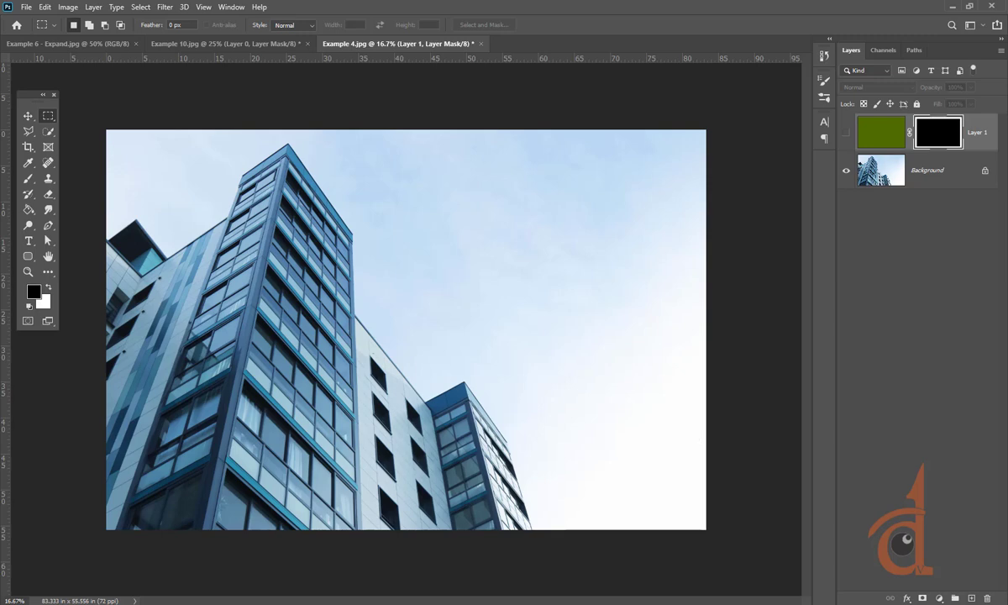
Return to the Example 10.jpg document and delete the layer mask from the apples' Layer 0
key("alt+Tab")
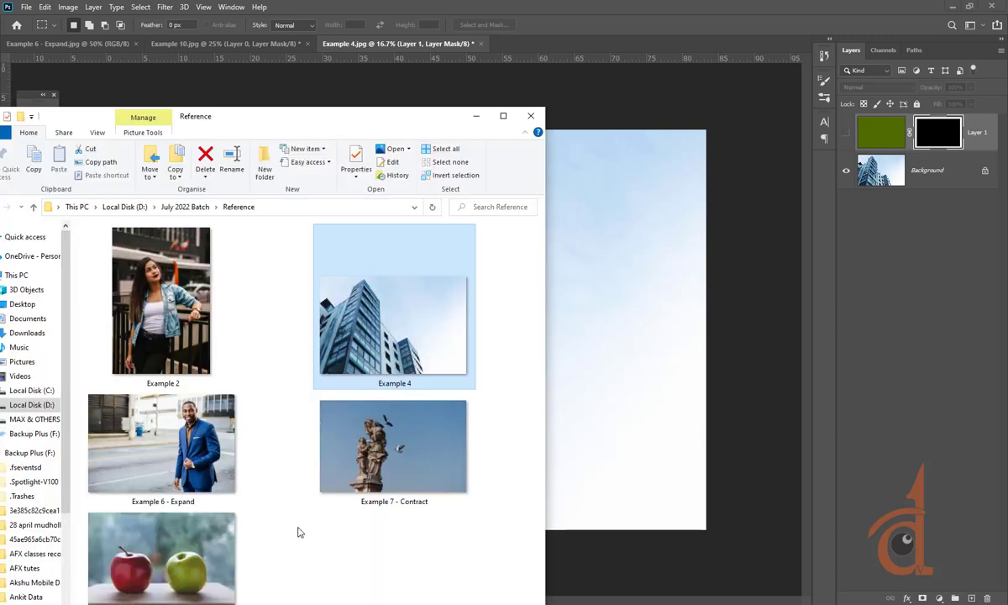
left_click_drag(161, 550, 605, 49)
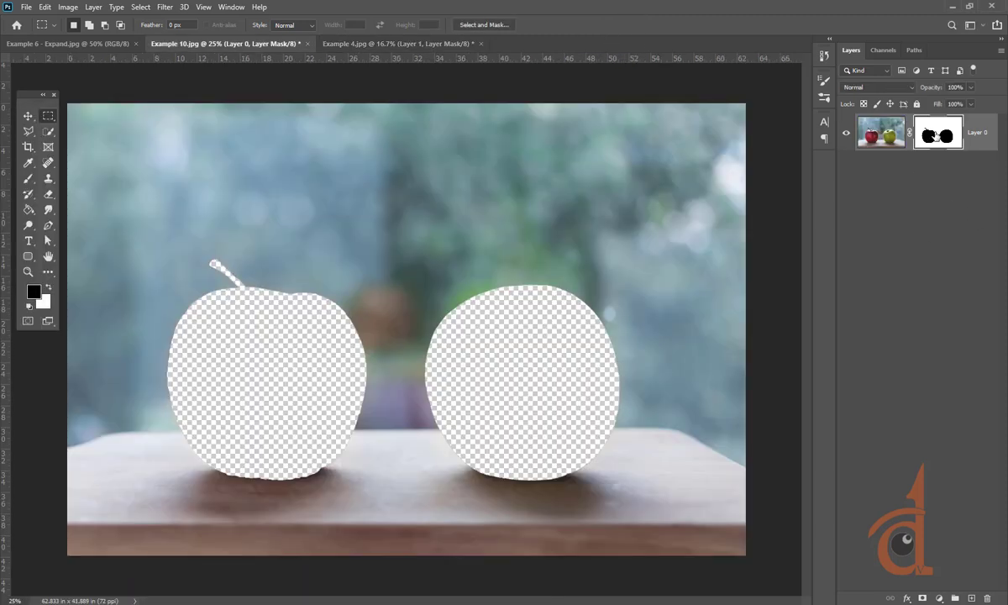
right_click(920, 133)
left_click(925, 126)
right_click(925, 126)
left_click(921, 149)
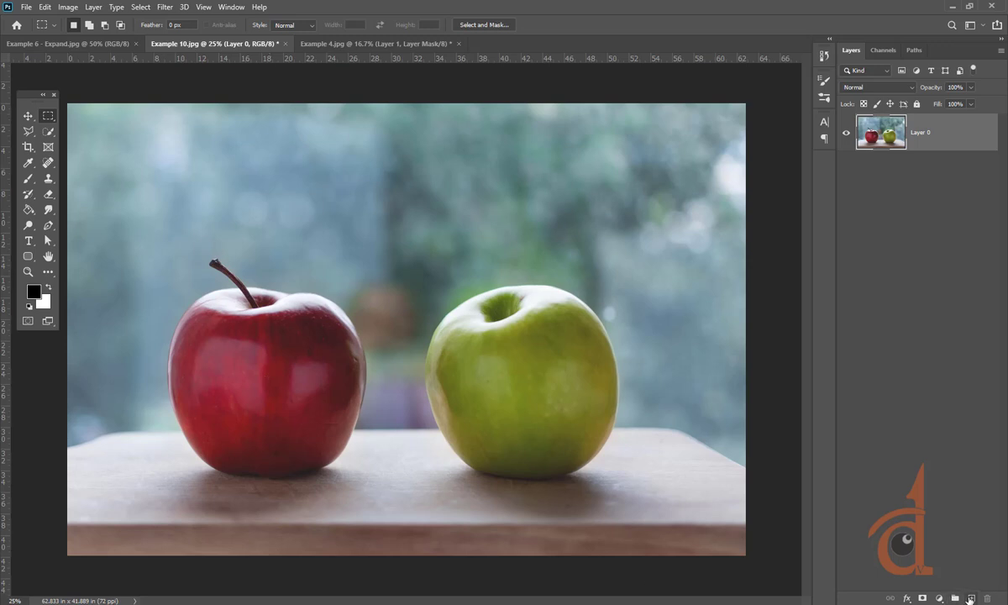
Add an empty layer above Layer 0 and choose pure red, ff0000, in the foreground Color Picker
left_click(970, 598)
left_click(35, 291)
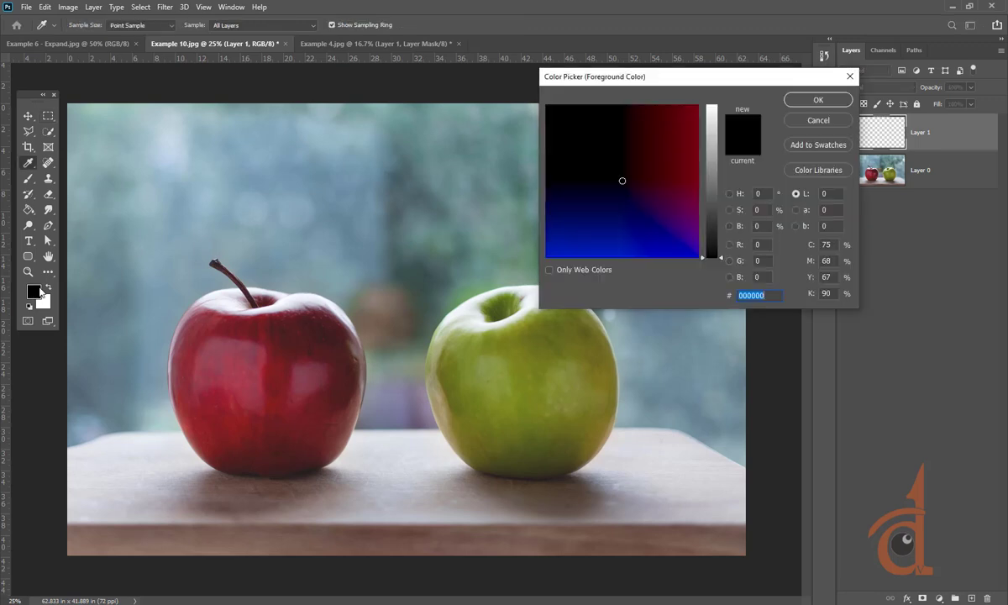
left_click(697, 106)
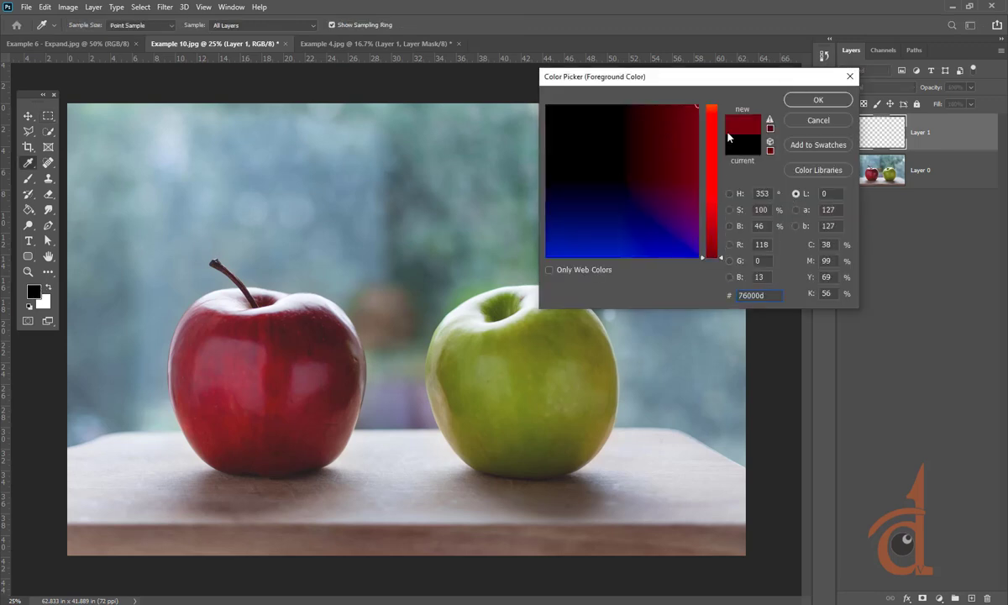
double_click(761, 245)
type("255")
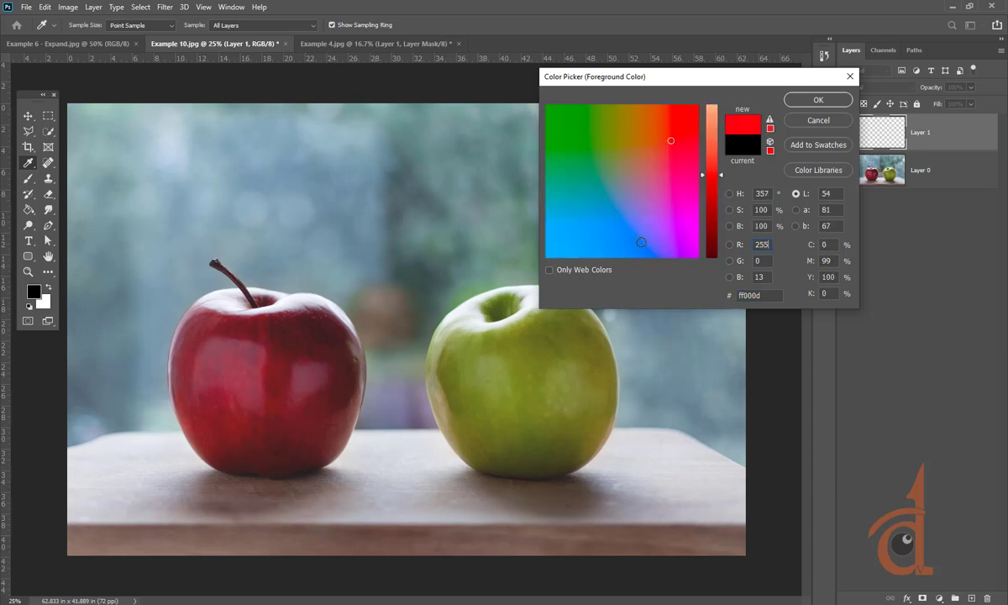
left_click(697, 105)
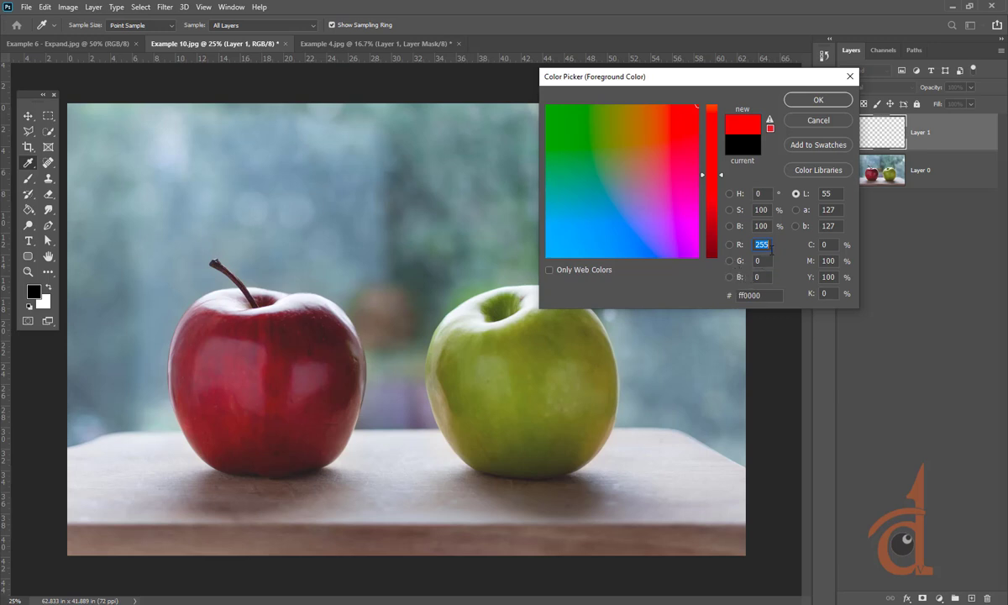
Try RGB values 0, 255, 0 and 0, 255, 255 for the foreground color, and cancel the Color Picker
type("0")
key("Tab")
type("255")
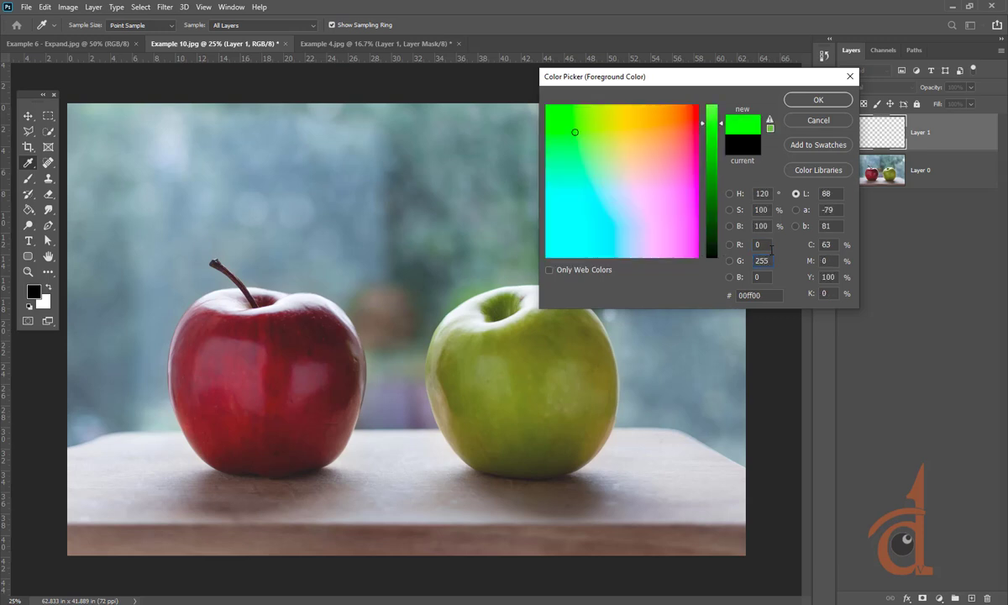
key("Tab")
type("255")
key("Tab")
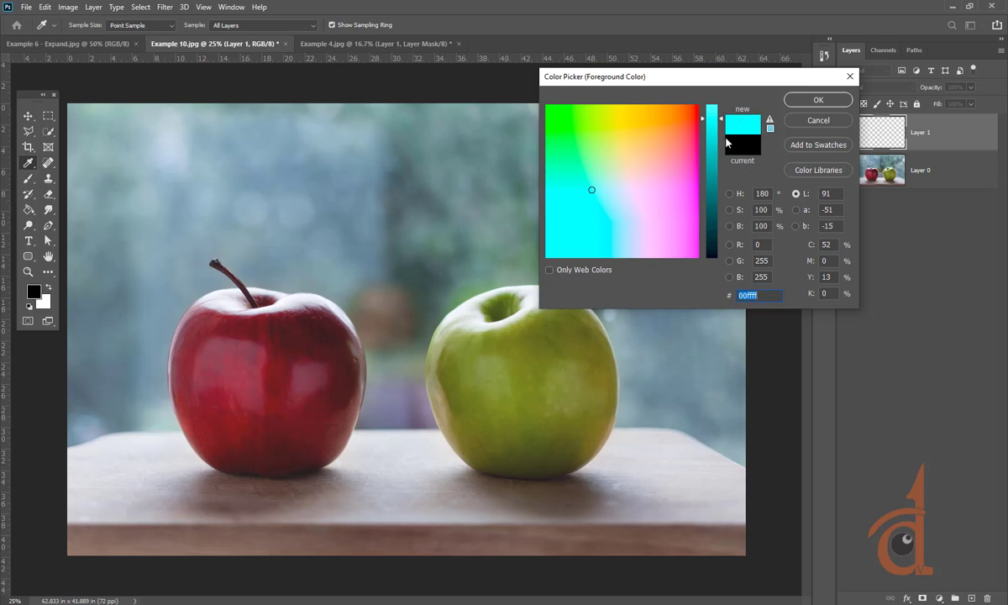
key("Escape")
key("m")
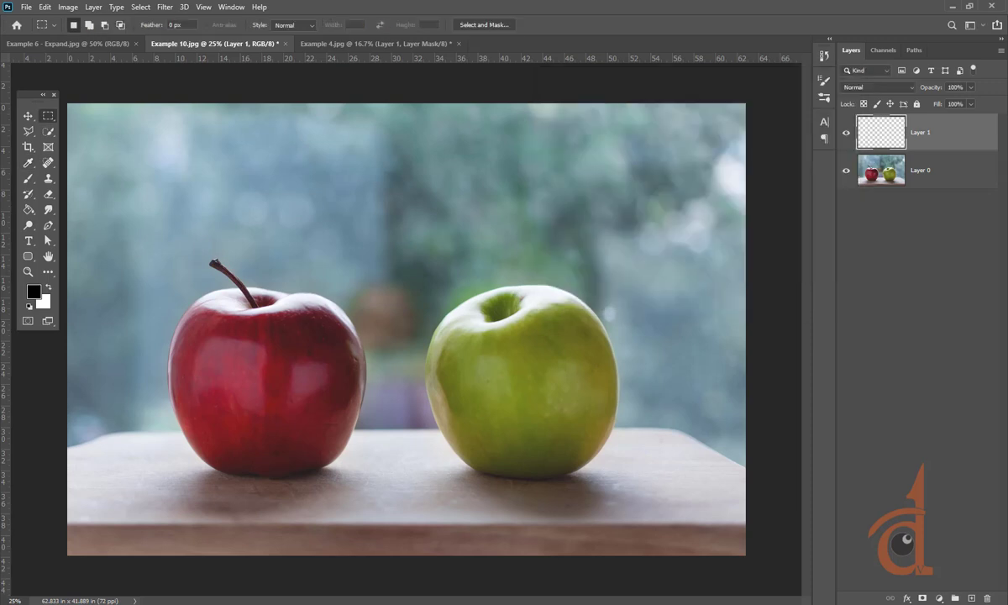
Switch to Chrome and search Google for "rgb color wheel" in a new tab
mouse_move(290, 597)
left_click(213, 546)
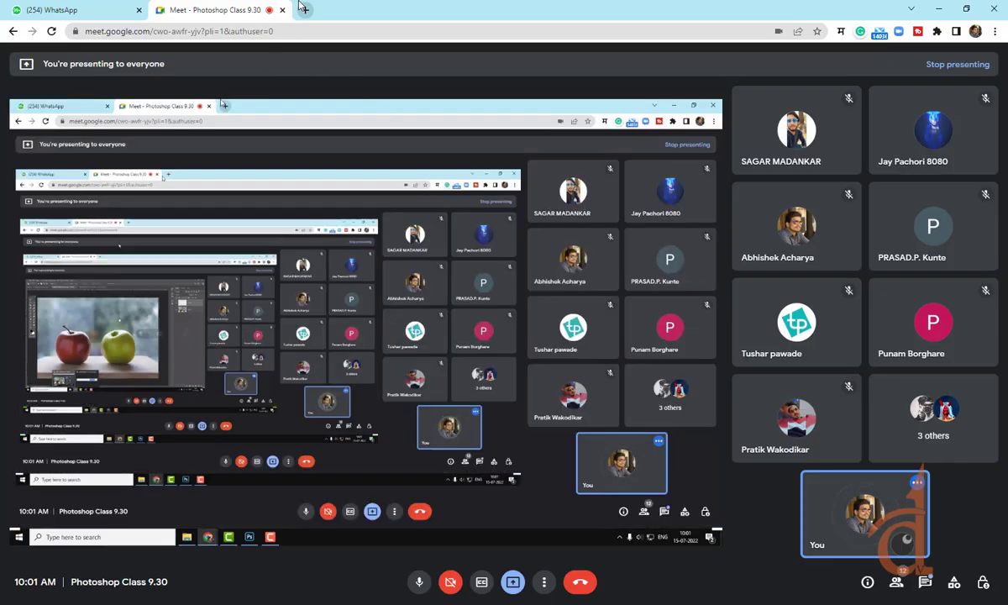
left_click(304, 9)
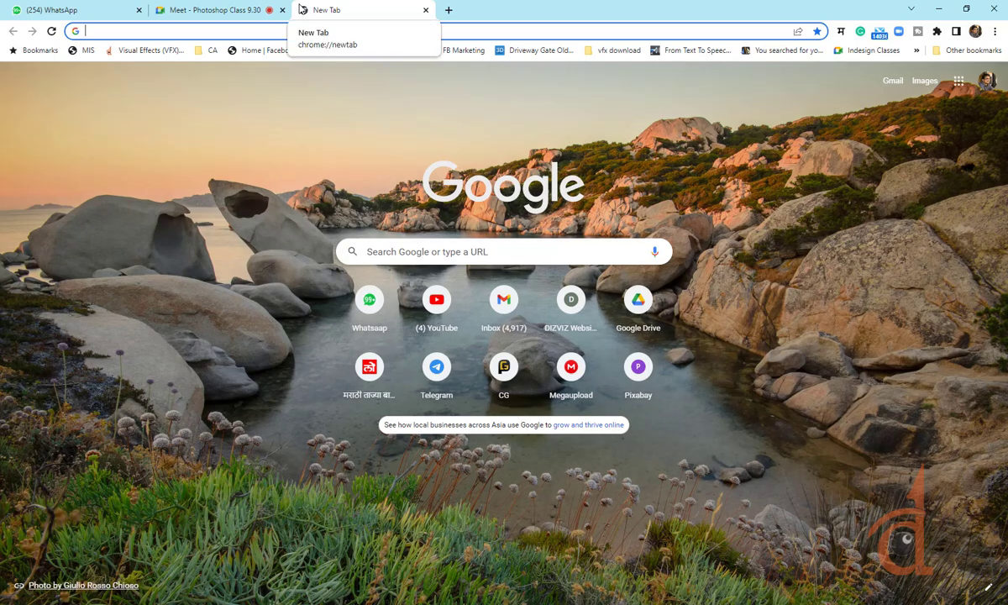
type("rg")
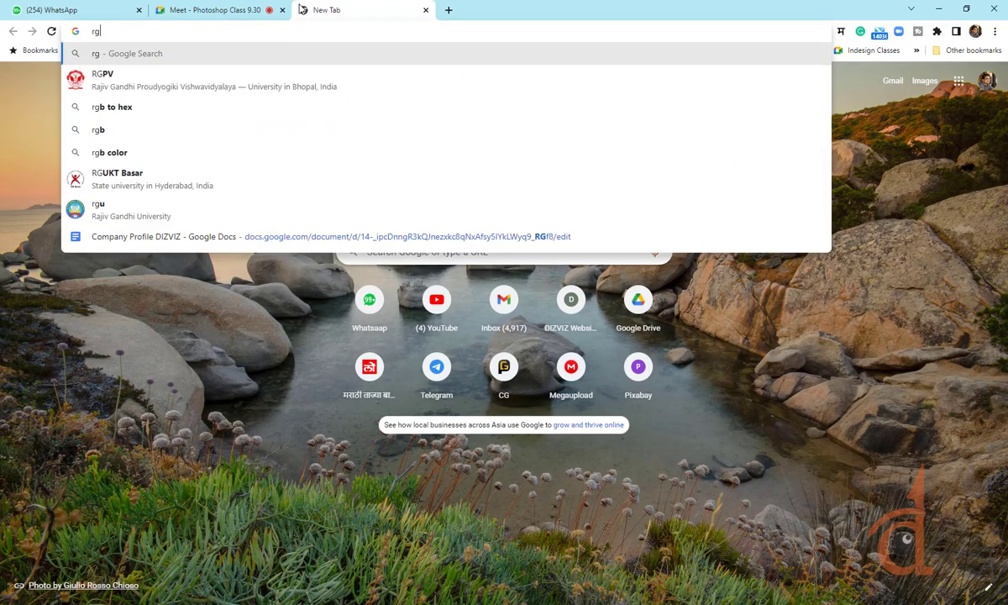
type("b")
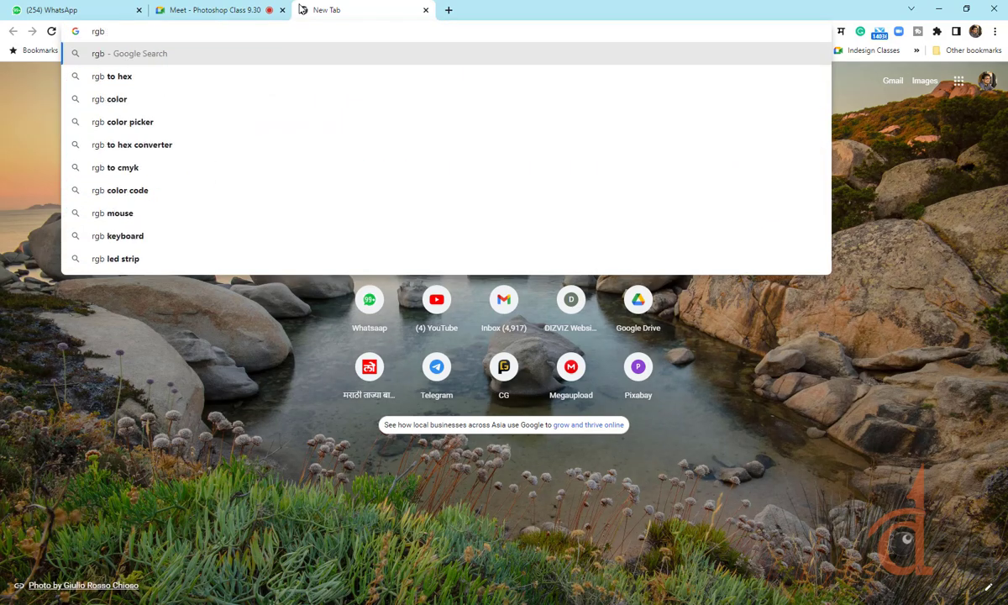
key("Down")
key("Down")
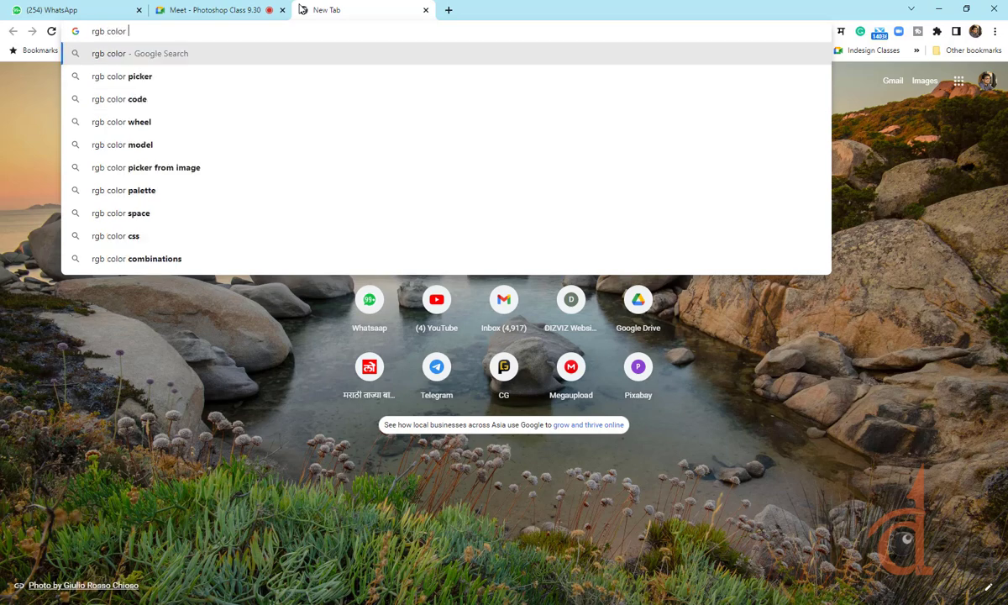
key("Down")
key("Down")
key("Down")
key("Return")
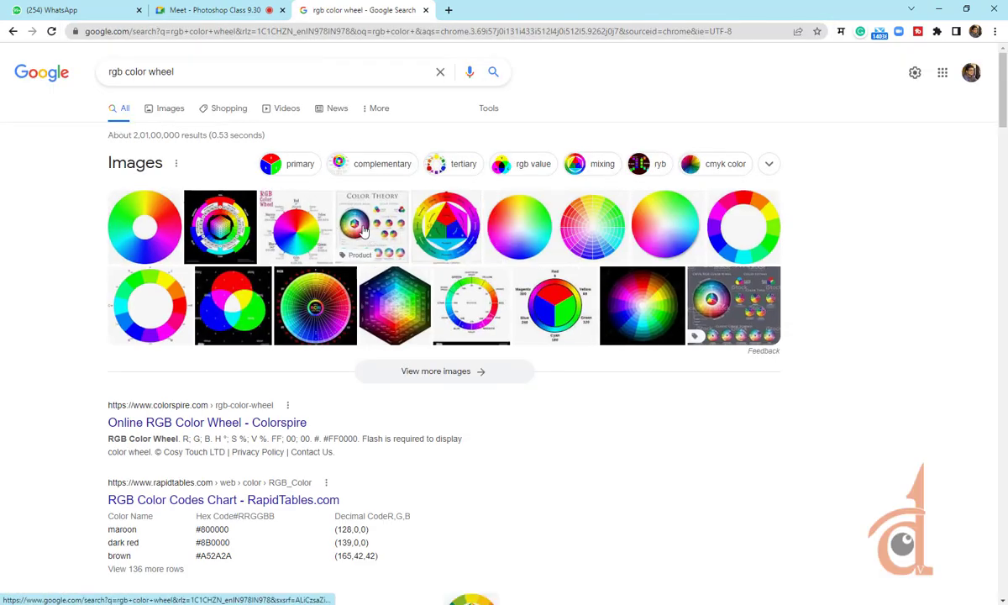
Open the labelled RGB Color Wheel image from the results to examine its color values, and return to Photoshop
left_click(269, 220)
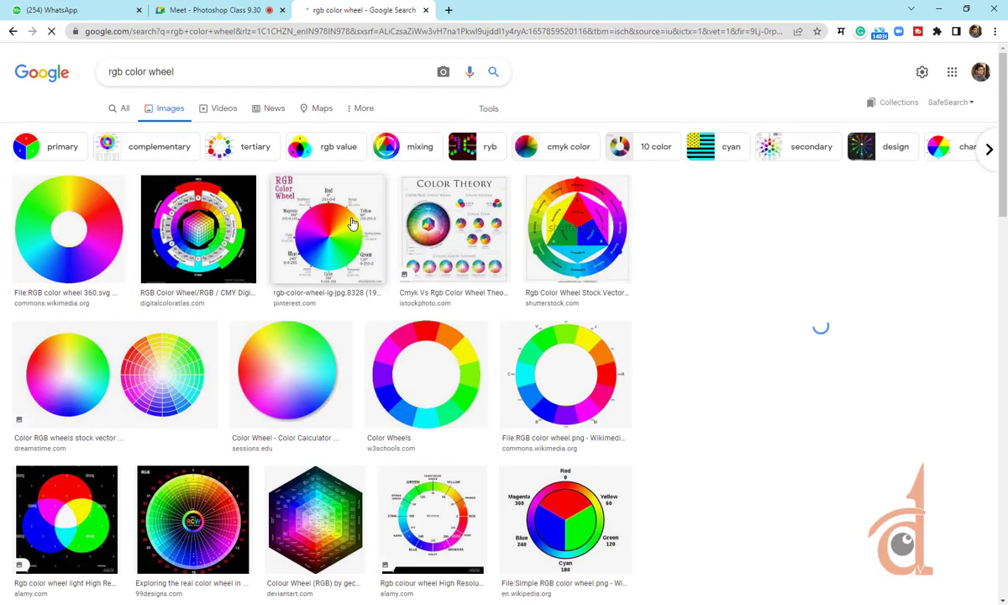
left_click(346, 222)
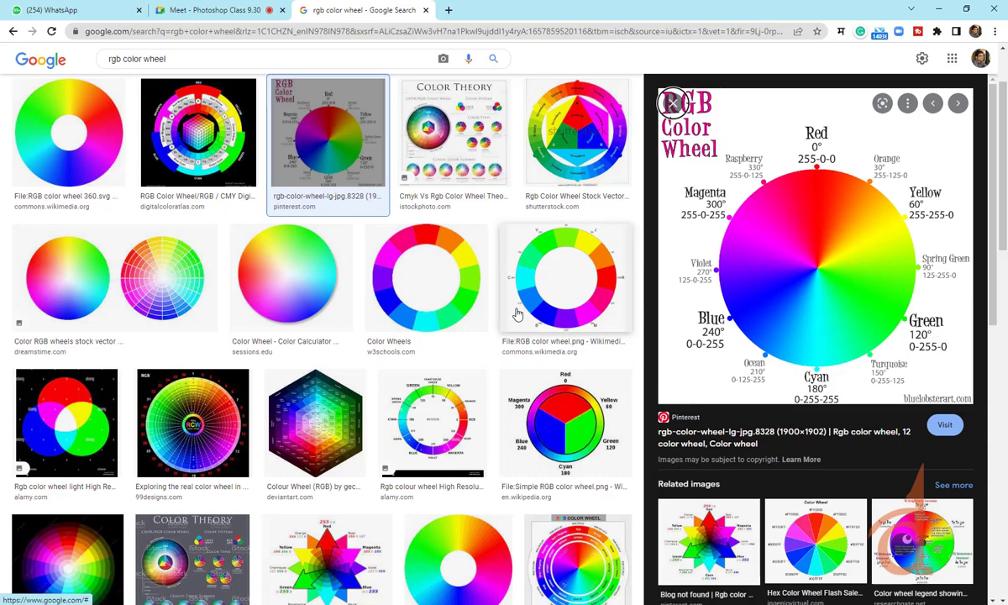
key("alt+Tab")
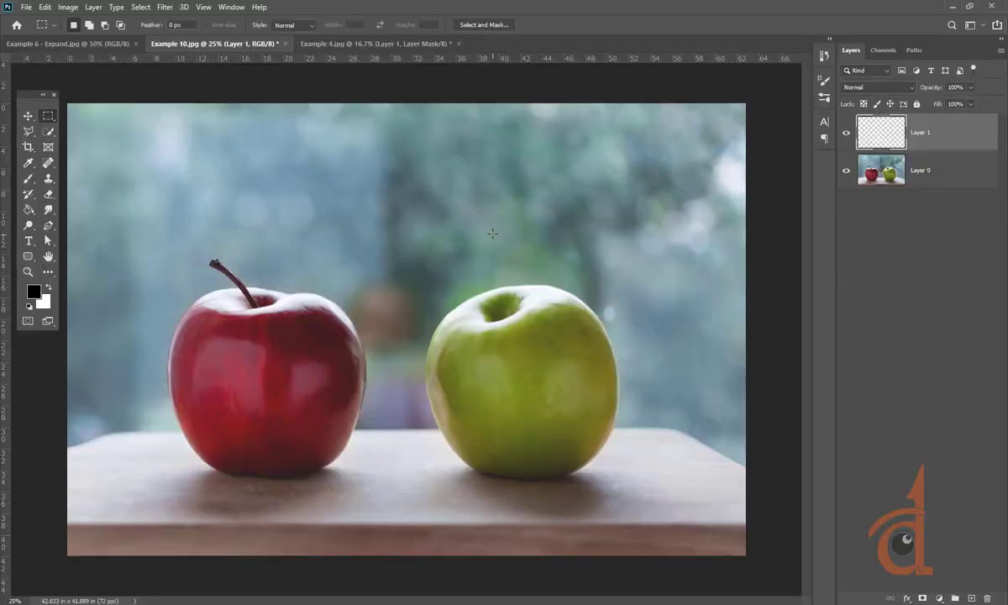
In Example 4.jpg, hide the Background and Layer 1, and add an empty layer on top
left_click(340, 48)
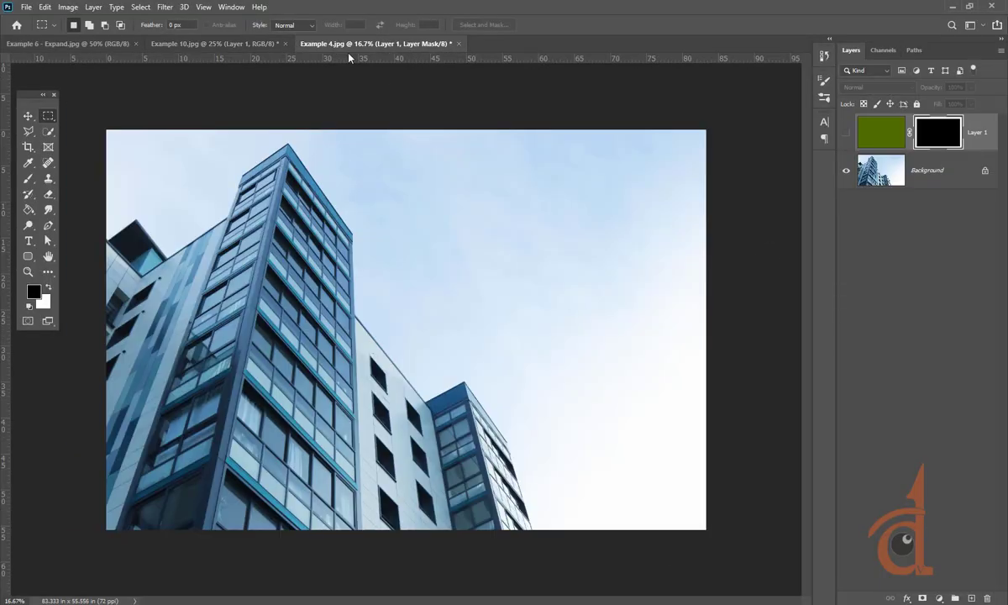
left_click(846, 132)
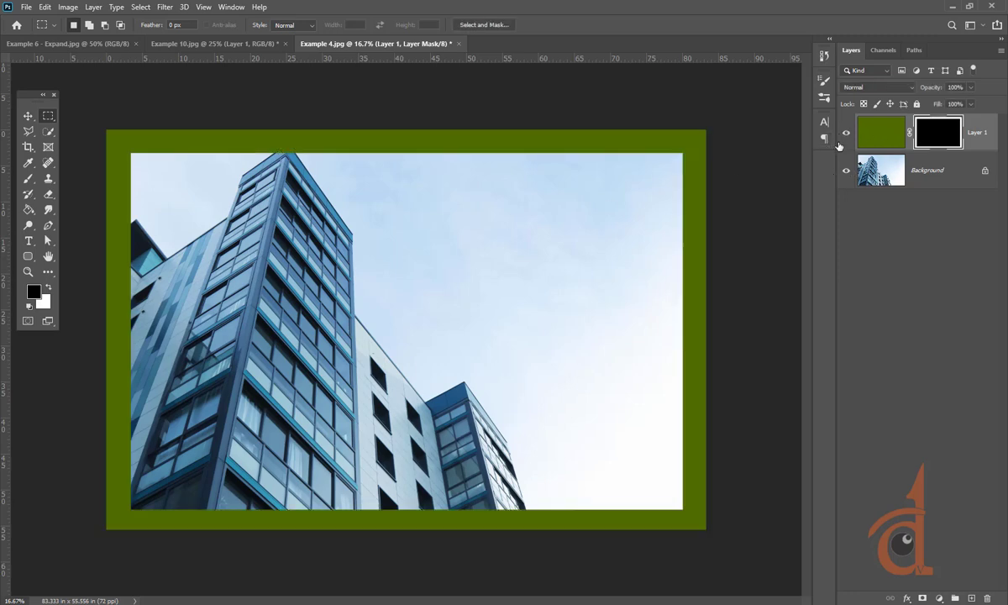
left_click(846, 170)
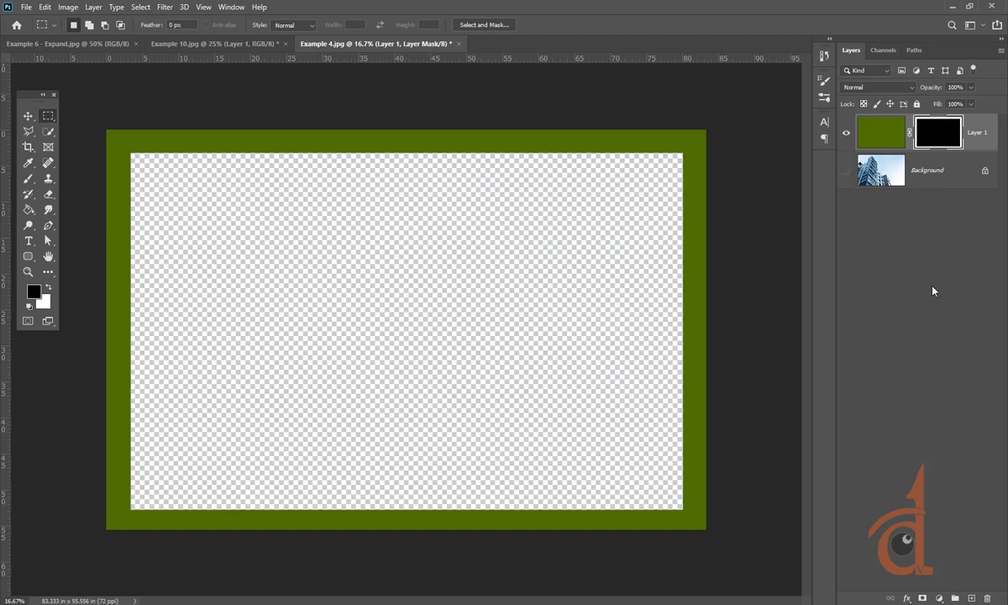
key("ctrl+shift+alt+n")
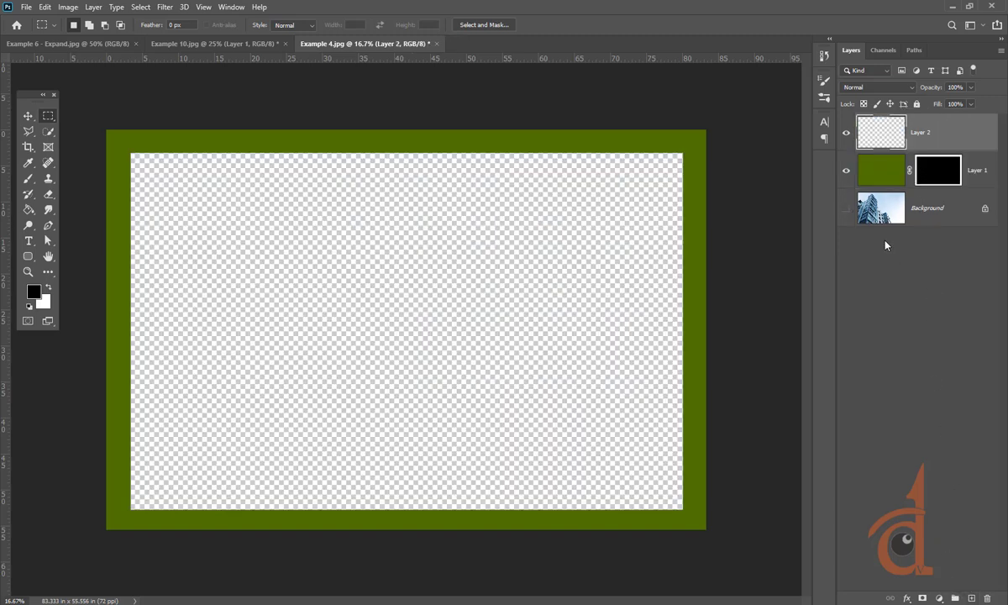
left_click(846, 170)
Set the foreground color to pure red with RGB values 255, 0, 0
left_click(35, 294)
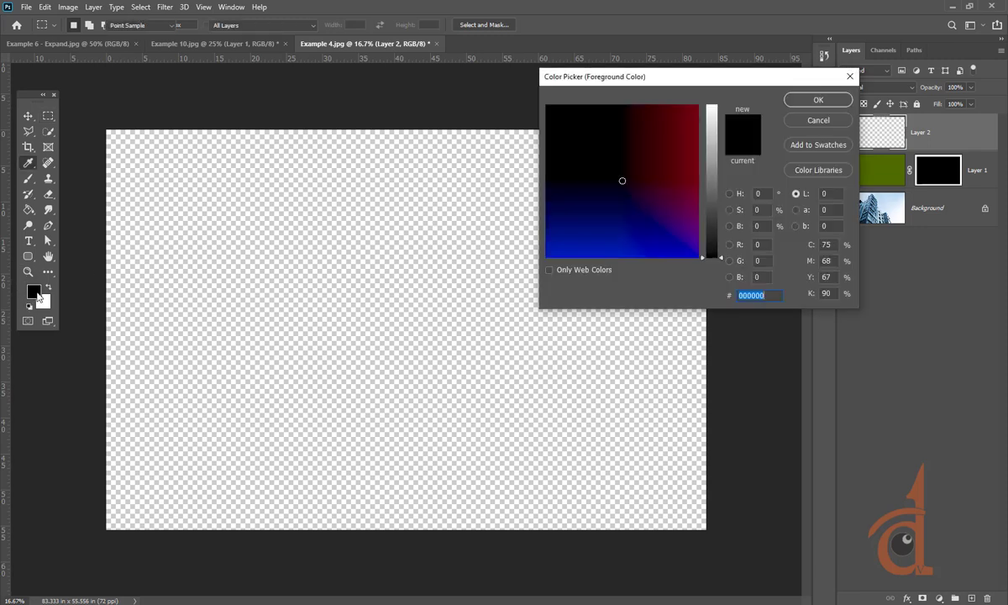
left_click(697, 105)
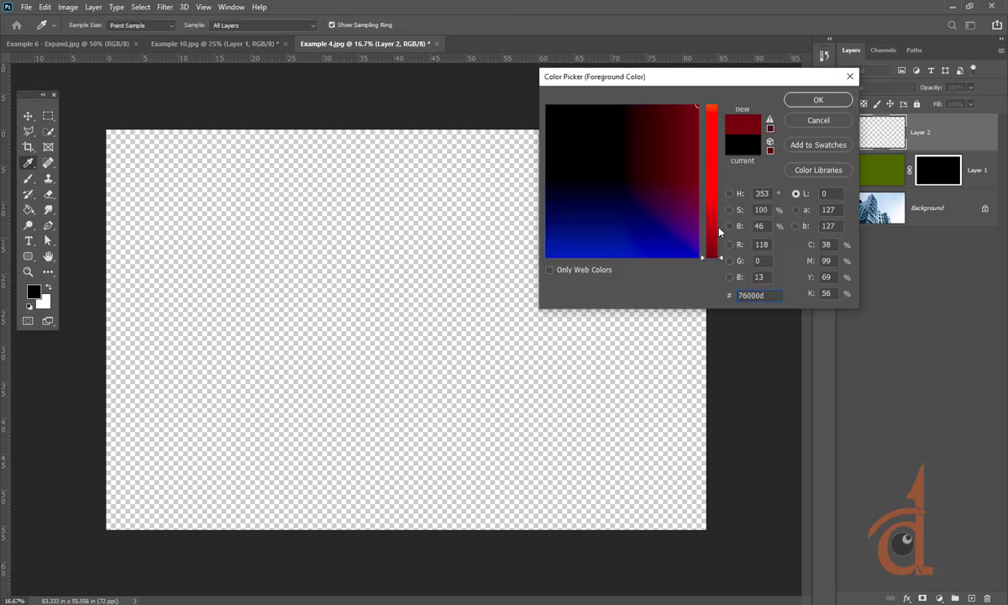
left_click_drag(719, 232, 710, 86)
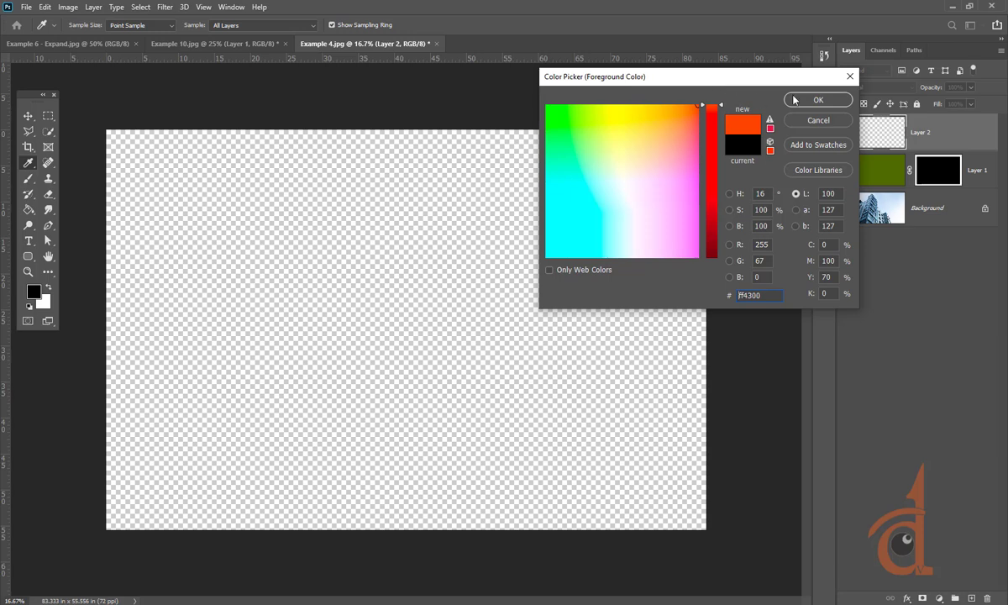
double_click(759, 261)
type("0")
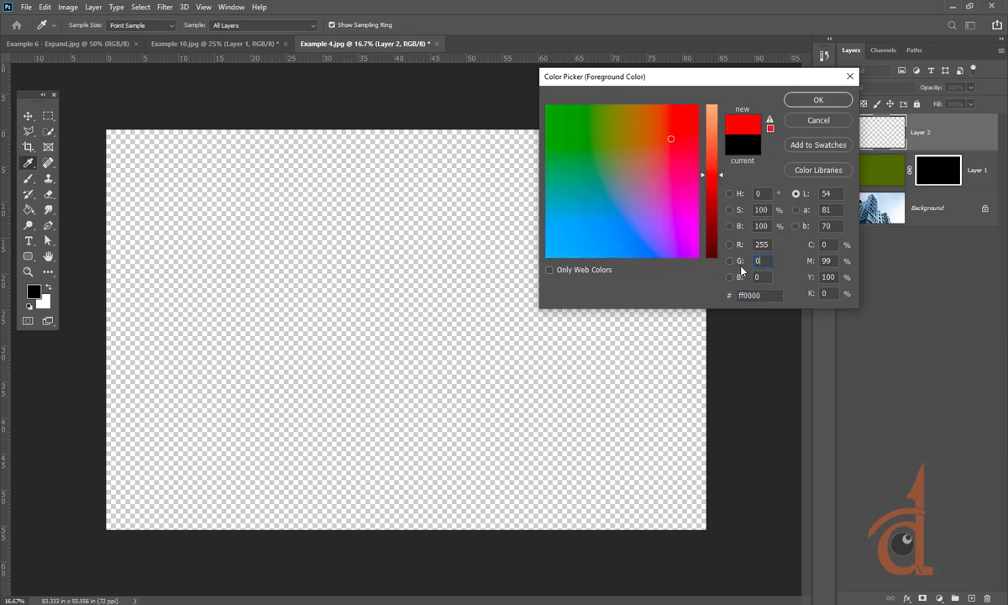
left_click(808, 101)
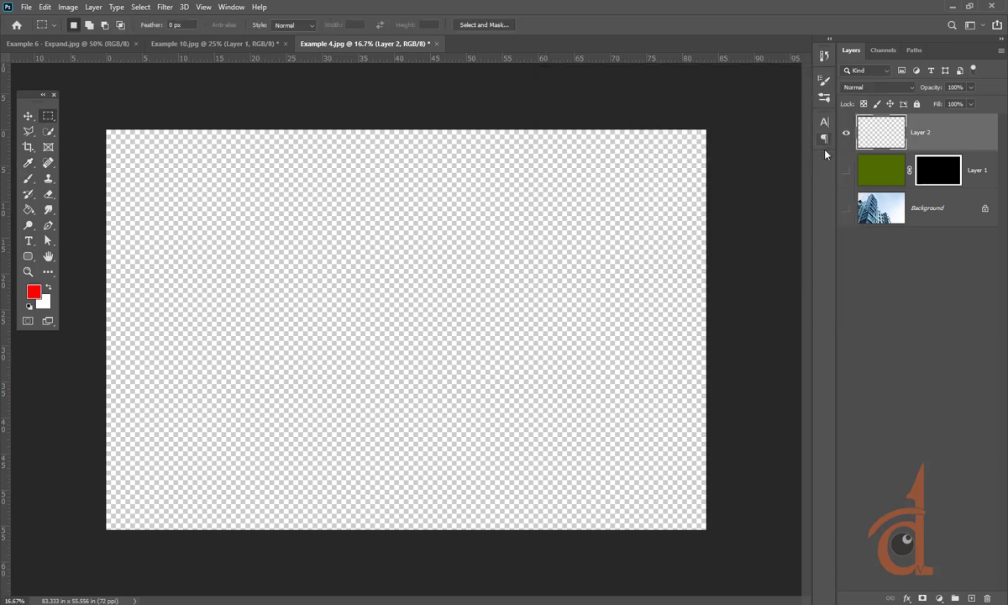
Fill Layer 2 with the red foreground color, and invert the layer twice to compare the two colors
key("alt+BackSpace")
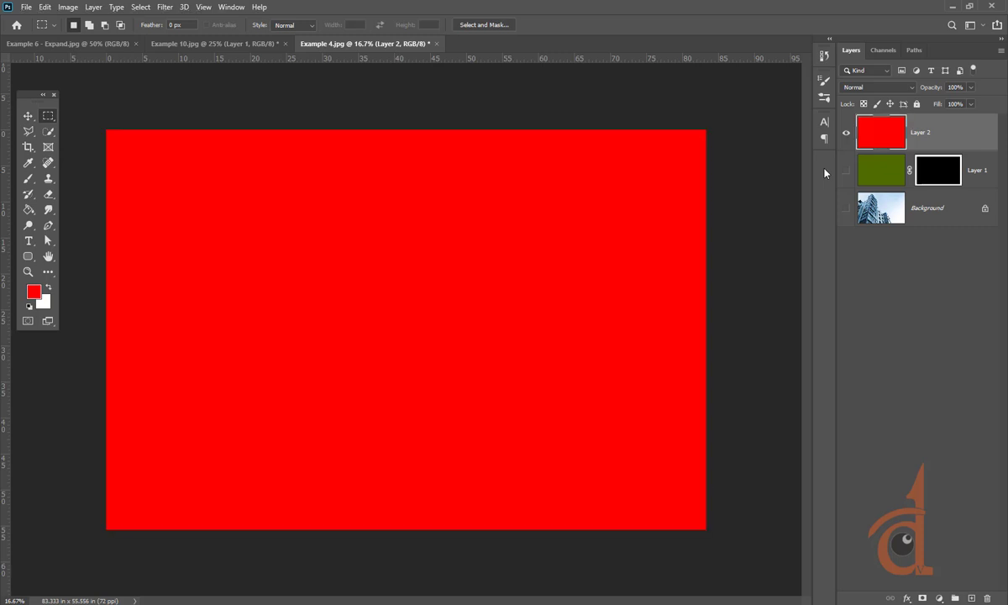
key("ctrl+i")
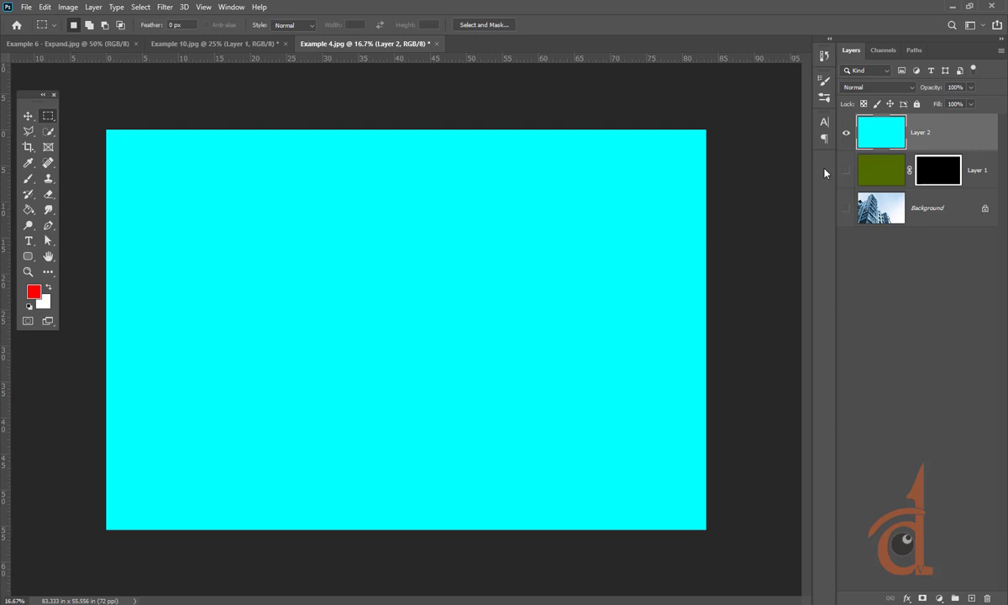
key("ctrl+i")
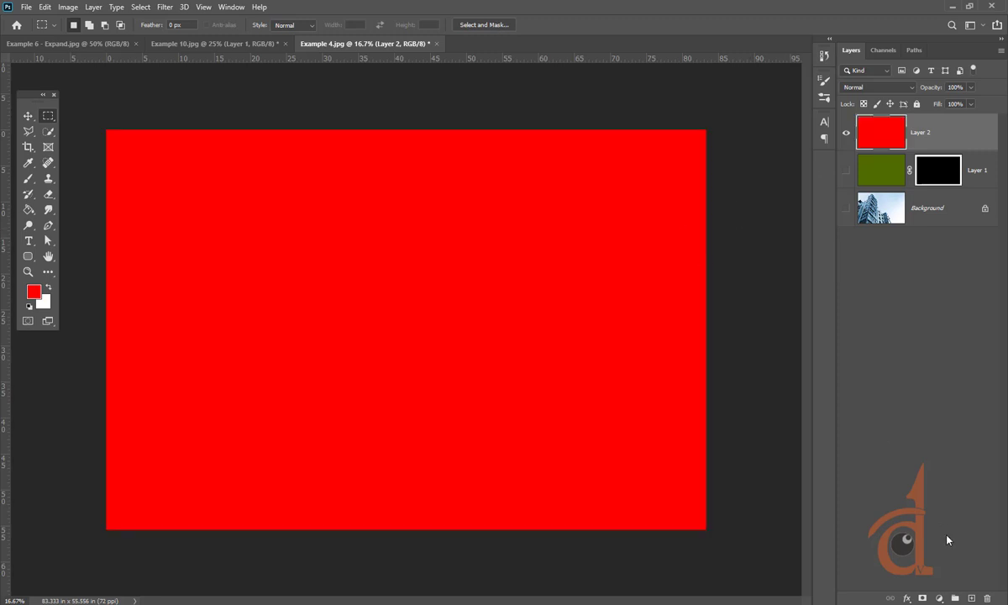
Fill a new layer above Layer 2 with pure green, hex 00ff00, and invert it twice to compare the colors
left_click(971, 599)
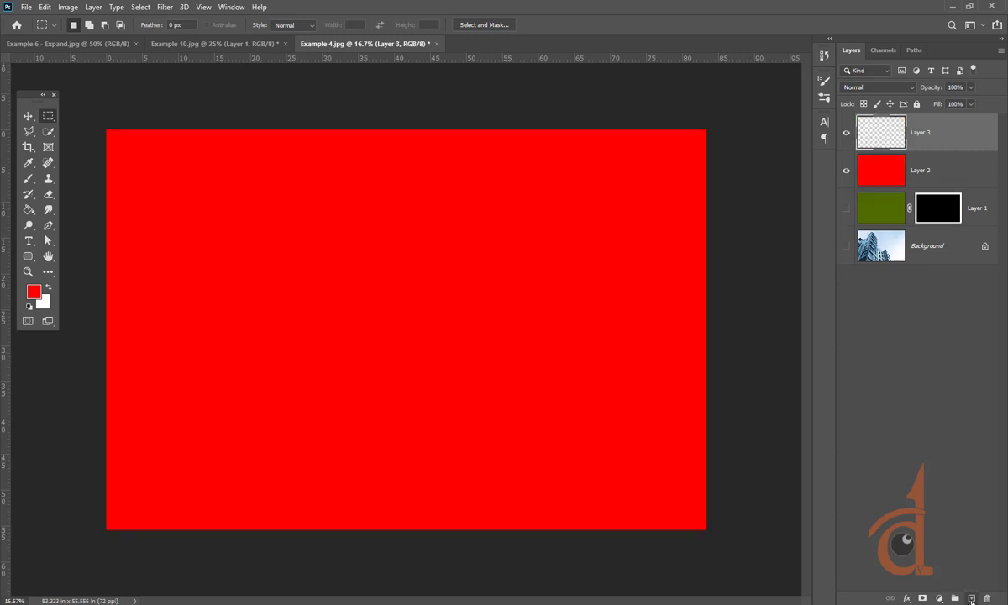
left_click(33, 290)
type("00ff00")
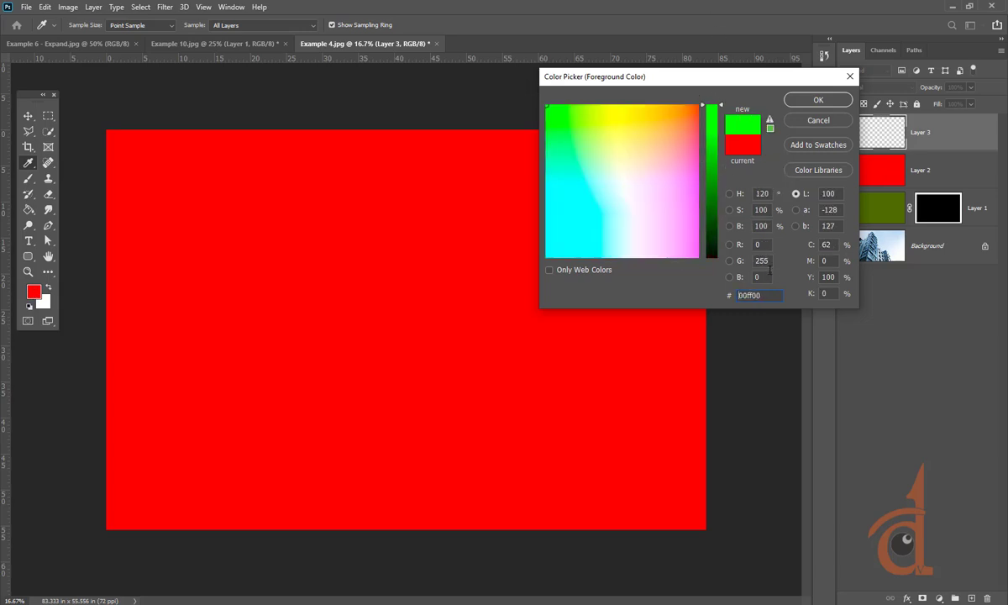
left_click(811, 100)
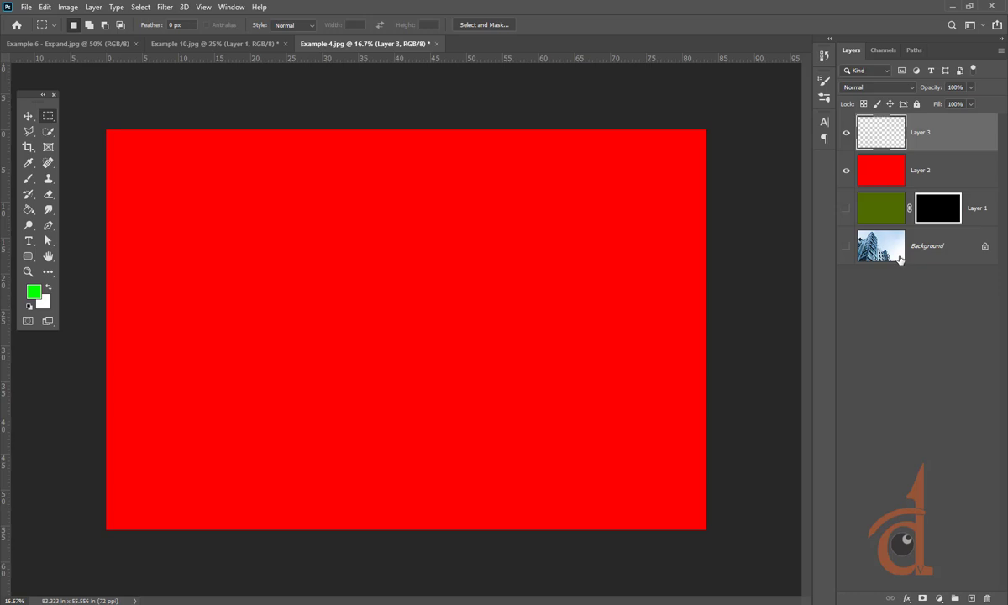
key("alt+BackSpace")
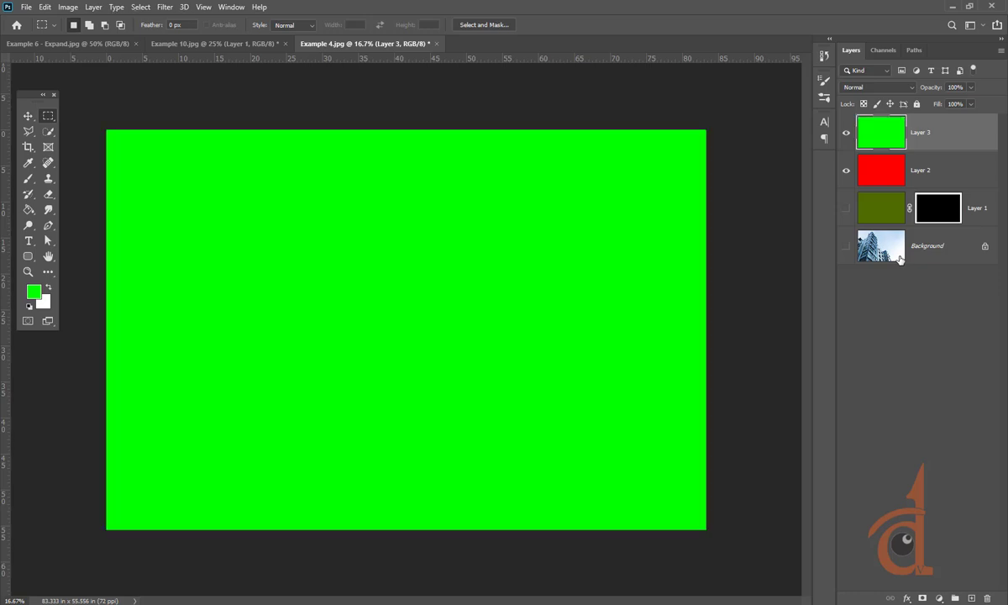
key("ctrl+i")
key("ctrl+i")
Add an empty layer above the green layer and open the foreground color for editing
key("ctrl+shift+alt+n")
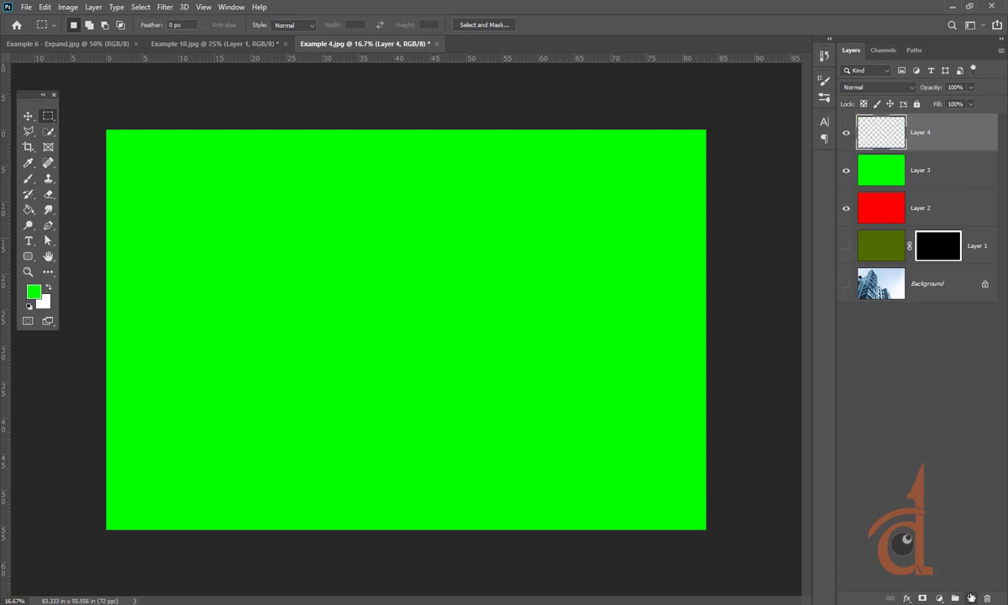
left_click(34, 290)
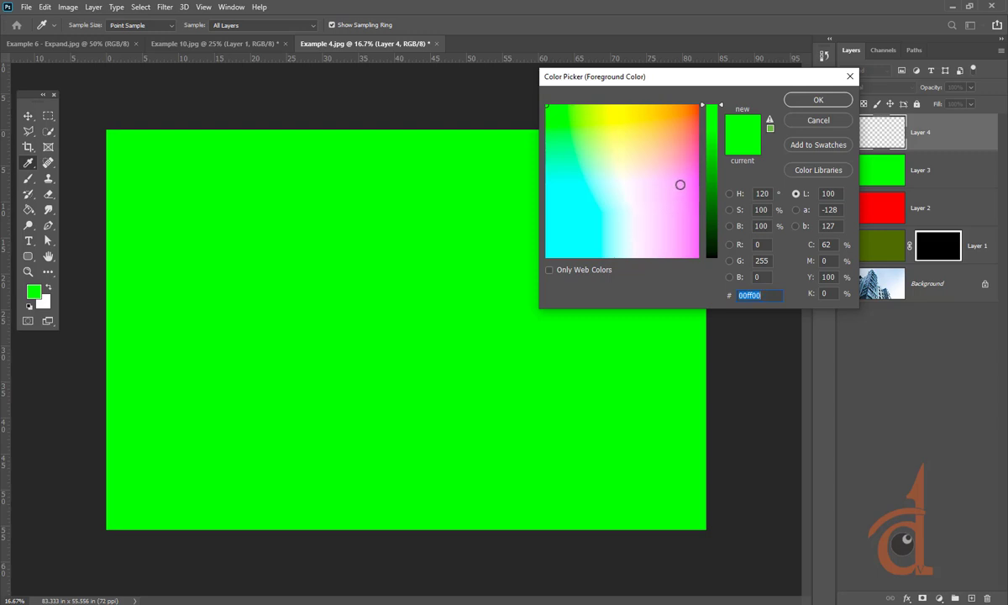
Try mixing a blue foreground color by sampling shades and lightness and entering green 0 and blue 255
left_click_drag(685, 200, 546, 258)
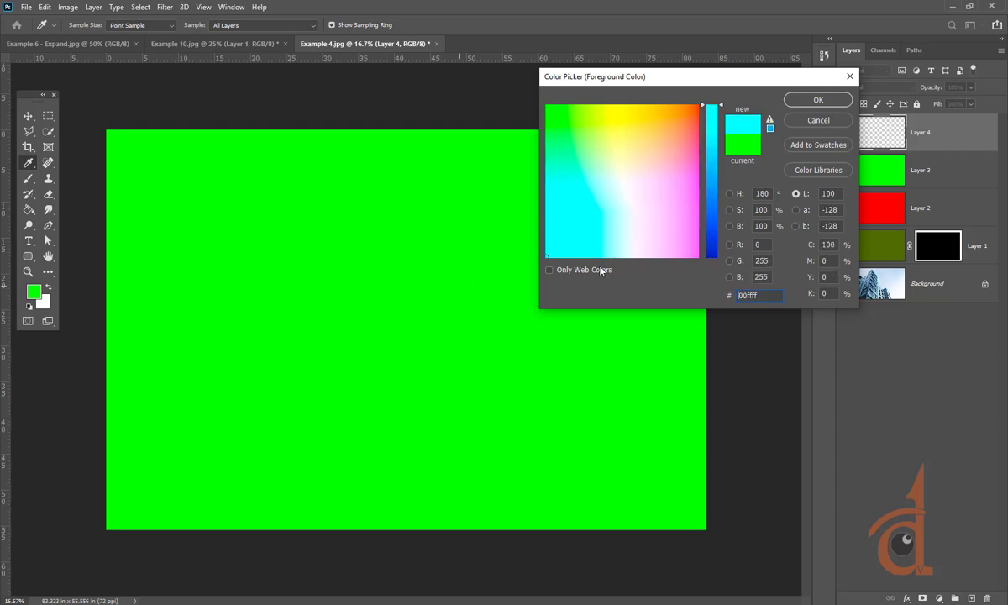
left_click_drag(709, 223, 711, 277)
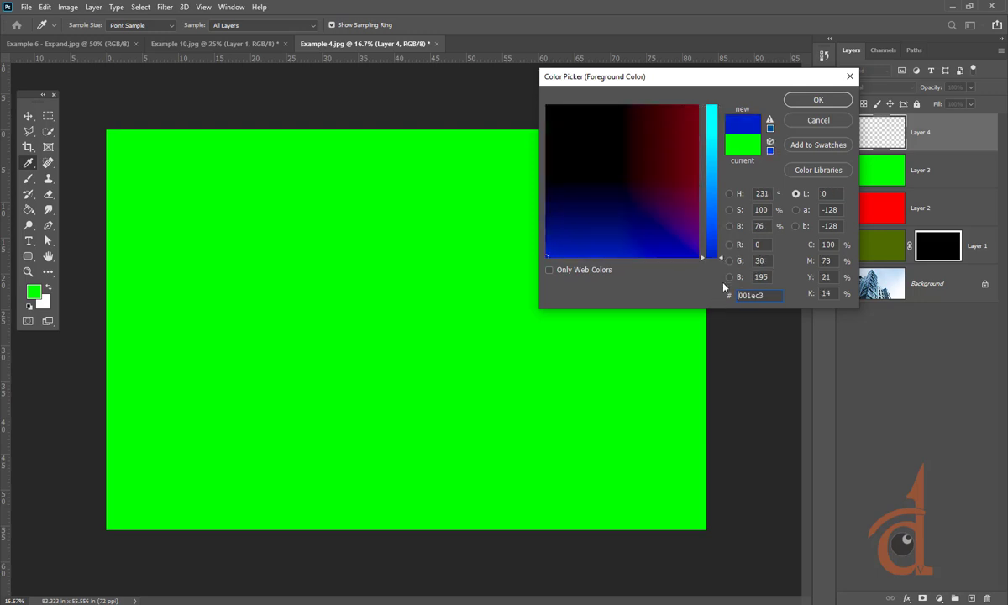
left_click(767, 262)
type("1")
type("0")
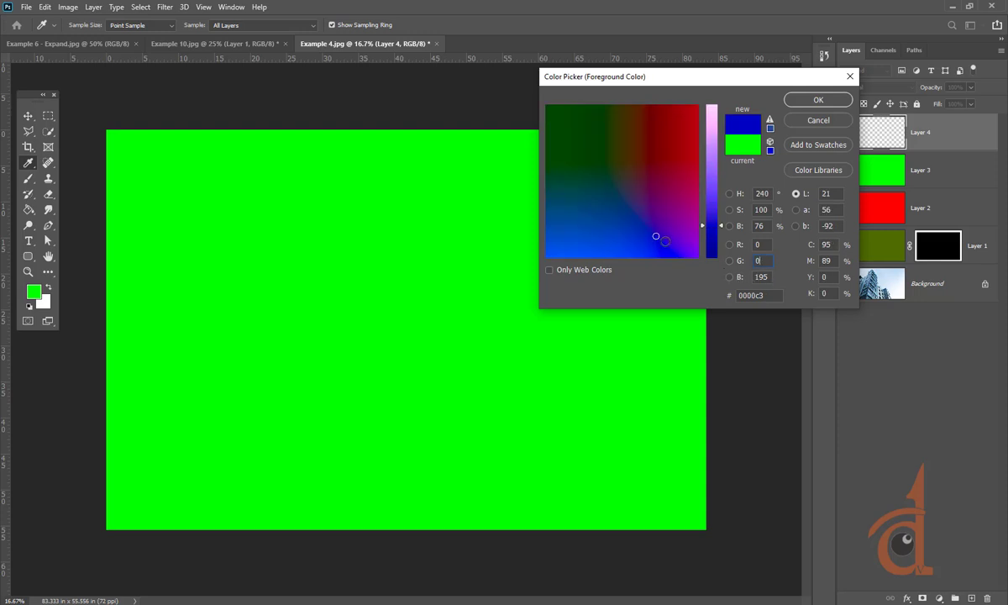
left_click_drag(665, 239, 493, 275)
left_click_drag(708, 238, 716, 295)
type("0")
key("Tab")
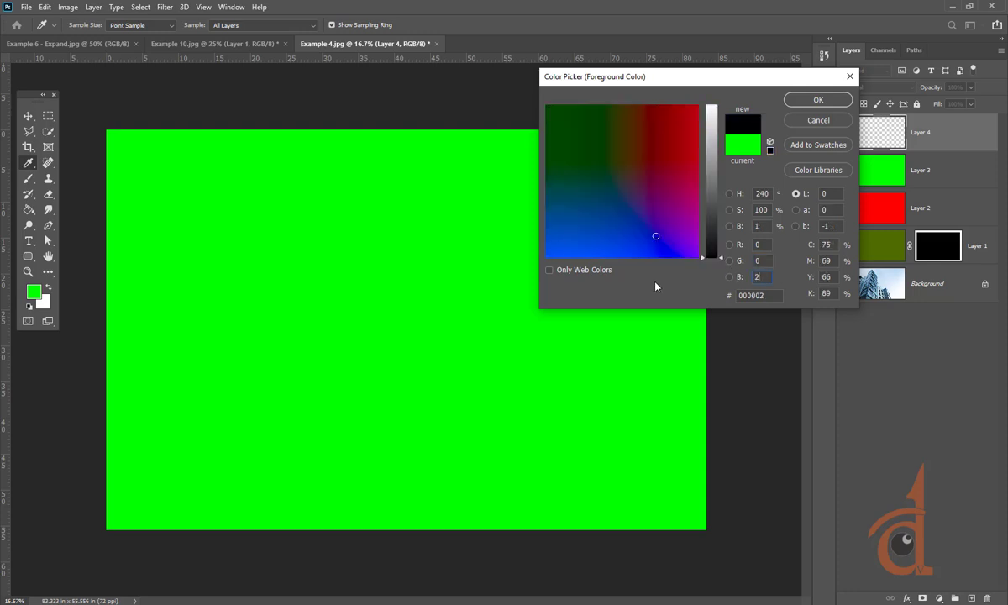
type("255")
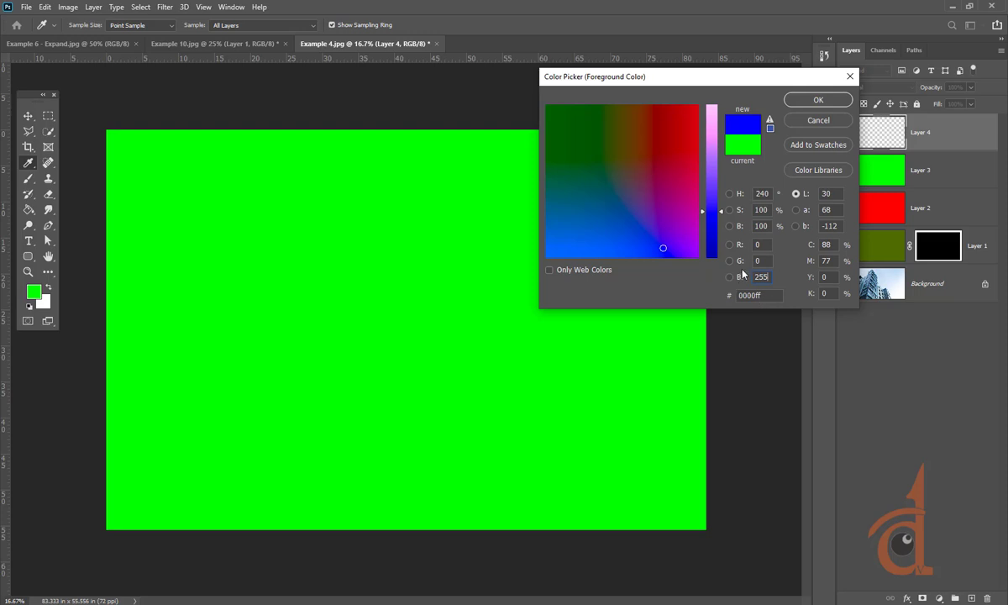
left_click_drag(713, 212, 712, 258)
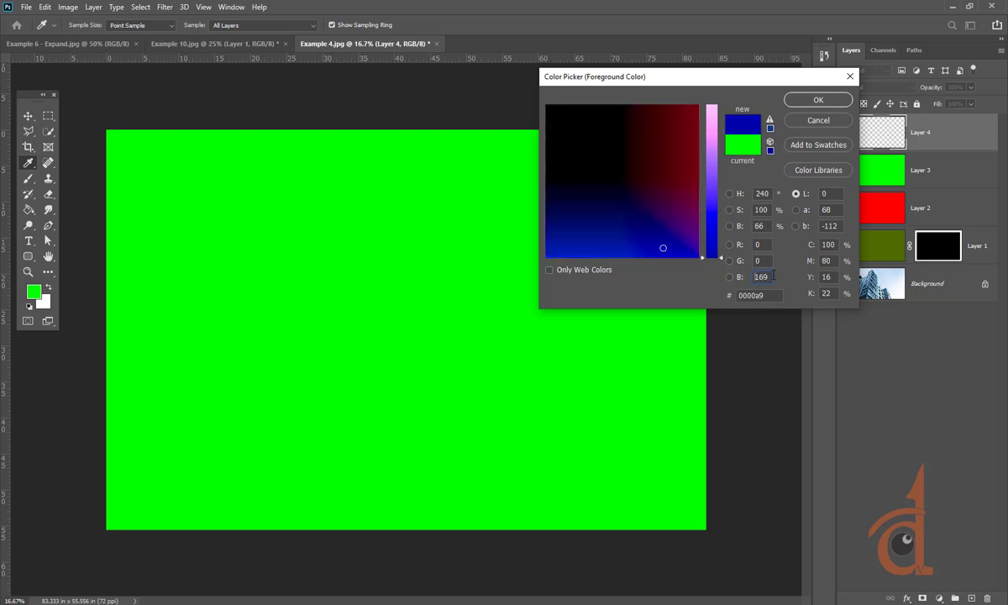
mouse_move(631, 245)
left_mouse_down()
mouse_move(707, 268)
mouse_move(337, 318)
left_mouse_up()
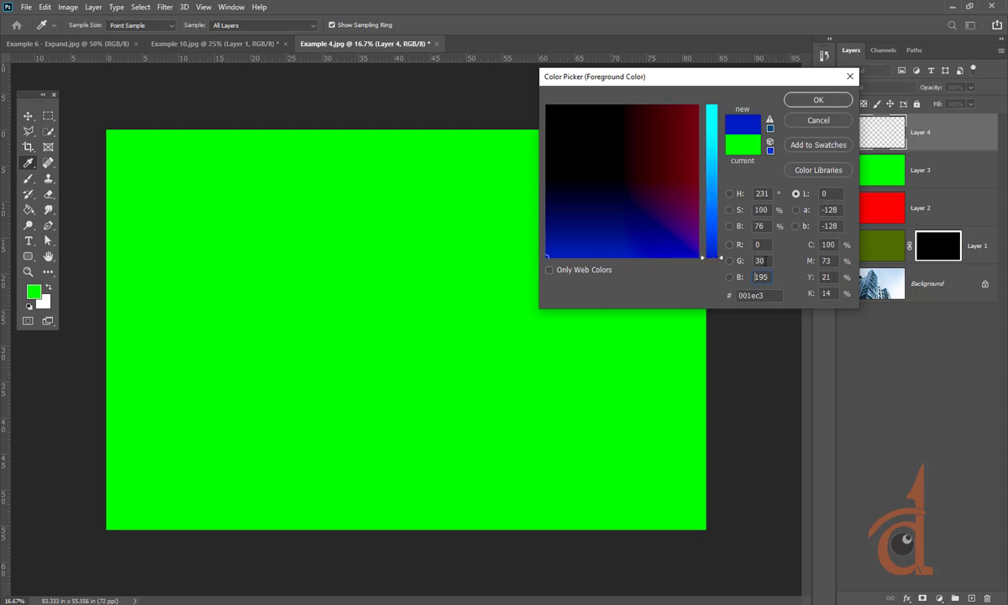
Set the foreground color to pure blue with RGB values 0, 0, 255
key("BackSpace")
key("BackSpace")
type("0")
key("Tab")
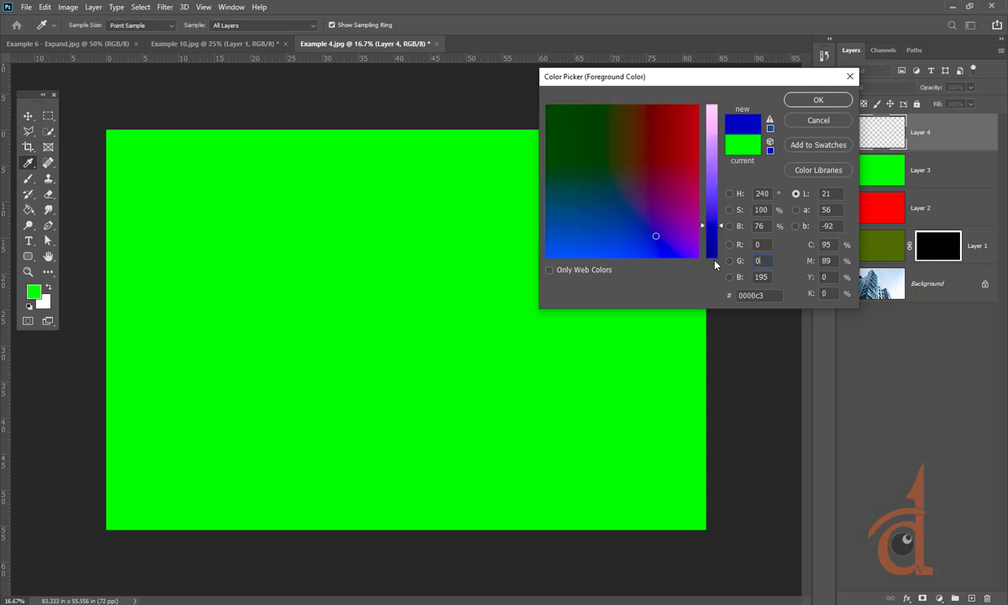
type("255")
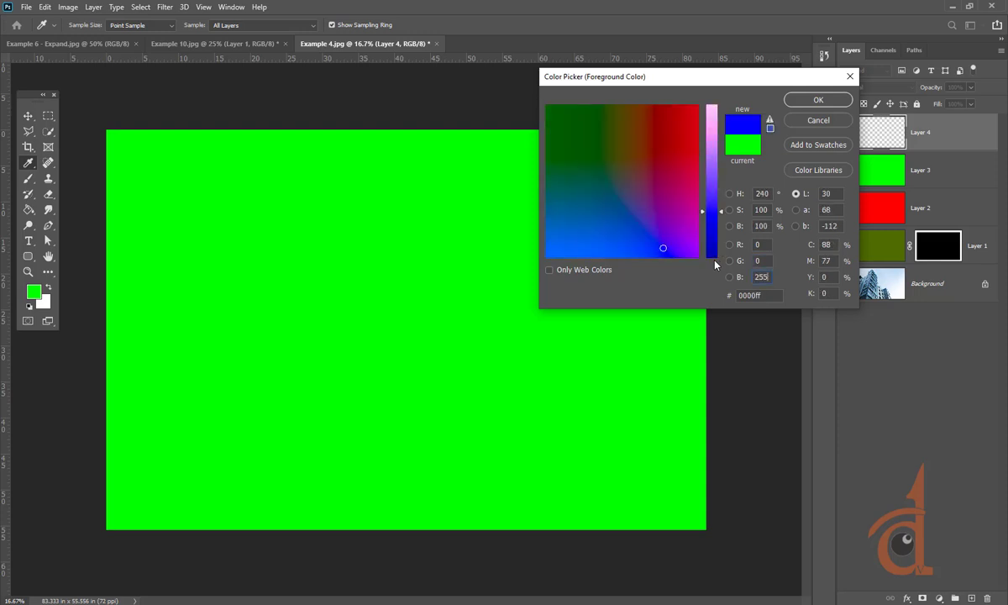
left_click(820, 101)
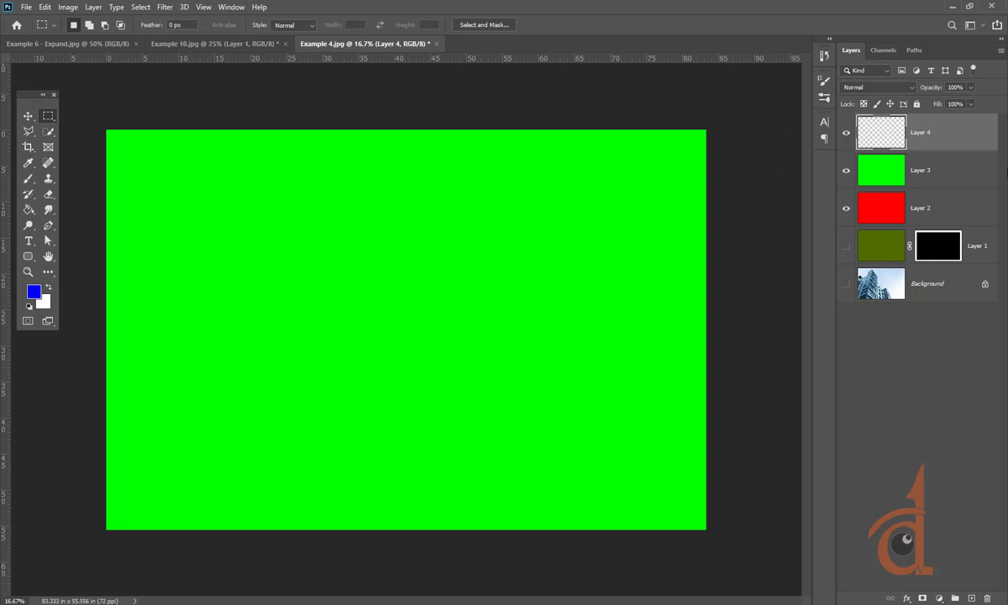
Fill Layer 4 with the blue foreground color, and invert the layer twice to compare the two colors
key("alt+BackSpace")
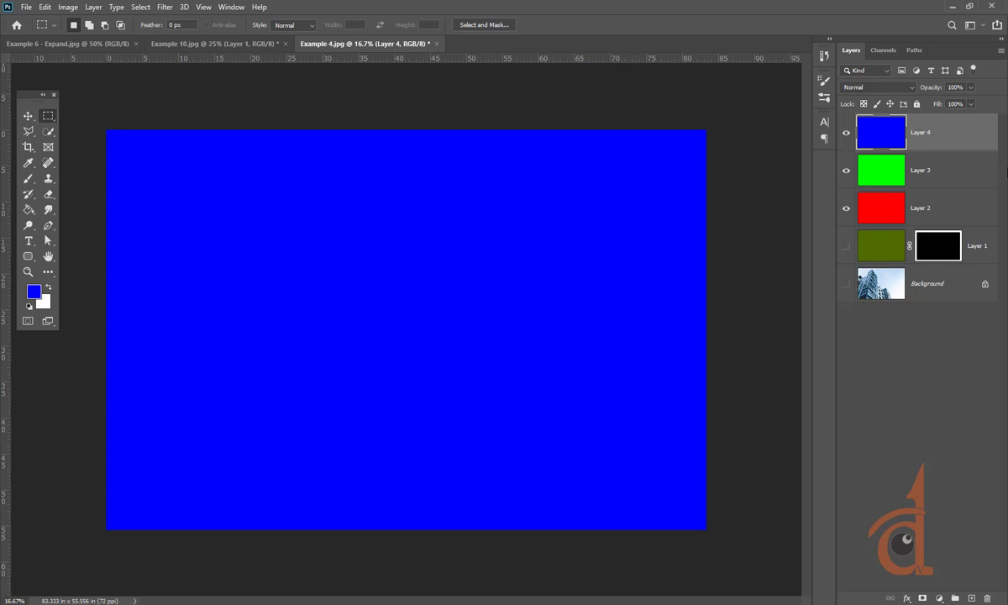
key("ctrl+i")
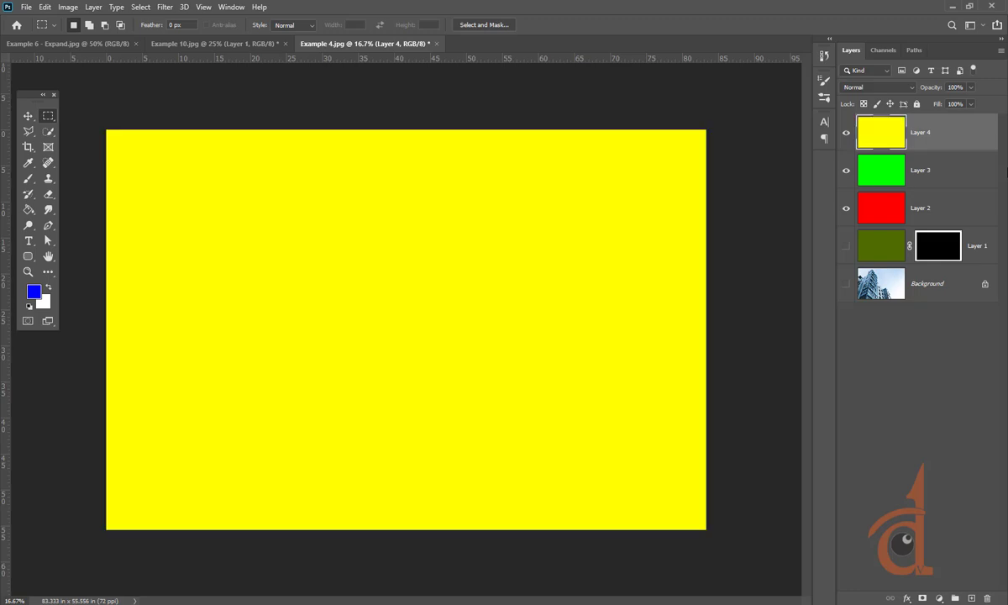
key("ctrl+i")
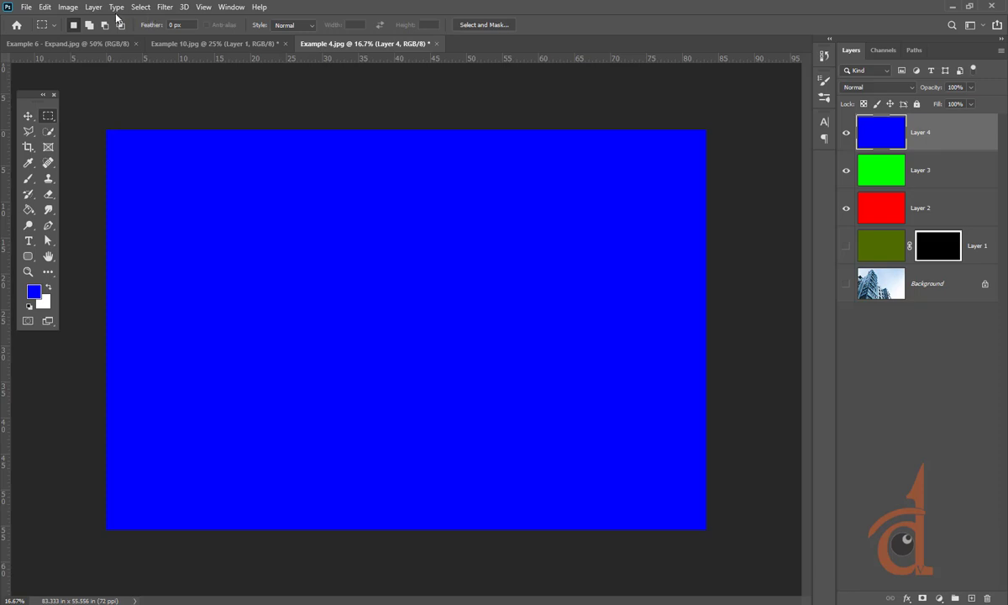
Locate the Invert command and its shortcut among the image adjustments without applying it
left_click(93, 8)
mouse_move(119, 10)
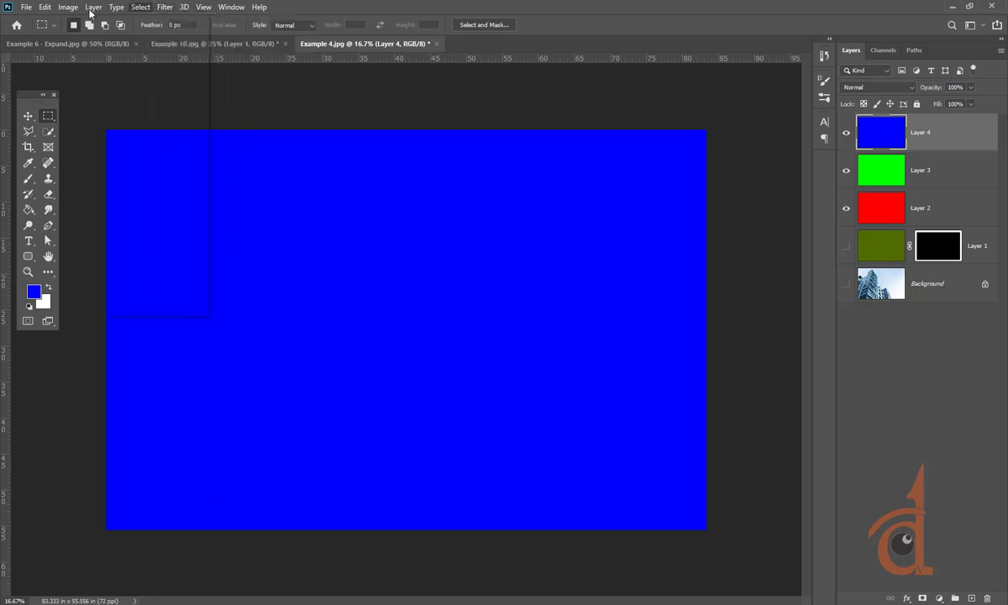
mouse_move(72, 12)
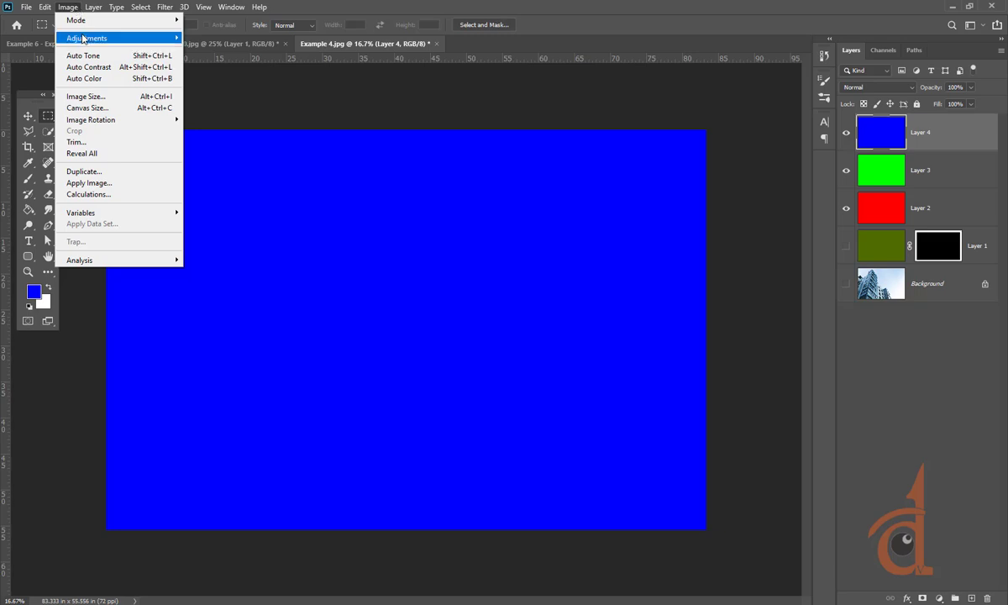
mouse_move(84, 38)
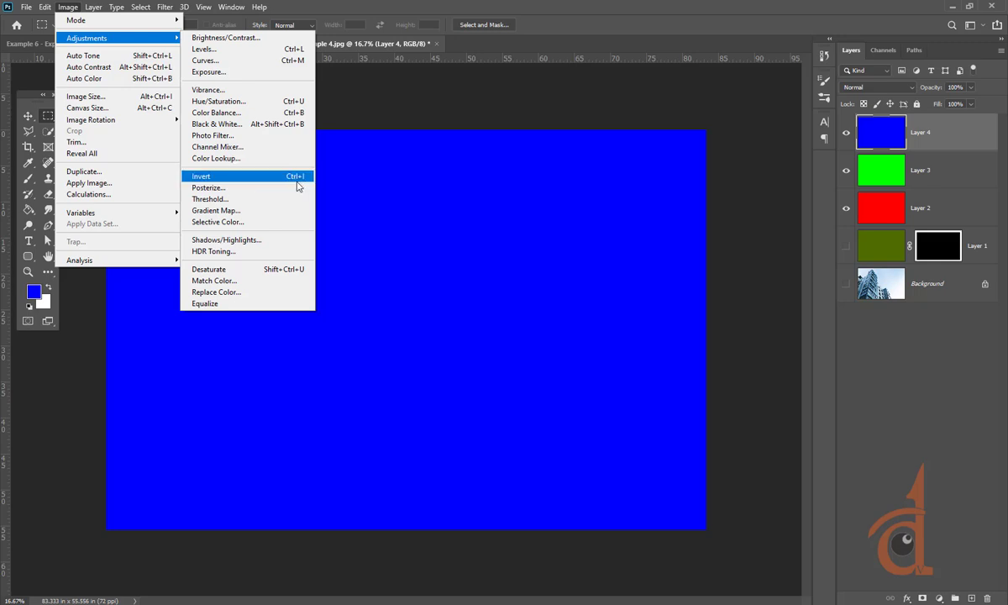
left_click(586, 60)
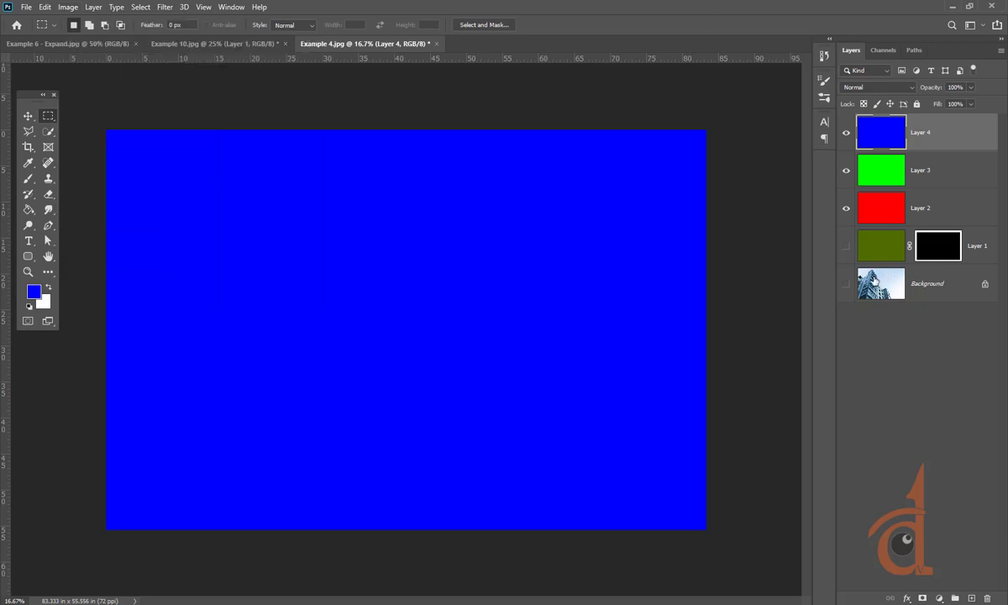
Invert the colors of the blue Layer 4, the green Layer 3 and the red Layer 2
key("ctrl+i")
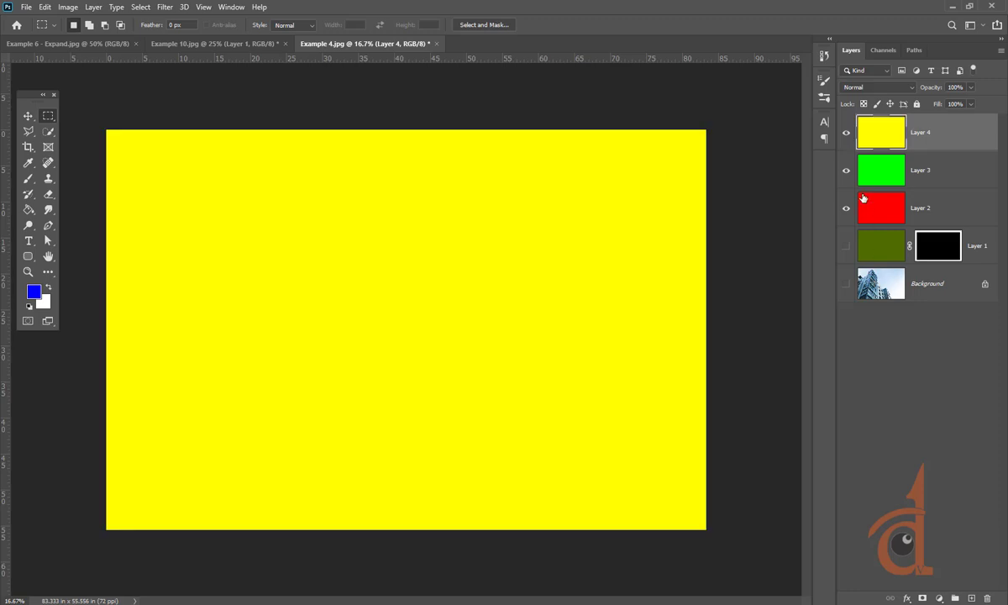
left_click(880, 177)
key("ctrl+i")
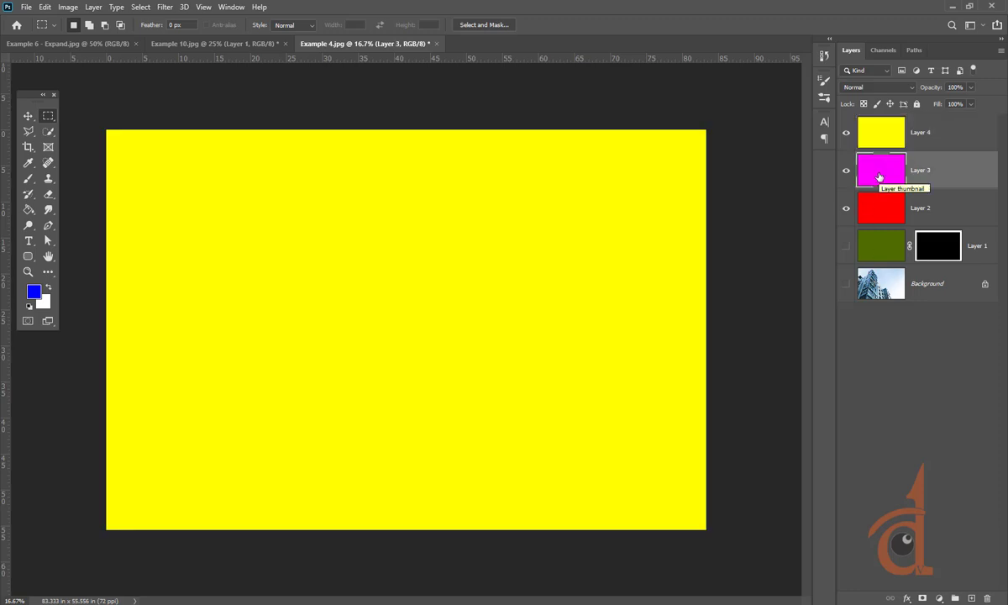
left_click(871, 221)
key("ctrl+i")
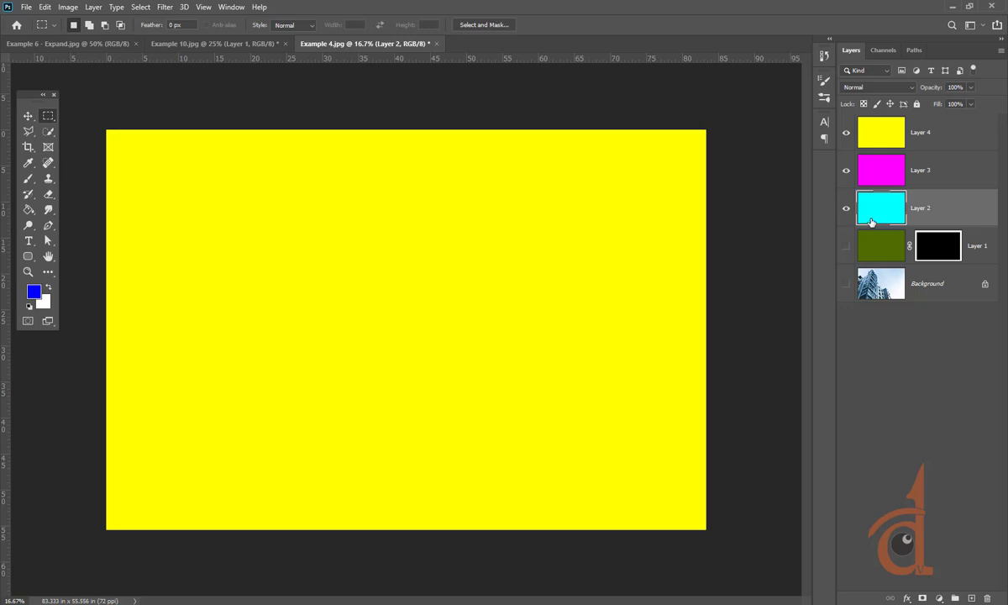
Hide Layers 4, 3 and 2, and select and show the Background layer
left_click(846, 132)
left_click(846, 170)
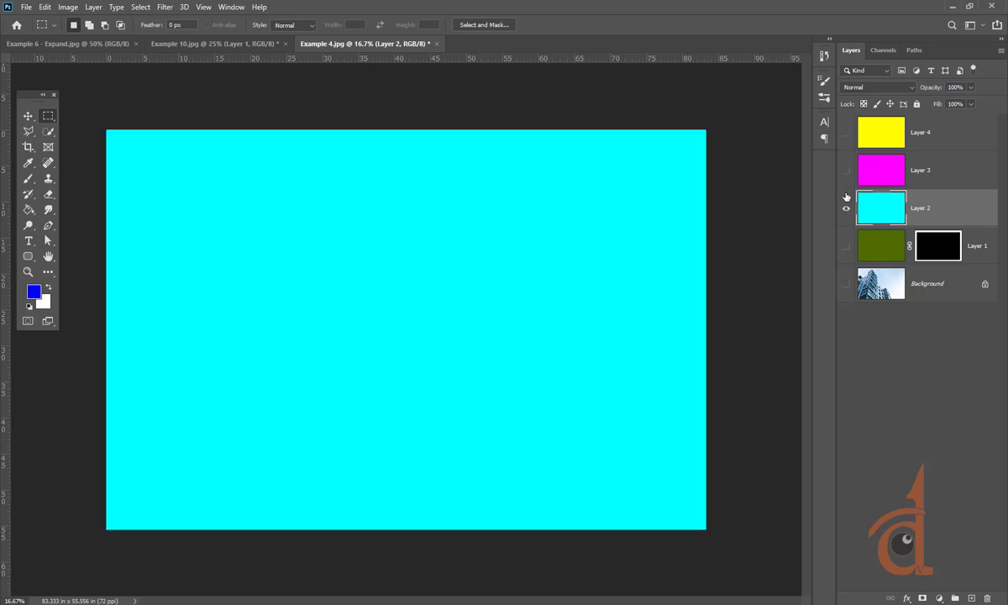
left_click(846, 208)
left_click(846, 207)
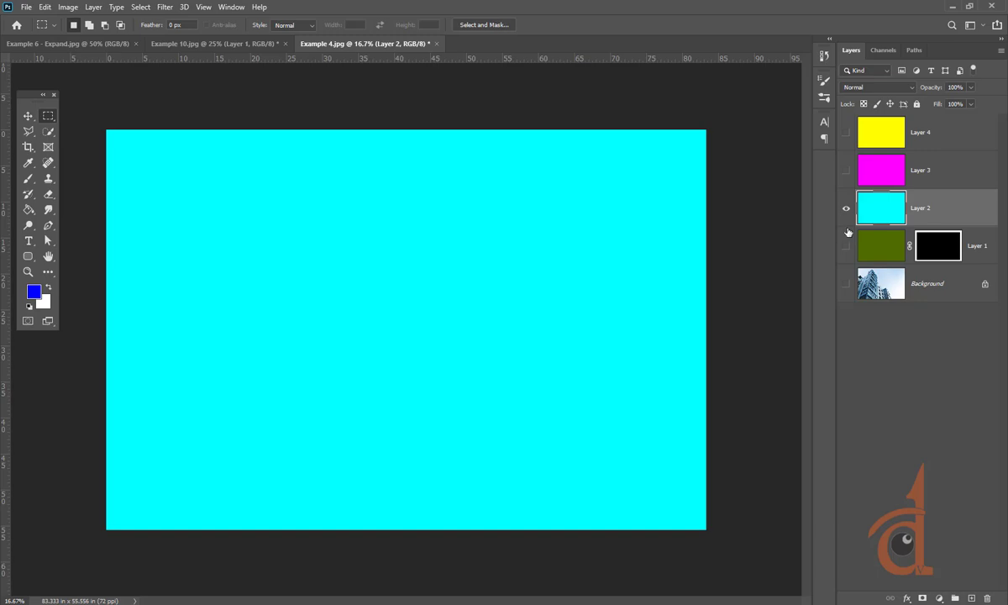
left_click(846, 209)
left_click(871, 283)
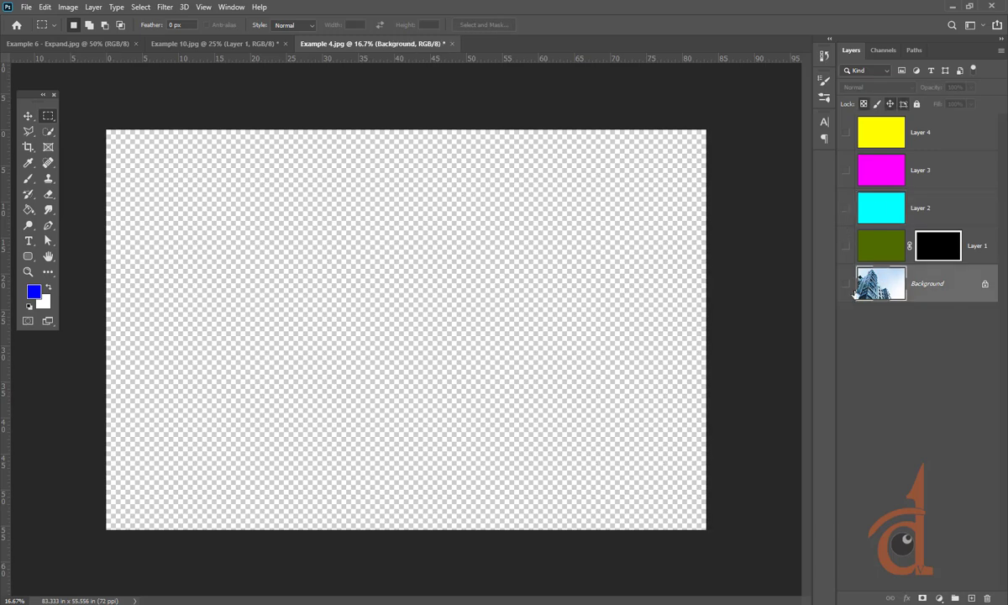
left_click(846, 284)
Invert the Background photo repeatedly to compare its negative with the original, ending on the original colors
key("ctrl+i")
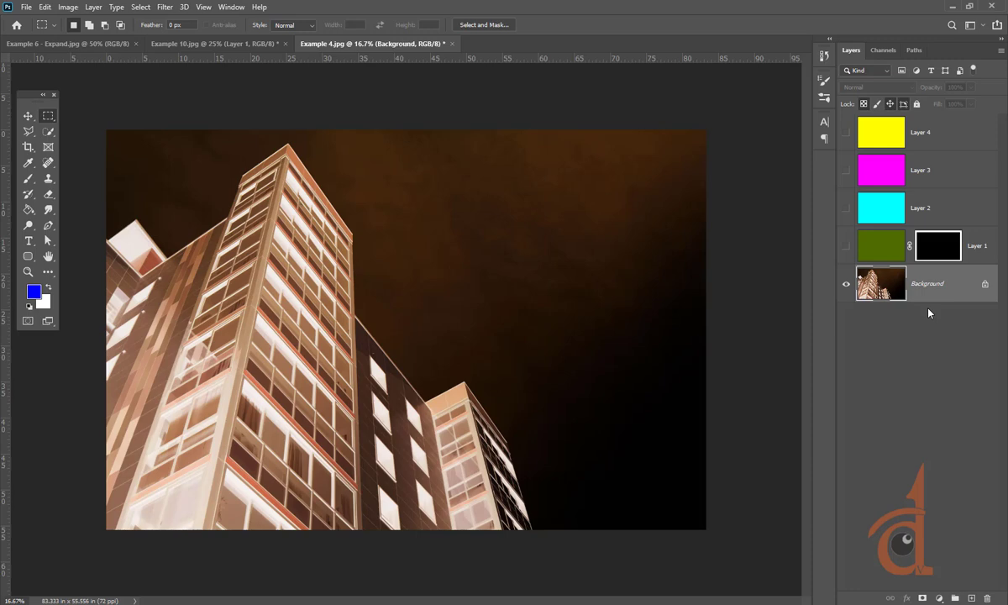
key("ctrl+i")
key("ctrl+i")
key("ctrl+i")
key("ctrl+i")
key("ctrl+i")
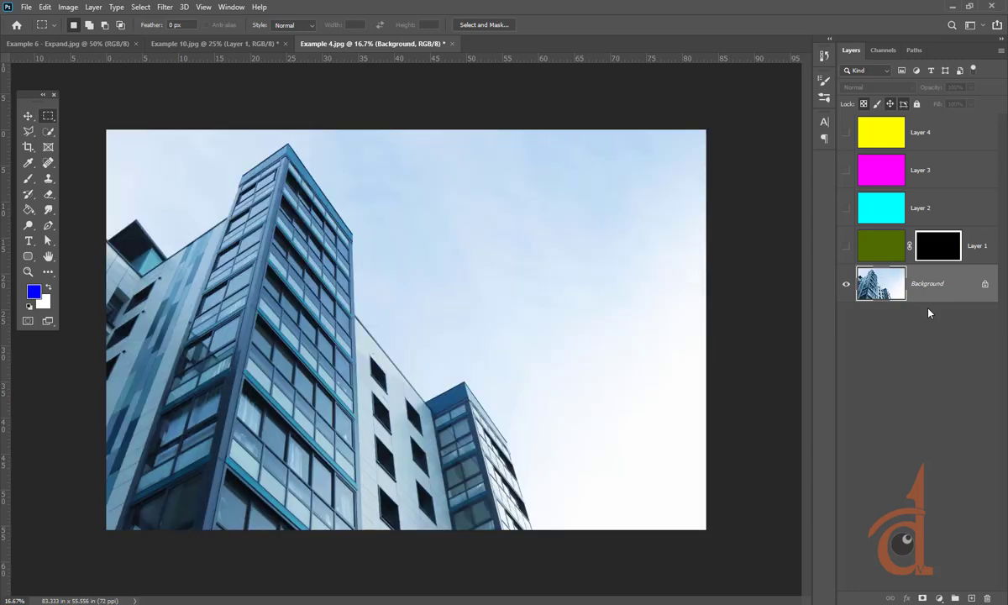
Invert the Background photo to examine the building's negative up close, and invert it back to its original colors
key("ctrl+plus")
key("ctrl+plus")
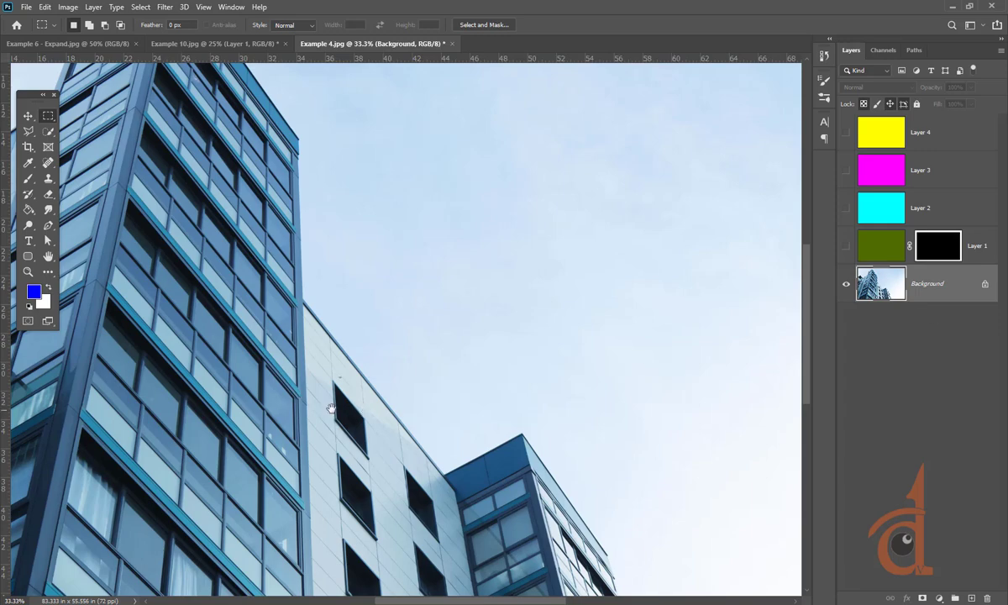
left_click_drag(186, 385, 435, 302)
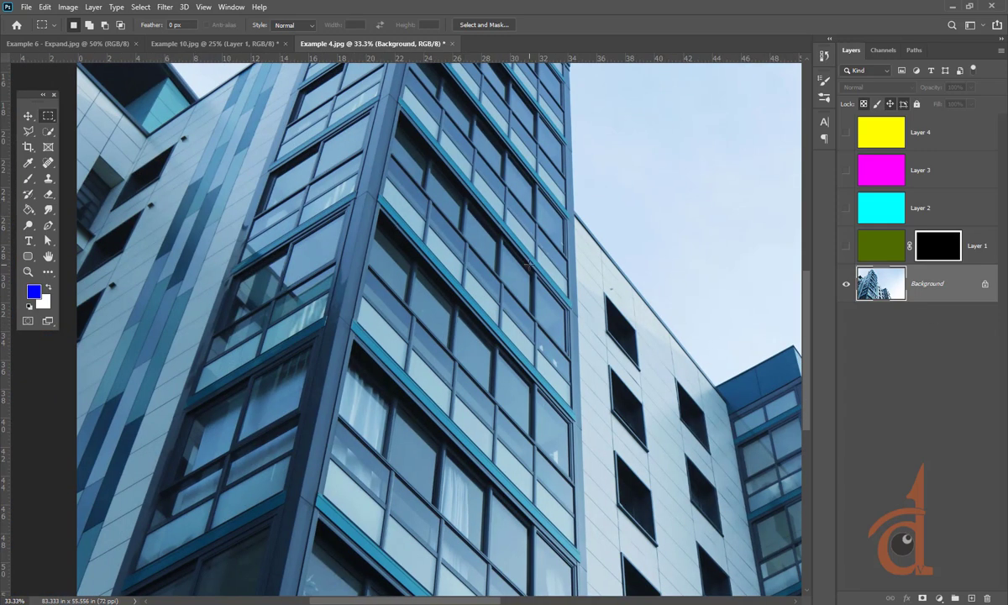
key("ctrl+i")
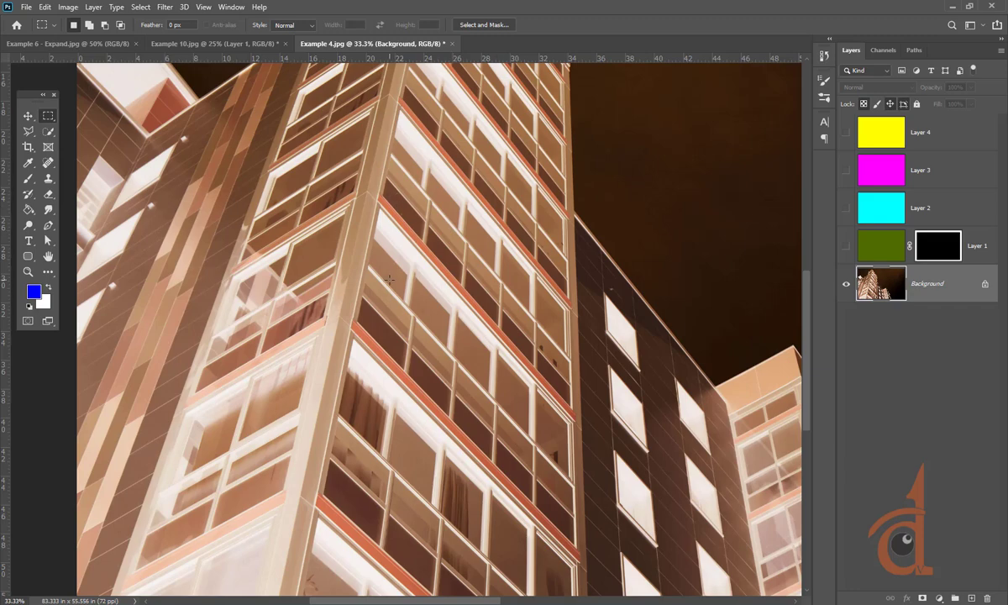
key("ctrl+minus")
key("ctrl+minus")
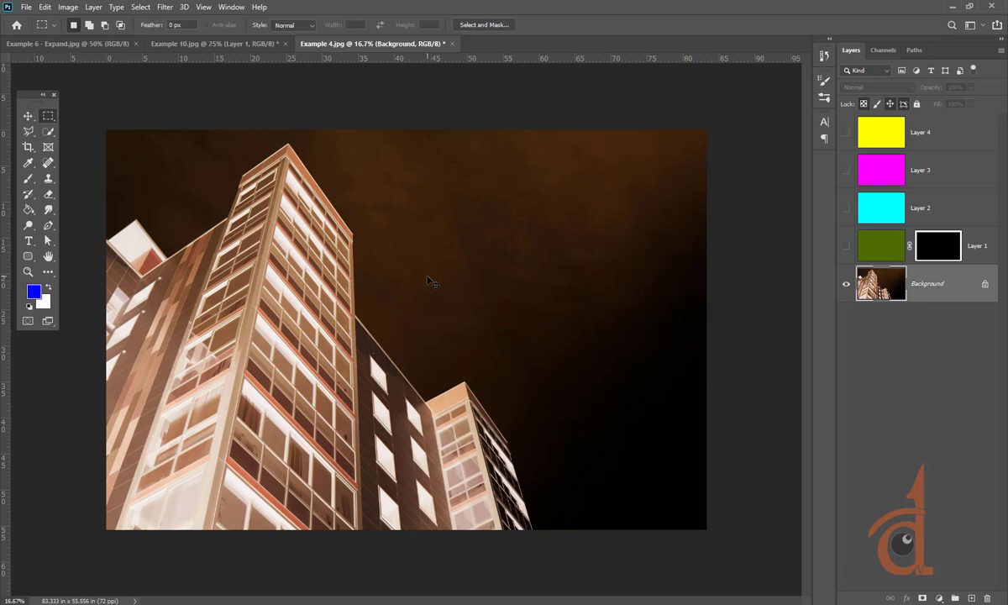
key("ctrl+i")
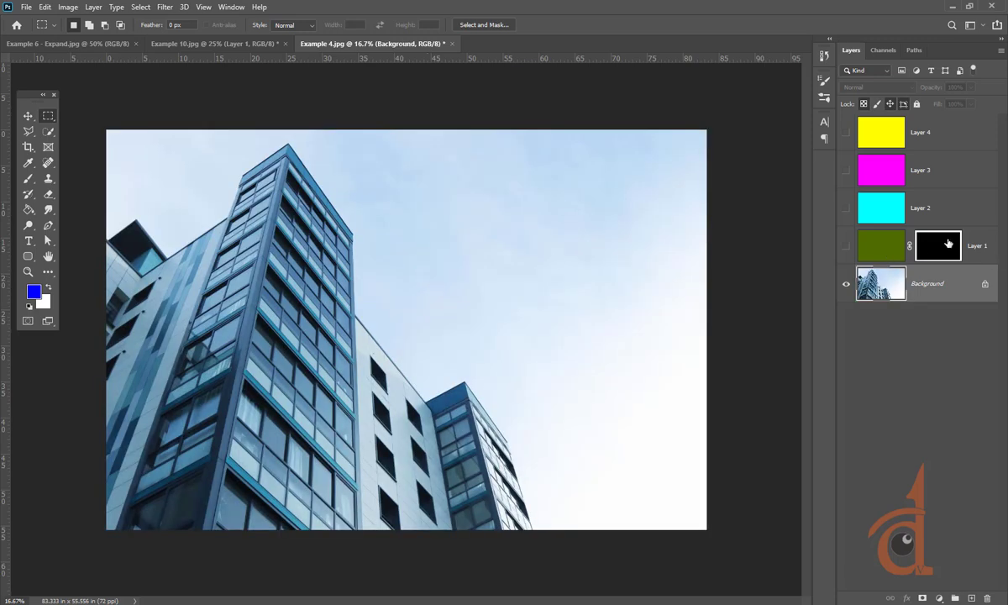
Delete Layers 4, 3 and 2 and the masked Layer 1, leaving only the Background
left_click(874, 132)
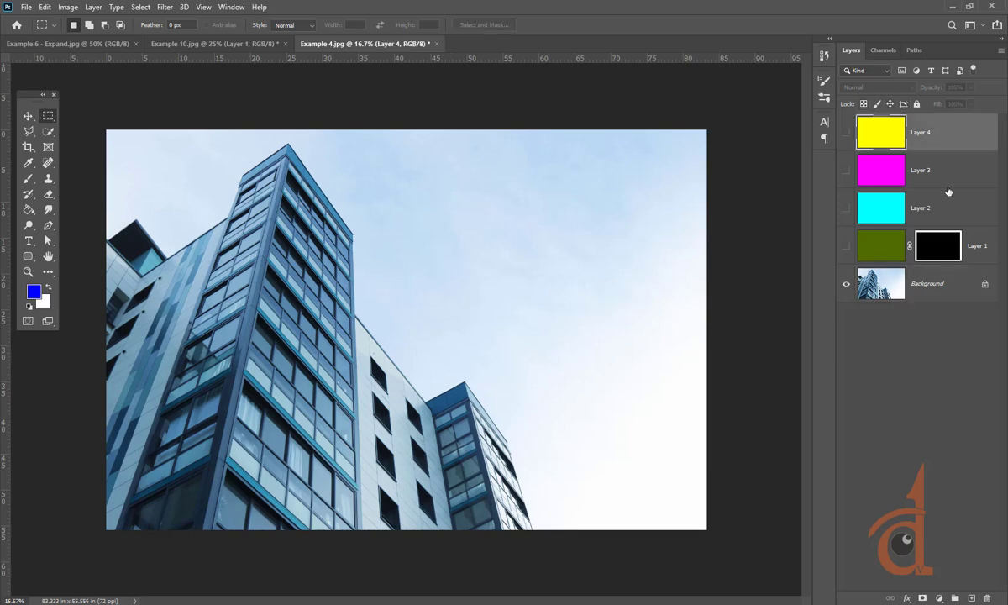
left_click(975, 248, "shift")
key("Delete")
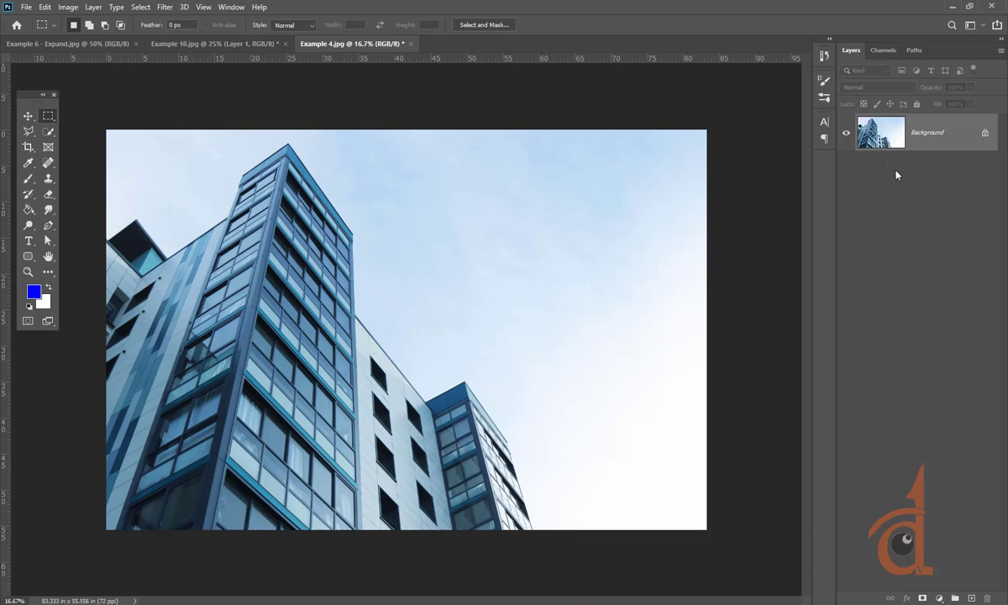
Add a new empty layer above the Background and set the foreground color to dark red #492525
left_click(972, 597)
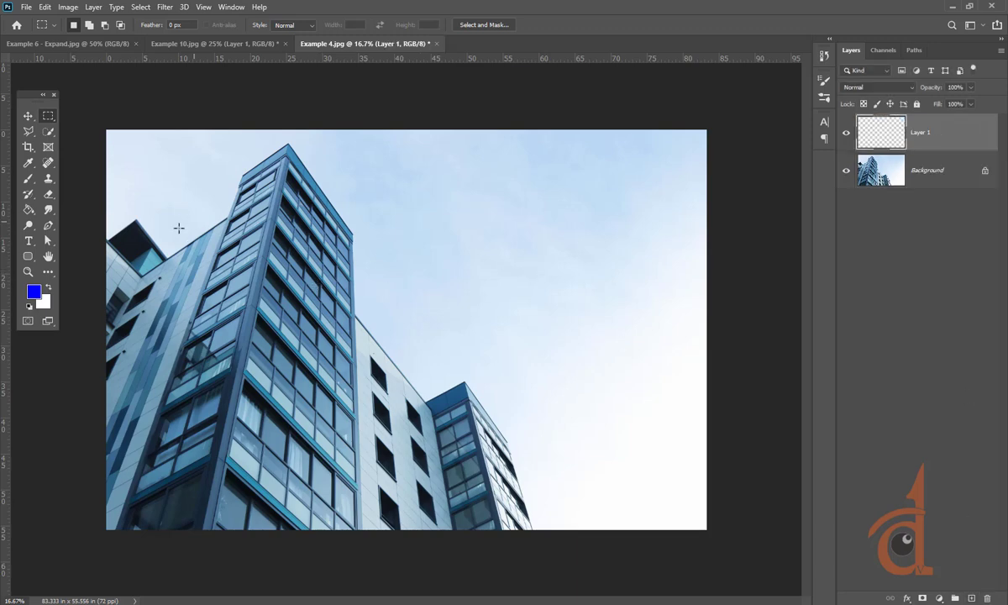
left_click(33, 291)
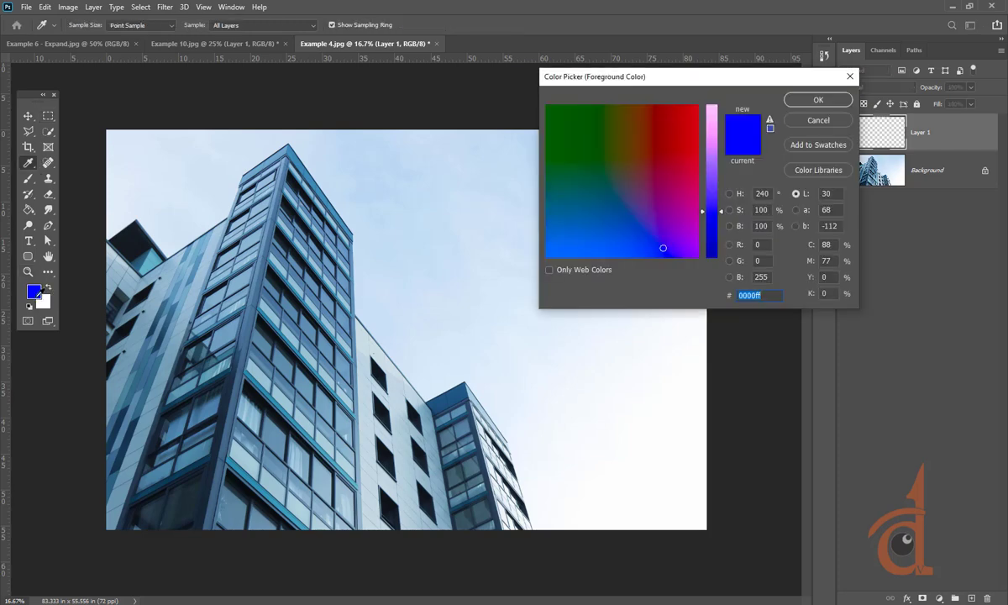
left_click_drag(711, 212, 715, 318)
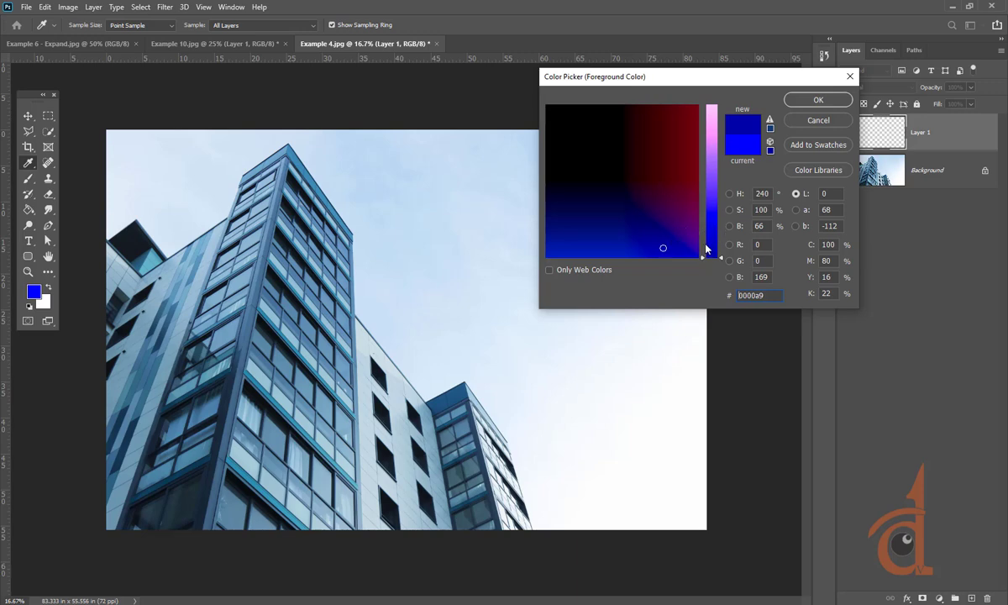
left_click(729, 193)
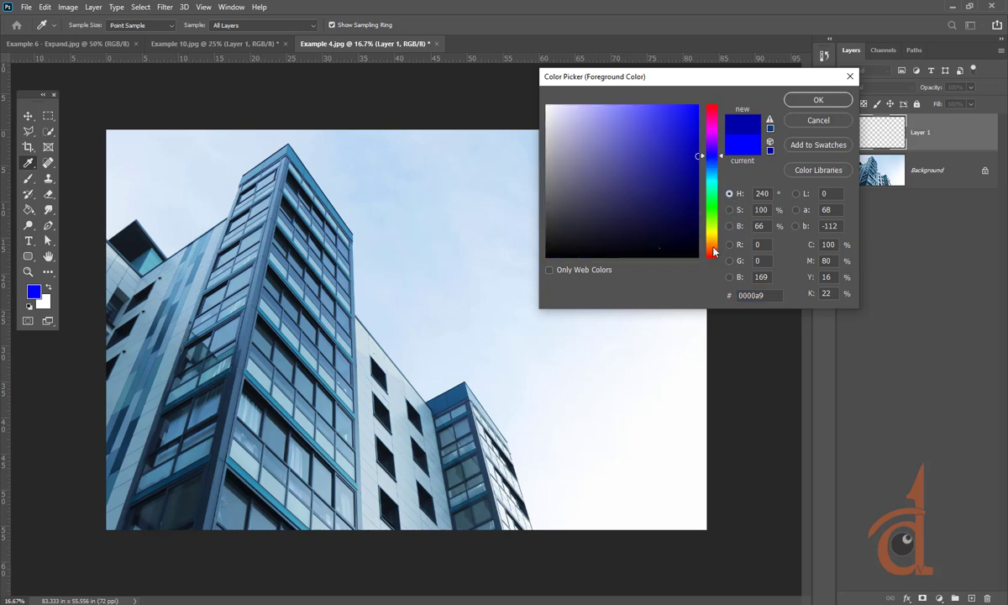
left_click_drag(713, 260, 714, 117)
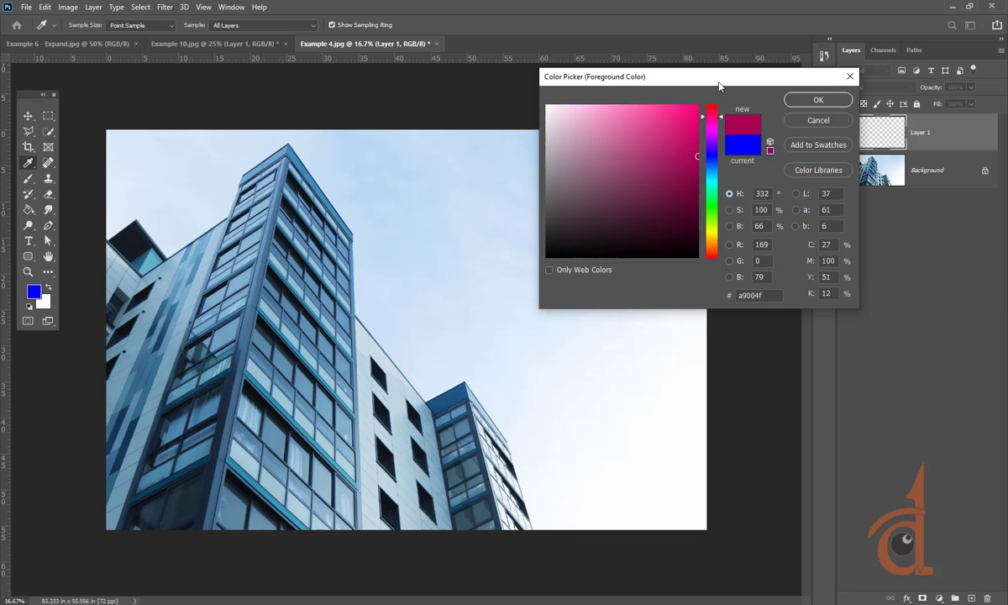
mouse_move(712, 118)
left_mouse_down()
mouse_move(708, 97)
mouse_move(713, 258)
left_mouse_up()
left_click(662, 196)
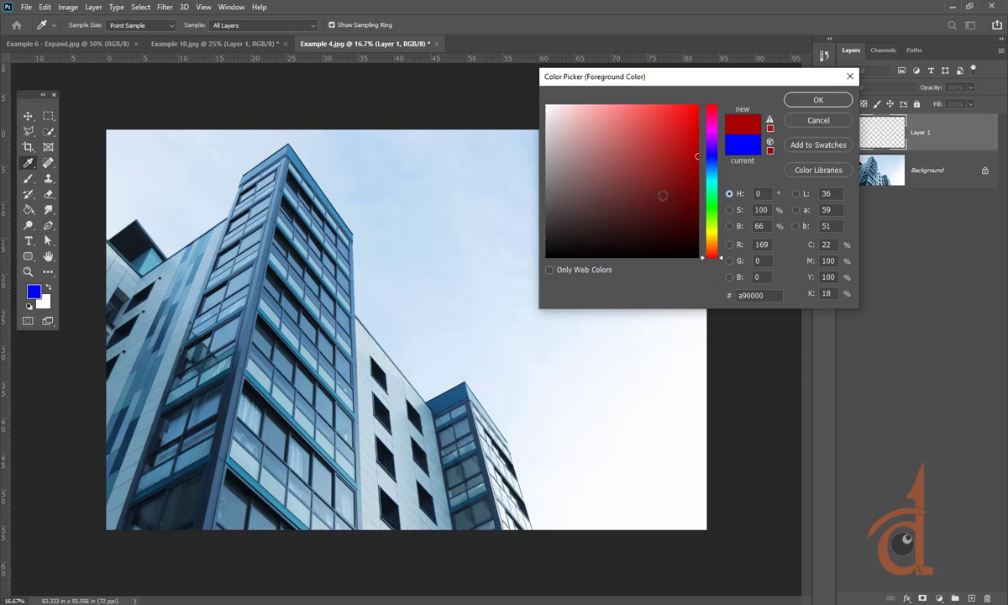
left_click(630, 204)
mouse_move(630, 204)
left_mouse_down()
mouse_move(608, 220)
mouse_move(621, 215)
left_mouse_up()
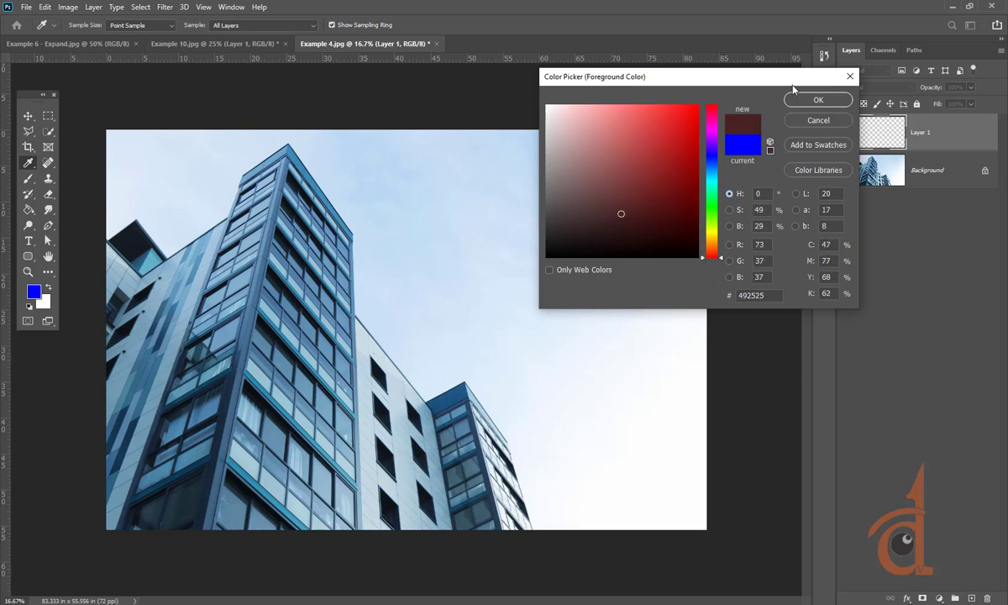
left_click(817, 99)
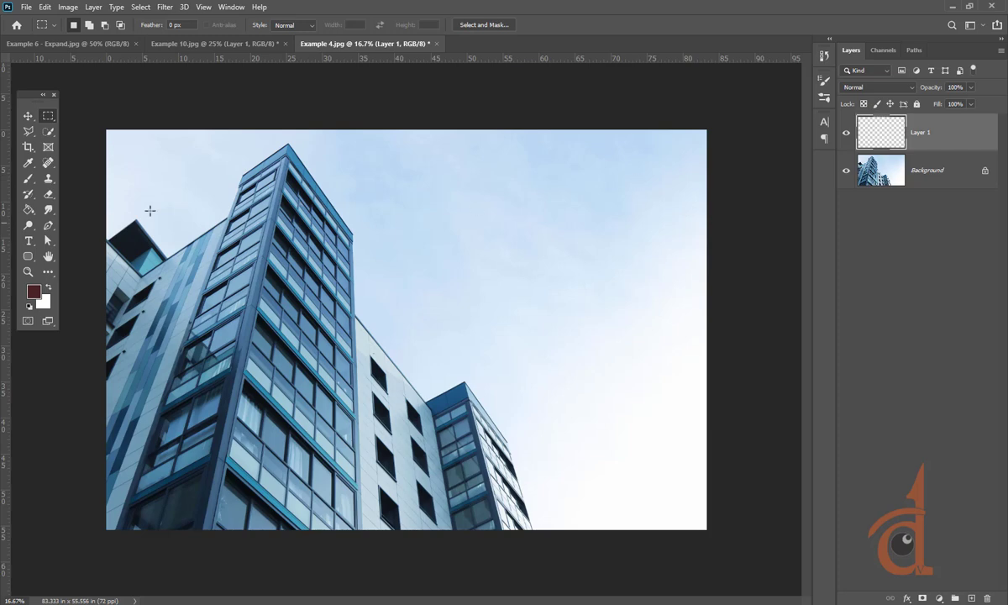
Fill Layer 1 with dark red everywhere outside an elliptical selection, a circle about 42 in wide over the building, and deselect
right_click(28, 131)
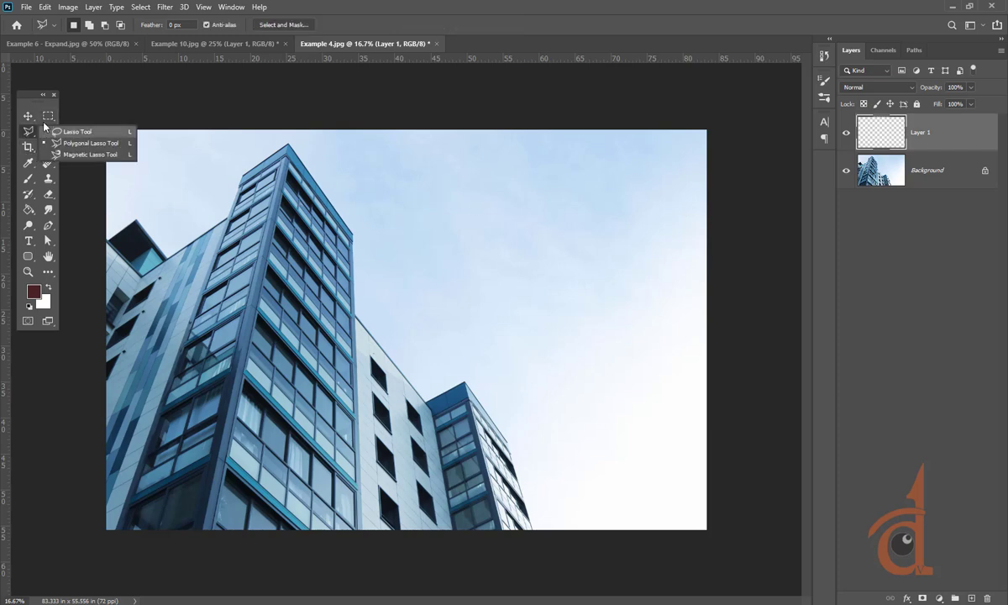
right_click(48, 115)
left_click(90, 126)
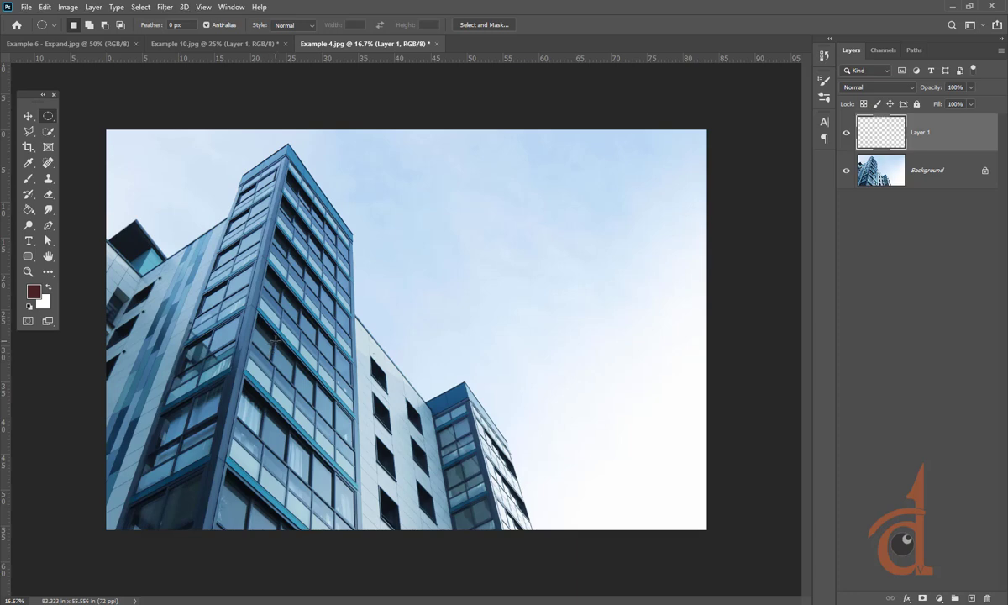
left_click_drag(273, 341, 423, 580)
key("shift+ctrl+i")
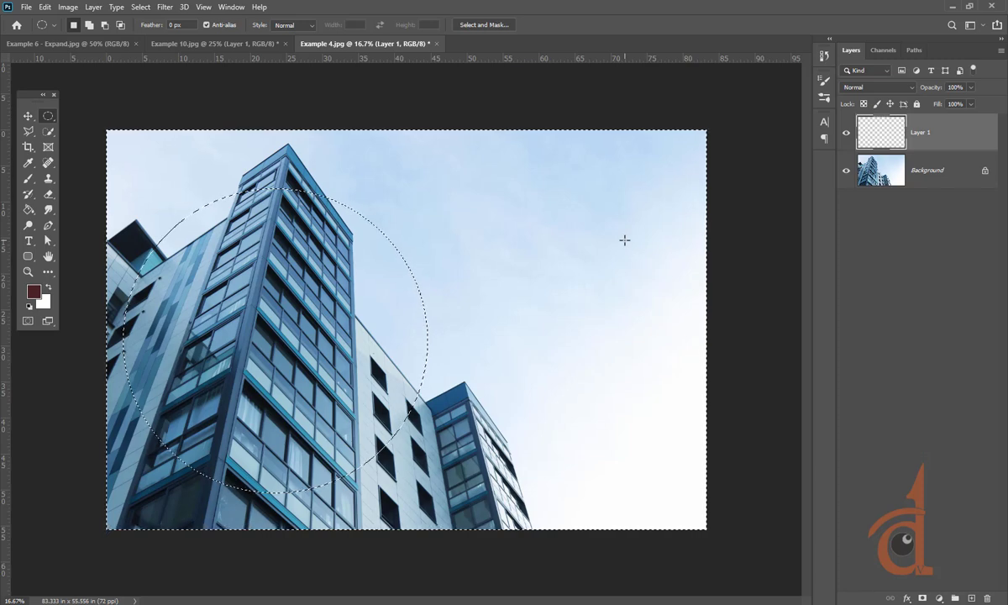
key("alt+BackSpace")
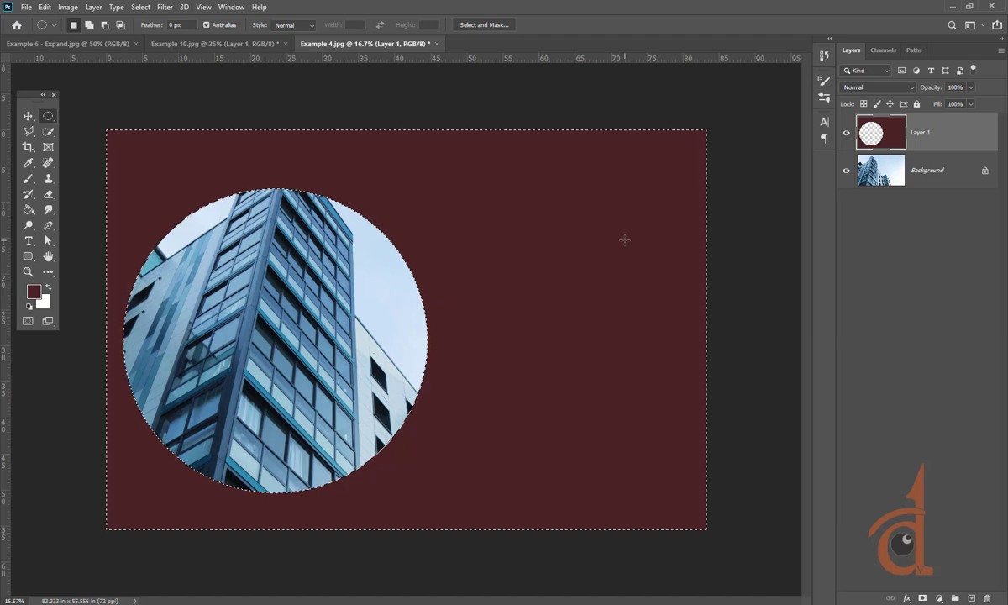
key("ctrl+d")
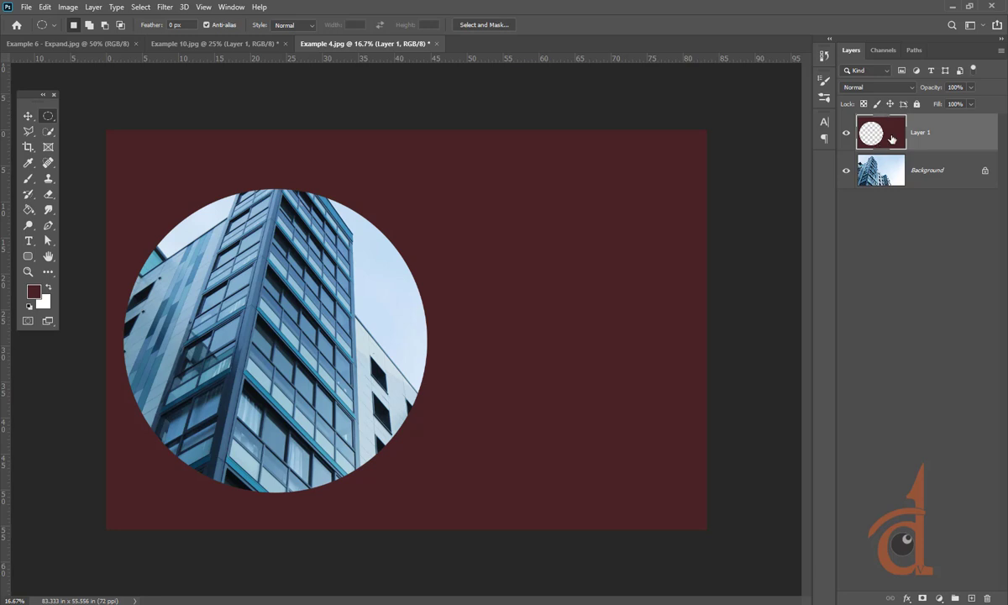
Fill all of Layer 1 with the dark red in place of the circular cutout, and try out a white layer mask
key("ctrl+z")
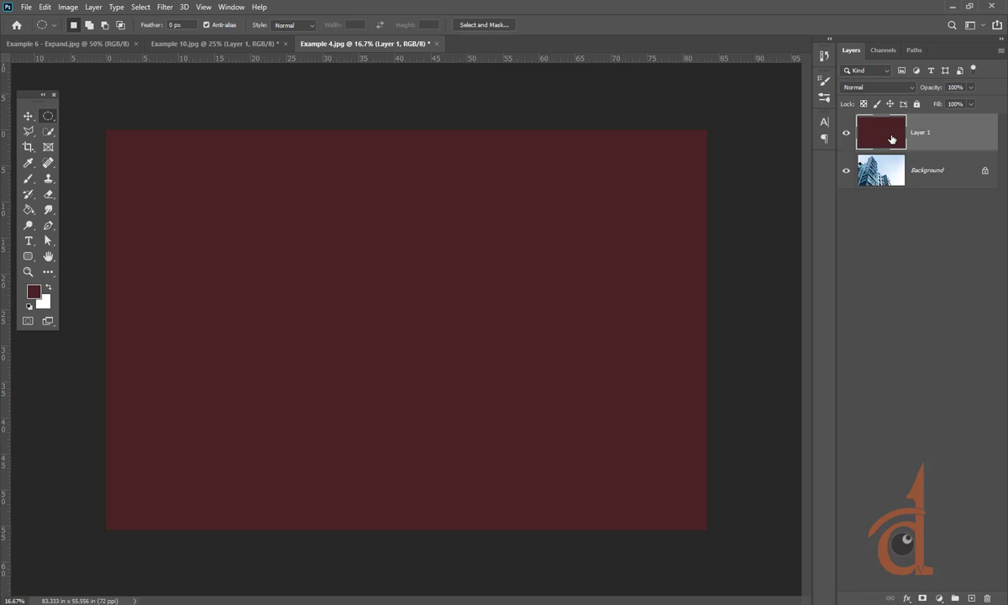
left_click(920, 597)
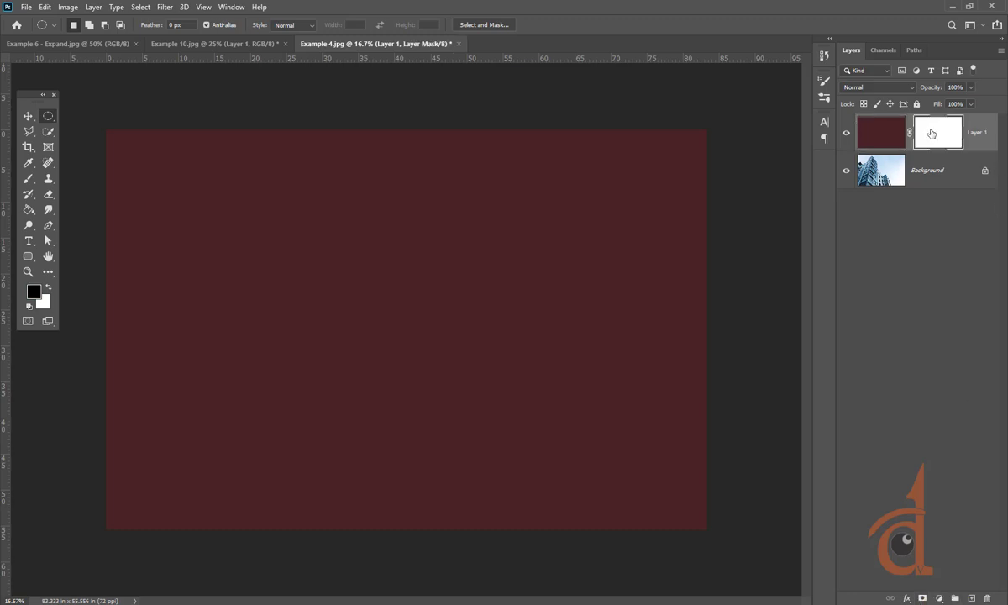
key("ctrl+z")
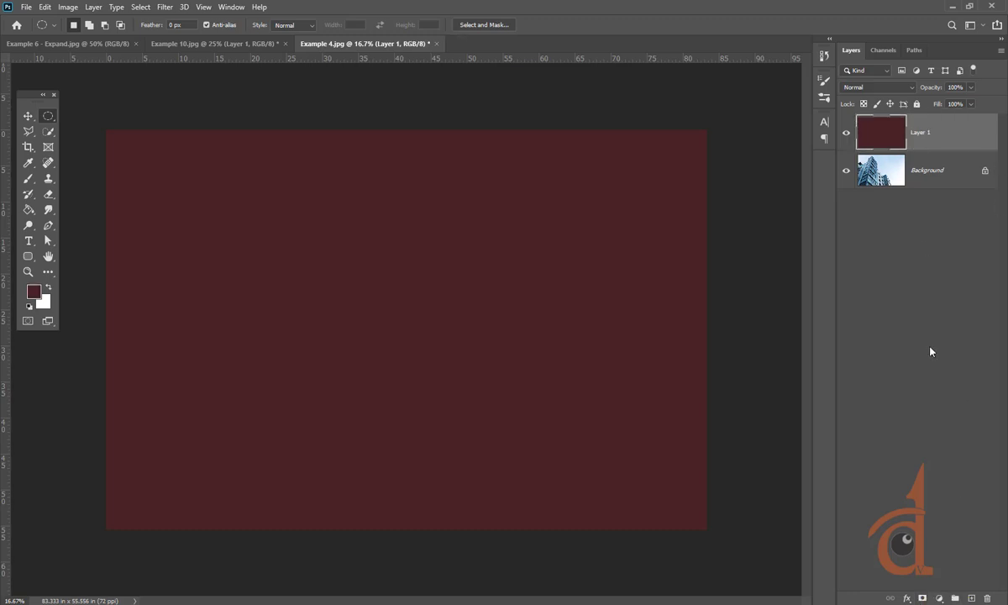
Give Layer 1 a black mask with a white circle about 41 in wide over the building, and invert the mask back and forth
left_click(922, 598, "alt")
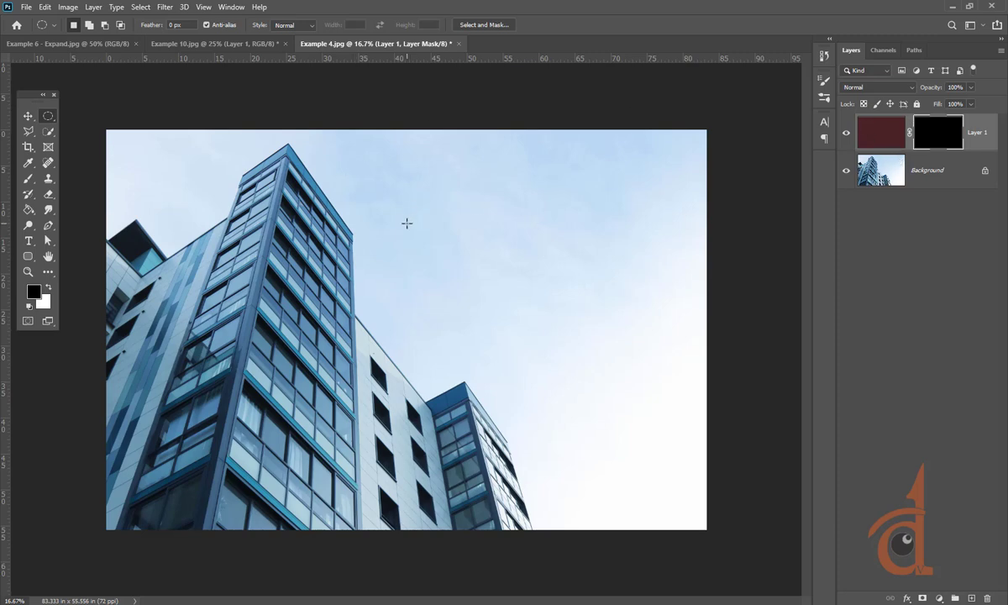
left_click_drag(189, 195, 487, 492)
key("alt")
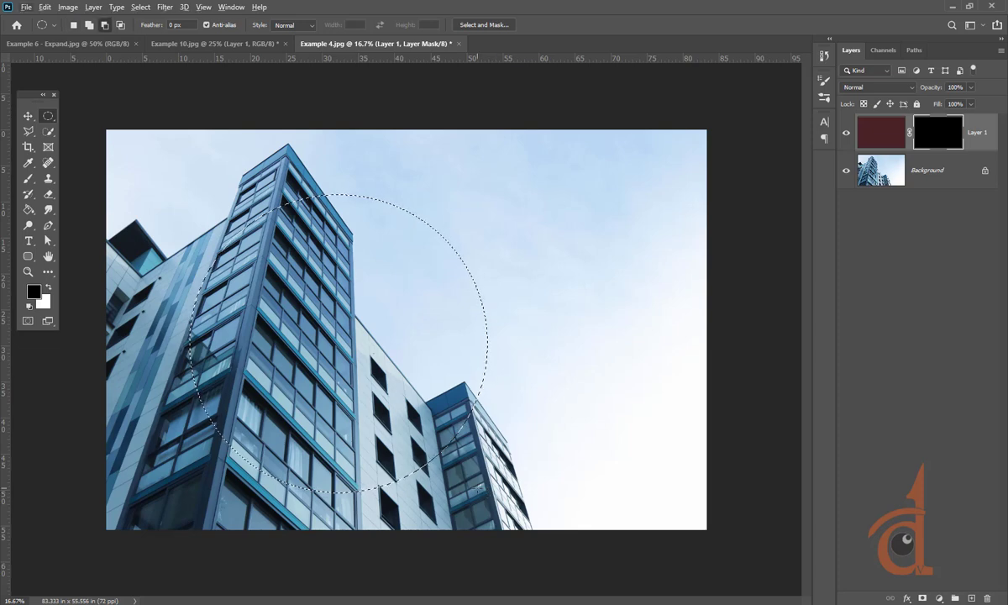
key("ctrl+BackSpace")
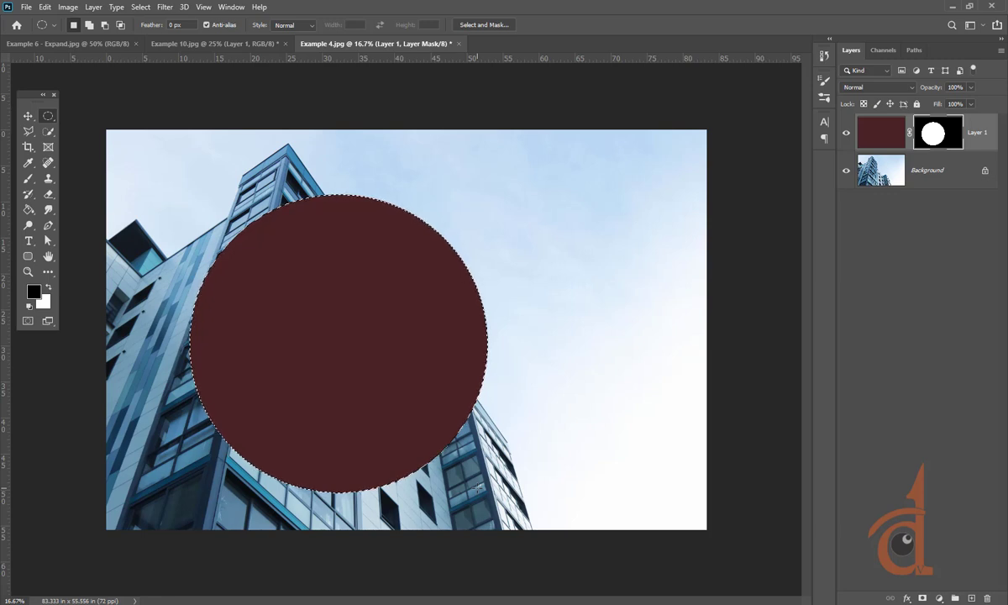
key("ctrl+d")
key("ctrl+i")
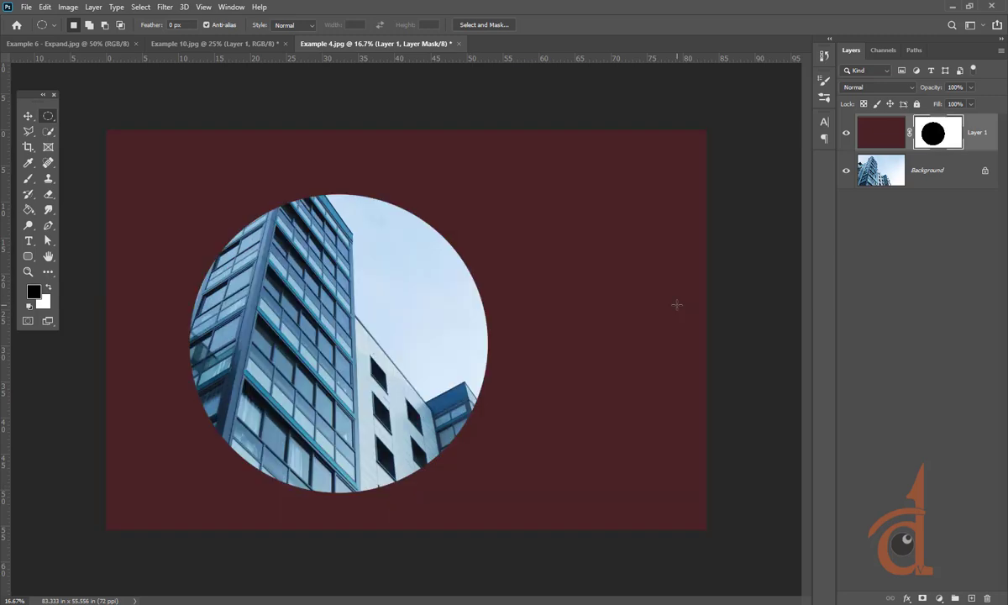
key("ctrl+i")
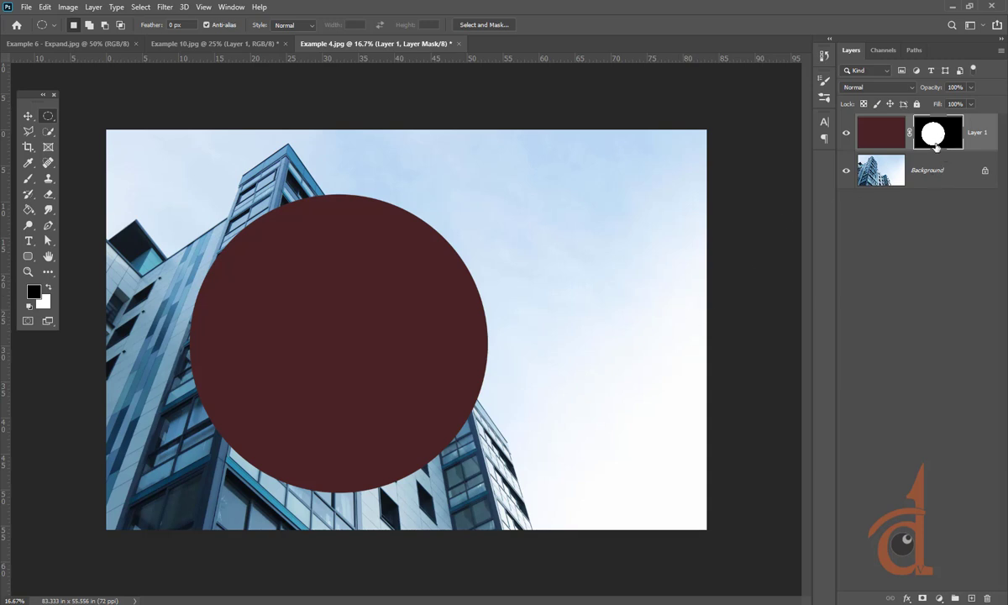
Try applying the circular mask to Layer 1, undo that, and delete the mask without applying it
left_click_drag(936, 144, 993, 593)
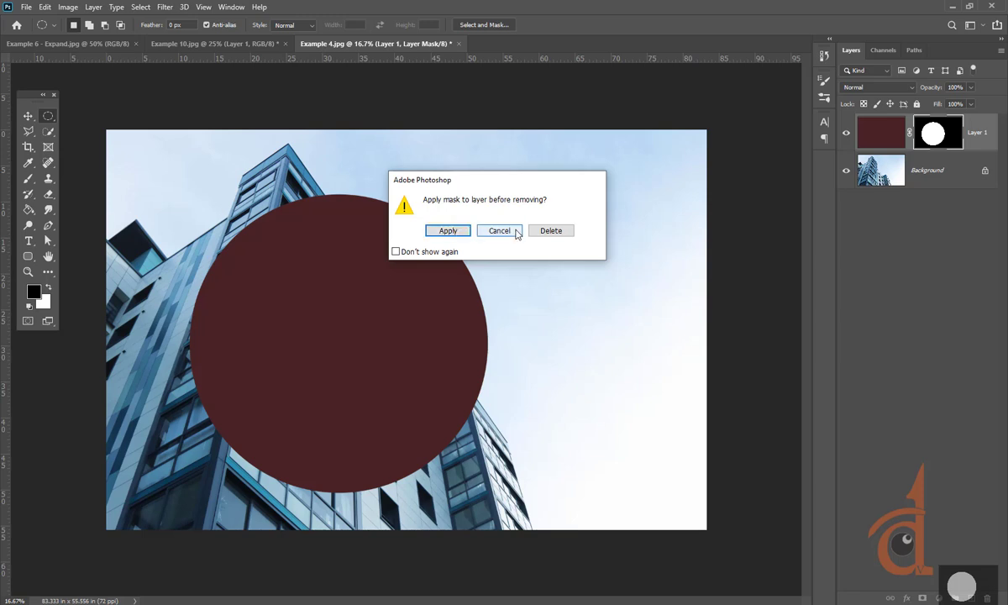
left_click(447, 233)
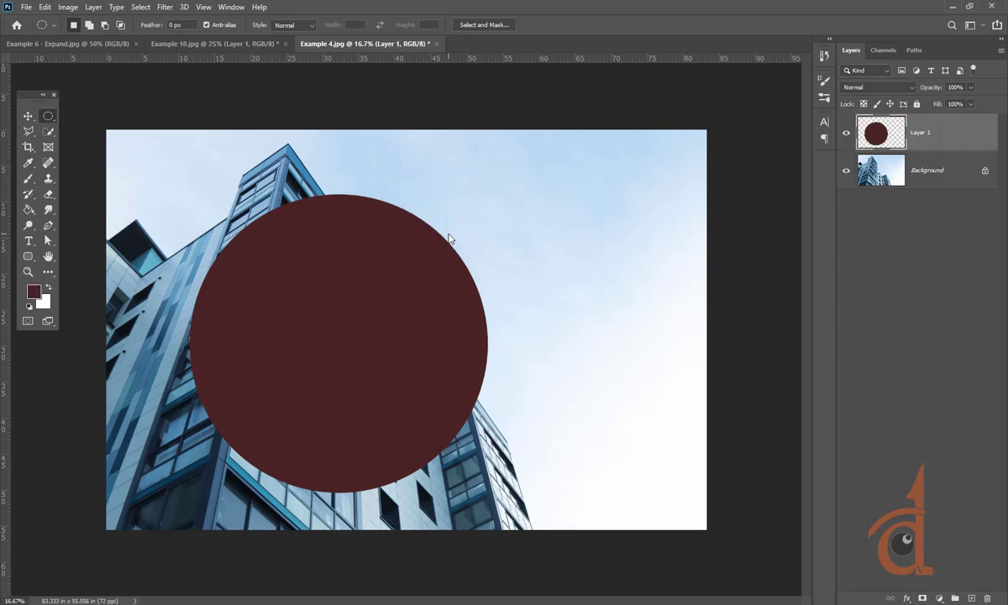
key("ctrl+z")
left_click_drag(934, 130, 986, 598)
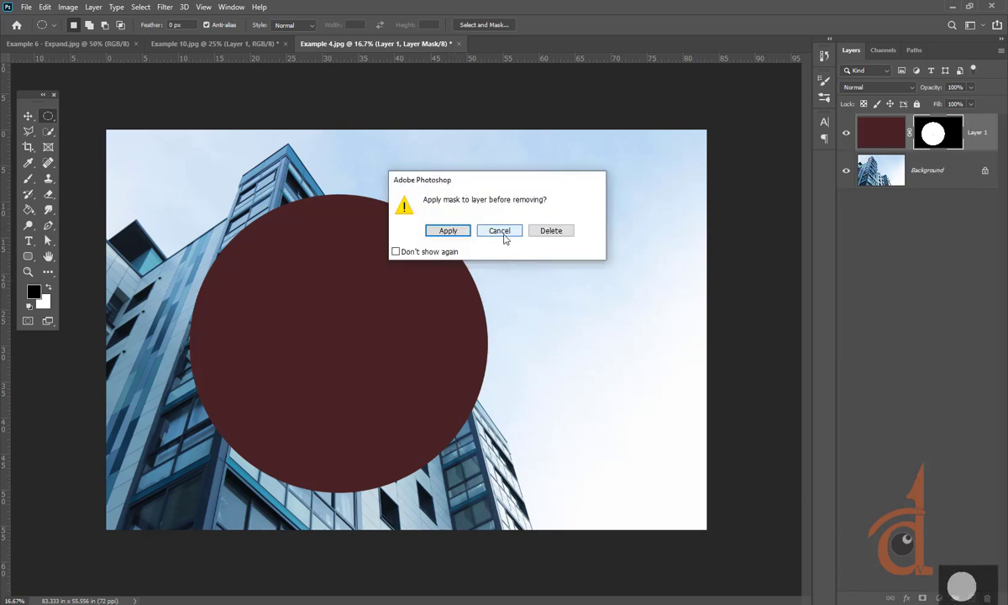
left_click(548, 231)
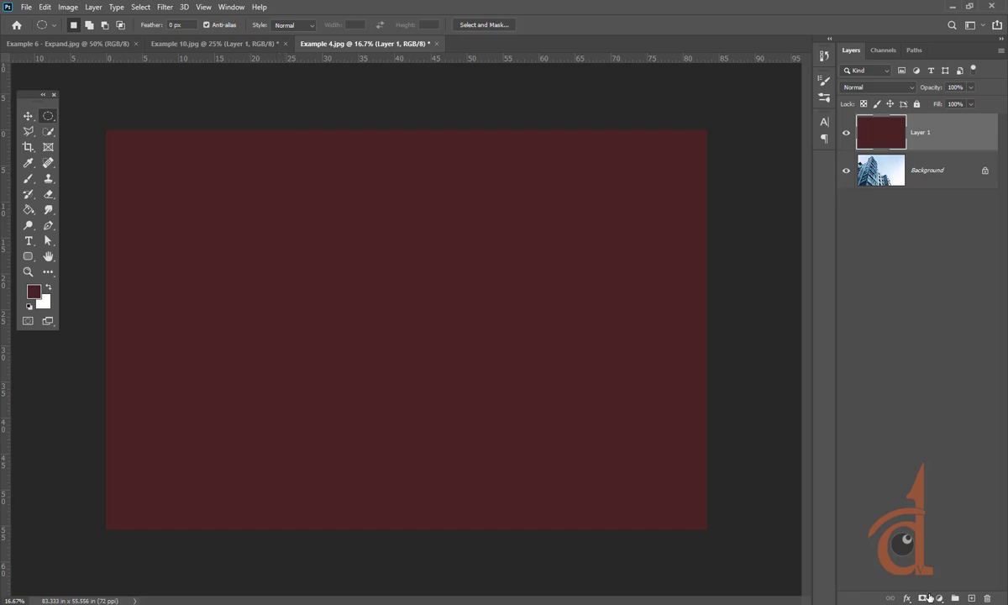
Add a black mask to Layer 1 and fill a circle about 40 in wide over the building with white on it
left_click(922, 598, "alt")
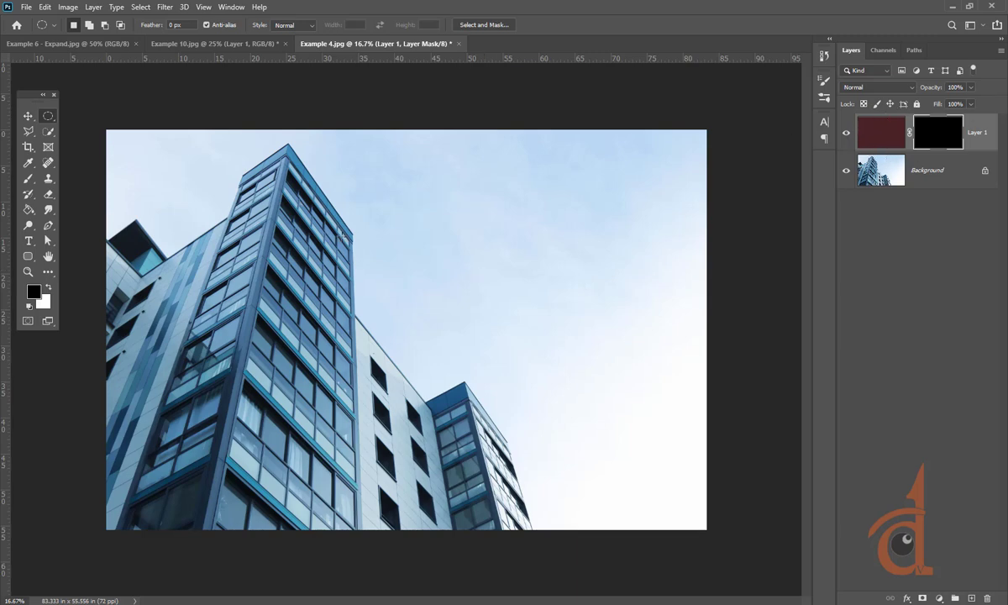
left_click_drag(181, 196, 503, 456)
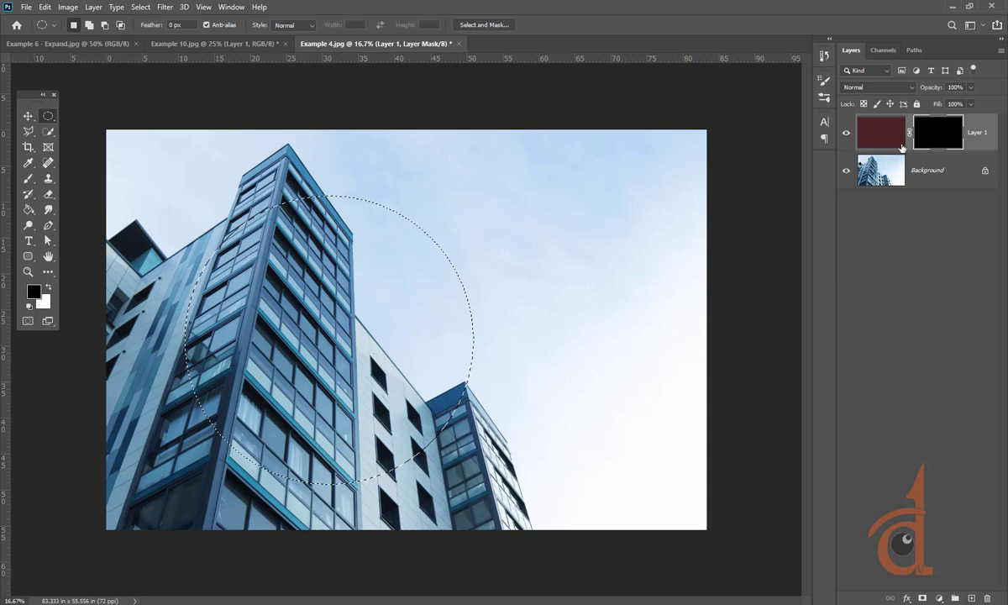
key("ctrl+BackSpace")
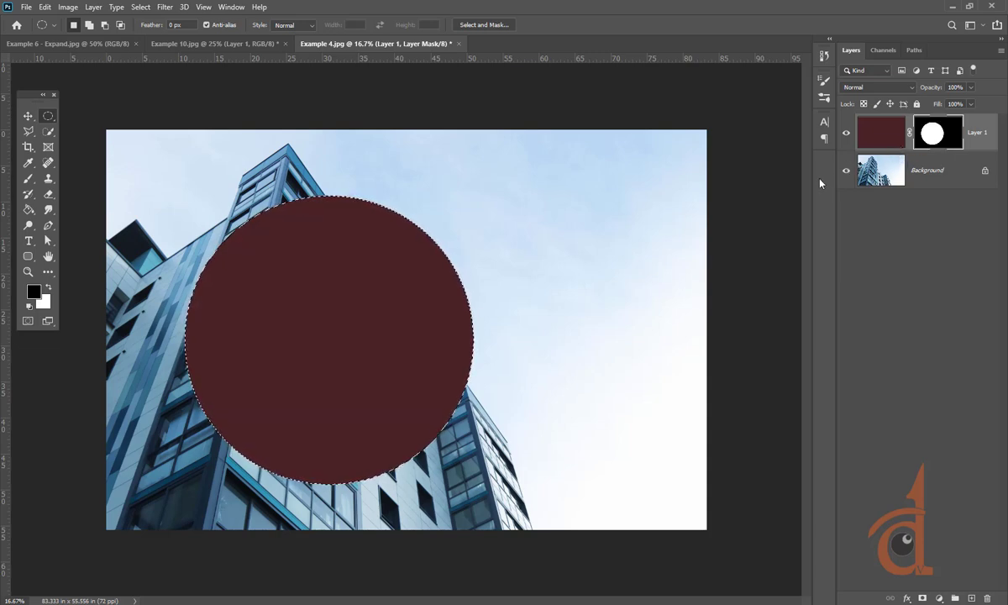
Clear the circular selection and set the foreground colour to the red e13232 while Layer 1's mask is active
key("ctrl+d")
left_click(35, 290)
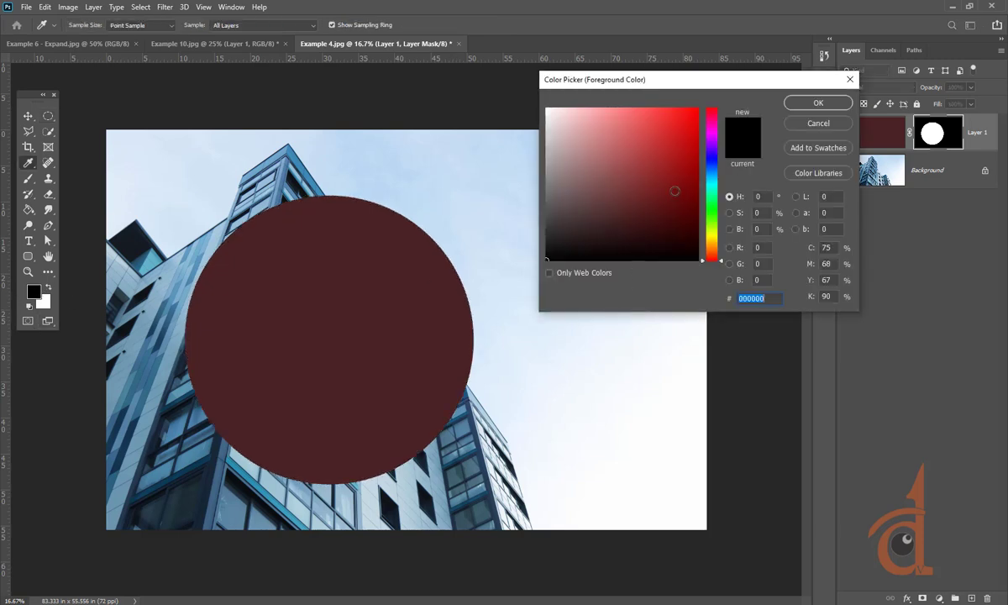
left_click(664, 126)
left_click(817, 103)
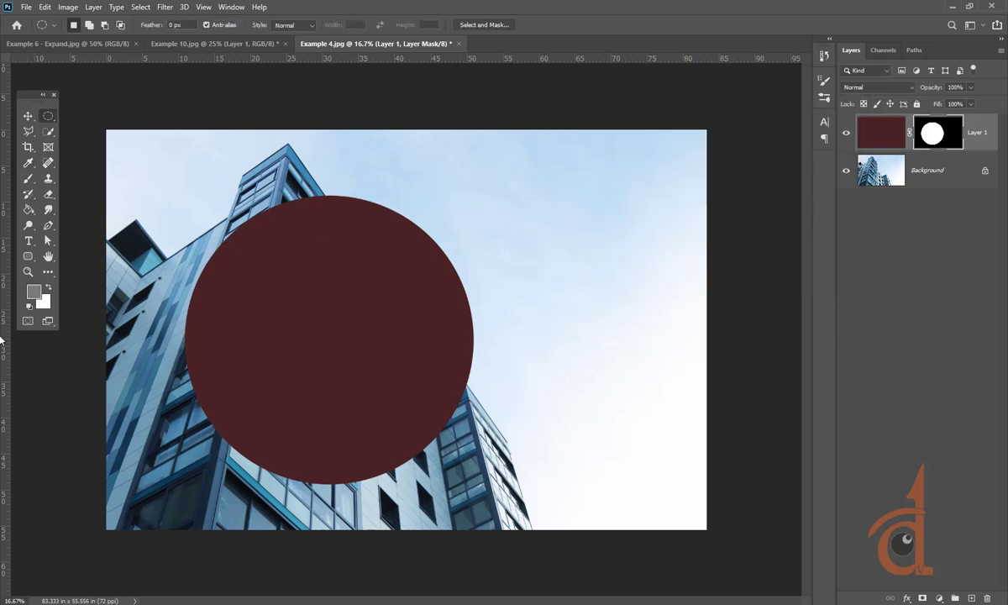
Check the chosen foreground colour and compare its swatch with Layer 1's image active and with its mask active
left_click(36, 296)
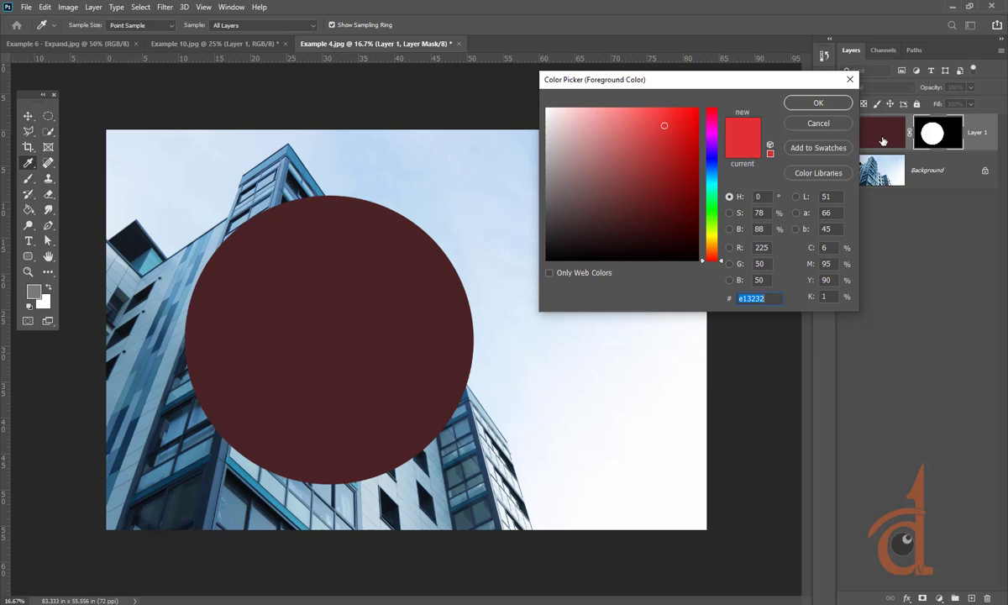
left_click(817, 123)
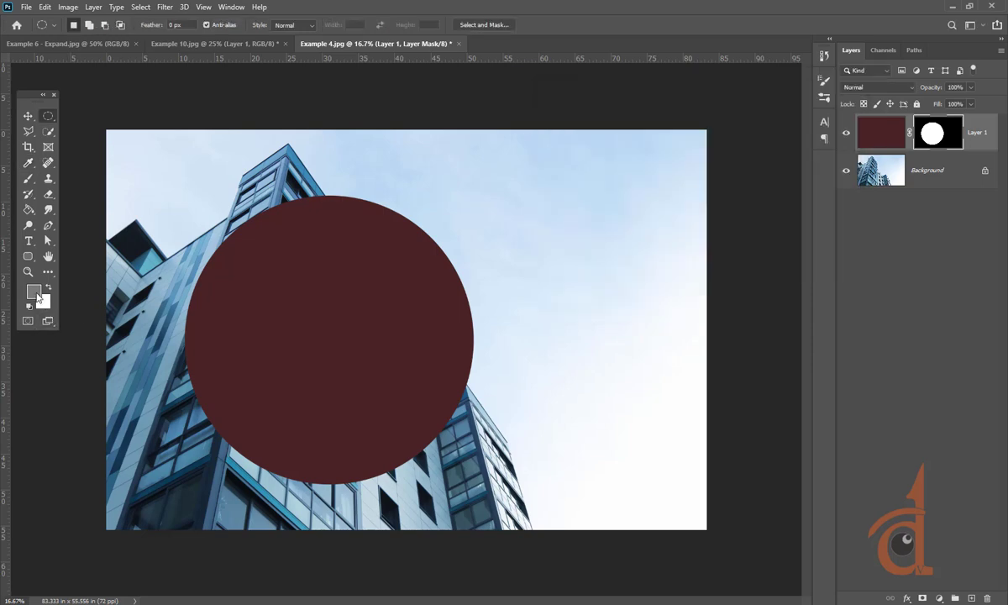
left_click(885, 135)
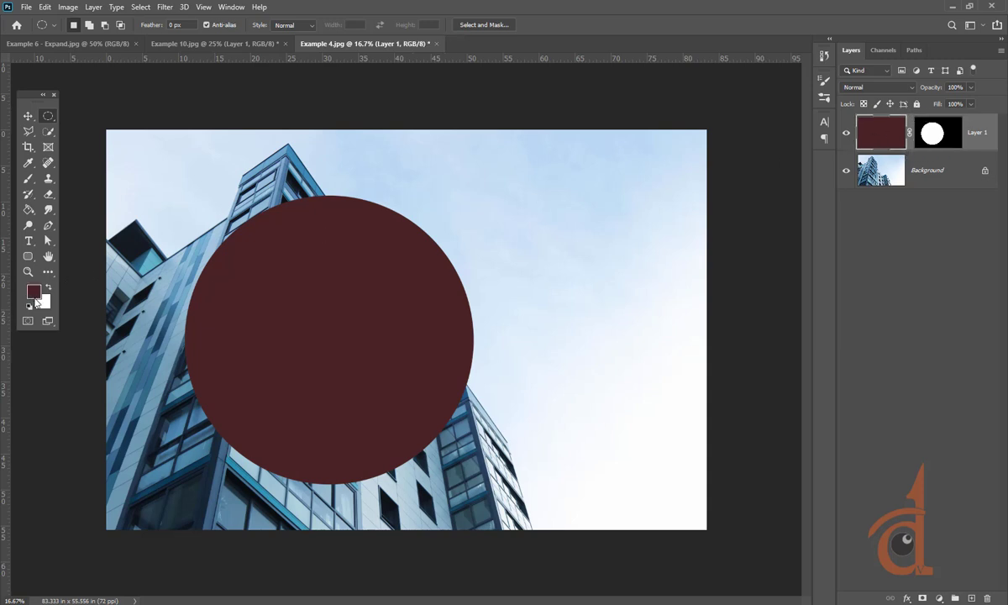
left_click(933, 135)
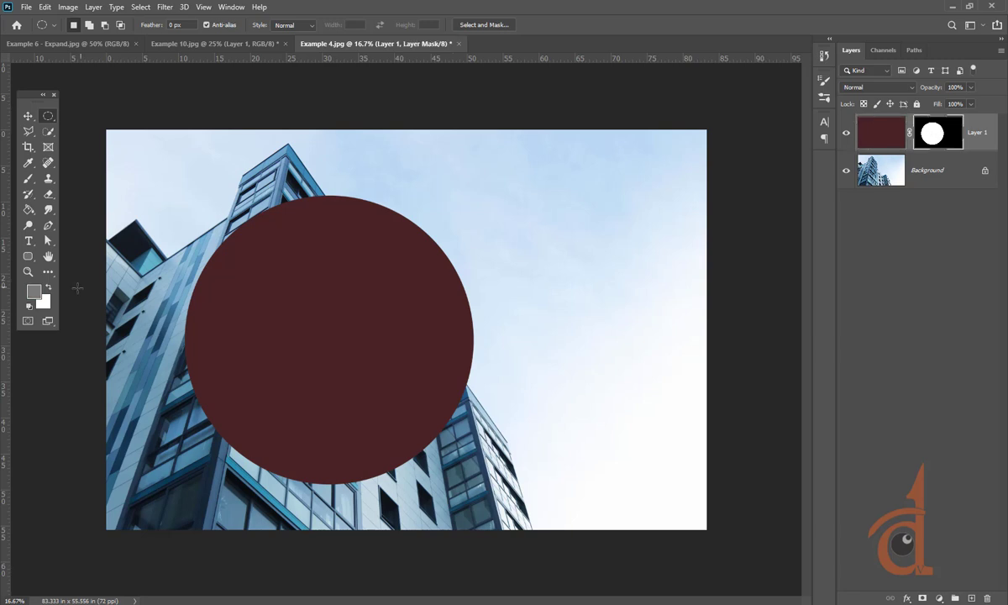
Set the foreground colour to the crimson cc002b while Layer 1's mask is active
left_click(34, 291)
left_click(692, 266)
mouse_move(692, 266)
left_mouse_down()
mouse_move(698, 138)
mouse_move(713, 142)
mouse_move(783, 112)
left_mouse_up()
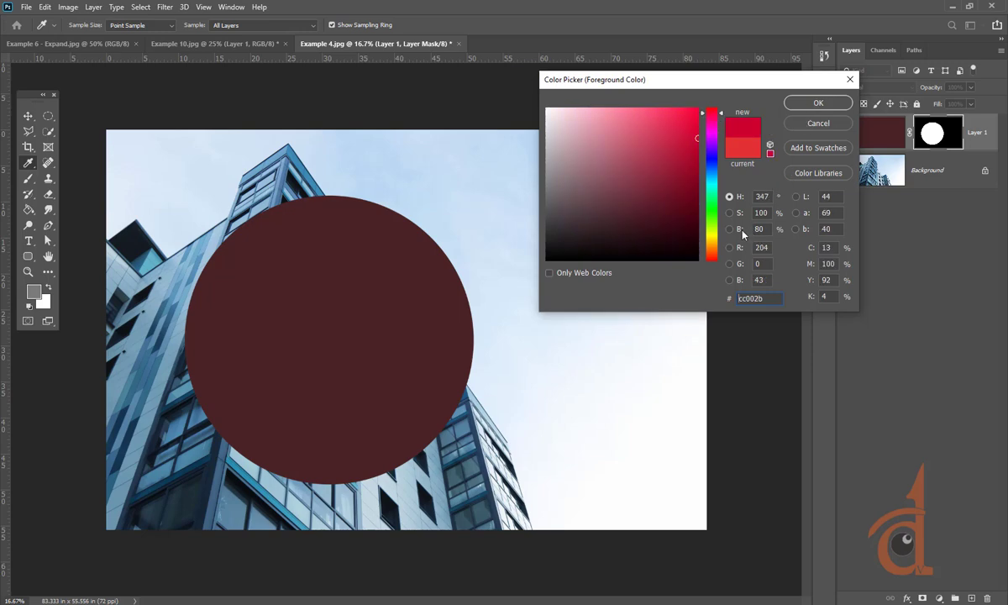
left_click(797, 102)
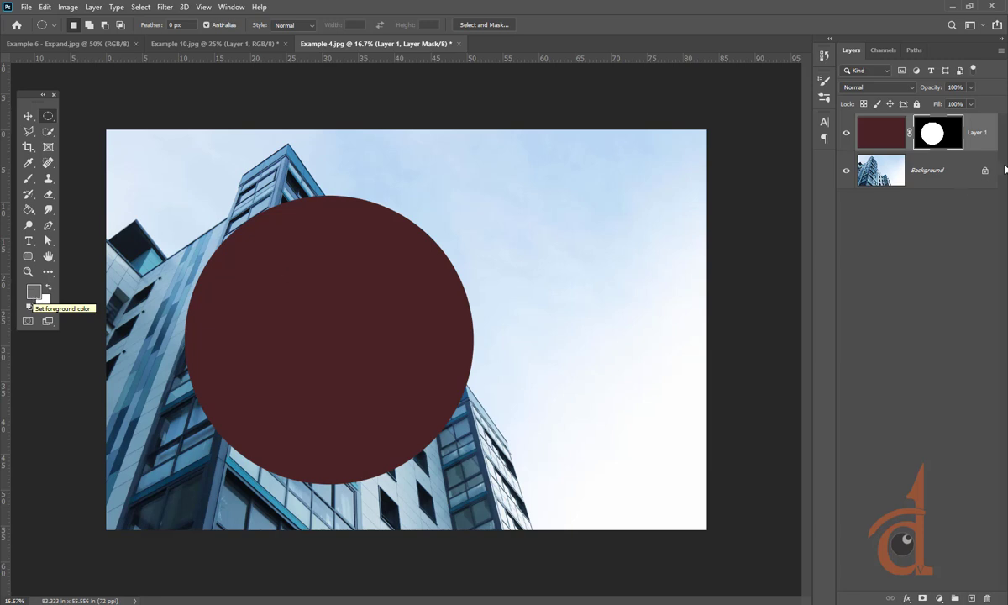
Invert Layer 1's mask, and alternate between the layer's image and its mask, ending with the mask active
left_click(870, 126)
left_click(951, 127)
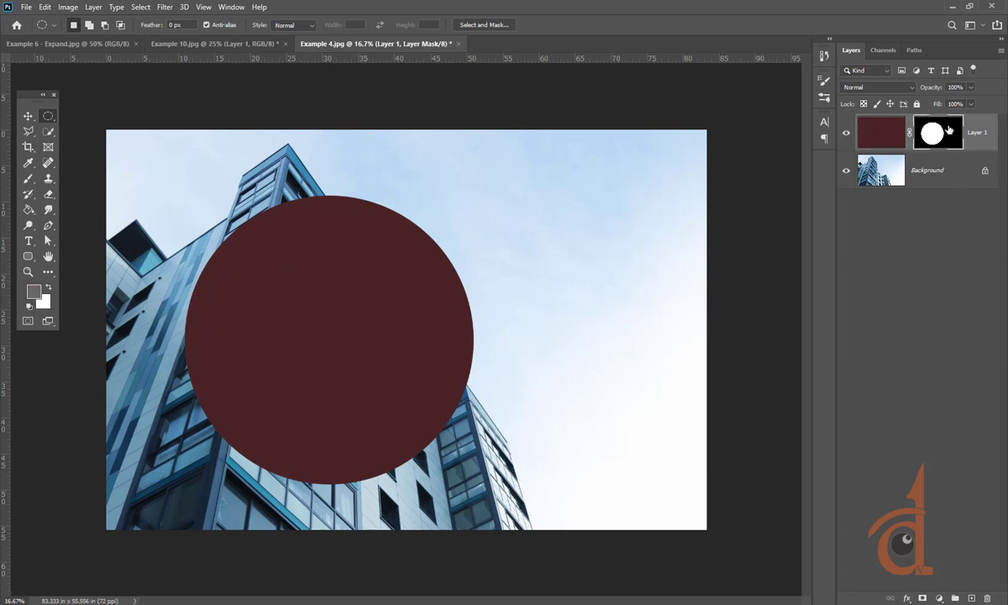
left_click(881, 132)
left_click(929, 130)
key("ctrl+i")
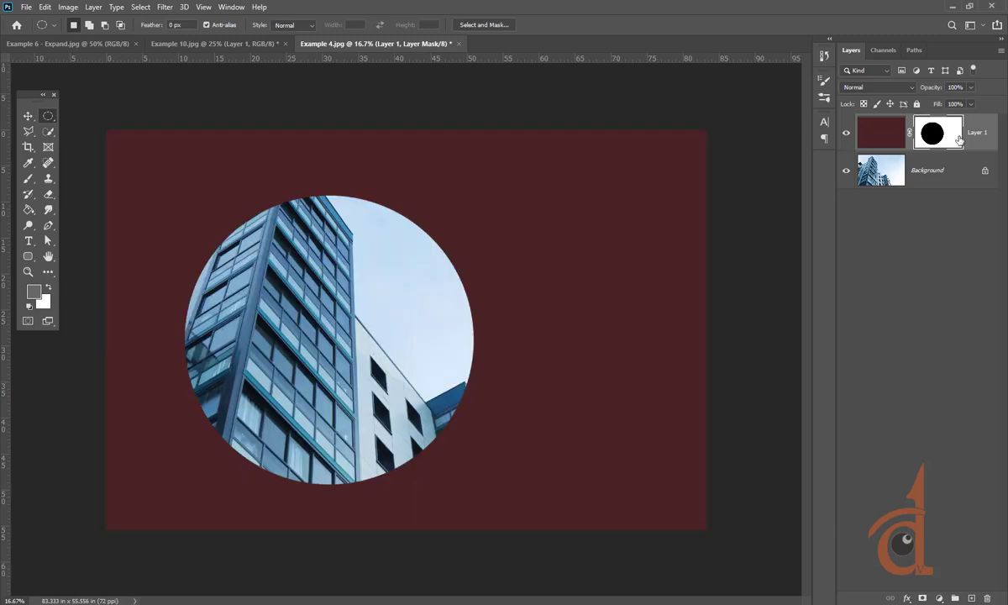
left_click(874, 134)
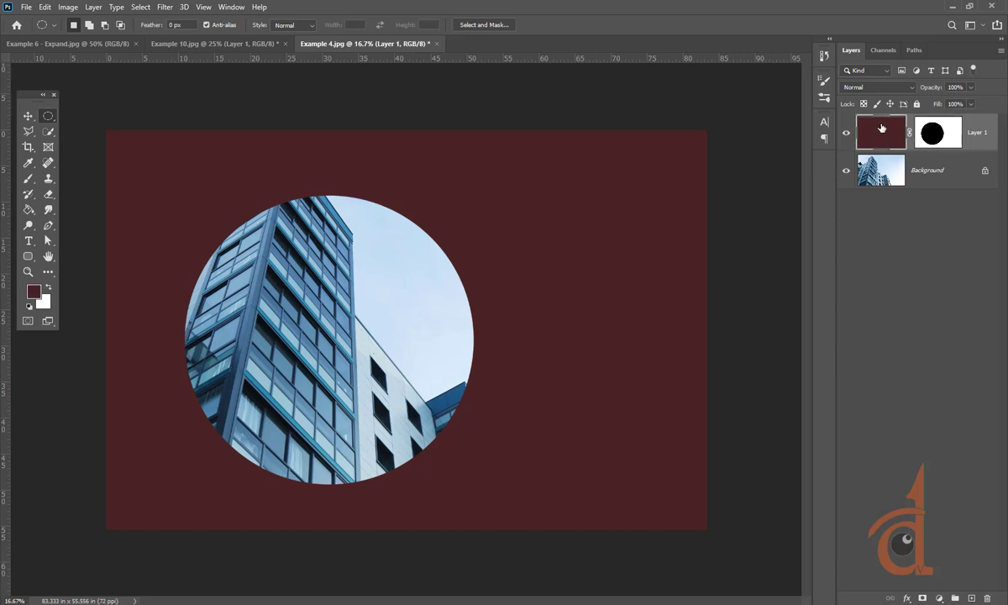
left_click(934, 136)
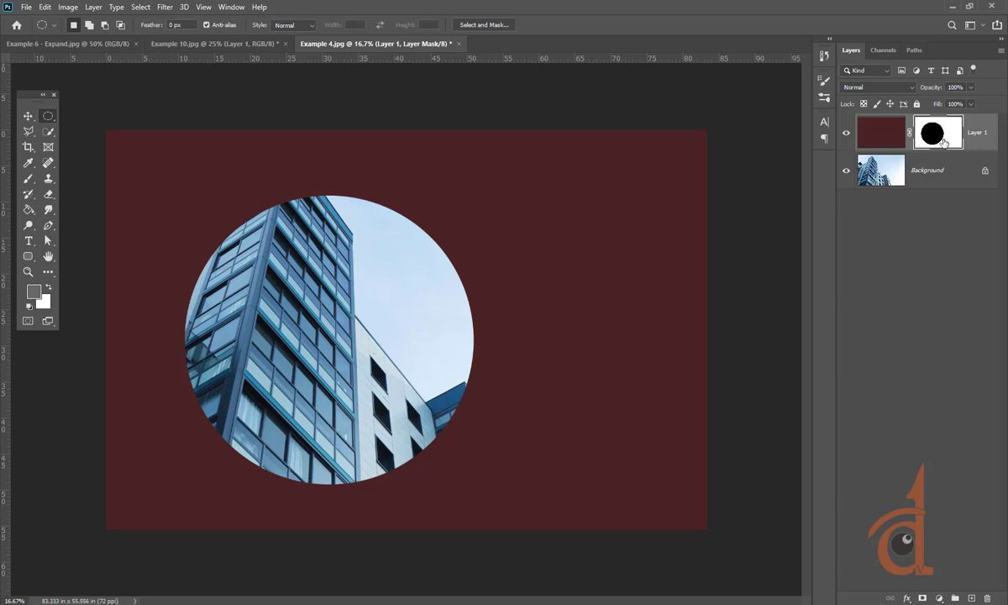
left_click(28, 117)
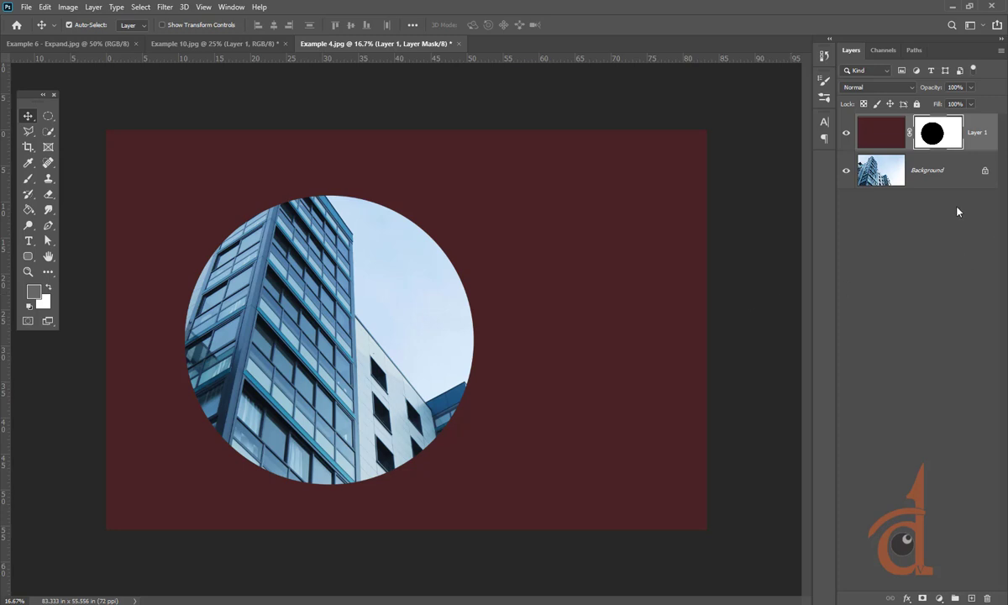
left_click(51, 116)
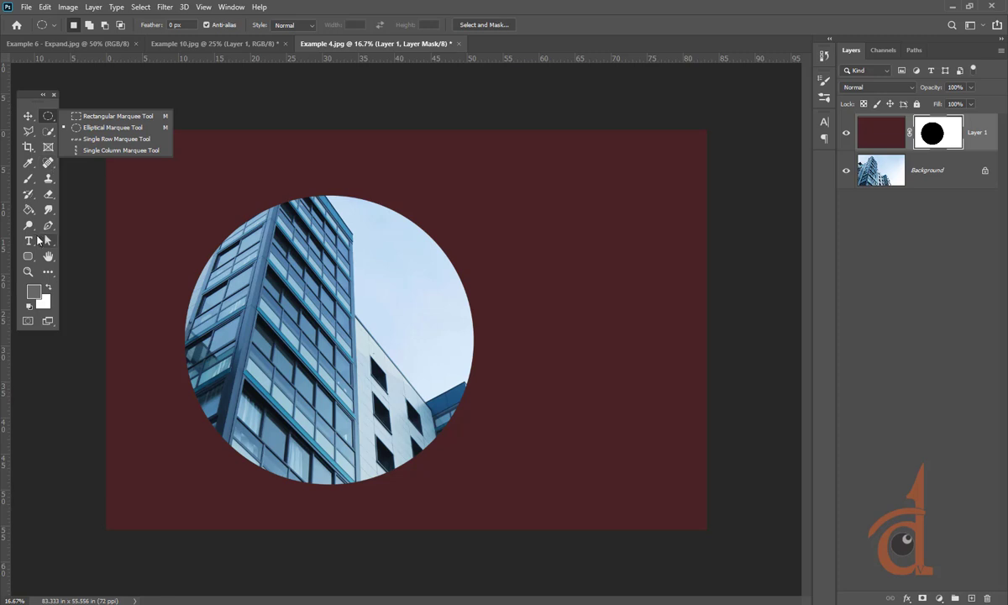
left_click(306, 4)
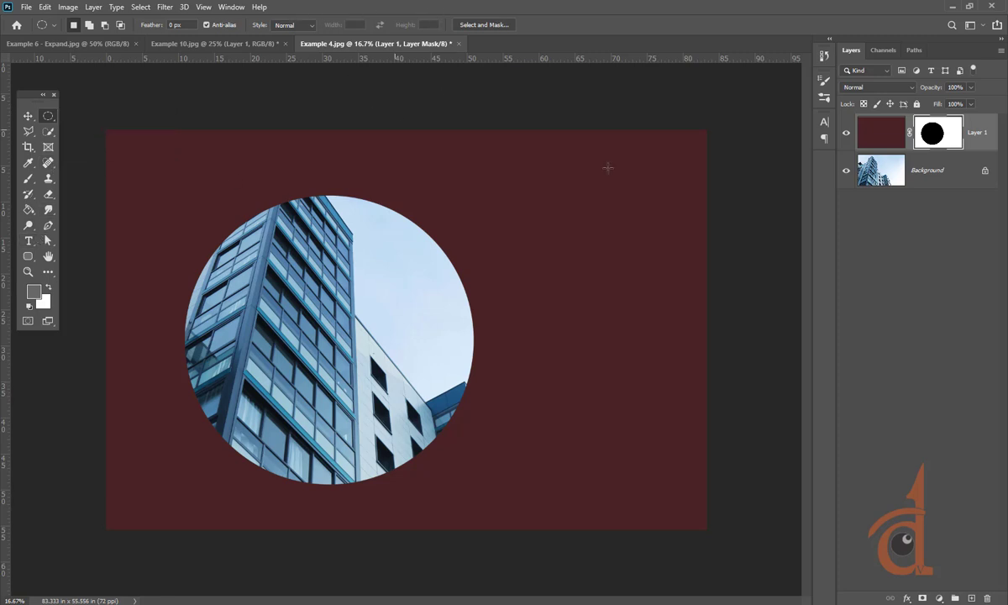
Hide Layer 1 and add an empty layer directly above the Background
left_click(847, 132)
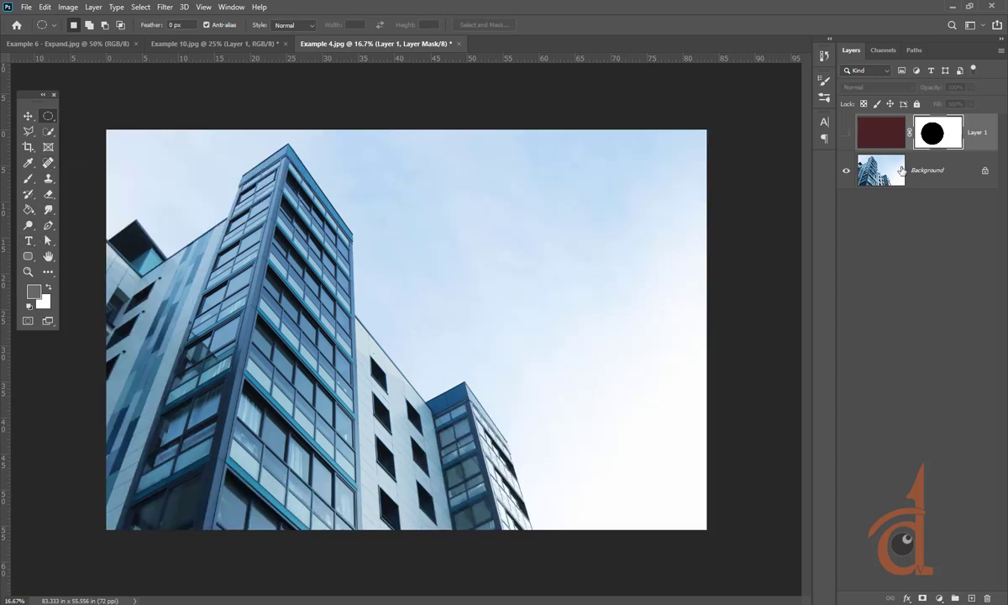
left_click(899, 173)
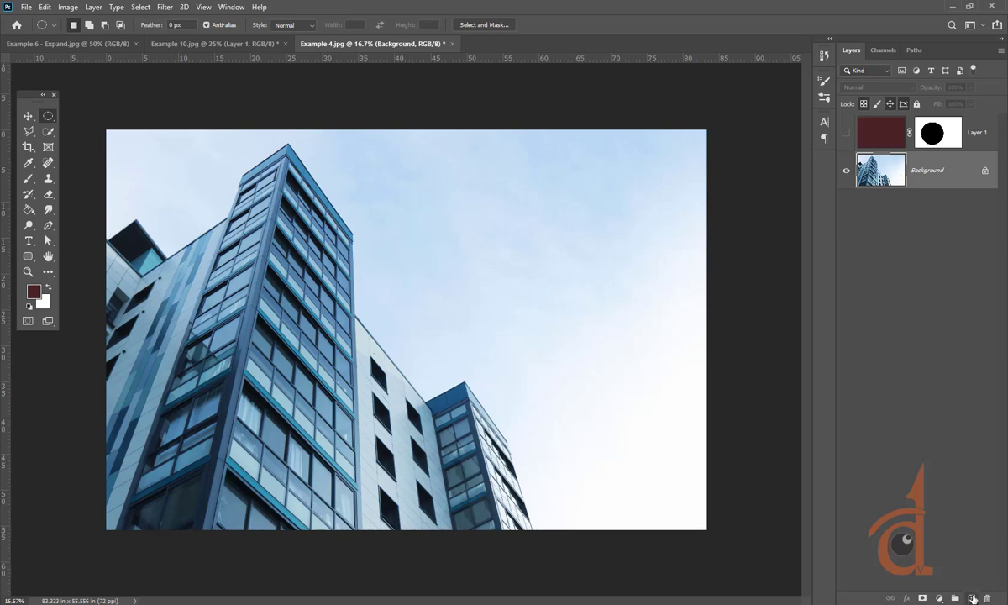
left_click(972, 599)
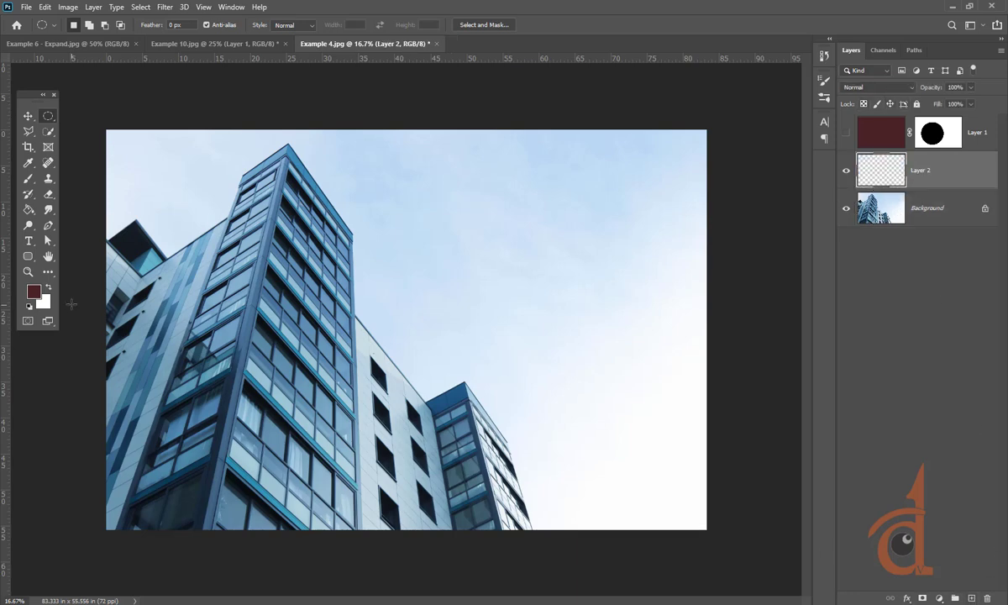
Paint loose dark red scribbles across the building and sky on Layer 2 with the soft 175 px brush
left_click(30, 181)
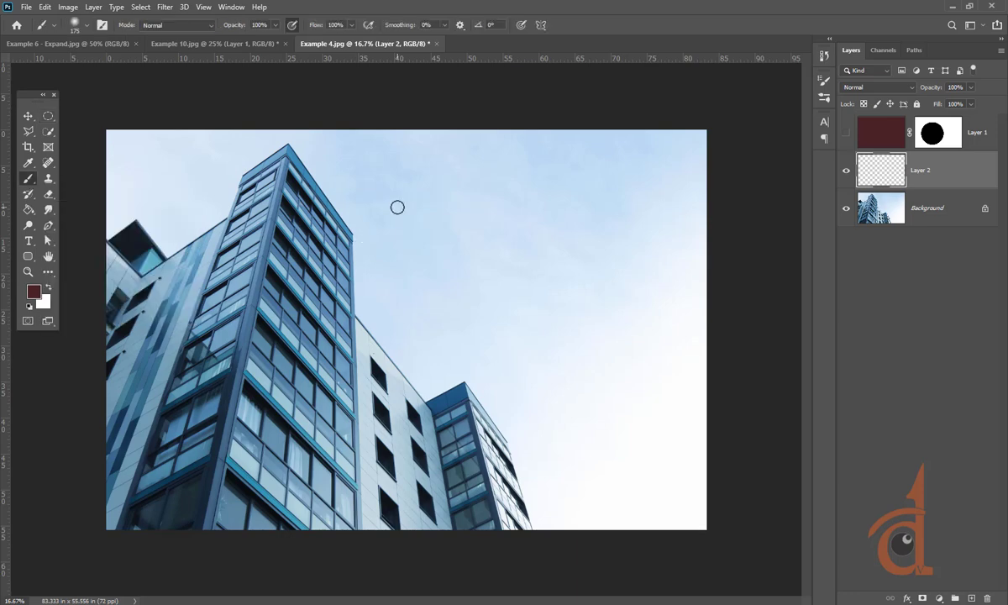
mouse_move(391, 203)
left_mouse_down()
mouse_move(291, 284)
mouse_move(477, 207)
mouse_move(537, 236)
mouse_move(410, 338)
mouse_move(479, 386)
mouse_move(430, 410)
left_mouse_up()
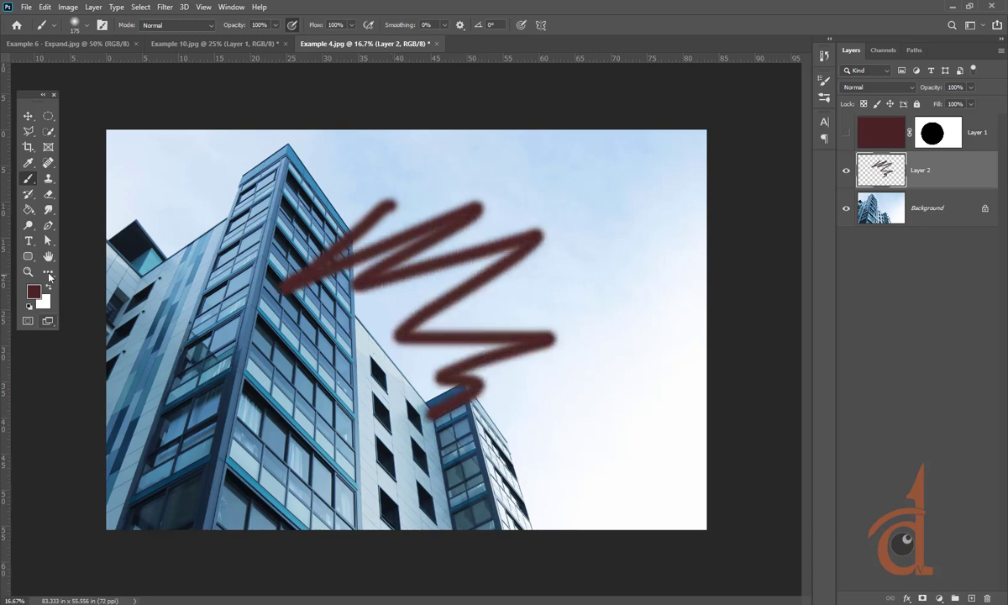
mouse_move(277, 217)
left_mouse_down()
mouse_move(299, 233)
mouse_move(548, 164)
mouse_move(552, 191)
mouse_move(538, 227)
mouse_move(590, 248)
mouse_move(641, 344)
mouse_move(640, 391)
mouse_move(592, 426)
left_mouse_up()
mouse_move(126, 277)
left_mouse_down()
mouse_move(290, 201)
mouse_move(145, 158)
mouse_move(198, 169)
mouse_move(344, 164)
mouse_move(277, 180)
mouse_move(357, 180)
left_mouse_up()
mouse_move(246, 273)
left_mouse_down()
mouse_move(315, 324)
mouse_move(289, 357)
mouse_move(353, 441)
mouse_move(454, 515)
left_mouse_up()
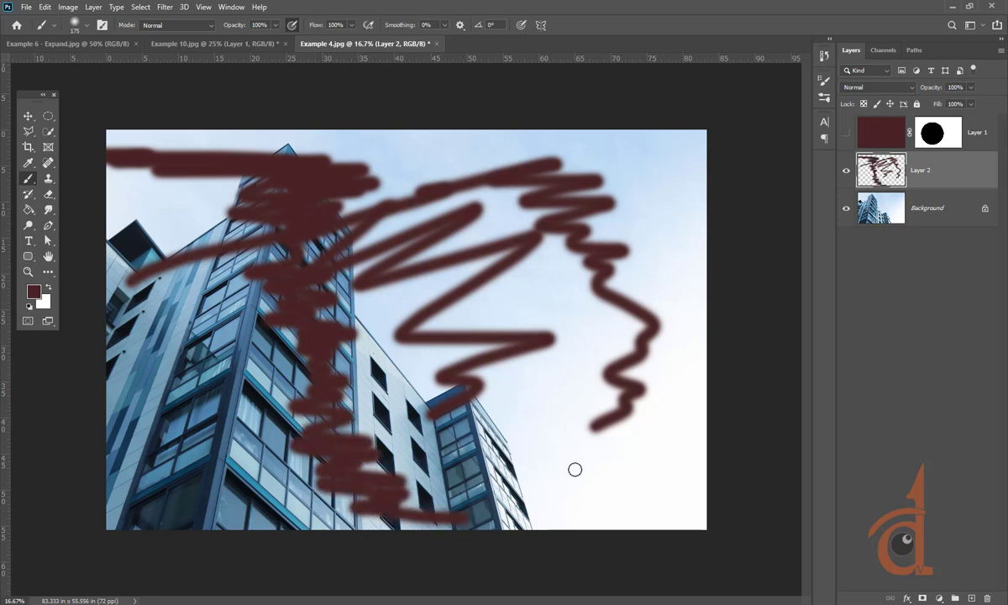
left_click_drag(574, 435, 497, 435)
mouse_move(416, 437)
left_mouse_down()
mouse_move(518, 455)
mouse_move(561, 473)
mouse_move(538, 502)
left_mouse_up()
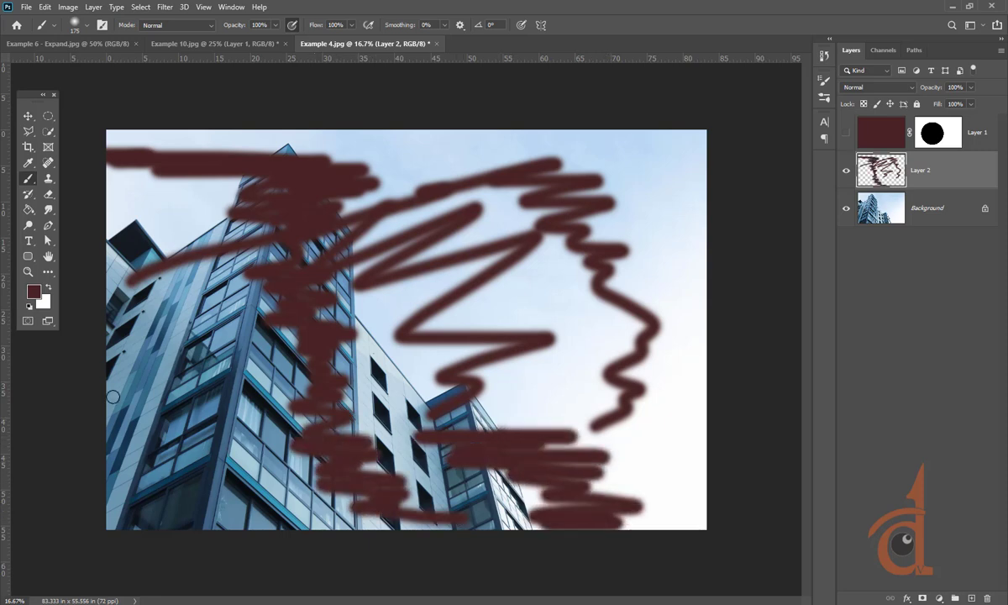
left_click_drag(76, 331, 185, 346)
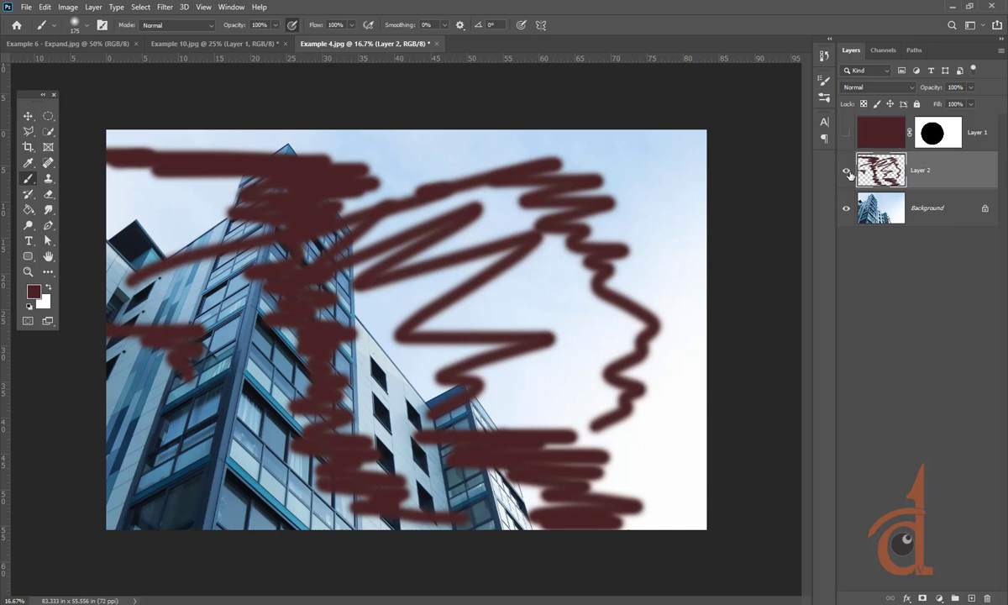
Erase all the painted strokes from Layer 2 and clear the selection
key("ctrl+a")
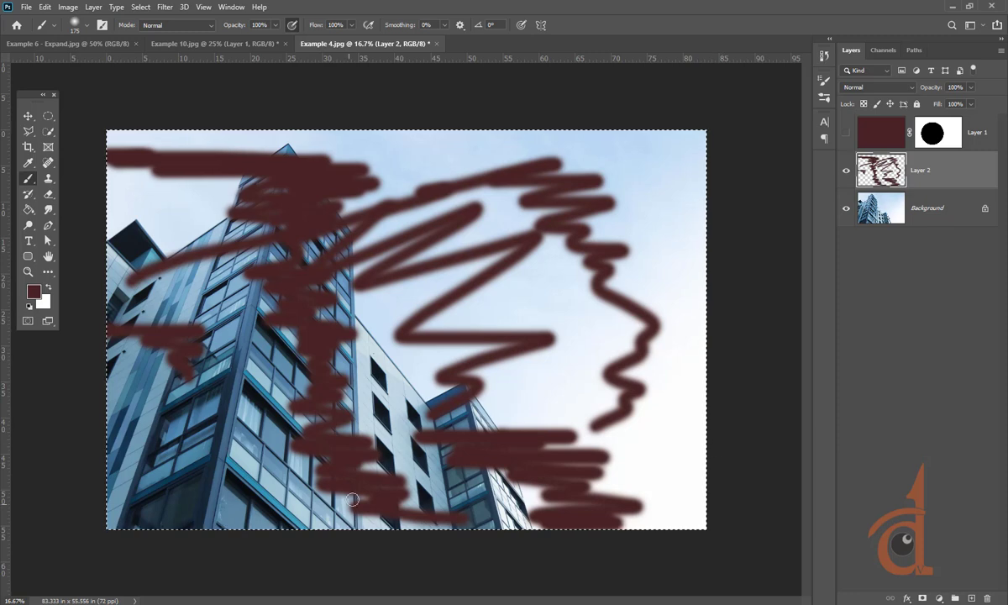
key("Delete")
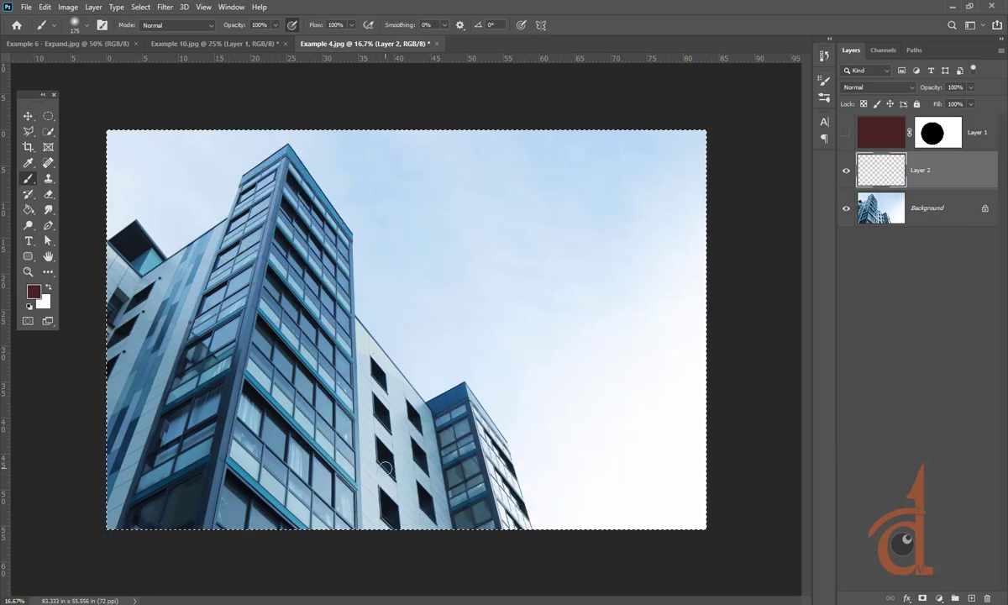
key("ctrl+d")
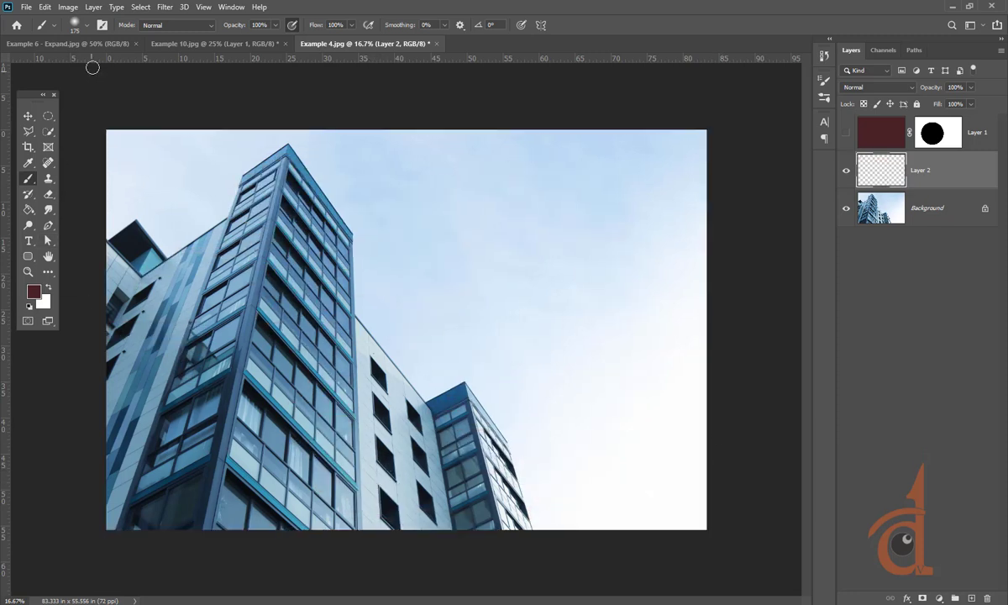
Raise the brush to maximum hardness and paint wavy dark red strokes over the building and sky on Layer 2
left_click(80, 29)
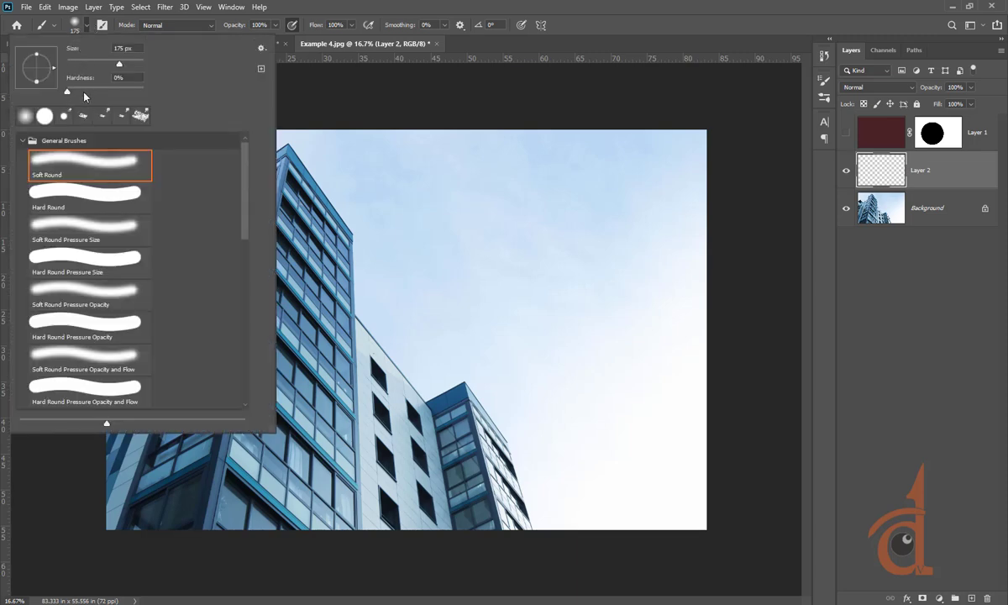
left_click_drag(70, 91, 189, 93)
left_click(533, 235)
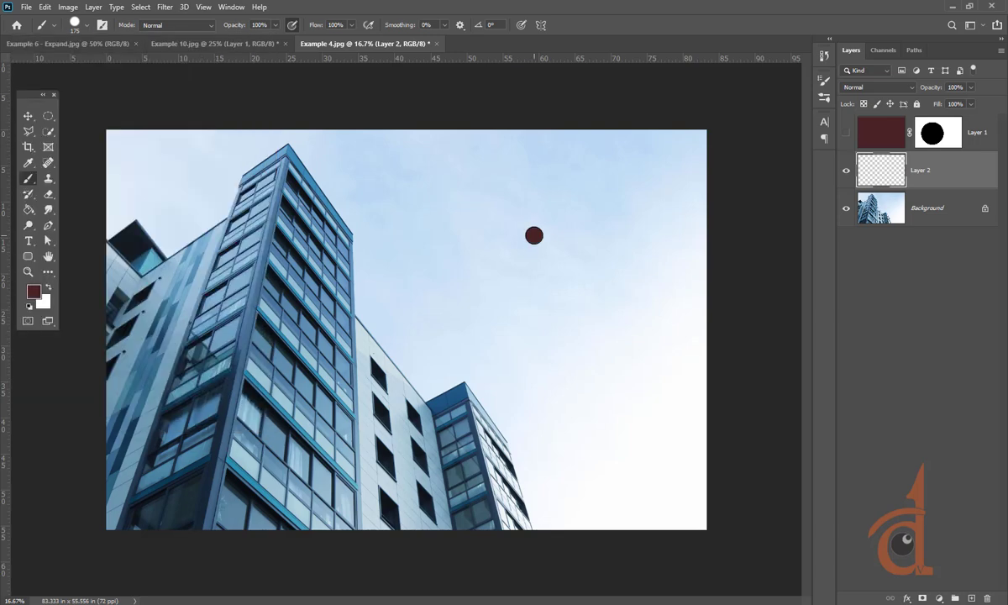
mouse_move(554, 185)
left_mouse_down()
mouse_move(387, 251)
mouse_move(520, 235)
mouse_move(499, 336)
mouse_move(536, 375)
mouse_move(539, 468)
left_mouse_up()
mouse_move(286, 174)
left_mouse_down()
mouse_move(232, 201)
mouse_move(286, 276)
mouse_move(299, 457)
left_mouse_up()
mouse_move(190, 226)
left_mouse_down()
mouse_move(199, 345)
mouse_move(231, 510)
left_mouse_up()
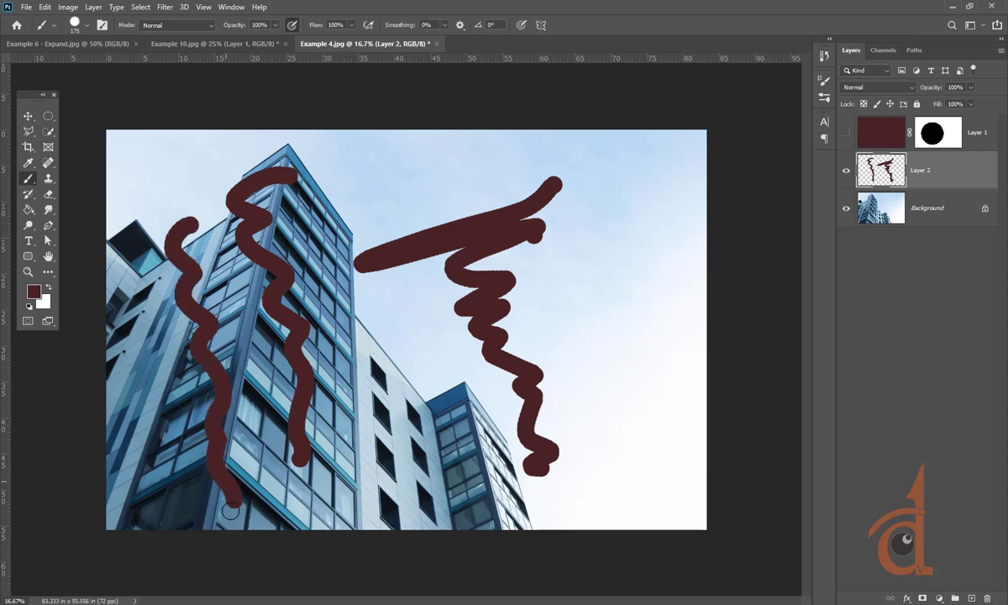
mouse_move(382, 146)
left_mouse_down()
mouse_move(386, 168)
mouse_move(570, 171)
mouse_move(599, 228)
mouse_move(606, 349)
left_mouse_up()
left_click_drag(608, 396, 604, 430)
mouse_move(437, 303)
left_mouse_down()
mouse_move(383, 338)
mouse_move(435, 486)
left_mouse_up()
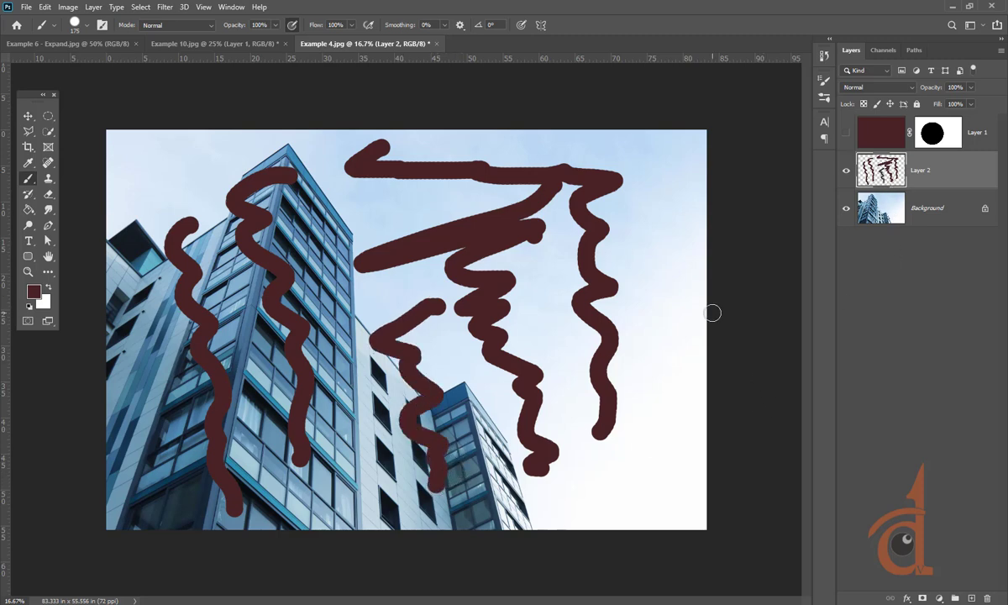
Enlarge the brush to 500 px and paint a thick dark red scribble over the middle of the image on Layer 2
key("bracketright")
key("bracketright")
key("bracketright")
key("bracketright")
key("bracketright")
mouse_move(367, 198)
left_mouse_down()
mouse_move(350, 220)
mouse_move(362, 247)
mouse_move(339, 326)
mouse_move(382, 407)
mouse_move(346, 495)
mouse_move(423, 536)
mouse_move(370, 347)
mouse_move(476, 387)
mouse_move(451, 481)
mouse_move(562, 437)
mouse_move(566, 254)
mouse_move(556, 412)
mouse_move(607, 481)
mouse_move(644, 244)
mouse_move(616, 365)
mouse_move(623, 473)
left_mouse_up()
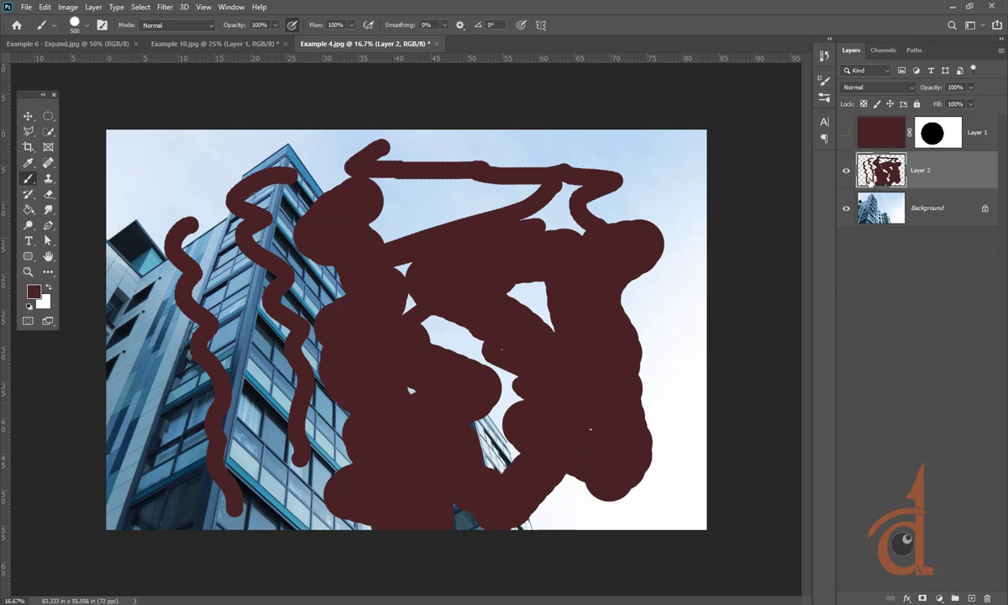
Replace the painted Layer 2 with an empty layer, and show Layer 1 again with its mask active
mouse_move(951, 167)
left_mouse_down()
mouse_move(975, 538)
mouse_move(997, 594)
mouse_move(991, 344)
mouse_move(987, 597)
left_mouse_up()
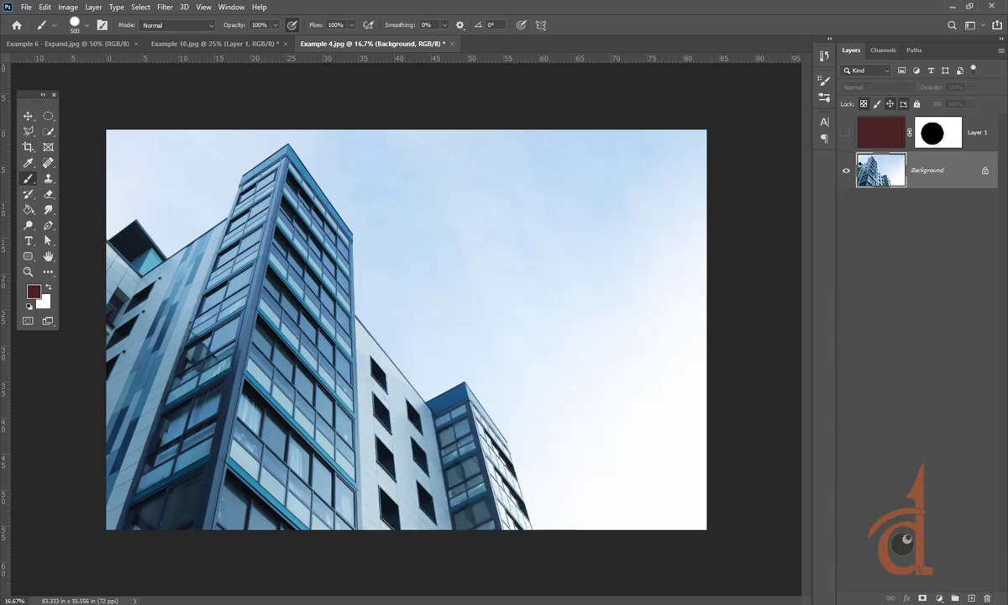
key("ctrl+shift+alt+n")
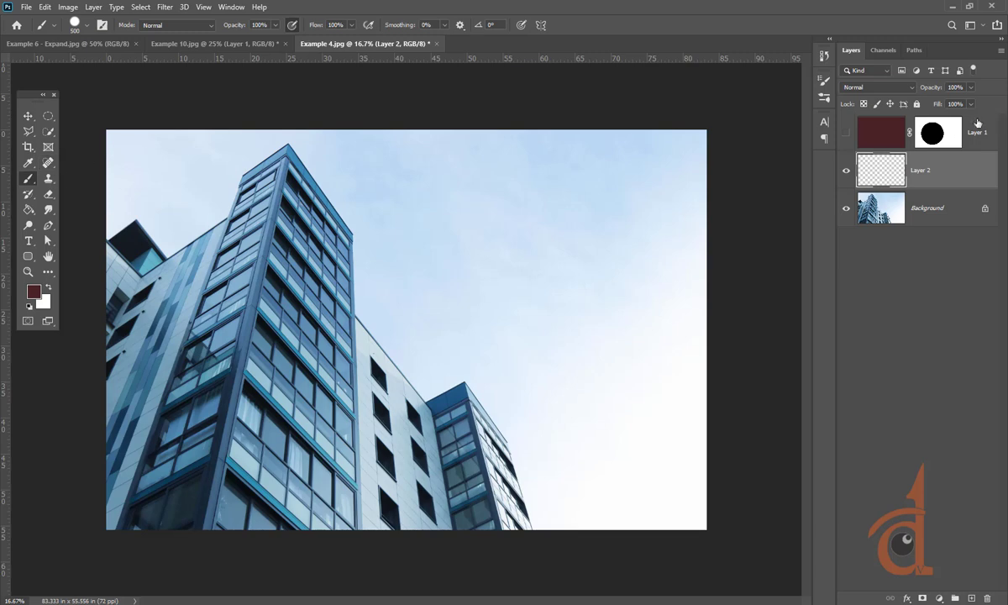
left_click(930, 136)
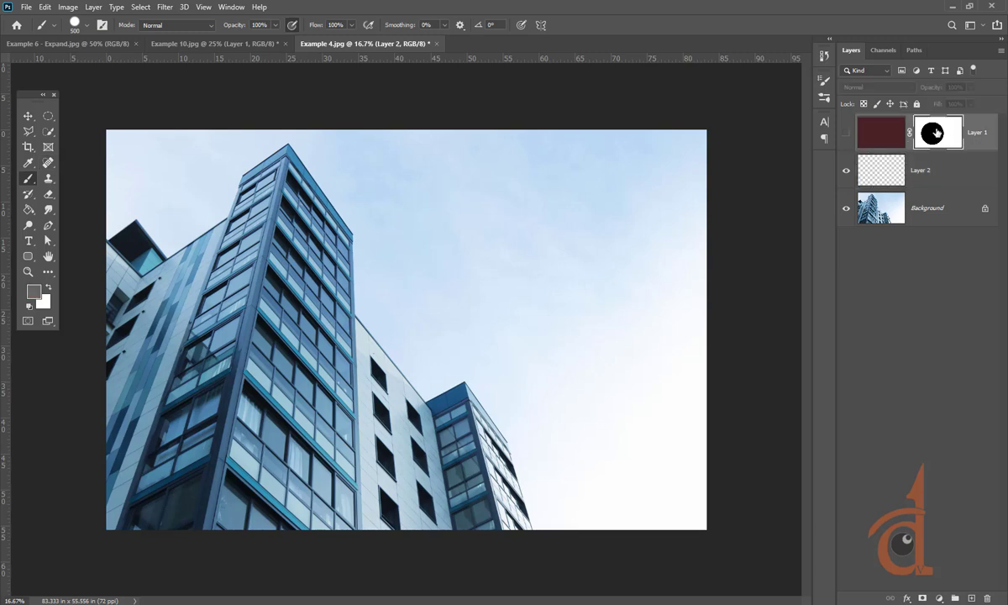
left_click(847, 132)
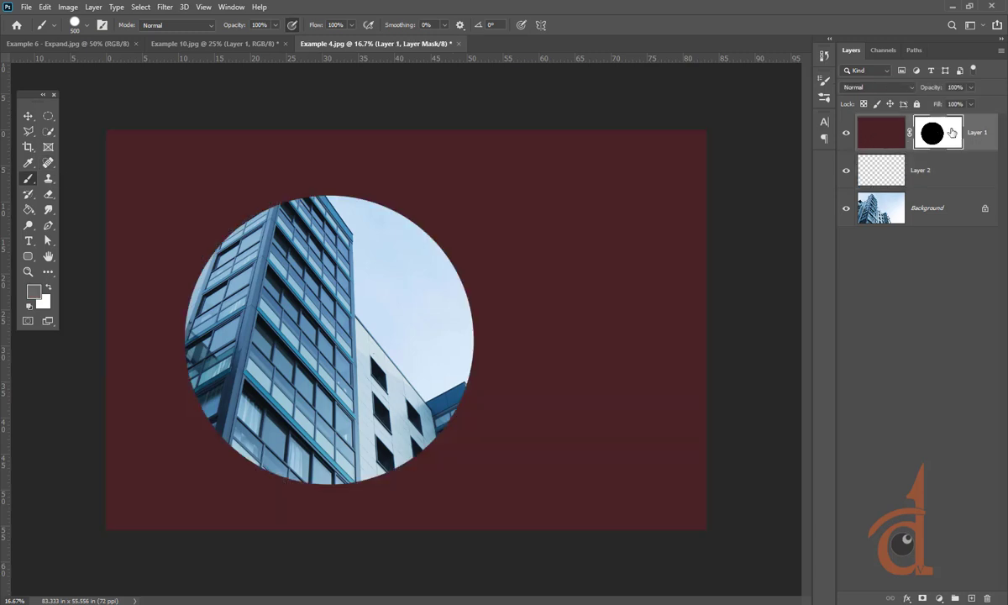
Fill Layer 1's mask with white and paint six broad grey strokes across it with the 500 px round brush
key("ctrl+BackSpace")
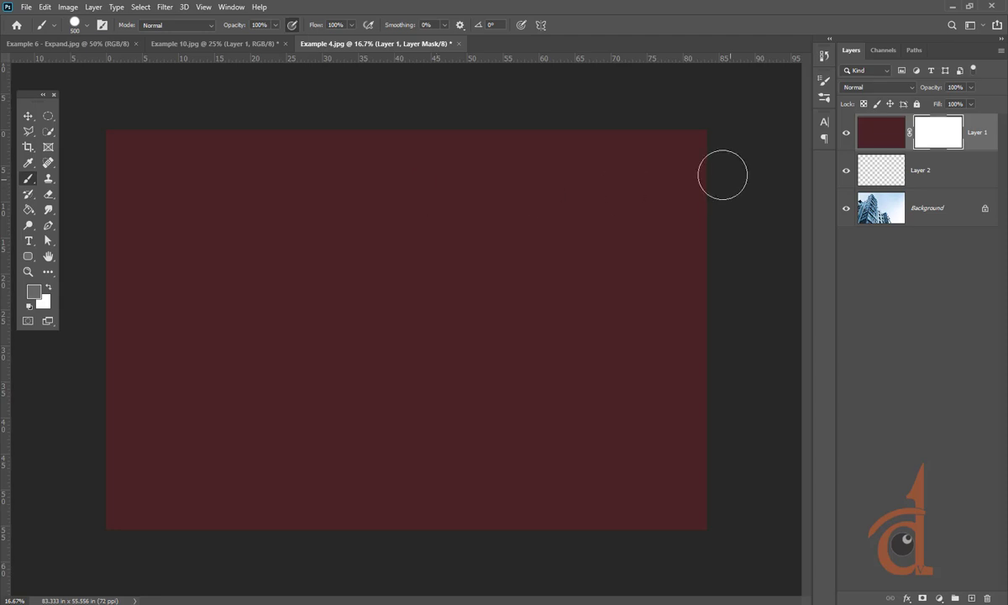
left_click_drag(222, 314, 395, 244)
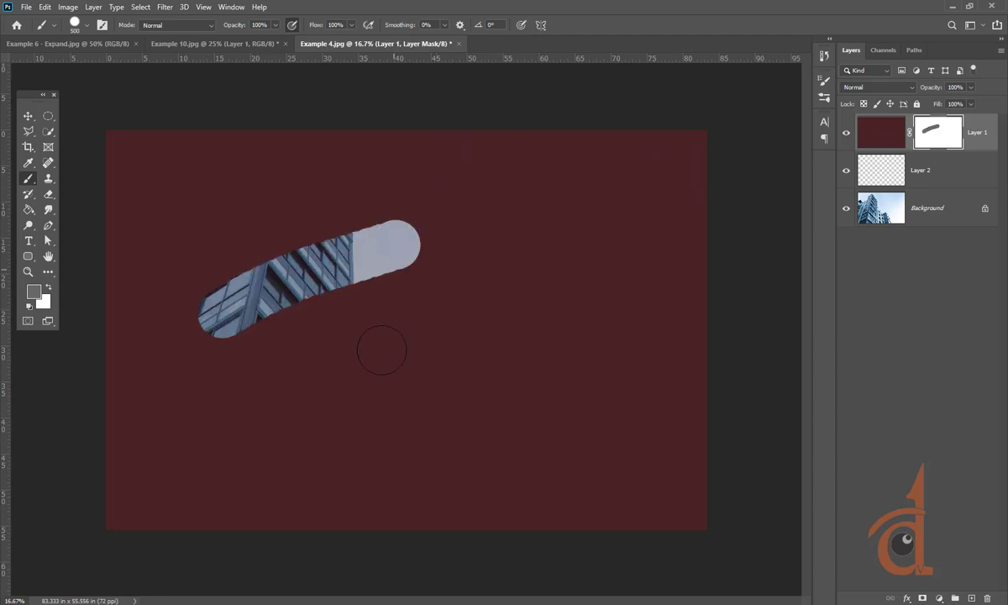
left_click_drag(237, 384, 487, 309)
left_click_drag(282, 447, 612, 401)
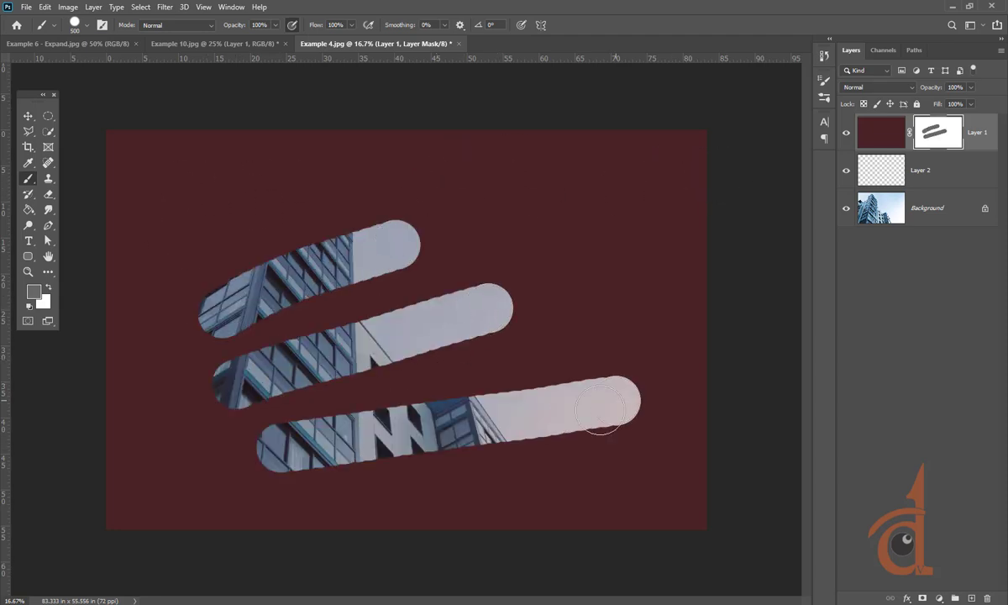
left_click_drag(139, 214, 405, 143)
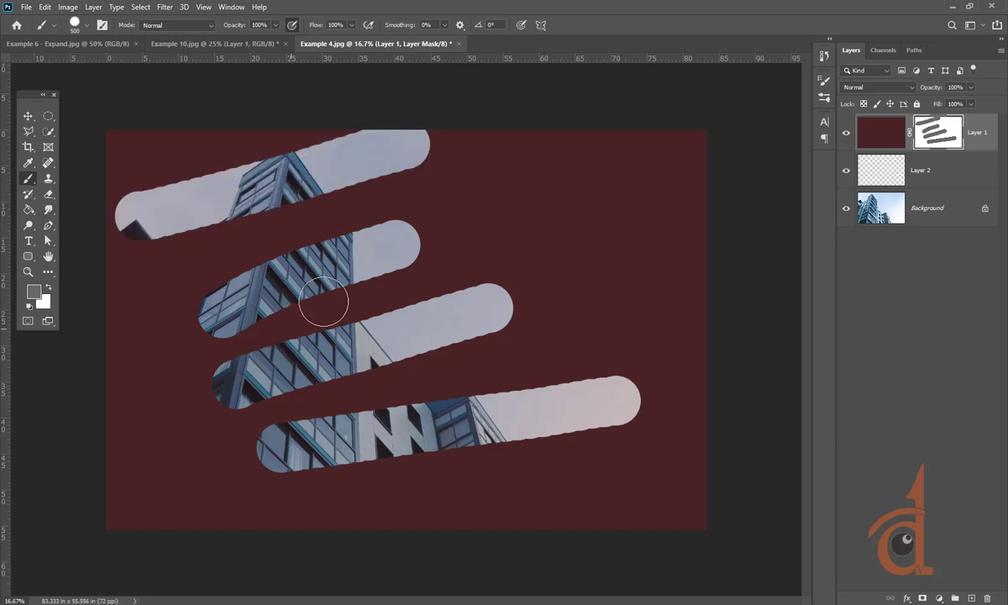
left_click_drag(508, 168, 776, 405)
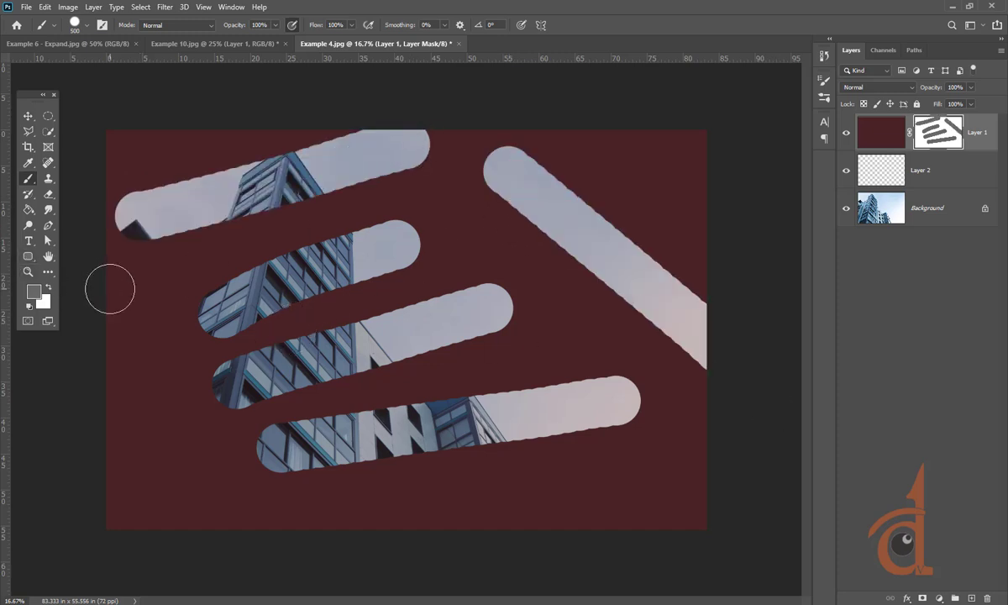
left_click_drag(108, 286, 158, 571)
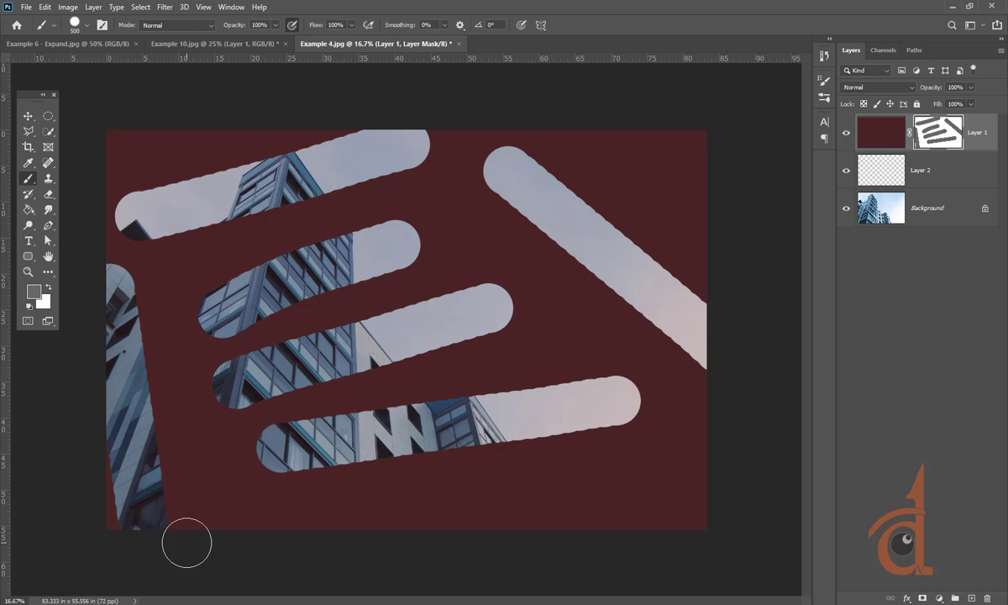
Refill Layer 1's mask with white and choose a textured charcoal brush from Dry Media Brushes, enlarged to 500 px
key("ctrl+BackSpace")
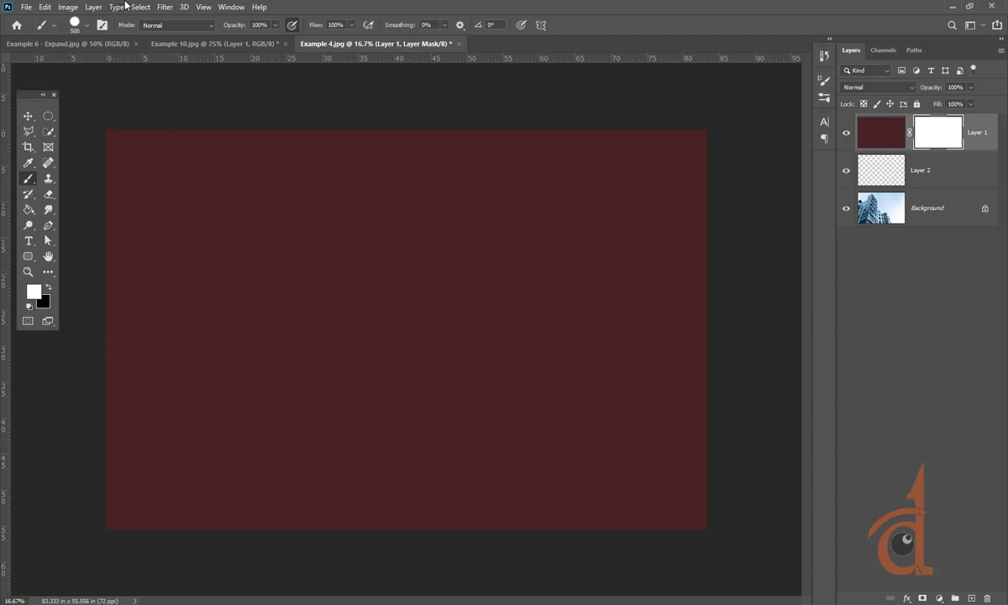
left_click(85, 30)
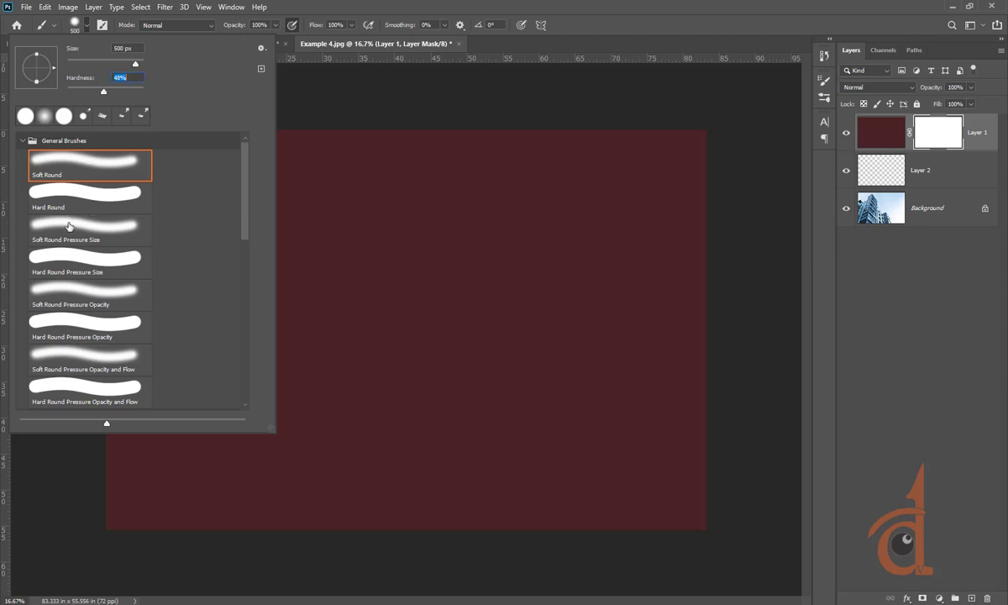
scroll(74, 321, "down", 5)
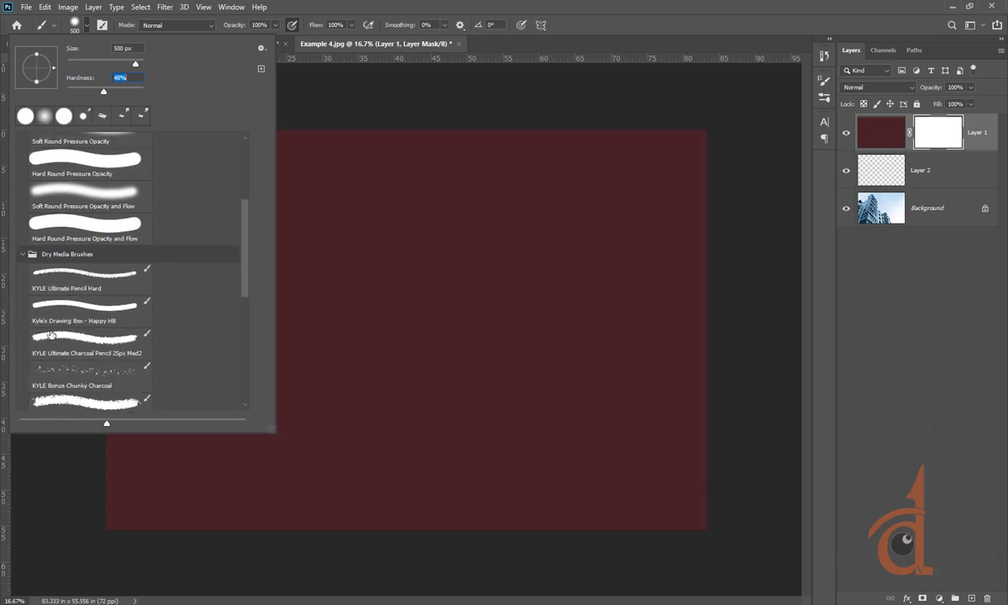
left_click(51, 334)
key("Return")
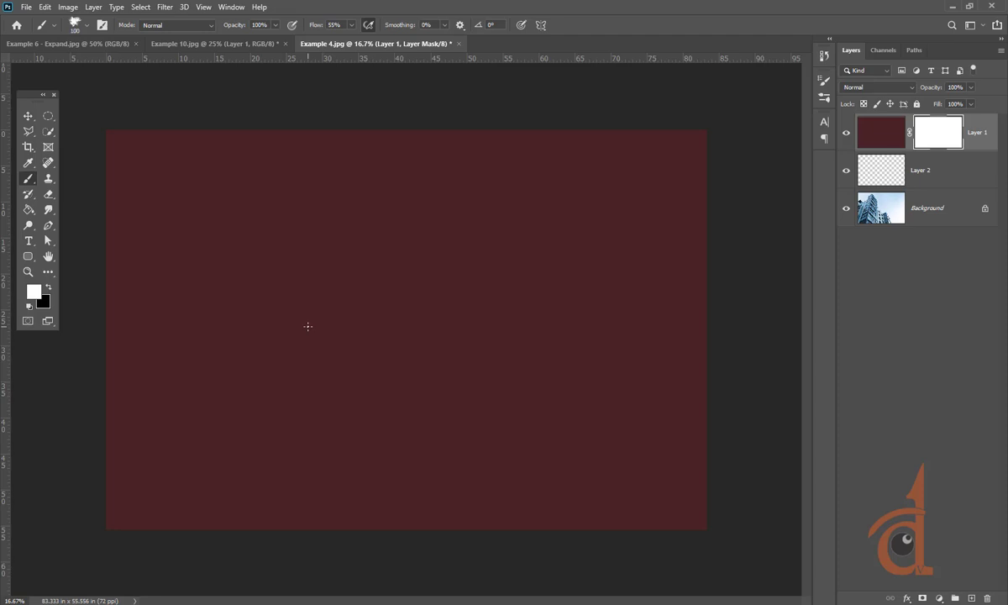
key("bracketright")
key("bracketright")
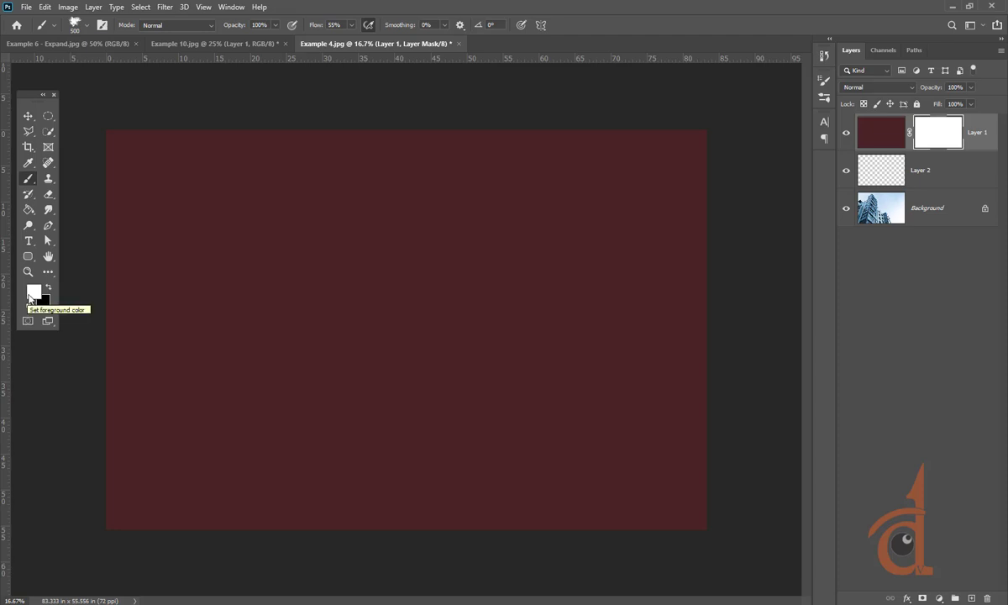
Paint rough black charcoal strokes on Layer 1's mask, mostly slanted or horizontal, over the building and sky
key("x")
left_click_drag(189, 295, 328, 250)
left_click_drag(223, 357, 449, 291)
left_click_drag(248, 416, 436, 396)
left_click_drag(178, 255, 302, 205)
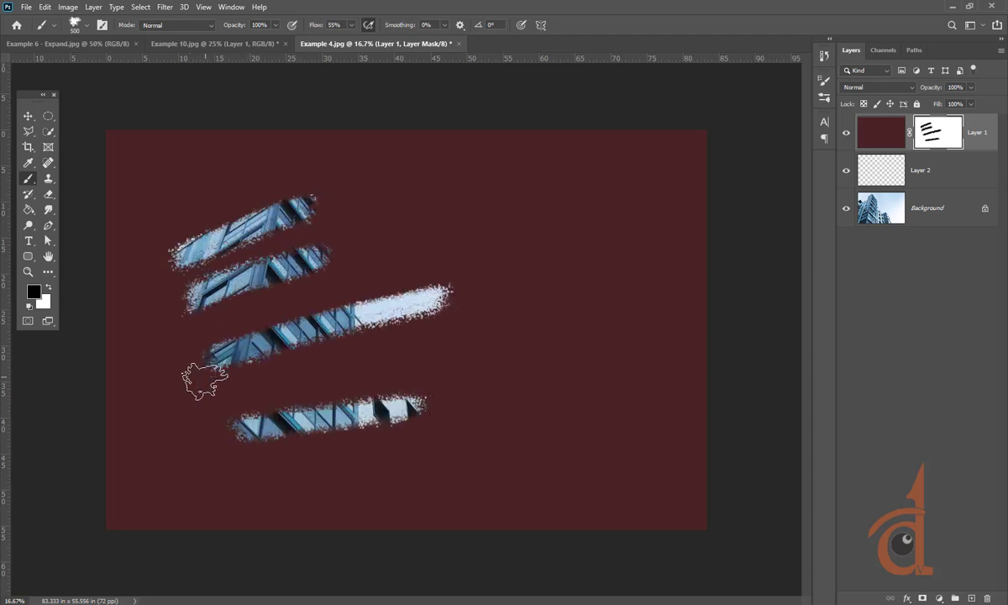
left_click_drag(153, 309, 243, 521)
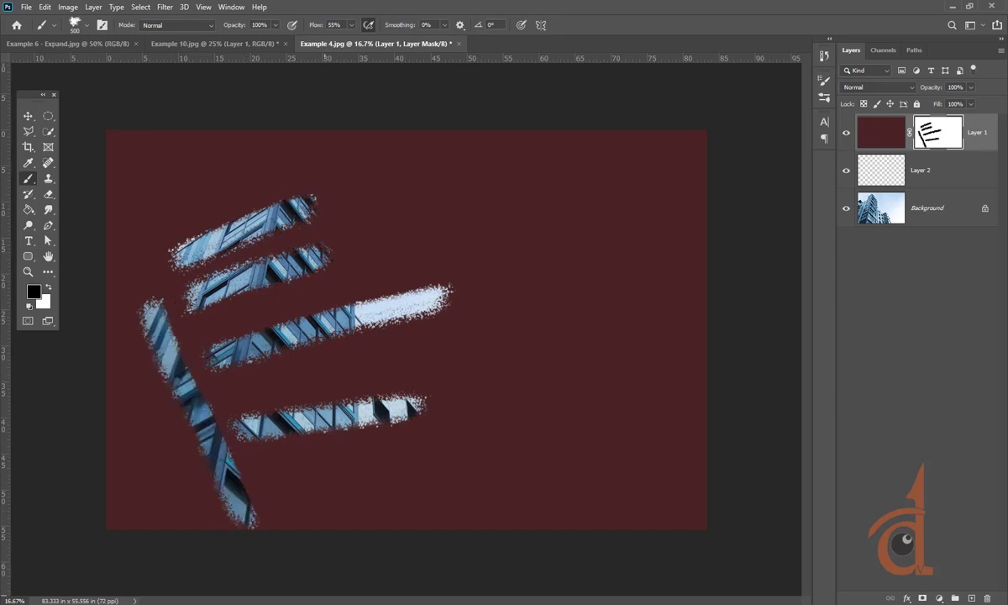
mouse_move(844, 593)
left_click_drag(170, 216, 405, 139)
left_click_drag(207, 309, 538, 240)
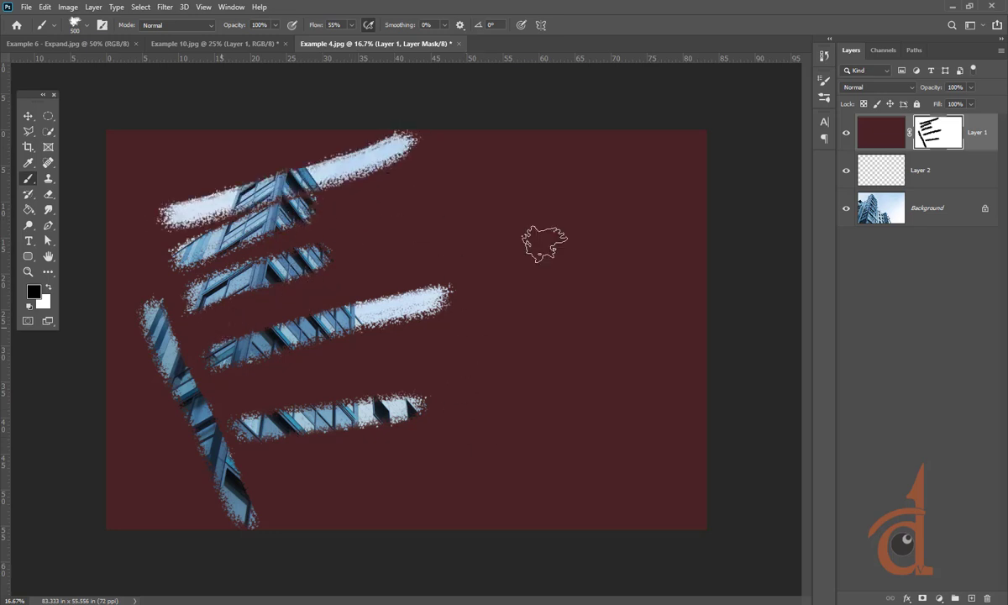
left_click_drag(273, 424, 657, 444)
left_click_drag(298, 514, 564, 510)
left_click_drag(292, 484, 580, 485)
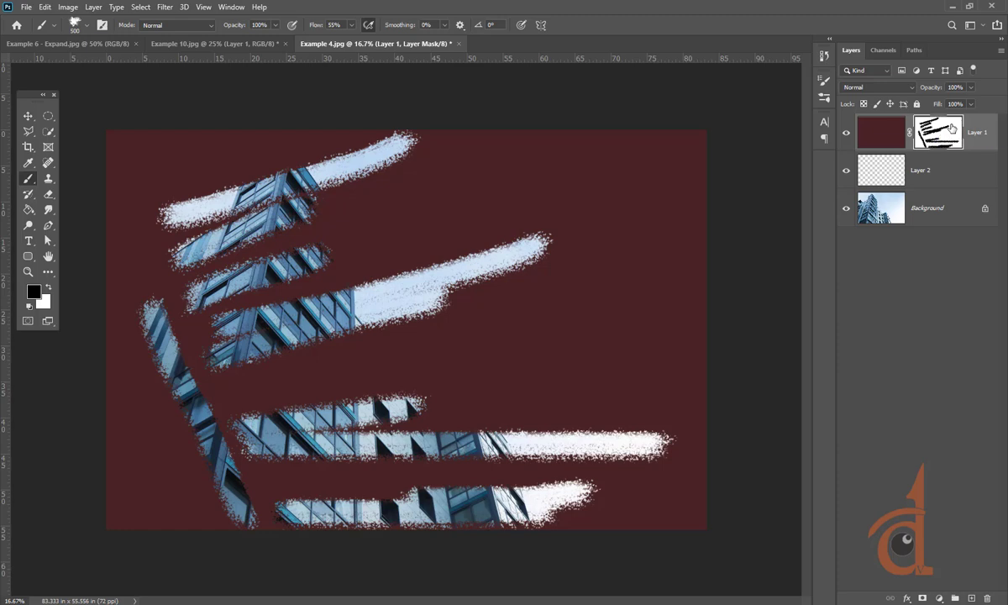
Fill Layer 1's mask with black and paint a straight white horizontal band over the upper-right sky with the charcoal brush at 1500 px
key("alt+BackSpace")
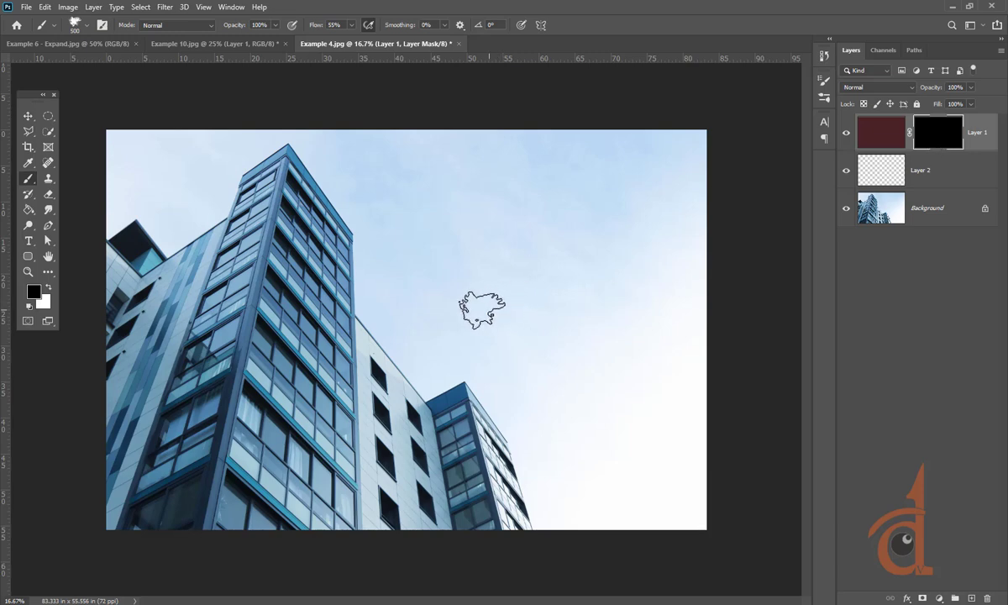
left_click(48, 287)
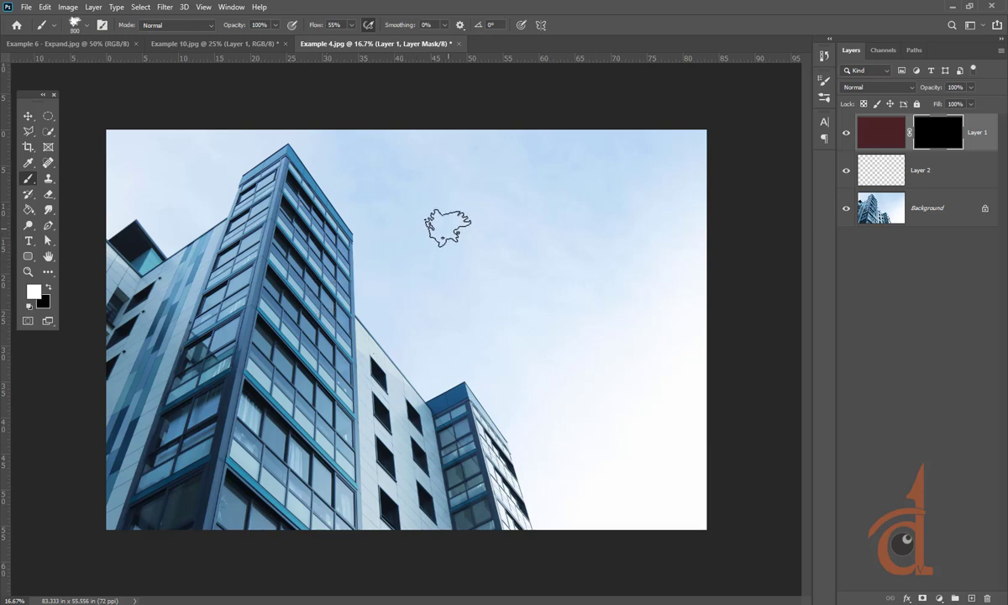
key("bracketright")
key("bracketright")
key("bracketright")
key("bracketright")
key("bracketright")
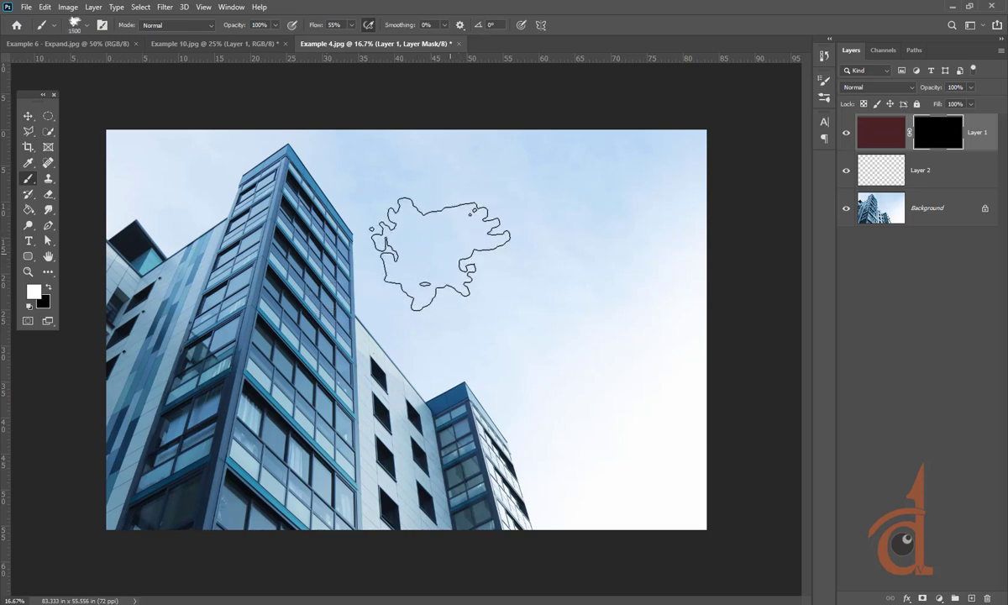
left_click(482, 252)
left_click(675, 248, "shift")
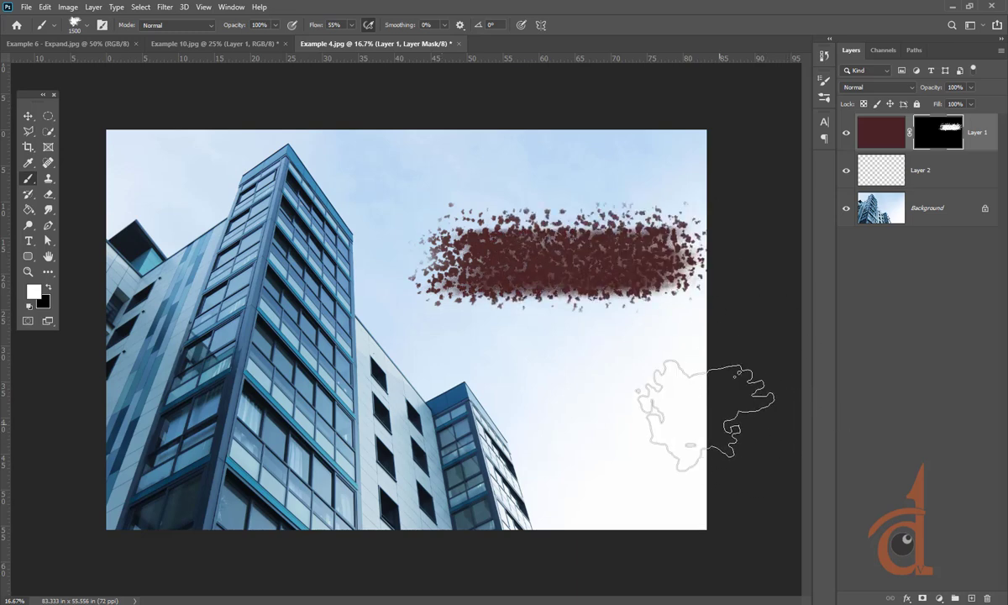
Reduce the charcoal brush size for painting on Layer 1's mask
key("bracketleft")
key("bracketleft")
key("bracketleft")
key("bracketleft")
key("bracketleft")
key("bracketleft")
key("bracketleft")
key("bracketleft")
key("bracketleft")
key("bracketleft")
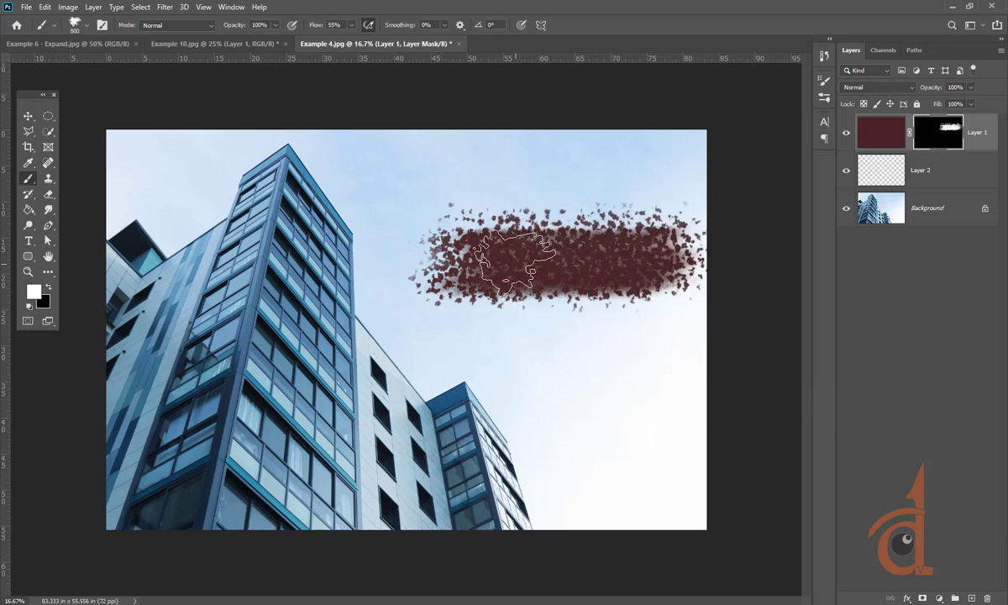
Paint a rough-edged horizontal banner in white on Layer 1's mask, in the sky beside the tall building
mouse_move(481, 259)
left_mouse_down()
mouse_move(565, 242)
mouse_move(491, 244)
mouse_move(630, 252)
mouse_move(645, 271)
left_mouse_up()
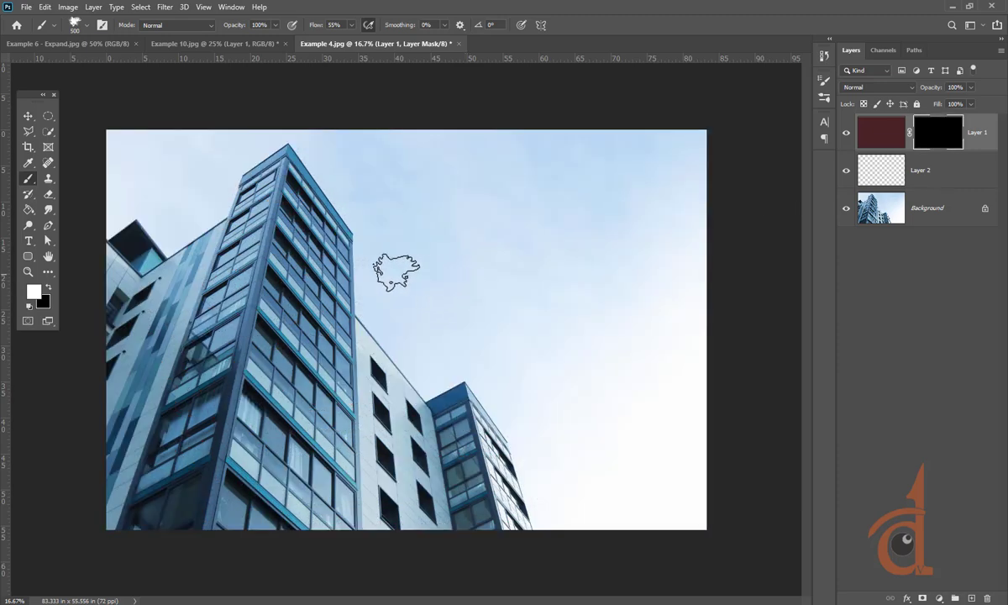
left_click_drag(400, 270, 538, 269)
mouse_move(632, 262)
left_mouse_down()
mouse_move(510, 304)
mouse_move(407, 290)
mouse_move(595, 272)
mouse_move(433, 296)
mouse_move(590, 292)
mouse_move(458, 293)
mouse_move(578, 293)
mouse_move(450, 313)
mouse_move(587, 310)
mouse_move(504, 316)
mouse_move(407, 305)
mouse_move(404, 291)
mouse_move(488, 287)
mouse_move(417, 315)
mouse_move(525, 308)
mouse_move(409, 308)
mouse_move(613, 308)
mouse_move(567, 304)
mouse_move(613, 290)
mouse_move(542, 318)
mouse_move(468, 321)
mouse_move(441, 313)
mouse_move(440, 293)
mouse_move(584, 290)
mouse_move(481, 293)
mouse_move(505, 302)
mouse_move(426, 281)
mouse_move(556, 278)
mouse_move(445, 286)
mouse_move(596, 286)
mouse_move(453, 309)
mouse_move(573, 306)
mouse_move(433, 306)
mouse_move(500, 308)
mouse_move(448, 311)
mouse_move(579, 292)
mouse_move(467, 308)
mouse_move(558, 312)
mouse_move(546, 316)
mouse_move(445, 321)
mouse_move(660, 322)
left_mouse_up()
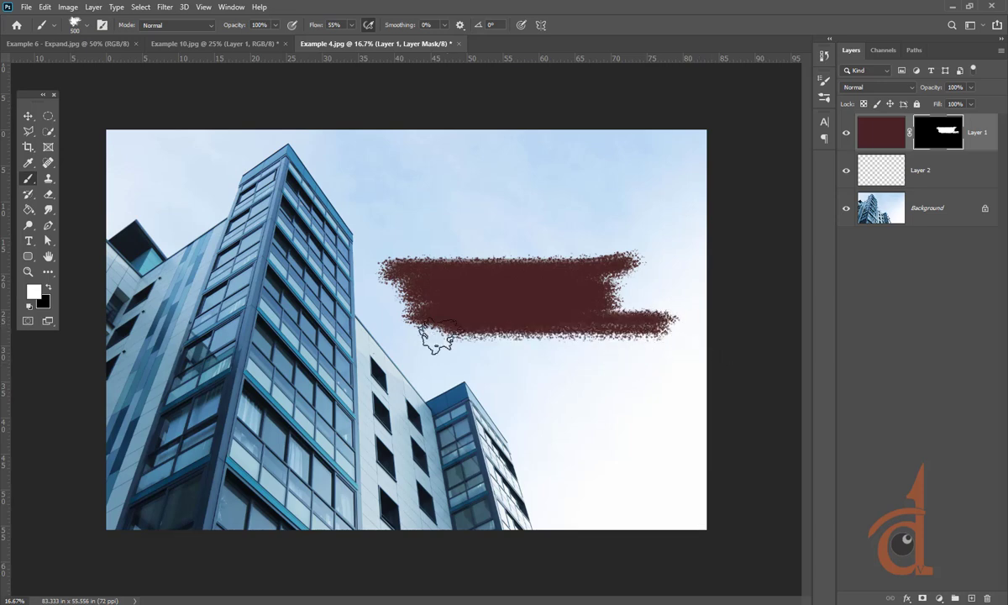
Try moving the maroon banner higher in the sky together with its mask, and undo the move
left_click(28, 118)
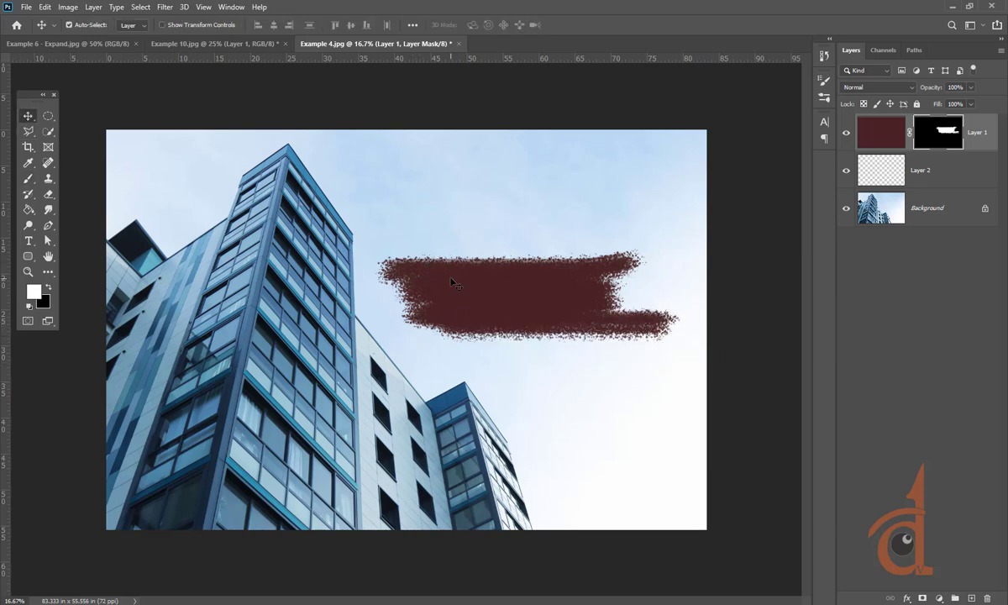
left_click_drag(472, 299, 515, 241)
mouse_move(455, 334)
left_mouse_down()
mouse_move(452, 290)
mouse_move(461, 335)
left_mouse_up()
mouse_move(467, 303)
left_mouse_down()
mouse_move(473, 255)
mouse_move(488, 244)
left_mouse_up()
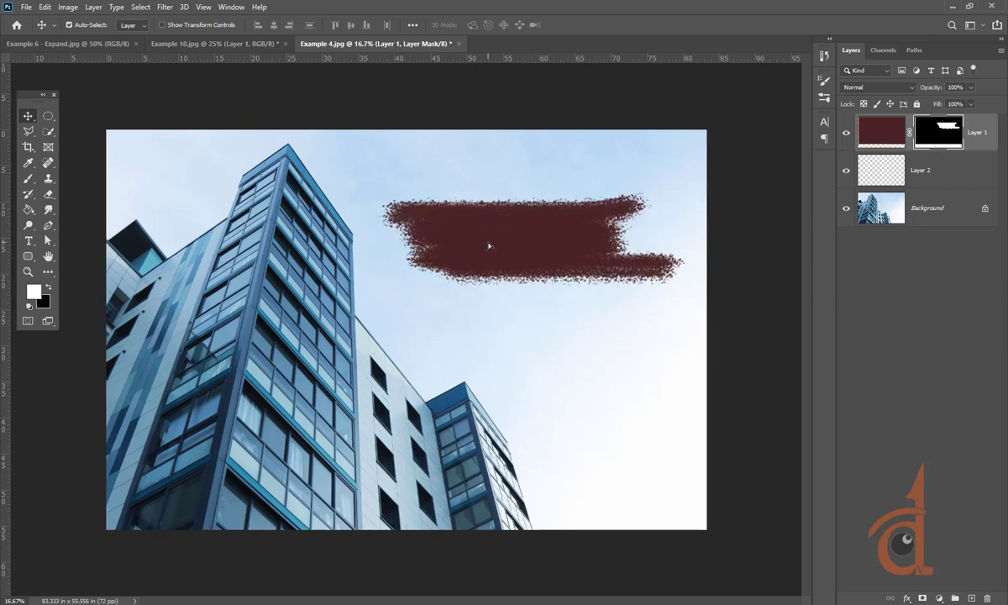
key("ctrl+z")
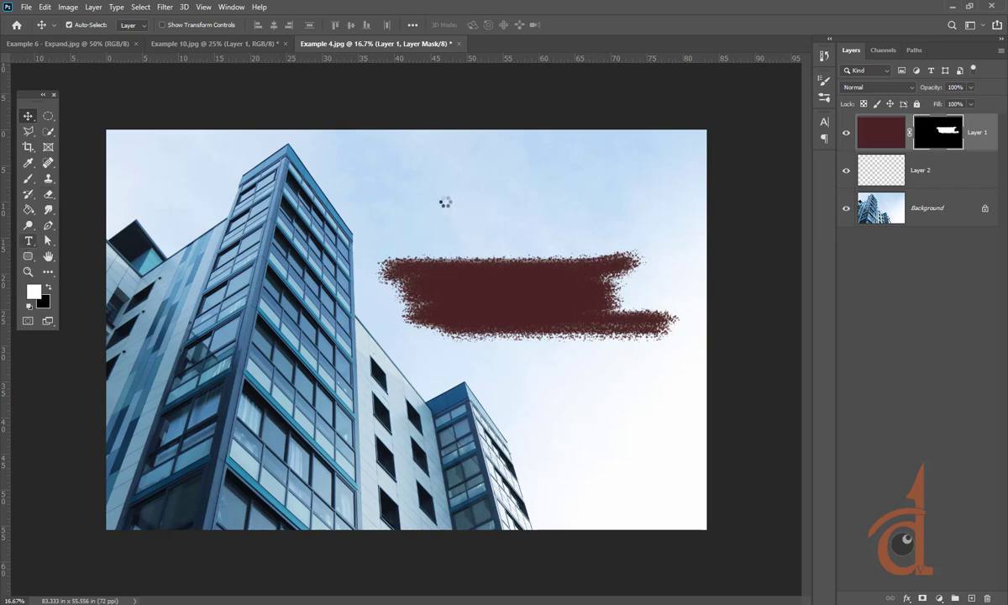
Add the horizontal text "DIZVIZ Production" in the sky above the banner
key("t")
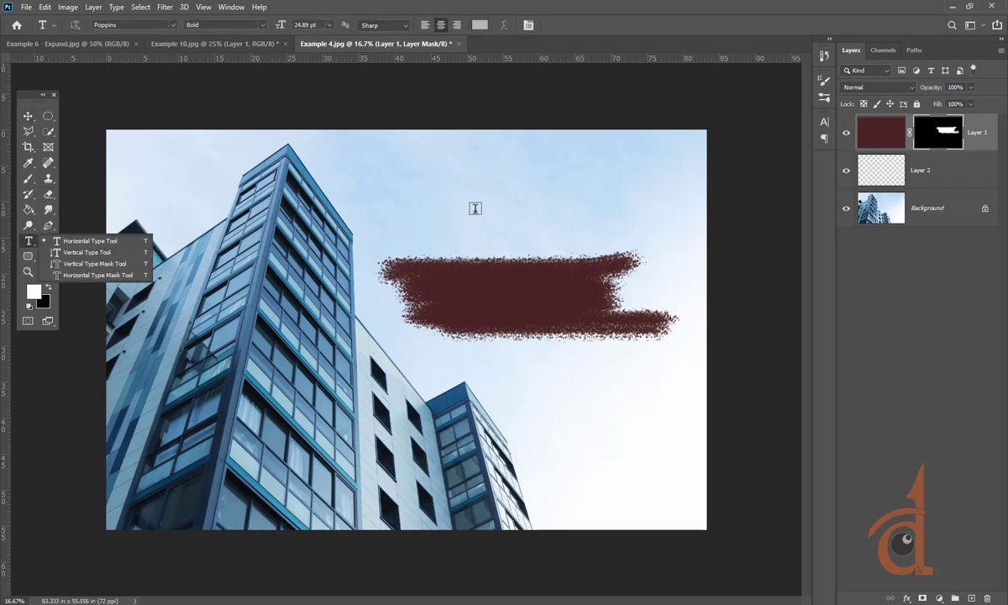
left_click(419, 187)
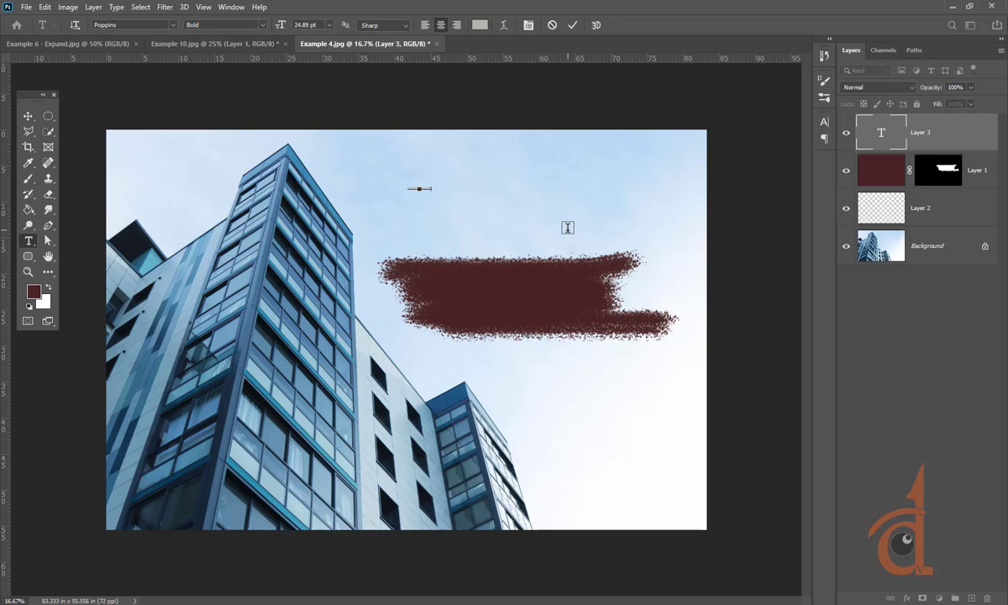
left_click(31, 114)
Scale up the "DIZVIZ Production" text and position it over the upper part of the banner
key("ctrl+t")
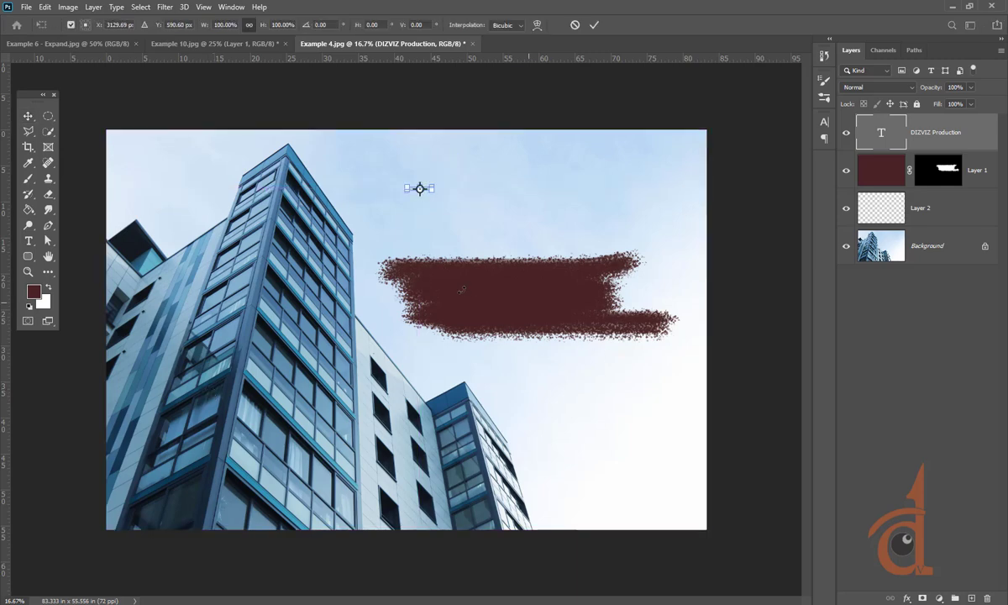
left_click_drag(489, 227, 659, 295)
mouse_move(568, 218)
left_mouse_down()
mouse_move(588, 324)
mouse_move(593, 283)
mouse_move(625, 283)
left_mouse_up()
key("Return")
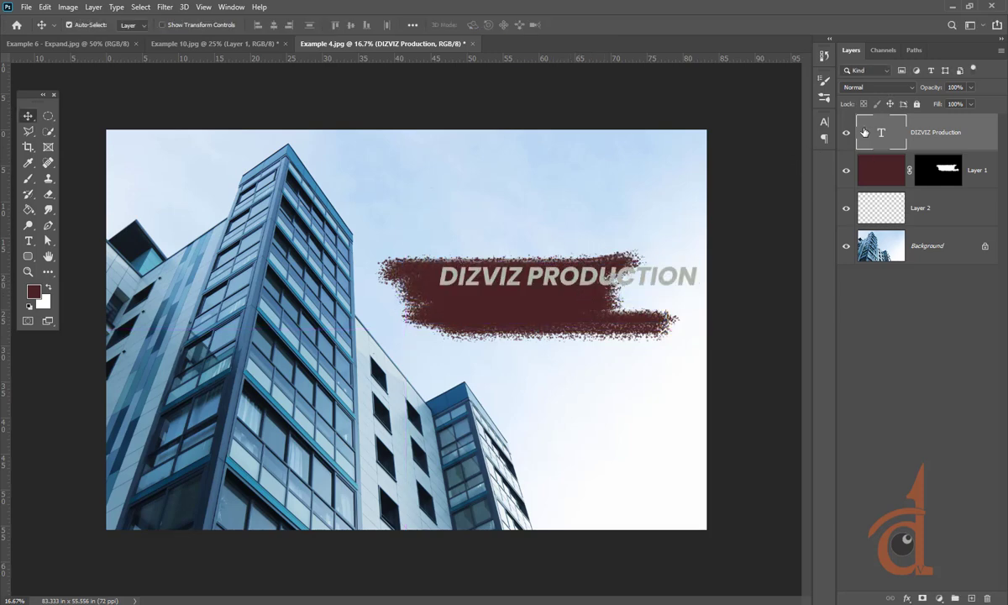
Change the colour of the whole "DIZVIZ Production" text to white, ffffff
key("Return")
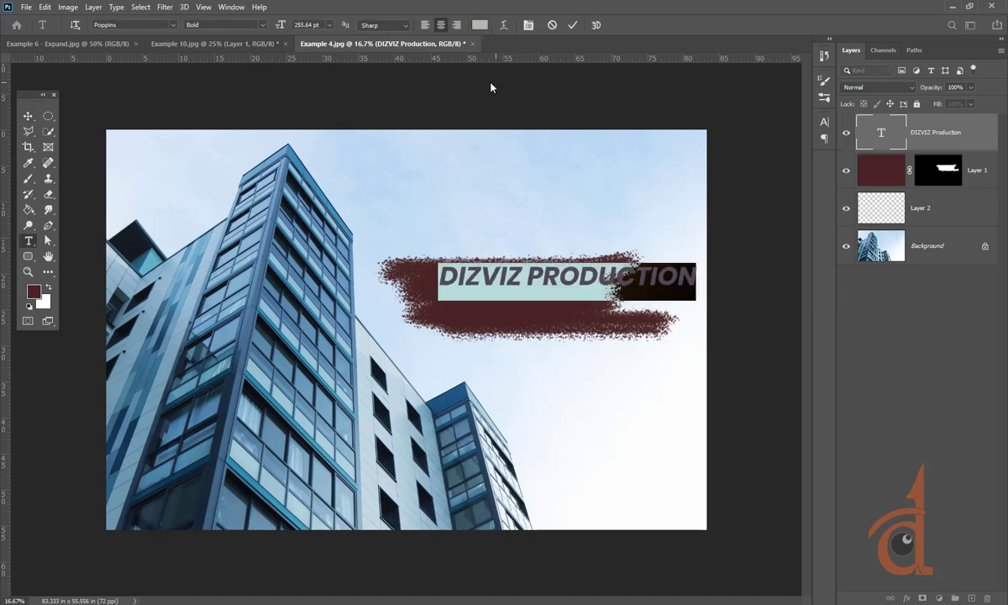
left_click(478, 25)
type("ffffff")
key("Return")
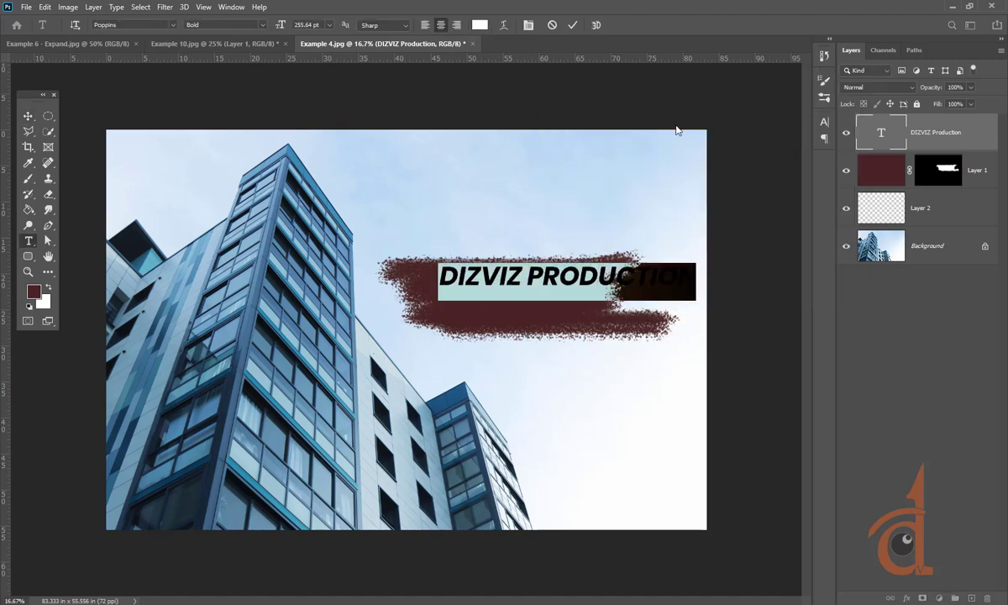
left_click(29, 116)
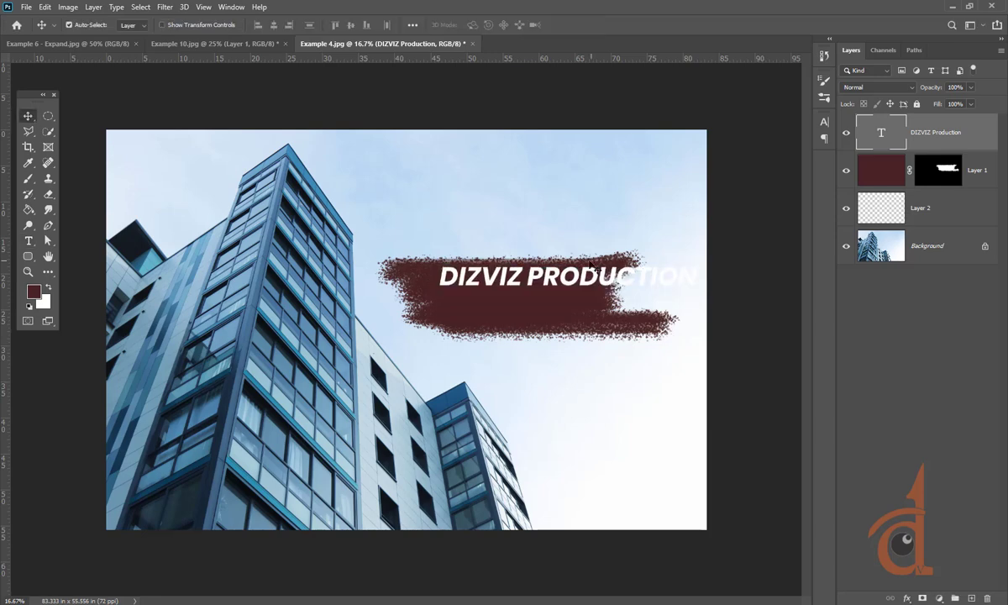
Break the text into two lines, DIZVIZ above PRODUCTION, and centre it within the banner
double_click(530, 272)
left_click(528, 276)
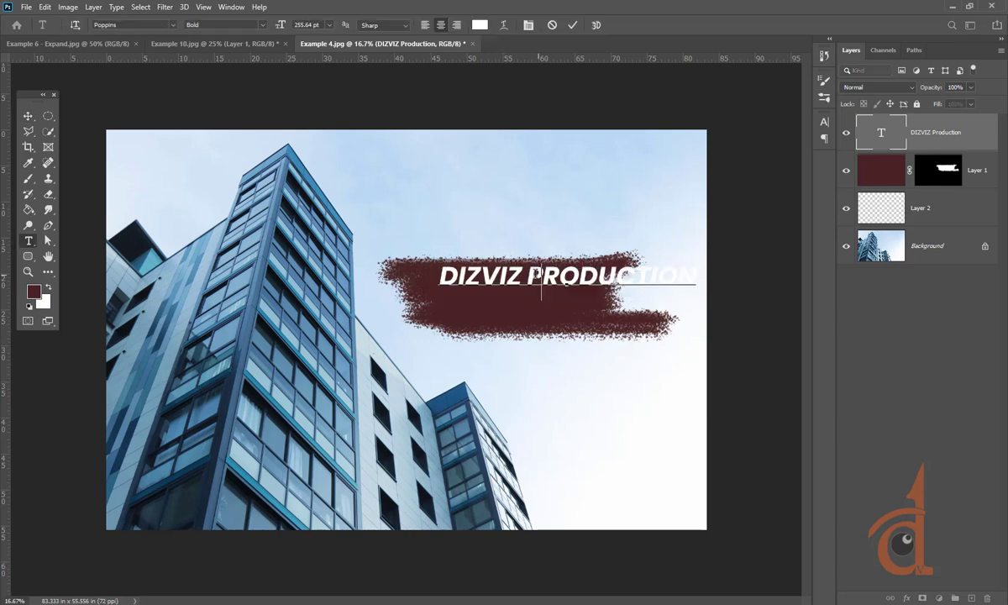
key("BackSpace")
key("Return")
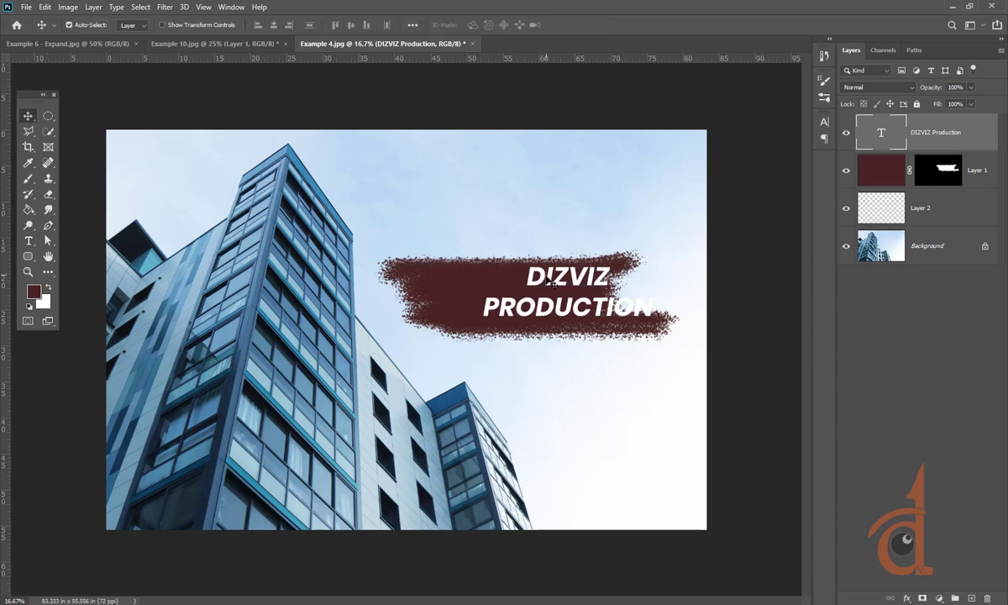
mouse_move(542, 277)
left_mouse_down()
mouse_move(490, 249)
mouse_move(504, 249)
mouse_move(495, 276)
left_mouse_up()
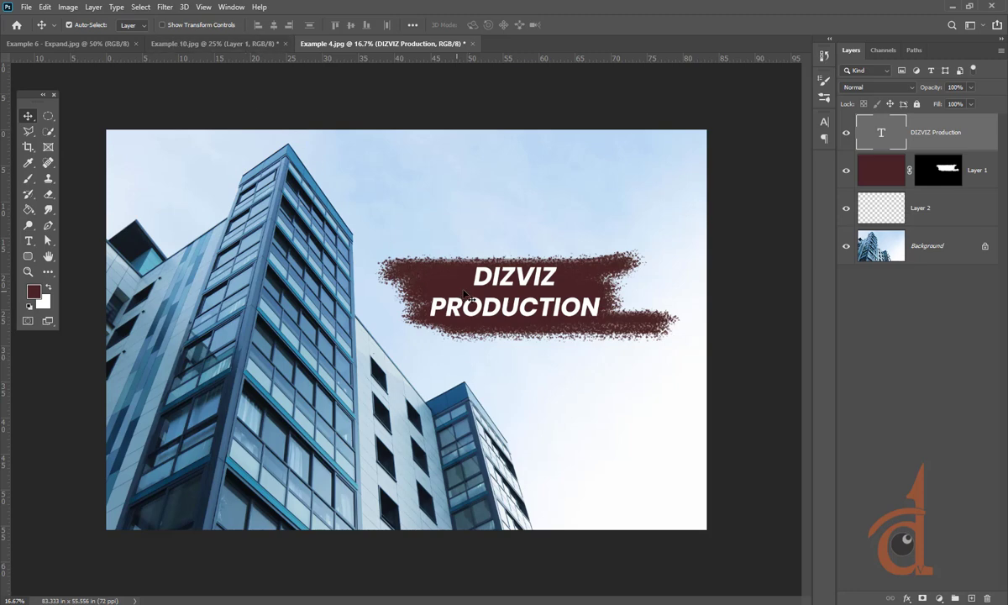
Change the font of the whole two-line text to Mistral
key("Return")
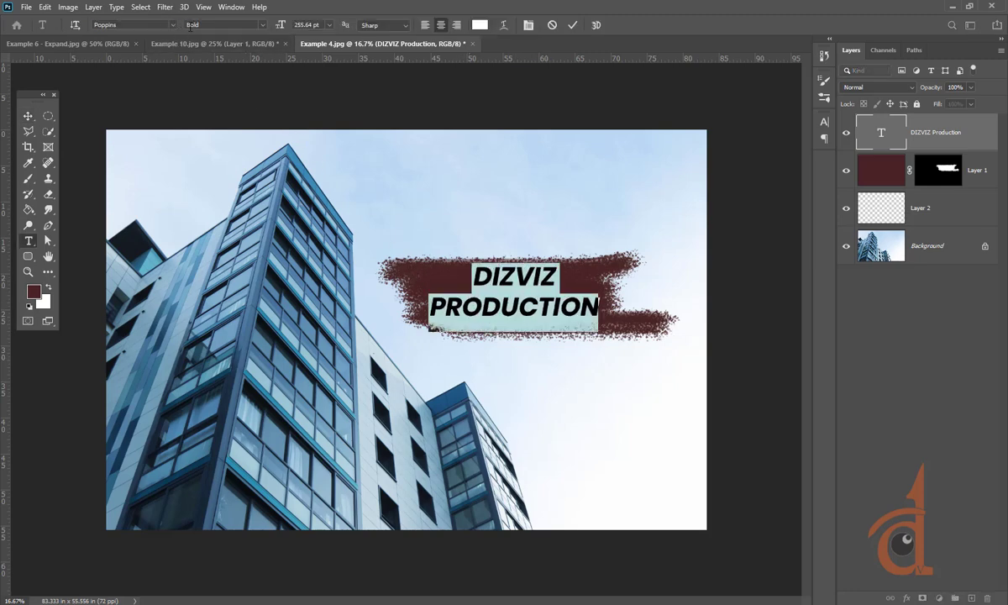
left_click(172, 24)
scroll(199, 368, "down", 5)
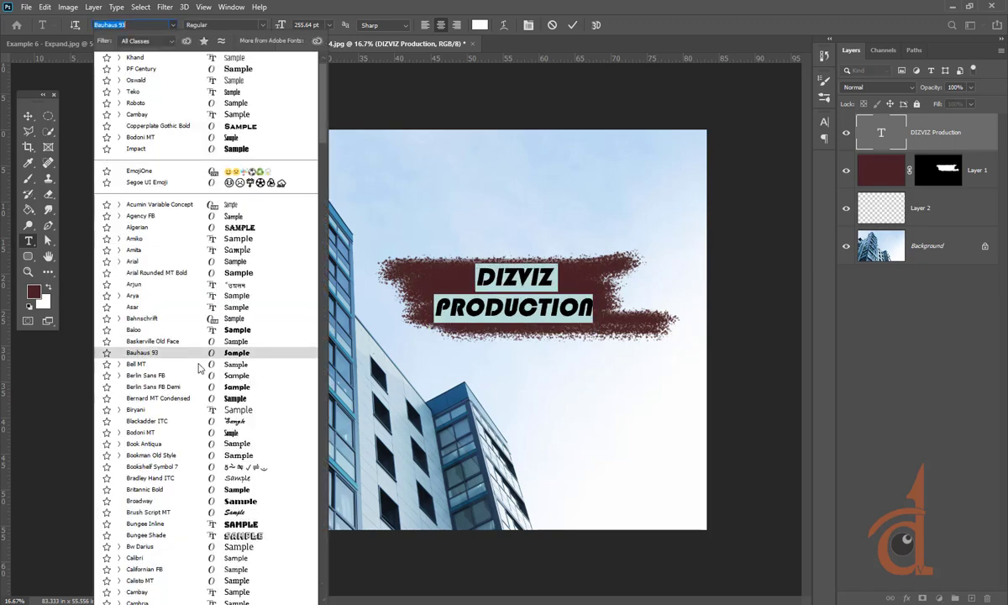
scroll(249, 433, "down", 2)
scroll(248, 434, "down", 9)
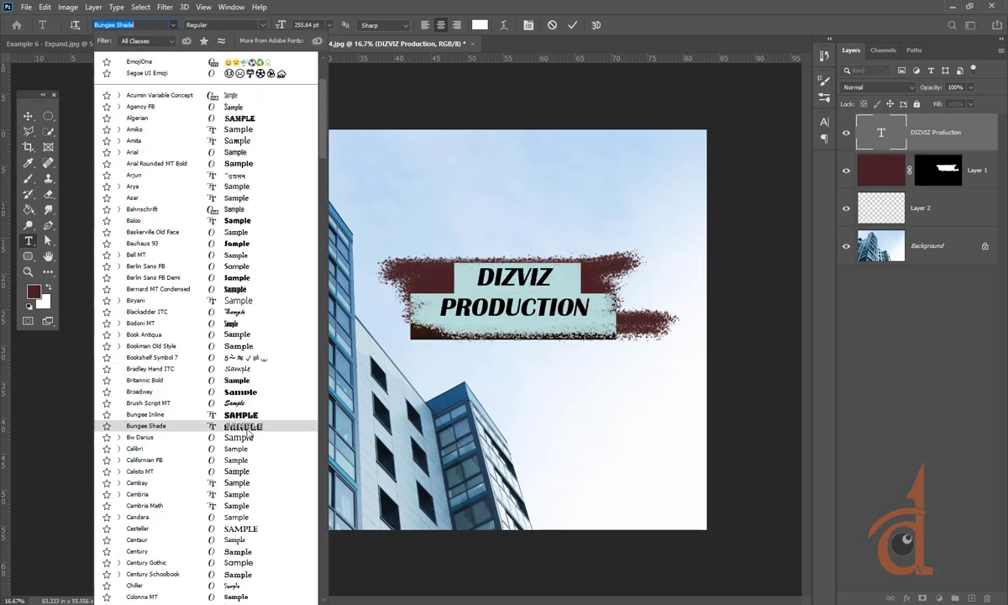
scroll(249, 433, "down", 12)
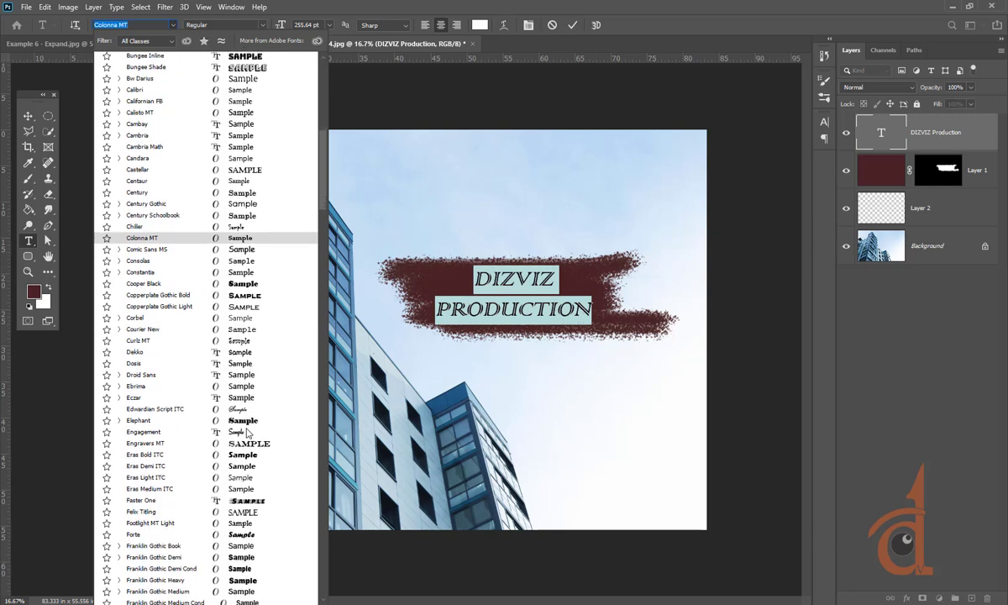
scroll(244, 429, "down", 9)
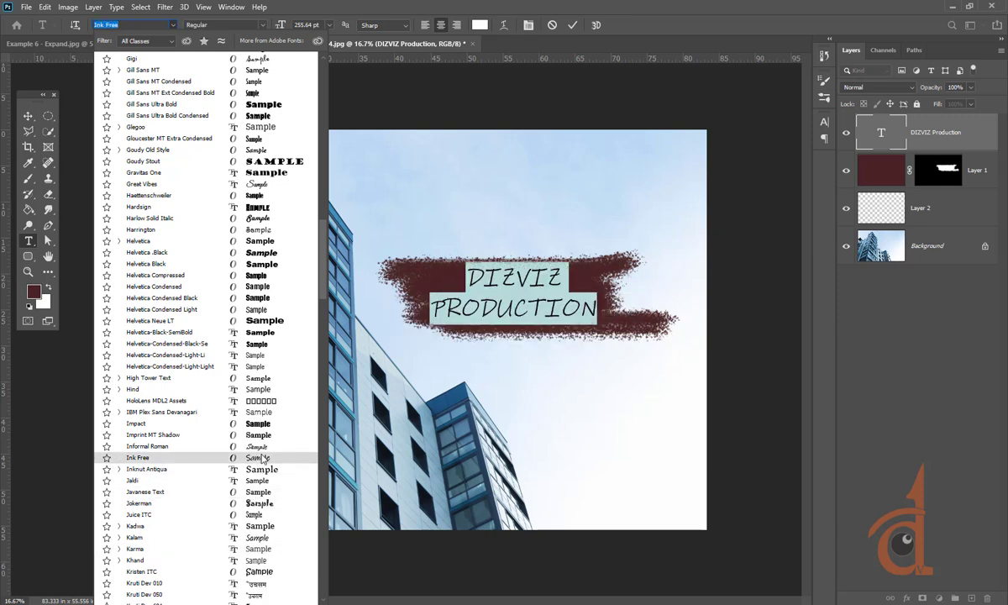
scroll(248, 517, "down", 8)
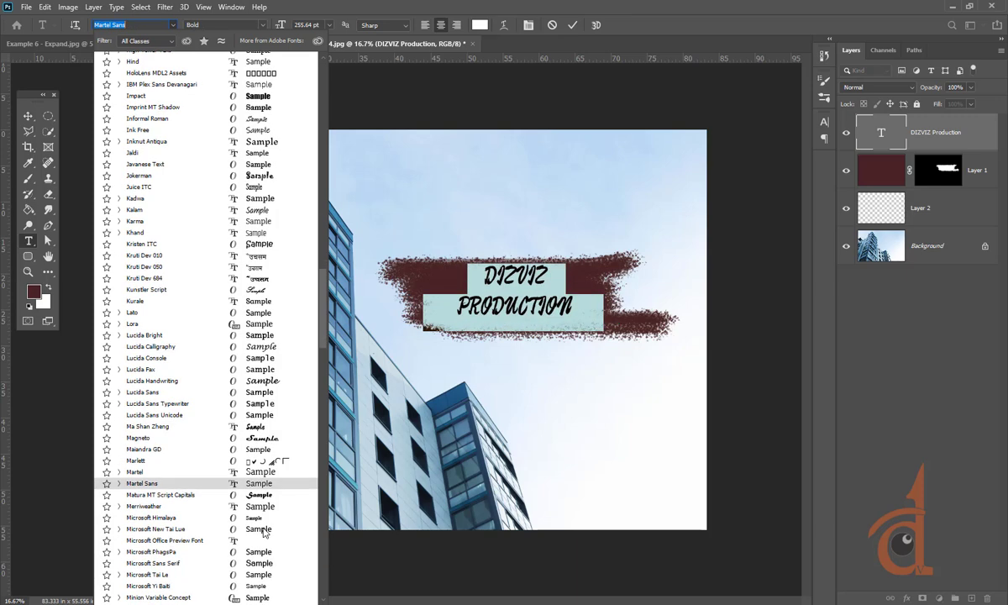
scroll(255, 475, "down", 6)
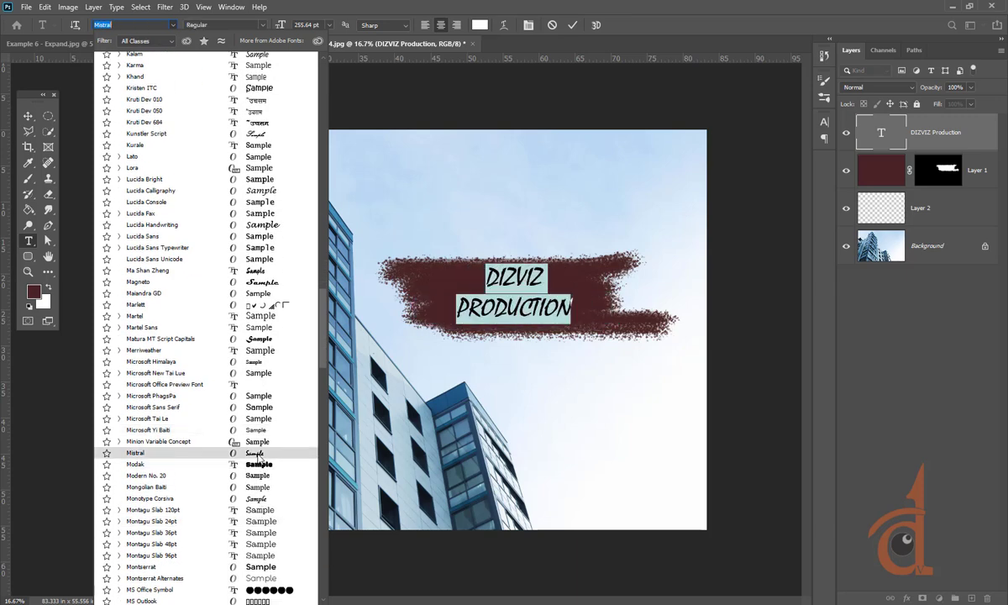
left_click(254, 453)
left_click(29, 116)
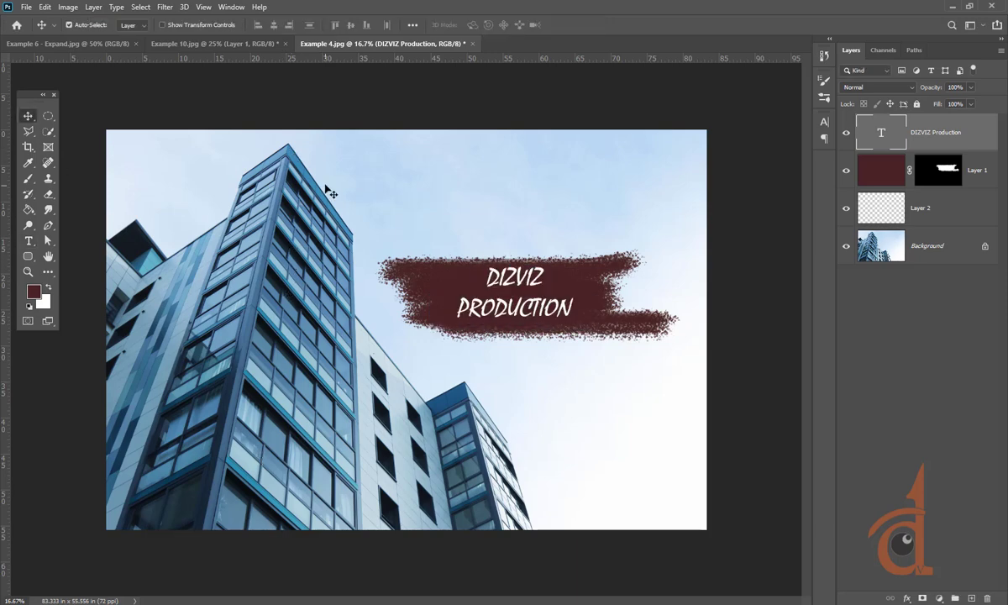
Copy the text and the masked banner layer from Example 4.jpg into Example 10.jpg, placing them above the apples
left_click(206, 44)
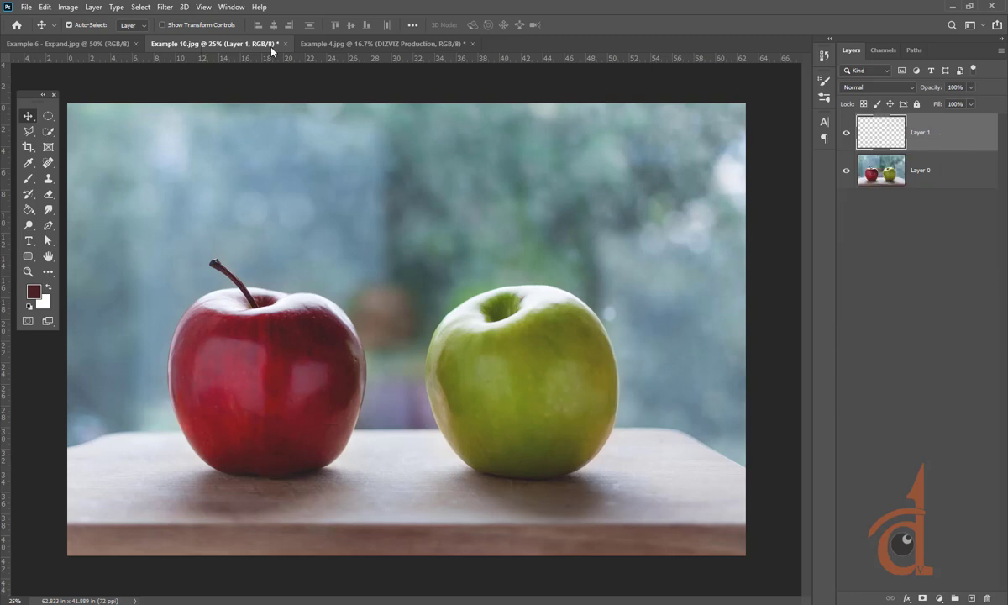
left_click(332, 43)
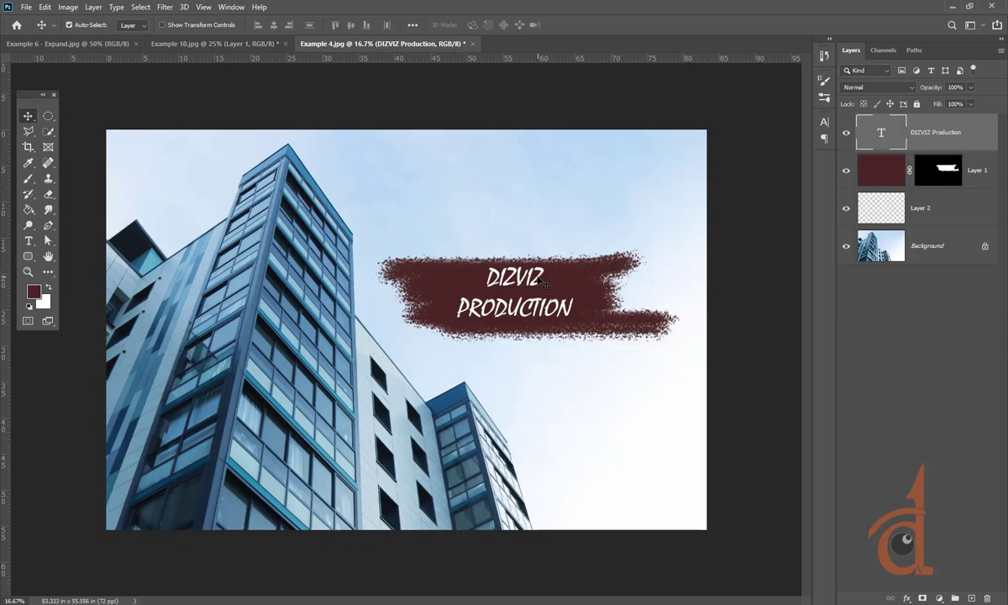
left_click(542, 285, "shift")
left_click_drag(529, 285, 420, 187)
Fill the copied banner layer with the olive green 818924 sampled from the green apple
left_click(901, 176)
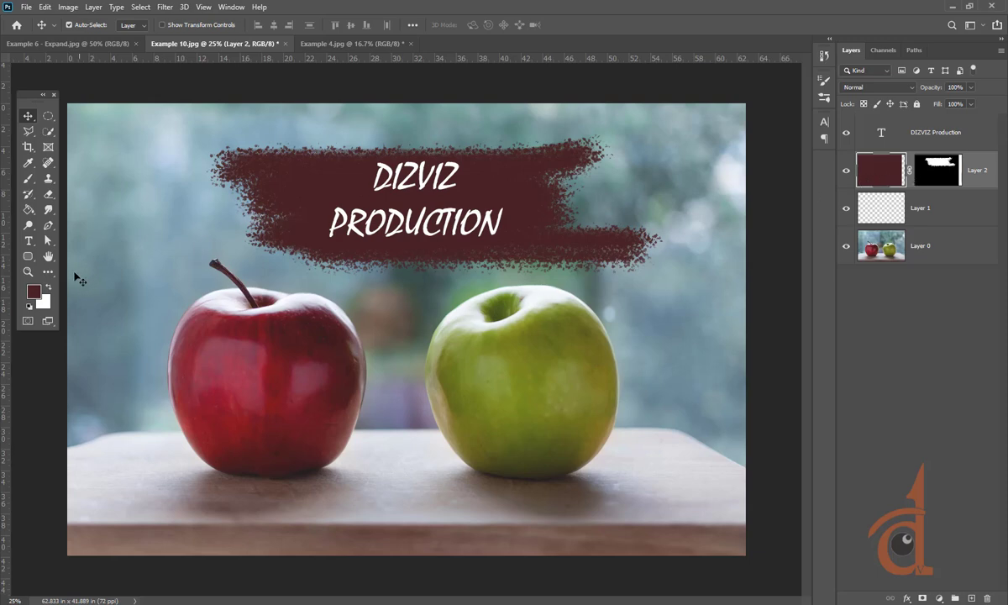
left_click(34, 291)
left_click(500, 335)
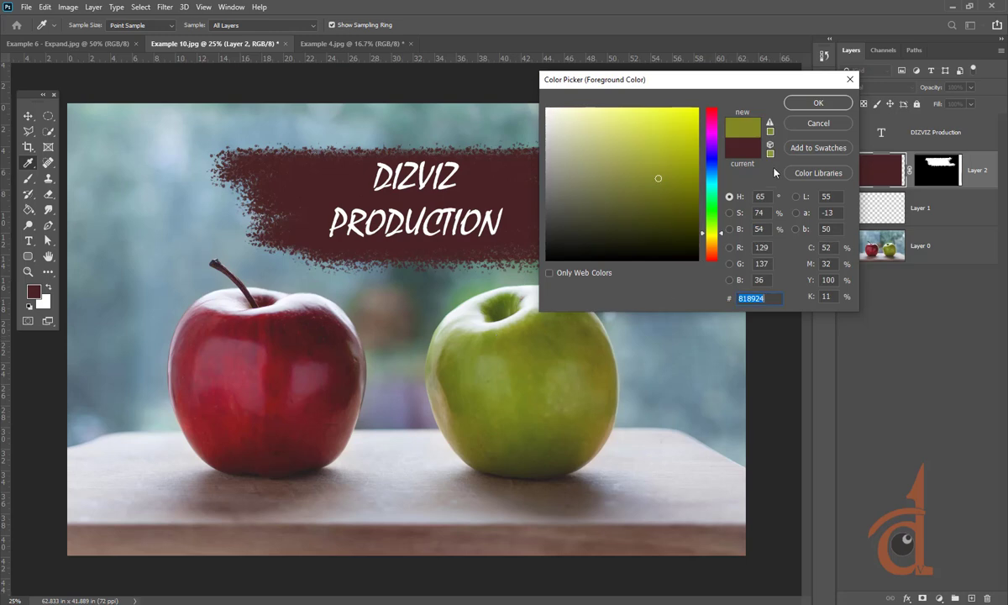
left_click(817, 104)
key("v")
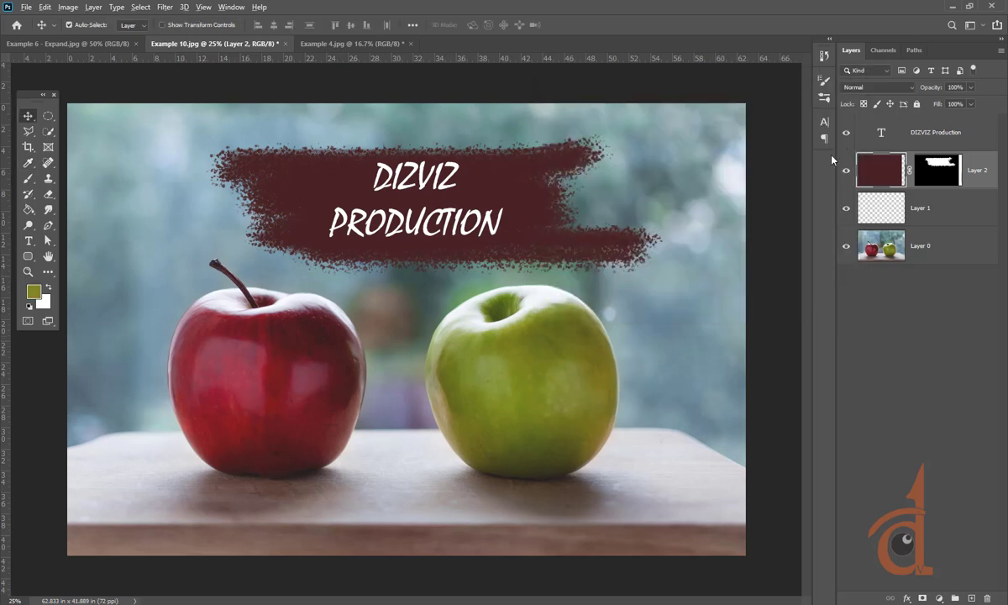
key("alt+BackSpace")
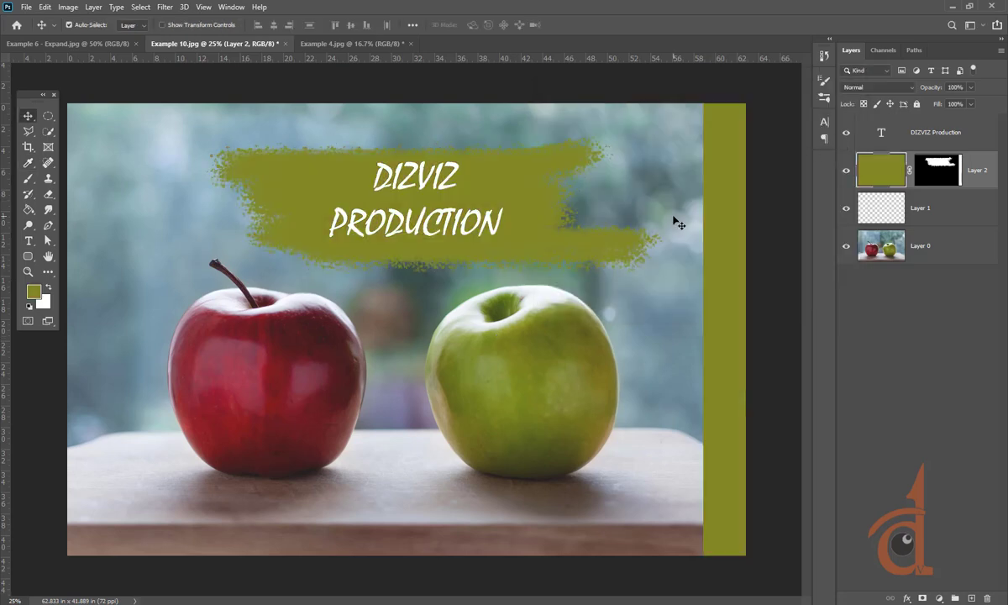
left_click(691, 181)
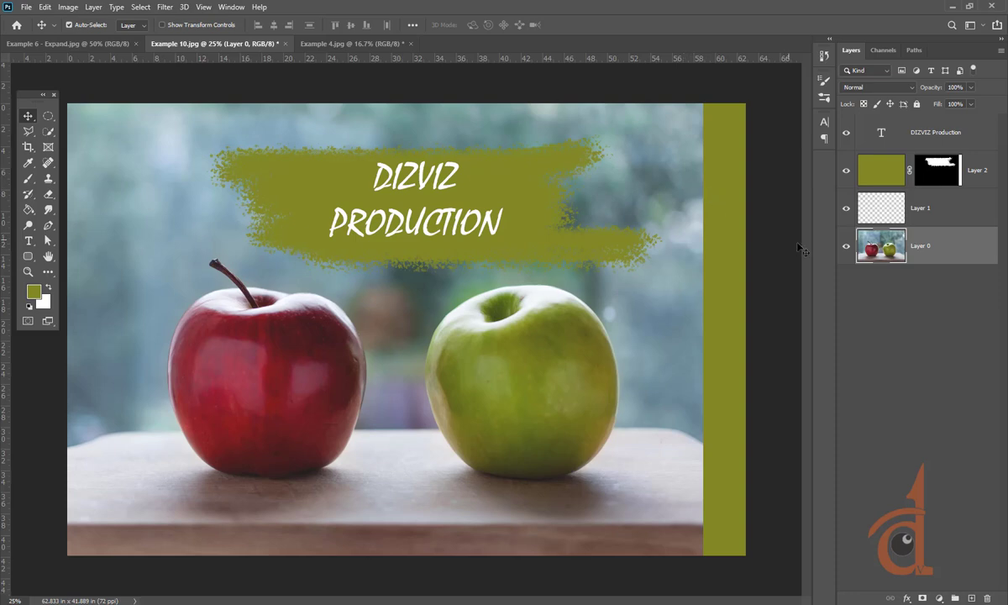
left_click_drag(682, 273, 697, 274)
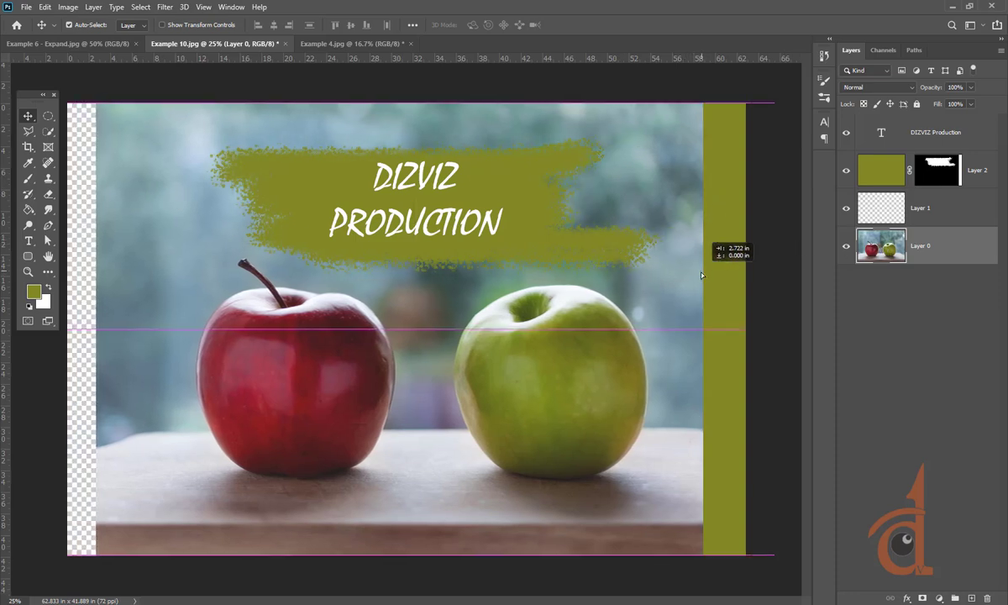
key("ctrl+z")
Shift the masked banner right until its extra edge strip leaves the canvas, and move the text right to recentre it on the banner
left_click(927, 171)
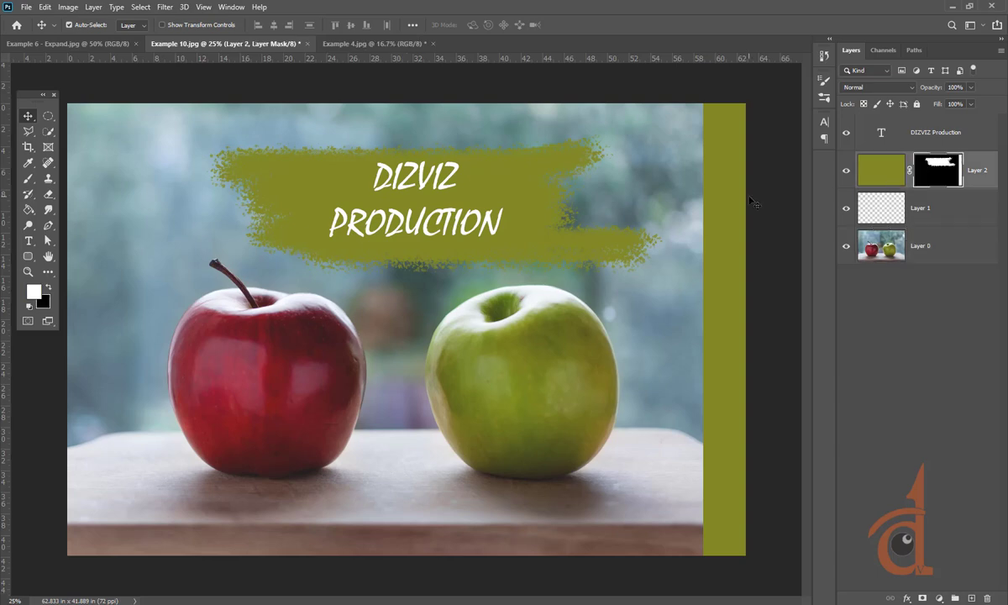
left_click_drag(733, 194, 768, 190)
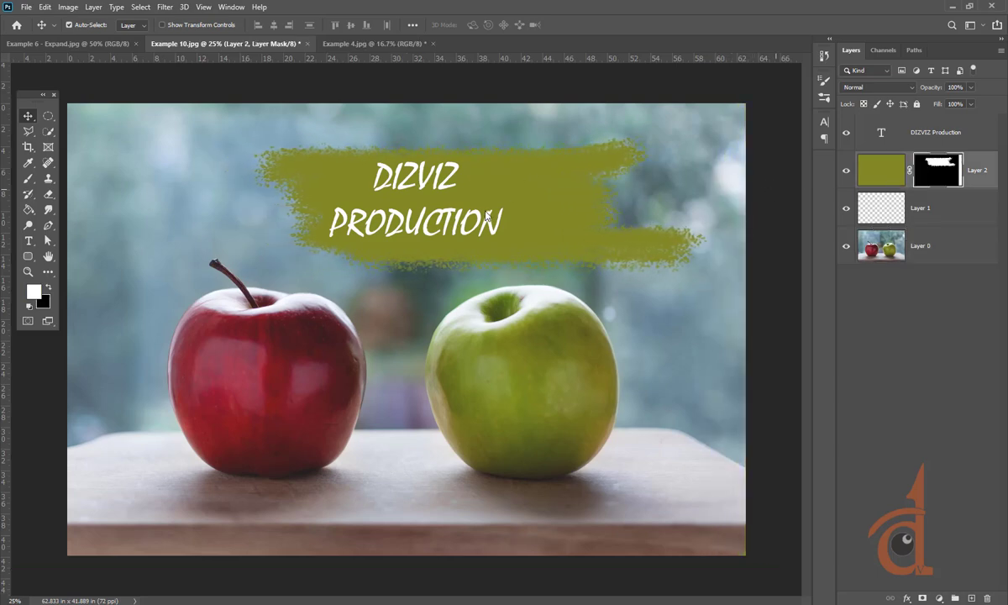
left_click_drag(447, 201, 482, 202)
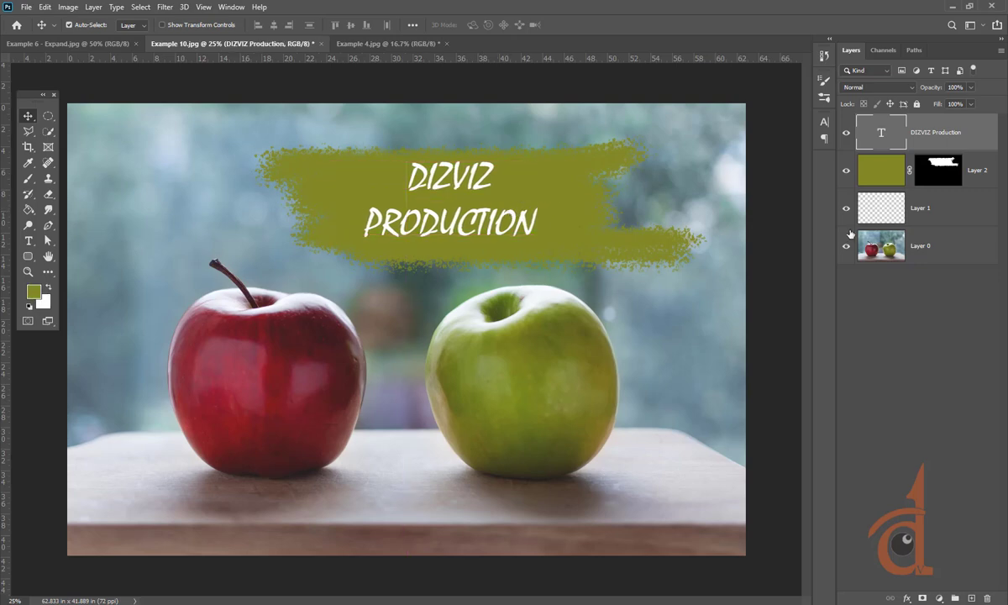
Fill the masked banner layer in Example 10.jpg with the dark olive green 2f3306
double_click(880, 170)
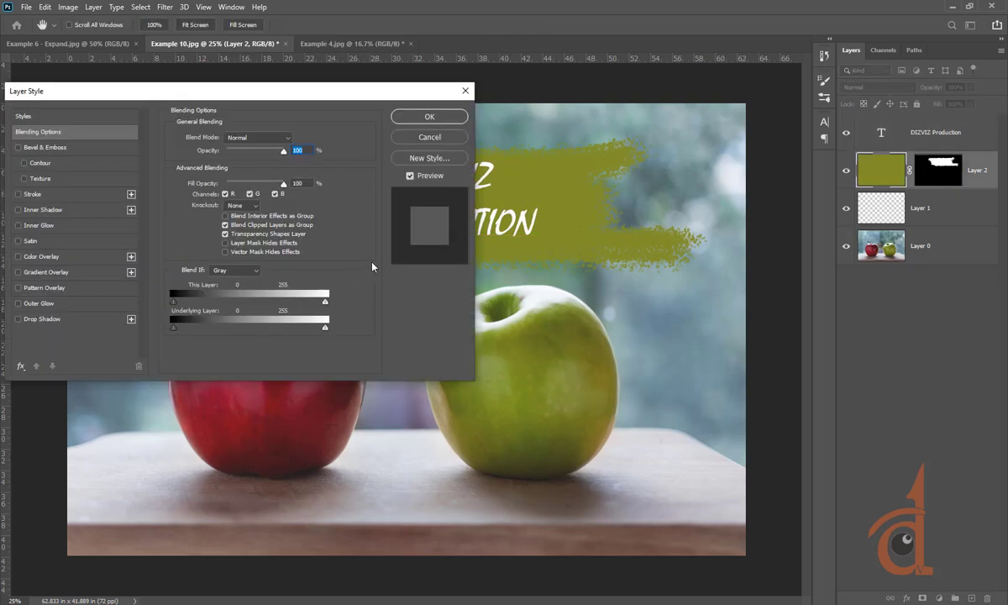
left_click(430, 137)
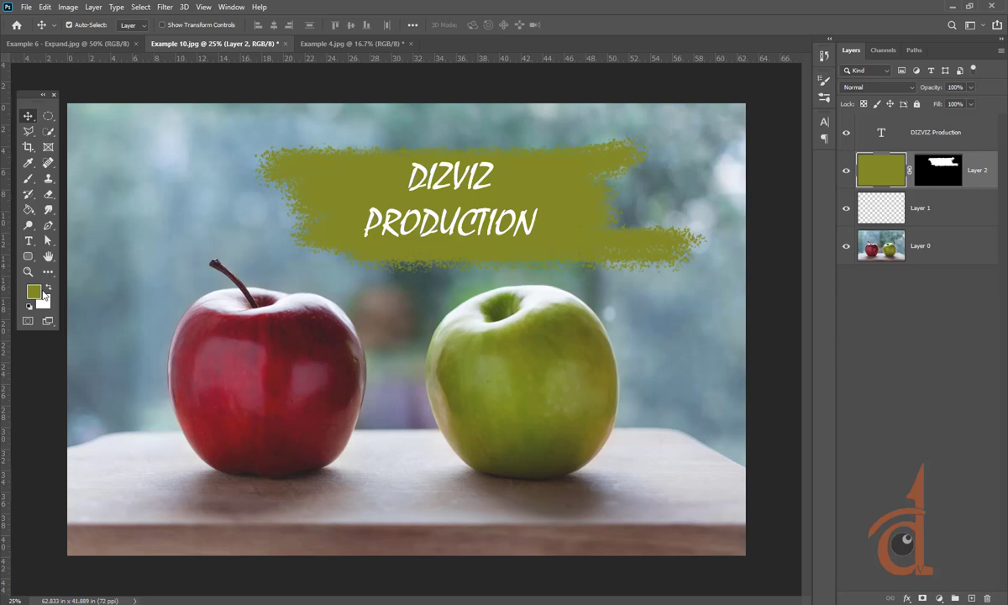
left_click(33, 290)
left_click_drag(624, 218, 682, 227)
left_click(822, 104)
key("alt+BackSpace")
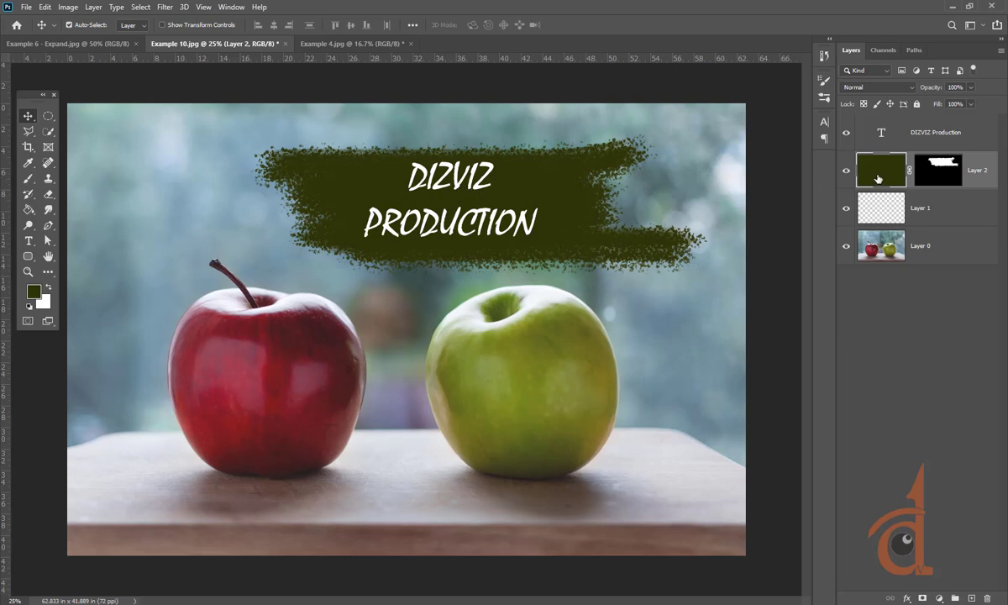
Fill the masked banner layer with the crimson a63748 sampled from the red apple
double_click(878, 179)
left_click(427, 137)
left_click(34, 291)
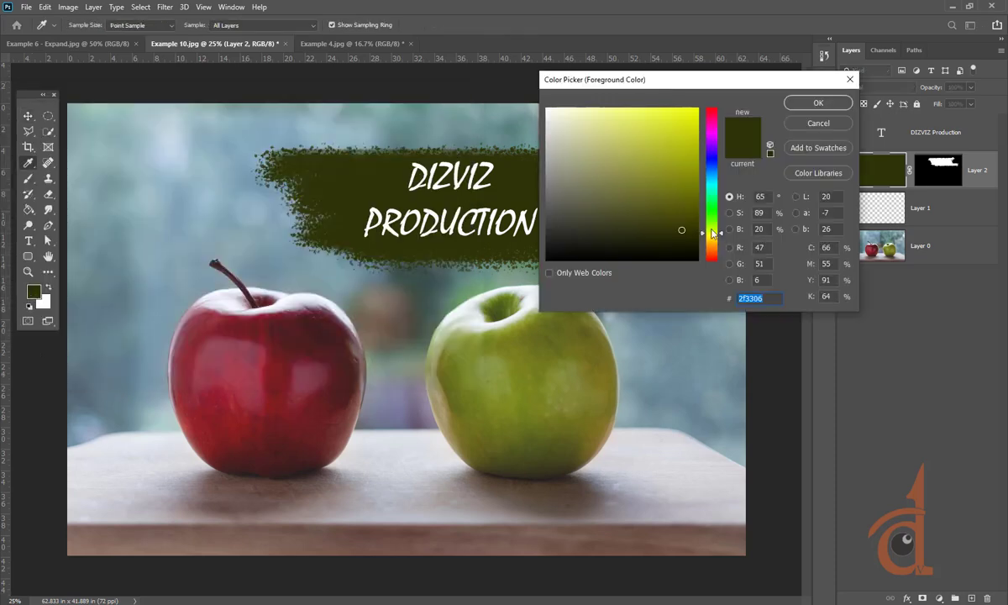
left_click(281, 313)
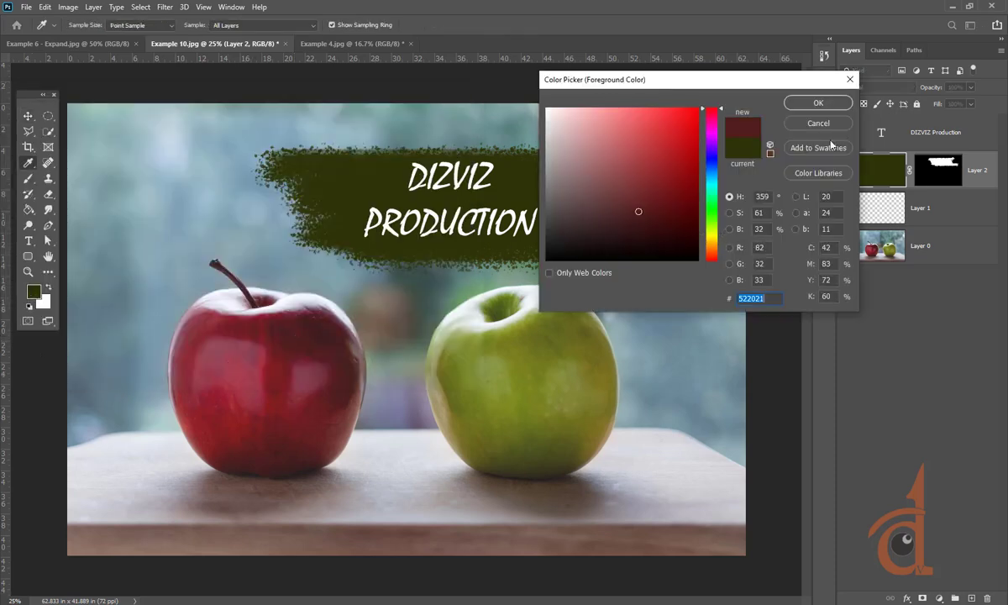
left_click(820, 102)
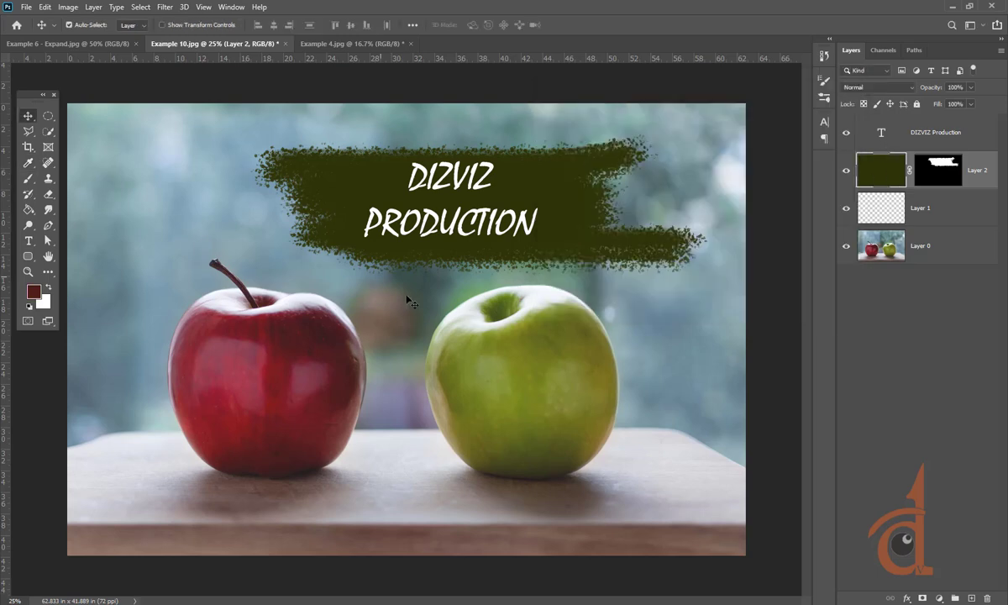
left_click(38, 294)
left_click(225, 358)
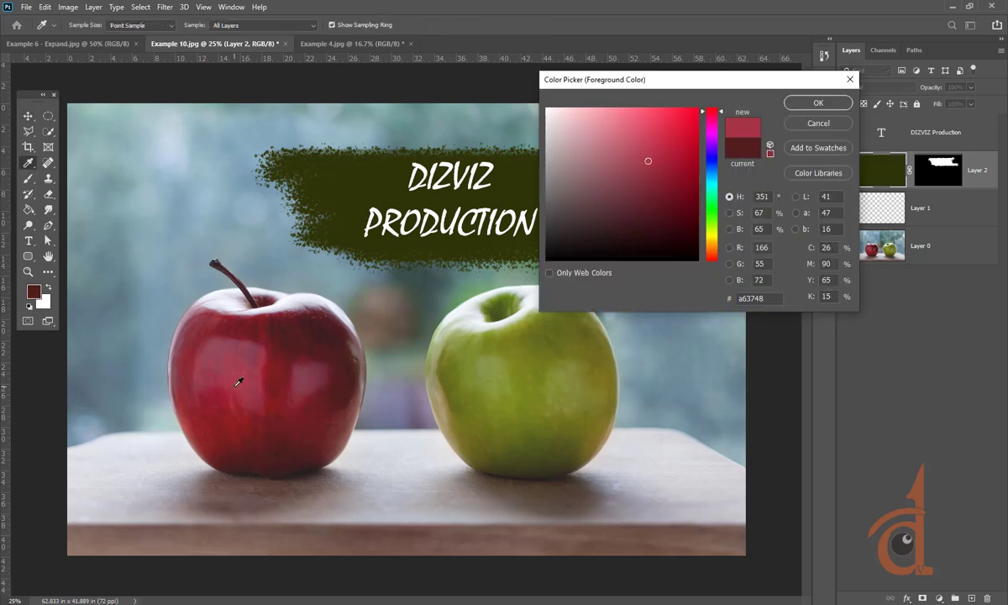
left_click(797, 108)
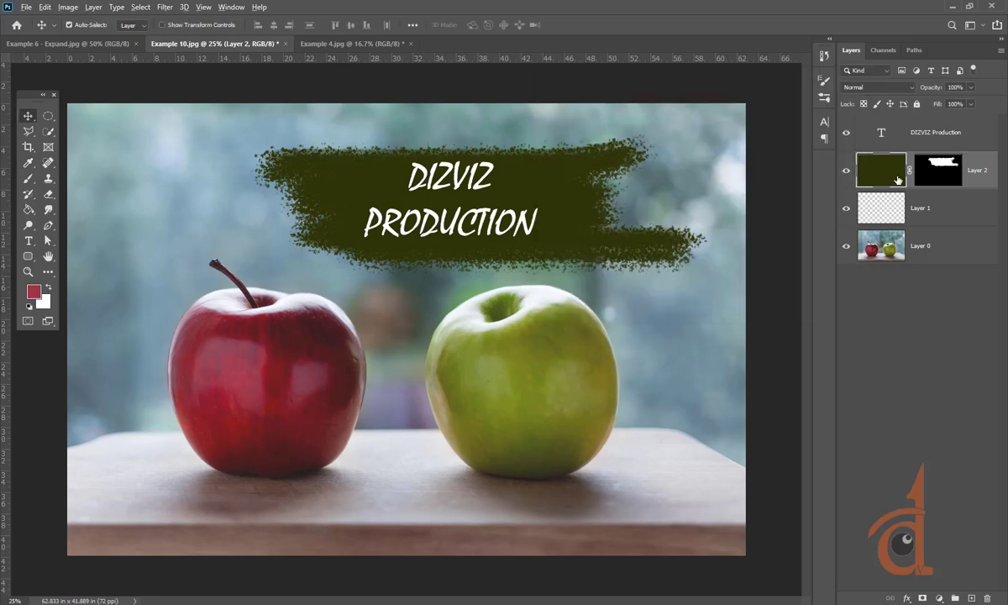
key("alt+BackSpace")
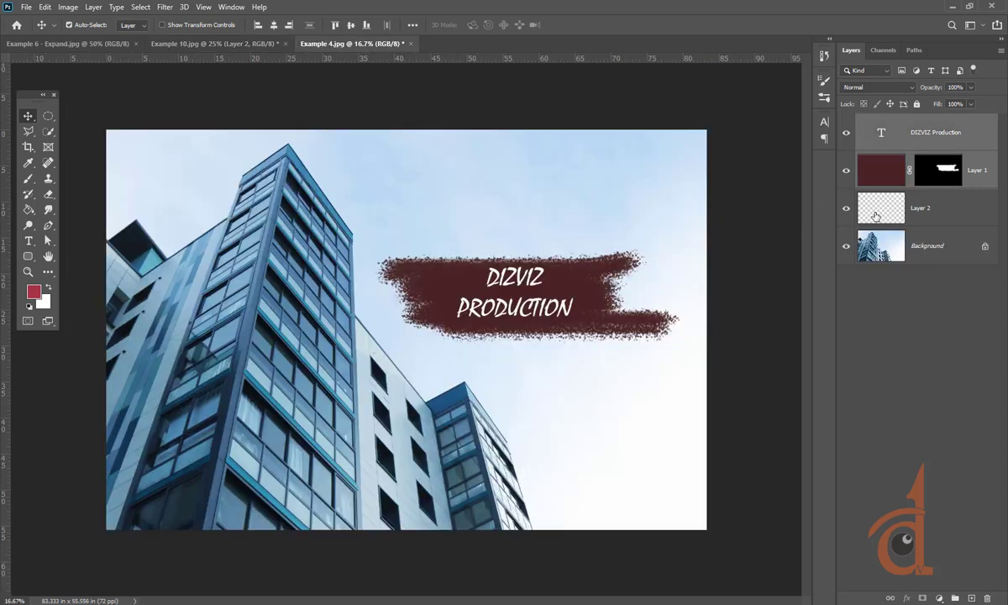
Delete the DIZVIZ Production text layer and the masked banner layer from Example 4.jpg
left_click(344, 42)
left_click(846, 132)
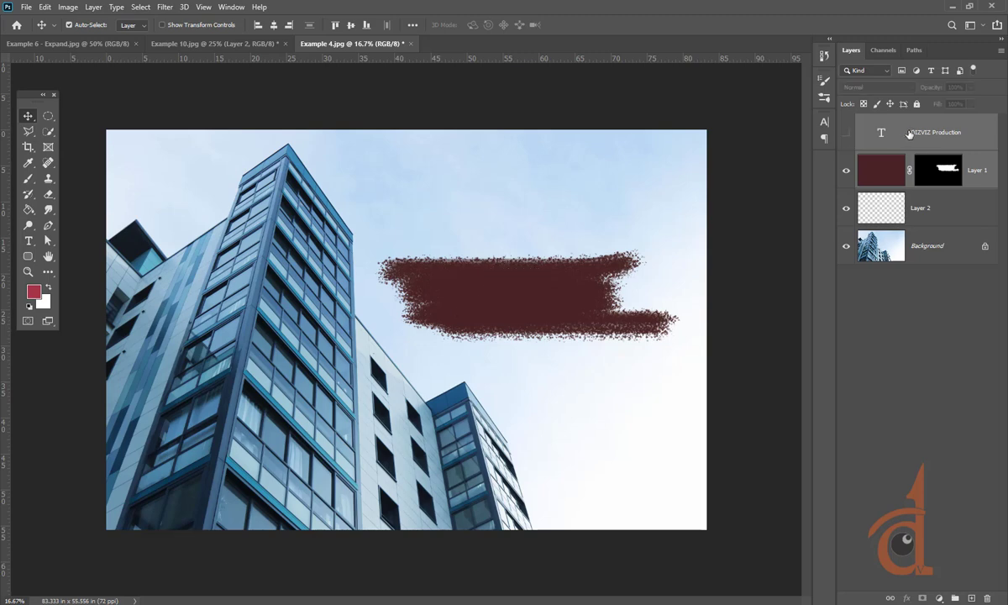
key("Delete")
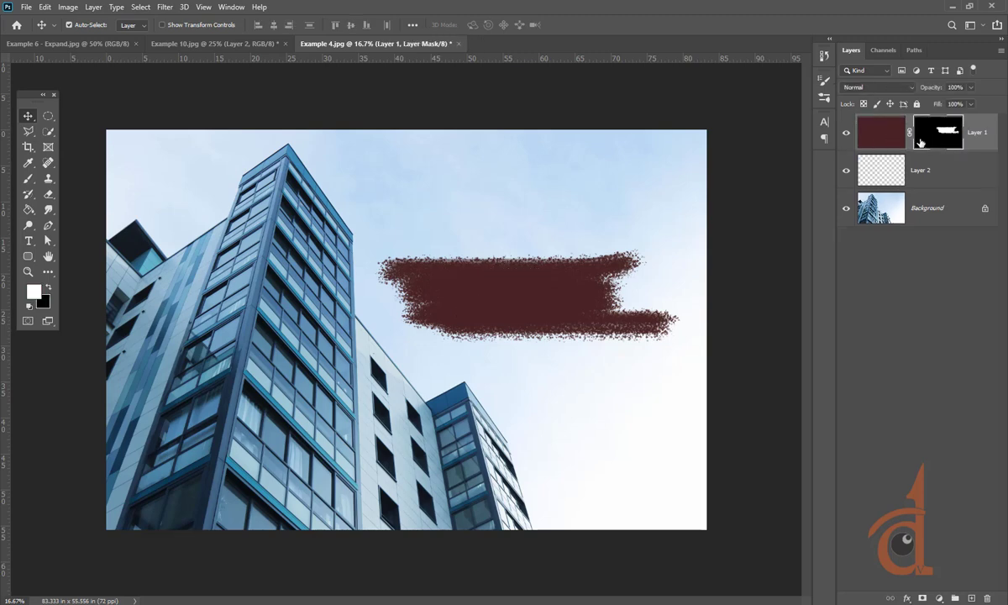
mouse_move(922, 131)
left_mouse_down()
mouse_move(982, 348)
mouse_move(949, 572)
mouse_move(987, 598)
left_mouse_up()
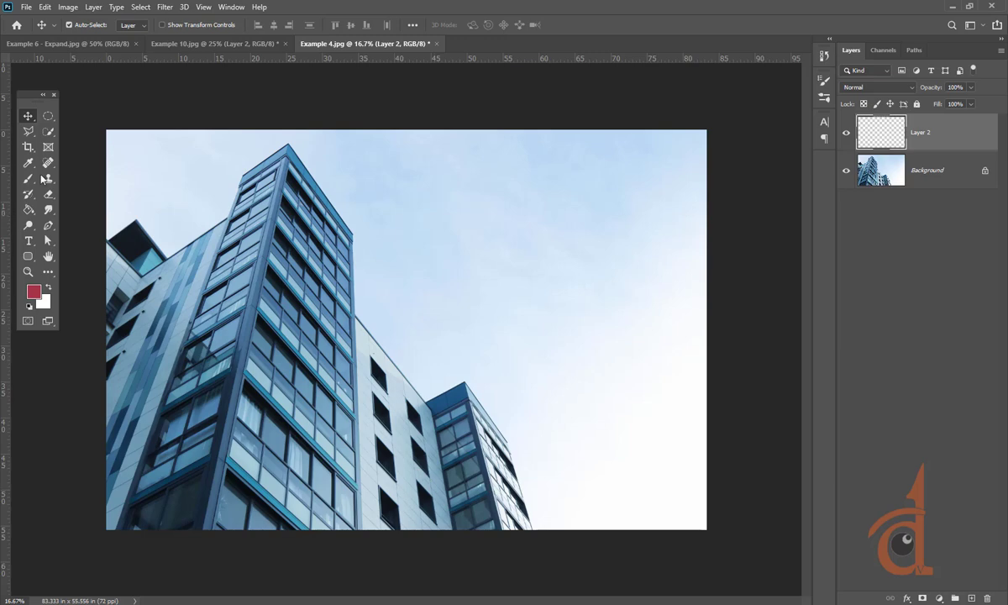
Duplicate the Background layer in Example 4.jpg and select the building on the copy with Select Subject
left_click(51, 132)
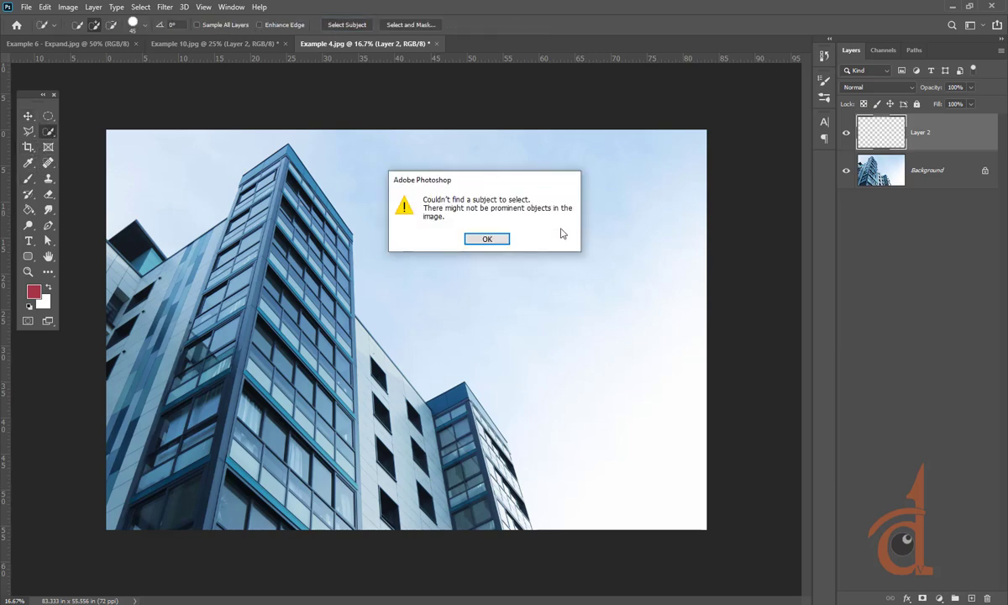
left_click(487, 239)
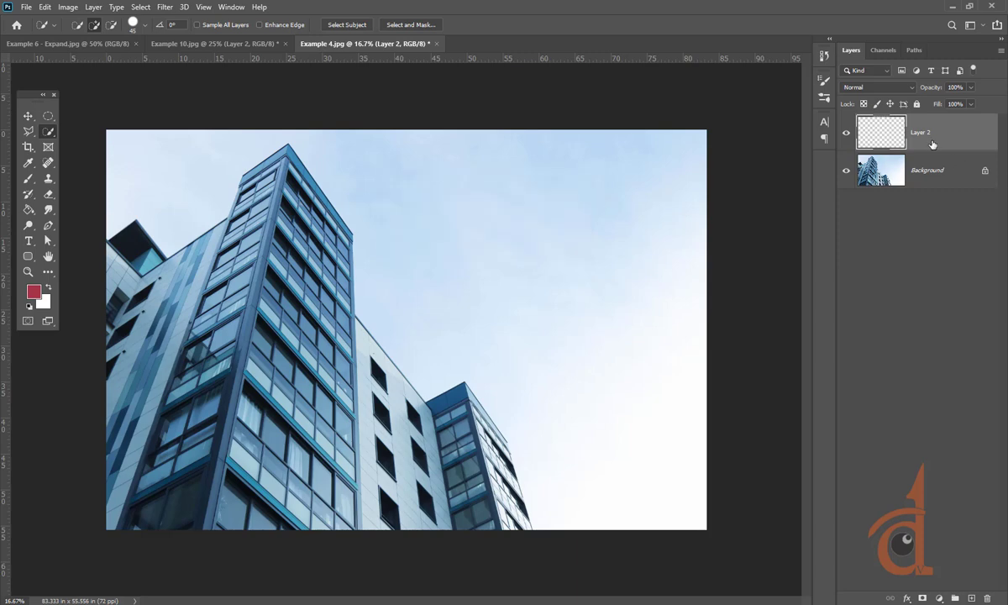
left_click(870, 166)
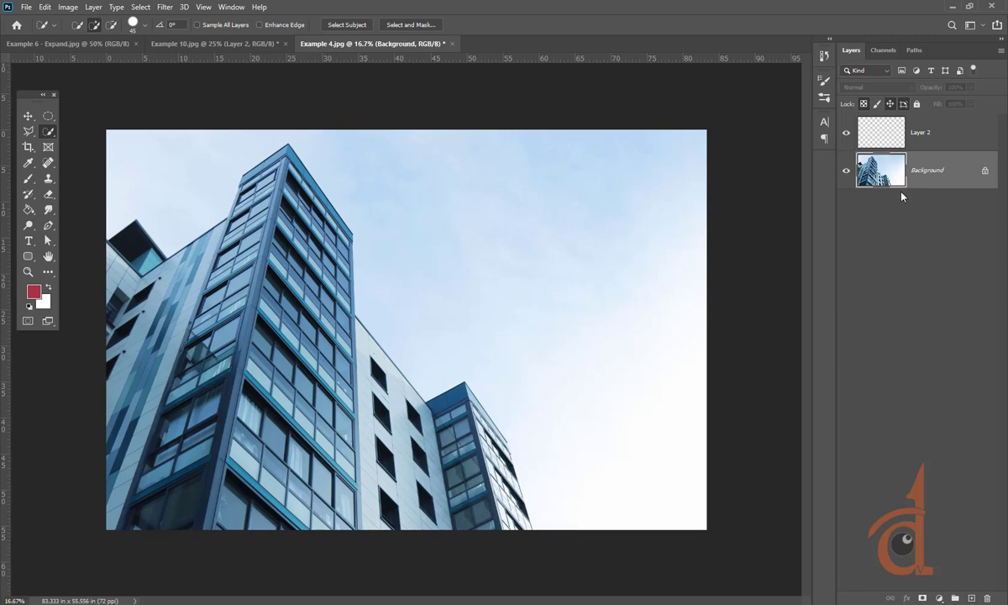
key("ctrl+j")
left_click_drag(872, 168, 970, 598)
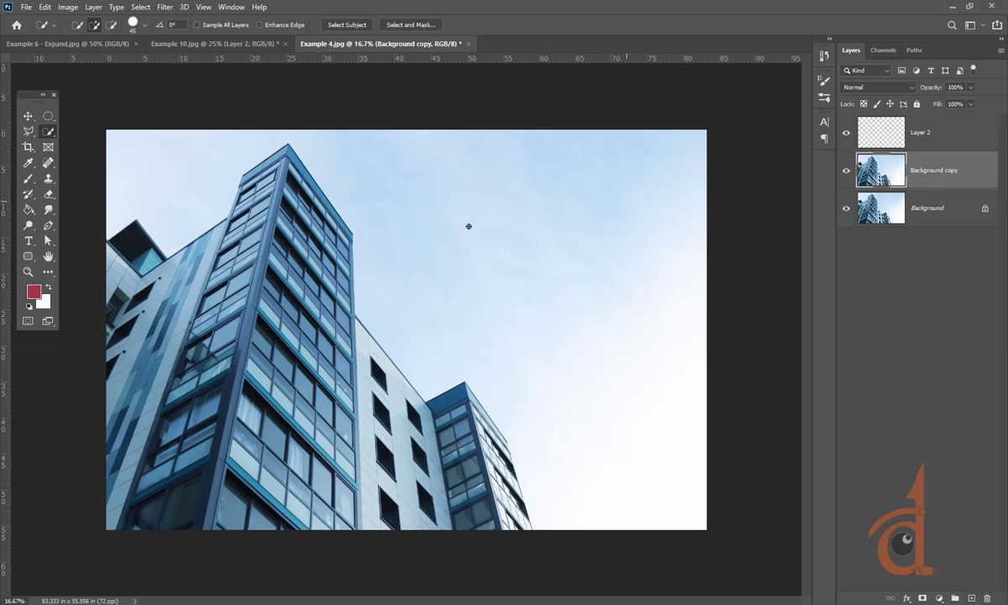
left_click(341, 25)
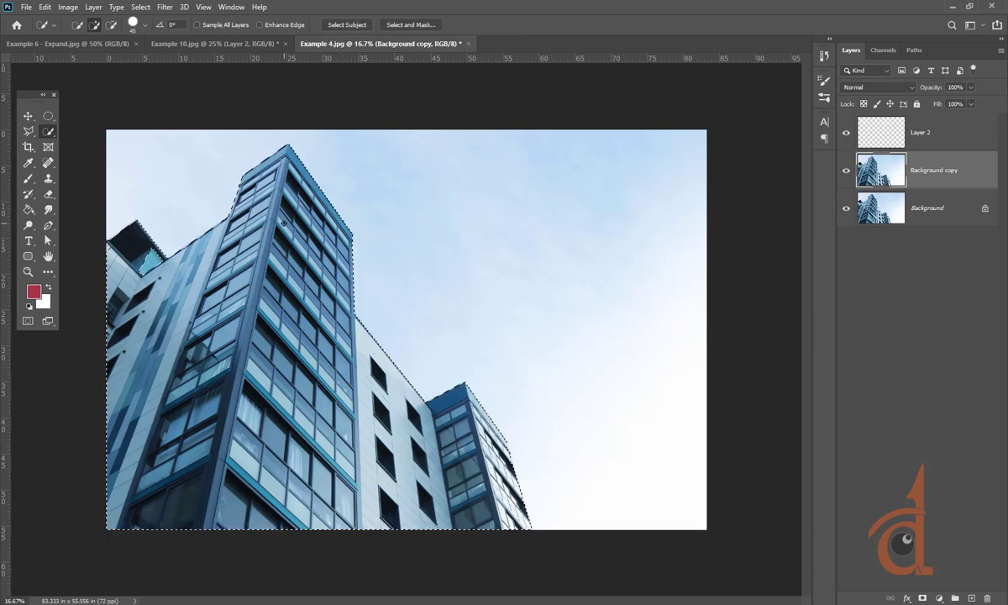
Hide the Background layer and mask the Background copy with the building selection
key("ctrl+plus")
key("ctrl+plus")
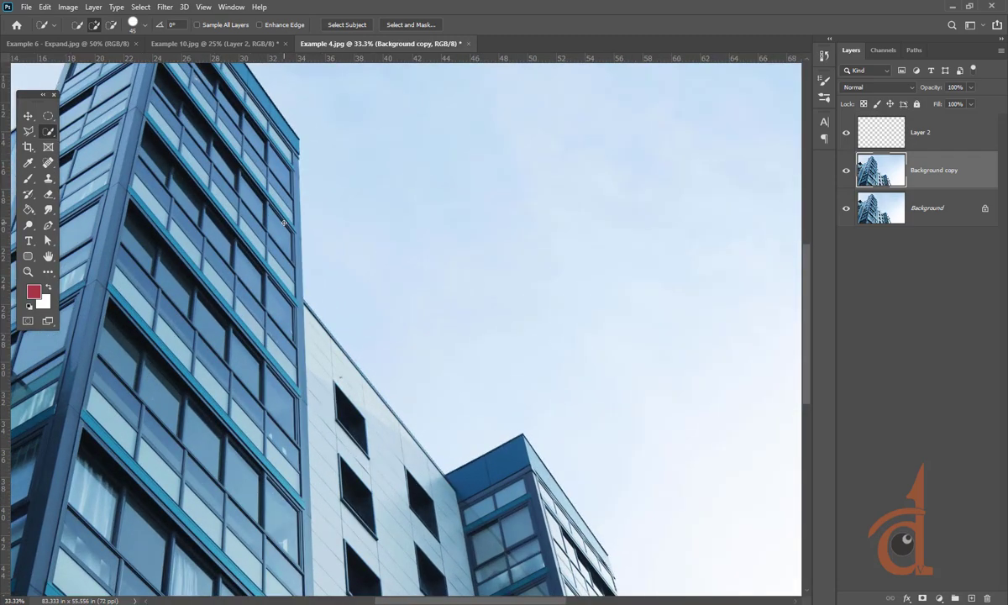
key("ctrl+plus")
left_click_drag(171, 345, 688, 362)
mouse_move(61, 94)
left_mouse_down()
mouse_move(109, 126)
mouse_move(263, 312)
left_mouse_up()
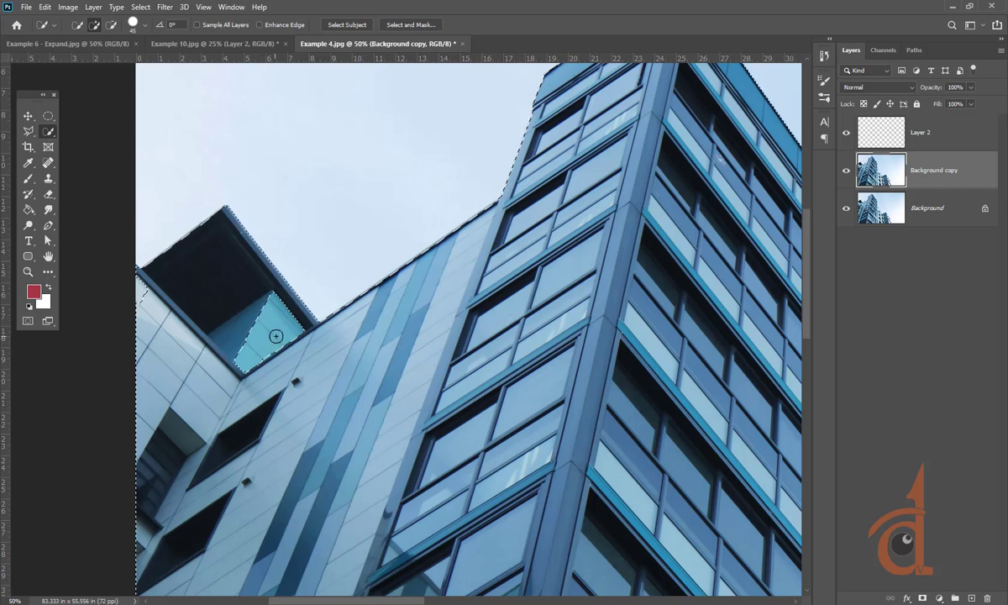
left_click(846, 207)
left_click(923, 598)
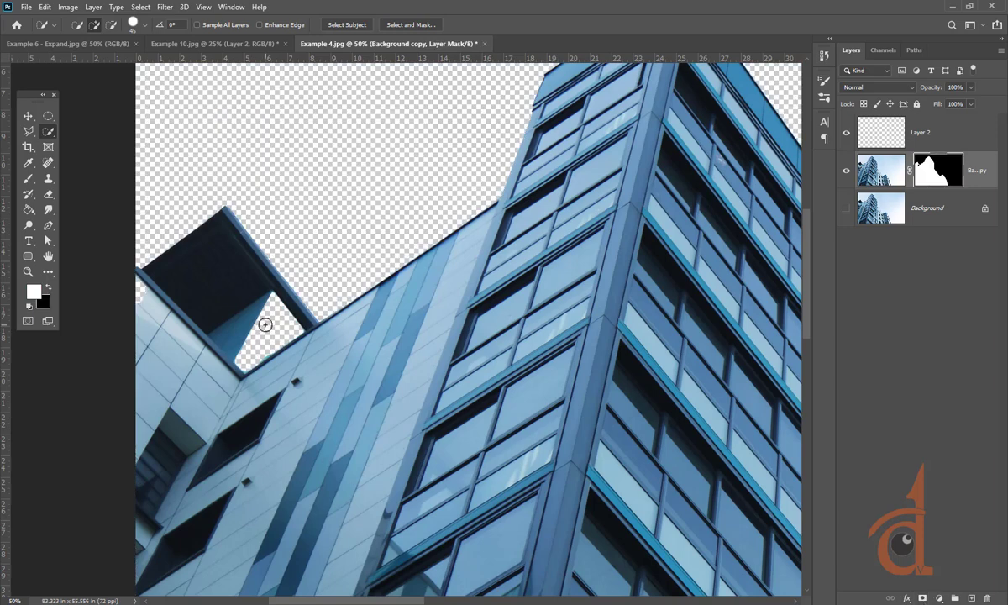
Undo the layer mask and add the unselected teal wall patch under the dark roof to the building selection
key("ctrl+z")
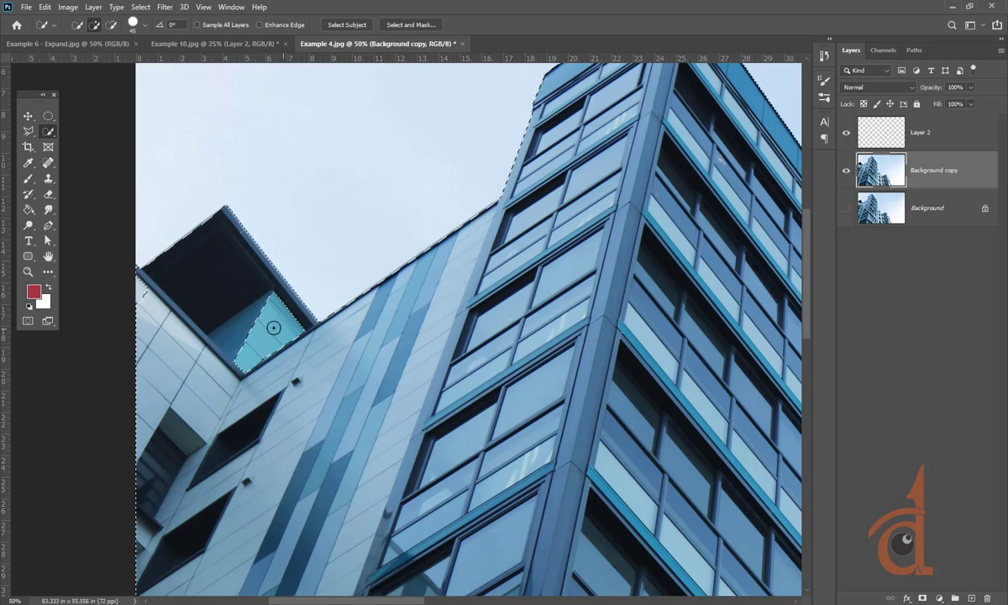
left_click_drag(273, 328, 252, 288)
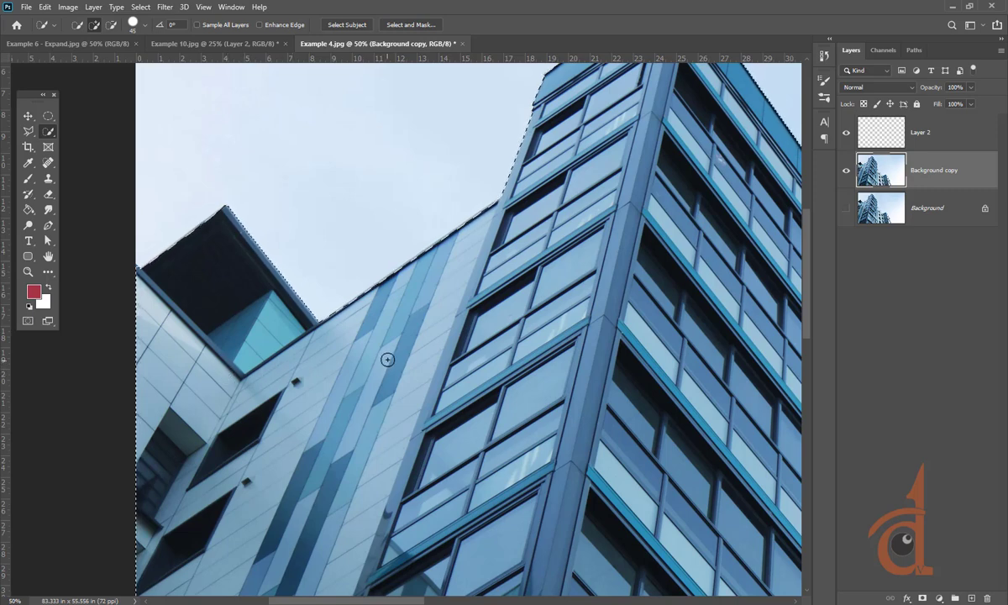
Inspect the building selection's edges in the Select and Mask workspace, and leave it without applying changes
left_click(405, 27)
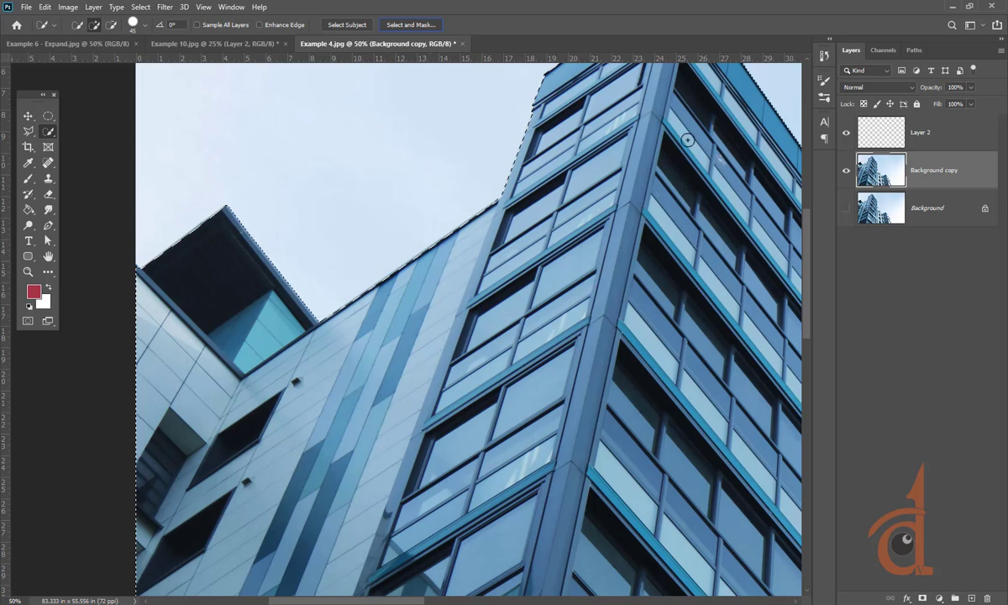
left_click(418, 27)
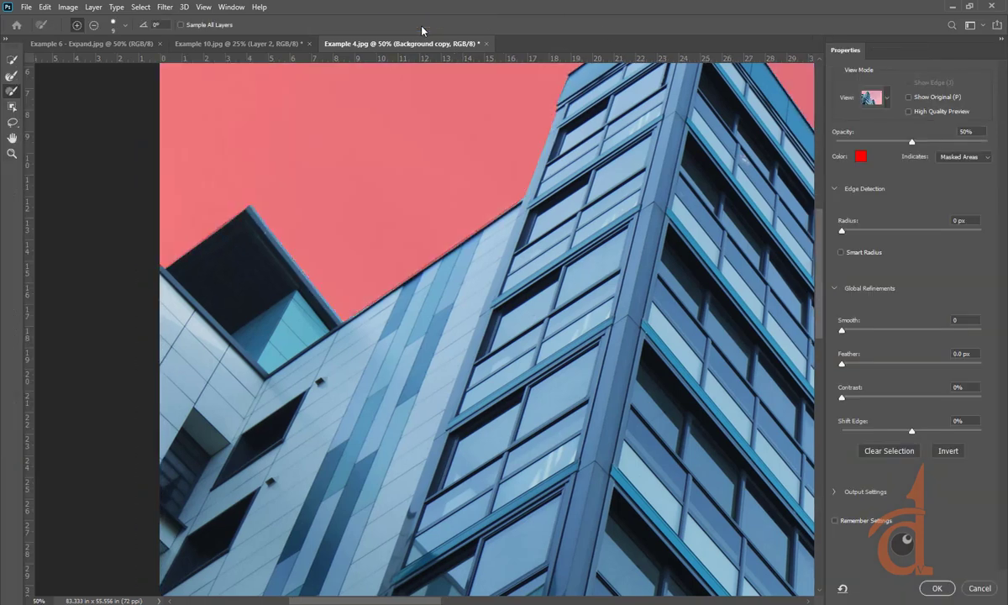
key("ctrl+minus")
key("ctrl+minus")
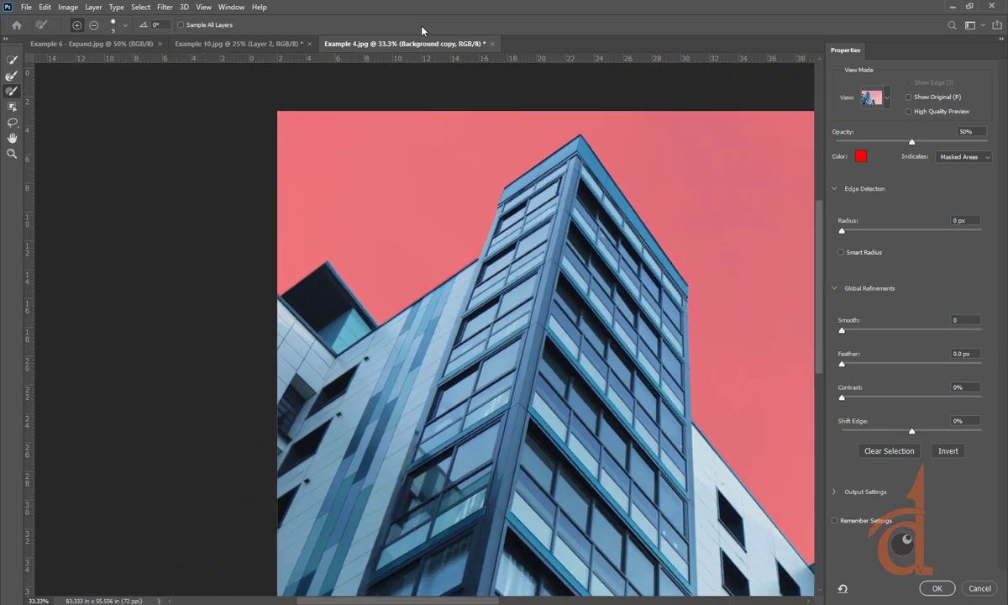
left_click_drag(720, 534, 455, 360)
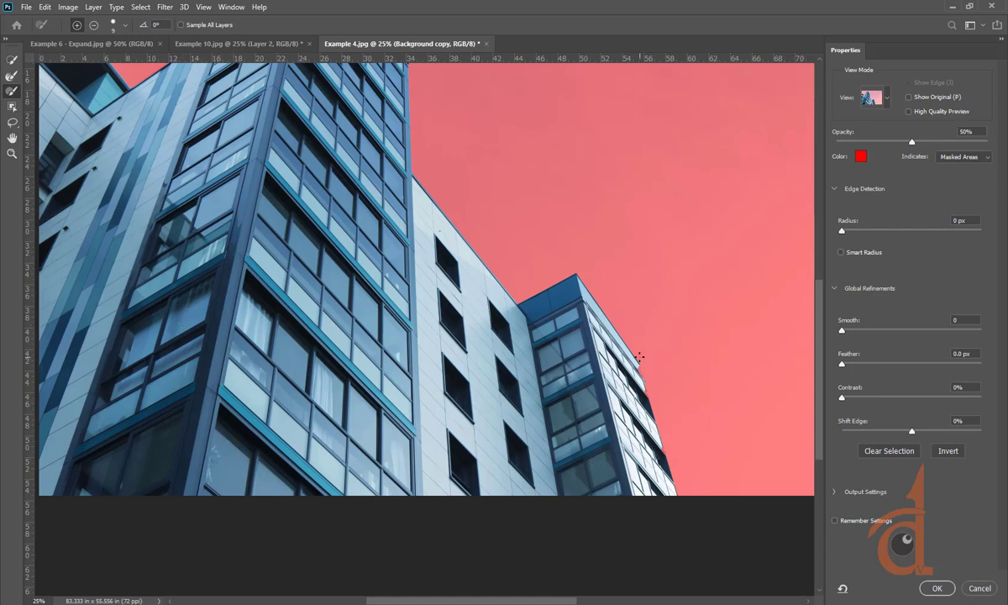
left_click_drag(335, 219, 378, 383)
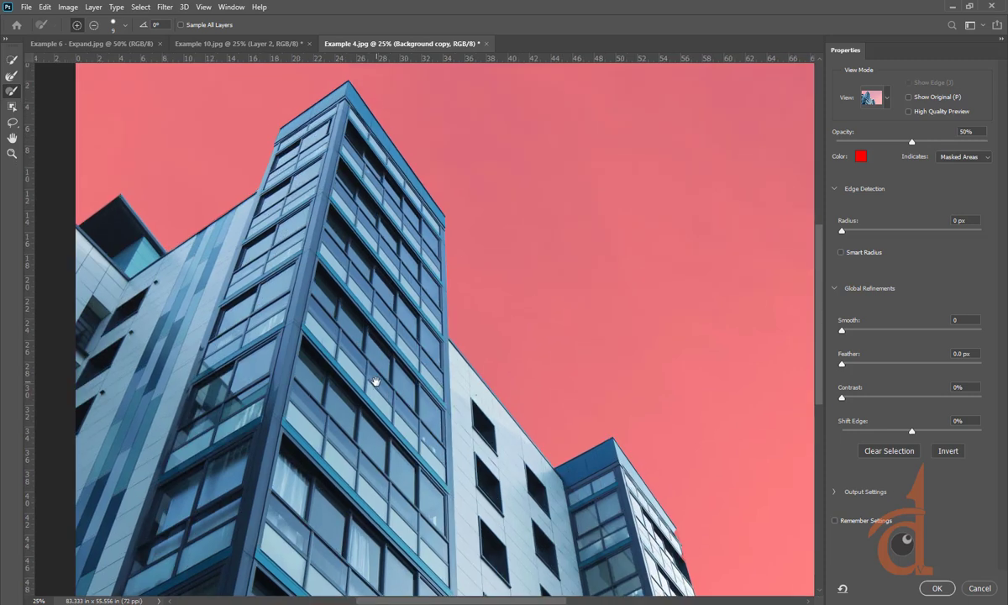
left_click(985, 591)
Select the man in Example 6 - Expand.jpg with Select Subject and open the selection in Select and Mask
left_click(92, 42)
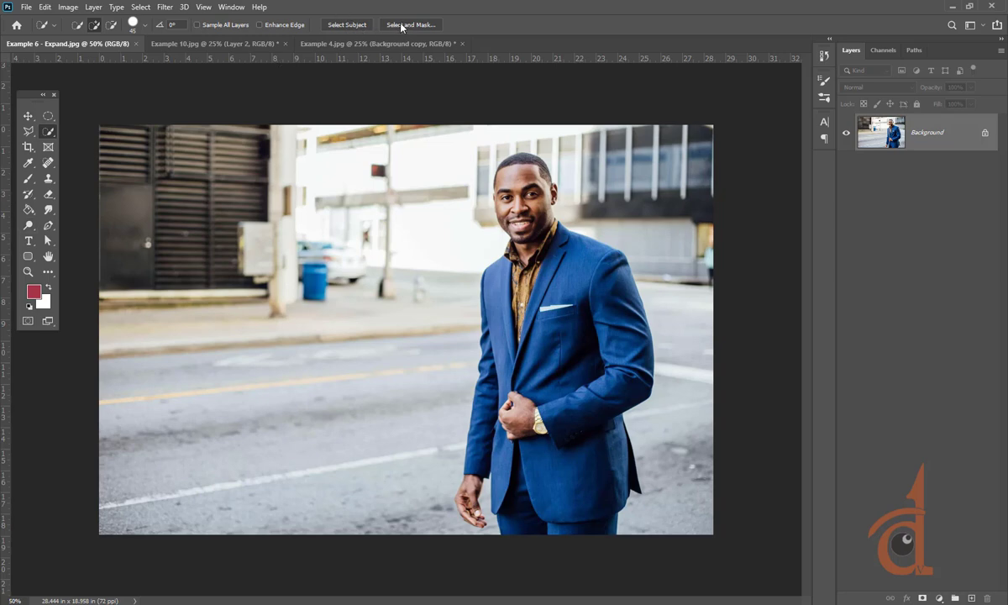
left_click(344, 25)
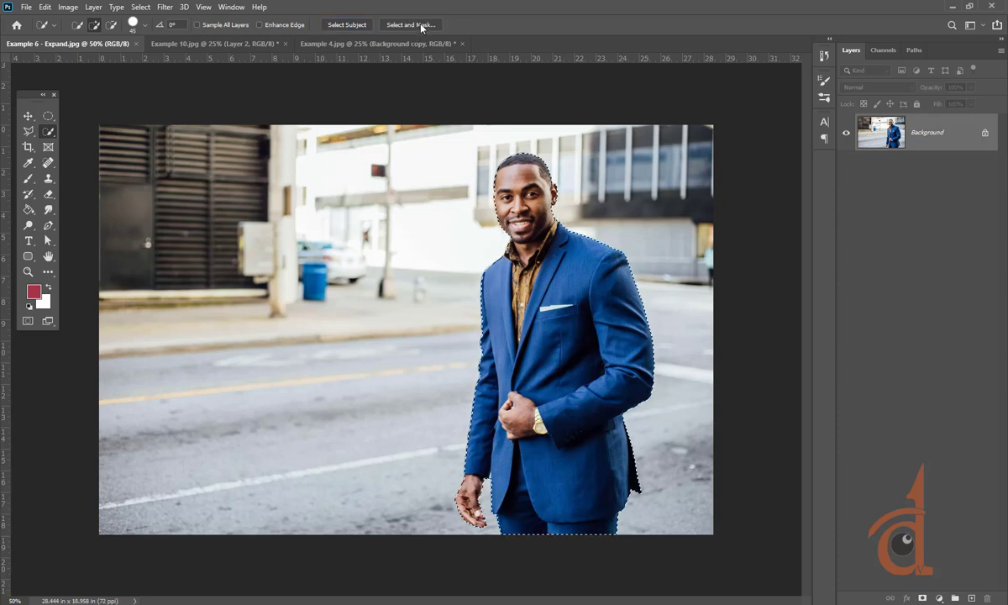
left_click(411, 25)
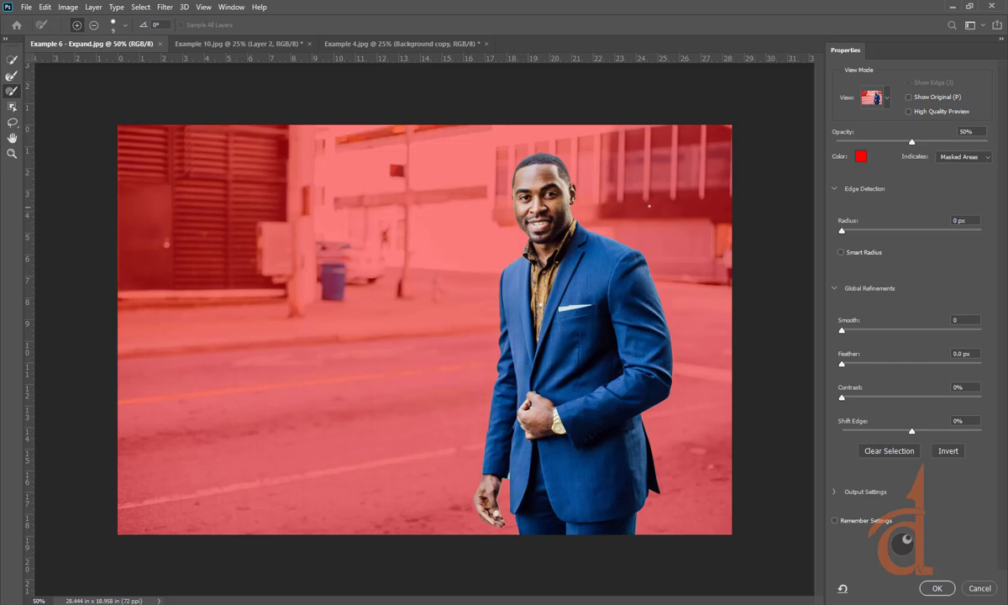
Preview the man's selection in the On Black view with the opacity set to 78%
left_click(874, 98)
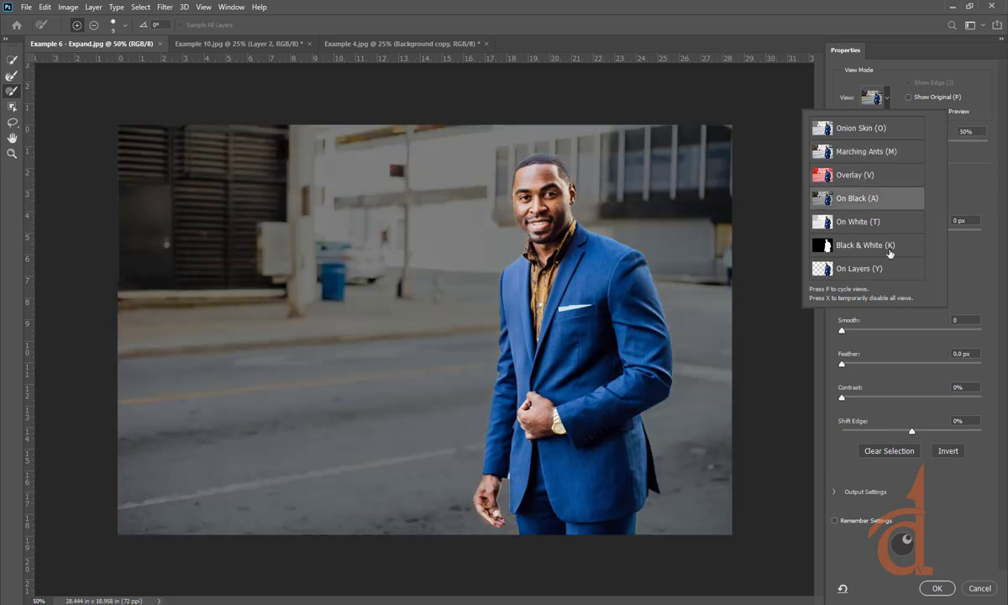
left_click(981, 179)
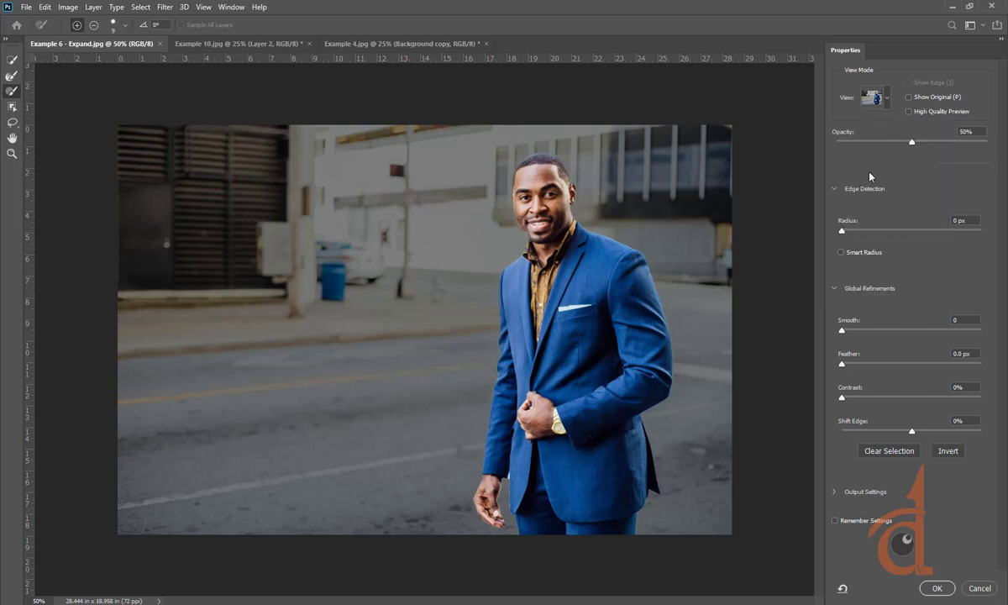
left_click_drag(911, 142, 956, 160)
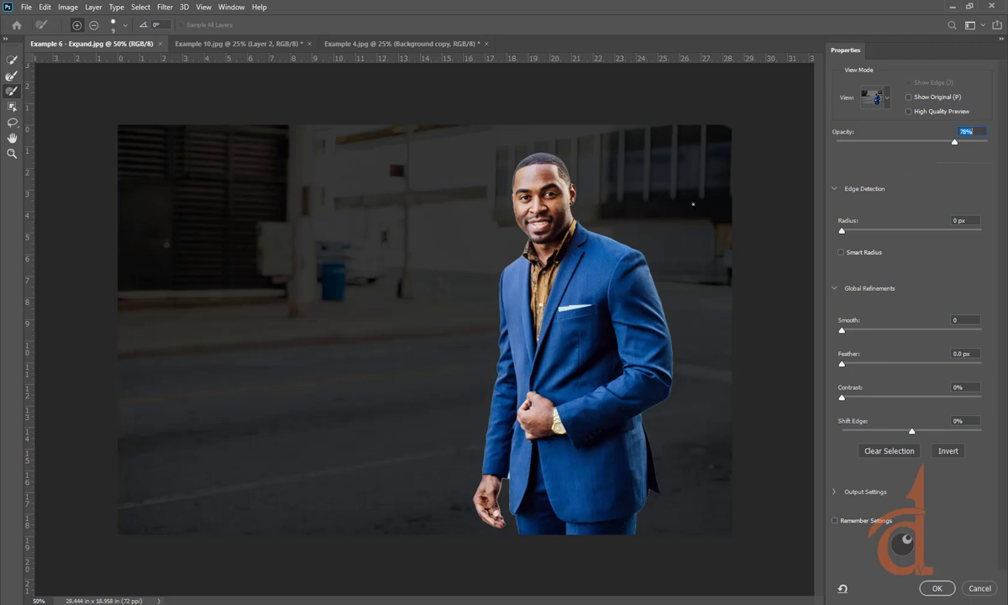
Preview the man's selection in the Black & White view and cancel Select and Mask
left_click(875, 98)
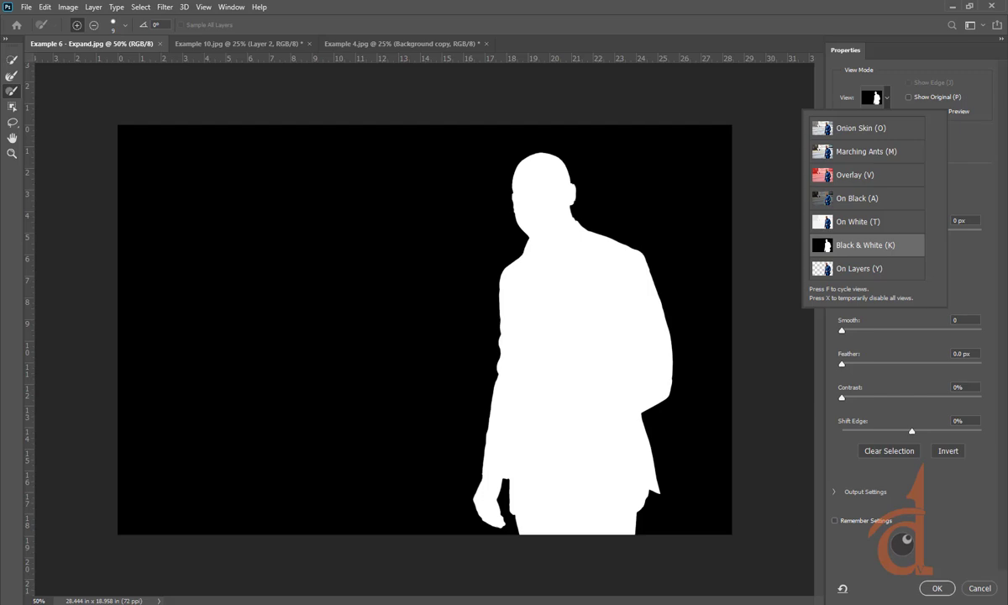
left_click(975, 583)
left_click(978, 586)
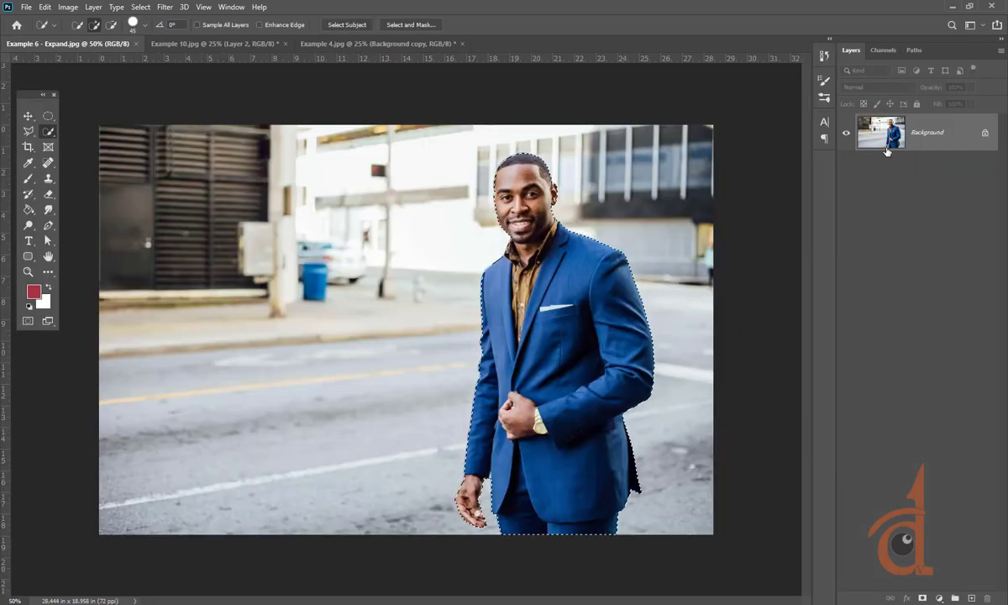
Add a layer mask from the man's selection, view the mask on its own in black and white, and return to the image
left_click(922, 599)
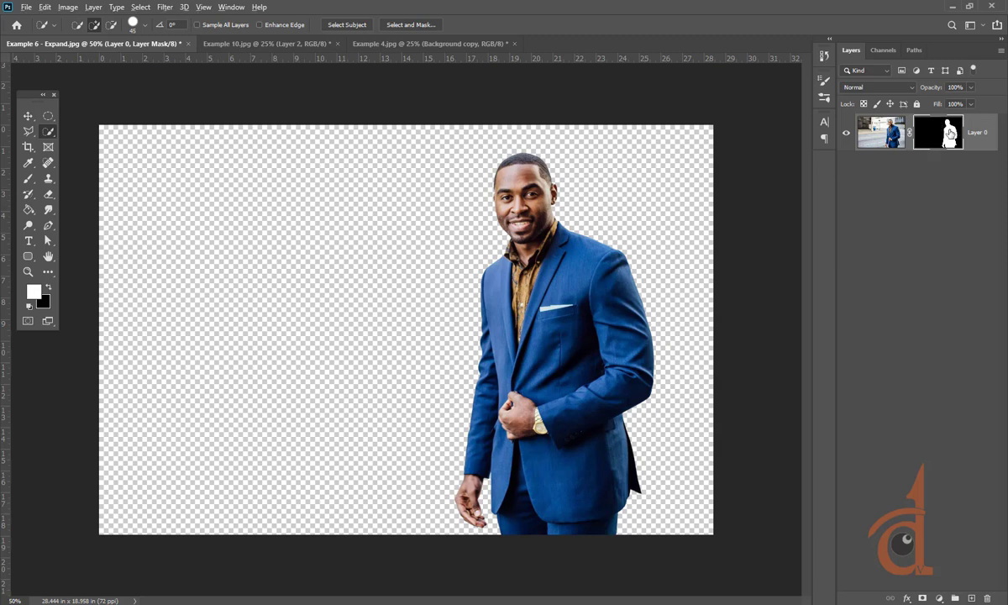
left_click(949, 131, "alt")
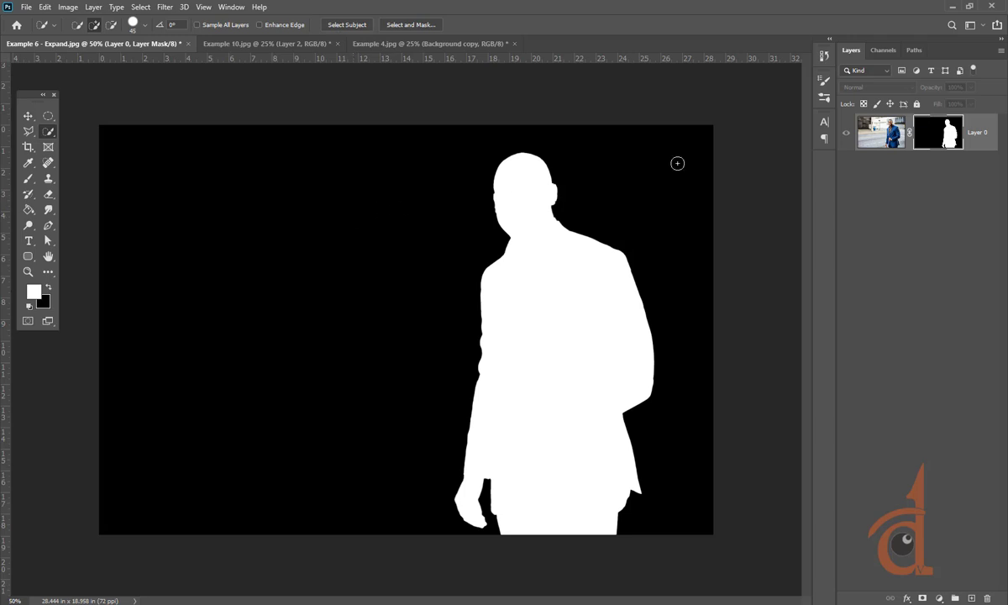
left_click(895, 130)
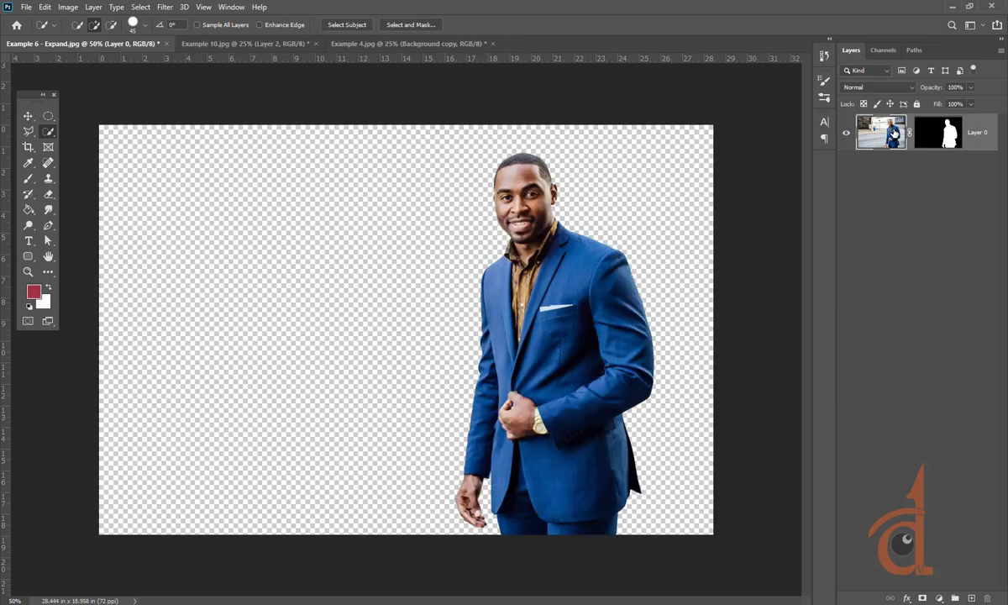
left_click(952, 132)
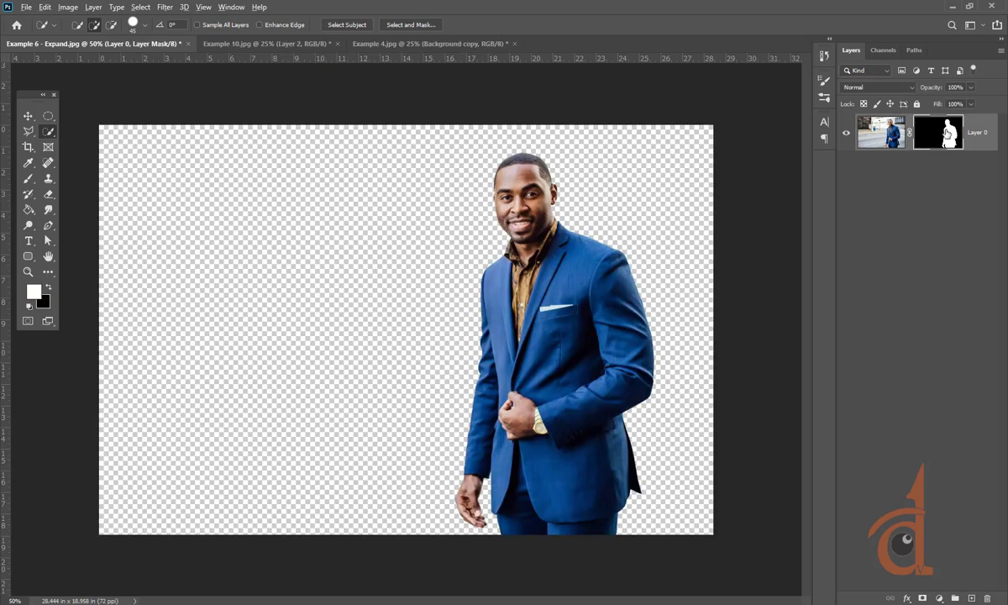
left_click(947, 133, "alt")
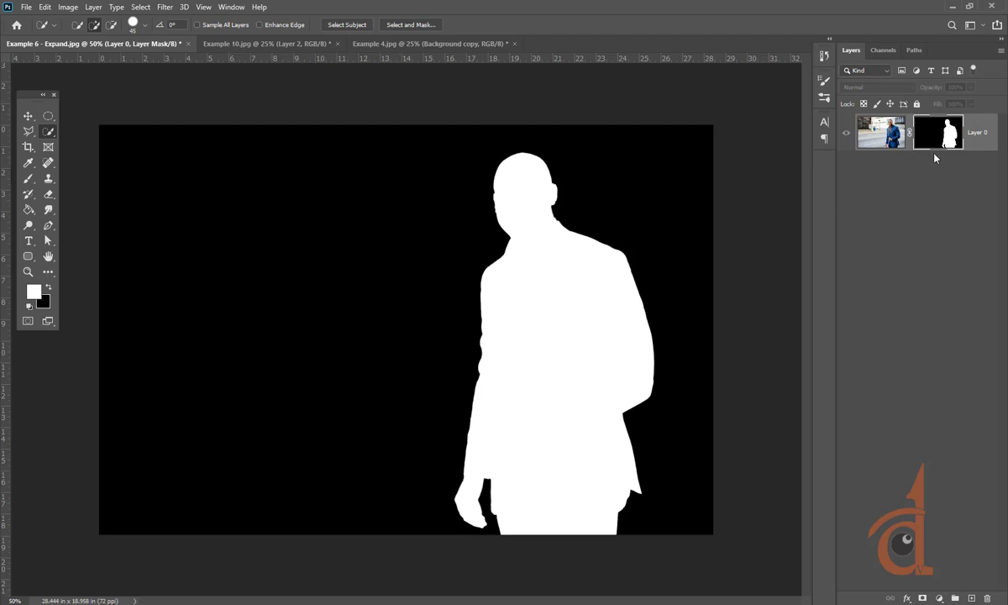
left_click(880, 133)
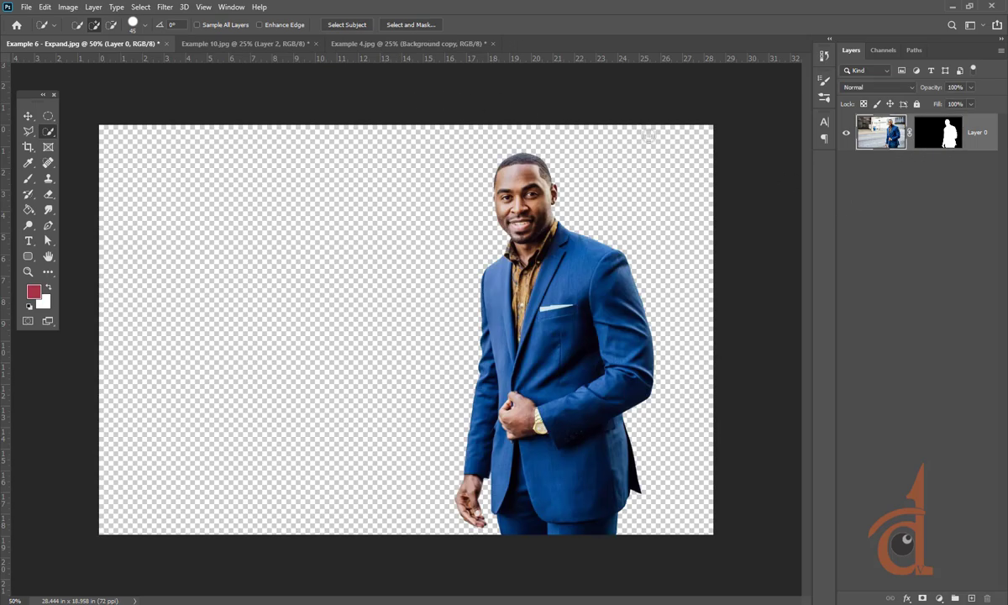
Open the masked layer in Select and Mask, accept it without adjustments, and delete the layer mask
left_click(411, 24)
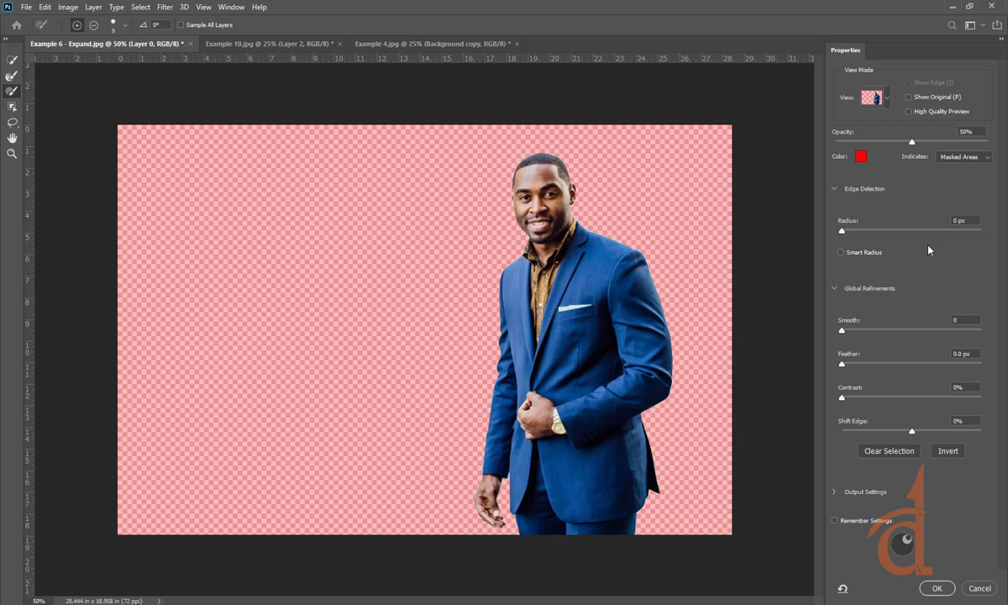
left_click(937, 588)
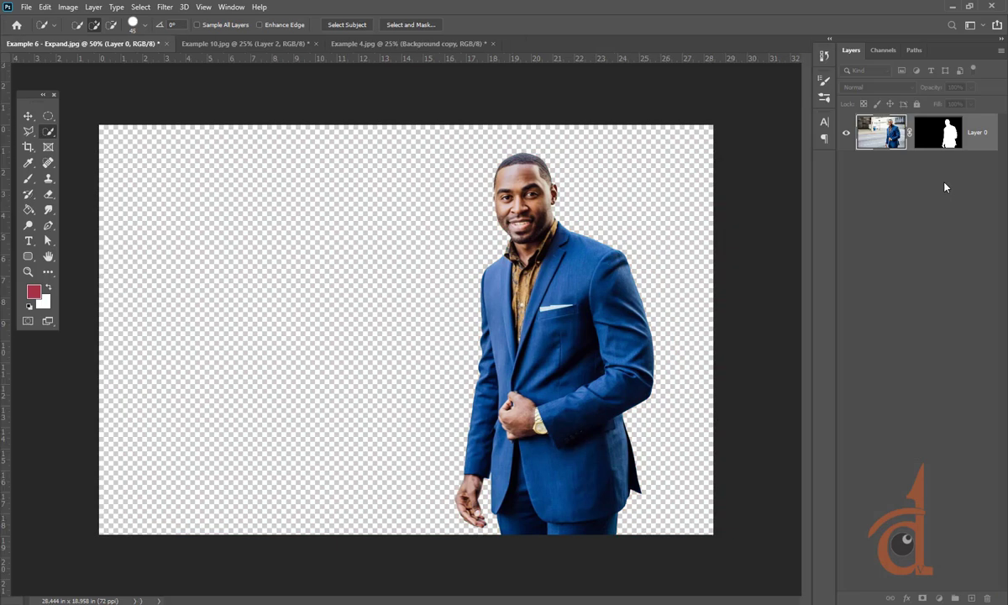
right_click(934, 135)
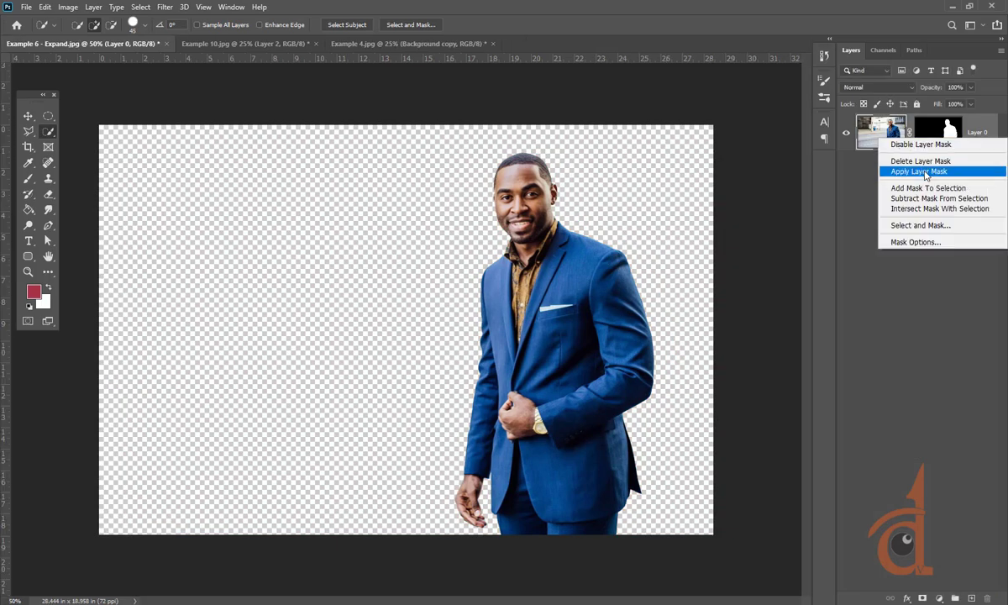
left_click(920, 160)
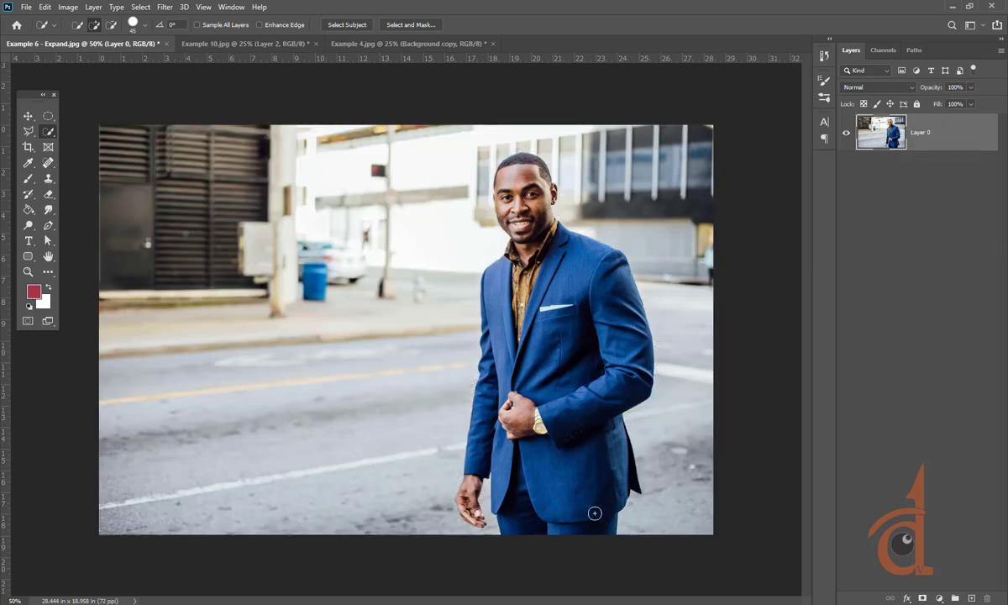
Select the man with Select Subject, open Select and Mask, and set the On Black view to 83% opacity
left_click(347, 25)
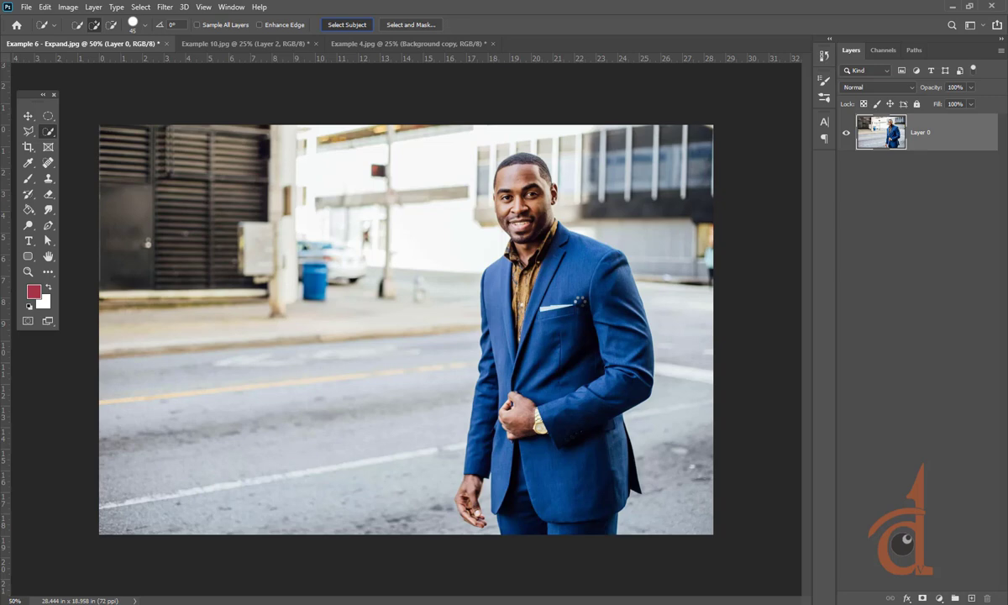
left_click(414, 25)
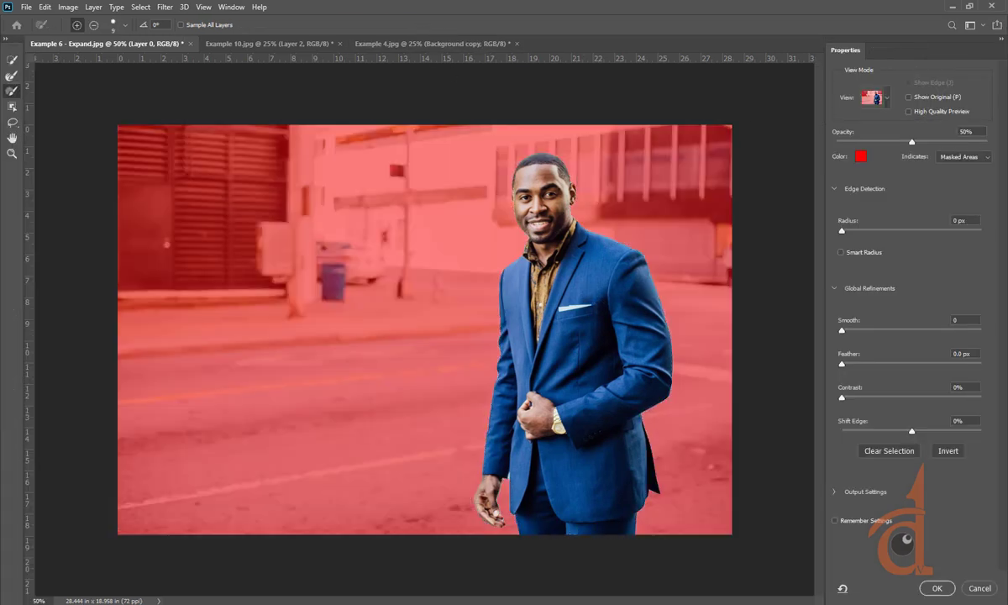
left_click(873, 98)
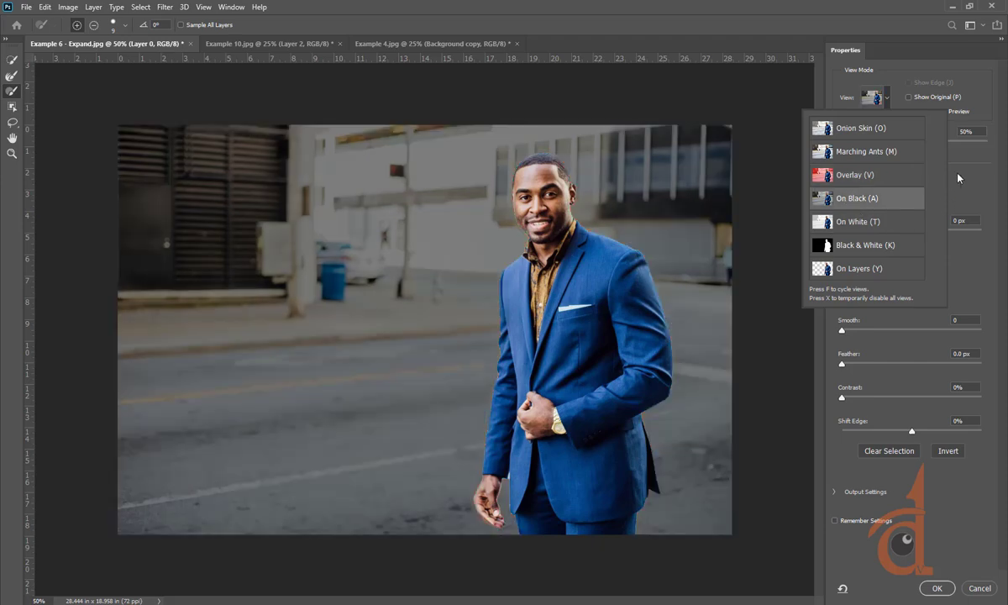
left_click(849, 200)
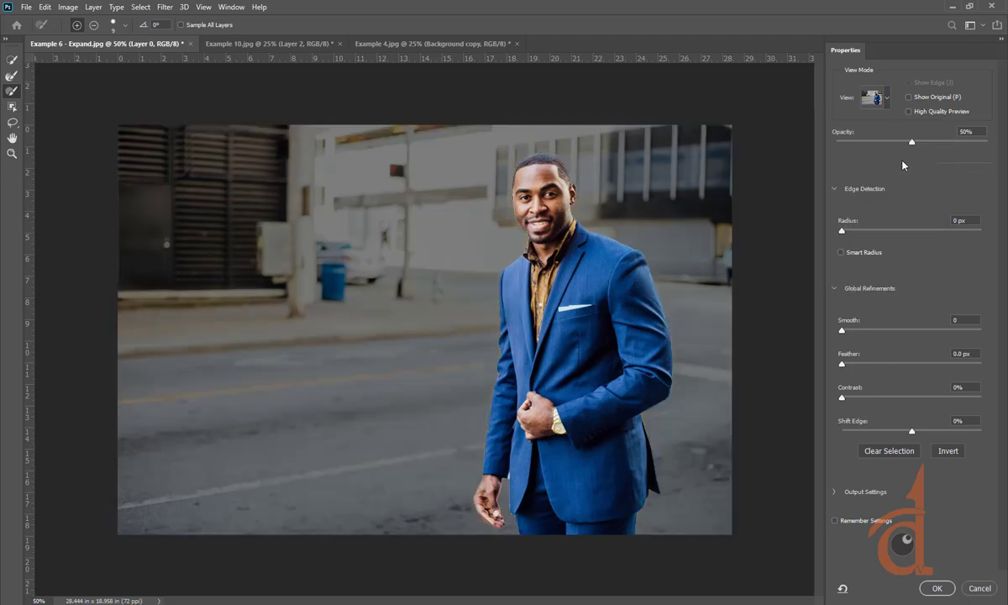
left_click_drag(912, 143, 963, 151)
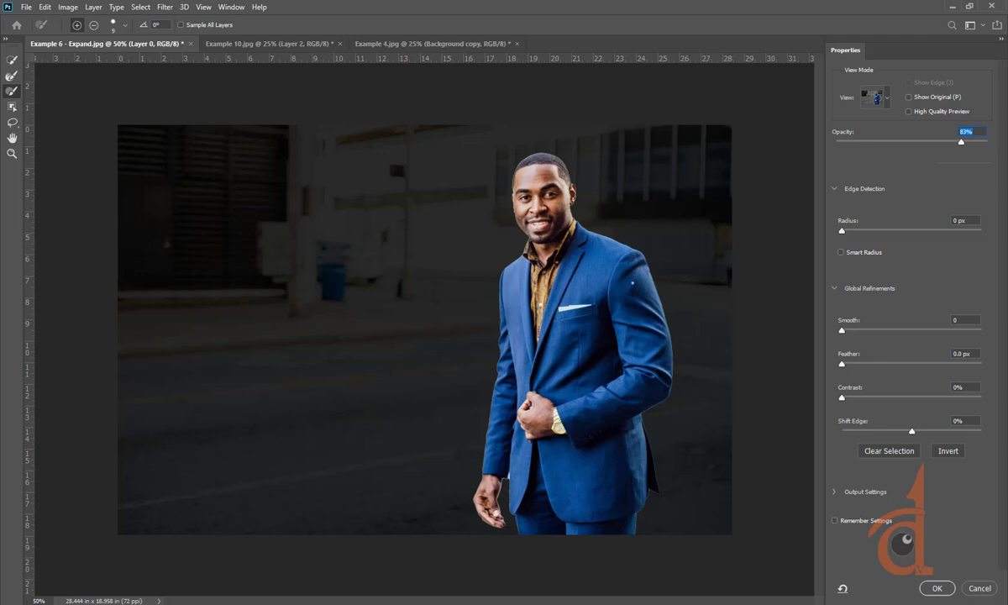
Subtract the light background patch between the man's lowered sleeve and his jacket from the selection
key("ctrl+plus")
key("ctrl+plus")
key("ctrl+plus")
key("ctrl+plus")
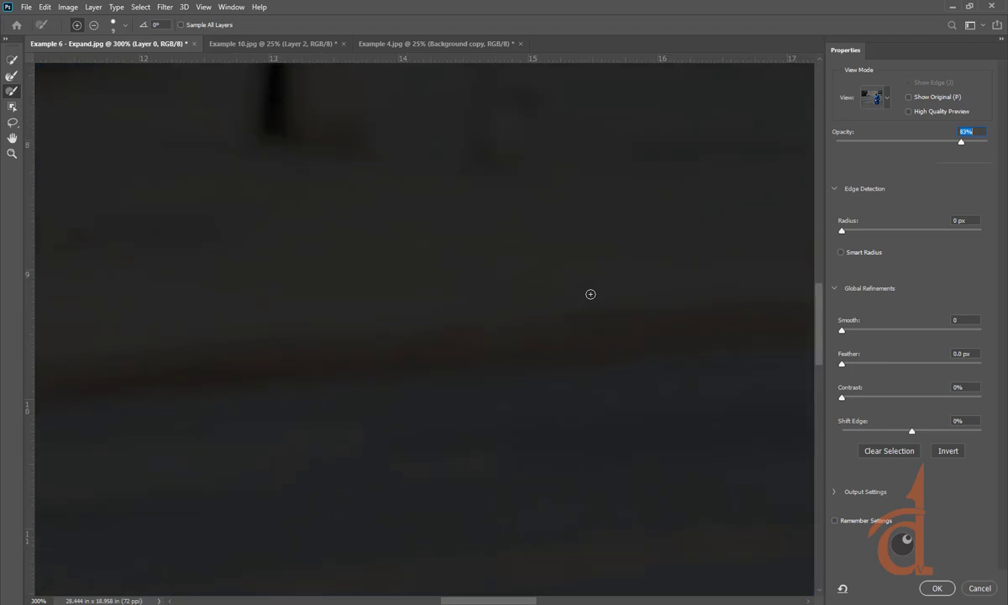
key("ctrl+minus")
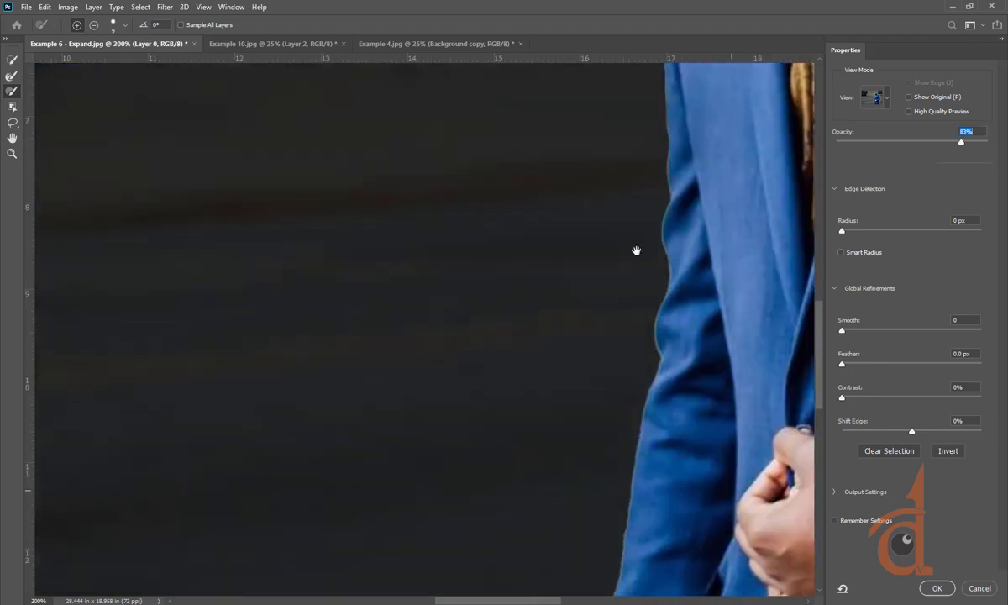
left_click_drag(637, 250, 545, 55)
left_click_drag(644, 488, 567, 300)
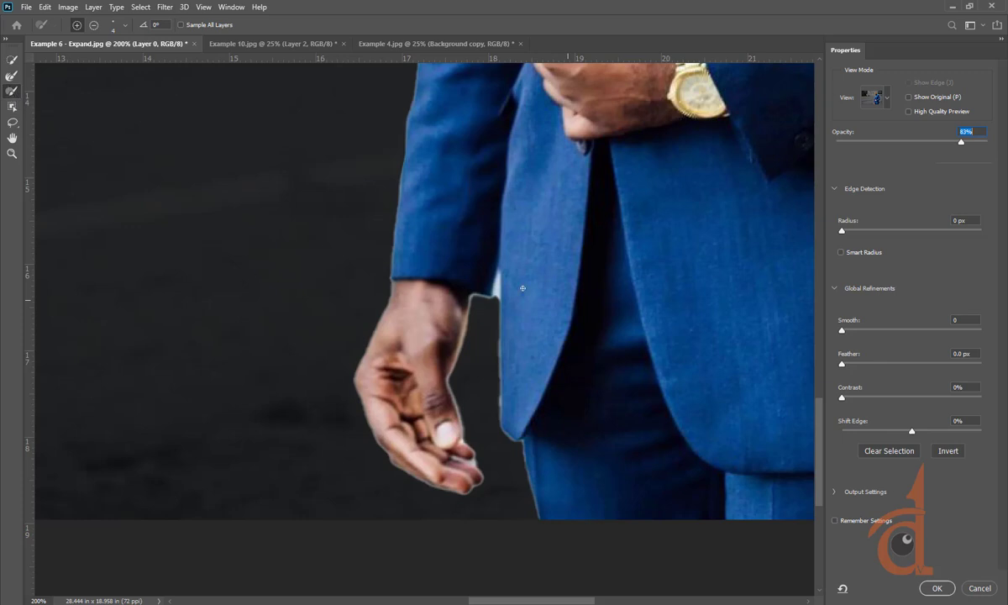
key("alt")
left_click_drag(497, 281, 495, 287)
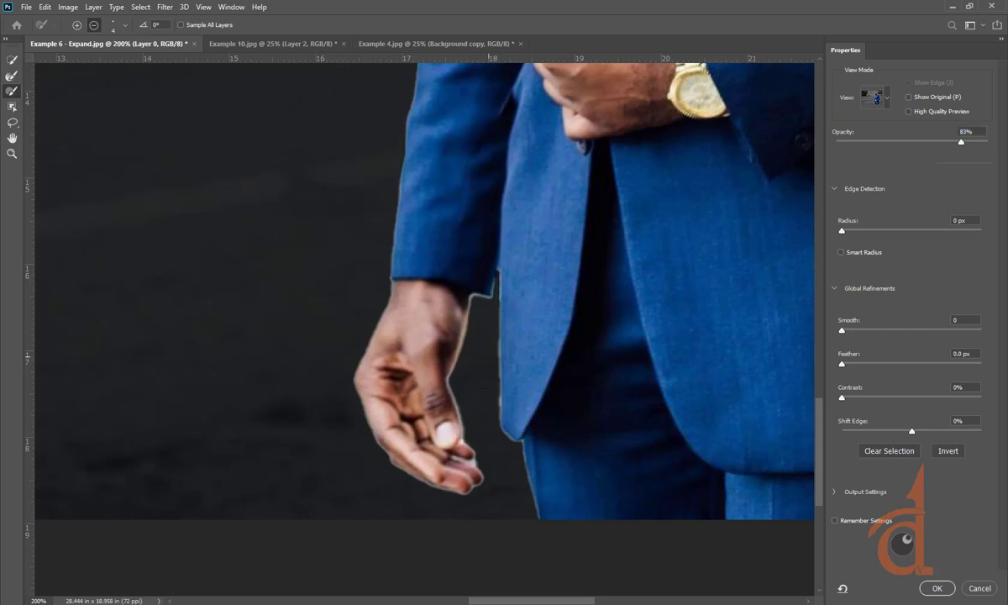
Subtract the background fringe along the jacket's edge beside the lowered hand from the selection
key("alt")
left_click(493, 342)
key("alt")
left_click_drag(496, 318, 493, 414)
key("alt")
left_click_drag(499, 340, 500, 445)
Try to subtract a sliver along the edge of the man's cheek from the selection, and undo the stroke
scroll(470, 408, "up", 10)
scroll(471, 407, "right", 15)
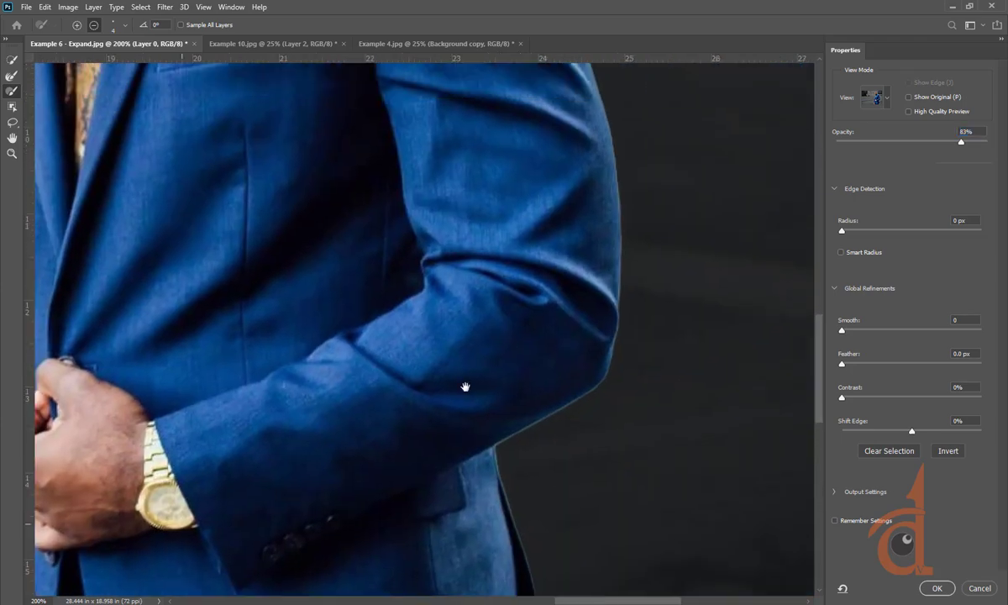
scroll(610, 389, "left", 15)
scroll(270, 254, "up", 10)
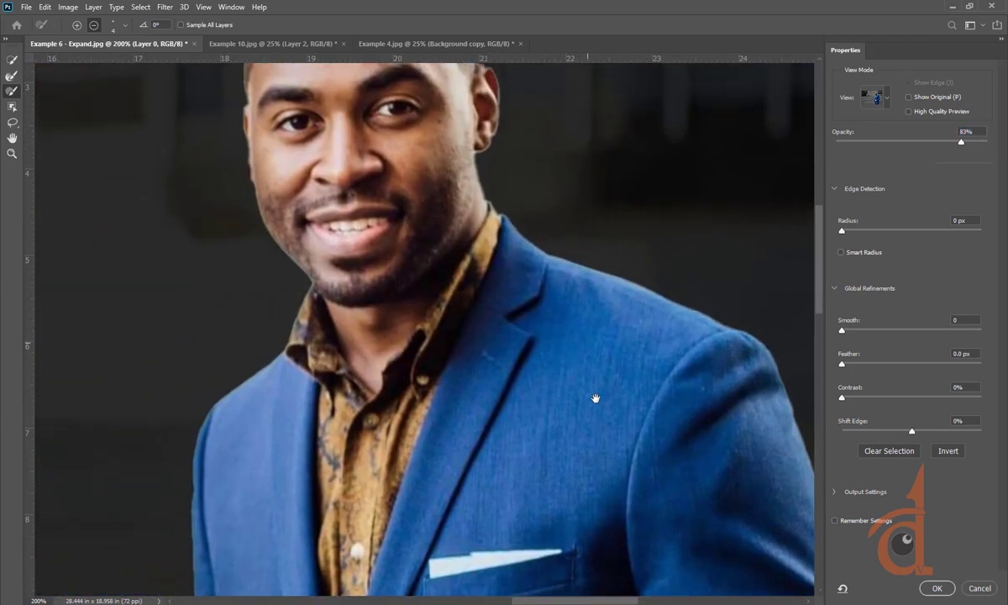
scroll(345, 299, "up", 2)
scroll(344, 299, "left", 2)
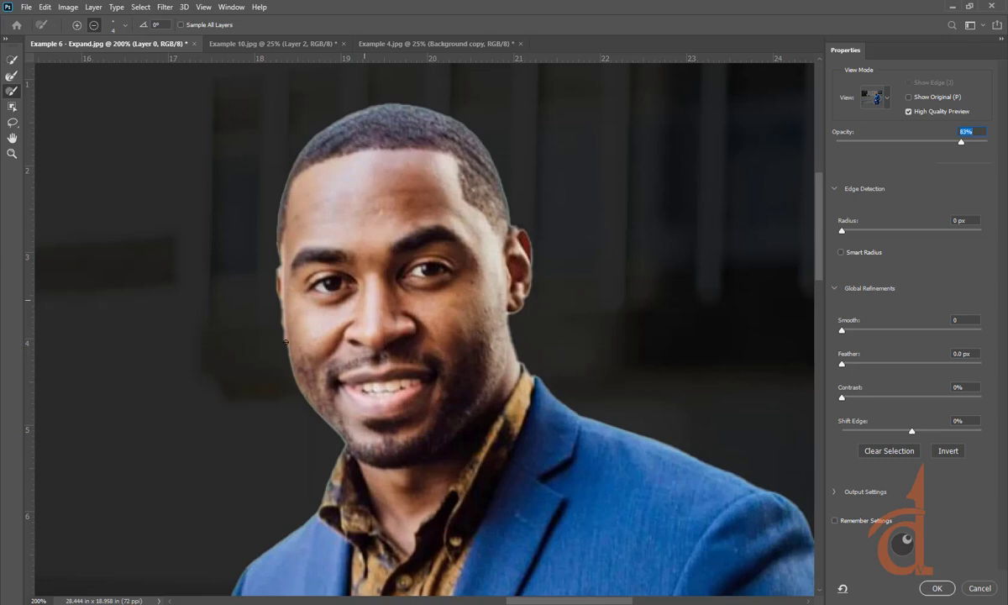
left_click_drag(284, 341, 283, 324)
key("ctrl+z")
Check the selection edges around the lower jacket and trousers, and apply the refined selection from Select and Mask
left_click_drag(647, 470, 472, 175)
left_click_drag(590, 514, 582, 247)
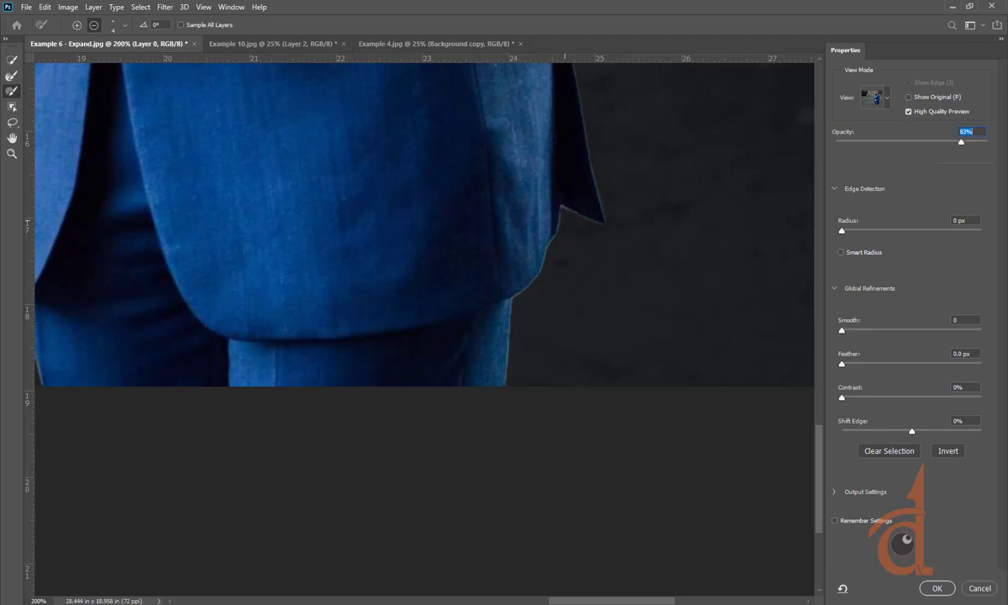
key("ctrl+minus")
key("ctrl+minus")
key("ctrl+minus")
key("ctrl+minus")
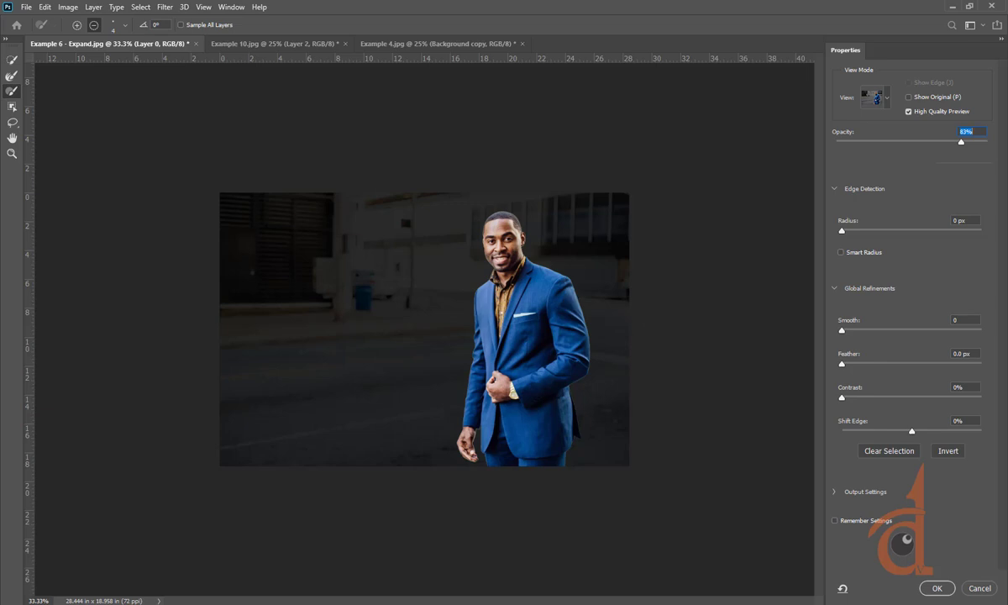
left_click(937, 588)
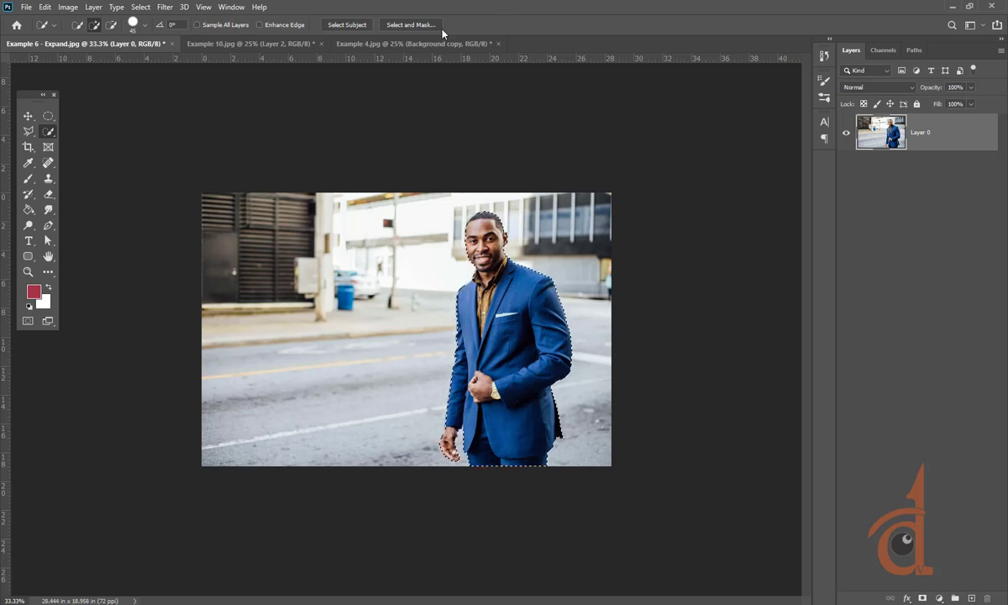
Reopen the man's selection in Select and Mask and cycle repeatedly through the view modes, ending on Overlay
key("ctrl+d")
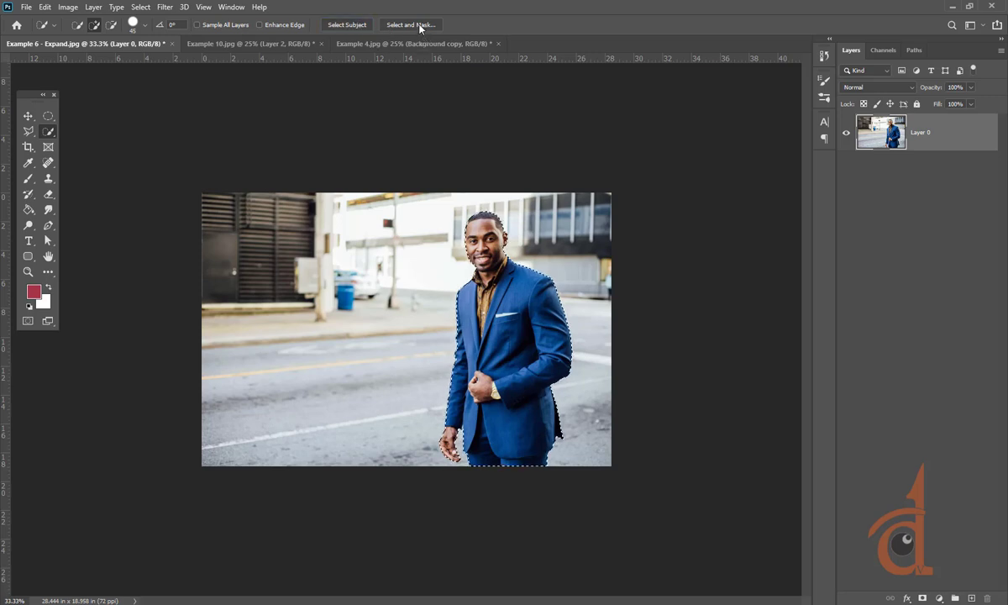
left_click(419, 28)
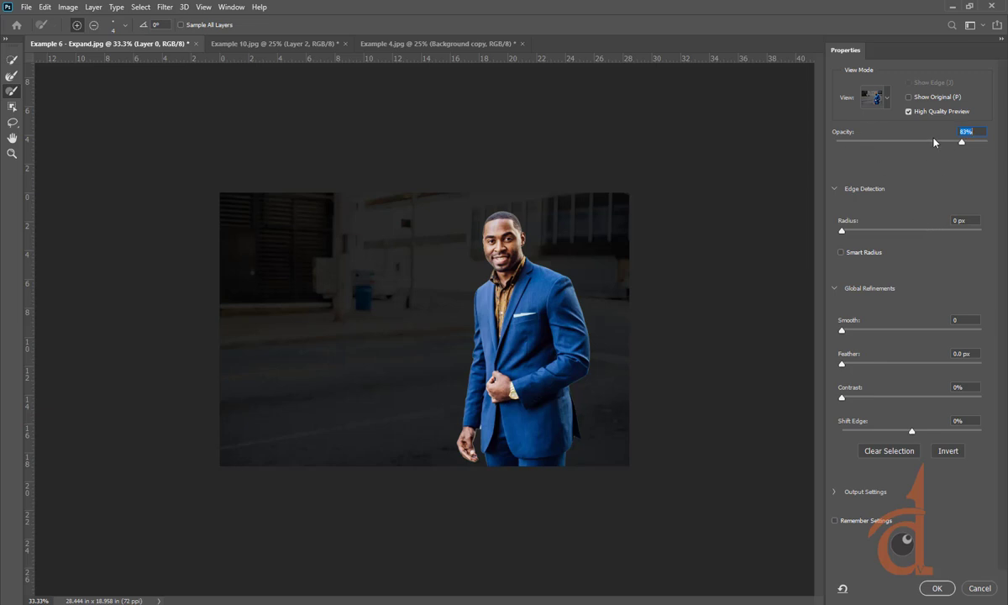
left_click(875, 97)
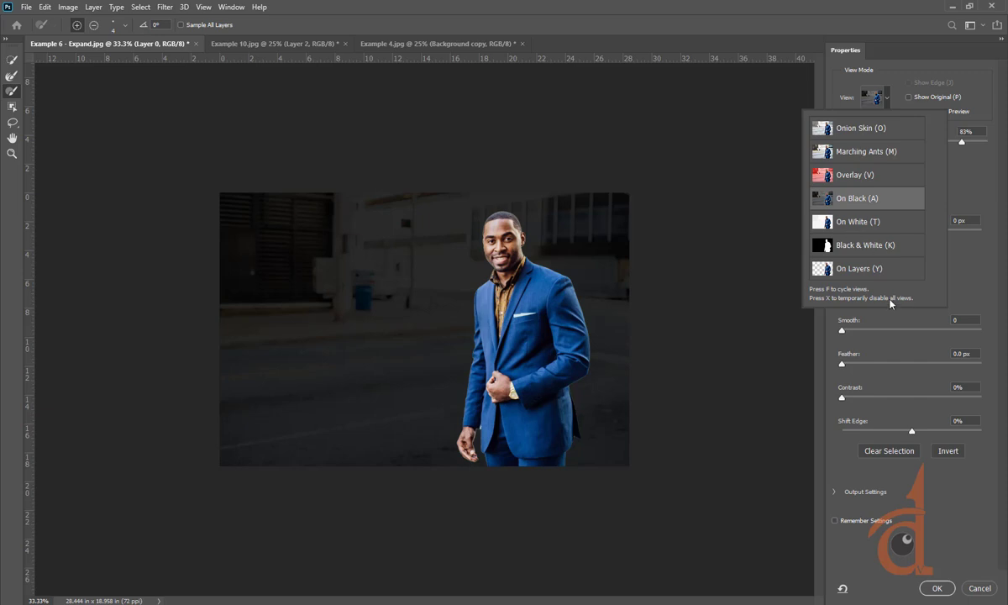
key("f")
key("f")
key("f")
key("f")
key("f")
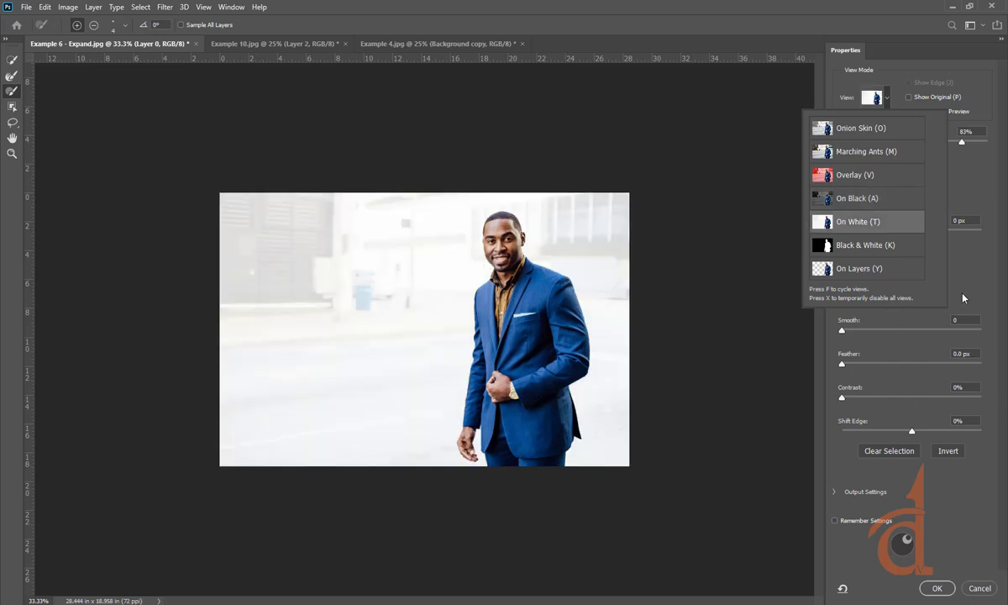
key("f")
key("f")
key("f")
key("f")
key("f")
key("f")
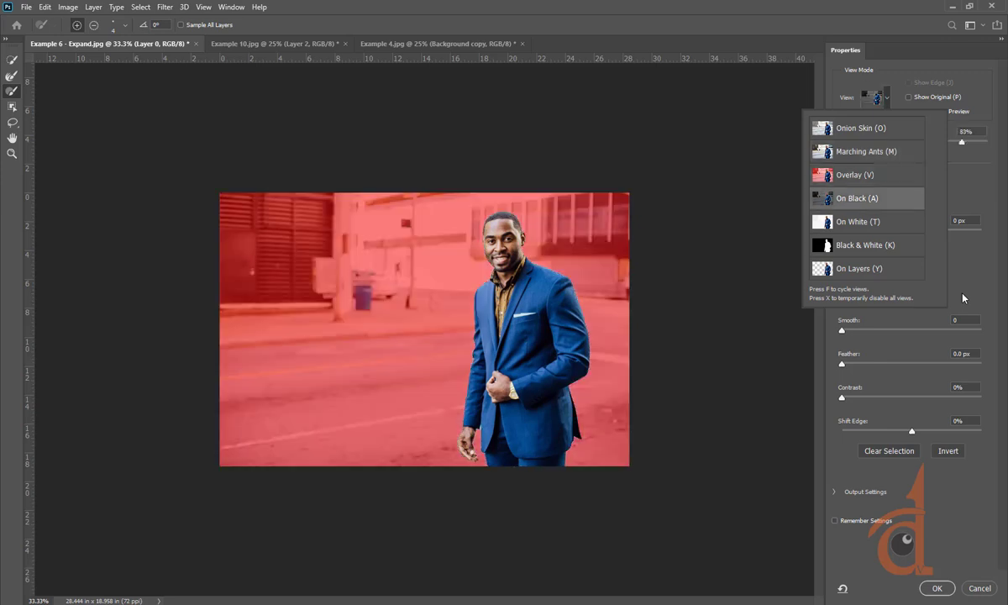
left_click(970, 275)
key("f")
key("f")
key("f")
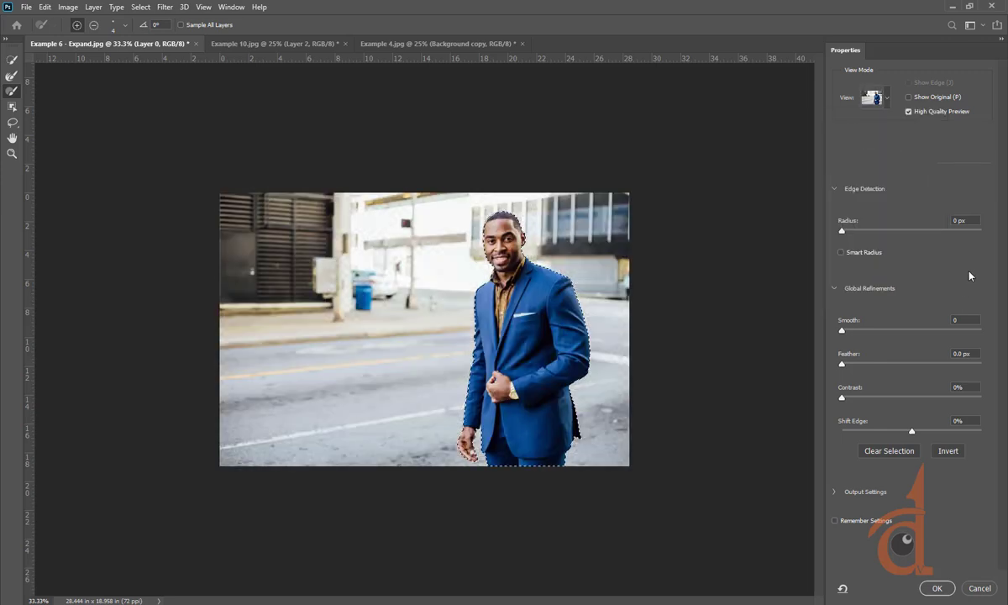
key("f")
key("f")
key("f")
key("f")
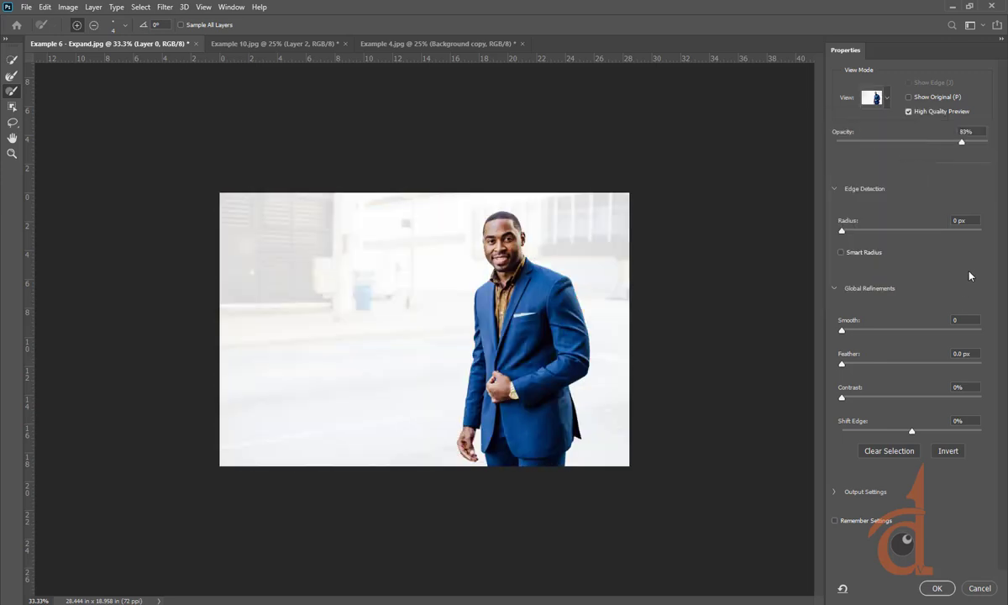
key("f")
key("f")
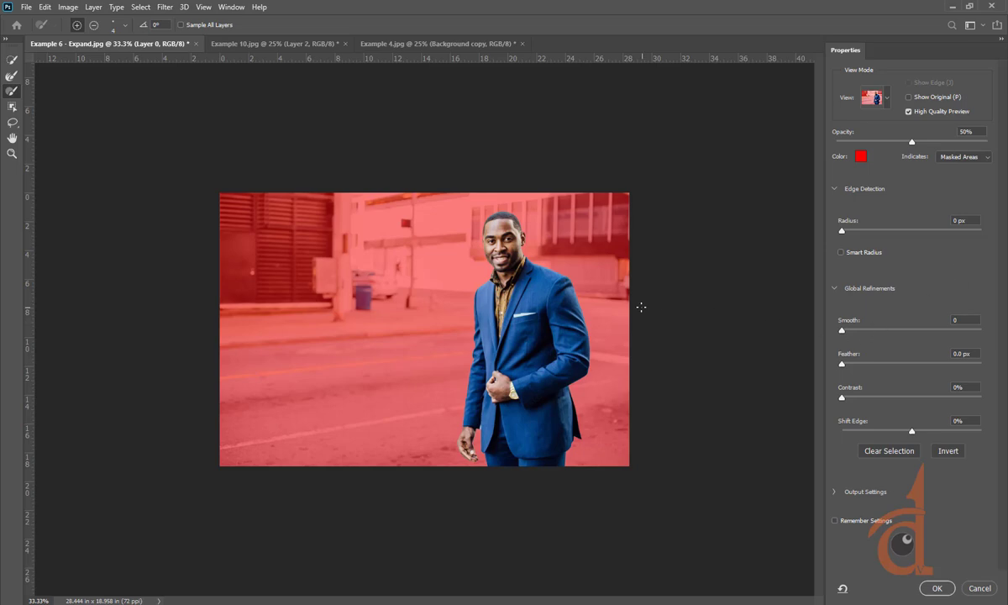
Inspect the selection edge up close in the Overlay view, from the jacket's side up over the collar to the face
key("ctrl+plus")
key("ctrl+plus")
key("ctrl+plus")
key("ctrl+plus")
key("ctrl+plus")
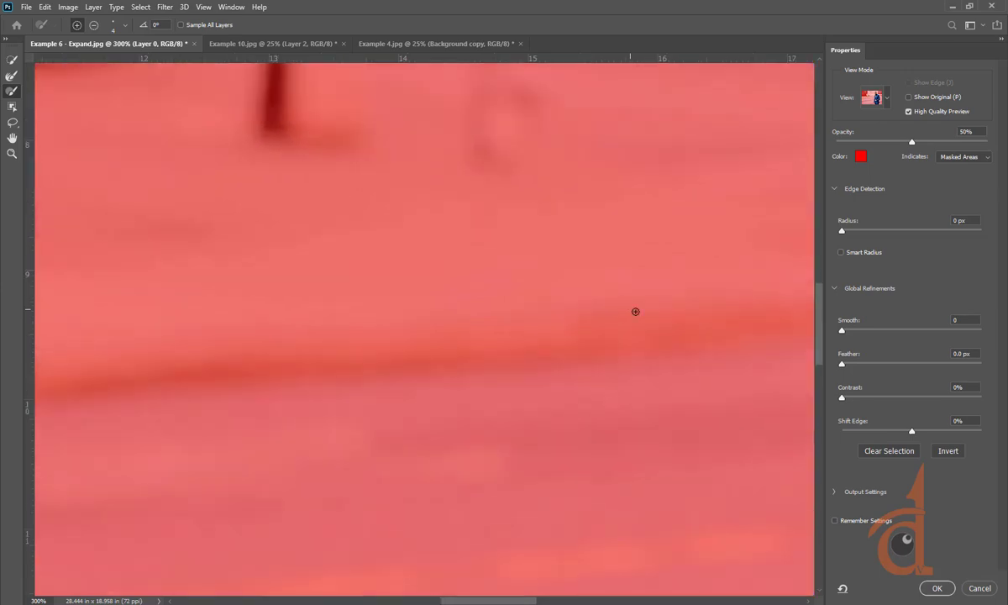
left_click_drag(761, 353, 324, 376)
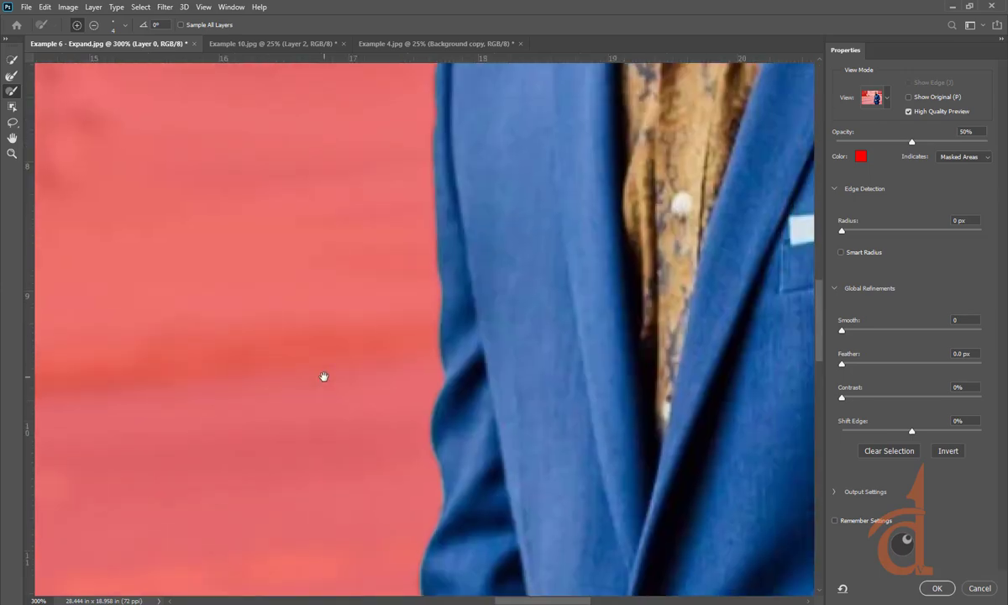
left_click_drag(434, 281, 408, 471)
left_click_drag(483, 34, 474, 266)
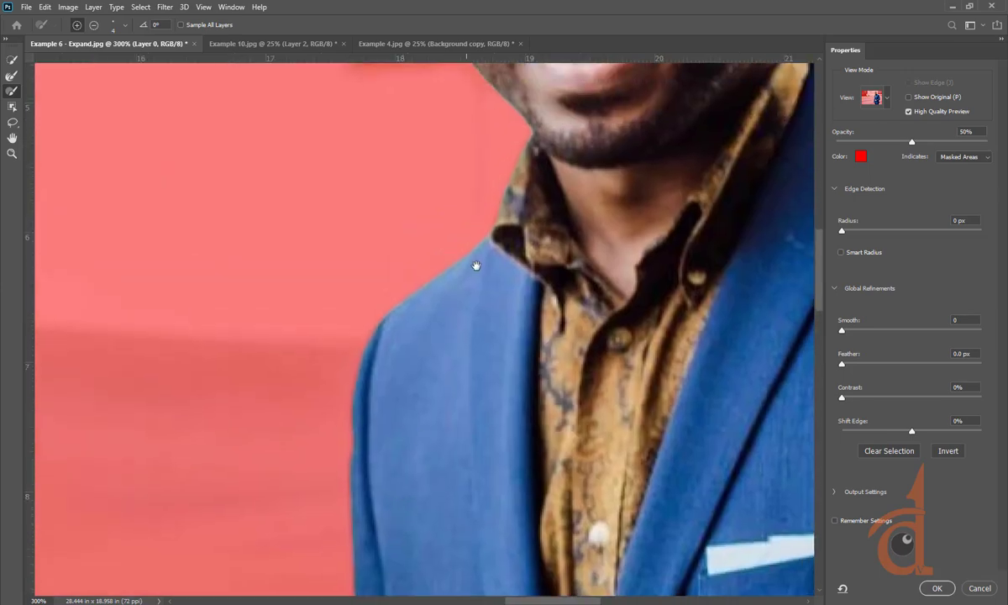
left_click_drag(547, 354, 346, 594)
left_click_drag(551, 270, 498, 375)
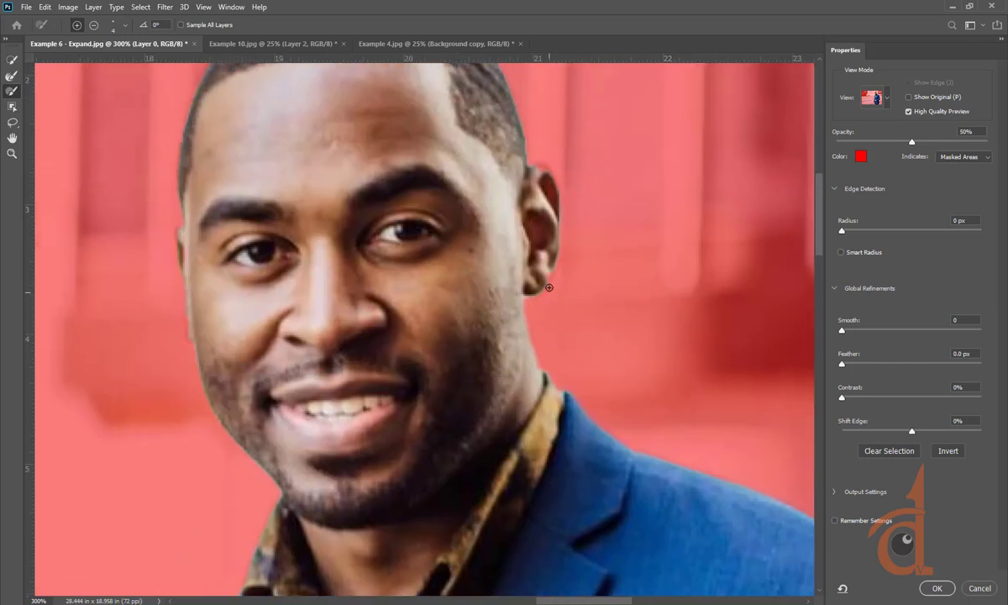
Compare the face's selection edge in the Onion Skin and Black & White views, ending on Onion Skin
left_click(882, 99)
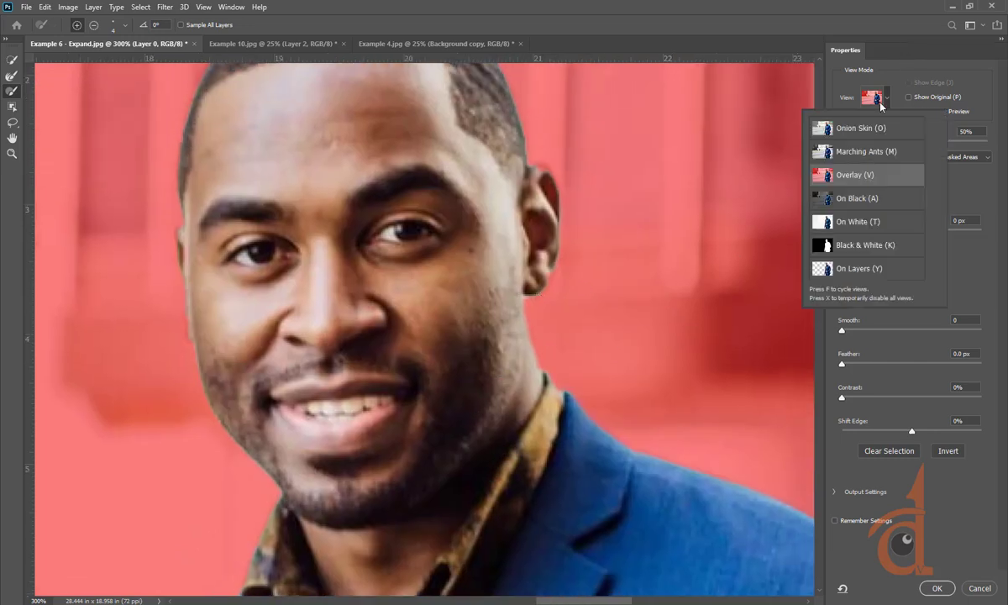
left_click(852, 126)
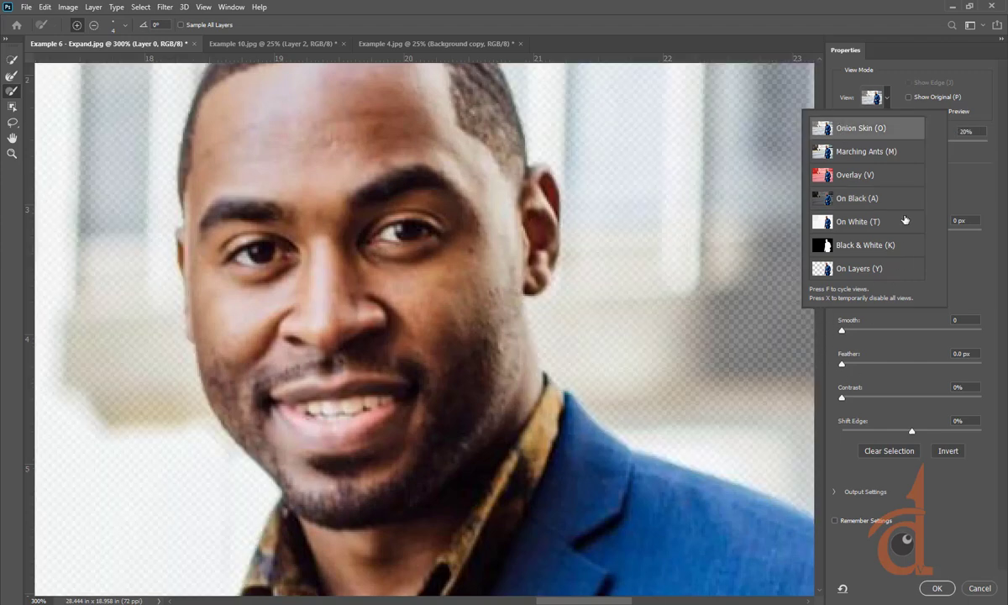
left_click(874, 244)
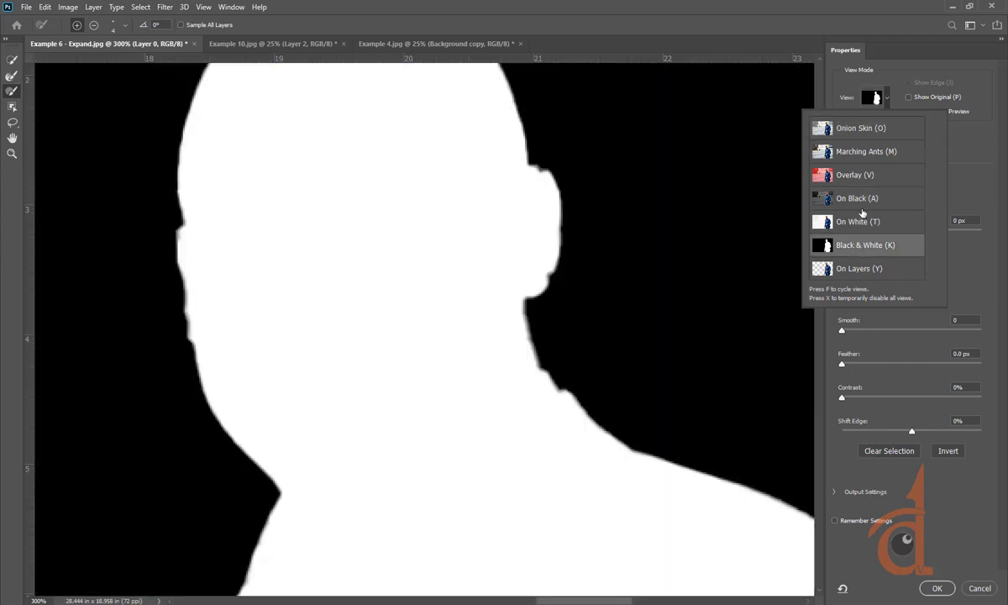
left_click(848, 126)
left_click(902, 68)
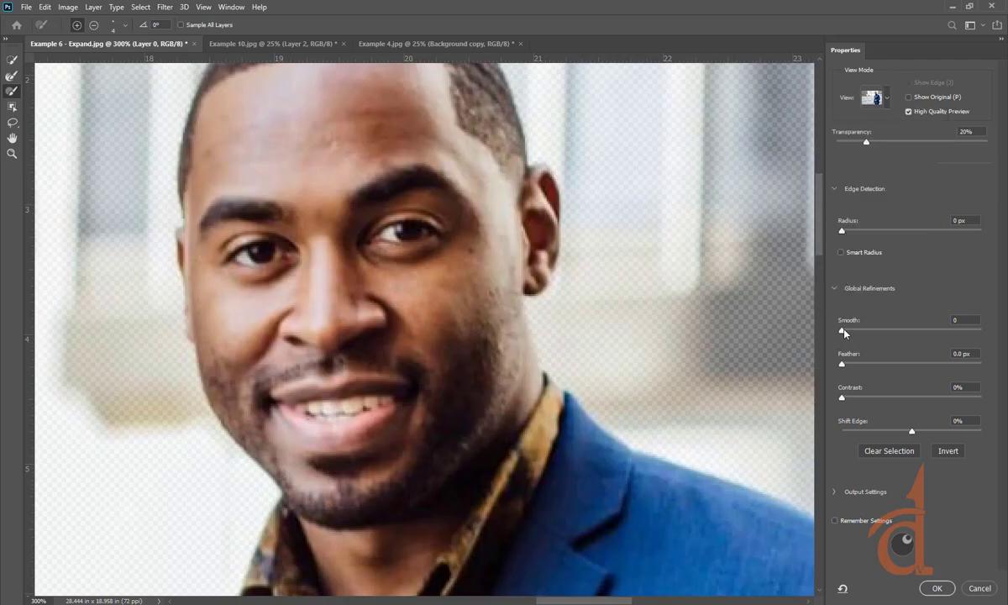
Set the selection's Smooth value to 80 and check the head and shoulder outline in the Black & White view at 100% zoom
left_click_drag(843, 333, 912, 334)
left_click_drag(913, 333, 953, 332)
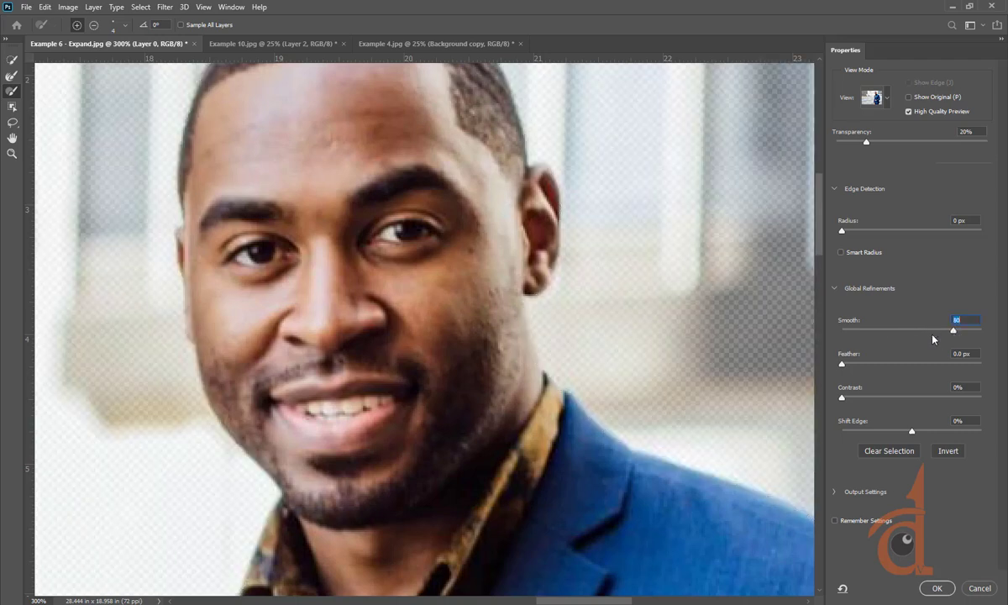
left_click(874, 97)
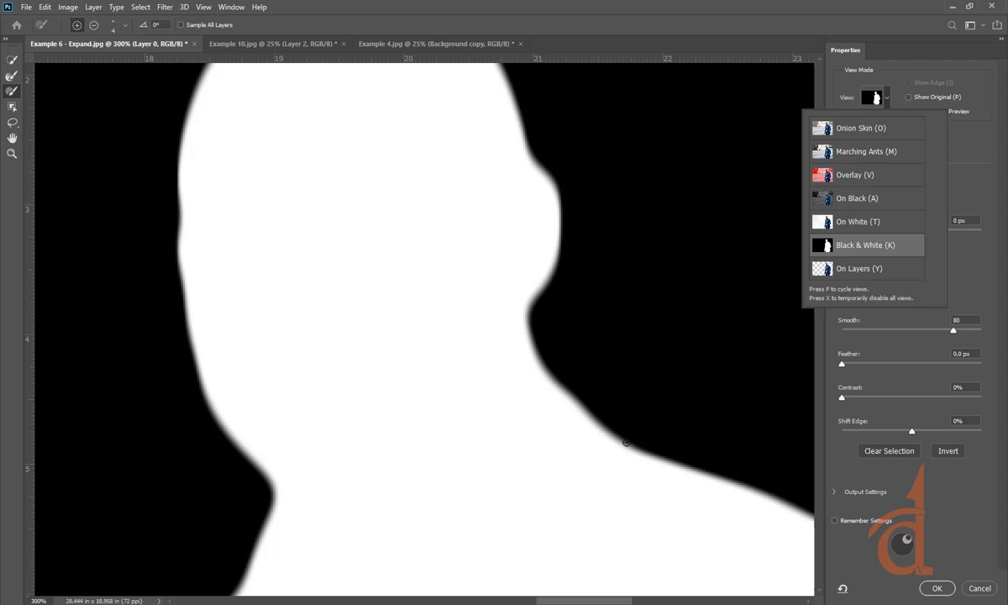
left_click(538, 21)
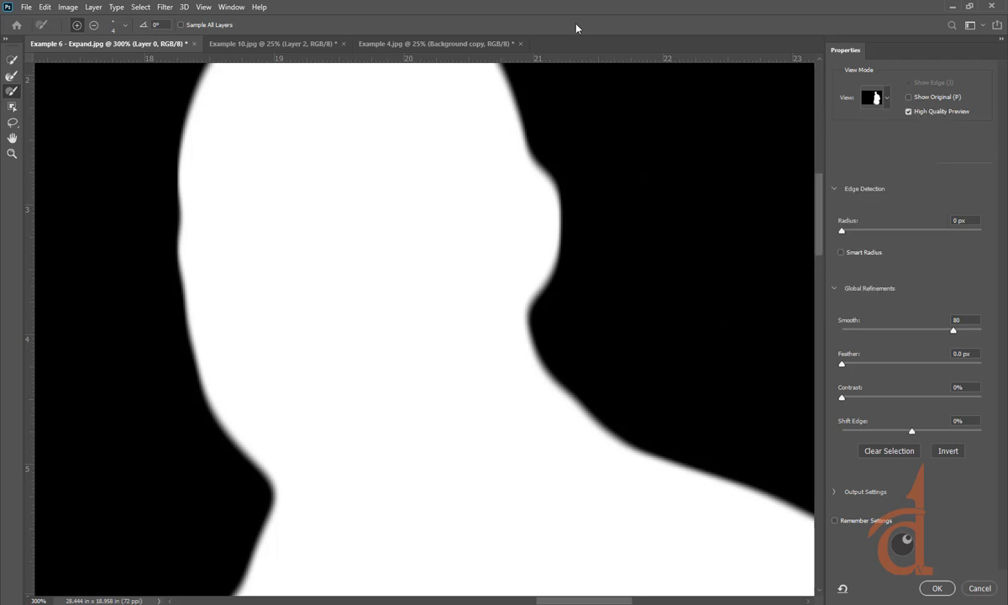
key("ctrl+1")
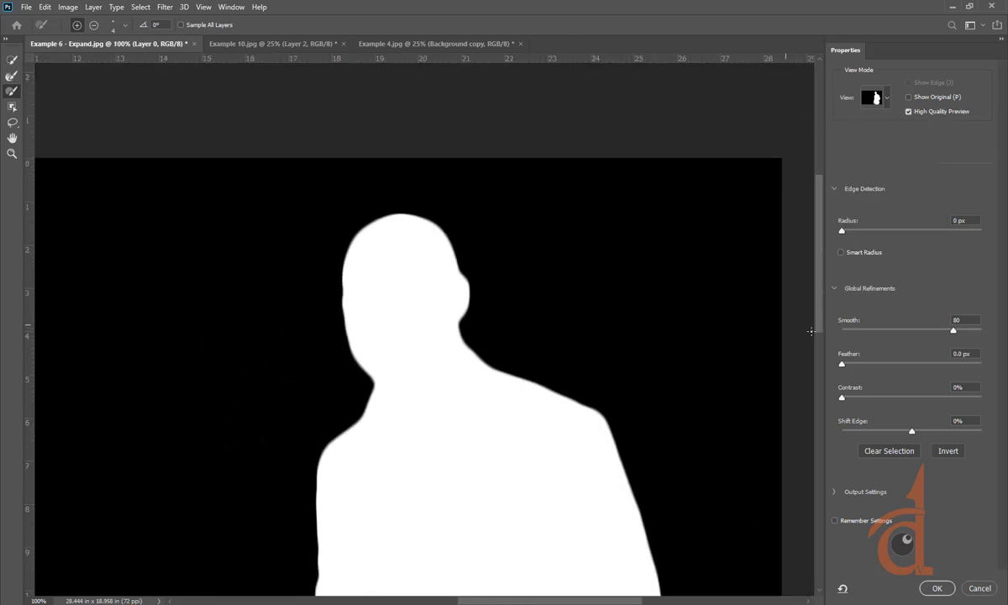
Reset the selection's Smooth value to 0
left_click_drag(870, 334, 852, 332)
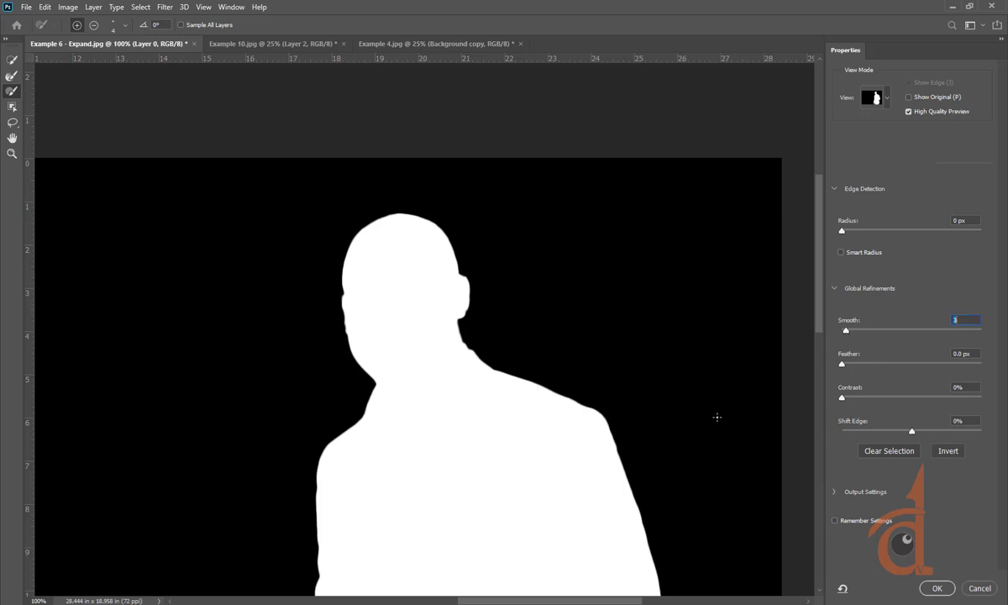
type("2")
left_click(959, 322)
key("Return")
Try a Feather of 30.4 px on the selection edge, and return it to 0.0 px
left_click_drag(851, 369, 909, 377)
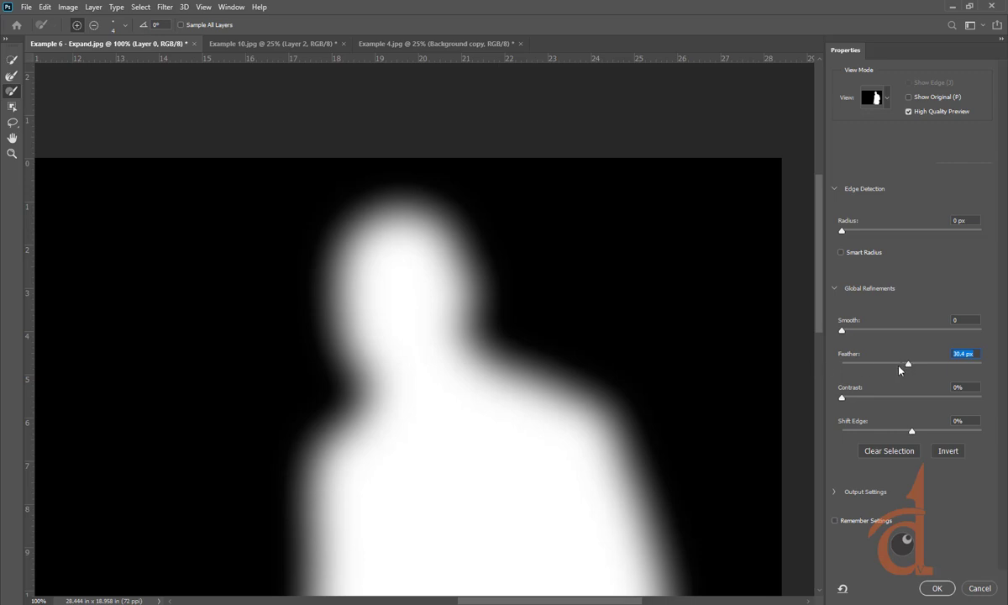
left_click_drag(907, 367, 769, 337)
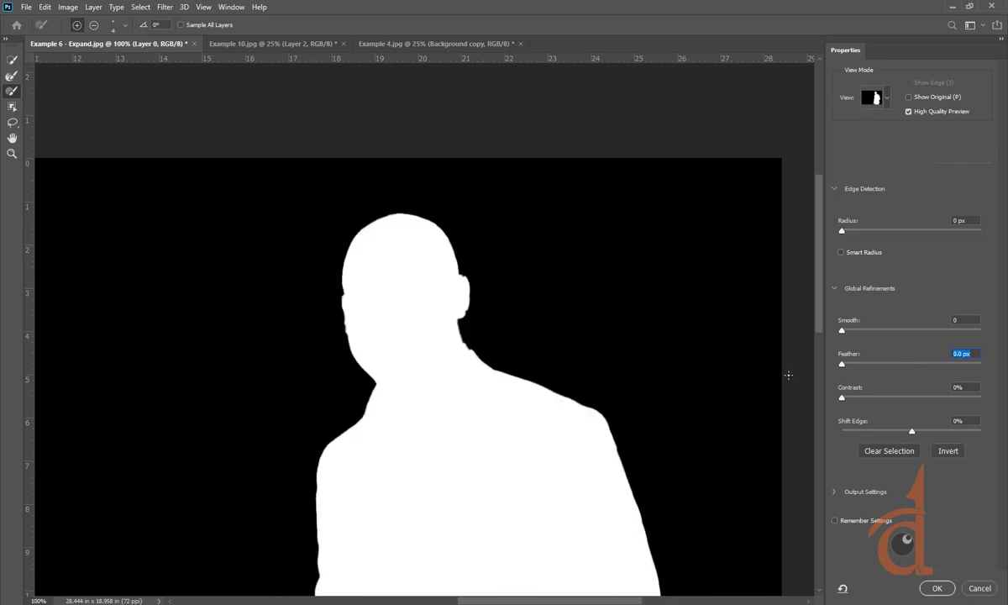
Preview the cut-out in the On Layers view and soften its edge with a Feather of 5.7 px
key("ctrl+plus")
key("ctrl+plus")
key("ctrl+plus")
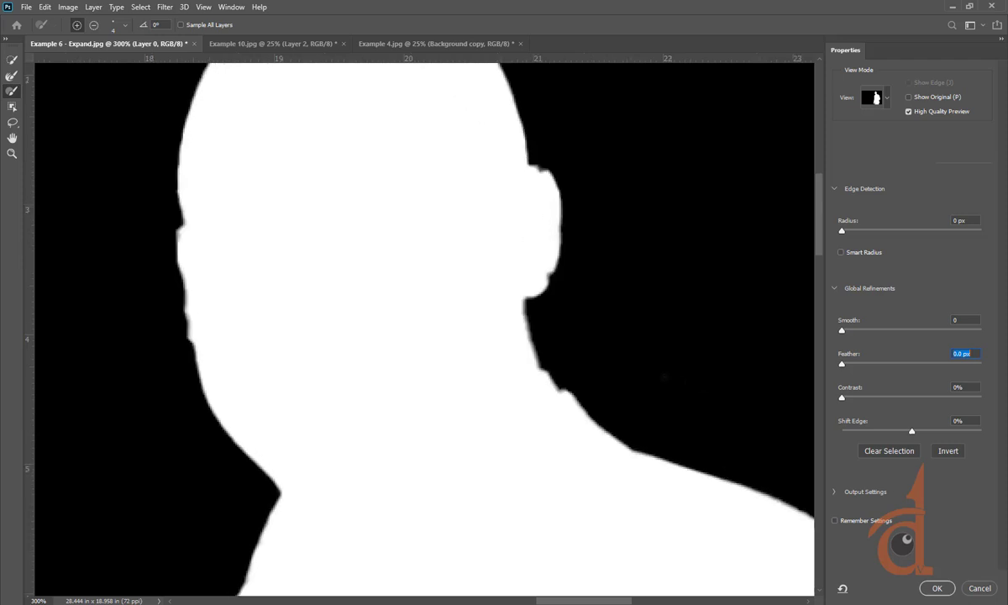
left_click(874, 96)
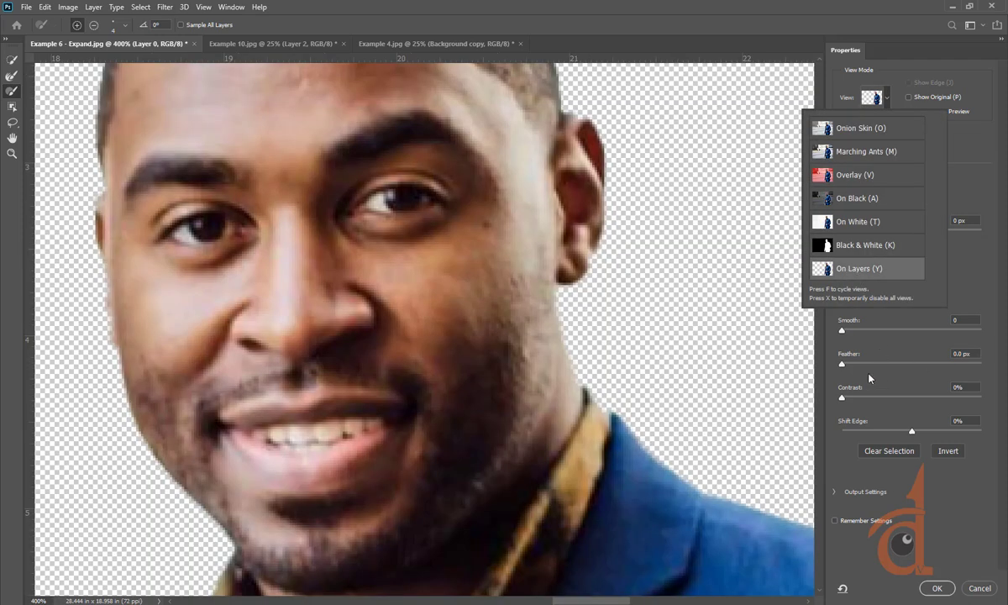
left_click(842, 366)
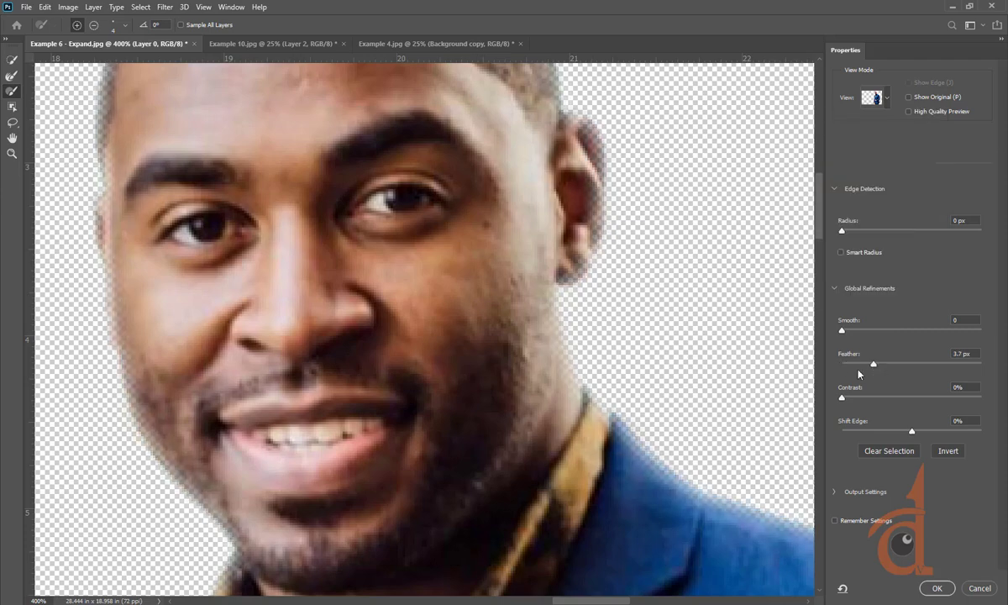
left_click_drag(841, 363, 883, 375)
key("ctrl+minus")
key("ctrl+minus")
key("ctrl+minus")
key("ctrl+minus")
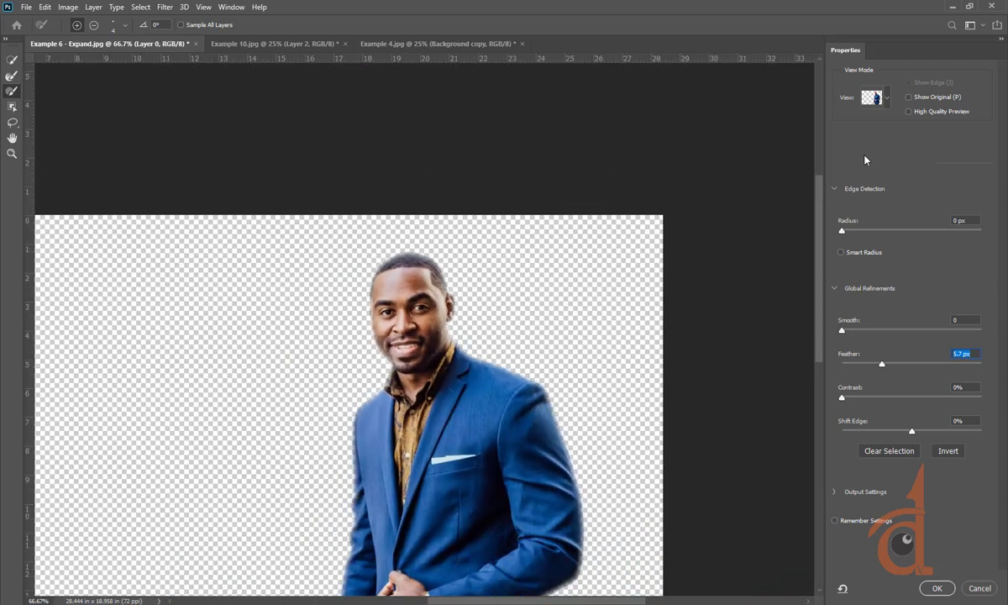
Switch the preview to Onion Skin and reset the Feather to 0.0 px
left_click(874, 98)
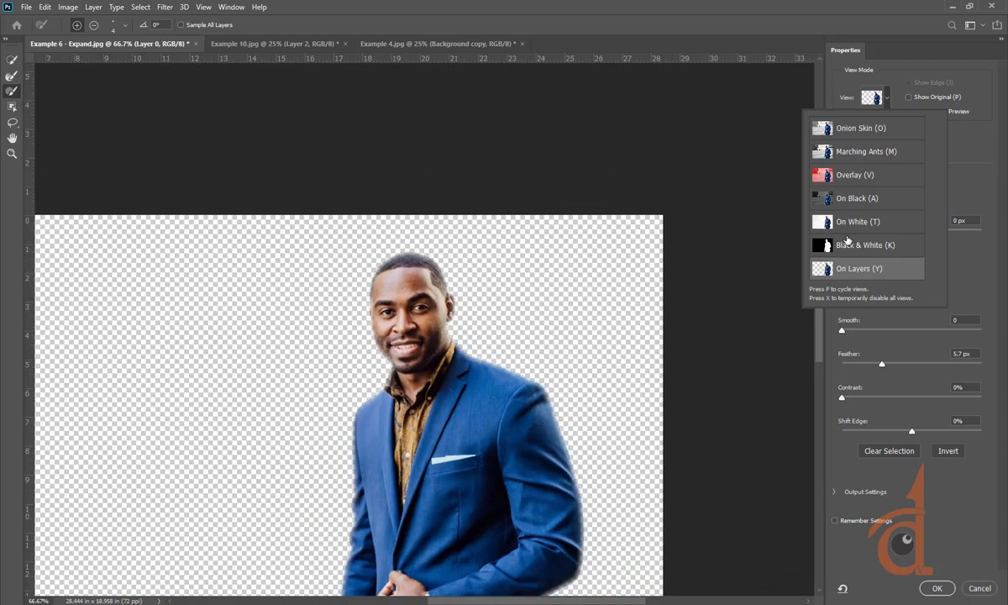
key("o")
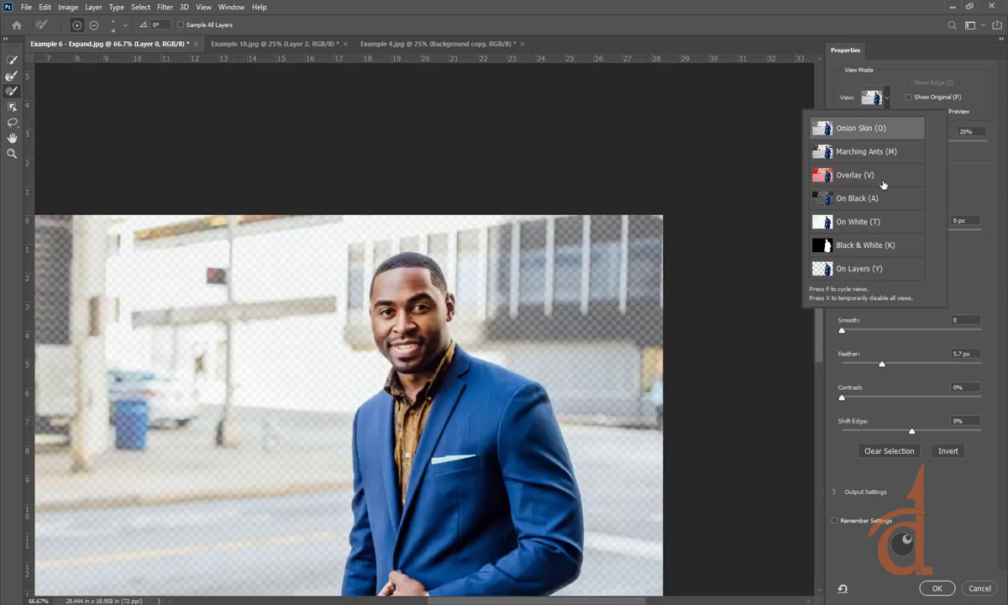
left_click_drag(882, 367, 842, 364)
left_click(888, 364)
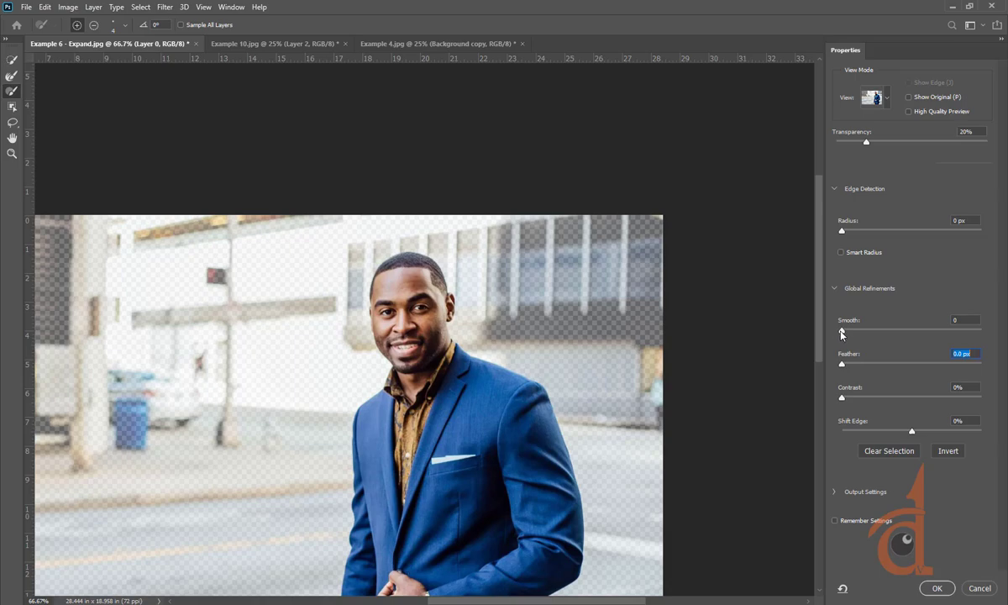
Try a higher Smooth value on the selection edge around the face, and undo the change
key("ctrl+plus")
key("ctrl+plus")
key("ctrl+plus")
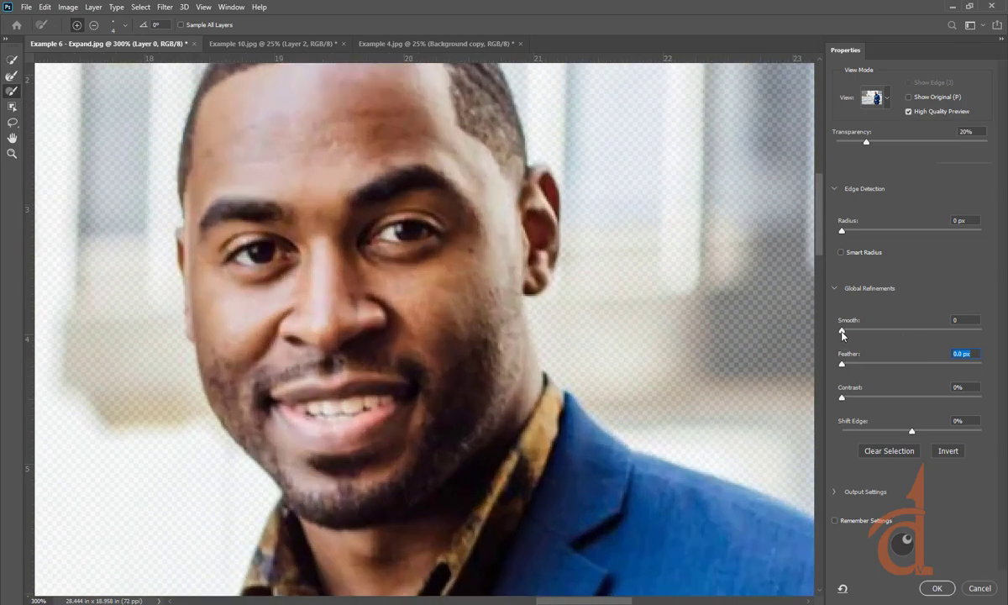
left_click_drag(843, 331, 918, 331)
key("ctrl+z")
Examine the edge around the lowered hand while raising the Smooth value to 70 and finally to 100
scroll(713, 502, "down", 15)
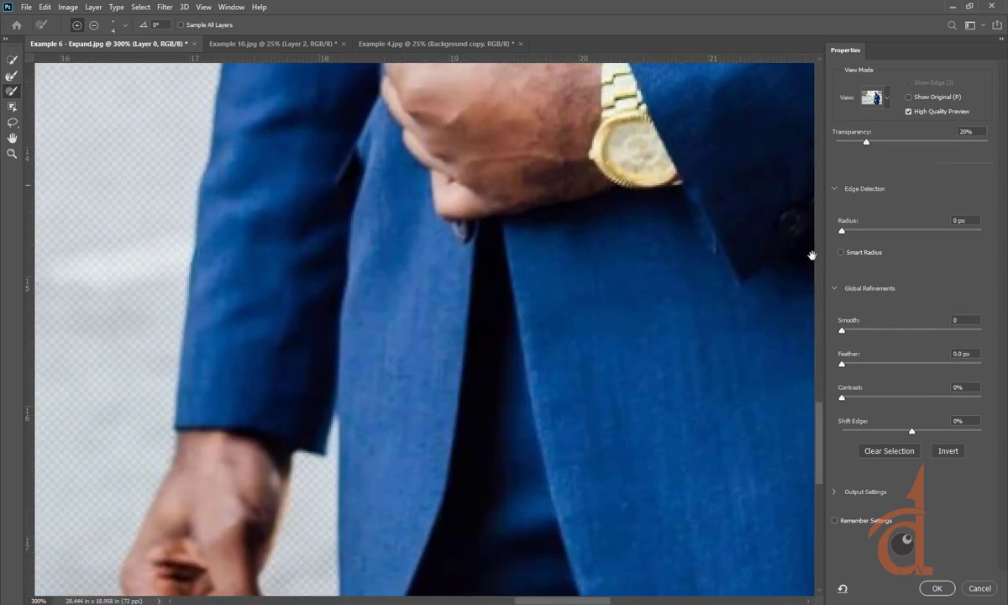
scroll(545, 275, "down", 5)
scroll(545, 275, "left", 5)
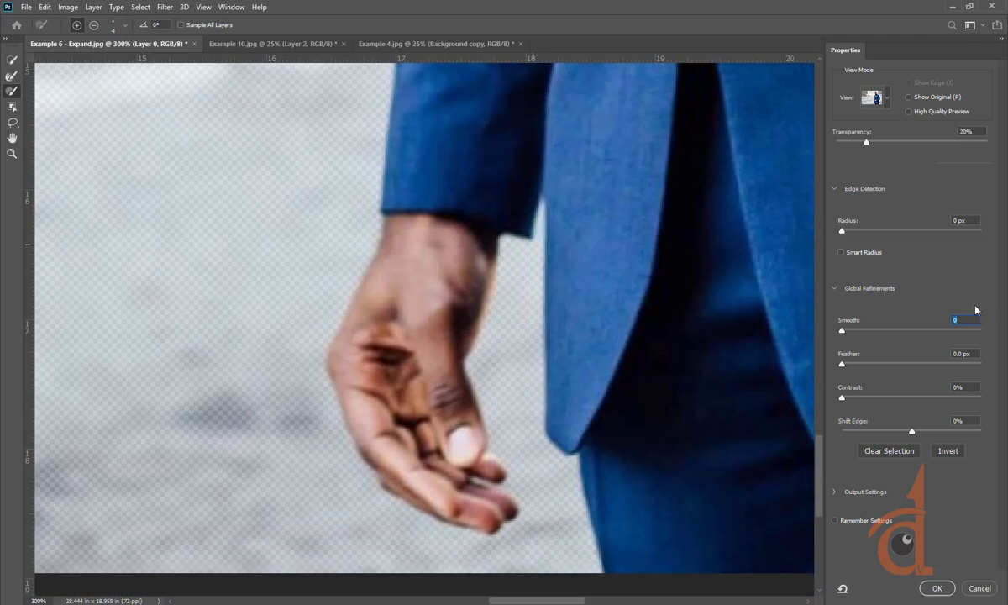
left_click_drag(842, 330, 941, 342)
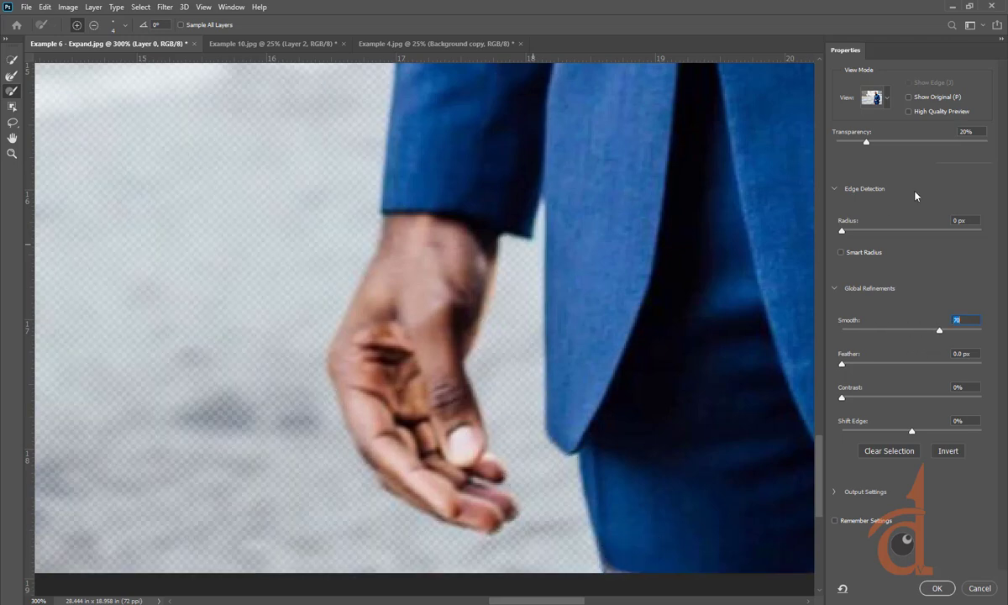
type("58100")
key("Return")
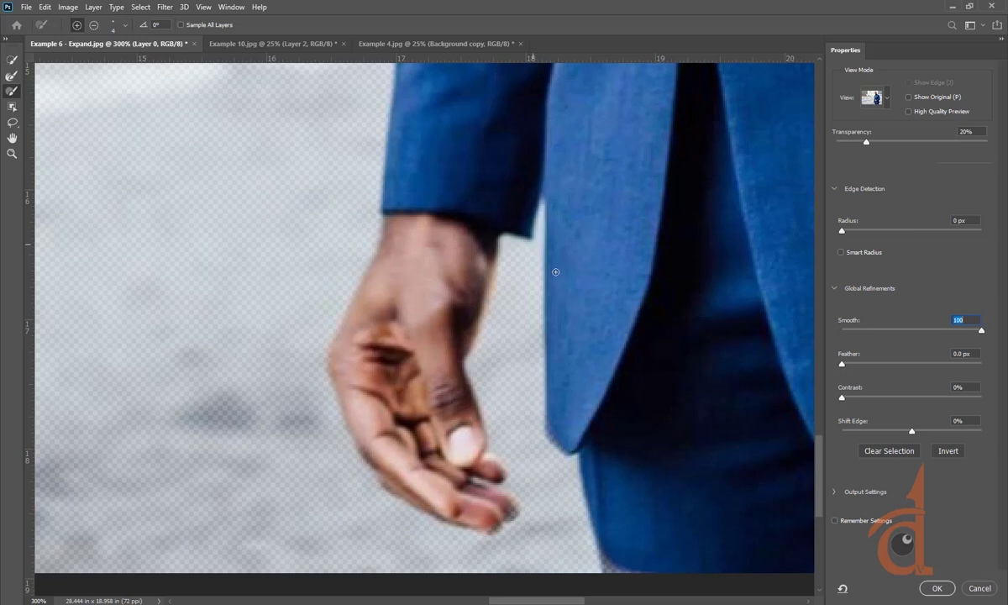
Set Smooth to 3 and Contrast to 41%, and check the hand's edge in the Black & White view
left_click_drag(980, 332, 845, 342)
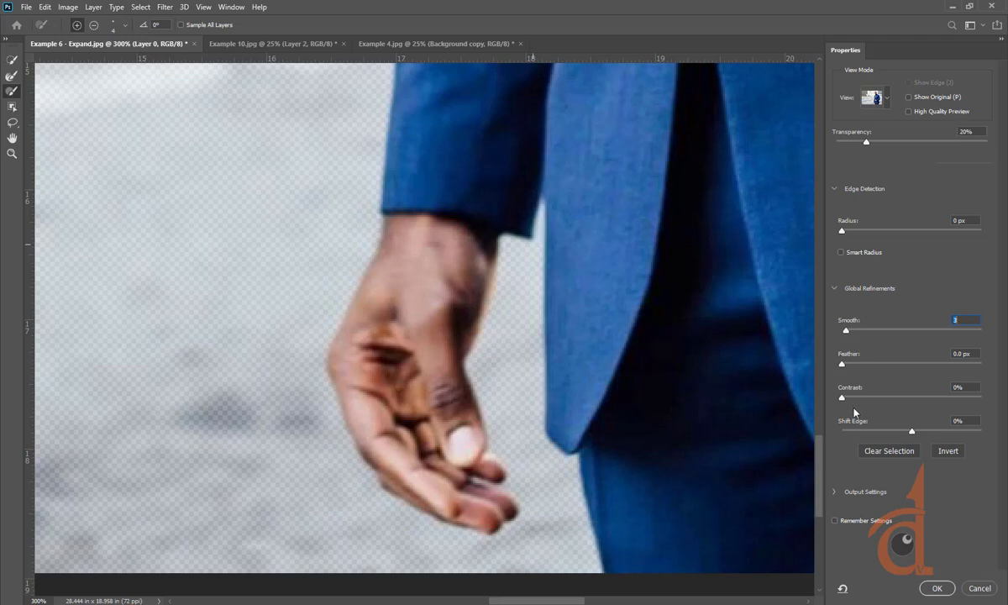
left_click_drag(842, 401, 899, 400)
left_click(876, 99)
left_click(808, 245)
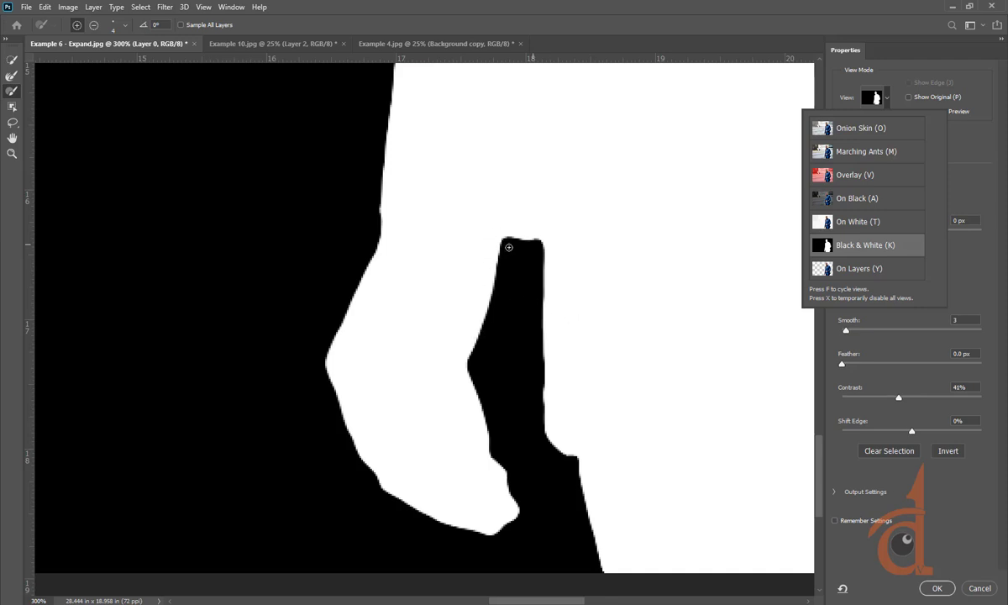
left_click(985, 294)
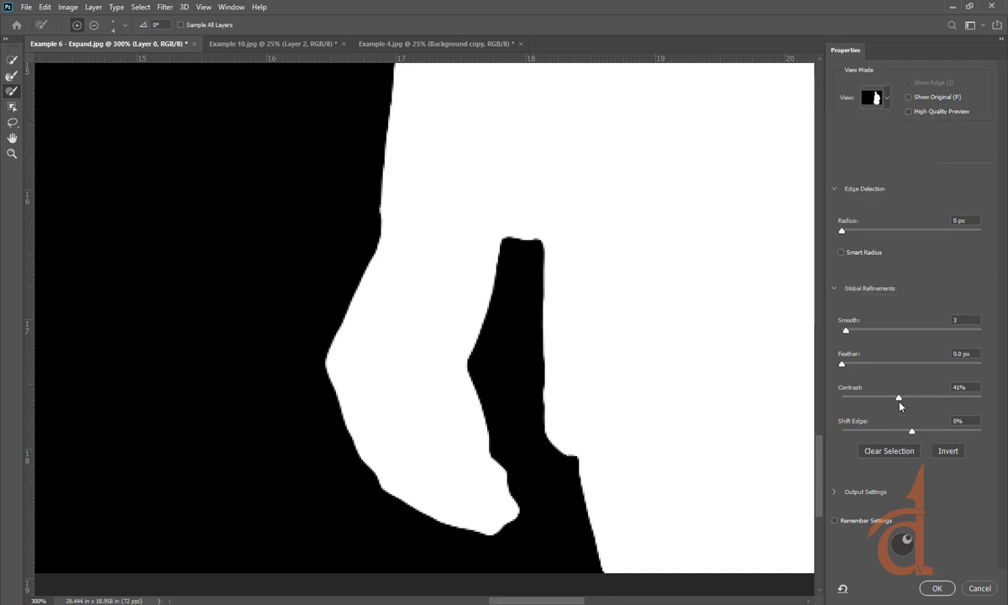
Reset the Smooth value to 0 and raise the selection edge's Contrast to 100%
left_click_drag(899, 398, 842, 398)
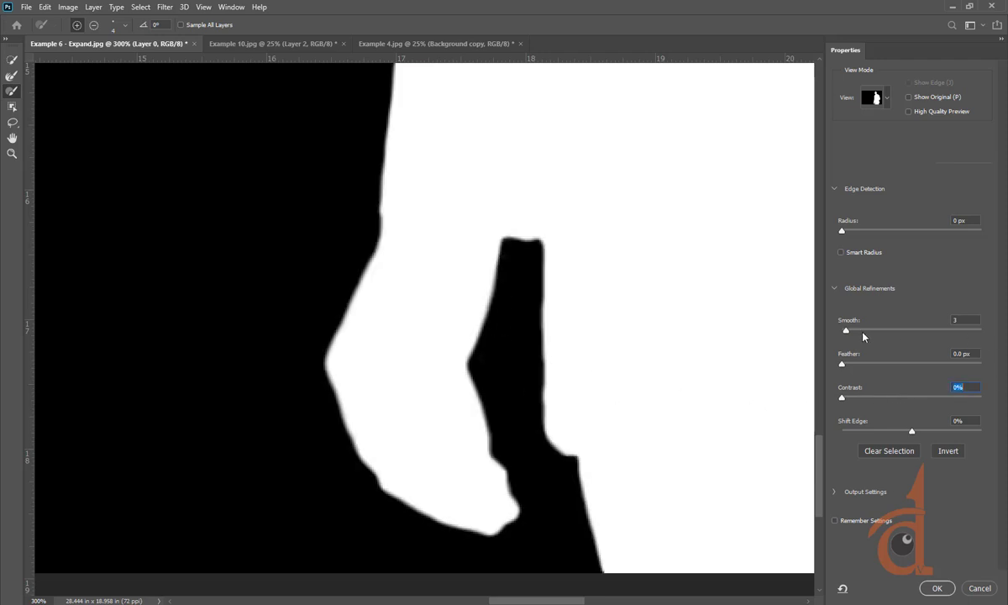
left_click_drag(846, 330, 794, 342)
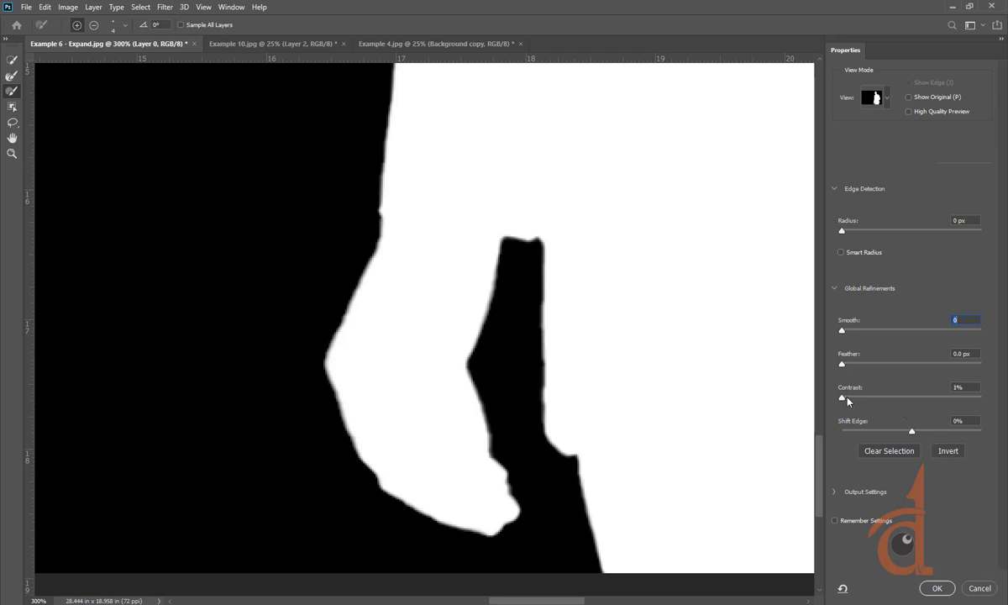
left_click_drag(847, 399, 983, 397)
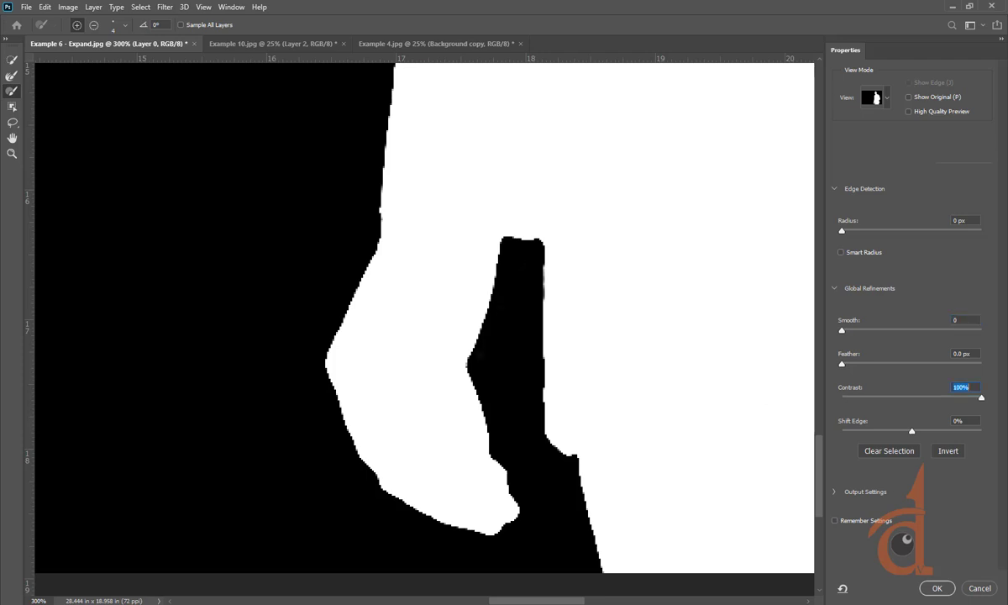
Preview the hand's edge in the On White view and reset the Contrast to 0%
left_click(874, 99)
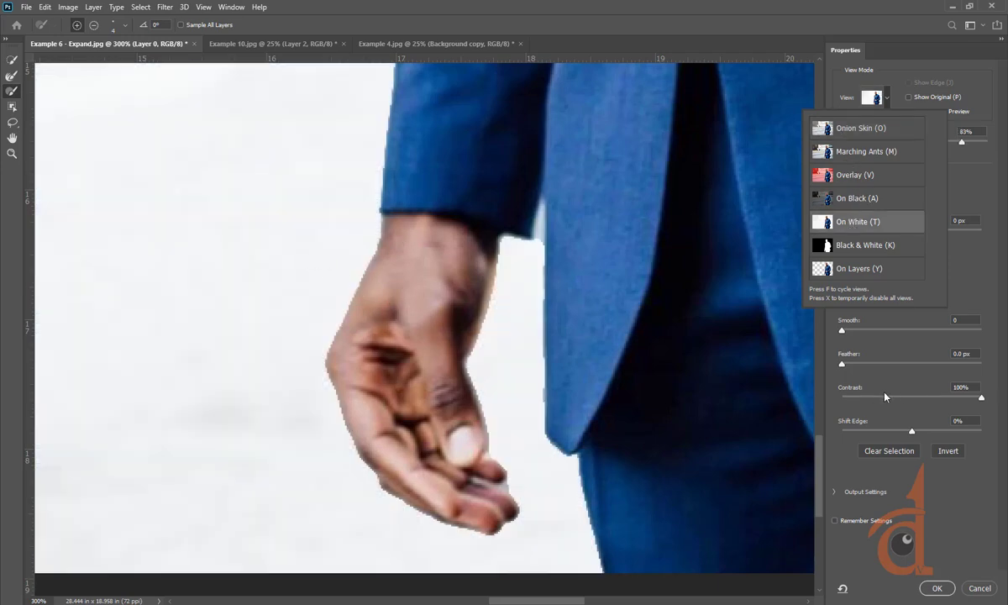
left_click(885, 396)
left_click_drag(981, 397, 842, 398)
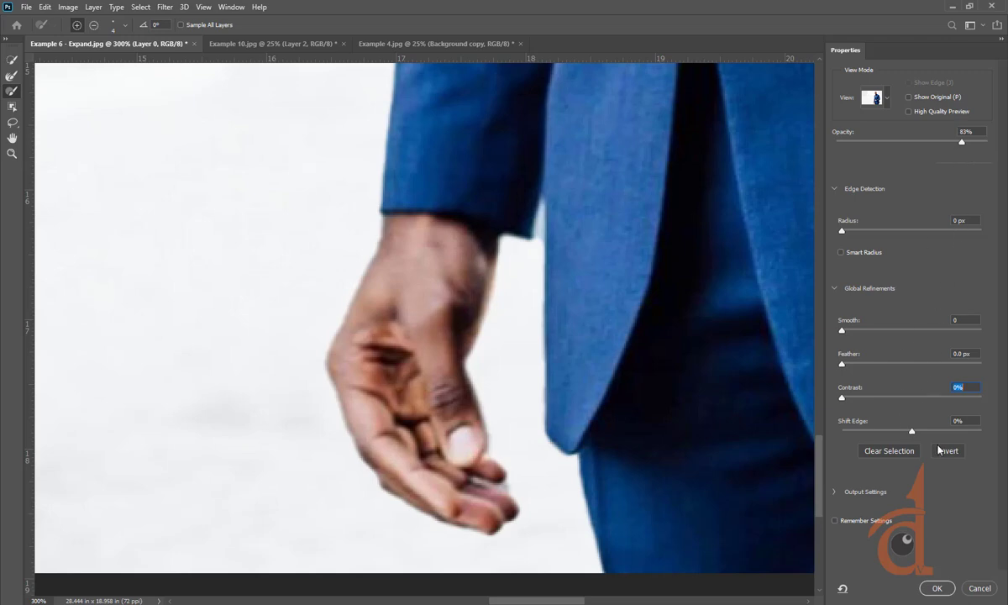
Vary the Contrast value while comparing the hand's edge, ending at 100%
left_click_drag(842, 397, 878, 398)
key("Up")
key("Up")
key("Up")
key("Up")
key("Up")
key("Up")
key("Up")
key("Up")
key("Up")
key("Up")
key("Up")
key("Up")
key("Up")
key("Up")
key("Up")
key("Up")
key("Up")
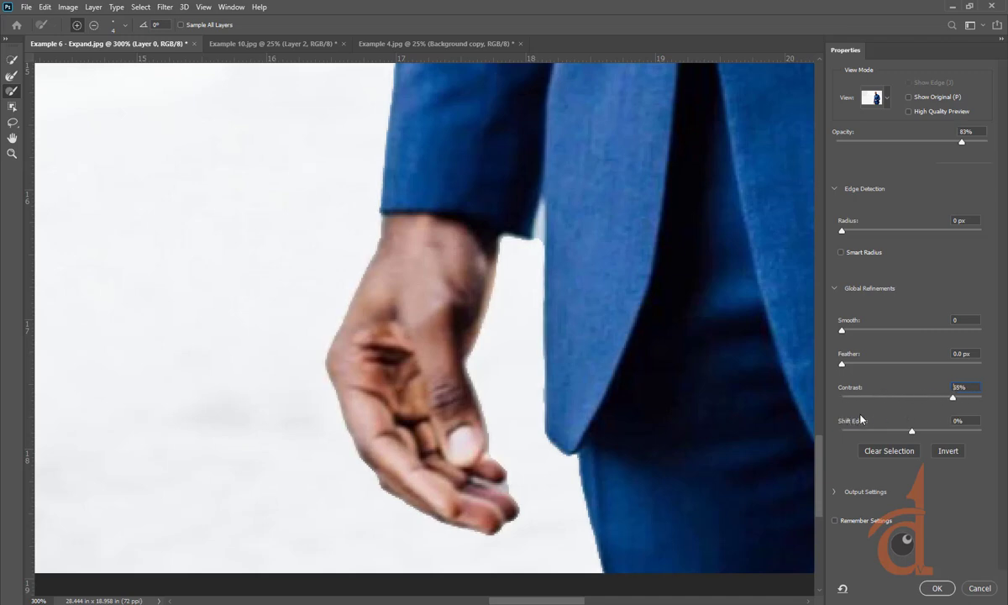
key("shift+Down")
key("shift+Down")
key("shift+Down")
key("shift+Down")
key("shift+Down")
key("shift+Down")
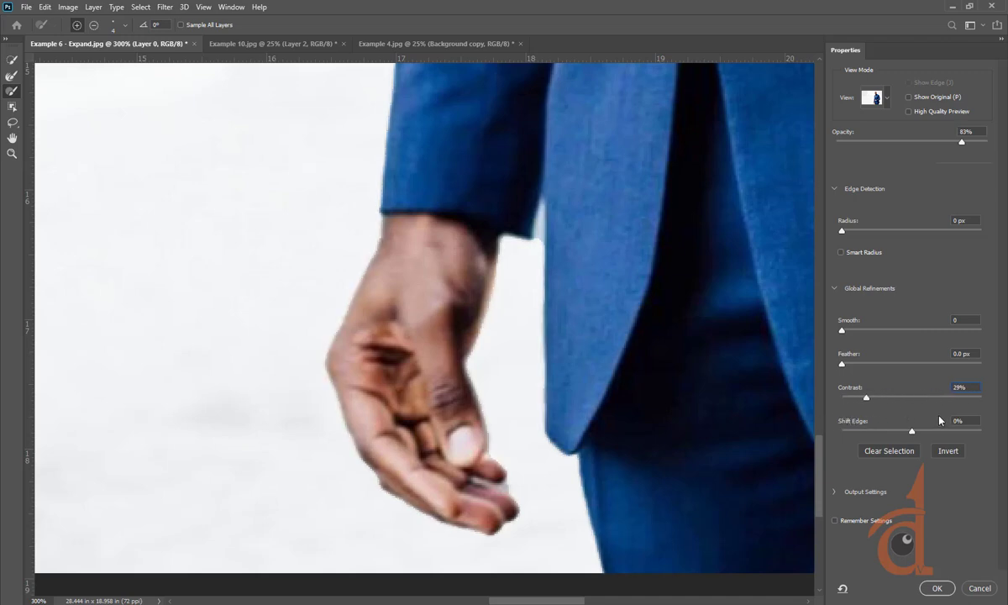
type("99")
key("Return")
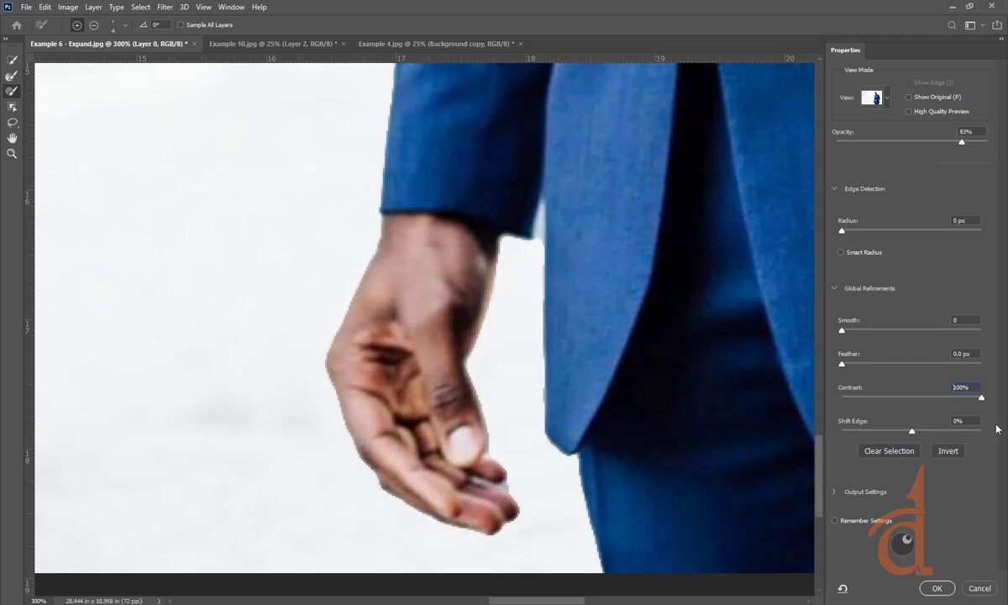
Lower the Contrast of the man's selection edge to 2%
key("shift+Down")
key("shift+Down")
key("shift+Down")
key("shift+Down")
key("shift+Down")
key("shift+Down")
key("shift+Down")
key("shift+Down")
key("shift+Down")
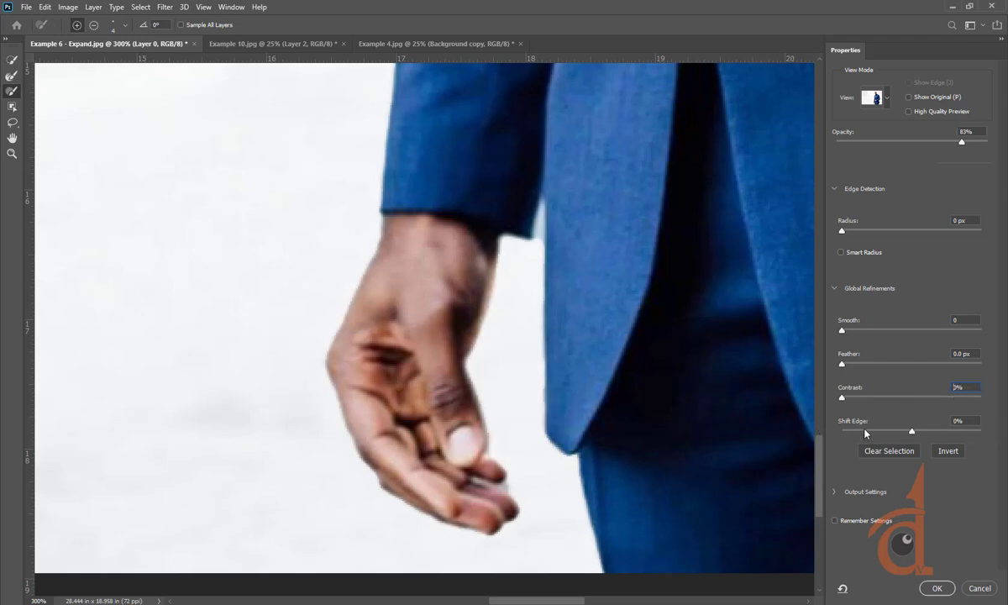
key("Down")
key("Down")
key("Down")
key("Down")
key("Return")
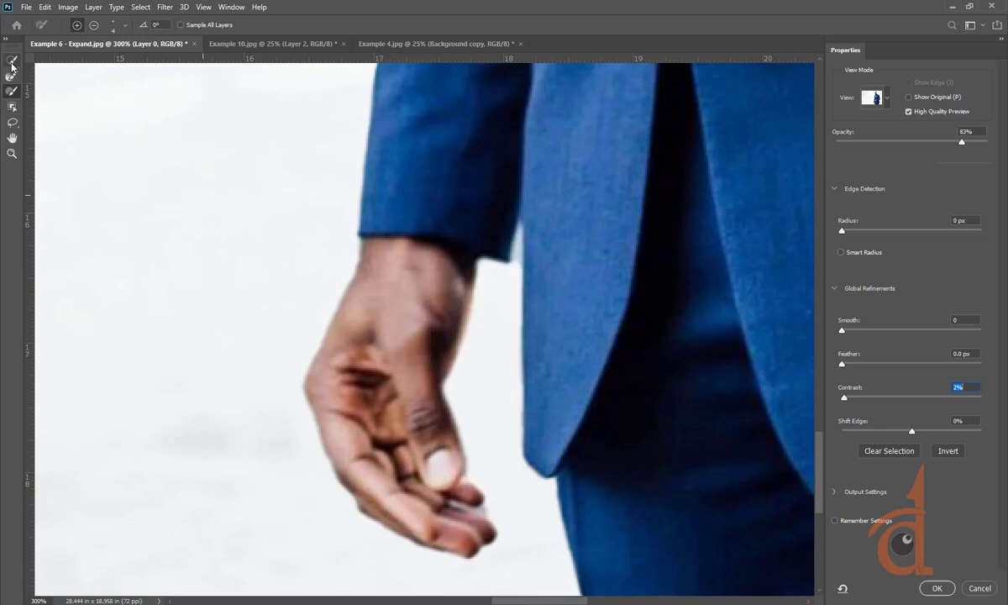
Subtract the background sliver between the cuff and jacket with the Quick Selection tool at size 3, and apply the refined selection
left_click(12, 62)
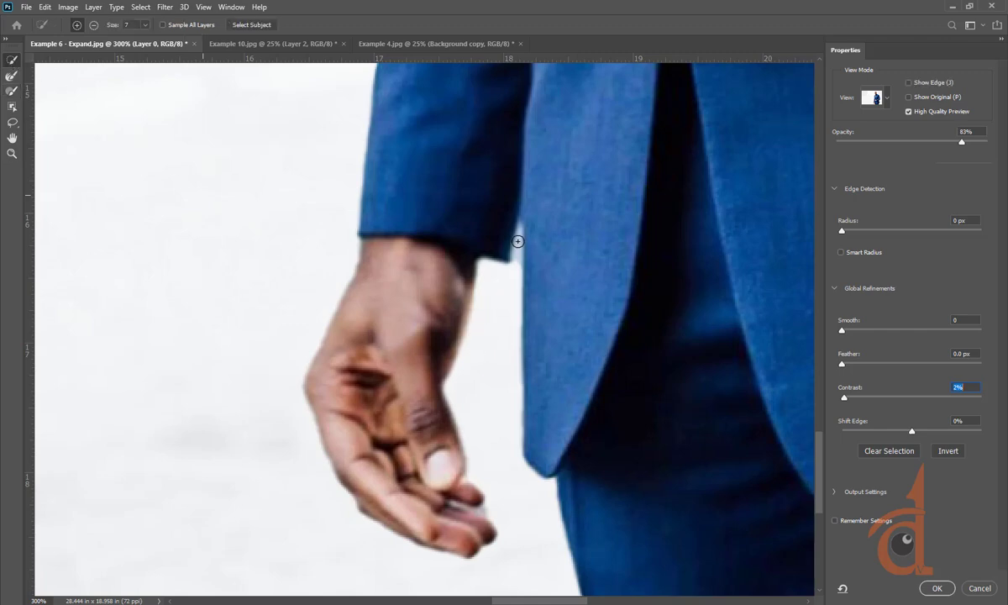
key("bracketleft")
left_click_drag(517, 229, 515, 289)
key("alt")
key("alt")
key("alt")
scroll(467, 354, "down", 4)
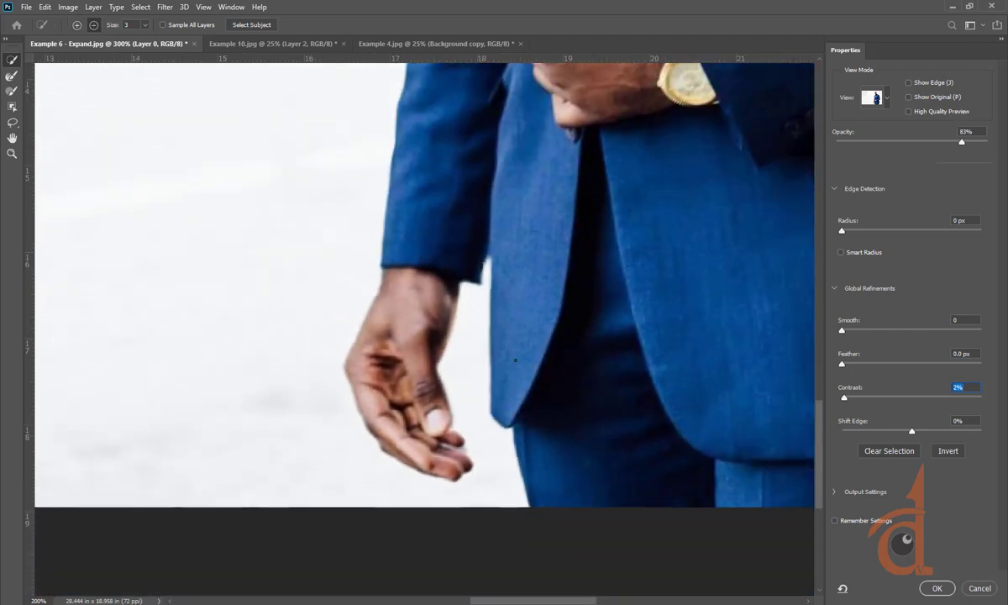
scroll(471, 252, "up", 5)
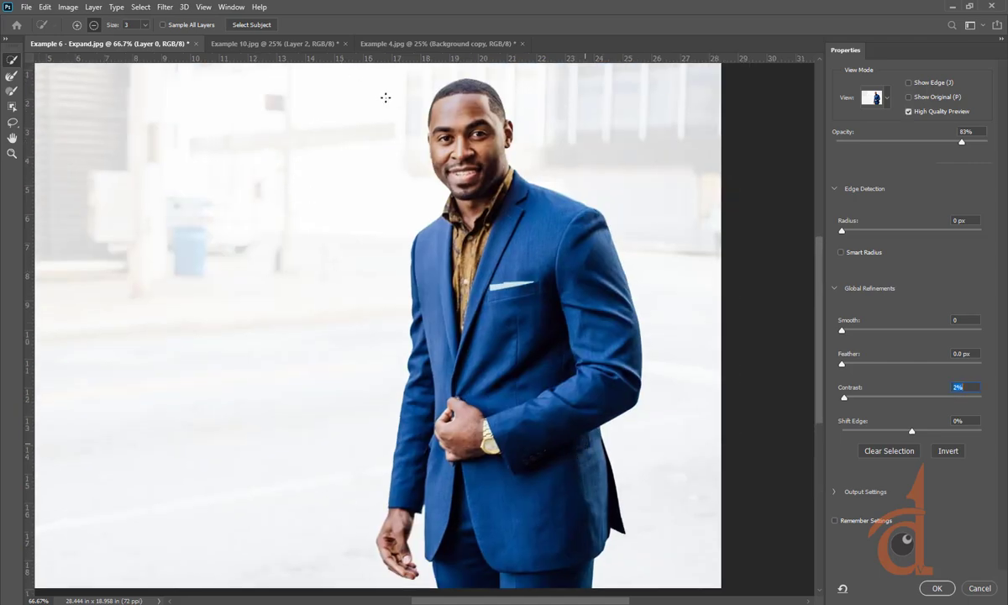
left_click(937, 588)
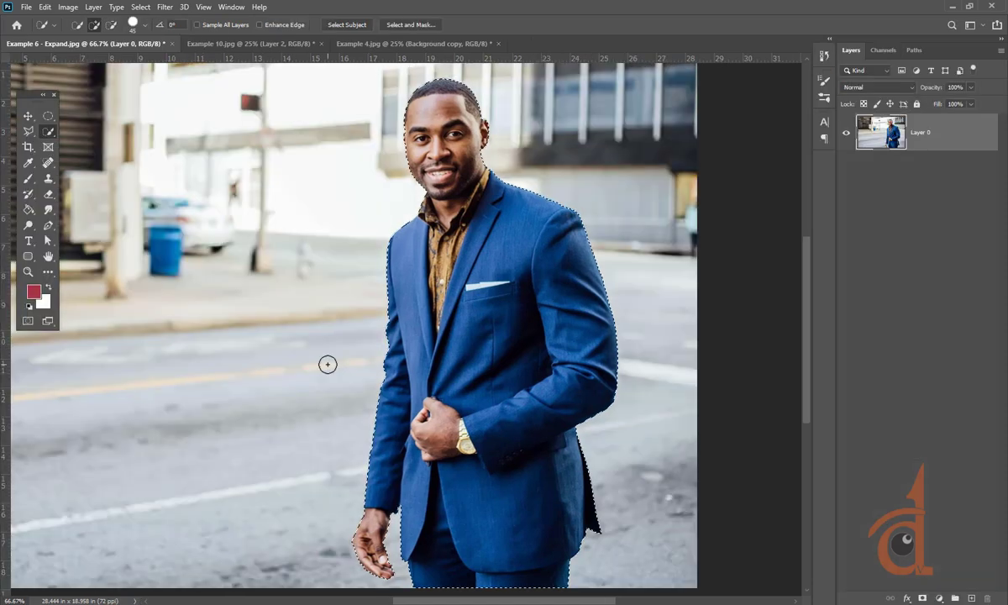
In Example 10.jpg, hide the DIZVIZ Production text, Layer 2 and Layer 1, and make Layer 0 active
left_click(252, 43)
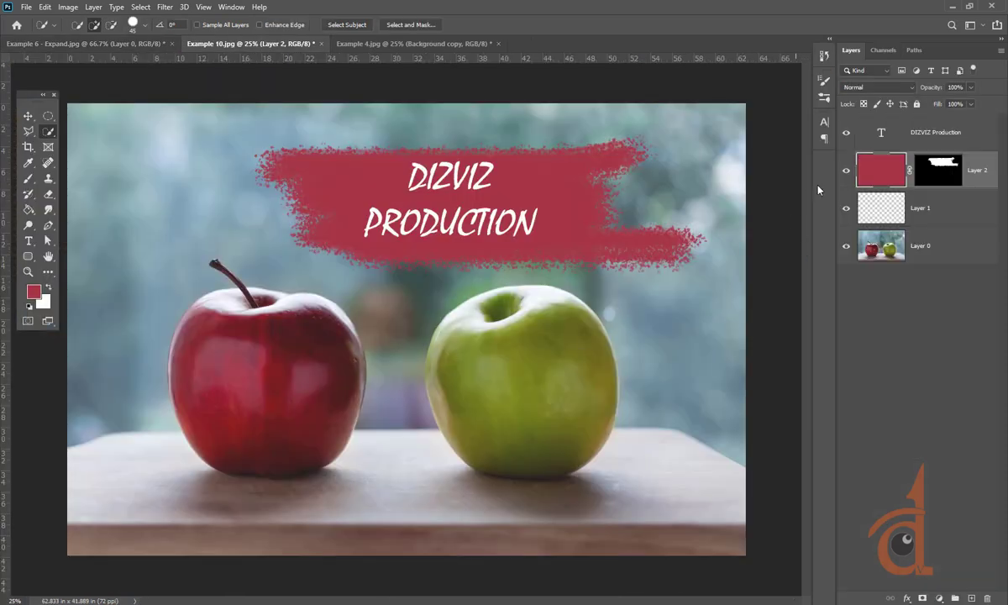
left_click(846, 171)
left_click(846, 208)
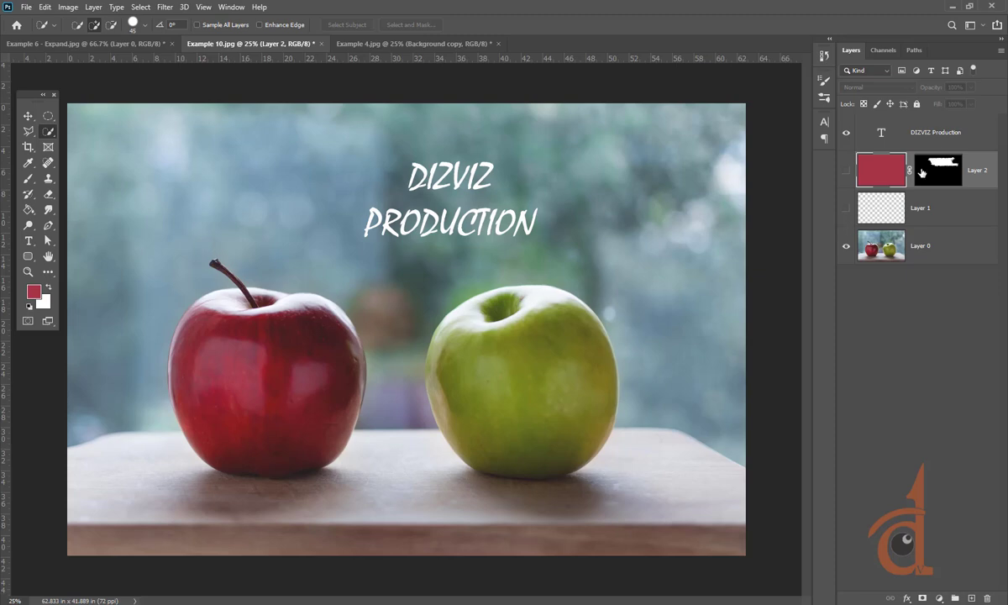
left_click(846, 133)
left_click(880, 245)
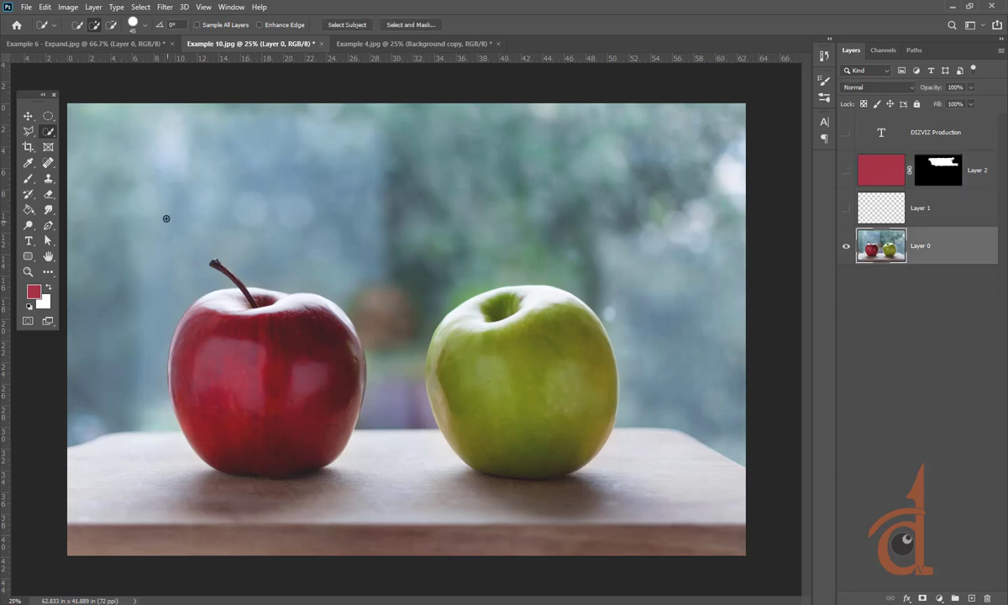
Select the red apple with its stem and the green apple using the Quick Selection tool, trimming the excess beneath the red one
right_click(48, 130)
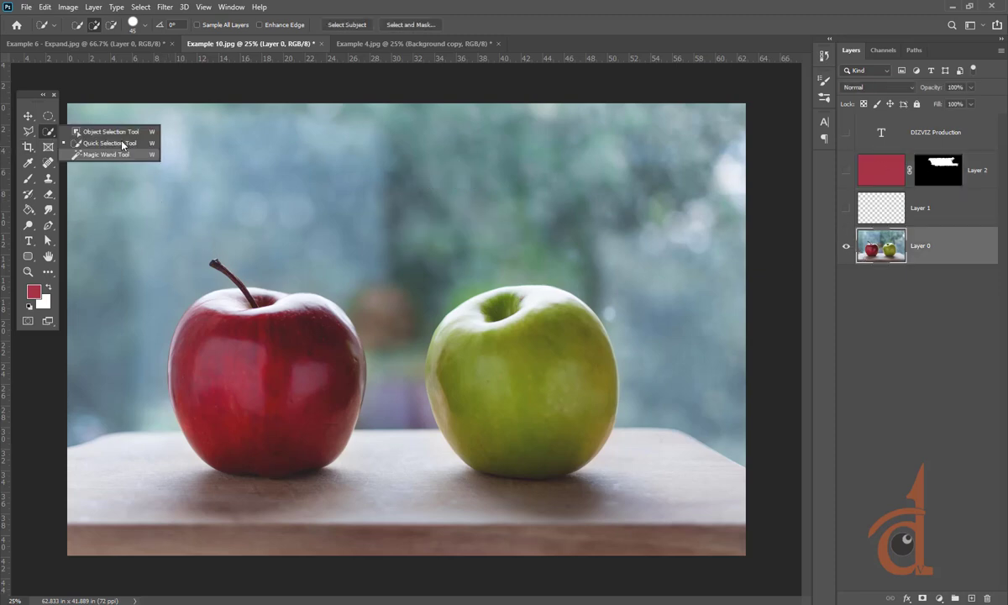
left_click(117, 143)
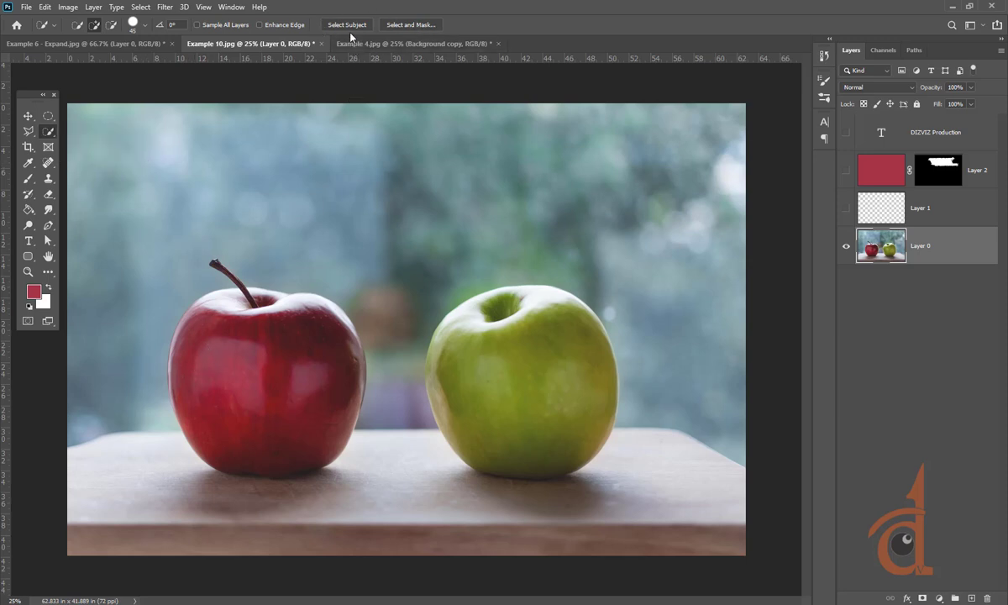
left_click_drag(252, 332, 247, 416)
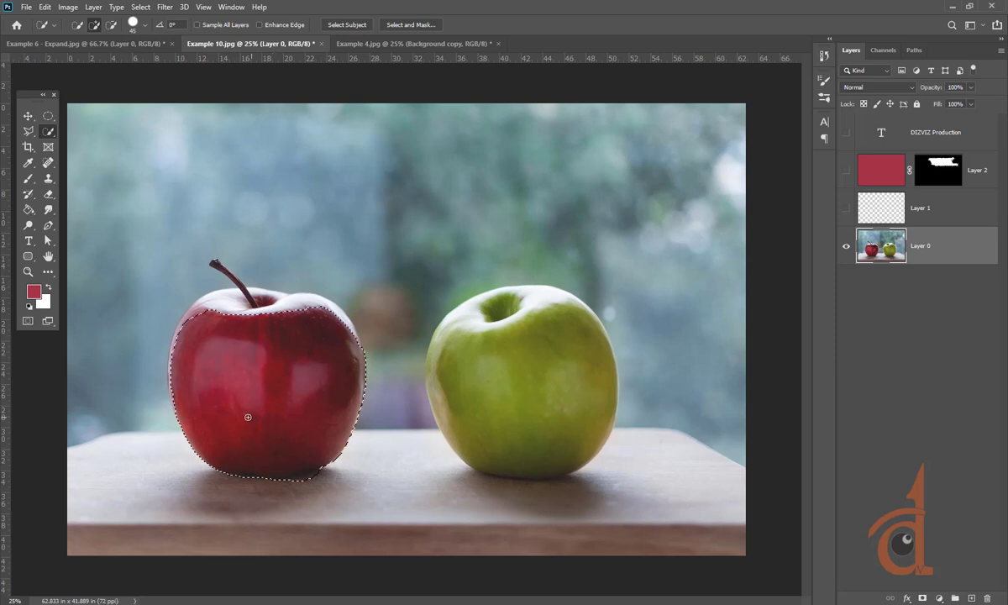
mouse_move(189, 309)
left_mouse_down()
mouse_move(219, 299)
mouse_move(288, 304)
mouse_move(358, 352)
left_mouse_up()
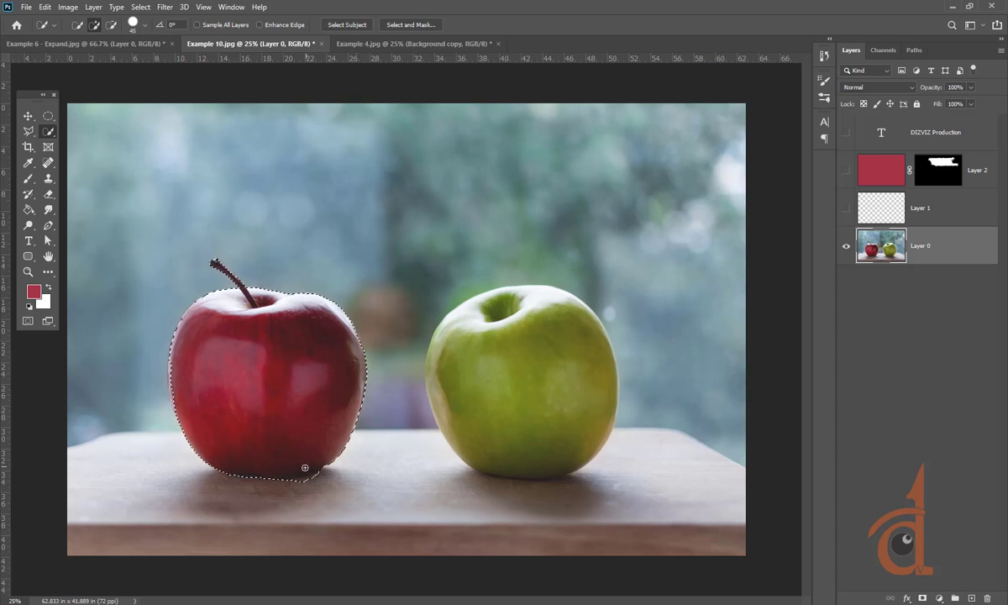
key("alt")
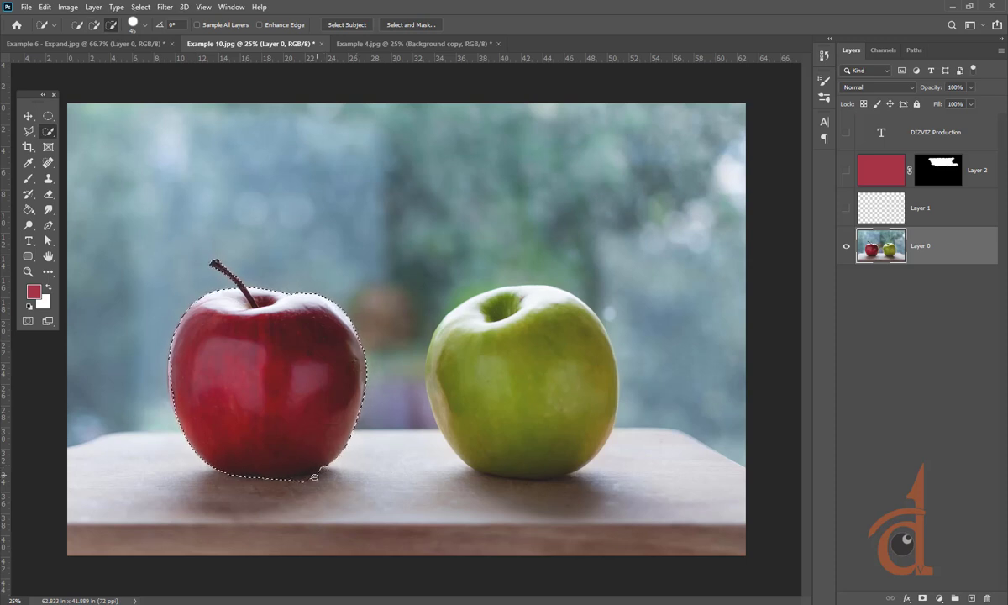
mouse_move(315, 476)
left_mouse_down()
mouse_move(257, 484)
mouse_move(304, 477)
left_mouse_up()
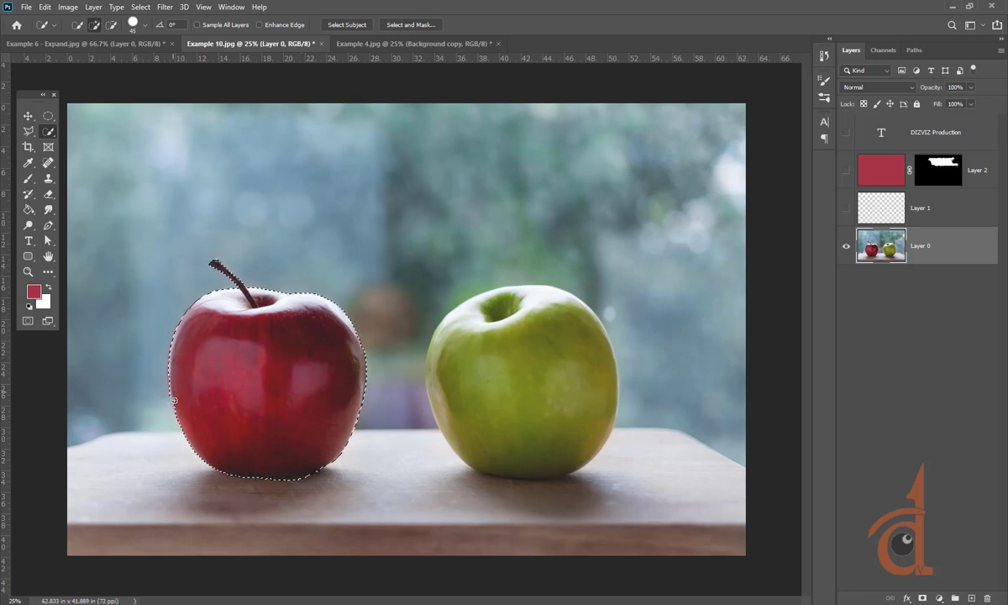
mouse_move(495, 328)
left_mouse_down()
mouse_move(441, 340)
mouse_move(544, 304)
mouse_move(535, 364)
mouse_move(494, 385)
mouse_move(553, 314)
mouse_move(604, 346)
left_mouse_up()
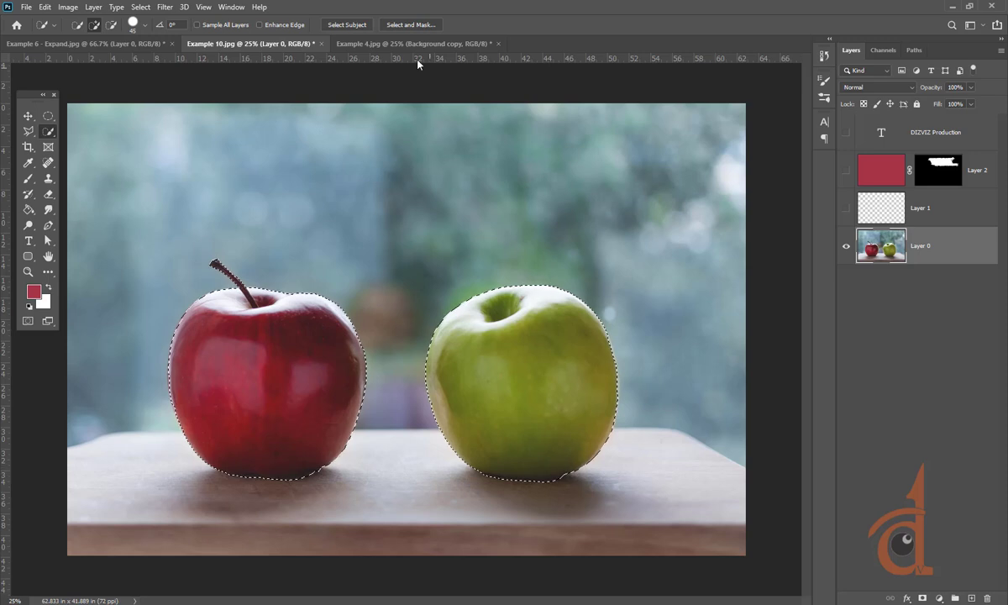
Raise the Smooth value for the two apples in Select and Mask, apply it, and deselect the apples
left_click(411, 24)
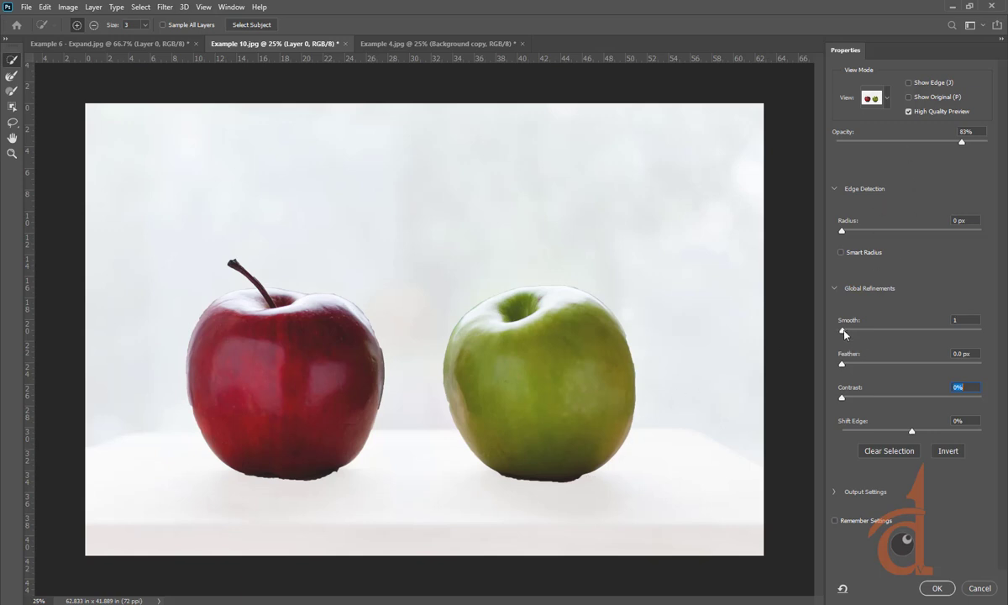
left_click_drag(842, 330, 892, 333)
left_click_drag(933, 333, 931, 332)
left_click_drag(927, 335, 962, 334)
left_click(936, 587)
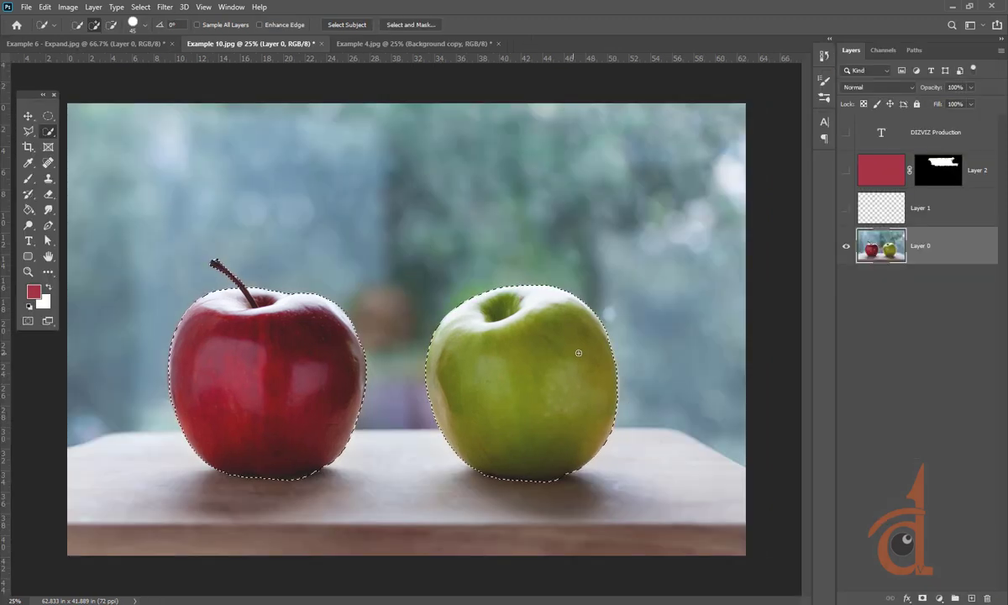
key("ctrl+d")
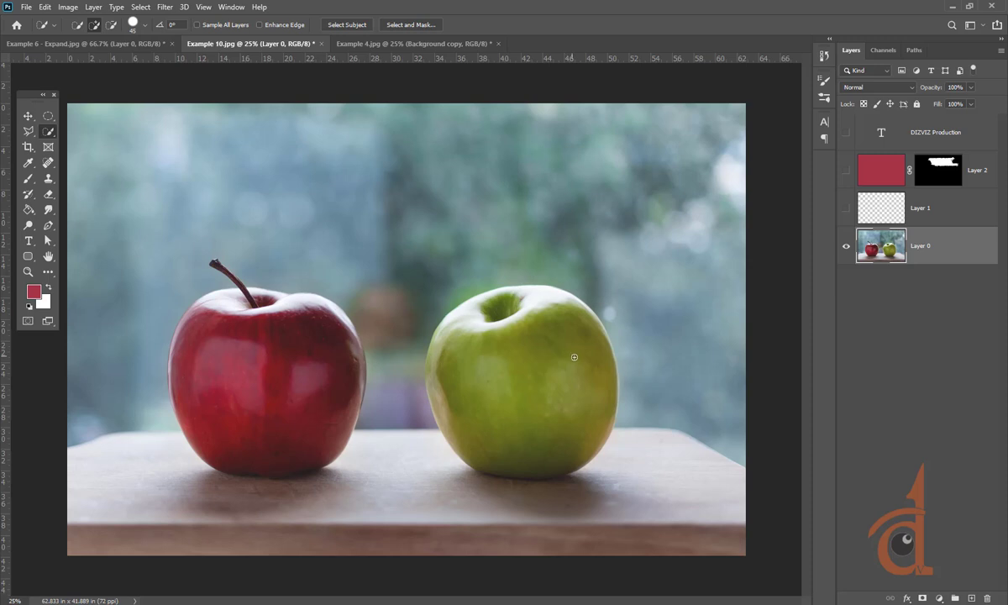
Select both apples with Select Subject, try a 97.3 px Feather in Select and Mask, and reset it to 0
left_click(355, 26)
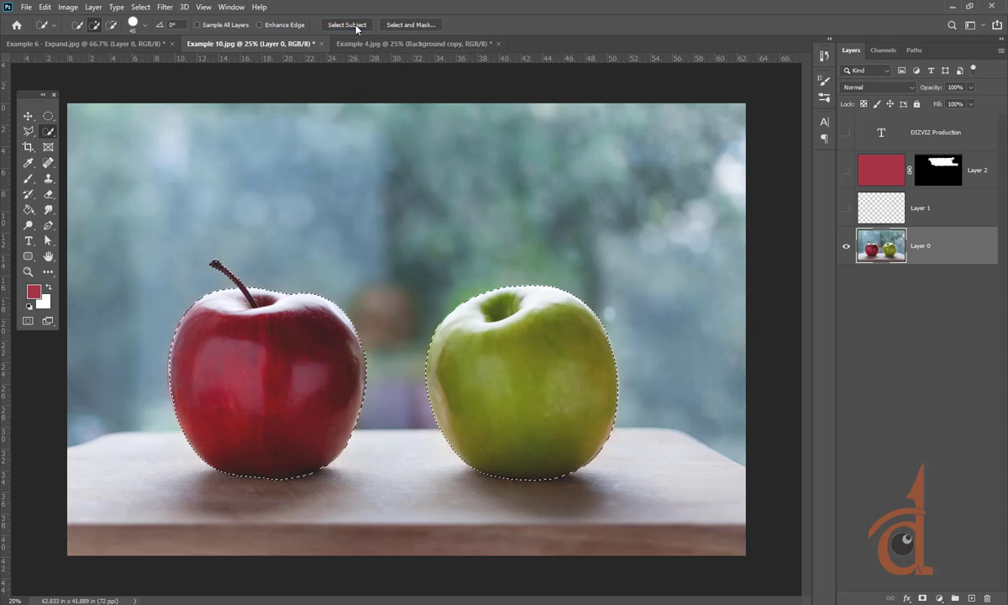
left_click(390, 24)
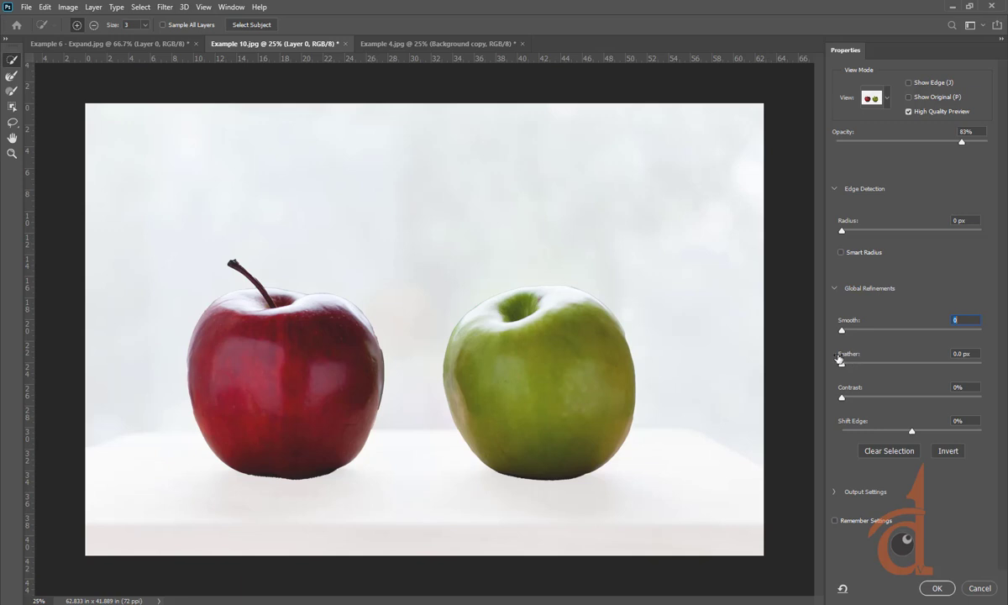
left_click_drag(841, 366, 931, 367)
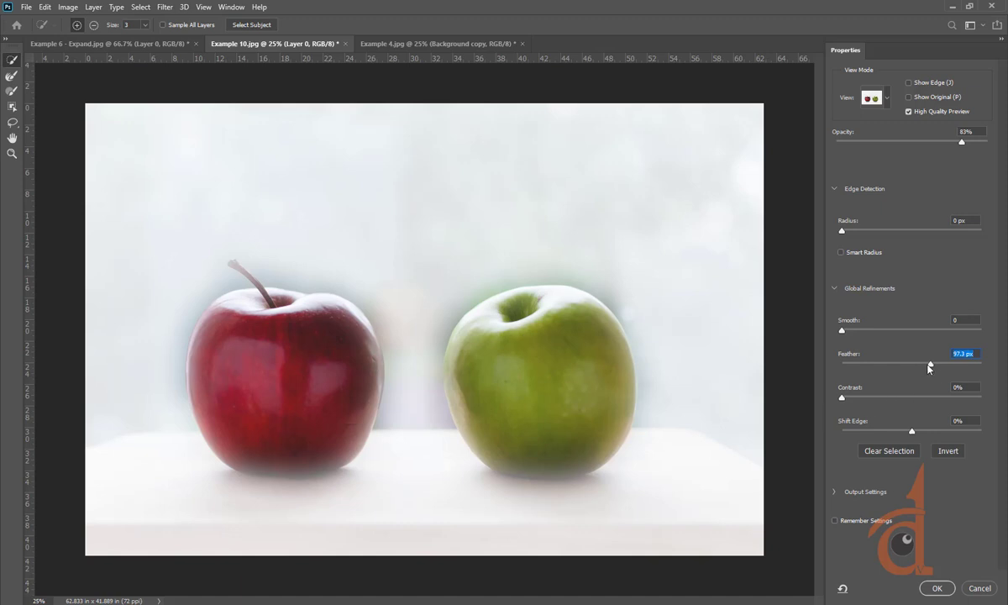
left_click_drag(931, 367, 785, 362)
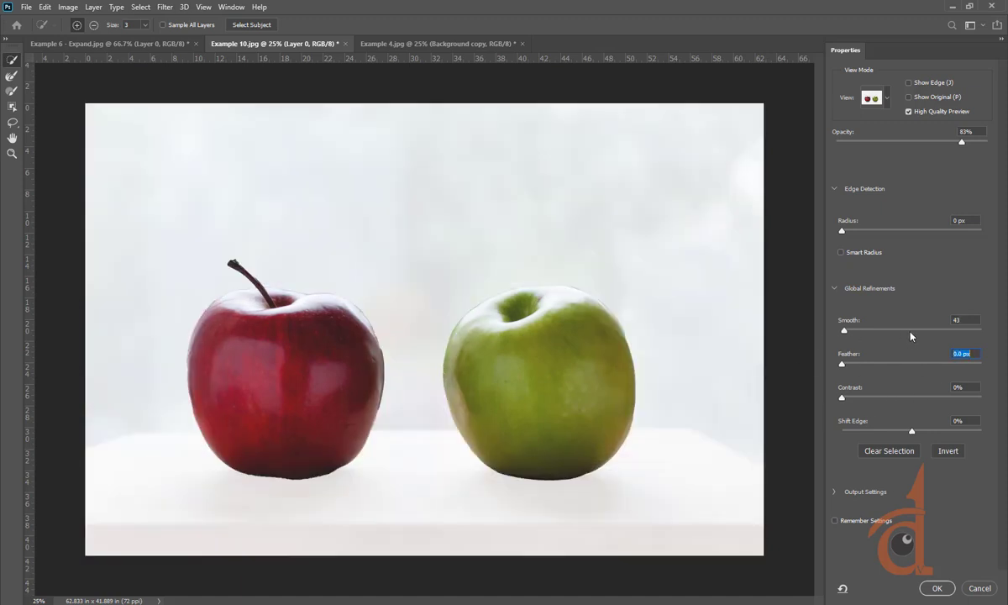
Set Smooth to 10, Feather to 1.4 px and Radius to 2 px, apply the refinement, and deselect
left_click(981, 330)
left_click(853, 365)
left_click(857, 331)
left_click_drag(844, 234, 859, 236)
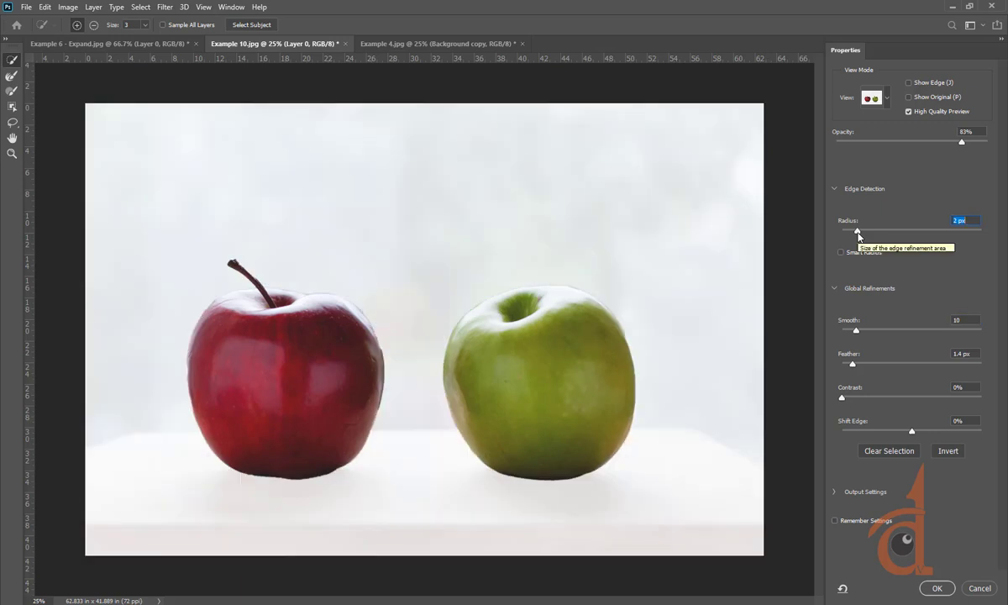
left_click(937, 588)
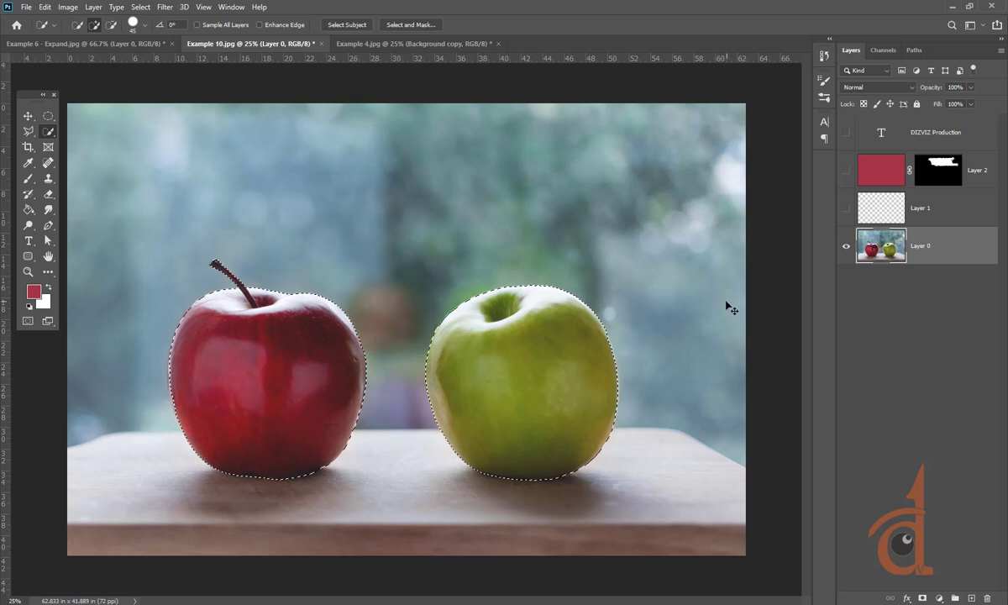
key("ctrl+d")
Reopen Select and Mask for the two apples, switch to the Overlay view, and set Smooth to 16
left_click(411, 24)
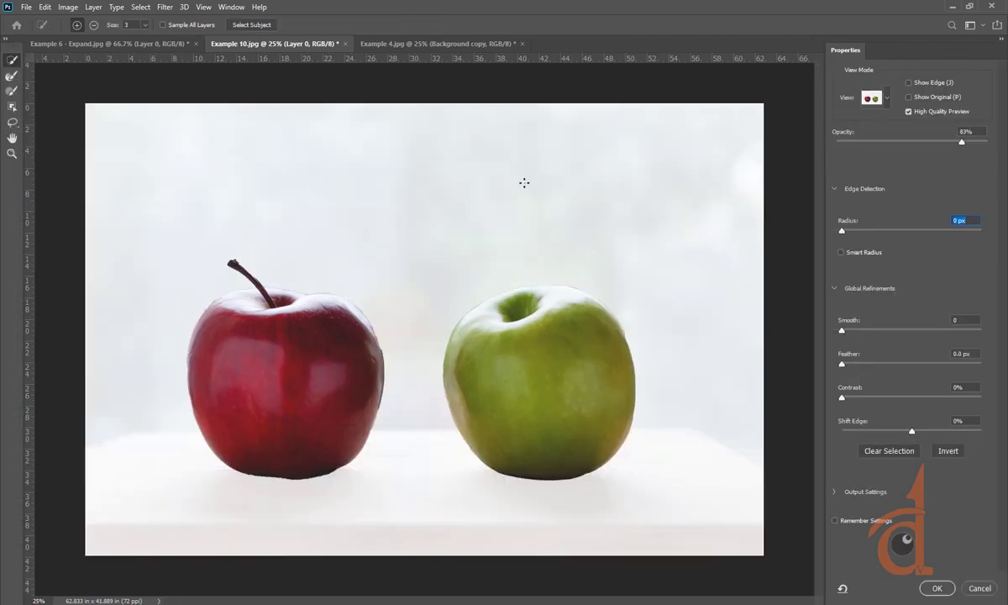
left_click(872, 98)
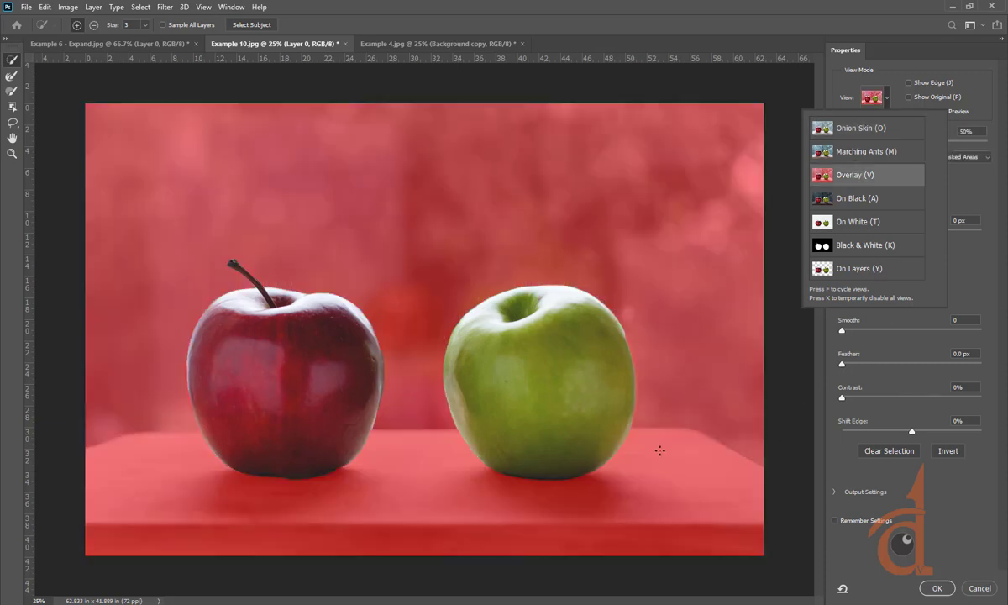
left_click(837, 450)
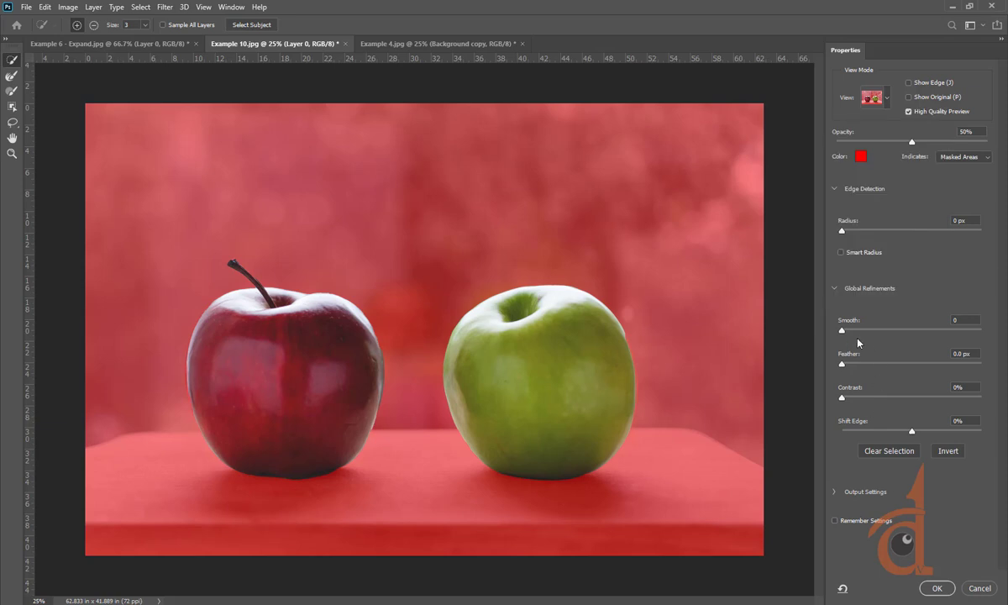
left_click_drag(845, 332, 865, 336)
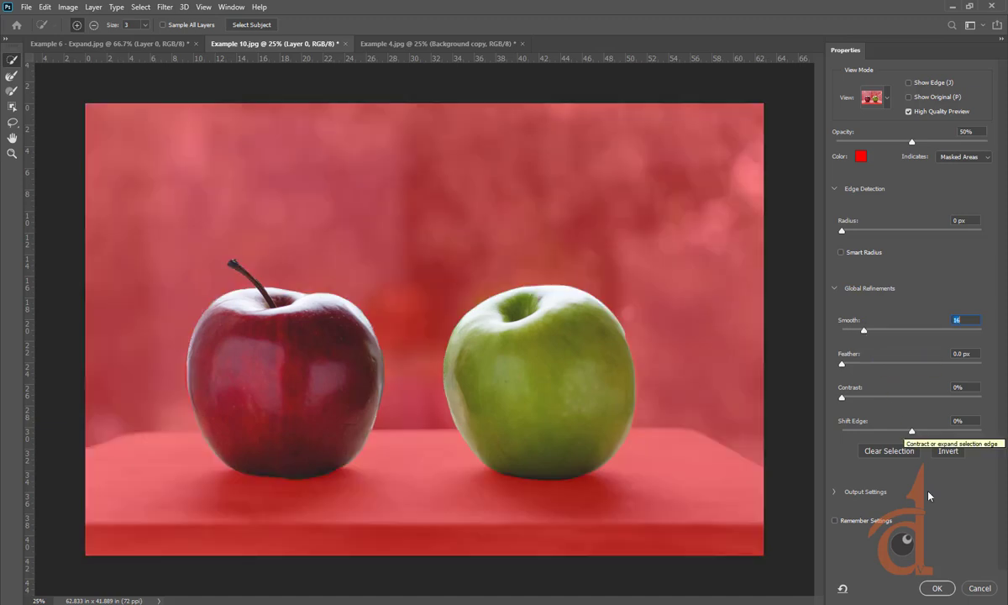
Invert the selection, switch to the Marching Ants view, and invert it back to the apples
left_click(953, 454)
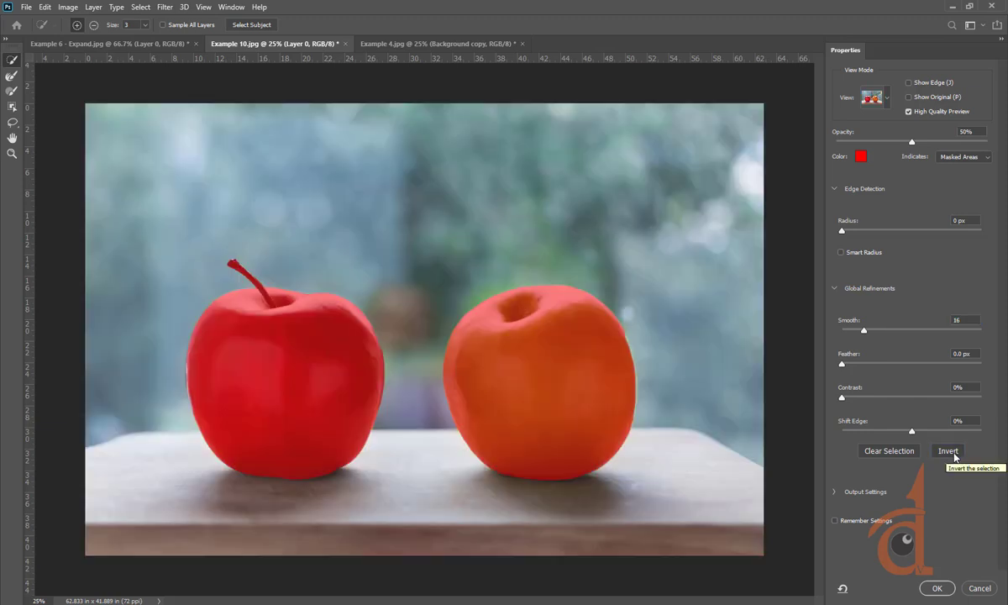
left_click(875, 98)
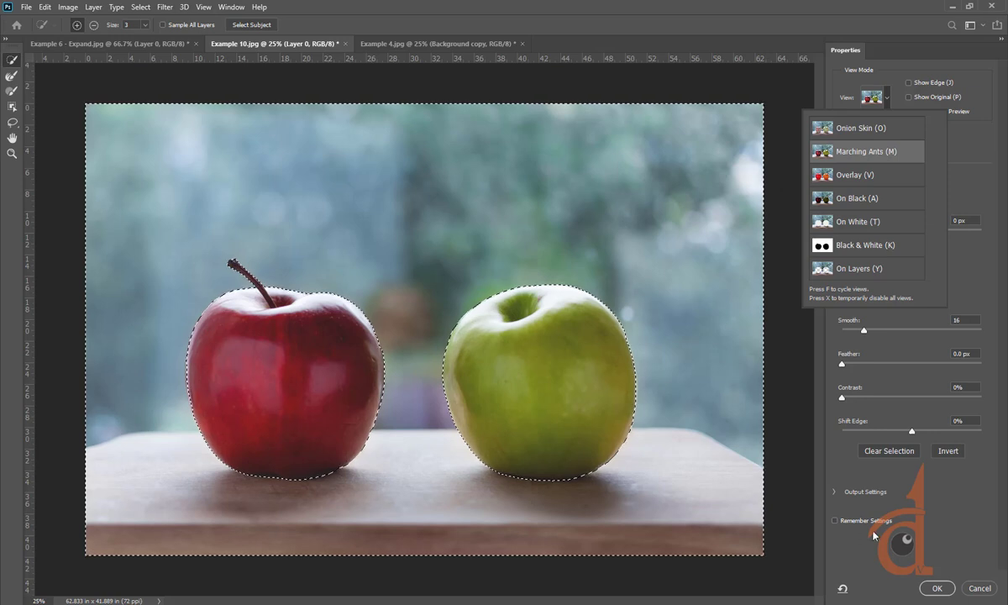
left_click(941, 451)
left_click(944, 452)
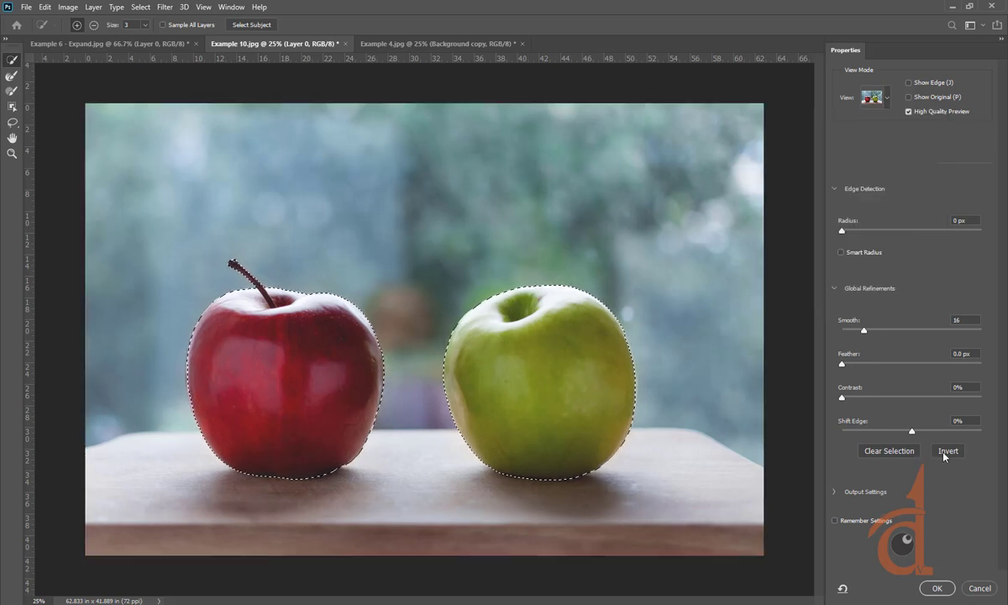
Invert the apples' selection, reveal the Select and Mask output settings, apply the refinement, and deselect
left_click(957, 453)
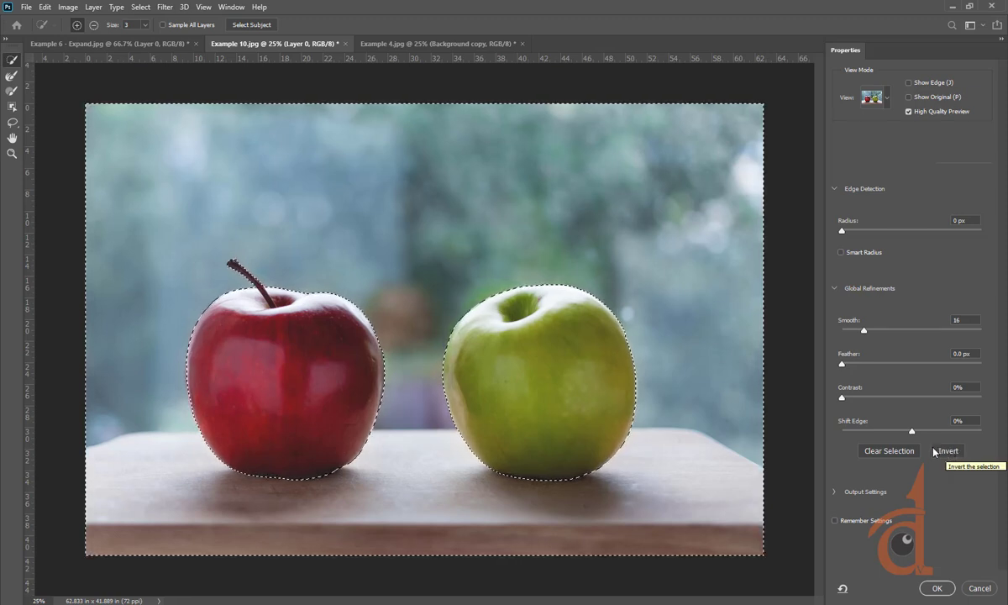
left_click(835, 492)
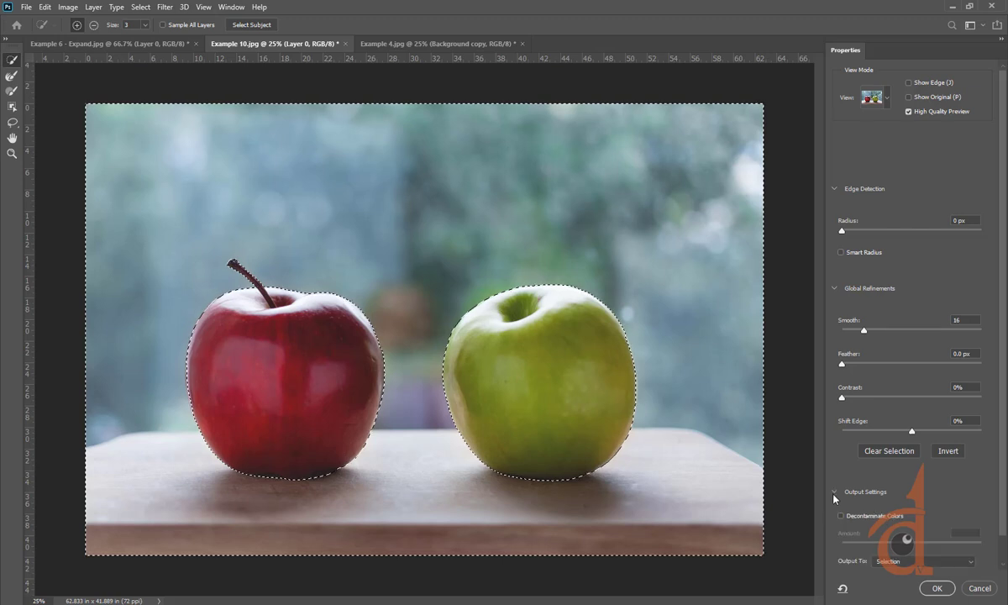
left_click(937, 588)
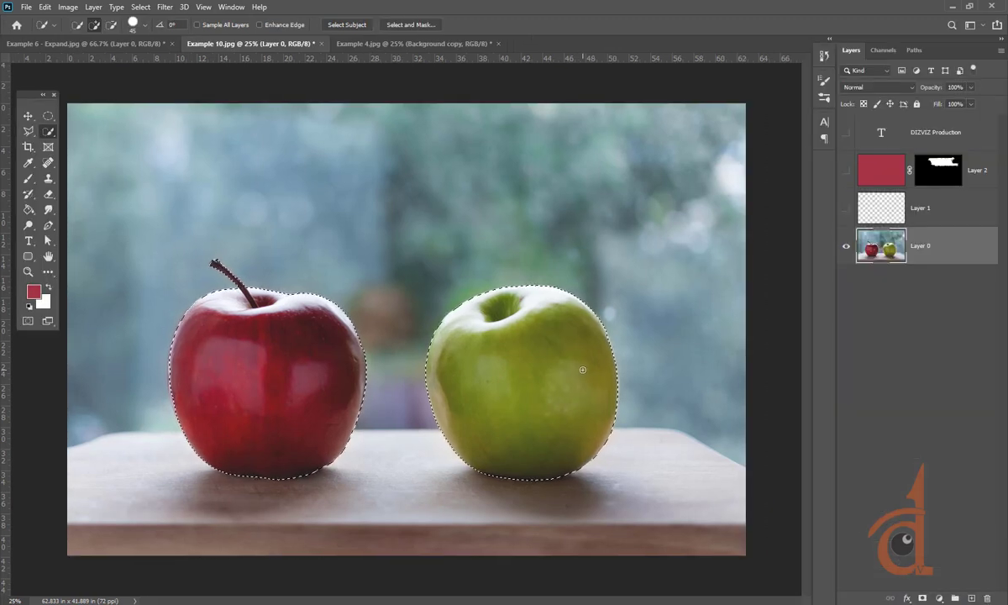
key("ctrl+d")
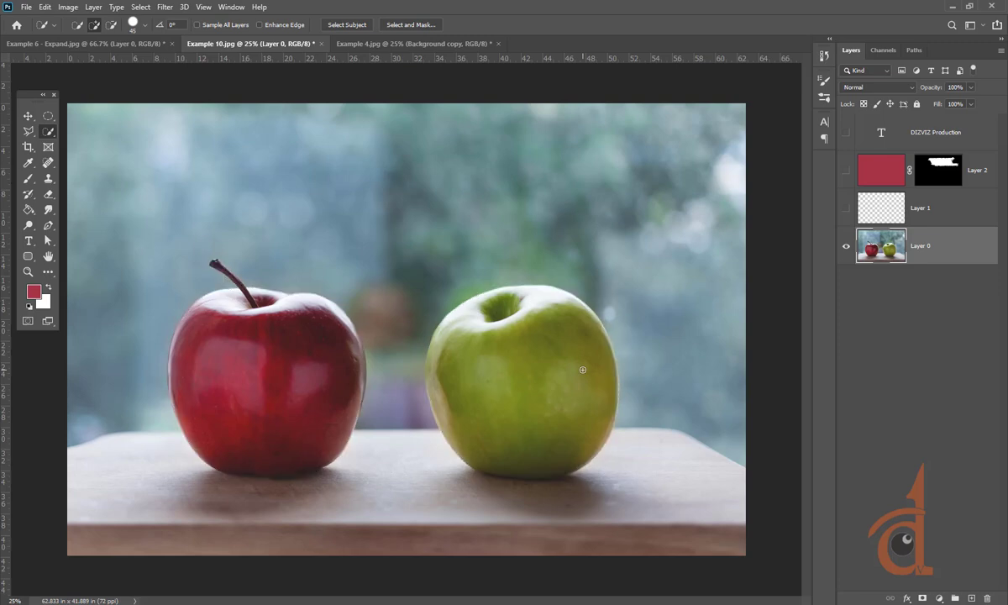
Switch to Example 4.jpg and add a layer mask to Background copy from the active building selection
left_click(345, 43)
left_click(239, 44)
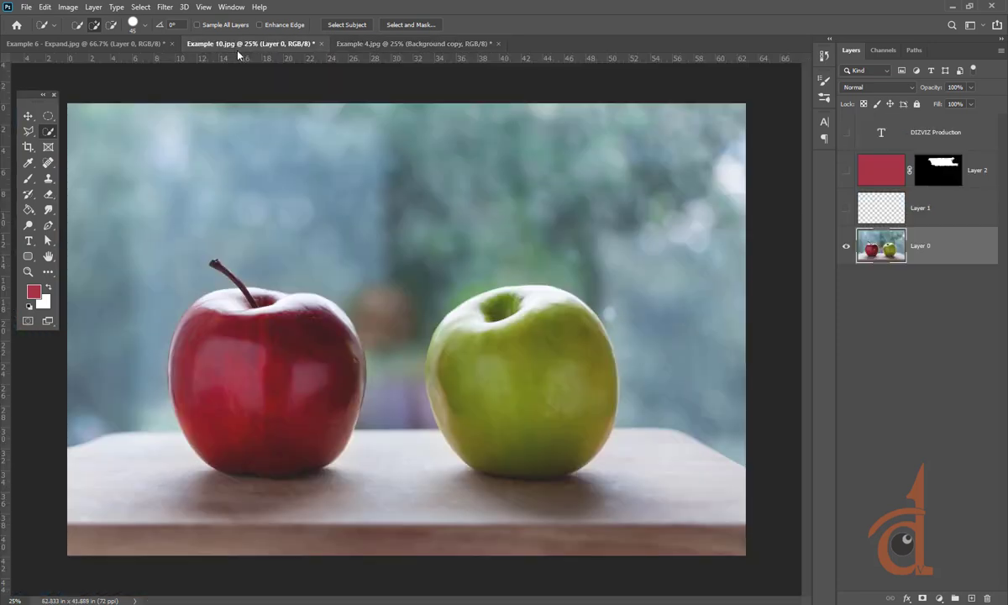
left_click(435, 44)
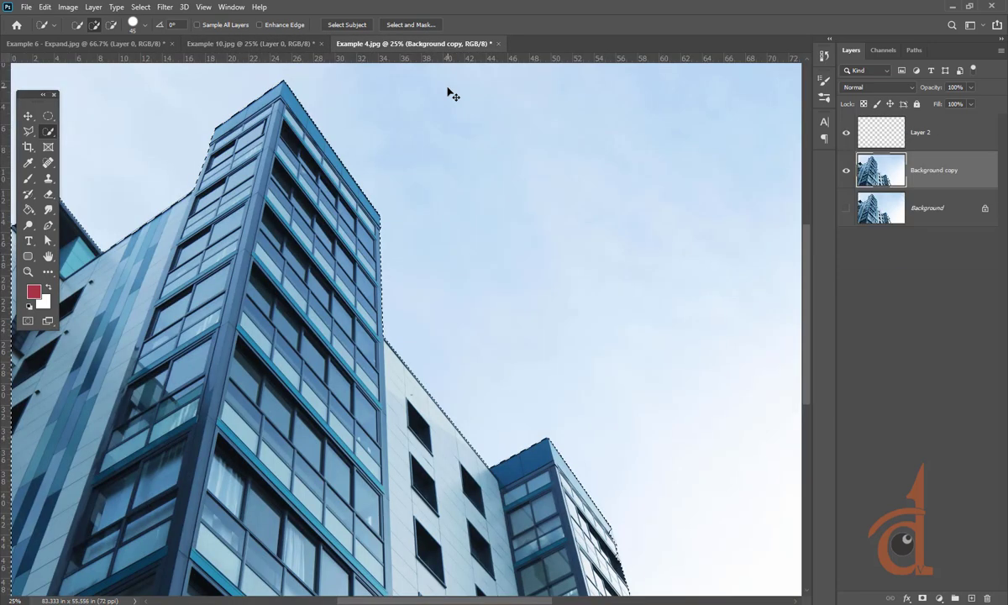
left_click(241, 43)
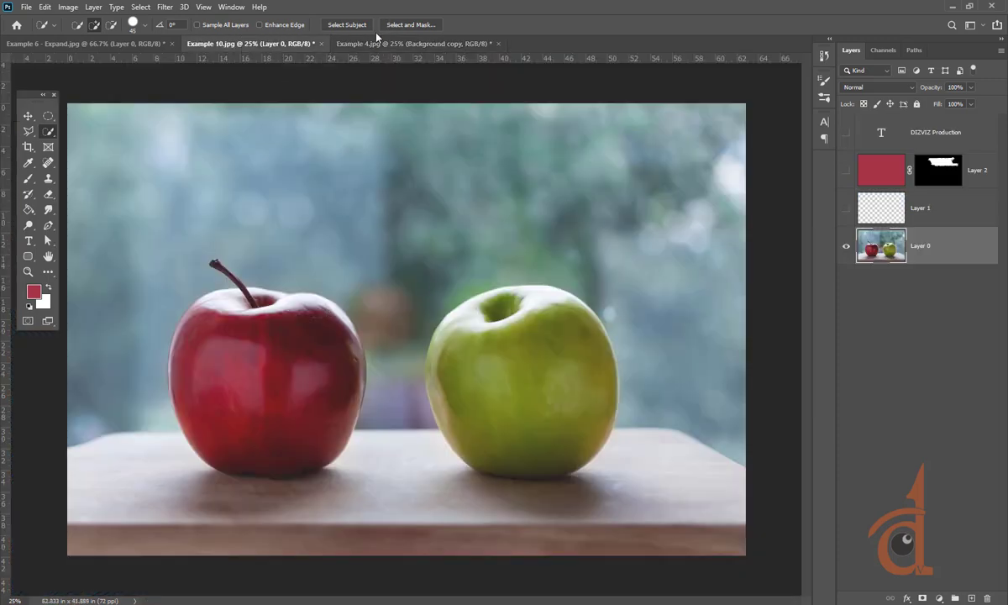
left_click(403, 43)
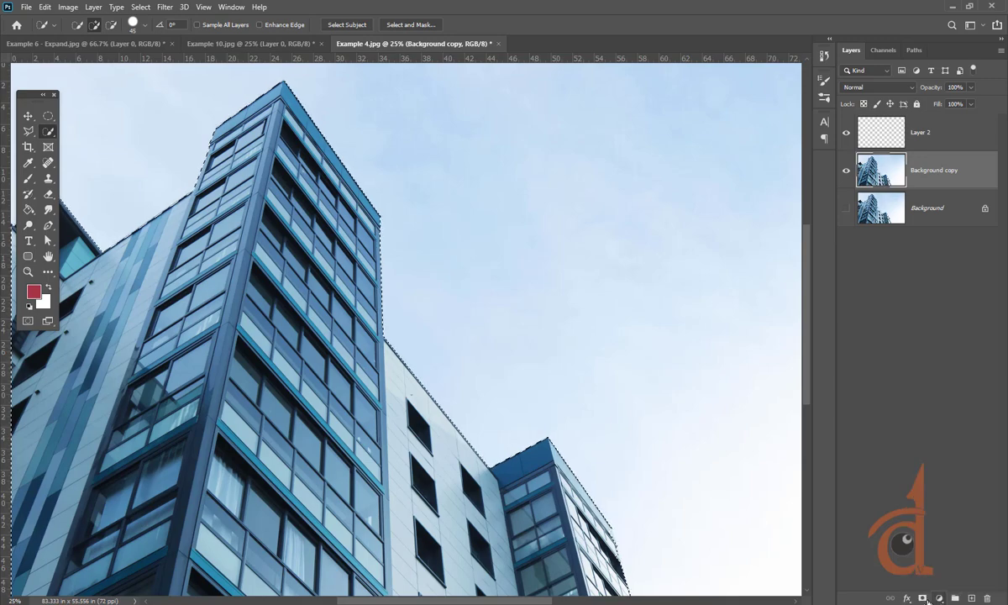
left_click(908, 599)
left_click(921, 598)
left_click(922, 598)
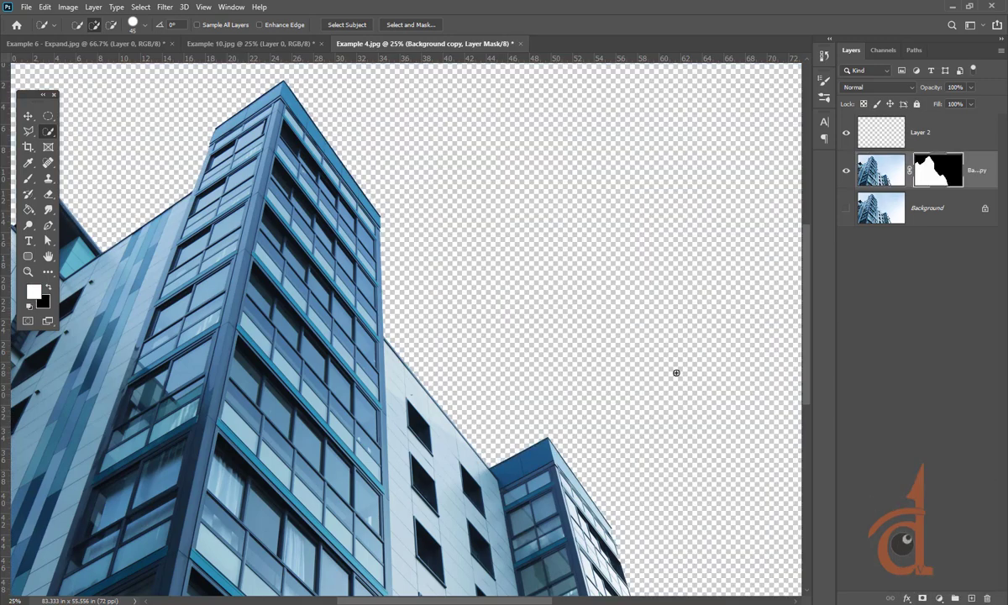
Invert the Background copy layer mask to reveal the sky instead of the building, and invert it back
key("ctrl+minus")
key("ctrl+minus")
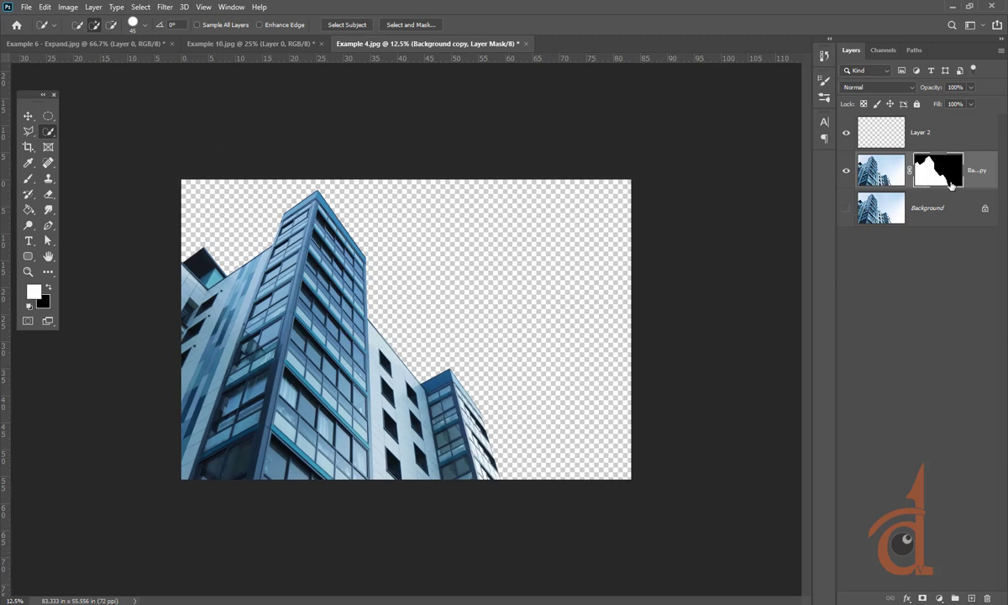
key("ctrl+i")
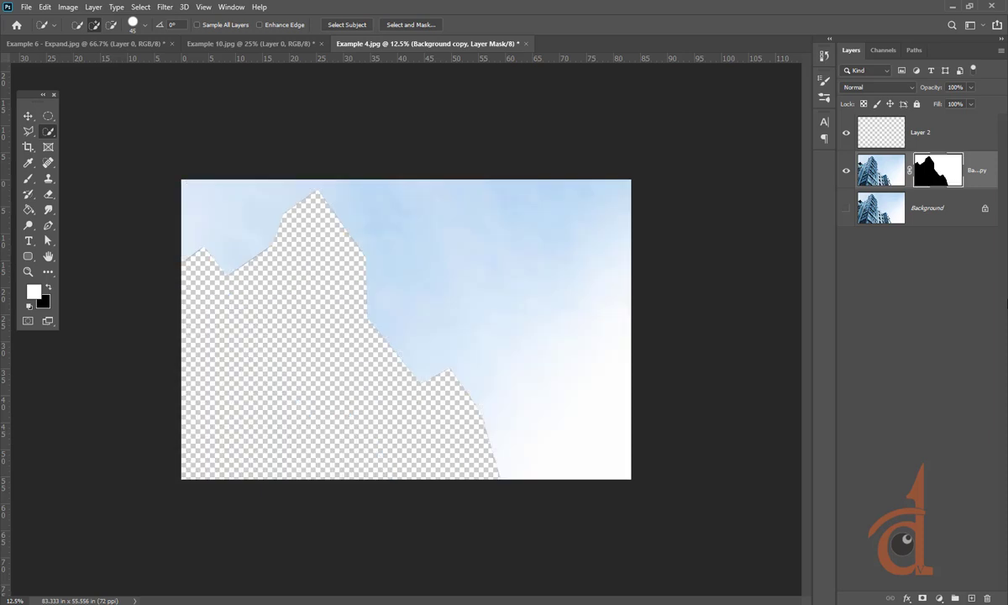
key("ctrl+i")
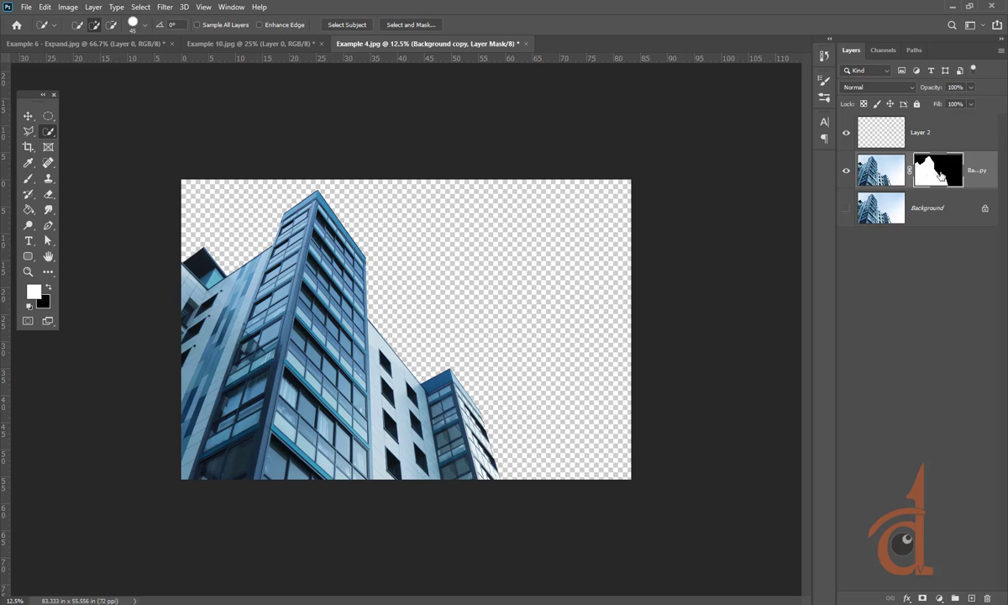
Fill the Background layer with the red foreground color, show it behind the masked building, and hide it again
left_click(896, 218)
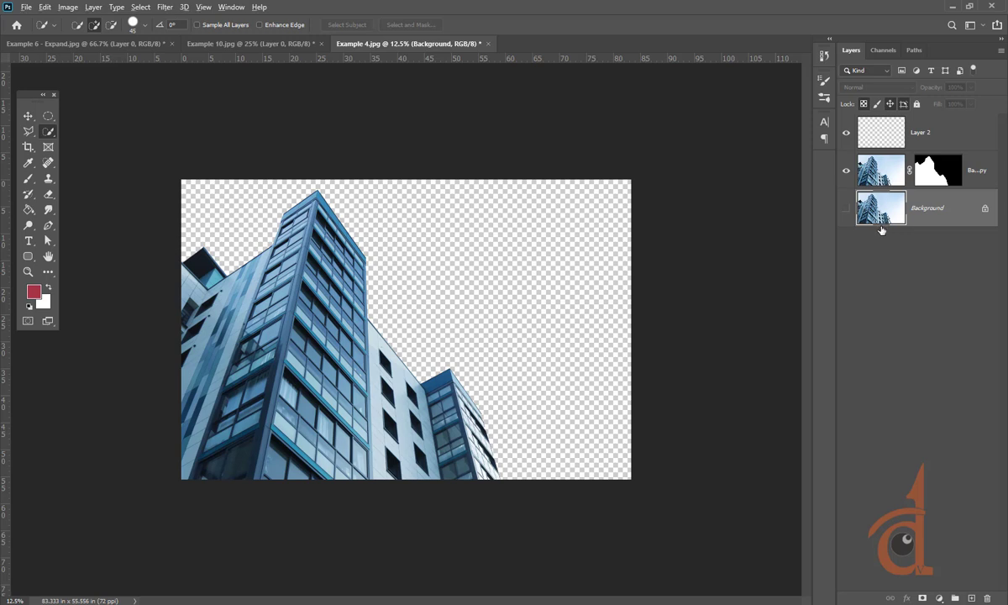
key("alt+BackSpace")
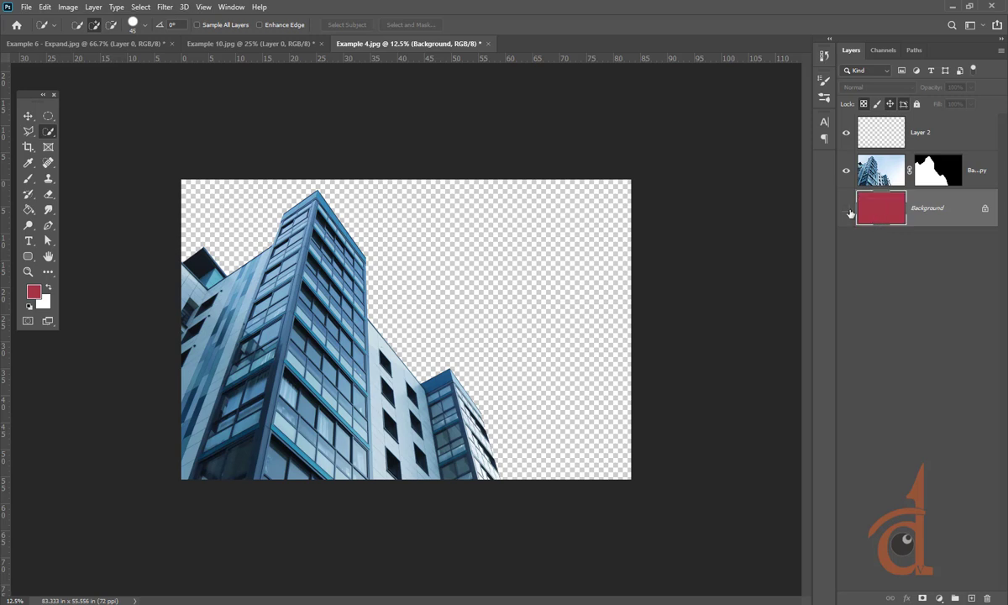
left_click(847, 210)
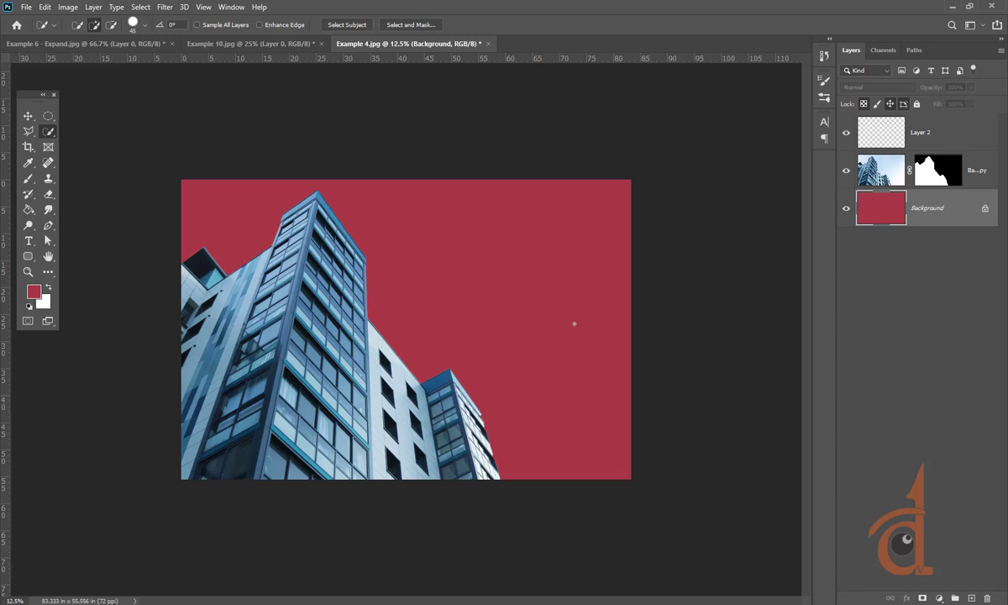
key("ctrl+comma")
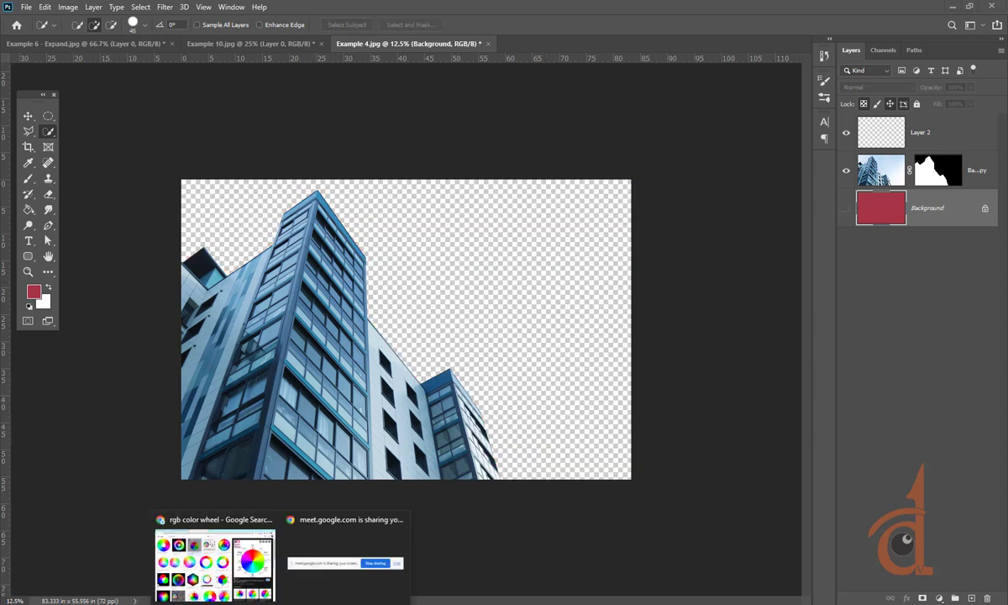
Switch to Chrome, open pixabay.com in a new tab, and search its images for "sky"
left_click(216, 561)
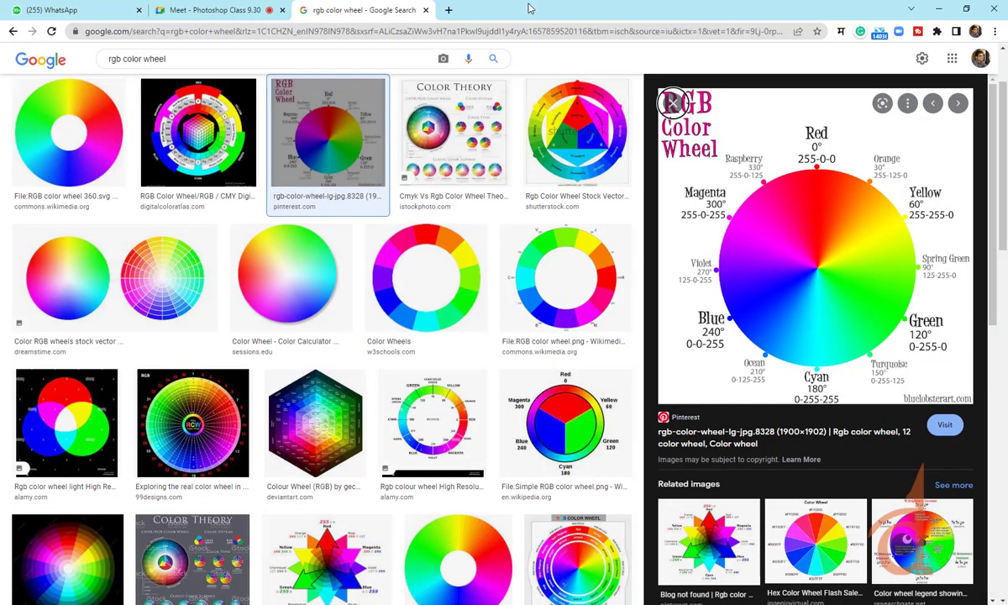
left_click(449, 10)
type("pixa")
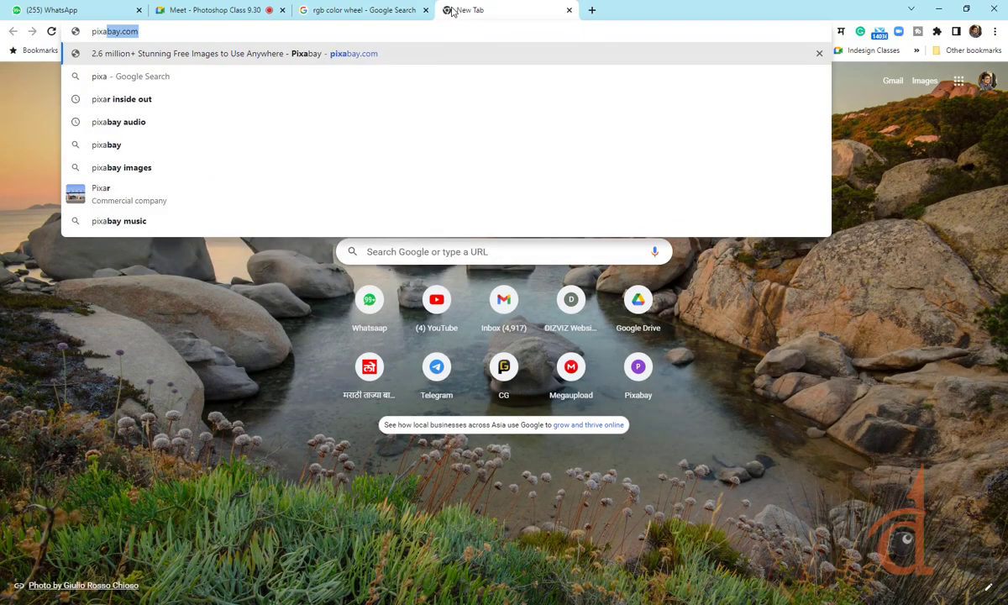
key("Return")
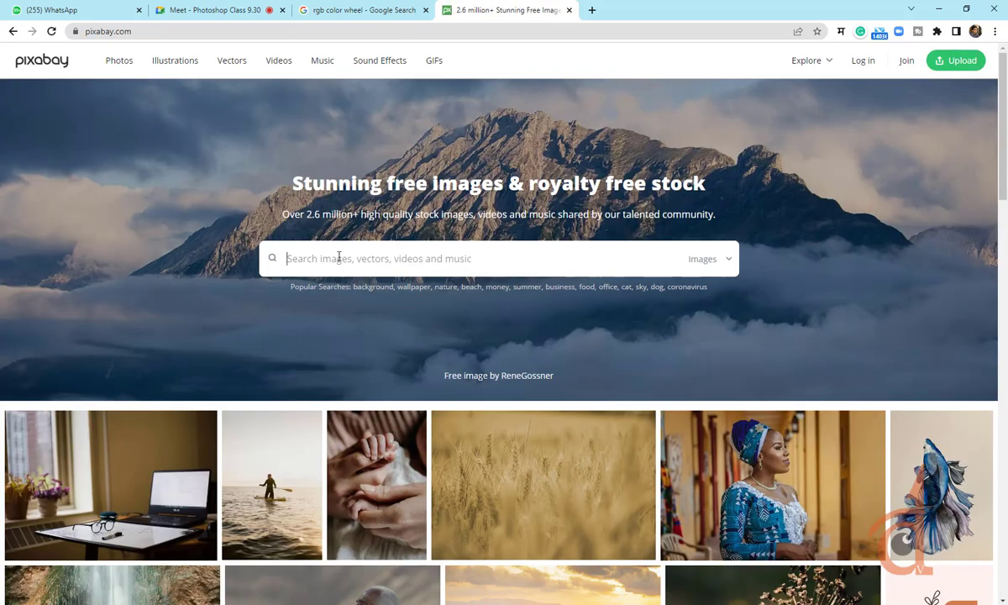
type("sky")
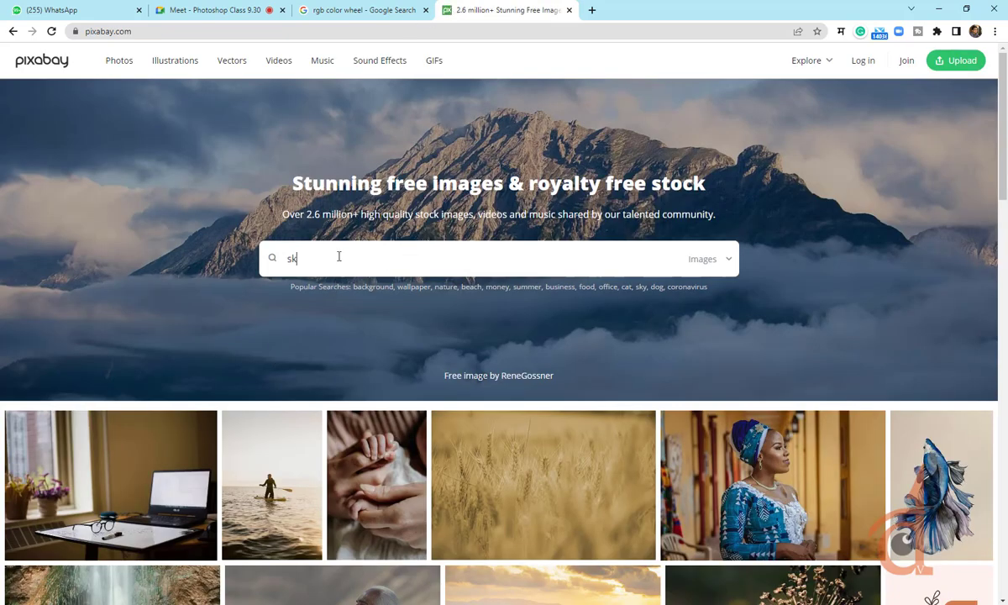
key("Return")
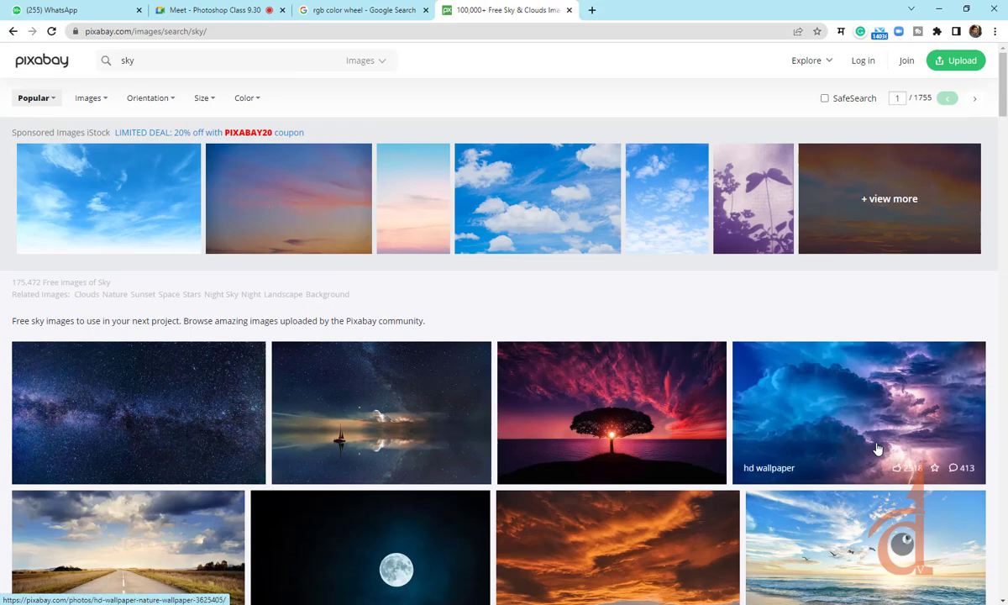
Browse the sky image results and open the pale photo of bright white clouds
scroll(618, 378, "down", 3)
scroll(648, 372, "down", 4)
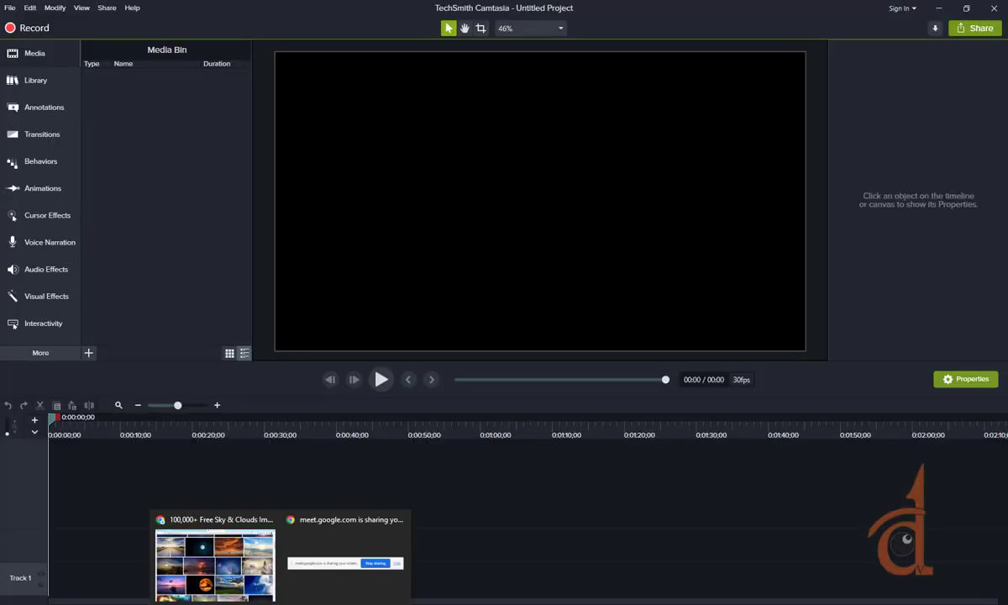
left_click(239, 593)
scroll(457, 449, "down", 4)
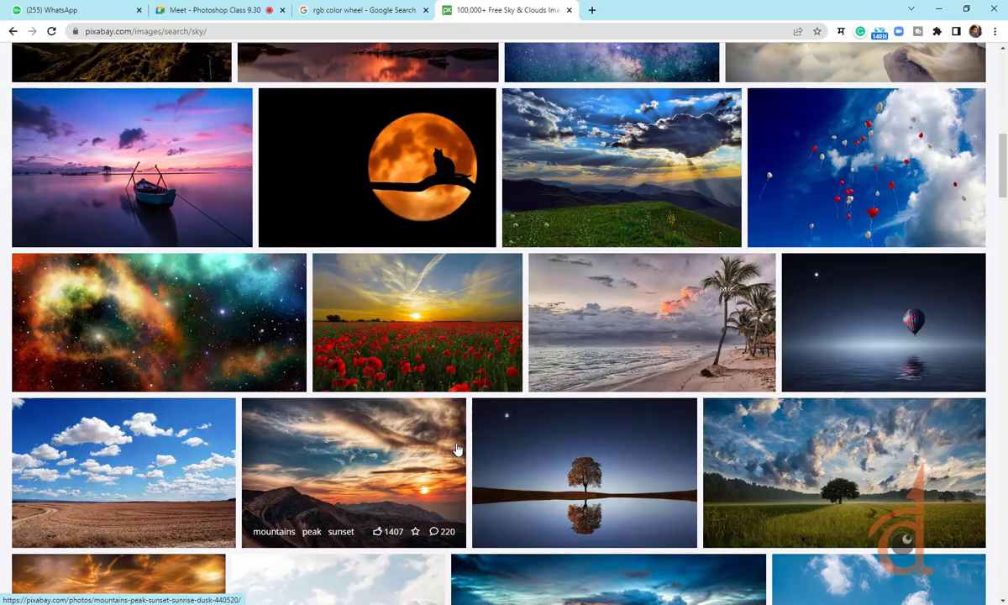
scroll(457, 449, "down", 3)
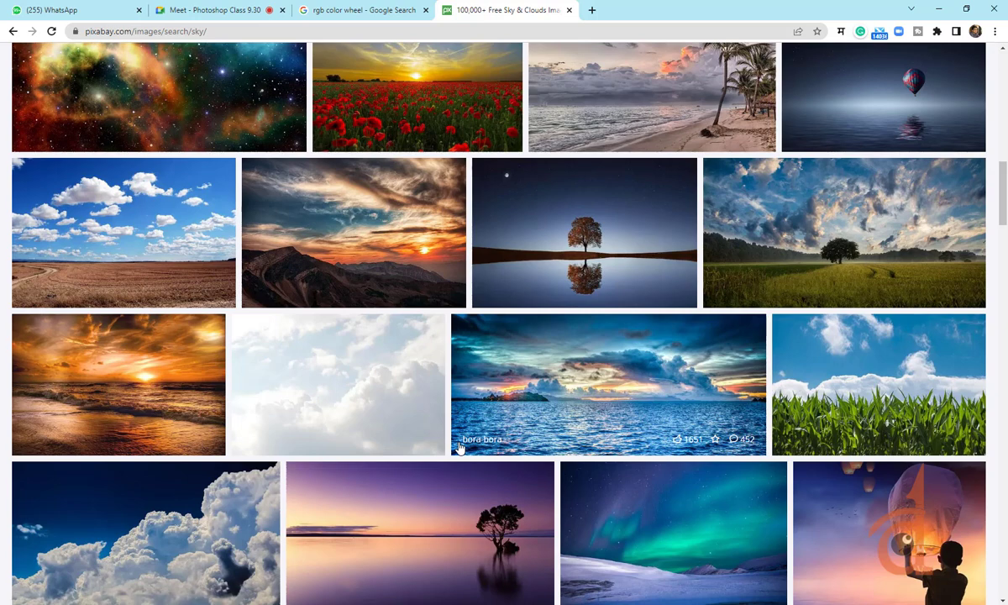
left_click(341, 366)
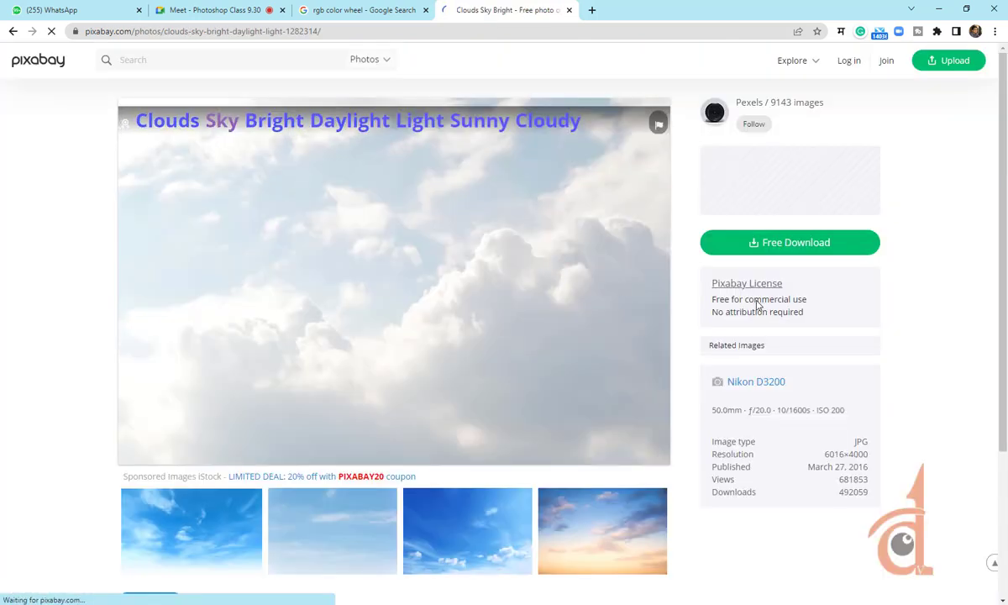
left_click(745, 245)
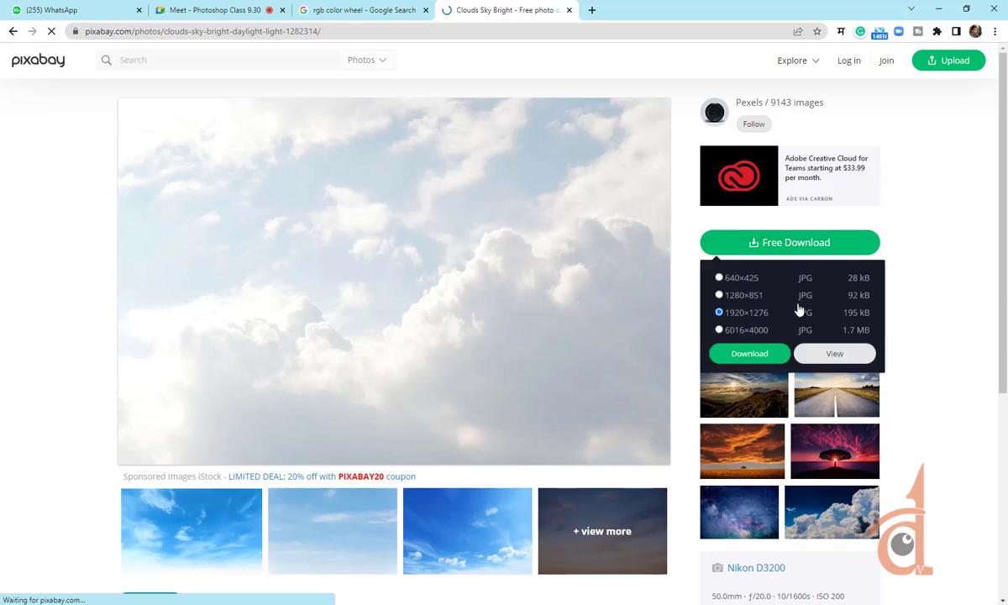
left_click(762, 354)
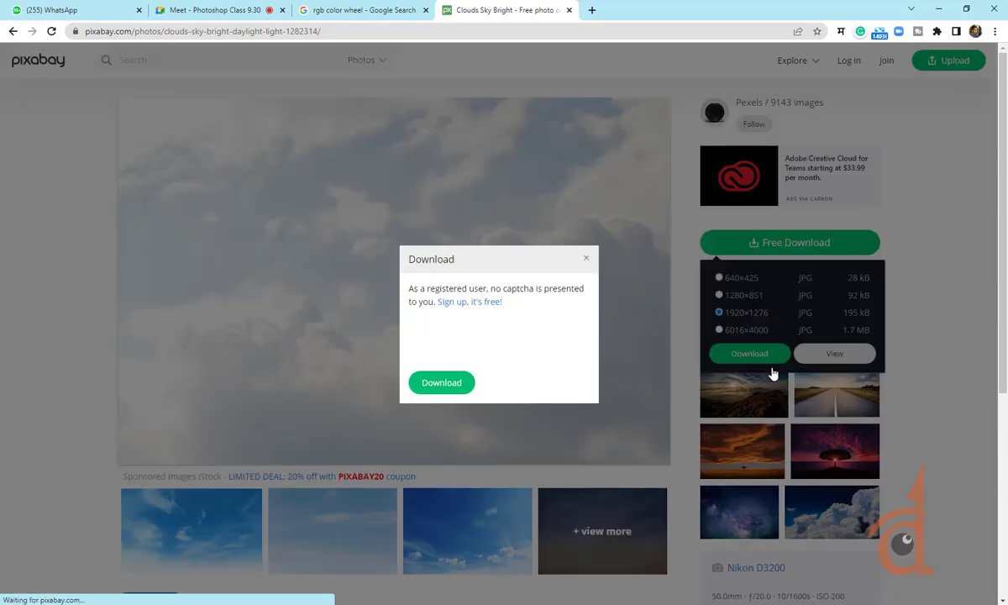
left_click(425, 337)
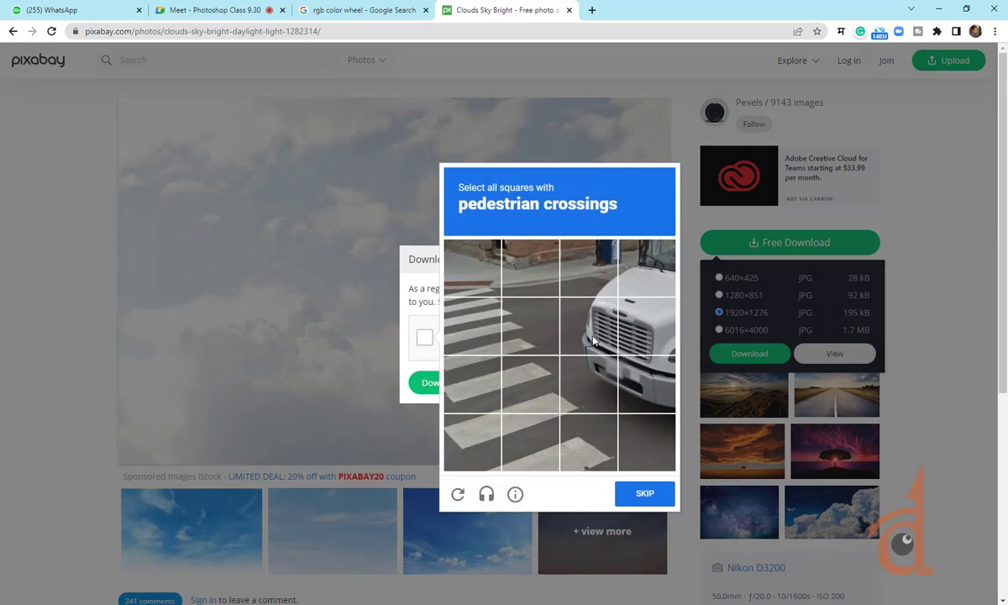
left_click(642, 494)
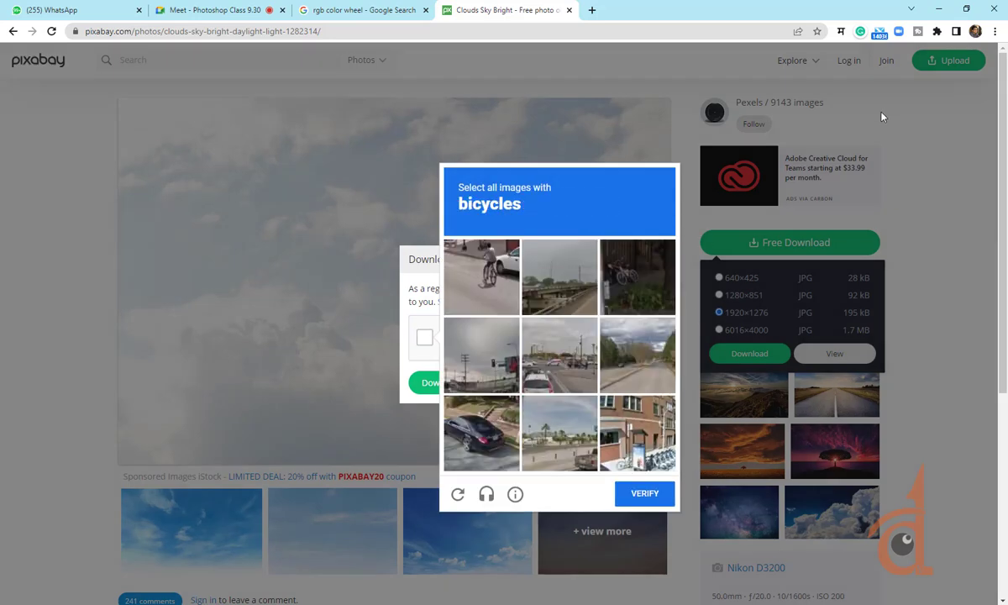
left_click(834, 54)
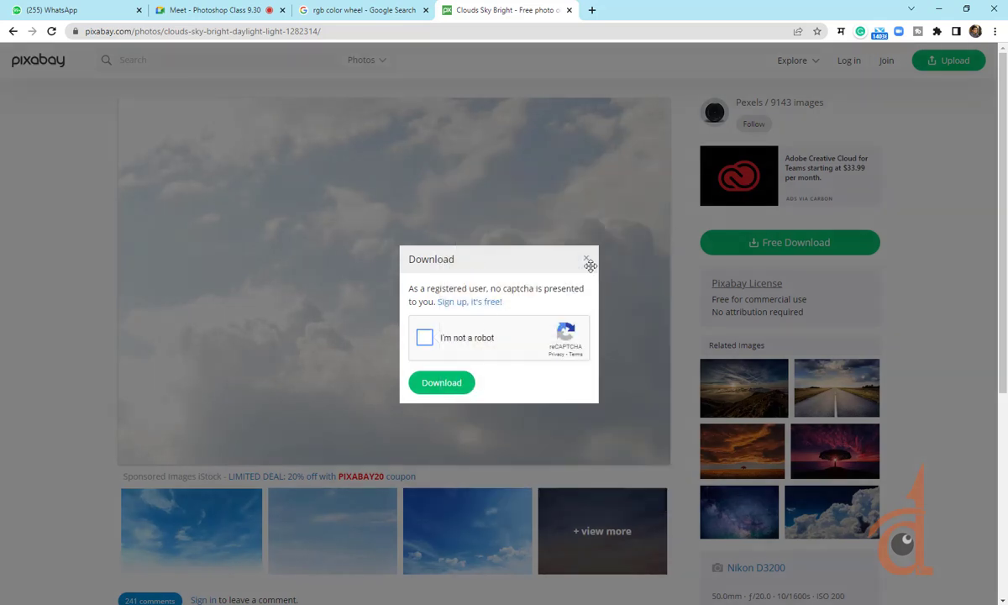
left_click(586, 259)
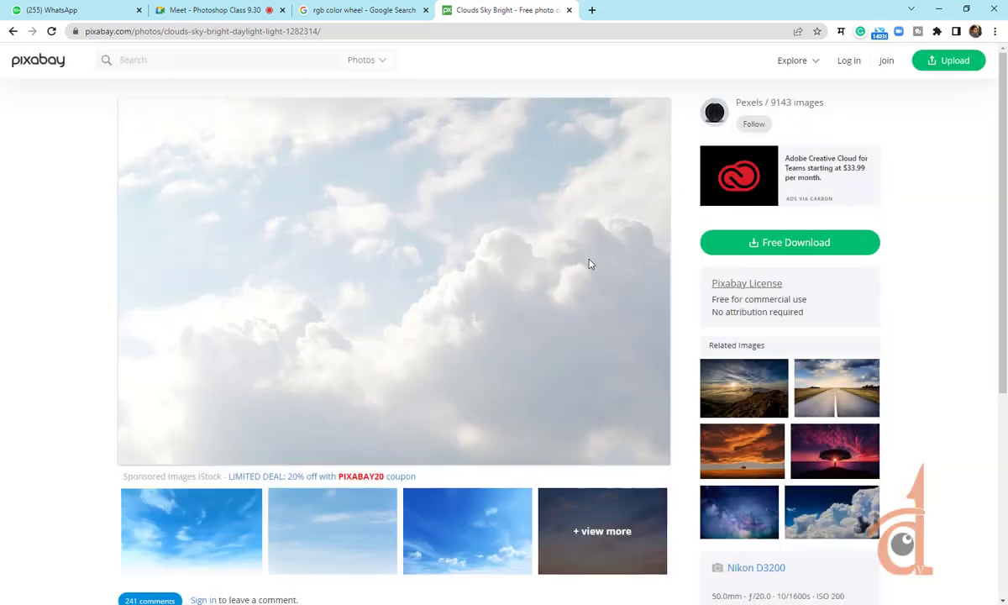
Log in to Pixabay and complete the captcha by selecting all the images with palm trees
left_click(847, 67)
left_click(481, 395)
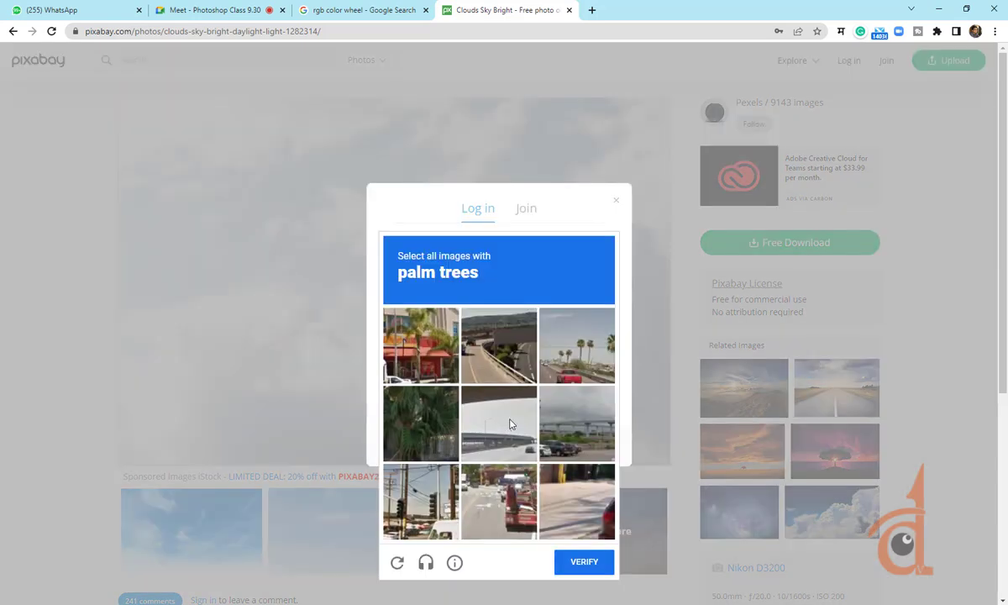
left_click(420, 344)
left_click(571, 340)
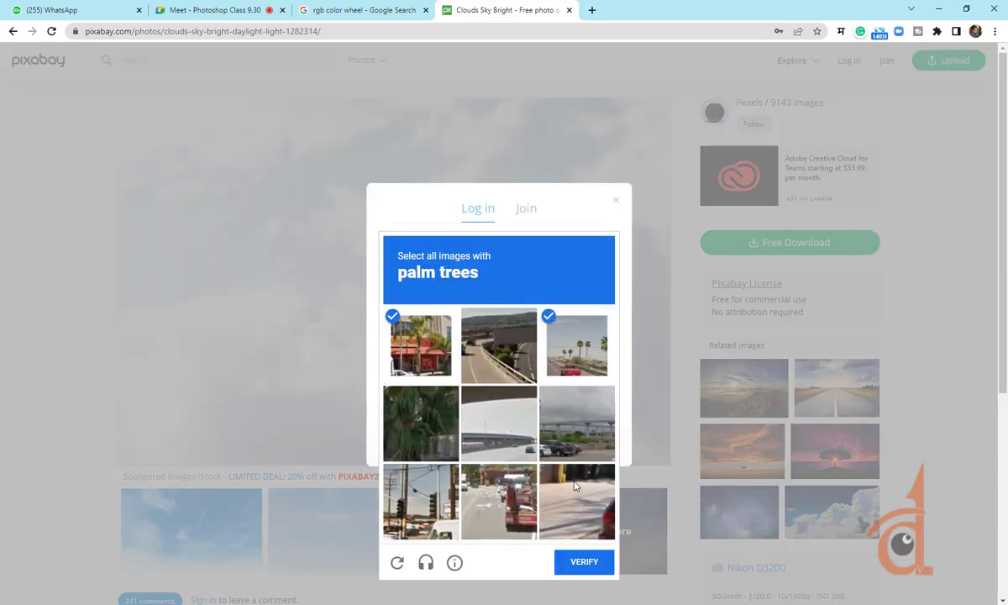
left_click(409, 399)
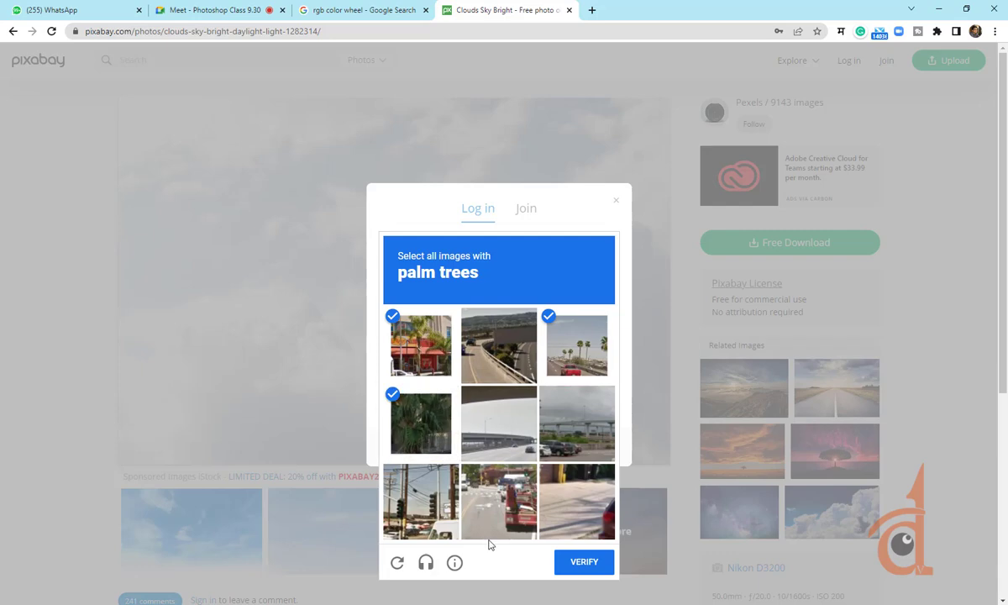
left_click(590, 565)
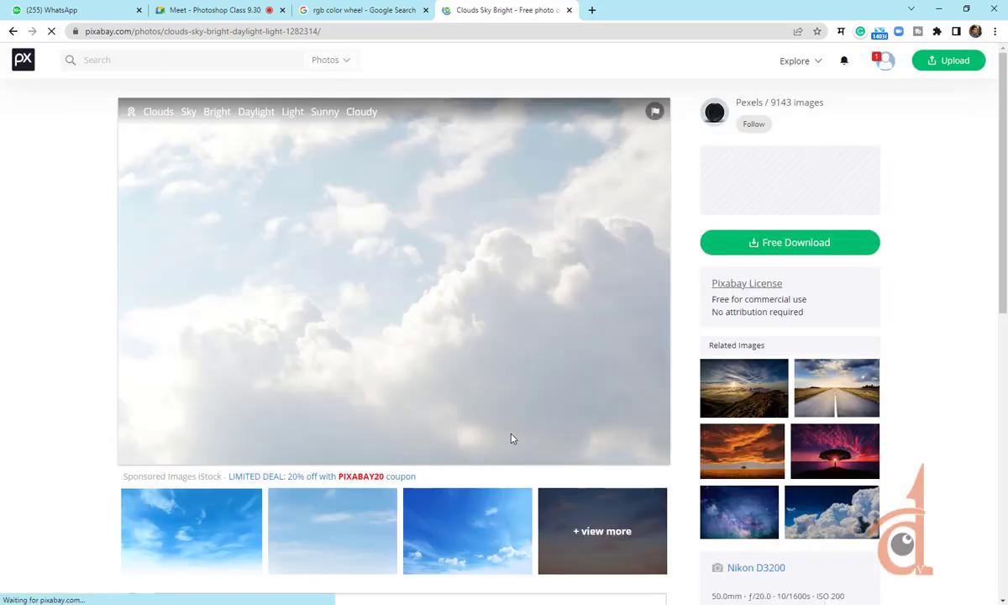
Download the pale clouds photo as a 1920×1276 JPG and return to the sky image results
left_click(811, 250)
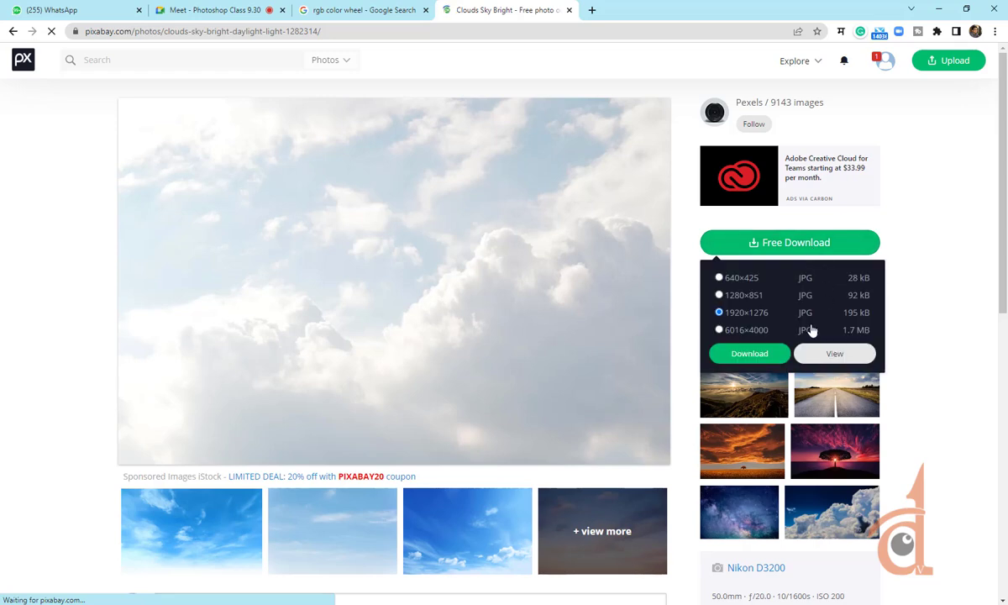
left_click(745, 352)
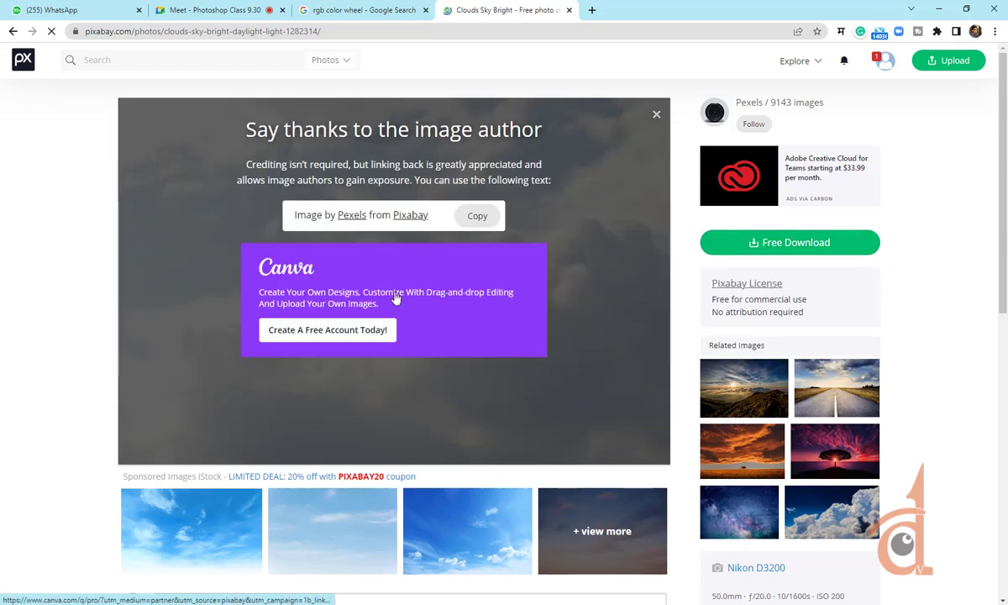
left_click(13, 32)
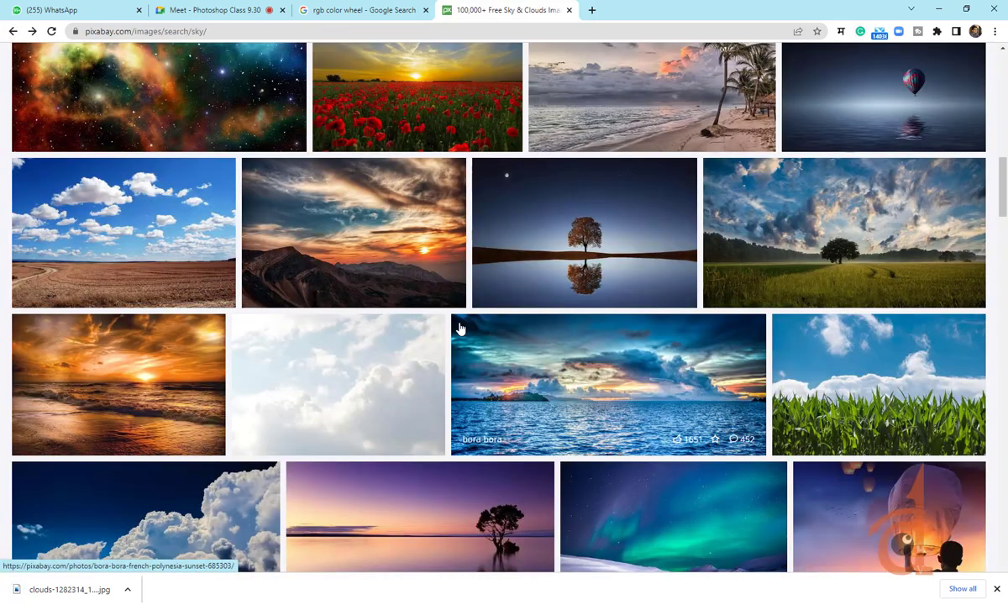
Open the photo of white cumulus clouds on a dark blue sky and download it as a 1920×1079 JPG
scroll(198, 461, "down", 1)
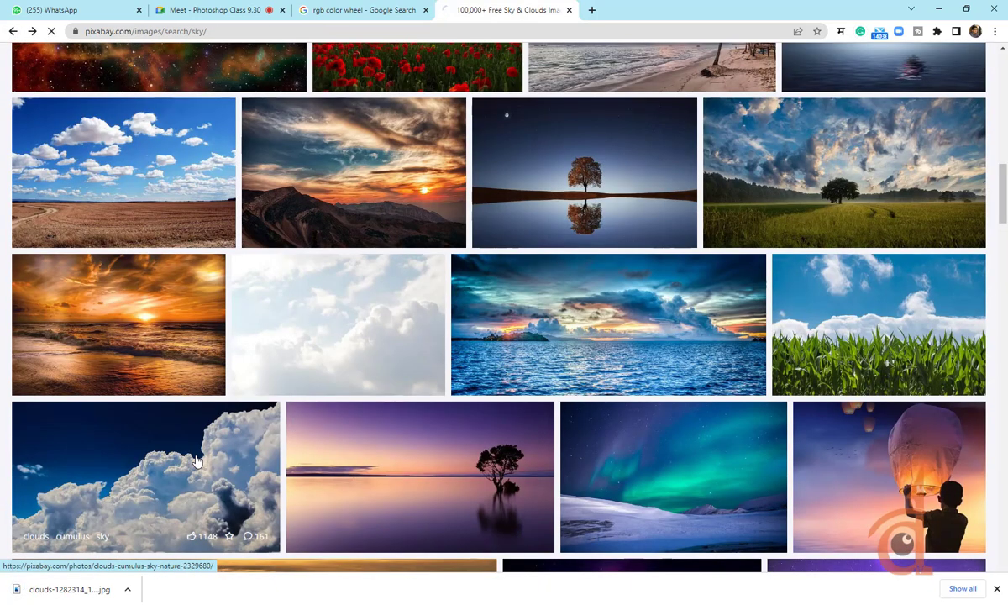
left_click(197, 461)
left_click(756, 254)
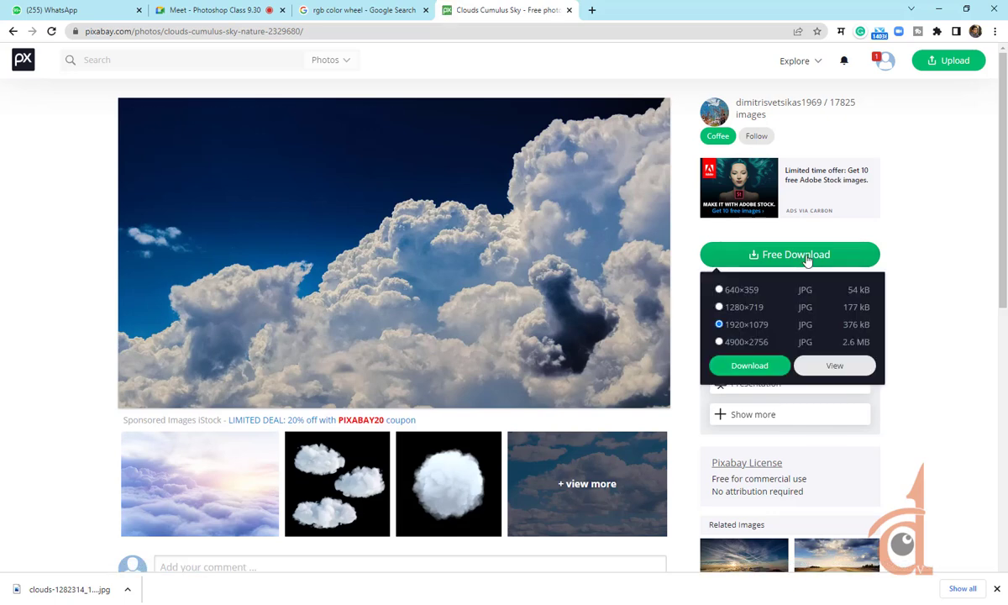
left_click(748, 365)
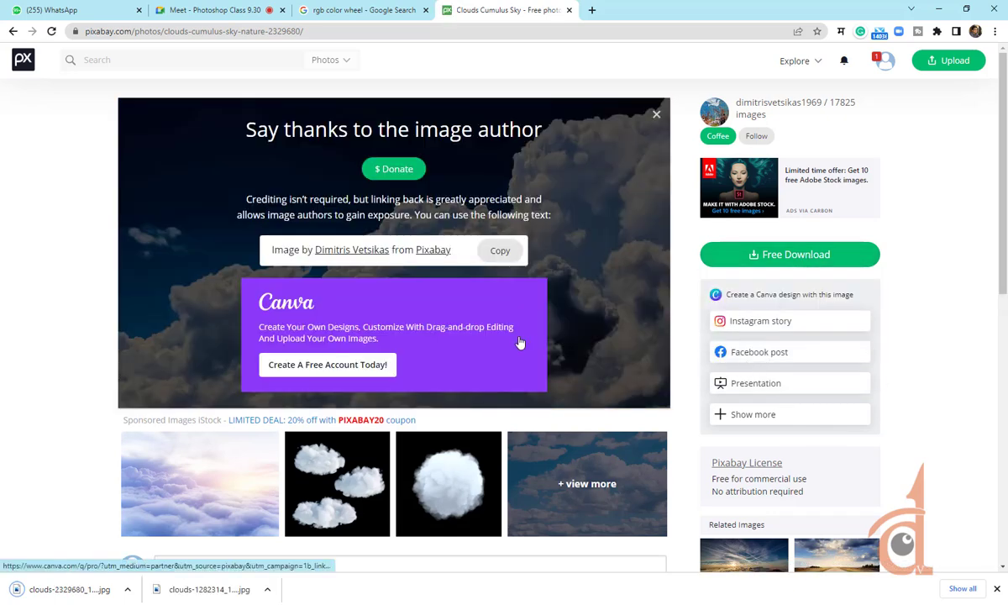
Show the downloaded clouds-2329680_1920 file in its folder and place it into Example 4.jpg in Photoshop, beneath the masked building layer
left_click(127, 589)
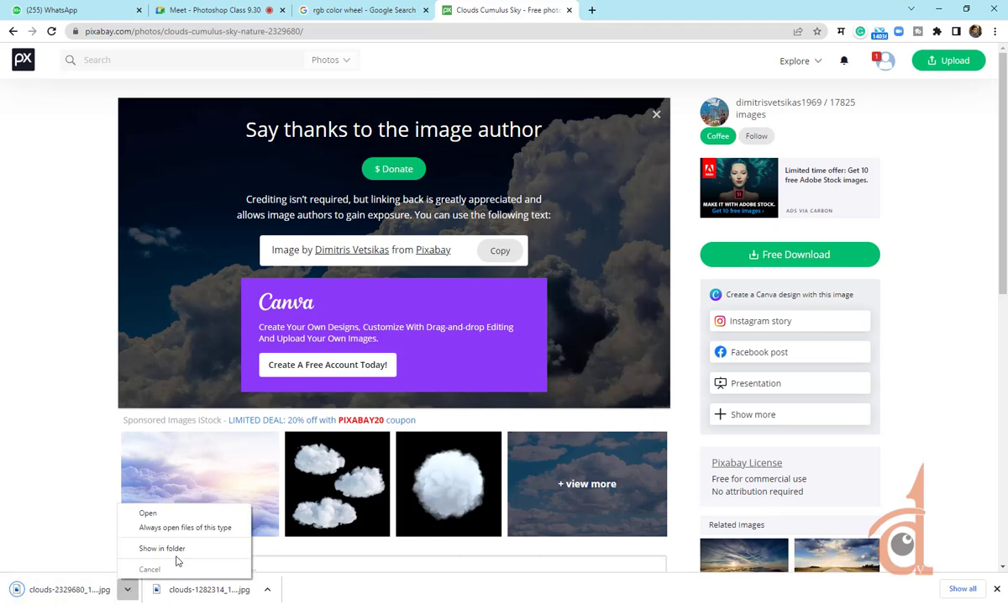
left_click(181, 520)
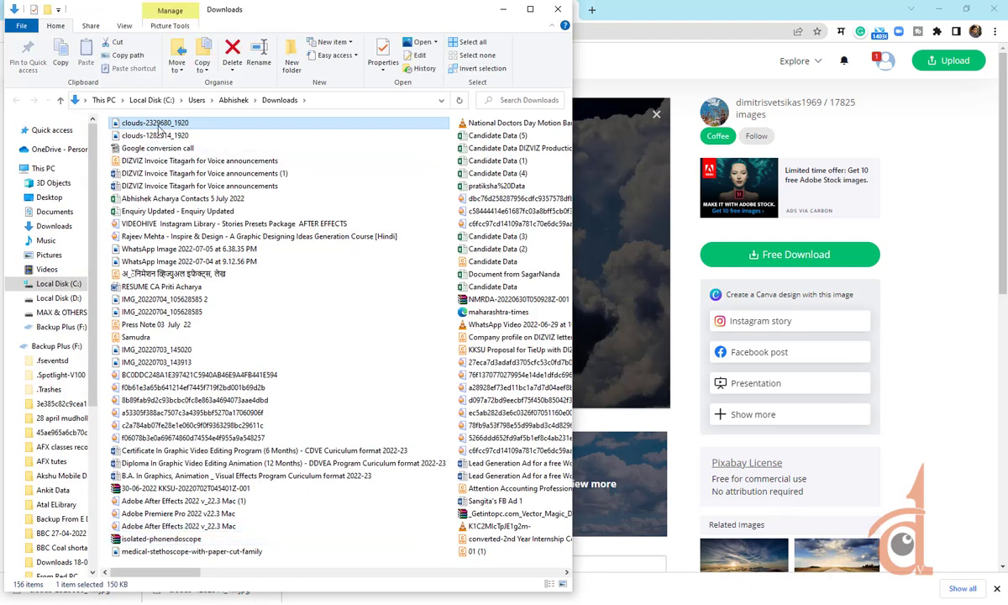
left_click_drag(392, 447, 360, 424)
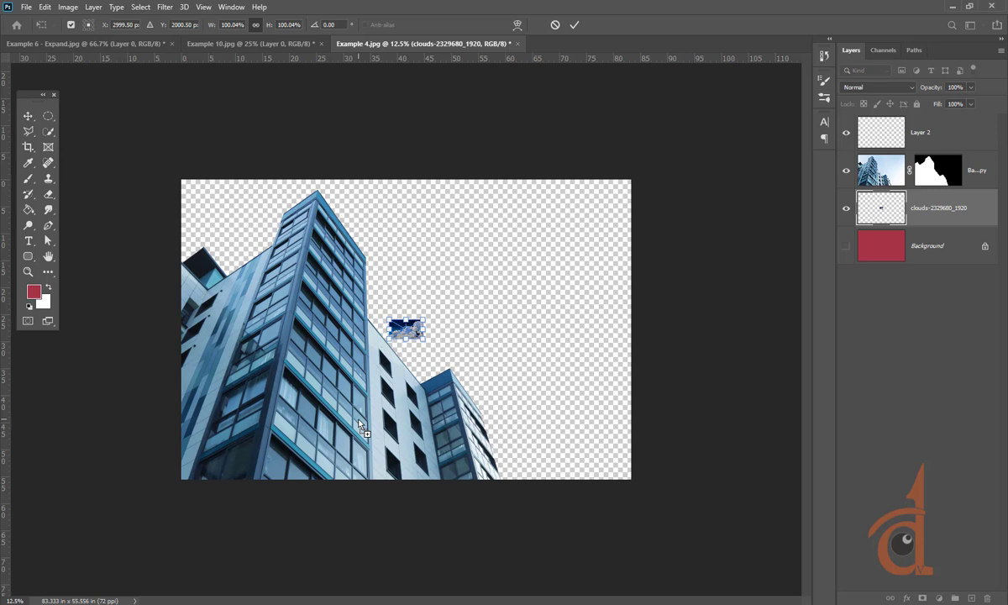
key("Return")
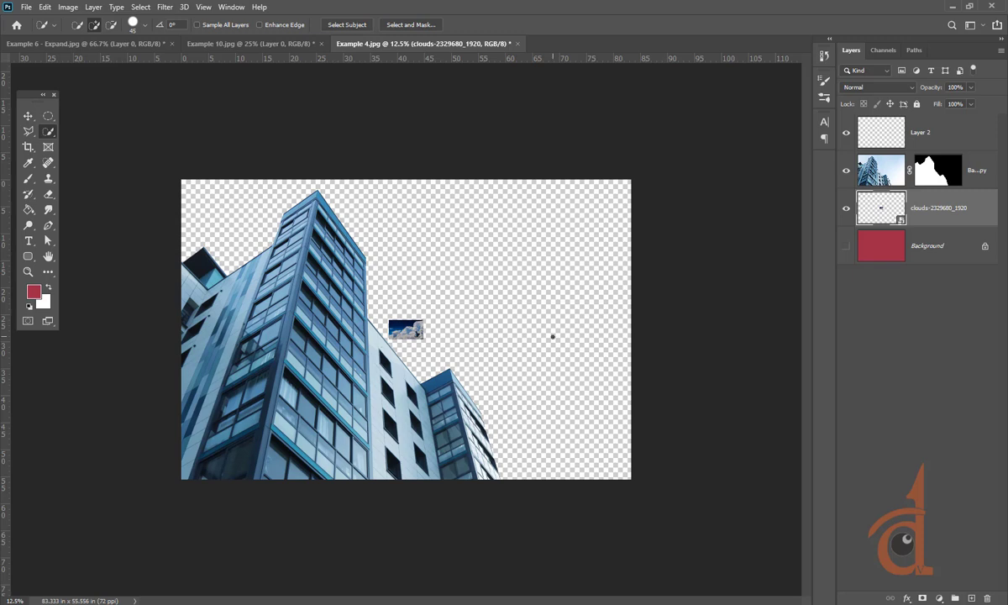
key("ctrl+t")
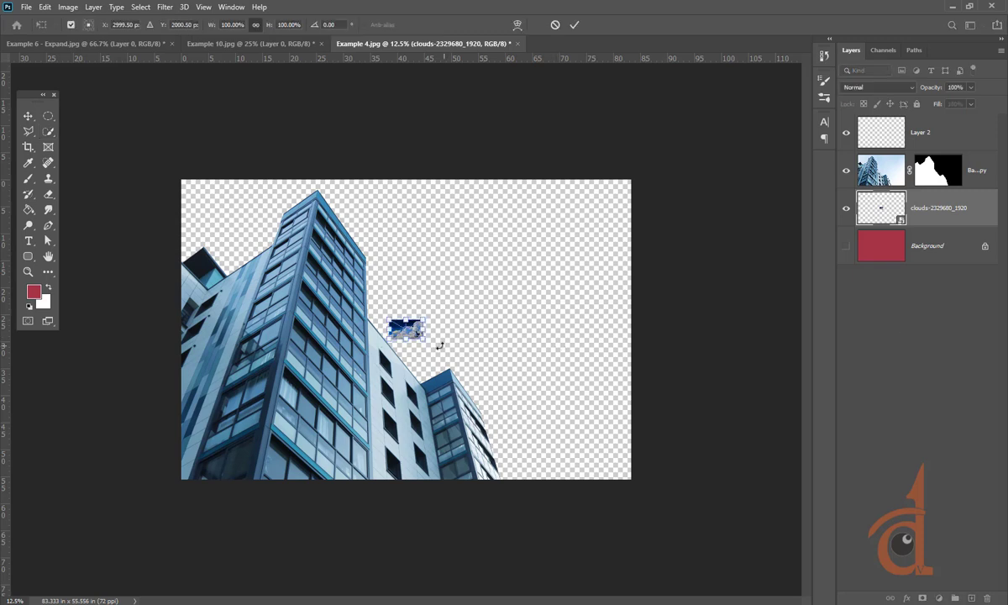
key("Return")
key("w")
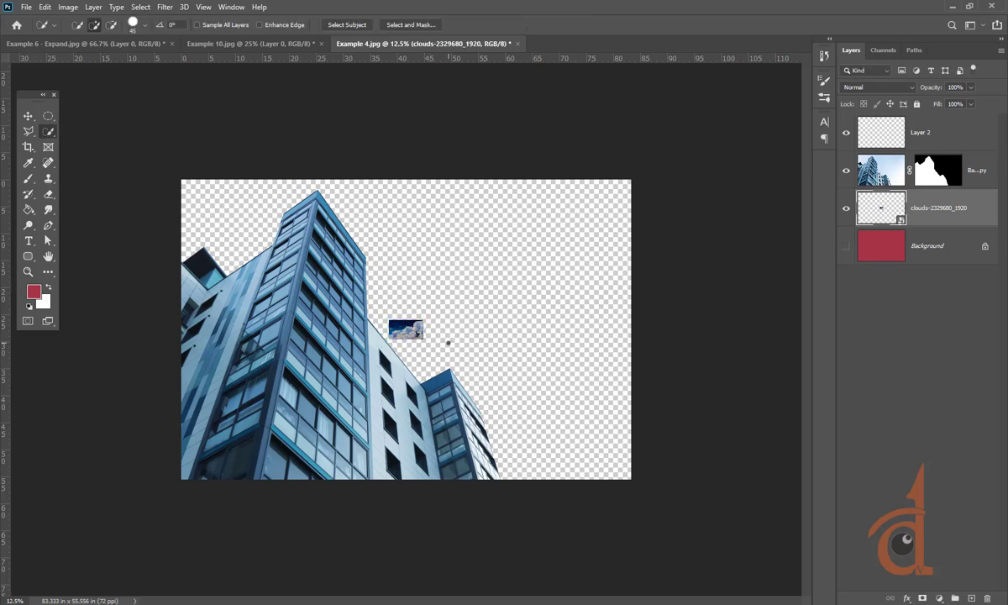
Free Transform the clouds layer, scaling it to about 1544% so it covers the whole canvas behind the building
left_click(68, 7)
mouse_move(44, 7)
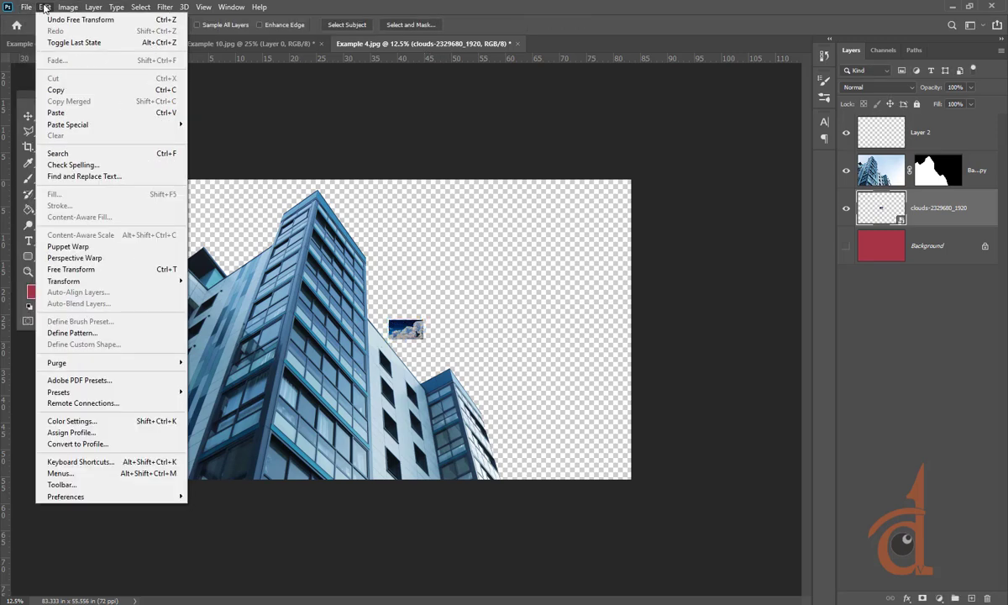
left_click(75, 269)
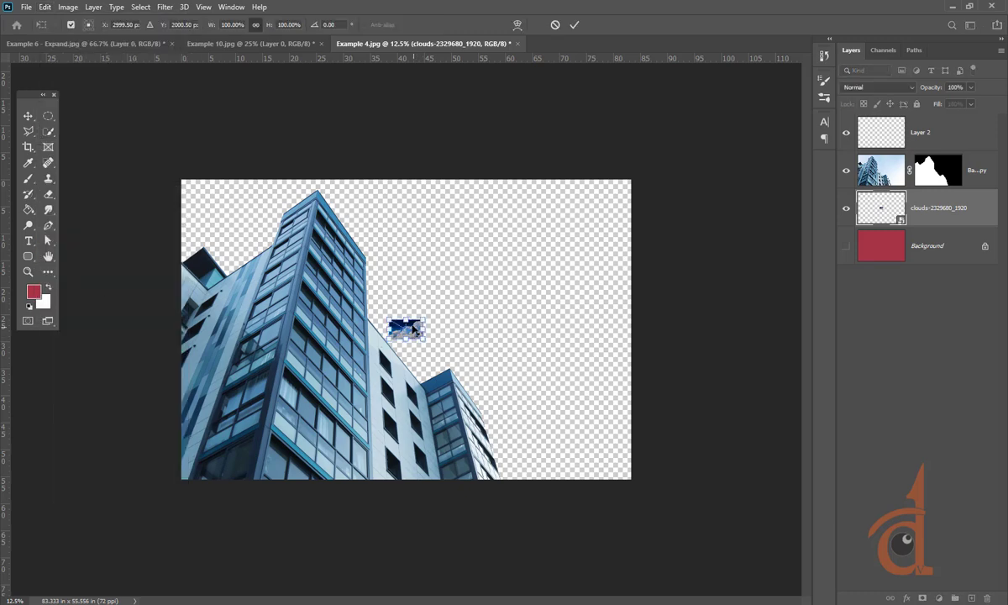
left_click_drag(477, 284, 640, 197)
left_click_drag(376, 326, 192, 560)
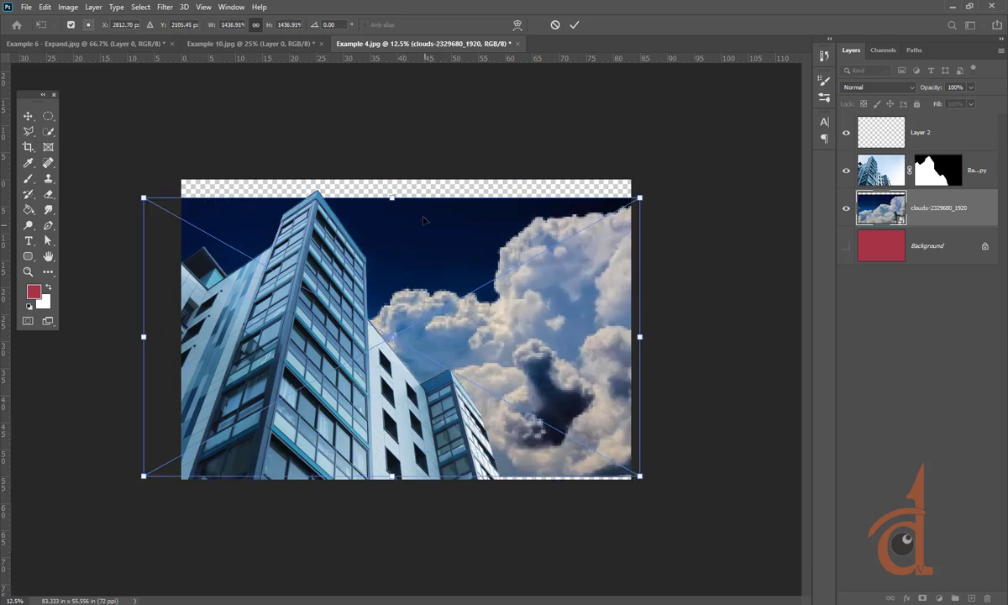
left_click_drag(364, 191, 365, 176)
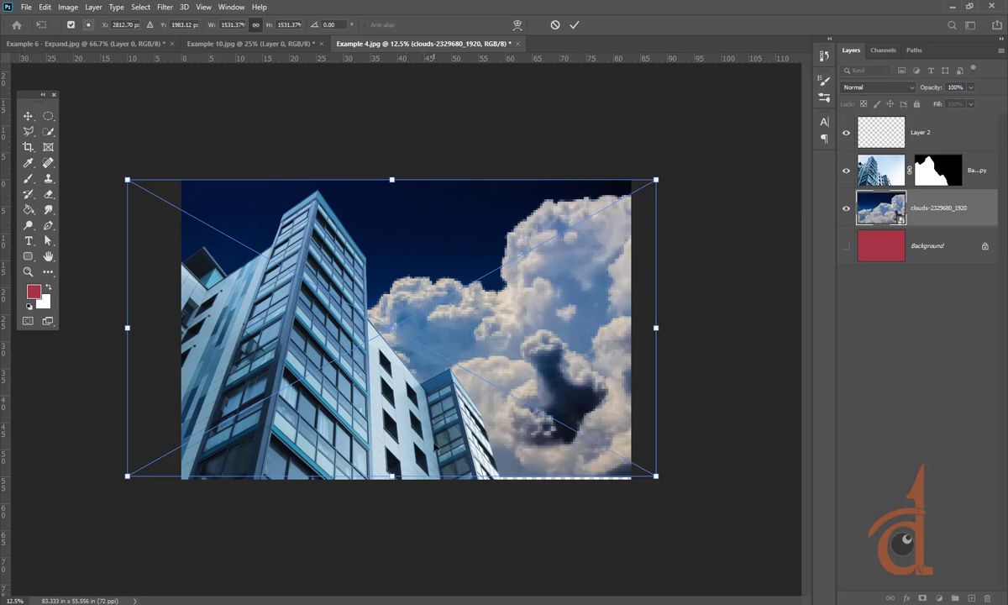
left_click_drag(392, 478, 392, 480)
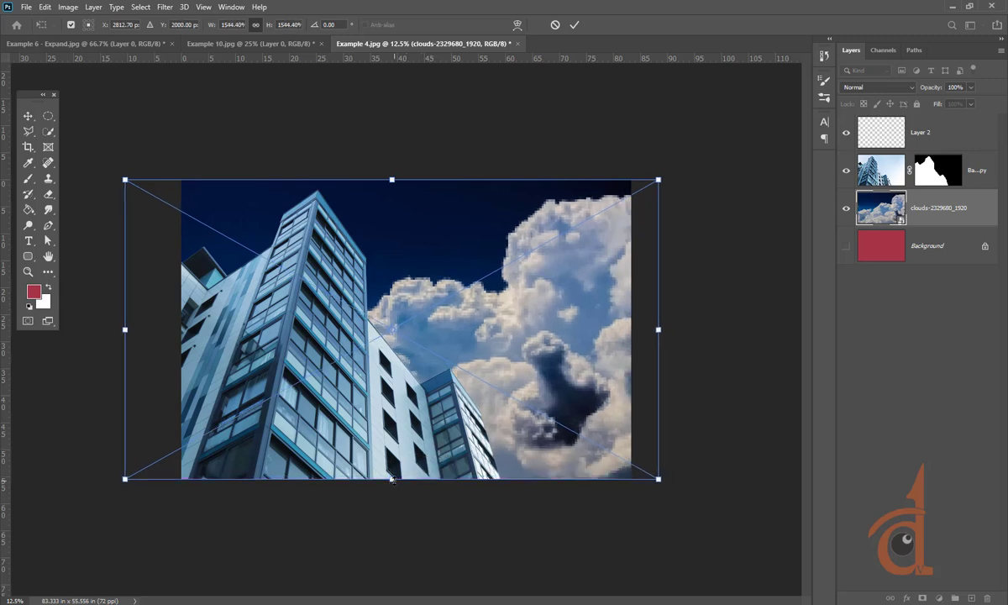
key("Return")
key("w")
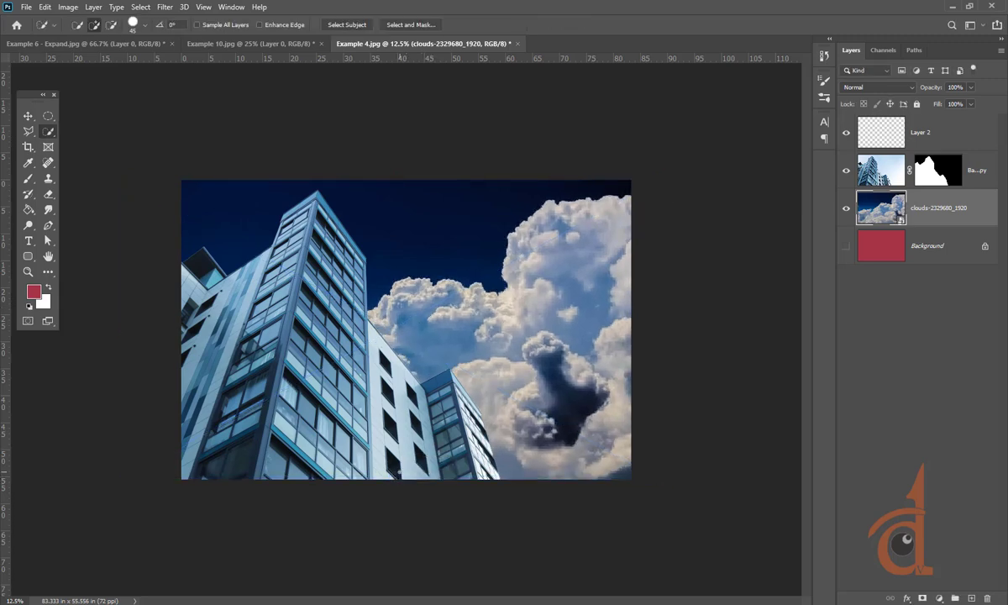
Flip the clouds layer horizontally, centre it on the canvas, and flip it back horizontally
key("ctrl+t")
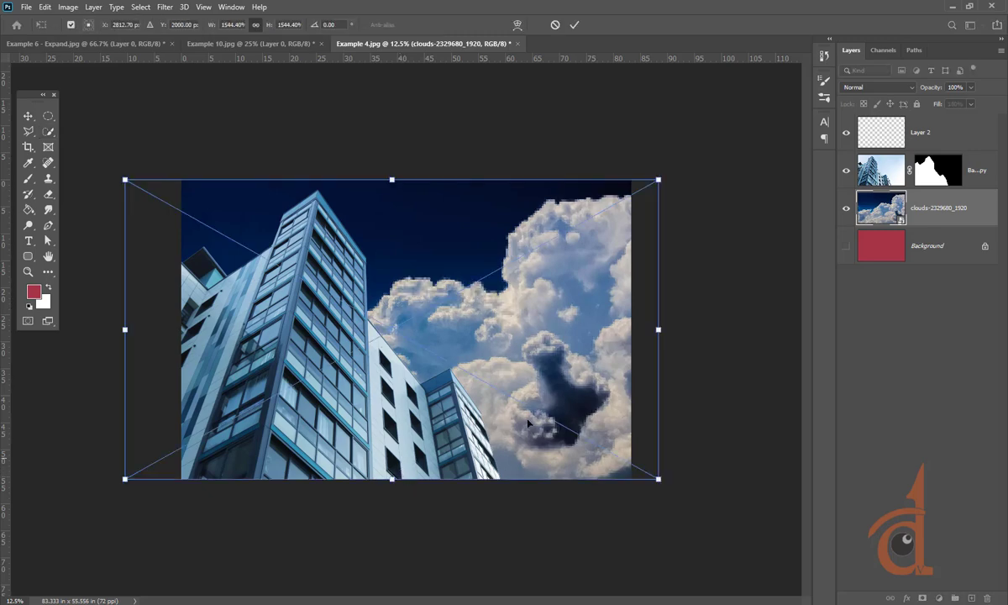
right_click(481, 308)
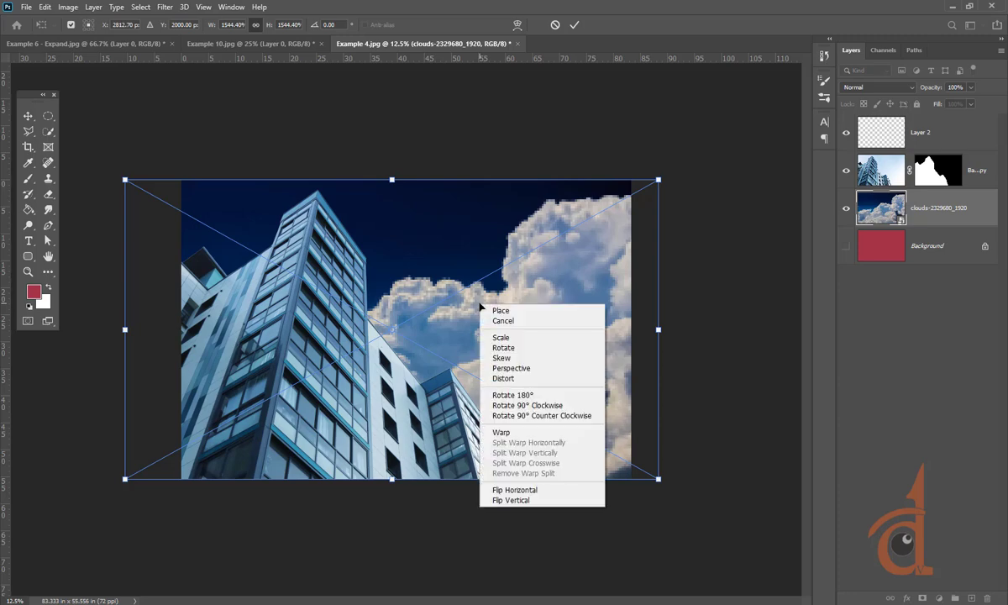
left_click(508, 489)
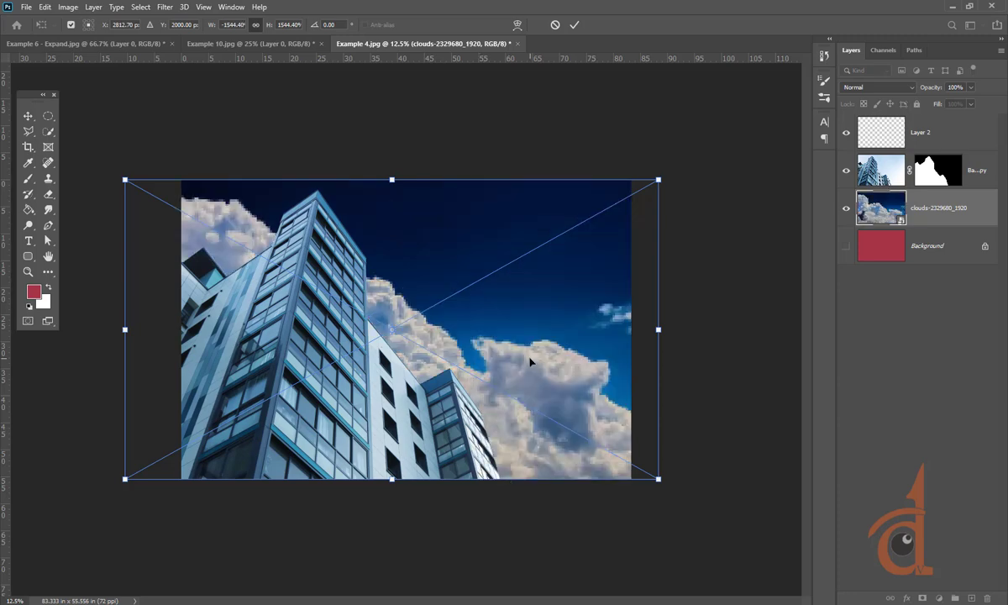
mouse_move(529, 358)
left_mouse_down()
mouse_move(554, 295)
mouse_move(542, 367)
mouse_move(540, 354)
left_mouse_up()
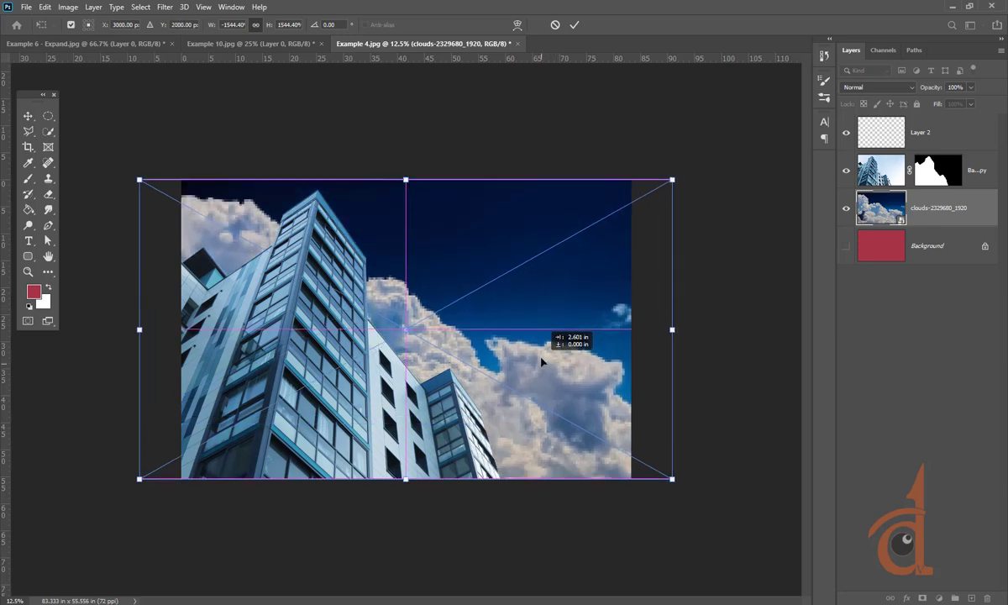
right_click(536, 310)
left_click(575, 497)
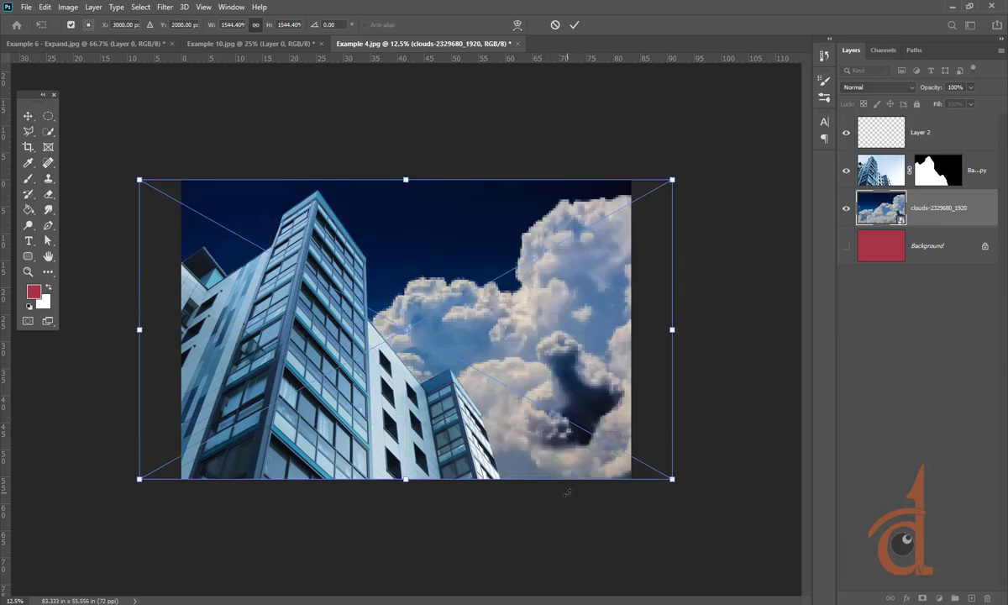
Rotate the clouds layer to about -17.45° and enlarge it to about 2298% so it fills the canvas, then apply the transform
left_click_drag(712, 146, 617, 101)
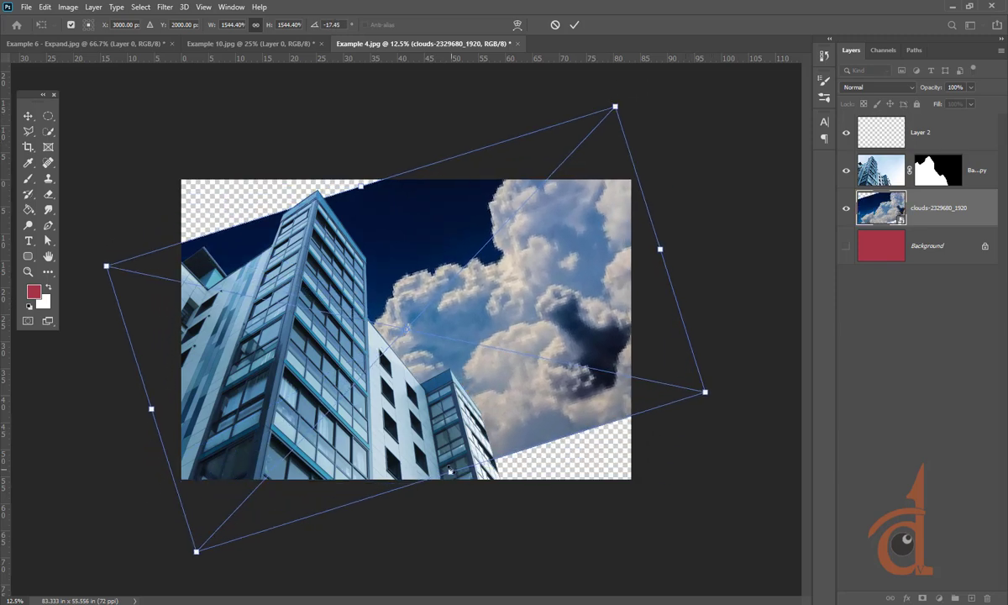
left_click_drag(451, 472, 473, 544)
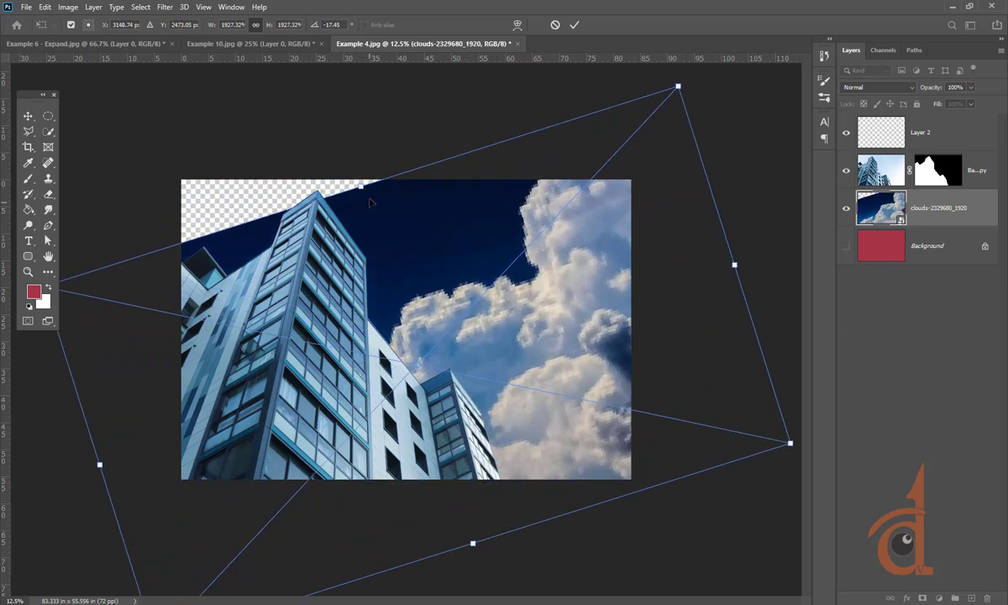
left_click_drag(344, 168, 337, 112)
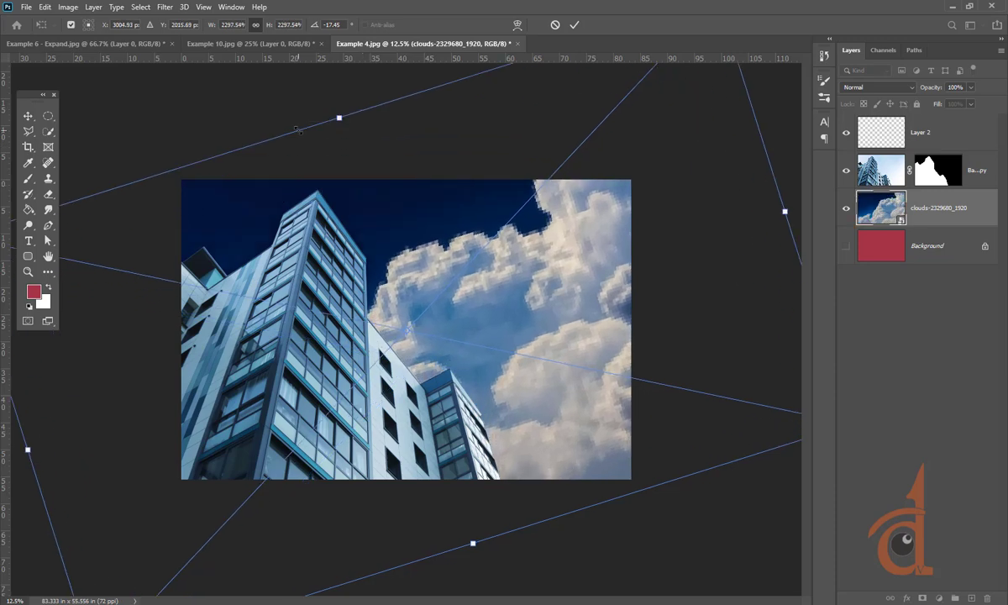
key("w")
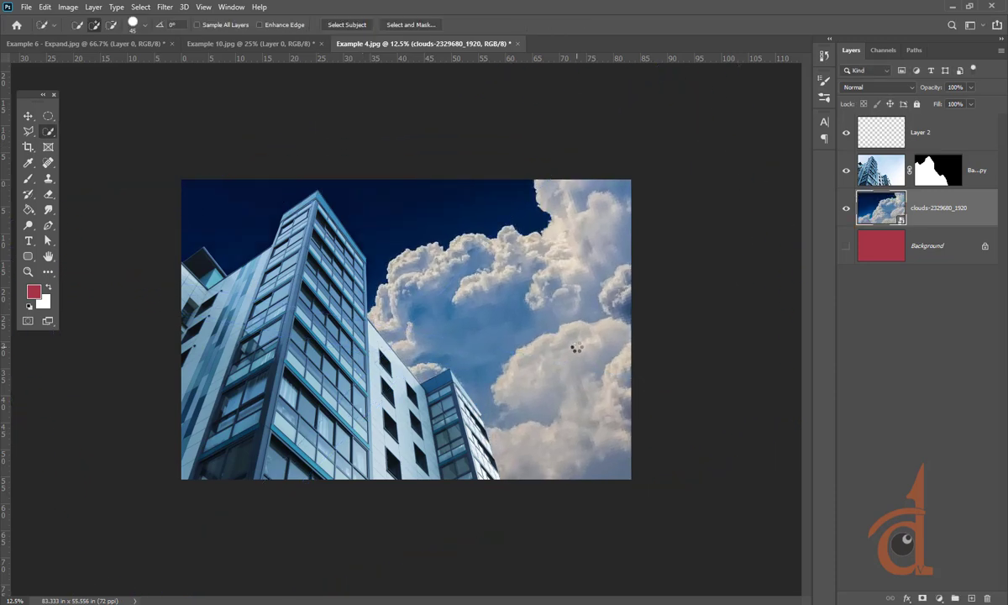
Disable and re-enable the building layer's mask twice to compare the original sky with the new clouds
left_click(940, 171, "shift")
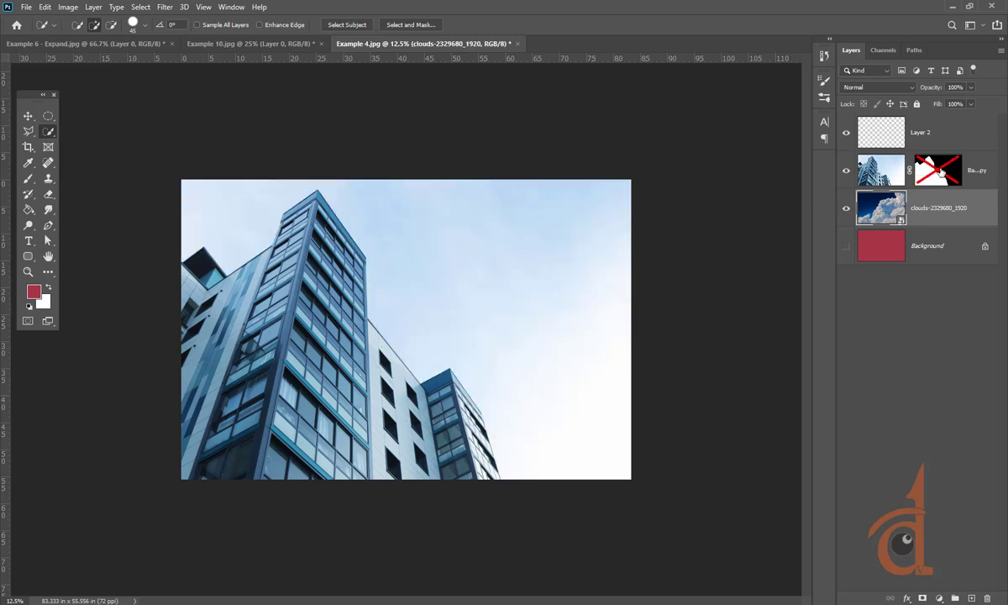
left_click(940, 171, "shift")
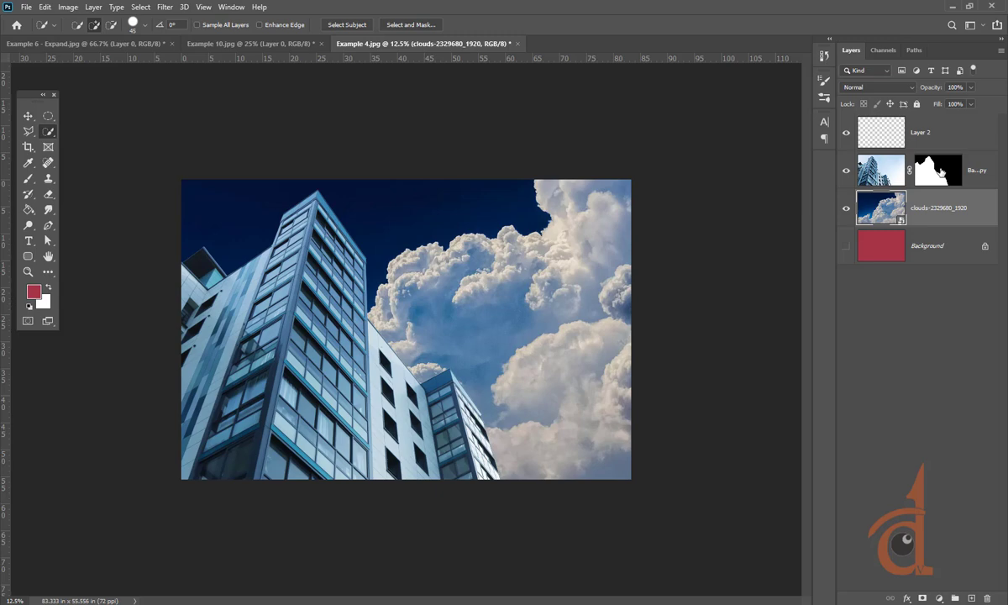
left_click(940, 171, "shift")
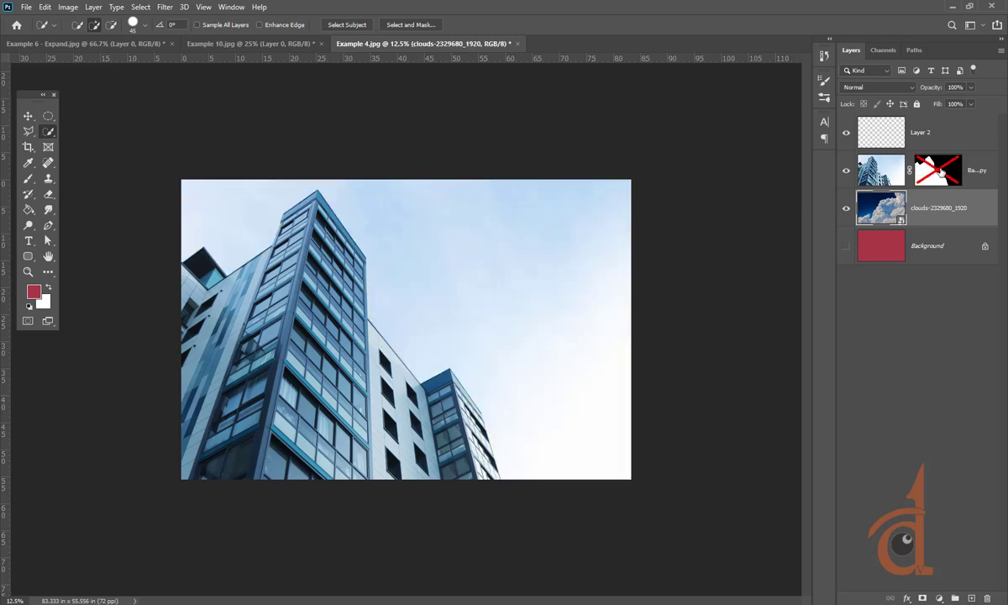
left_click(941, 172, "shift")
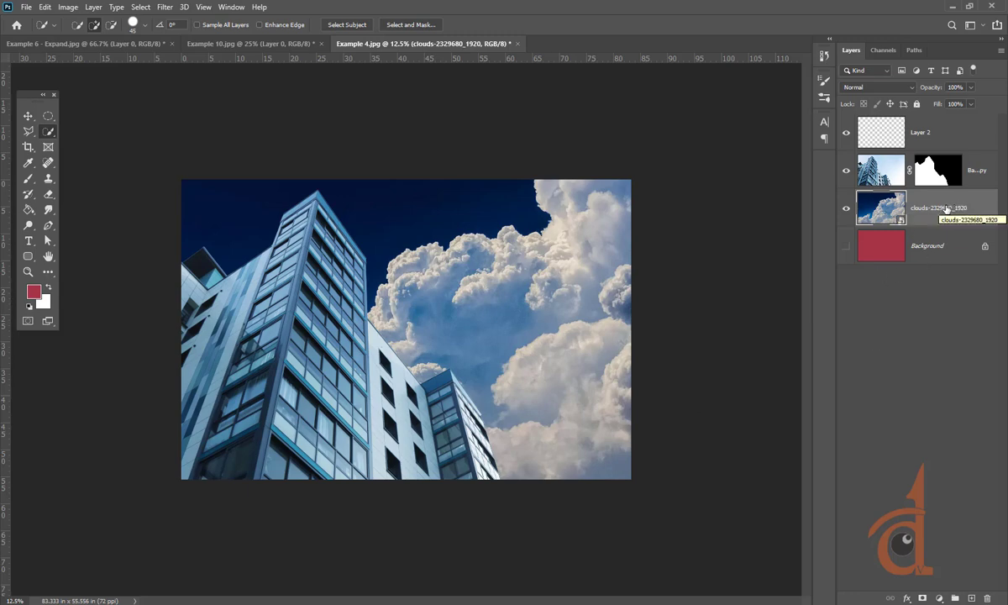
Save the layered composite as the Photoshop document Example 4 in the Reference folder
key("ctrl+shift+s")
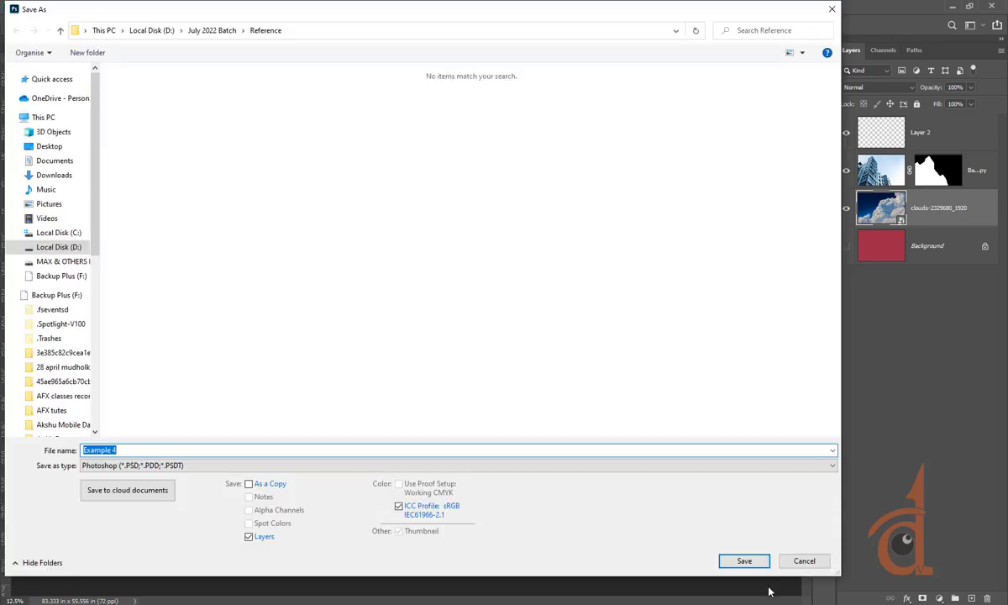
left_click(752, 562)
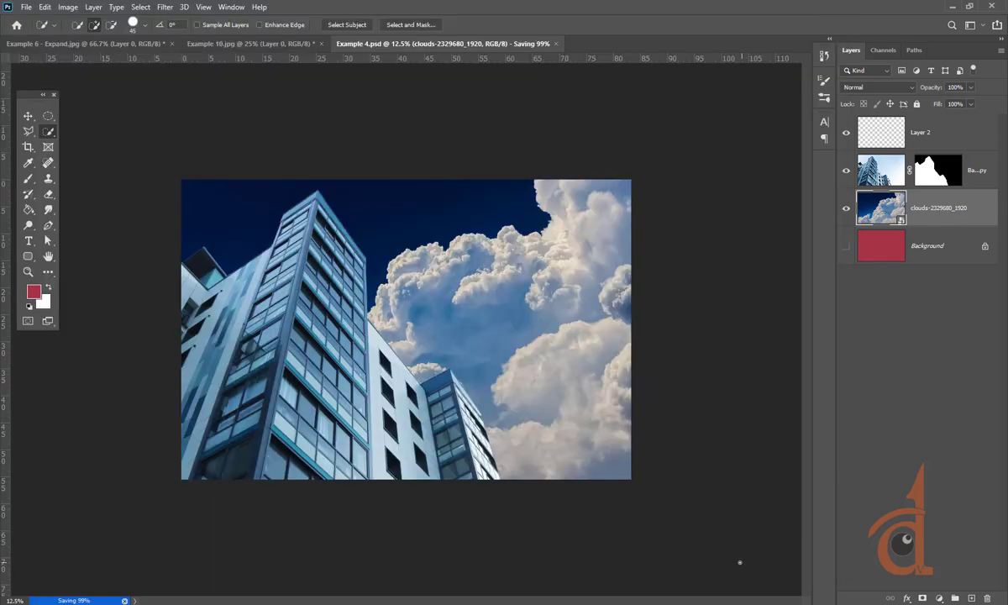
Place the clouds-1282314_1920 image from the Downloads folder into Example 4 above the existing clouds layer and select its layer
mouse_move(251, 604)
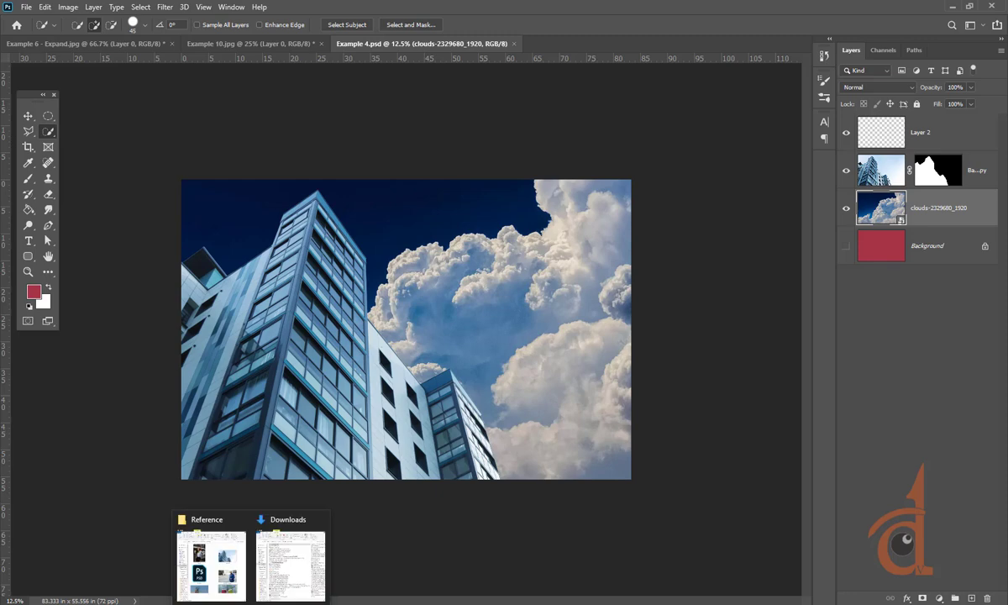
left_click(290, 559)
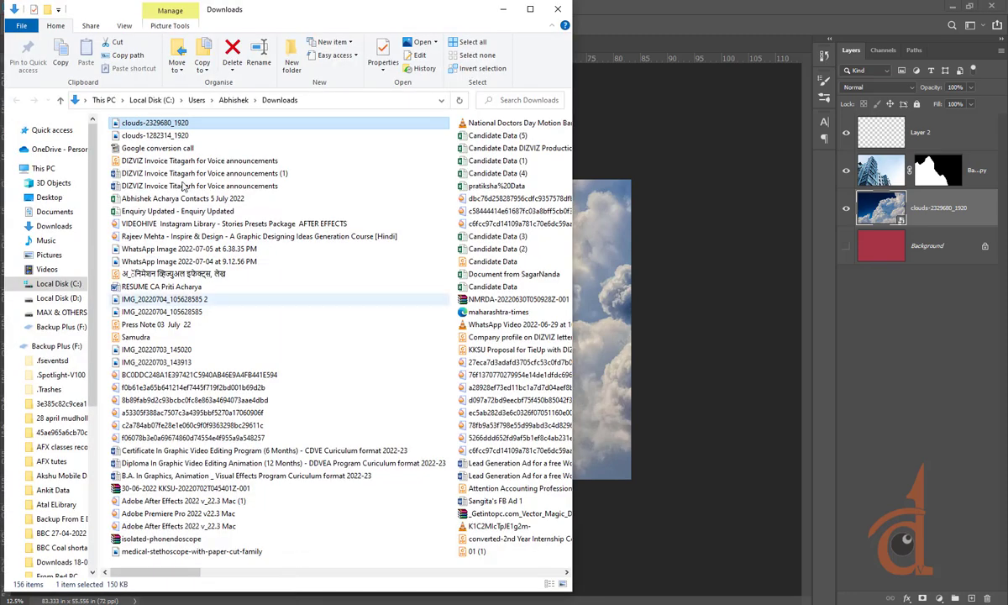
left_click_drag(155, 135, 601, 345)
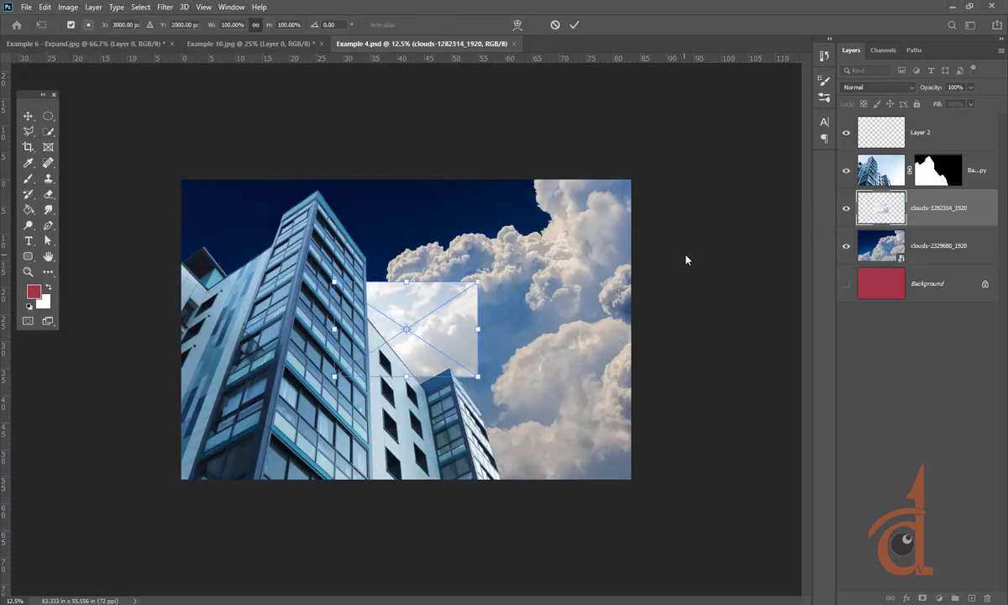
left_click(932, 174)
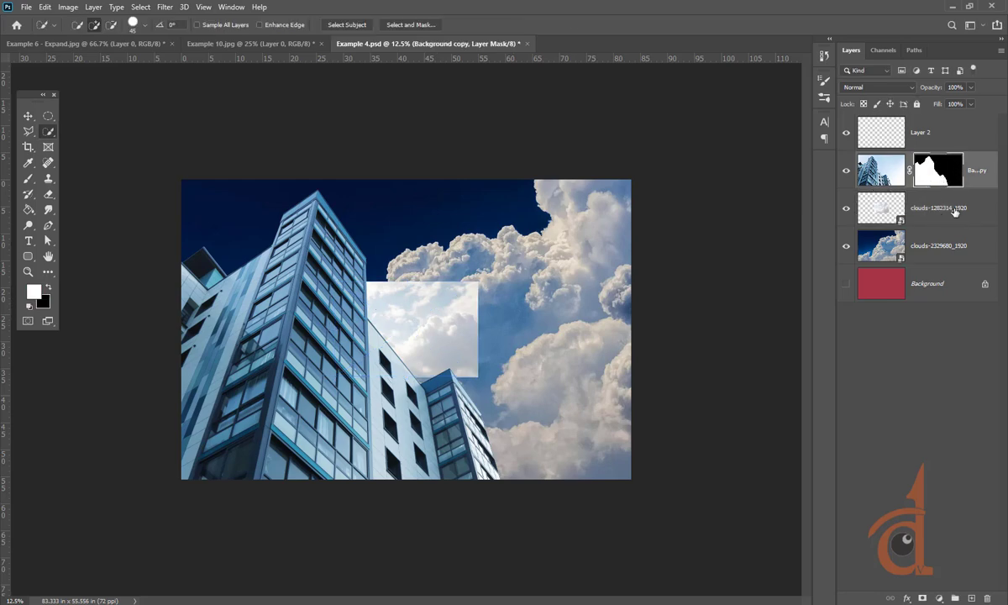
left_click(854, 201)
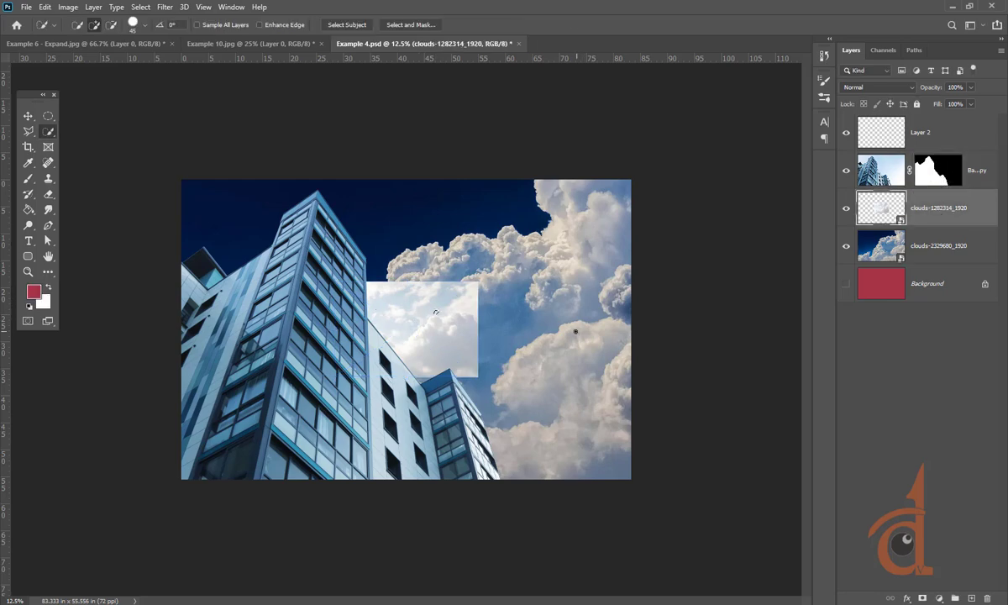
Try to repeat the previous transform on the clouds-1282314_1920 layer, then undo it
left_click(27, 116)
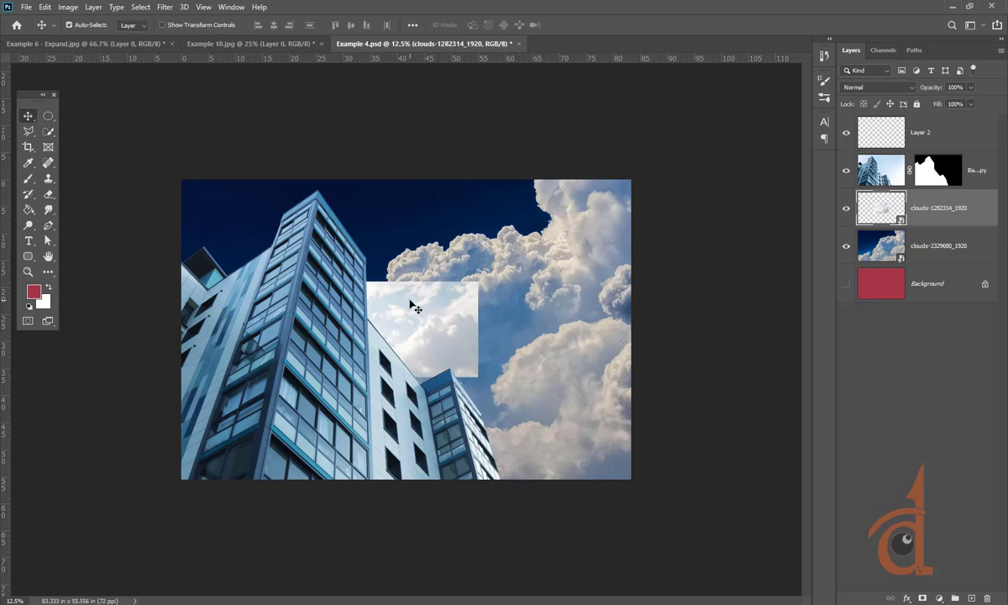
left_click(45, 7)
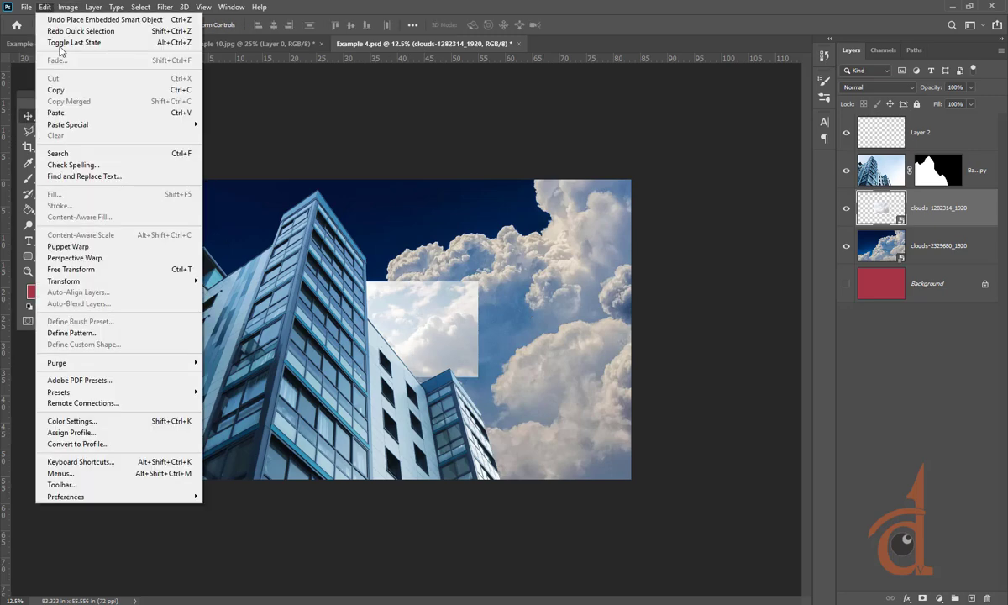
mouse_move(67, 289)
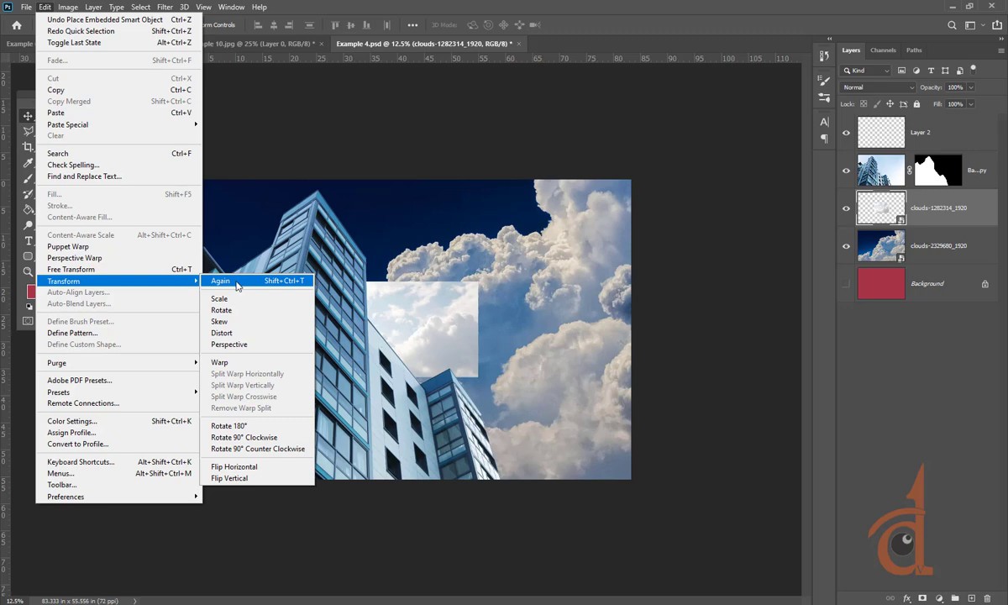
left_click(236, 286)
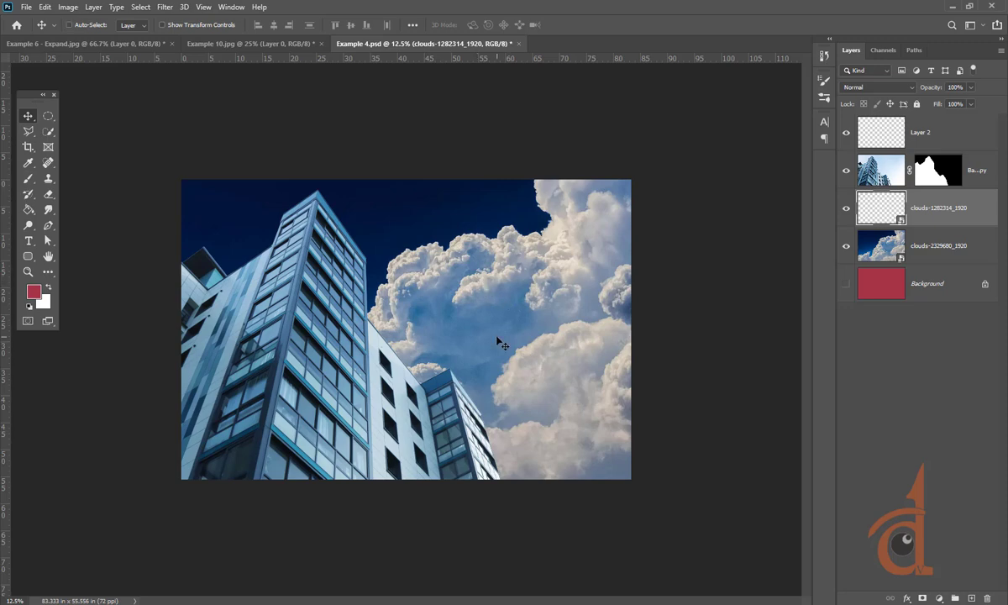
left_click_drag(501, 342, 441, 337)
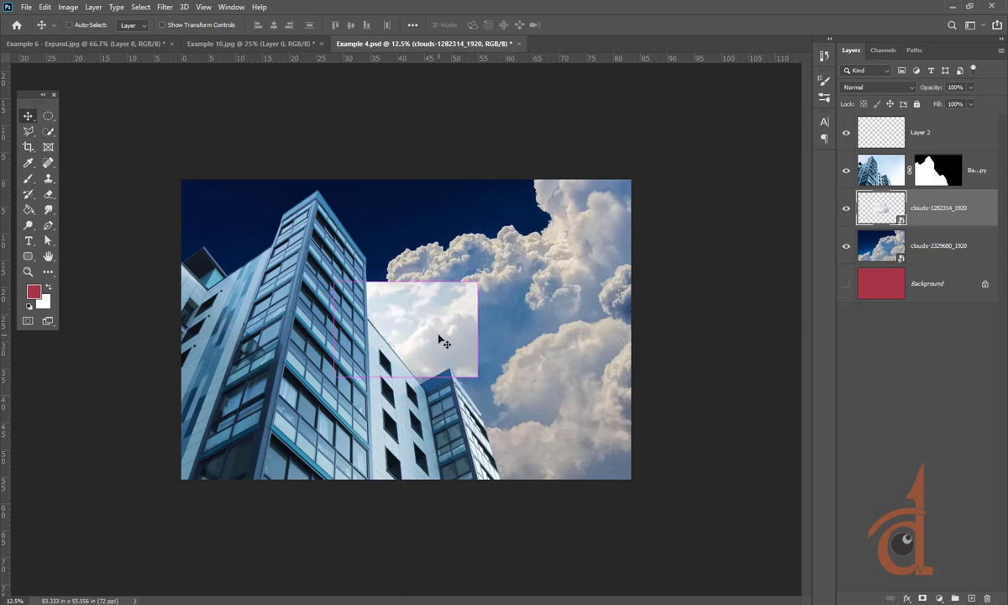
Scale the clouds-1282314_1920 layer to about 323.57% so it fills the canvas, and hide the clouds-2329680_1920 layer
key("ctrl+t")
left_click_drag(493, 271, 669, 215)
key("Return")
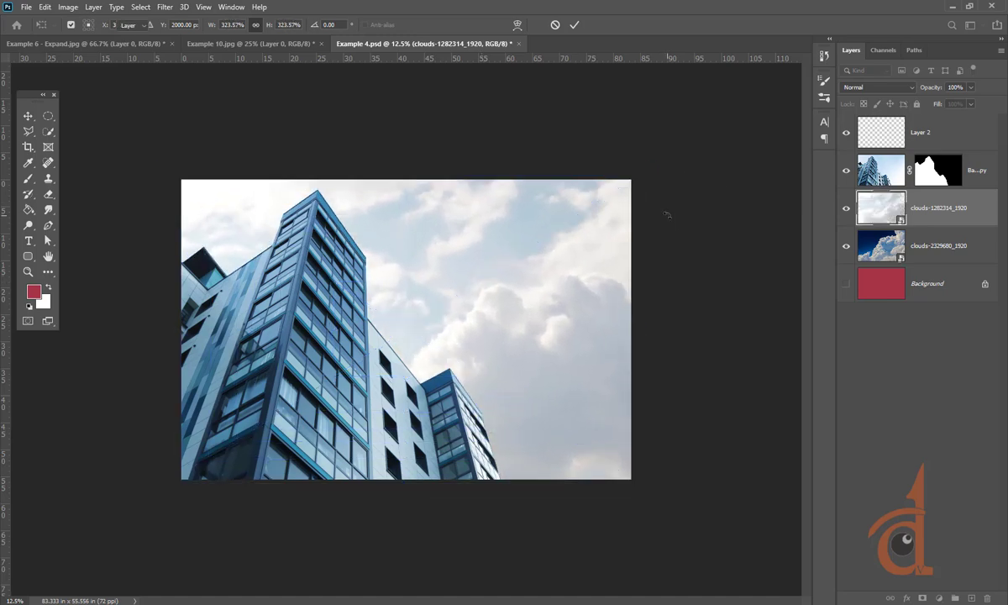
left_click(846, 246)
Disable and re-enable the building layer's mask twice to compare the original sky with the pale clouds
left_click(917, 171)
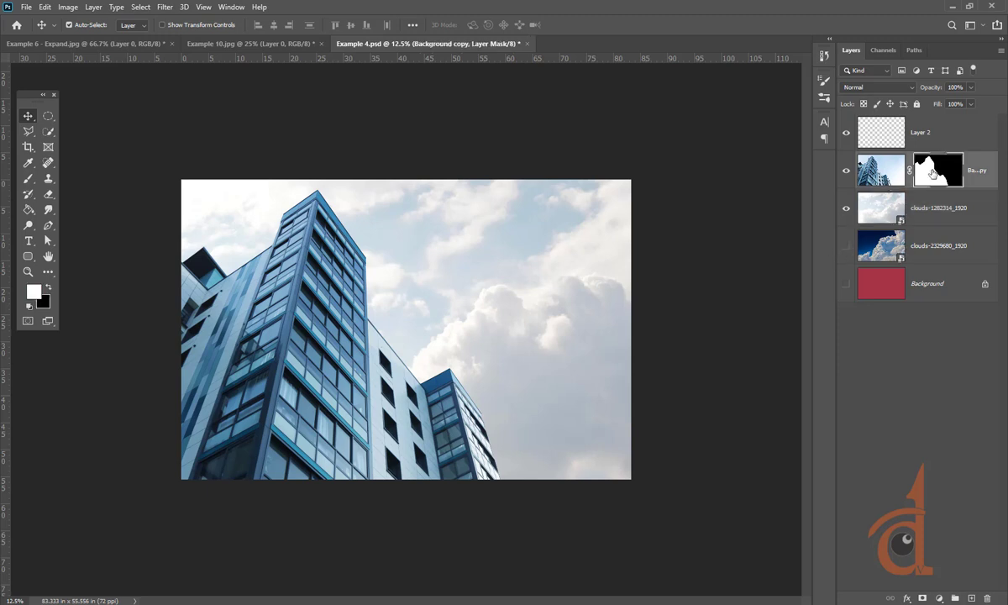
left_click(933, 172, "shift")
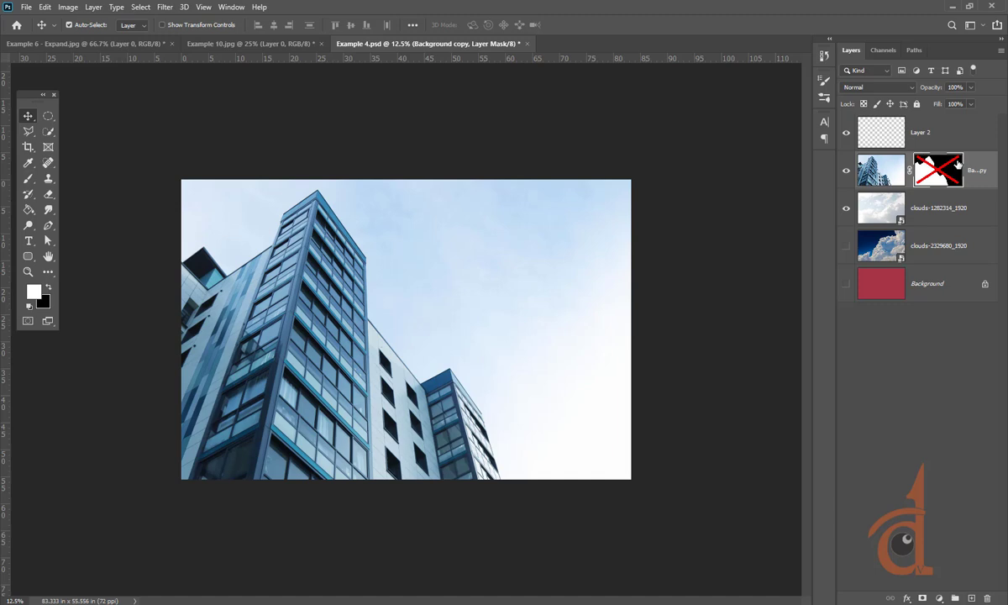
left_click(941, 172, "shift")
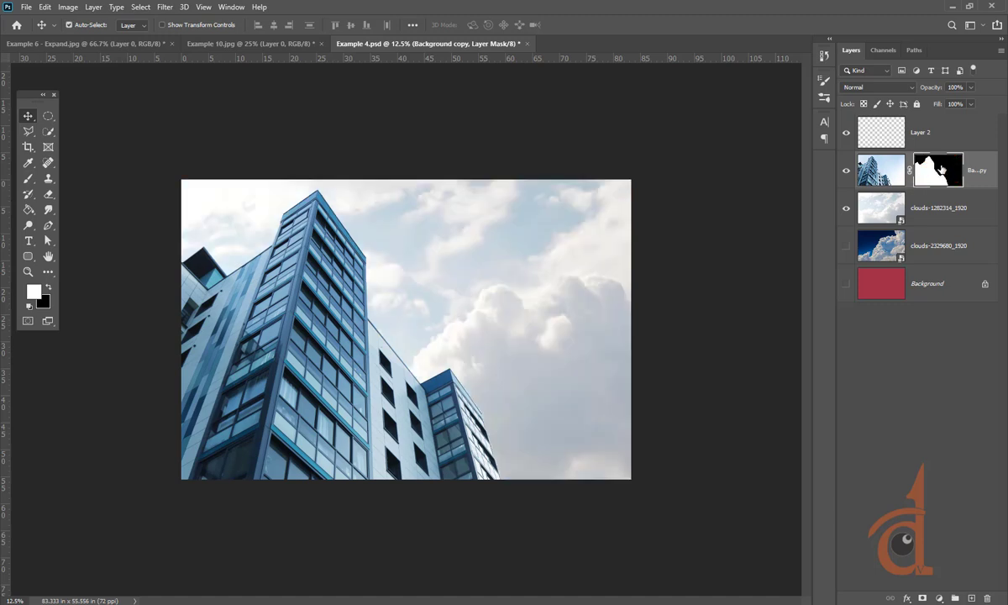
right_click(928, 167)
left_click(929, 173)
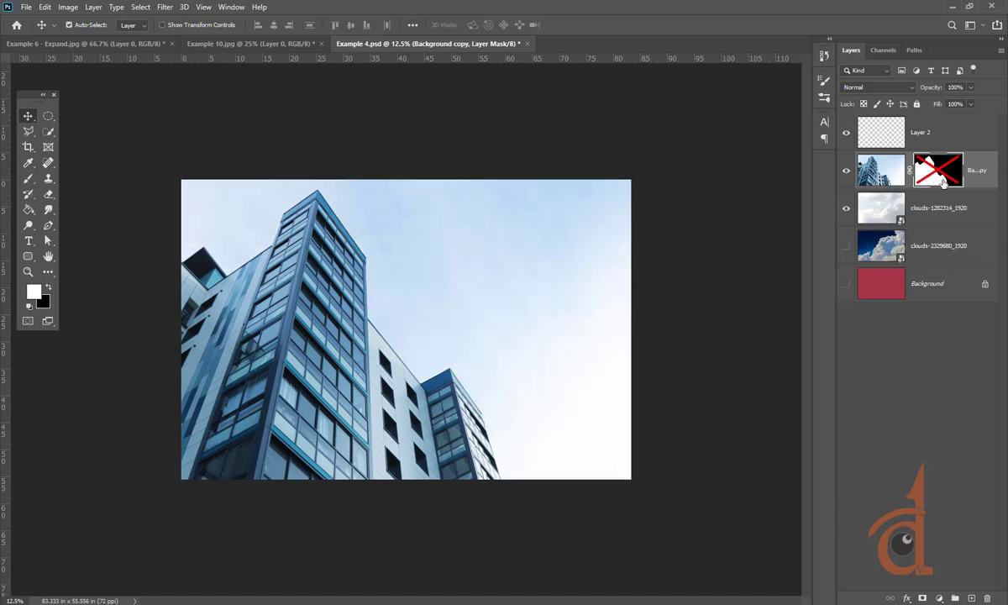
right_click(942, 177)
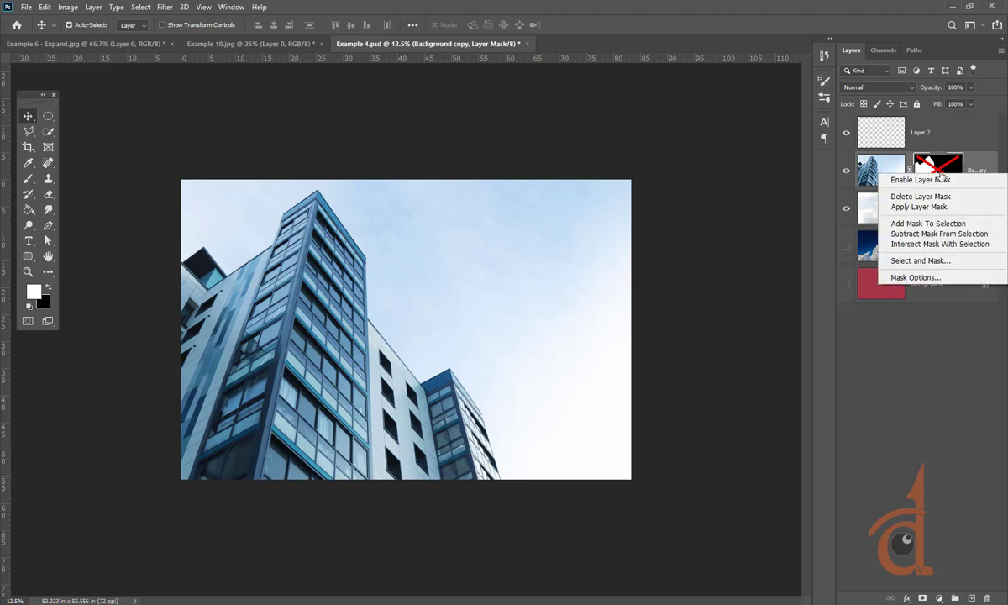
left_click(937, 179)
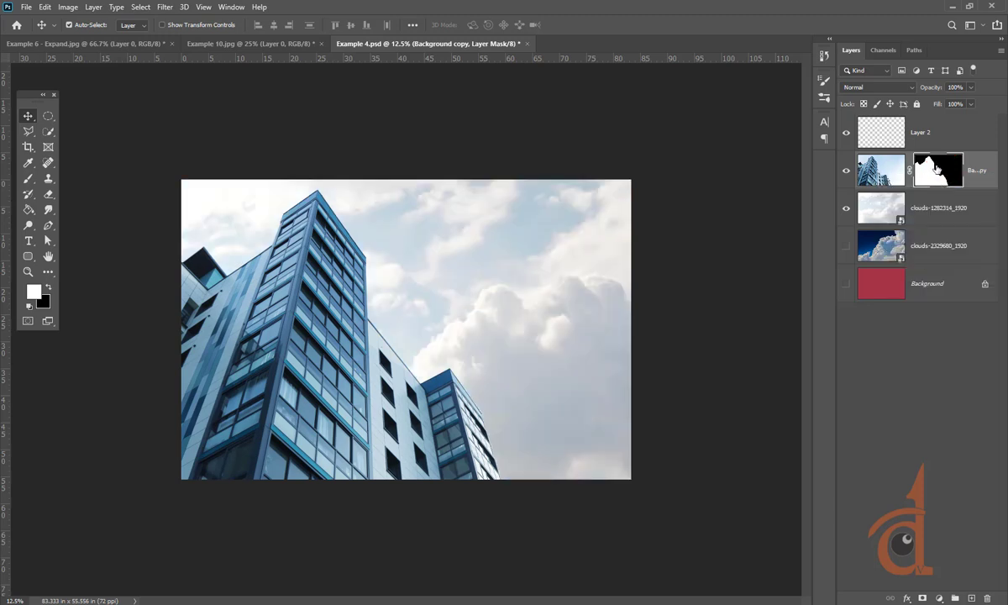
Hide and show the clouds-1282314_1920 layer twice to check the sky behind the building
left_click(846, 208)
left_click(846, 208)
left_click(846, 208)
left_click(846, 208)
Switch to Chrome and return from the Pixabay cloud photo page to the sky search results
left_click(210, 550)
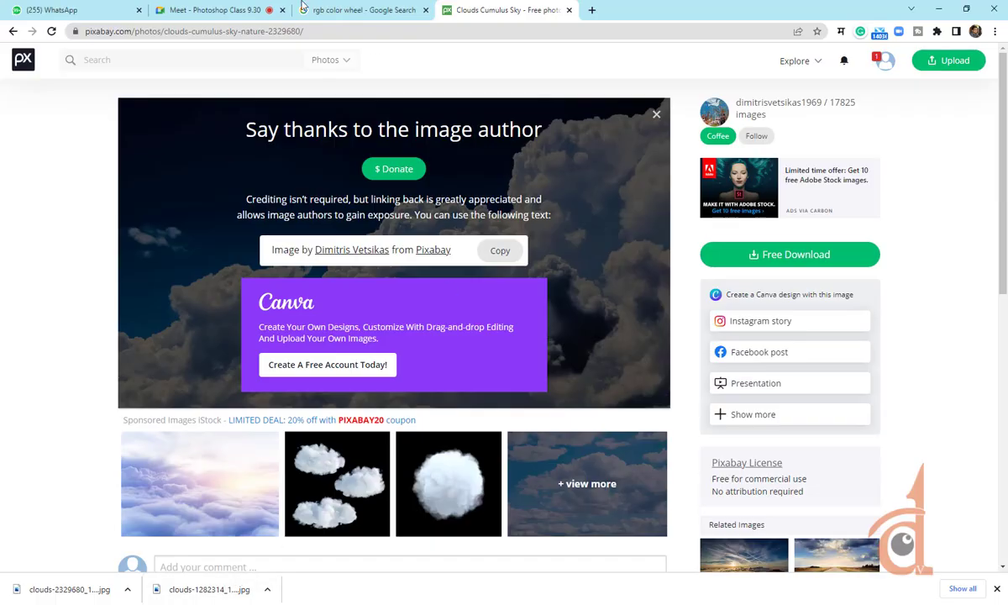
left_click(241, 9)
left_click(361, 9)
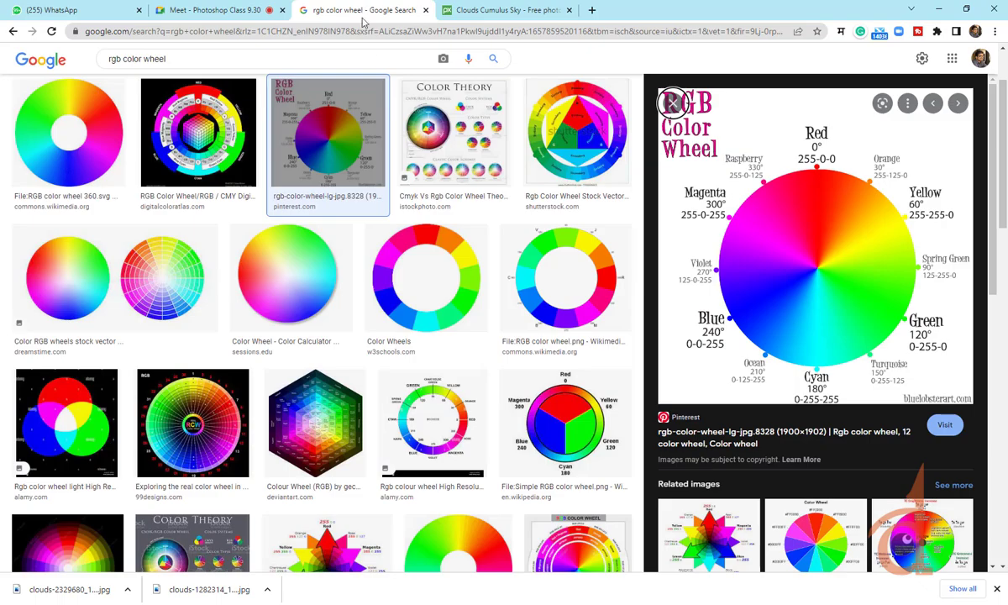
left_click(510, 9)
scroll(509, 345, "down", 5)
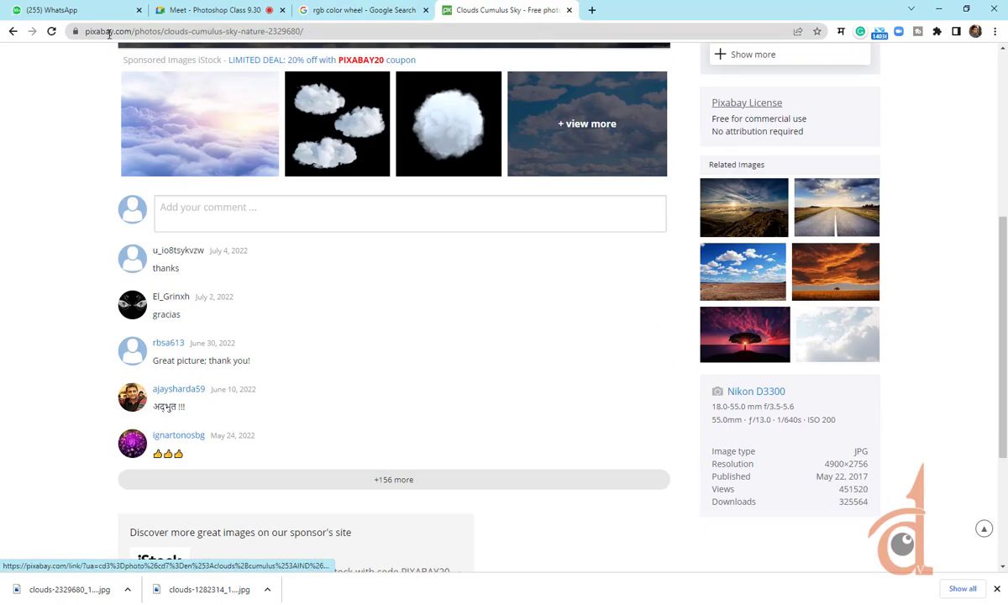
left_click(13, 33)
Open the blue sky clouds atmosphere photo and the grey clouds dark storm photo from the results in new tabs
scroll(463, 352, "down", 3)
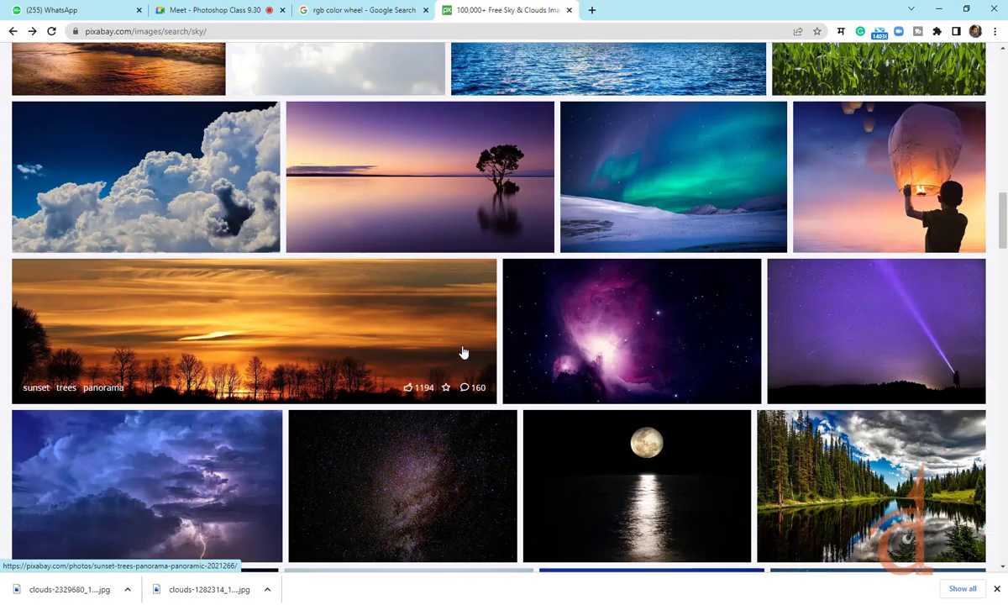
scroll(453, 352, "down", 3)
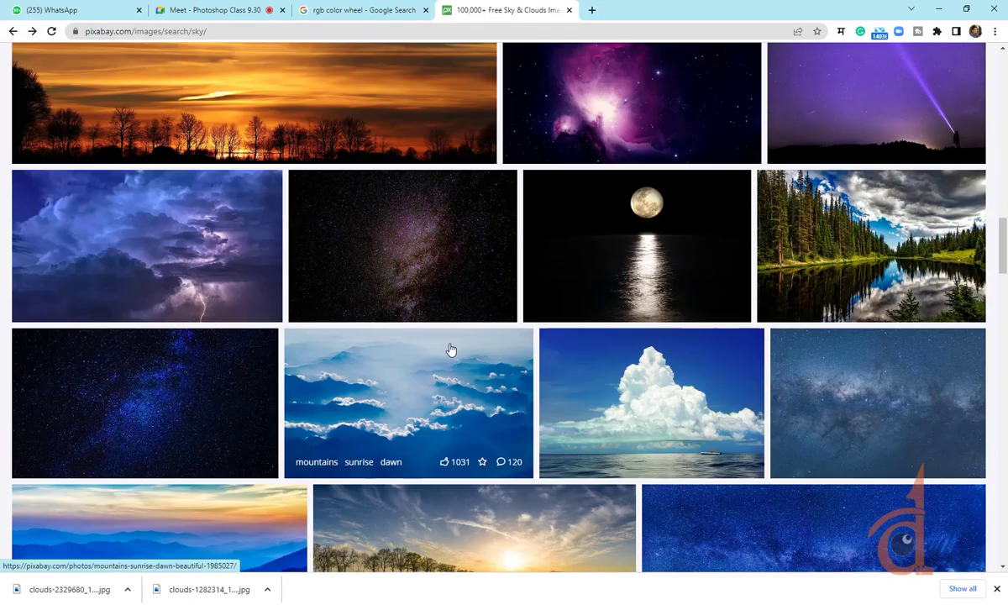
scroll(450, 350, "down", 3)
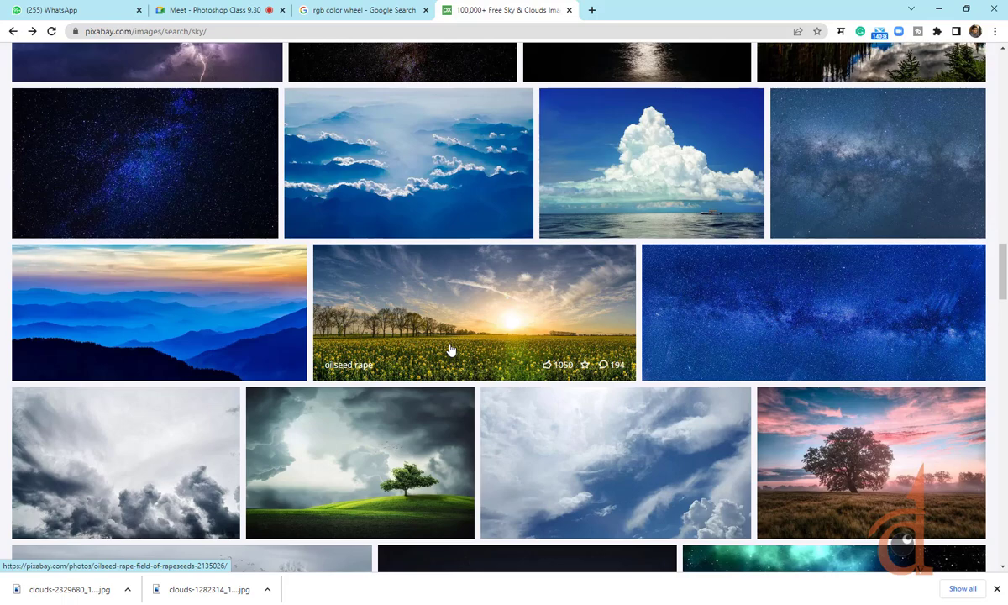
scroll(450, 350, "down", 2)
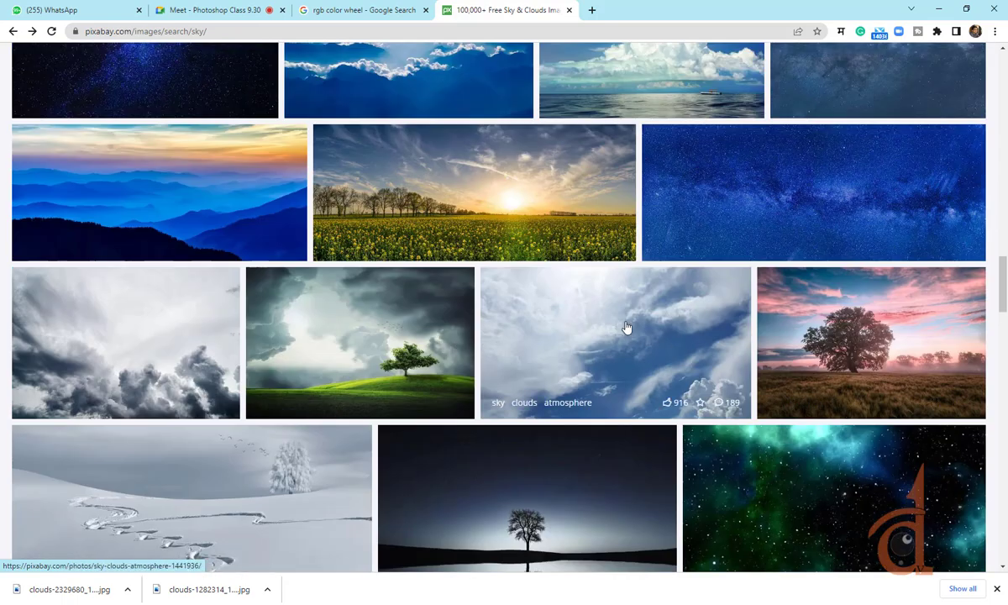
middle_click(626, 328)
middle_click(223, 341)
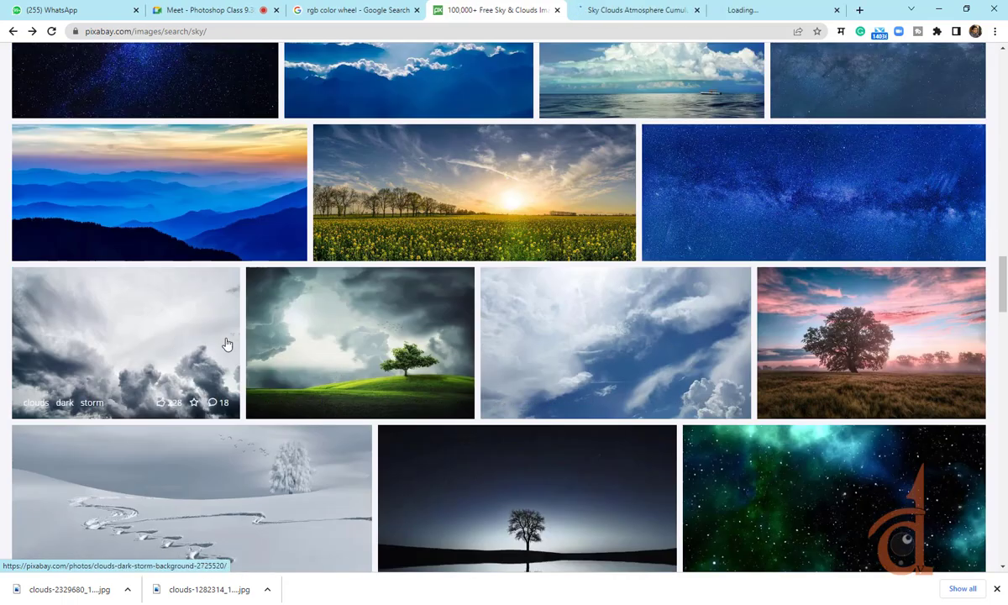
Browse further down the sky results and open the pink sunset sky clouds photo in a new tab
scroll(337, 341, "down", 4)
scroll(337, 341, "down", 4)
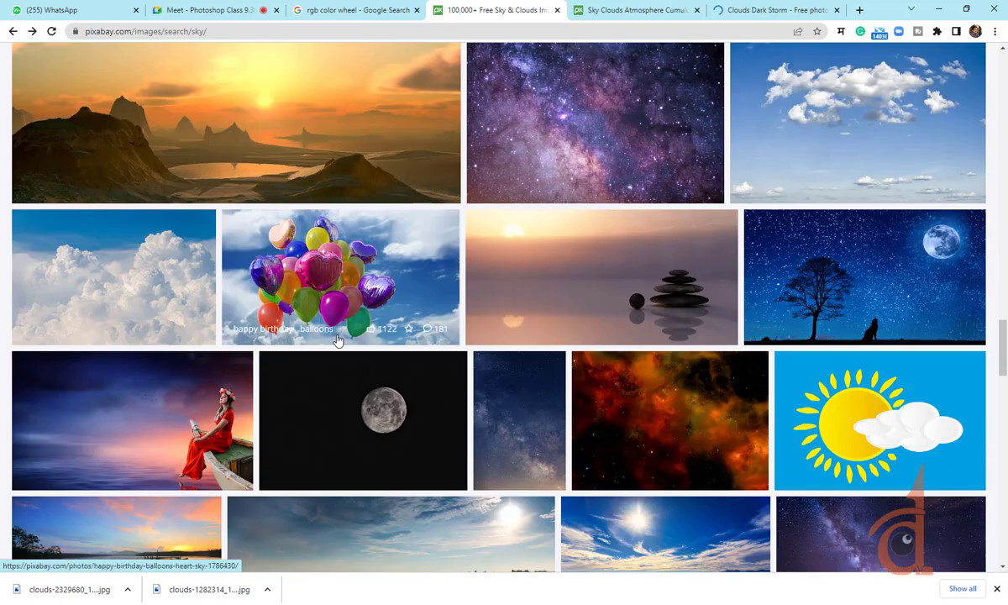
scroll(337, 340, "down", 3)
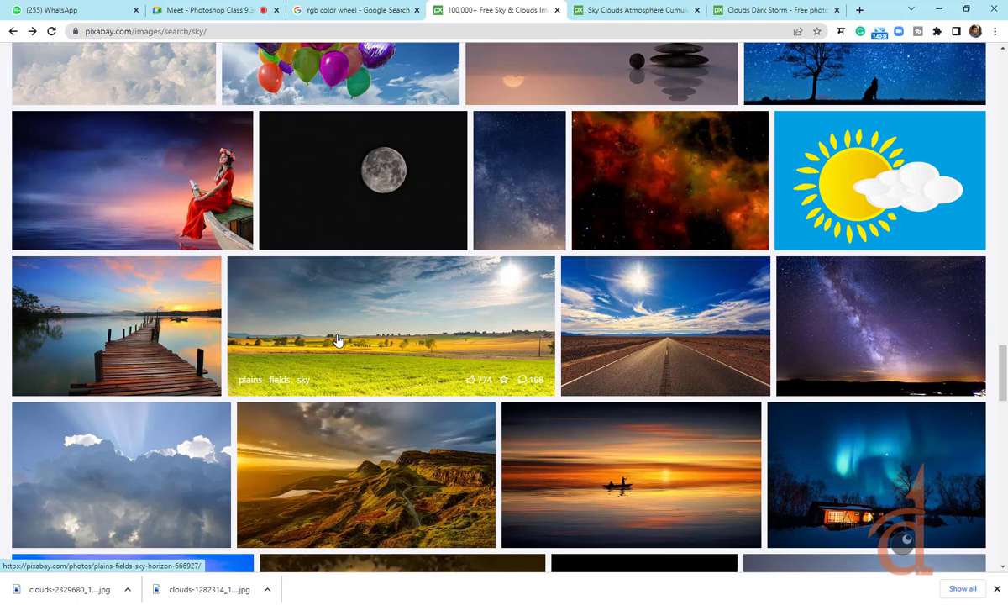
scroll(337, 340, "down", 4)
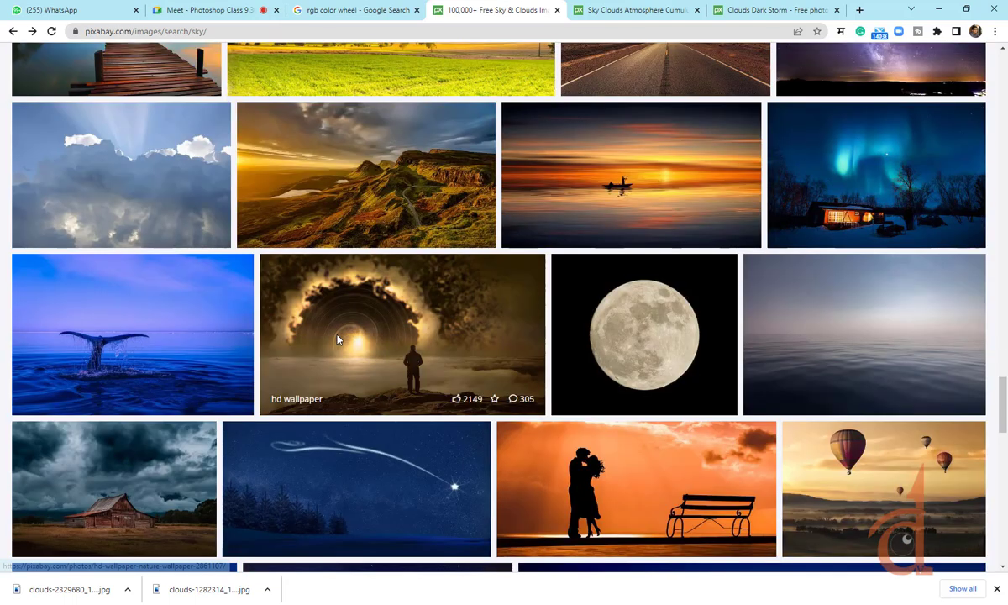
scroll(337, 340, "down", 4)
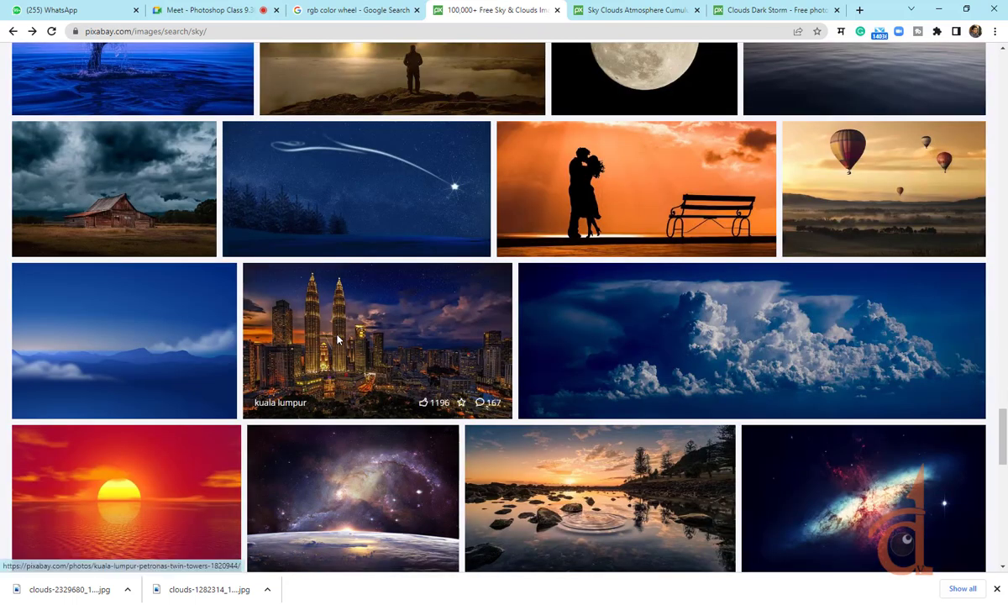
scroll(337, 340, "down", 5)
scroll(337, 341, "down", 5)
scroll(337, 341, "up", 4)
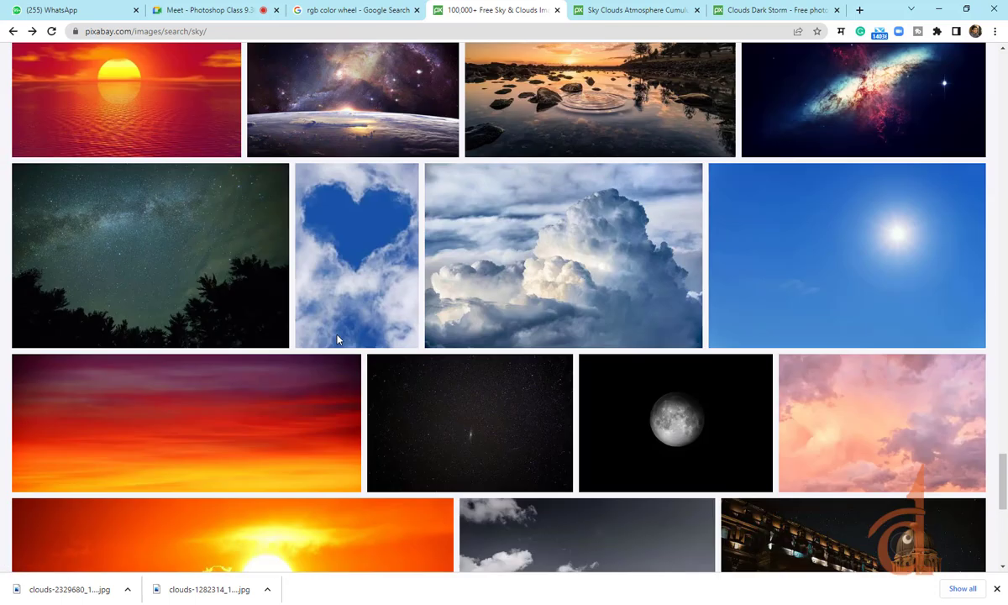
middle_click(876, 403)
Download the sunset sky clouds photo as a 1920×1276 JPG
left_click(777, 11)
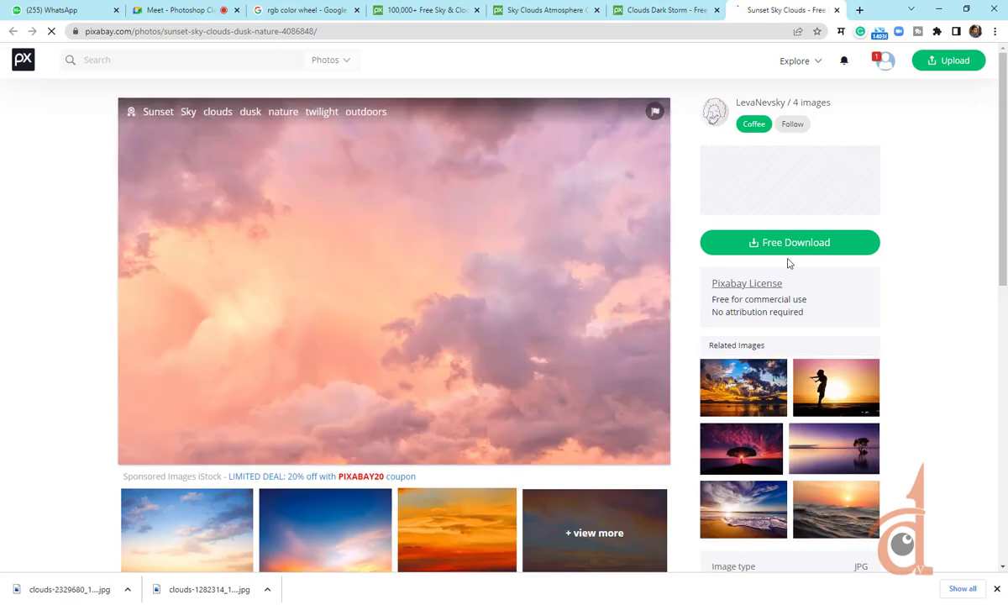
left_click(789, 244)
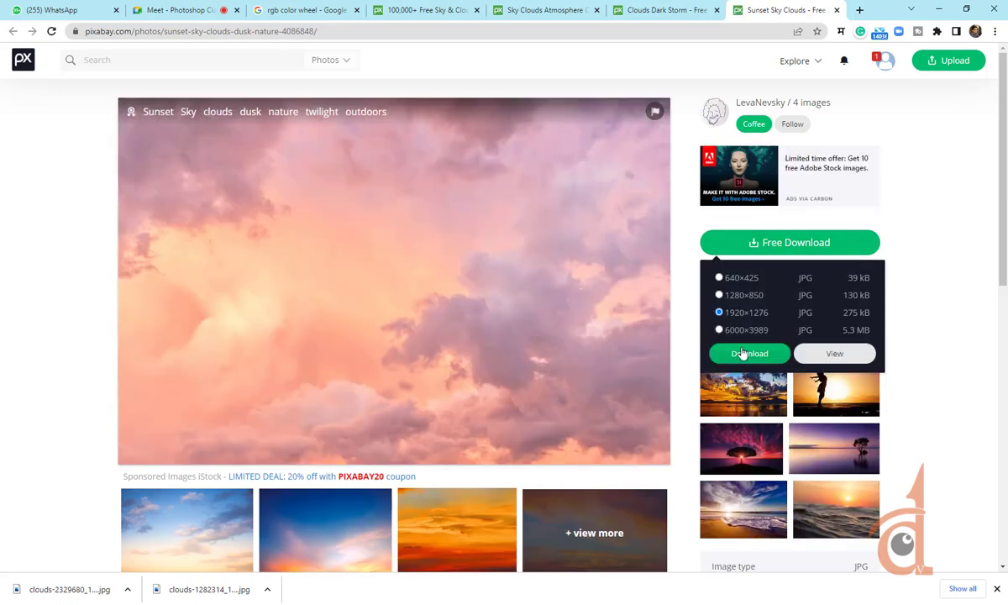
left_click(744, 354)
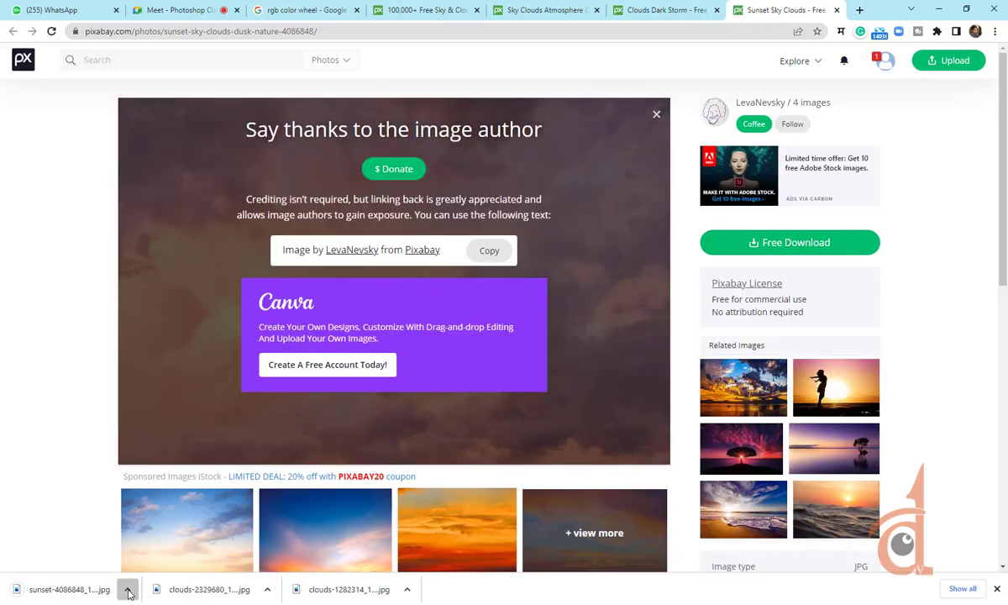
Show the downloaded sunset-4086848_1920 file in its folder and place it in Photoshop's Example 4 above the building layer, covering the canvas
left_click(127, 588)
left_click(162, 549)
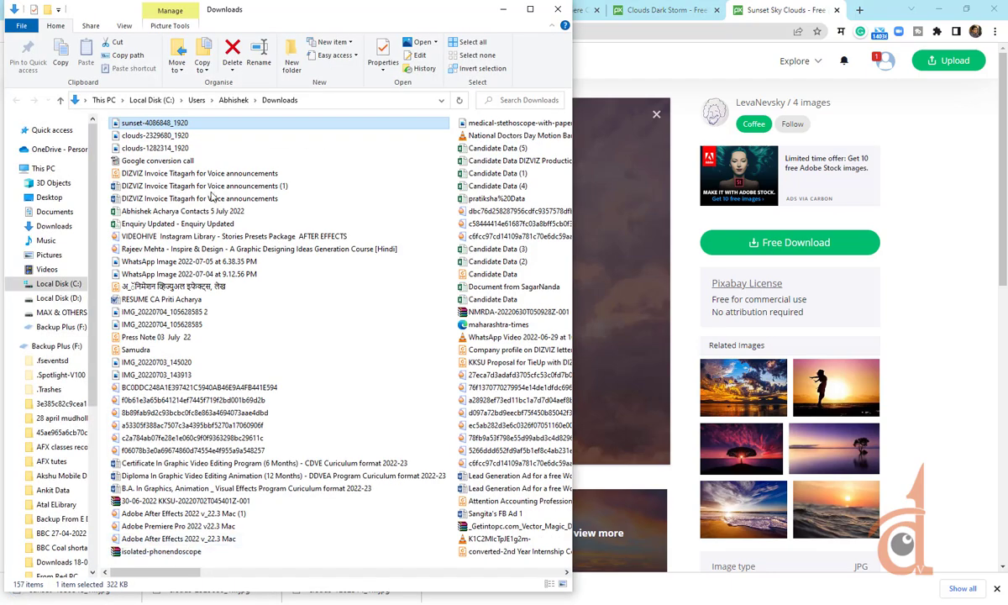
left_click_drag(173, 123, 633, 177)
key("Return")
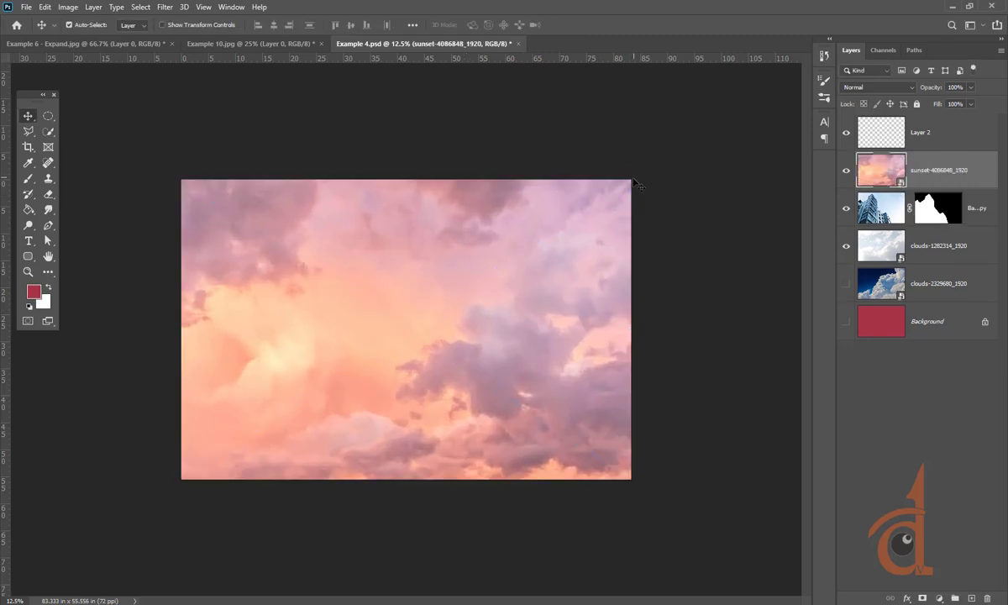
Hide the building and pale clouds layers, and flip the sunset layer horizontally with Free Transform
left_click(846, 209)
left_click(846, 246)
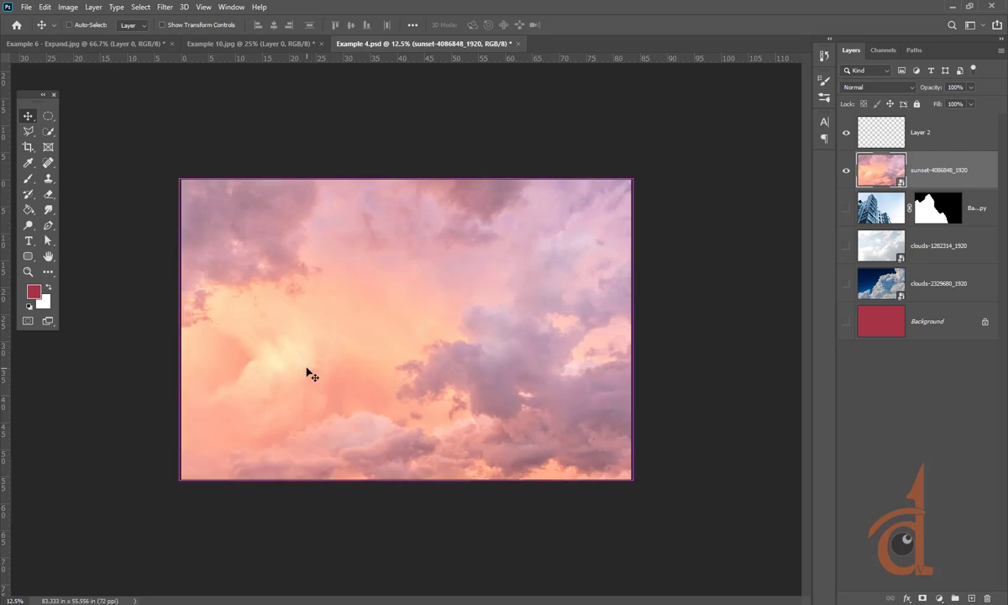
key("ctrl+t")
right_click(461, 262)
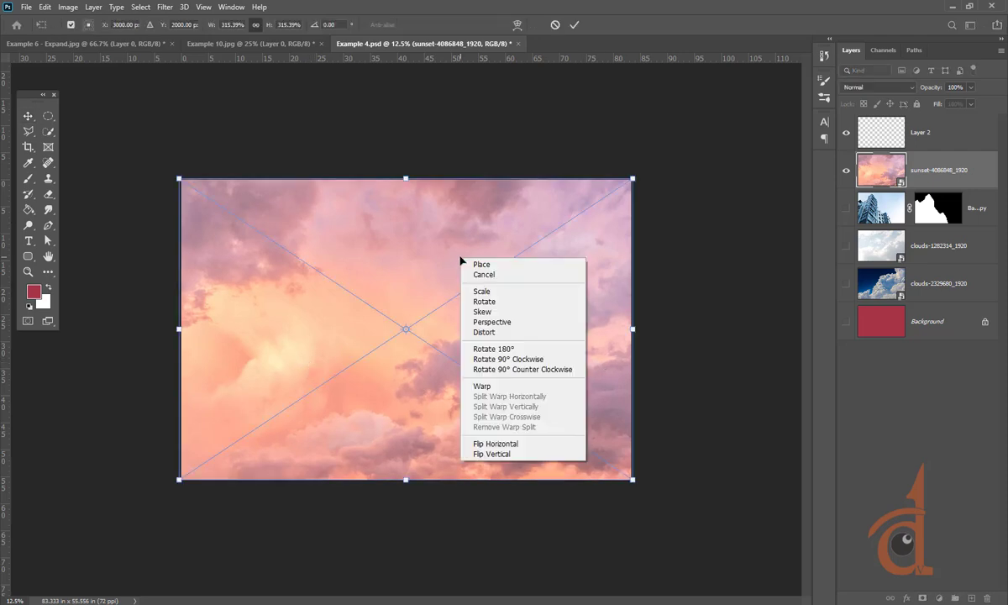
left_click(382, 245)
left_click(45, 8)
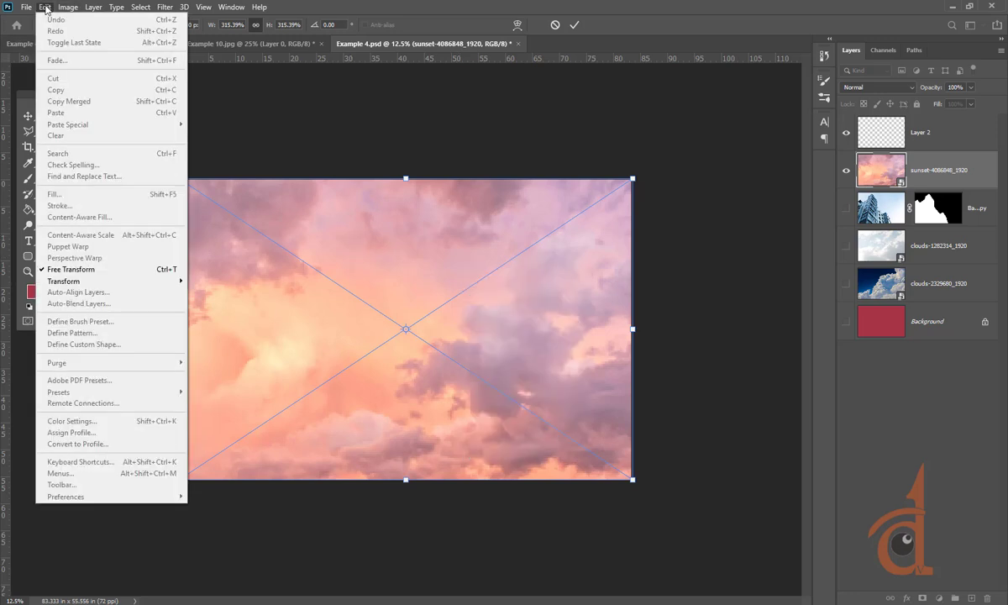
mouse_move(63, 281)
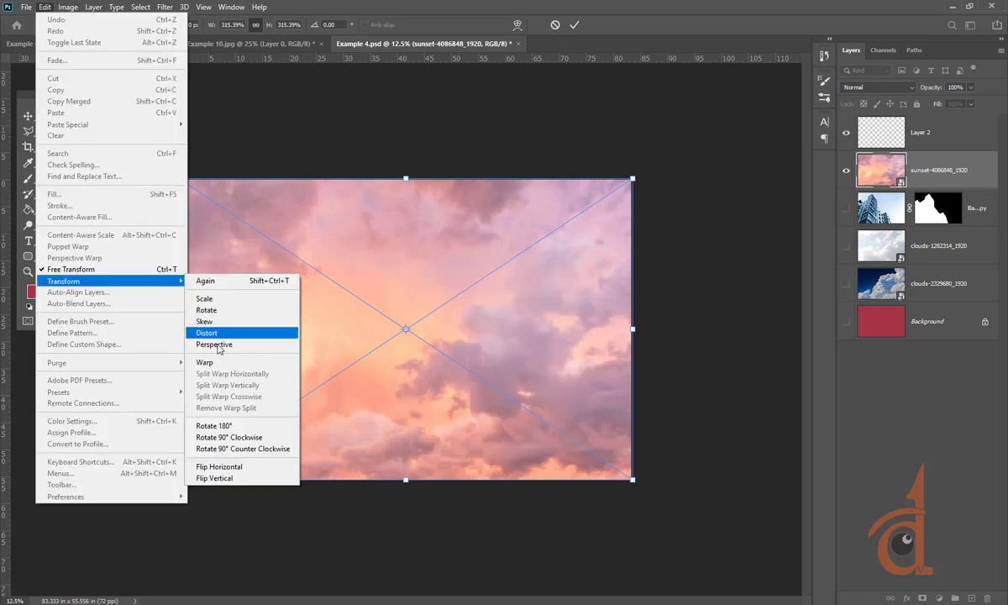
left_click(220, 468)
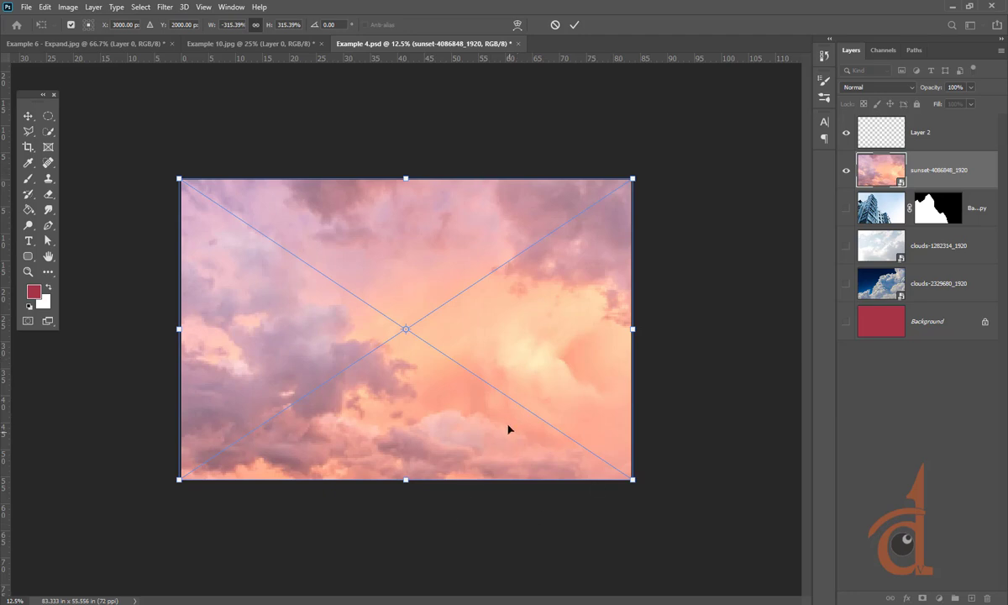
Try a vertical flip on the sunset layer and flip it back
left_click(50, 8)
mouse_move(68, 281)
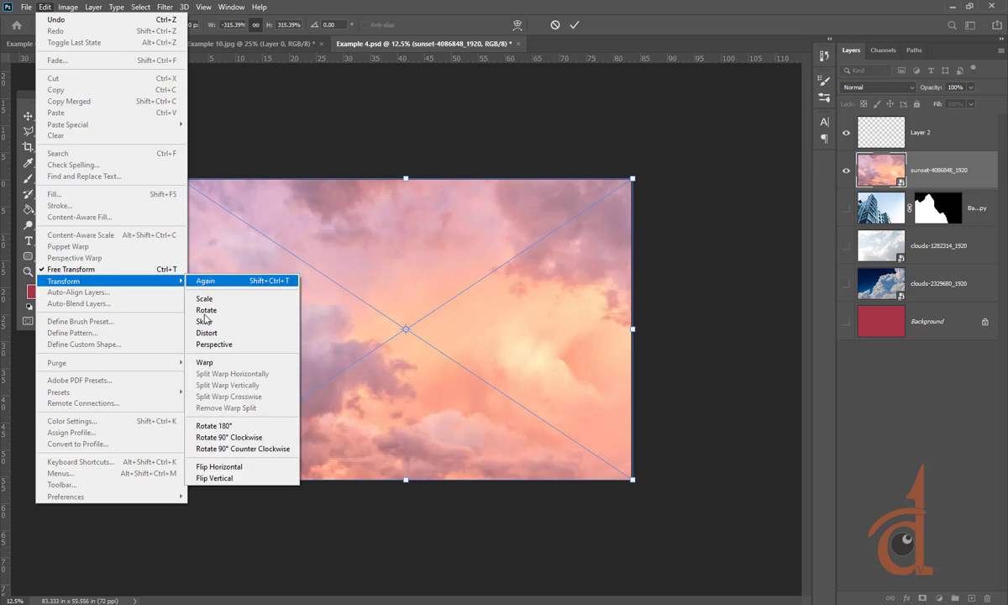
left_click(216, 478)
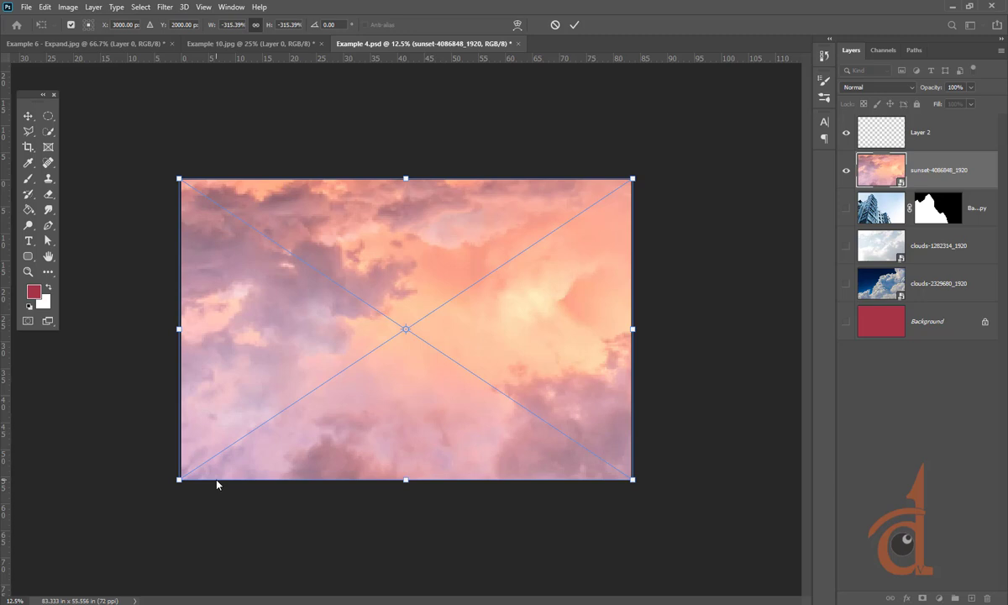
left_click(62, 8)
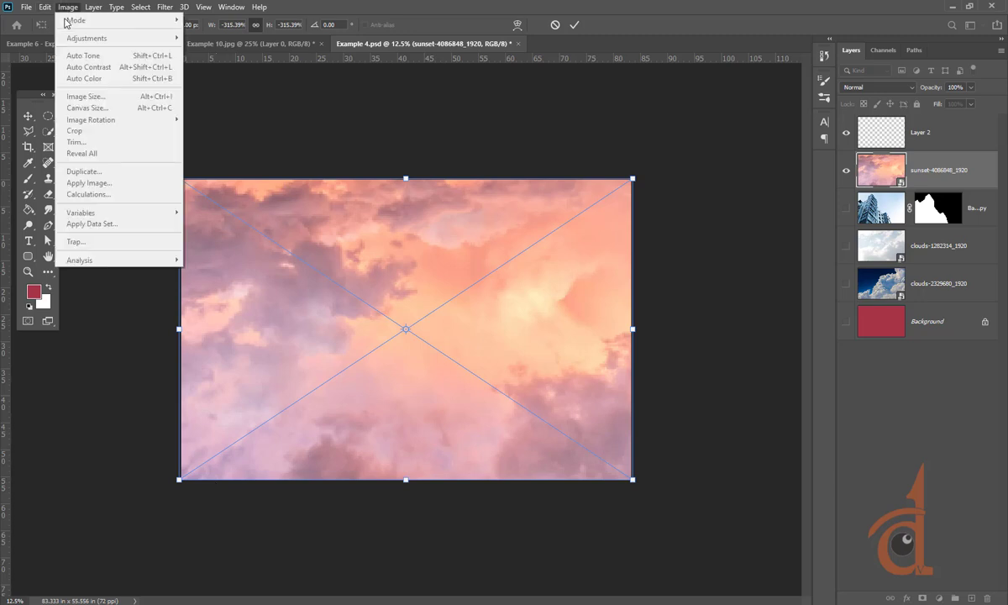
mouse_move(45, 6)
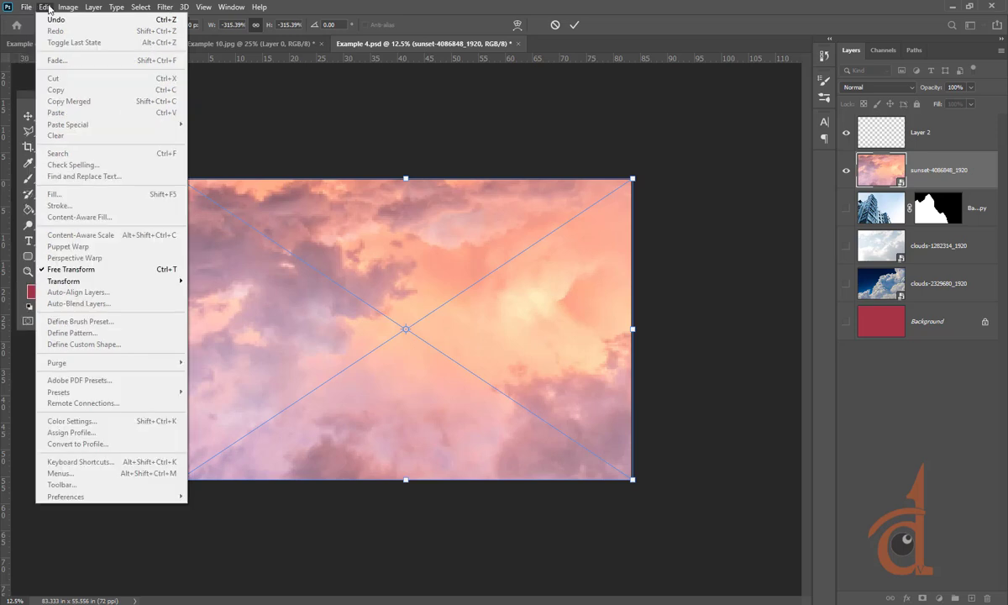
mouse_move(73, 289)
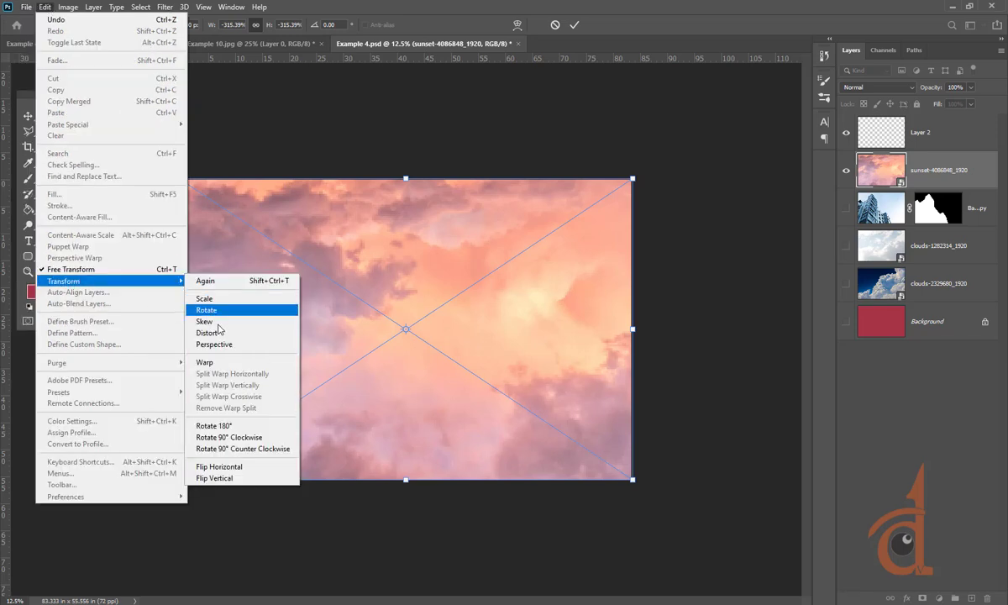
left_click(220, 479)
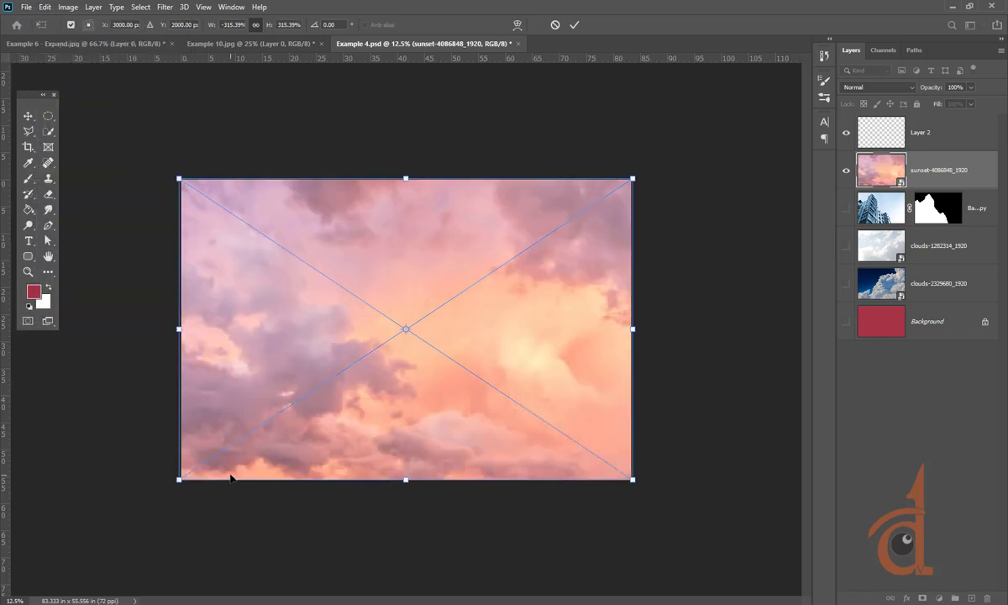
Apply the sunset layer's transform, move the layer below the masked building layer, and show the building again
key("Return")
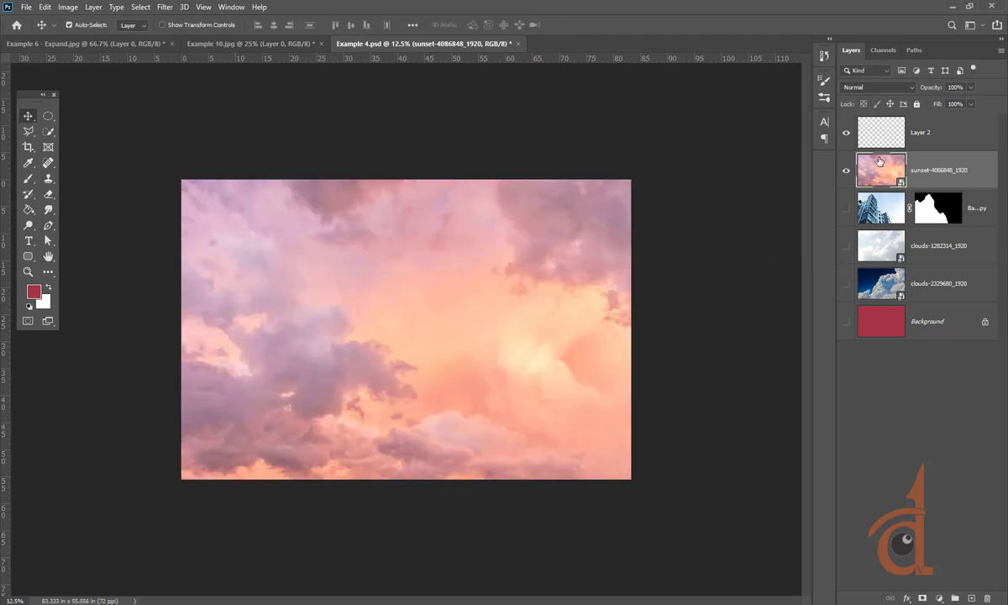
left_click_drag(887, 196, 841, 222)
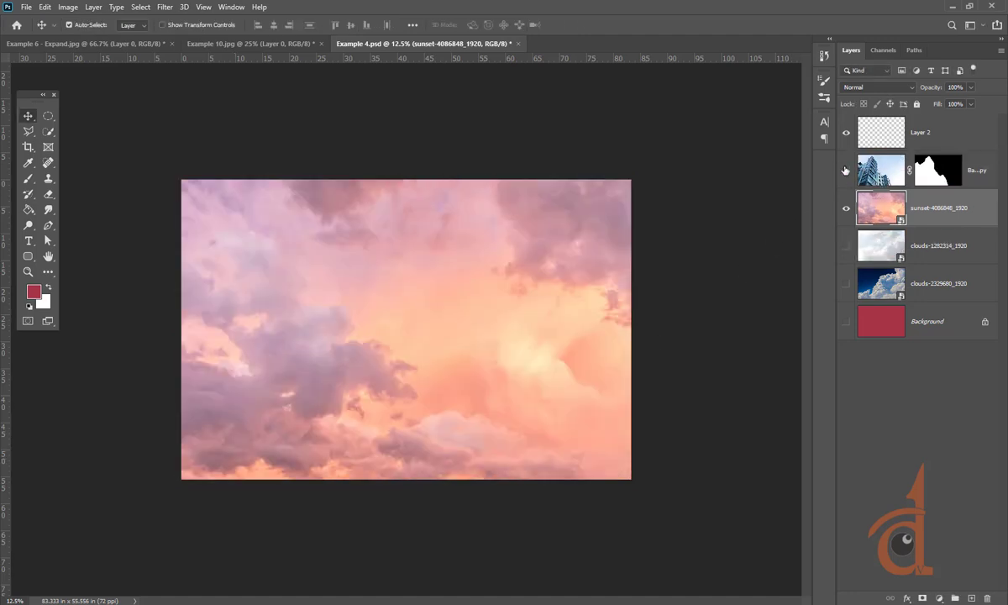
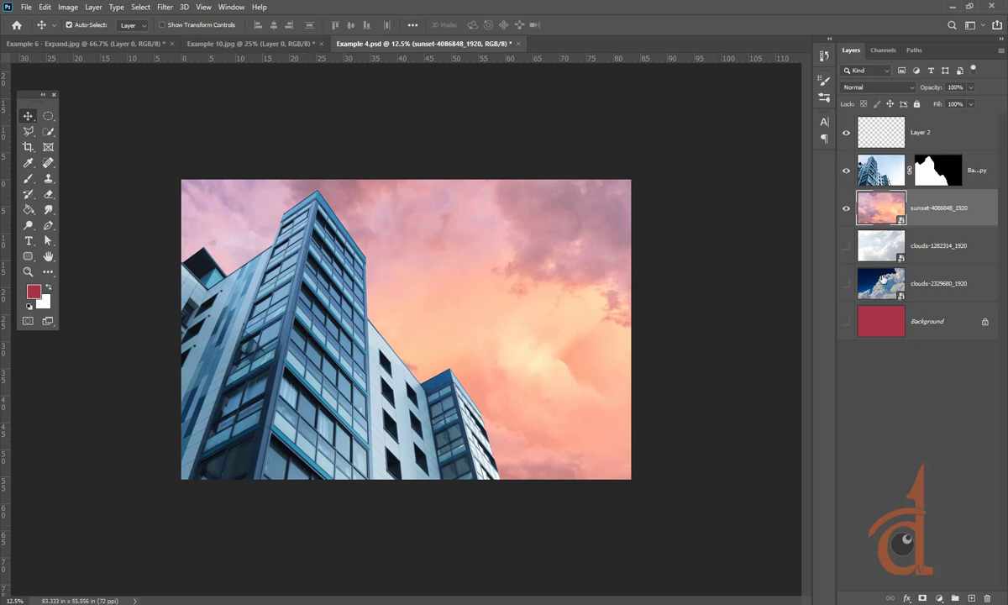
Add a Curves adjustment layer above the building layer and clip it to the building
left_click(880, 170)
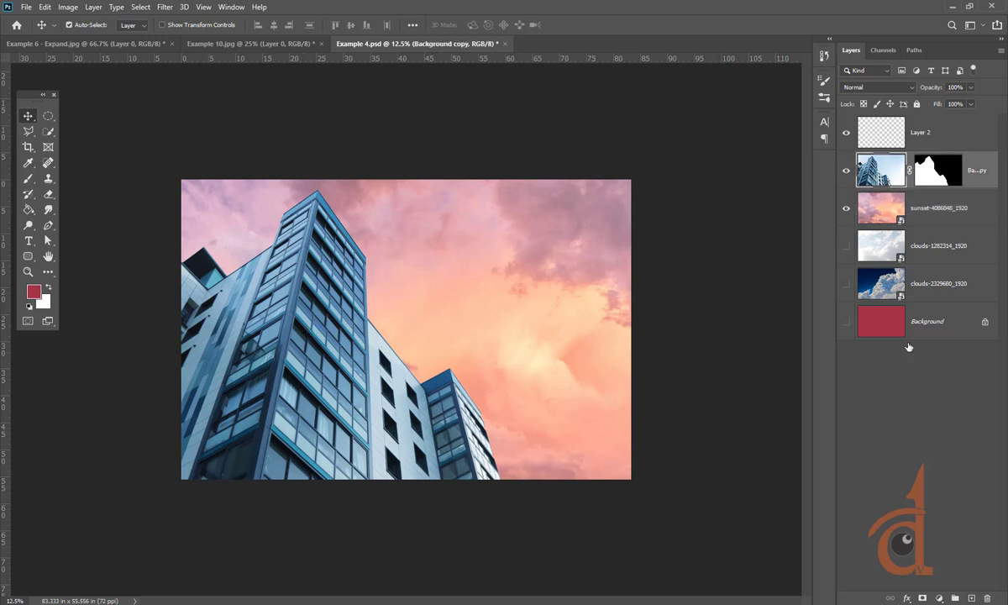
left_click(939, 597)
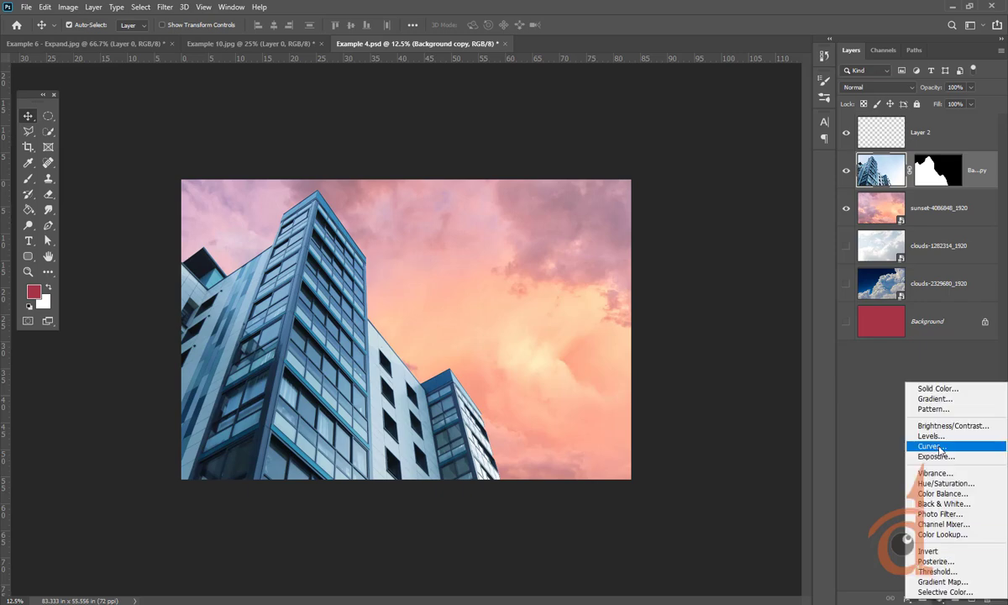
left_click(945, 446)
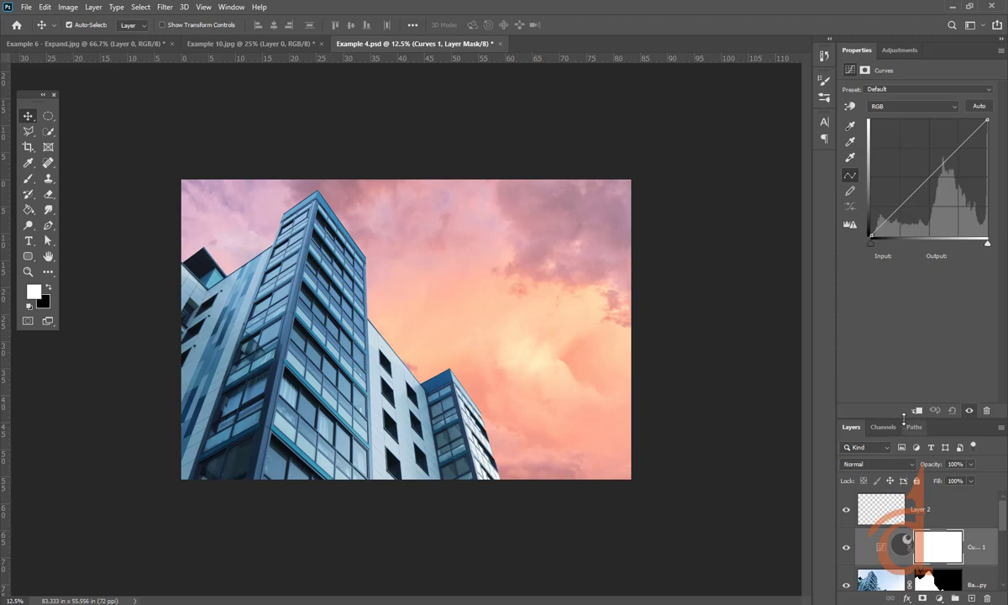
left_click_drag(903, 417, 896, 293)
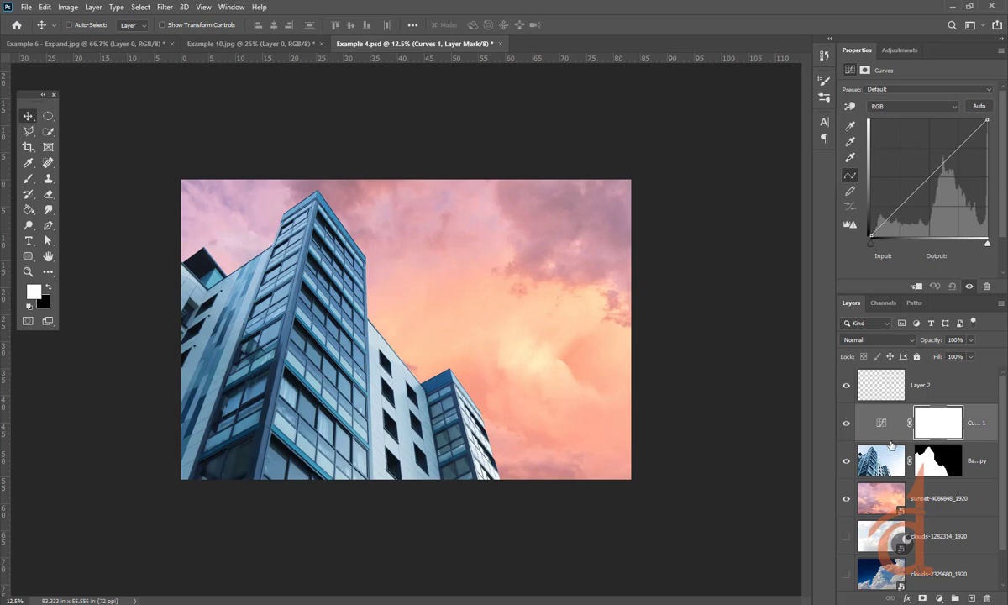
key("ctrl")
left_click(894, 440, "alt")
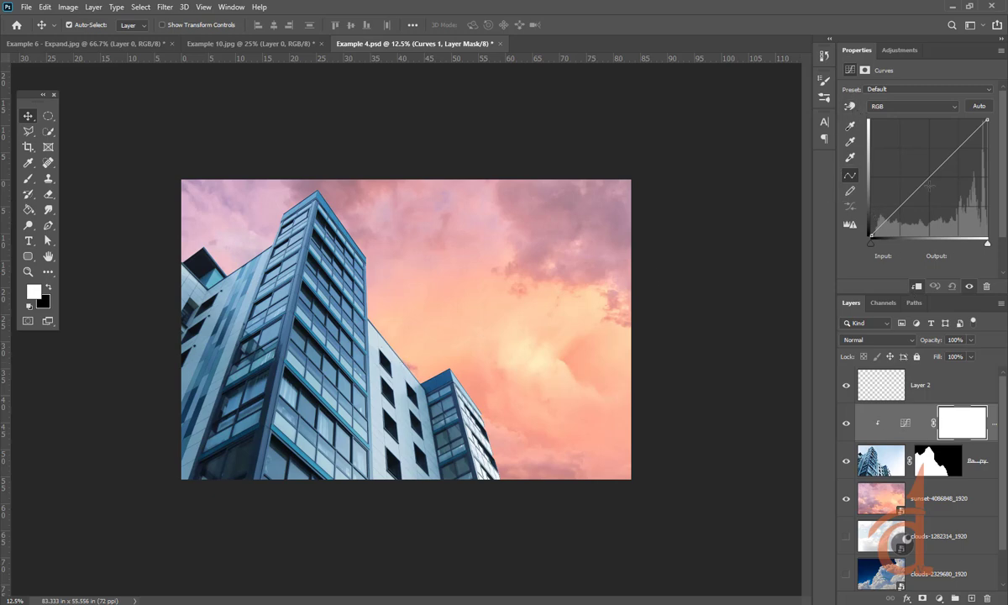
Raise the Red curve to input 85, output 145, and lower the Blue curve to input 113, output 98
left_click(894, 105)
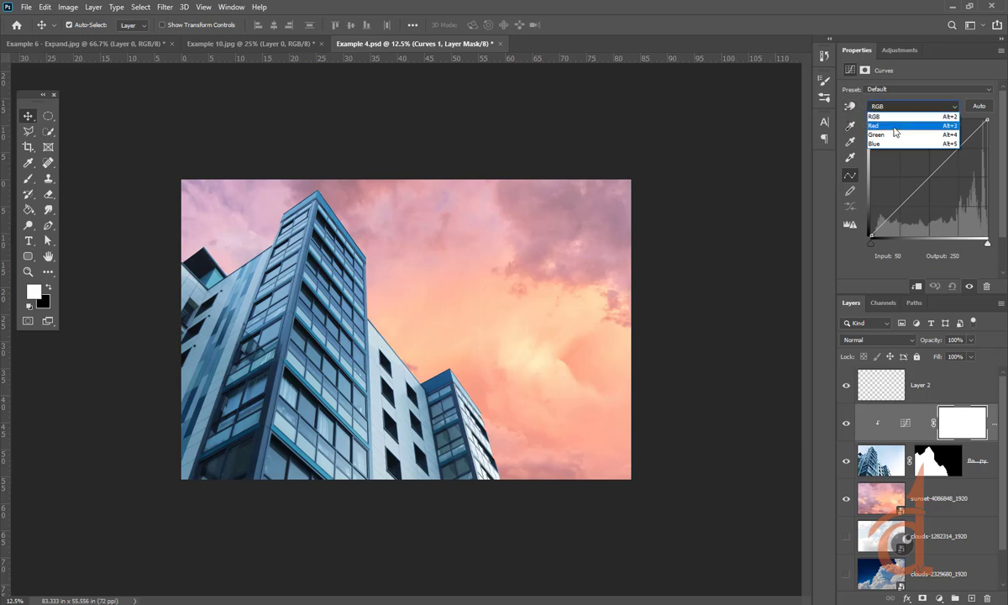
left_click(892, 129)
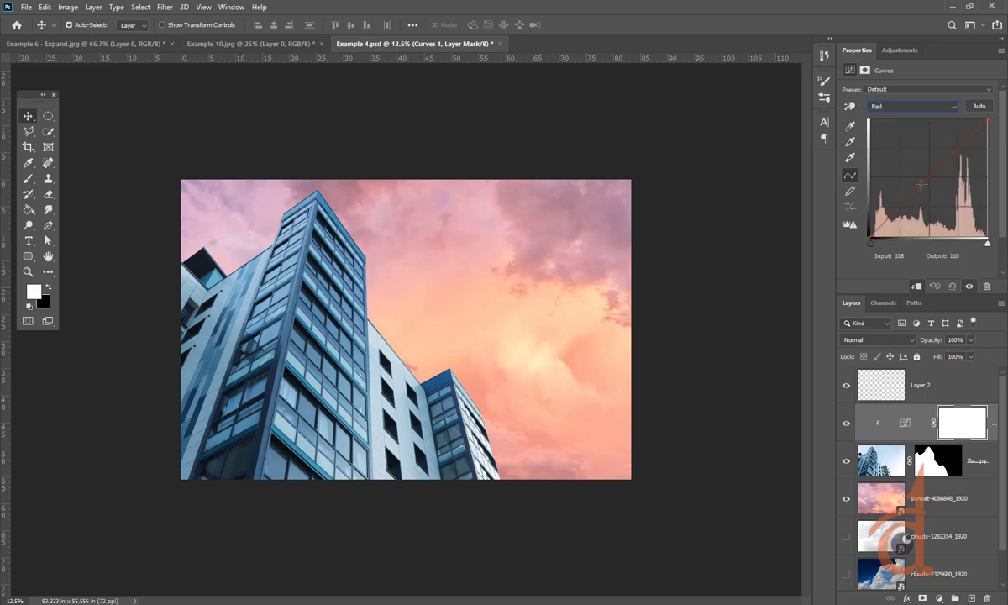
left_click_drag(921, 184, 913, 172)
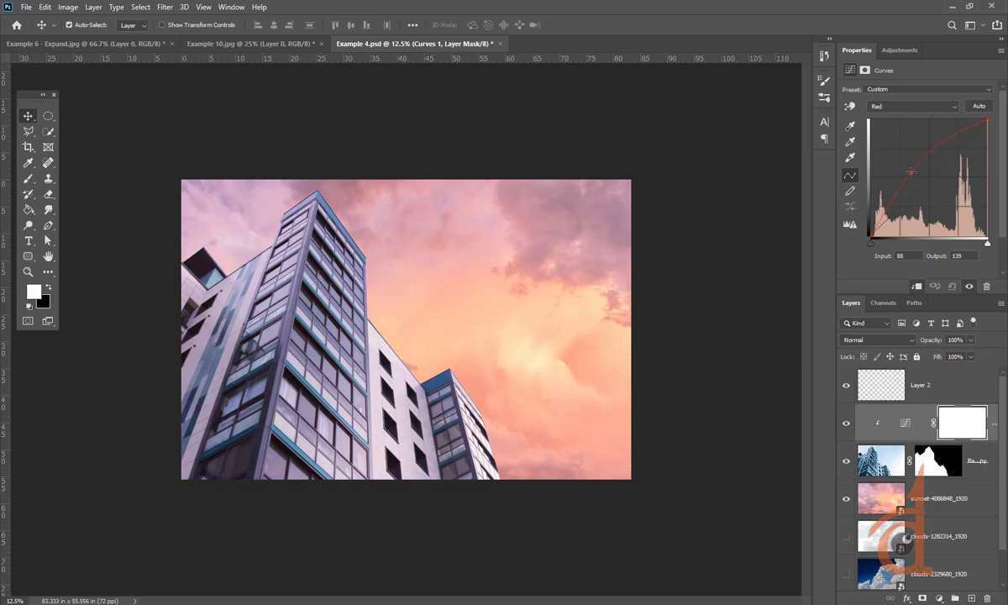
left_click(895, 106)
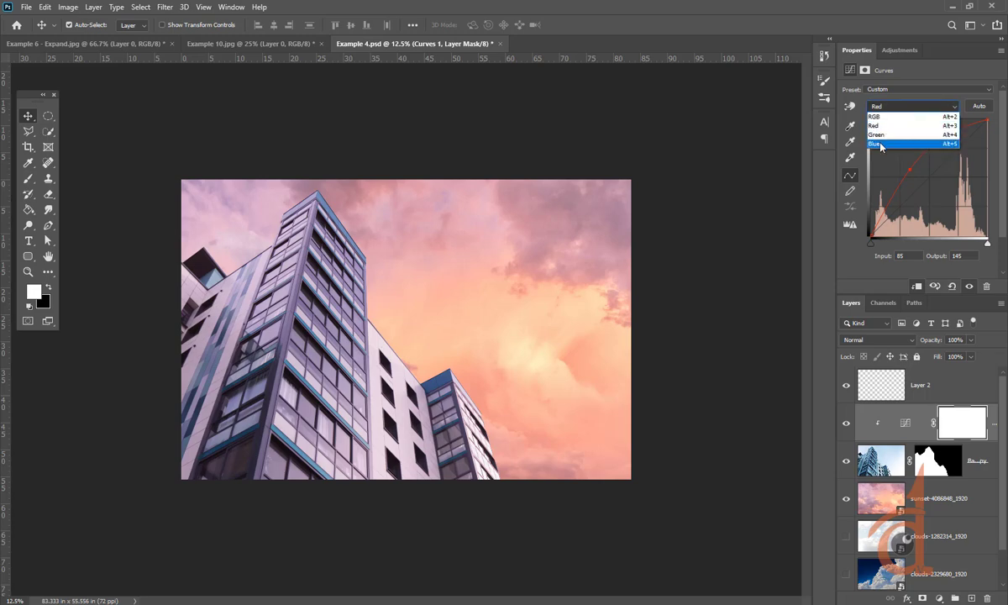
left_click(878, 144)
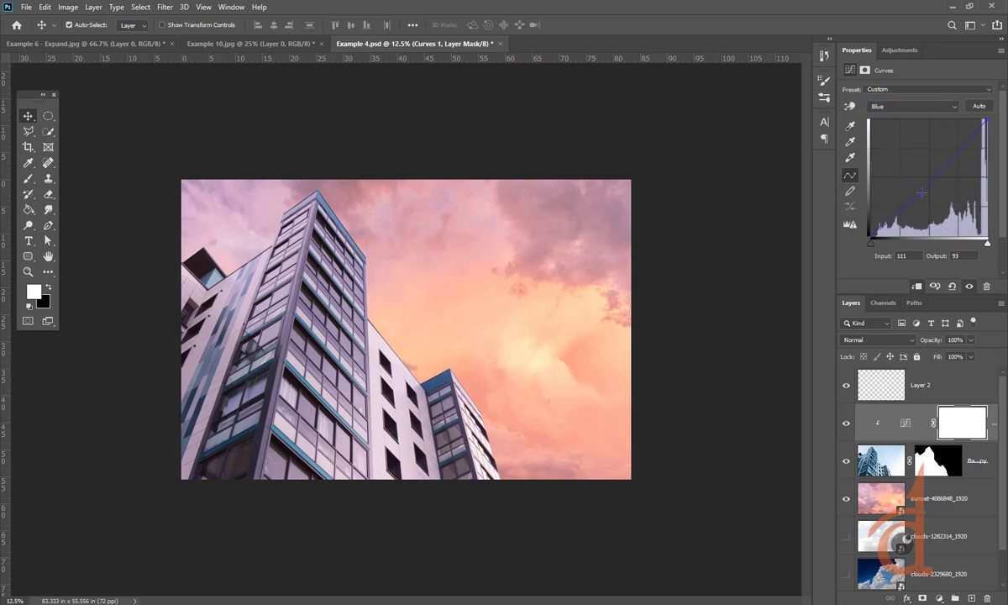
Lower the Green curve to input 127, output 109, and compare the building with the Curves layer off and on
left_click(901, 107)
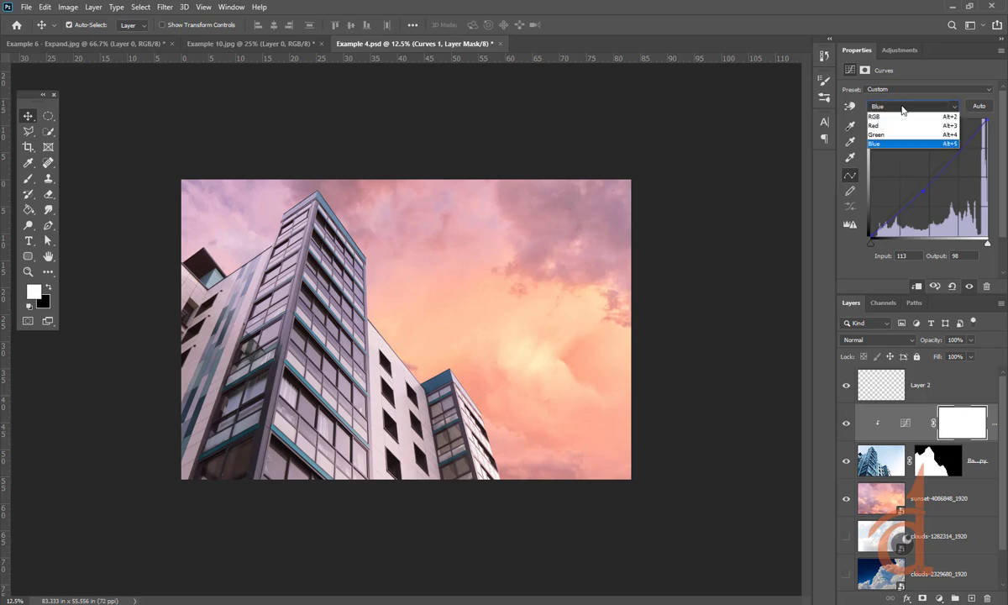
left_click(894, 136)
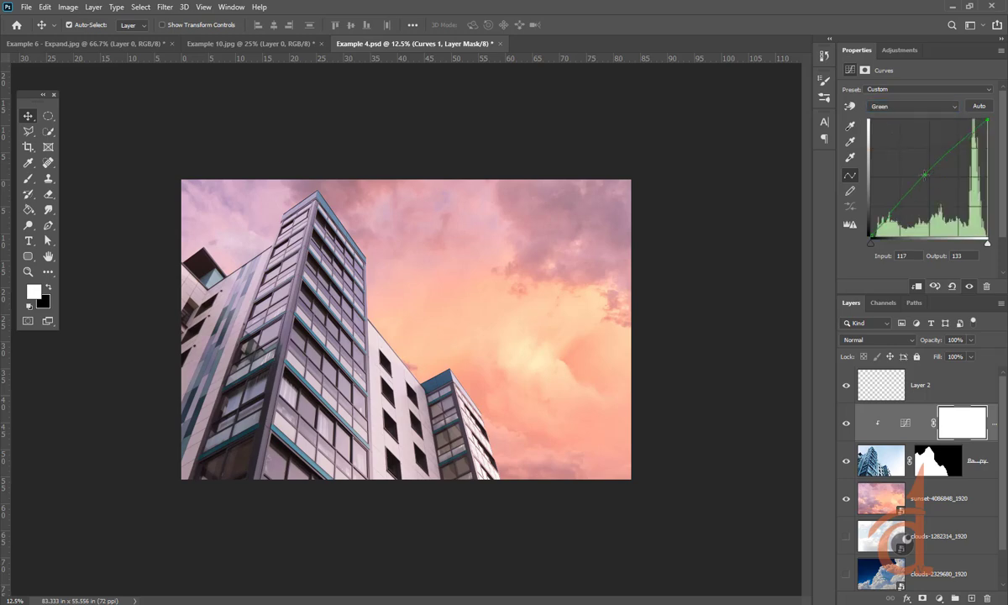
mouse_move(925, 180)
left_mouse_down()
mouse_move(925, 172)
mouse_move(928, 186)
left_mouse_up()
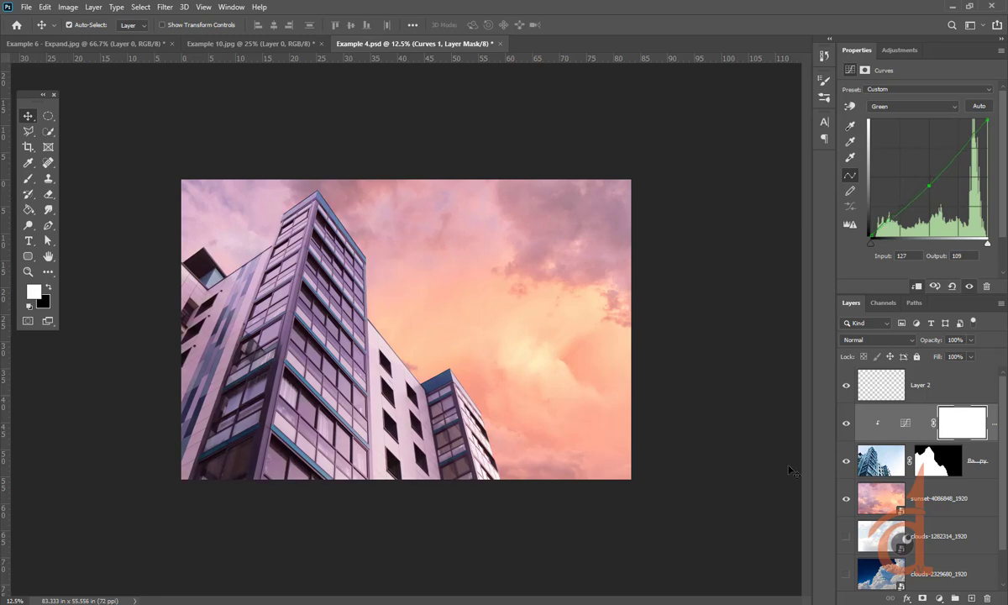
left_click(846, 423)
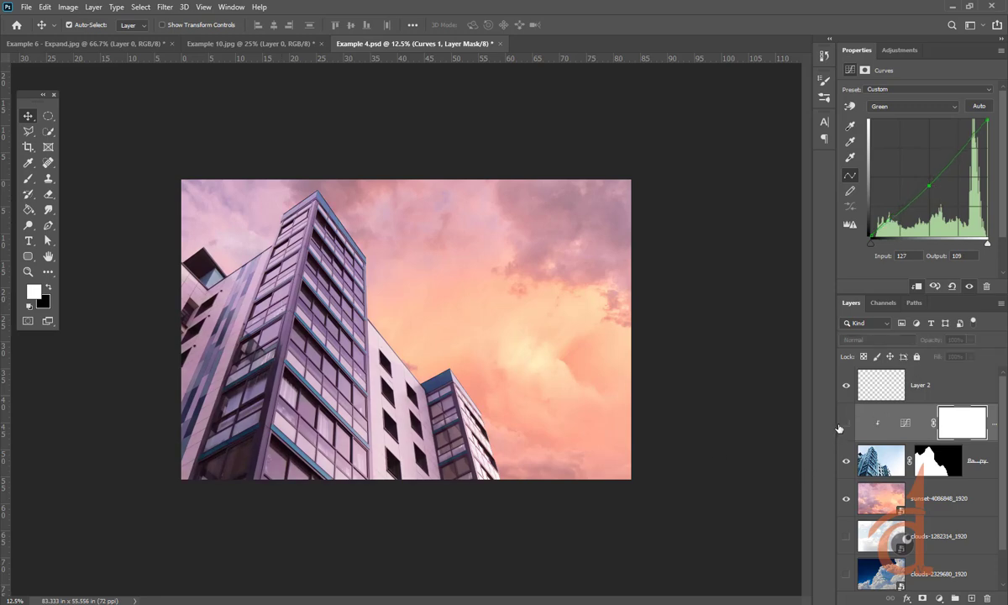
left_click(841, 426)
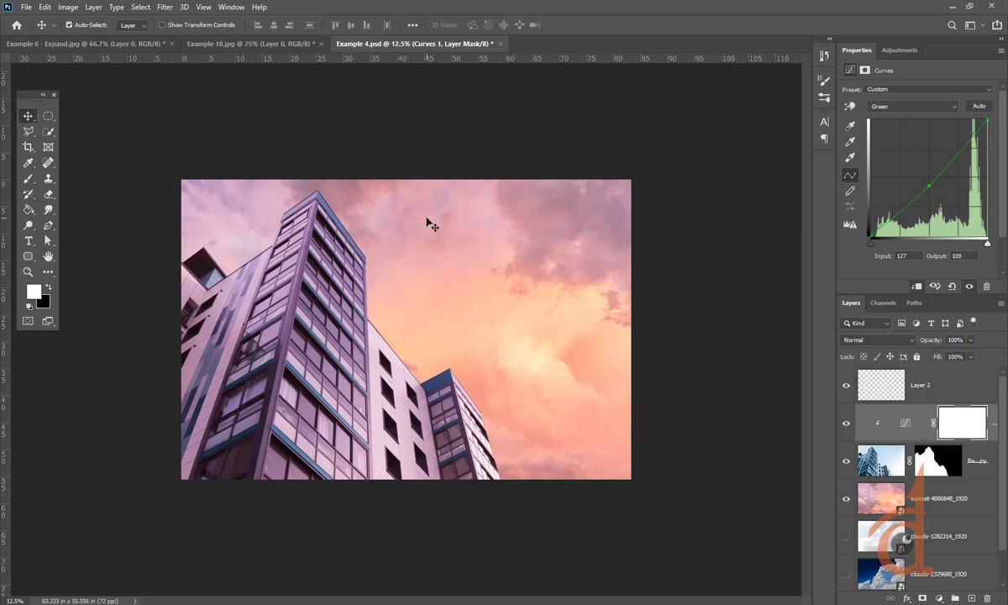
Review the open Example 10 apples image and the Example 6 - Expand image, viewing the latter at 50%
left_click(97, 45)
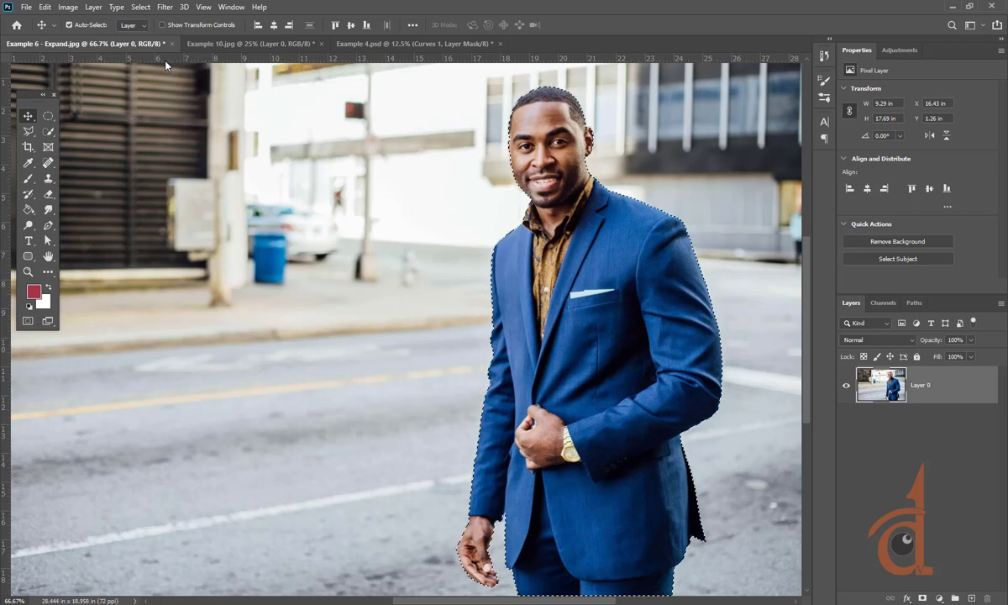
left_click(361, 43)
left_click(209, 46)
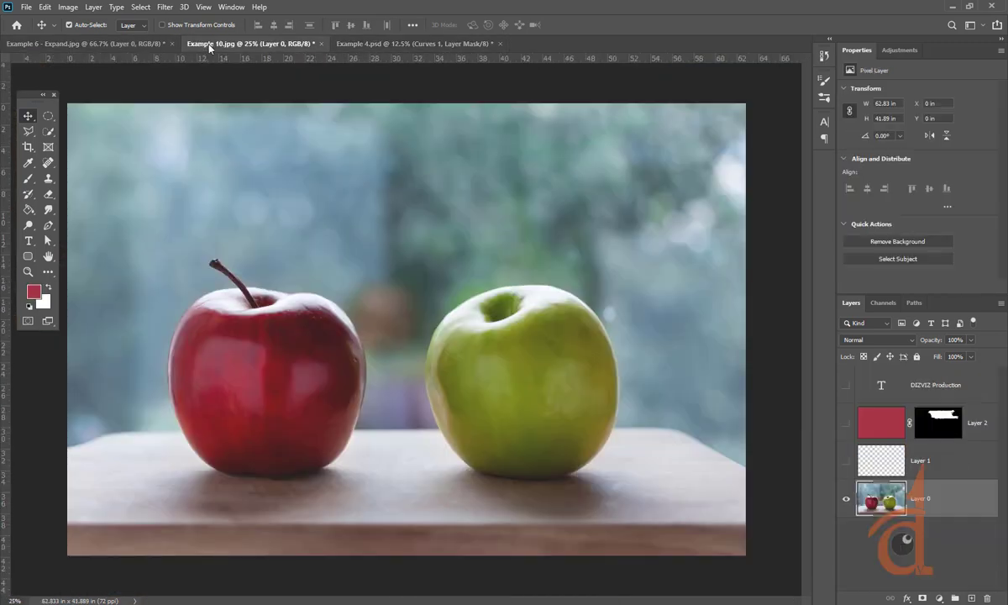
left_click(126, 43)
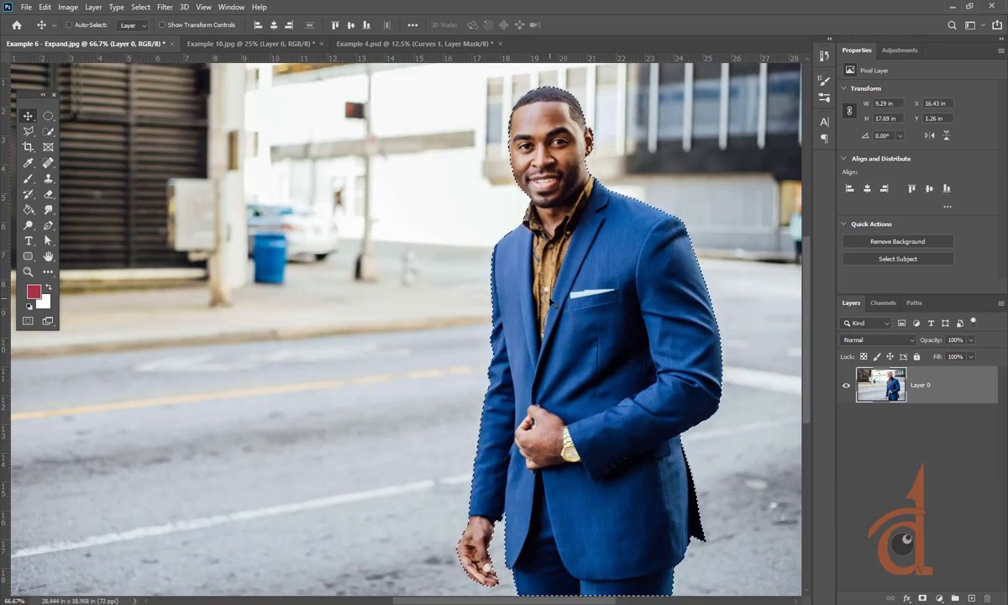
scroll(551, 302, "down", 1)
key("ctrl")
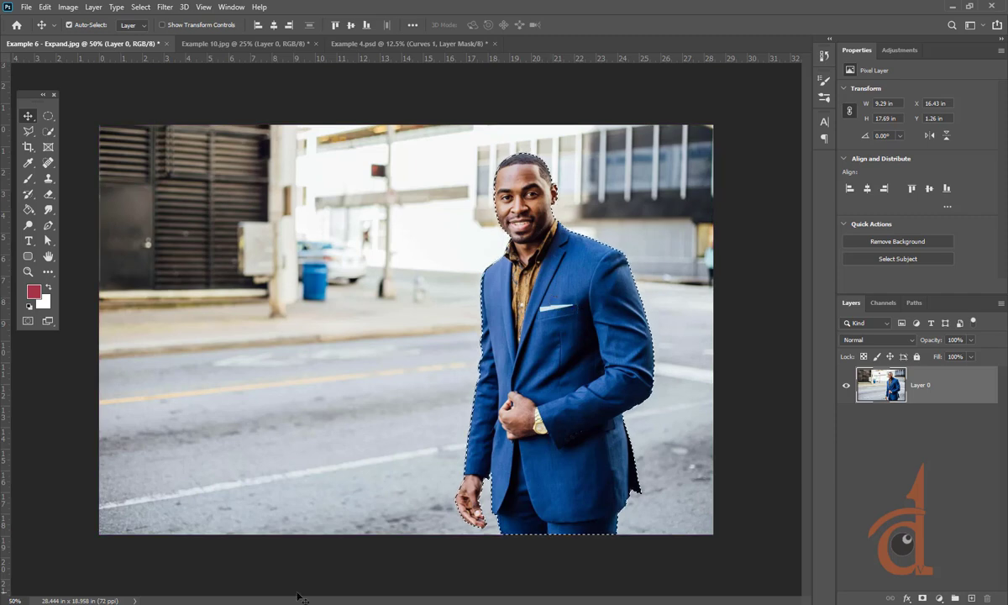
Switch to the Chrome browser and open the WhatsApp Web tab showing the class group chat
mouse_move(281, 604)
left_click(214, 562)
scroll(288, 522, "down", 4)
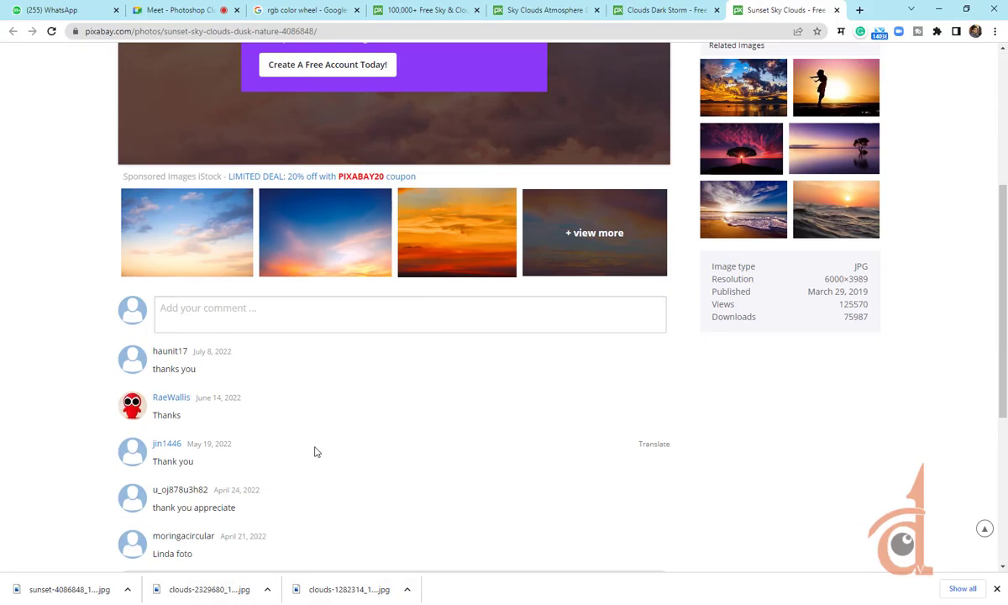
left_click(75, 9)
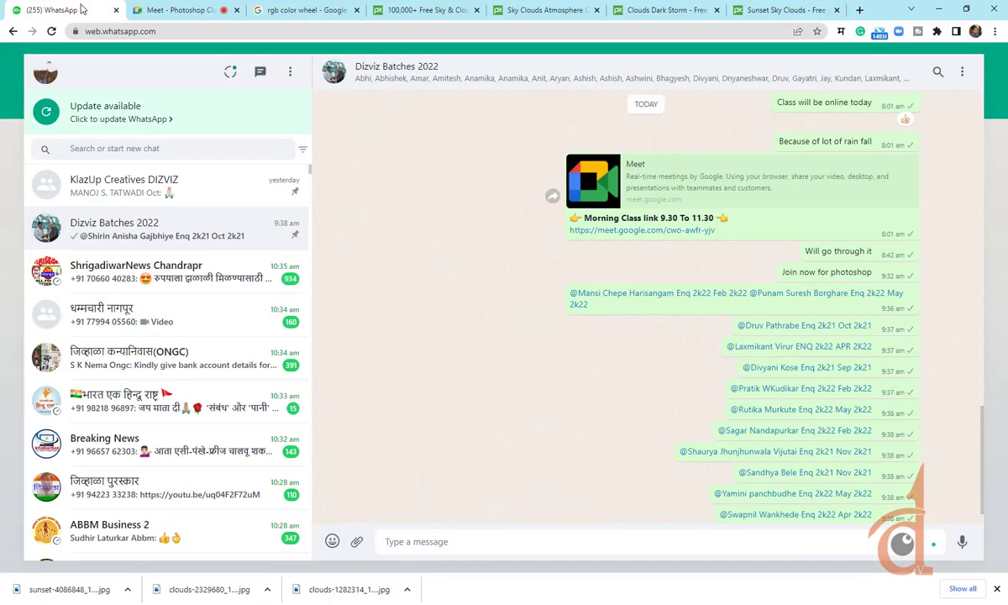
Switch to Photoshop and add a layer mask to Layer 0 in Example 6 - Expand from the selection around the man
left_click(378, 604)
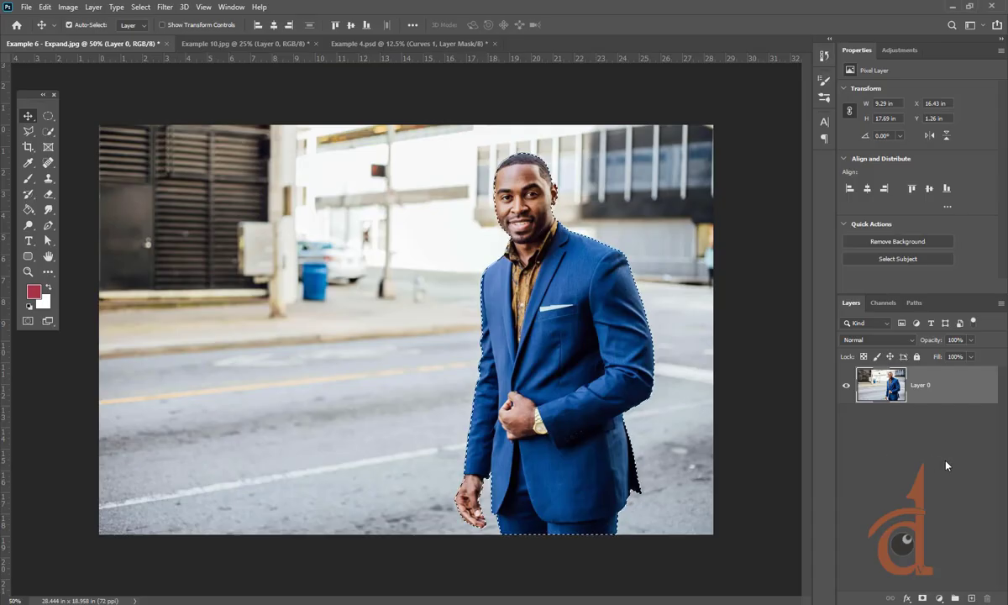
left_click(921, 599)
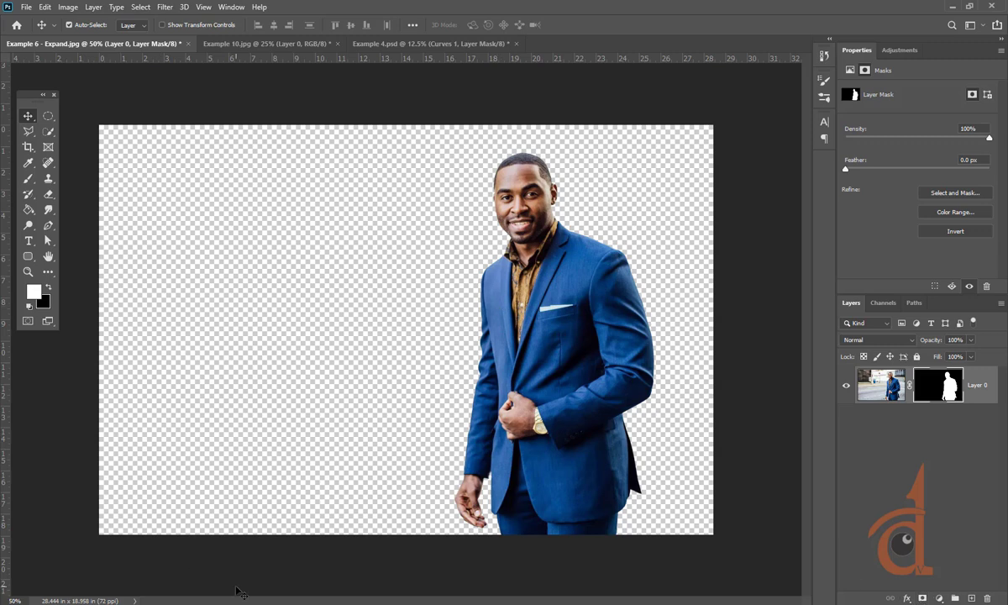
Switch to Chrome and search Pixabay for "wall" images
mouse_move(277, 602)
left_click(215, 554)
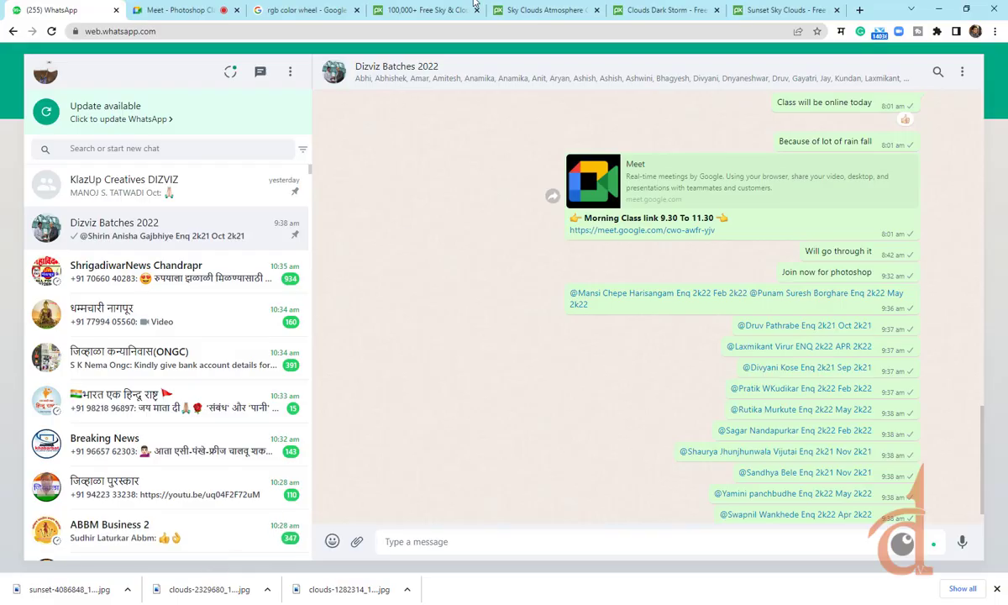
left_click(429, 10)
scroll(395, 304, "up", 20)
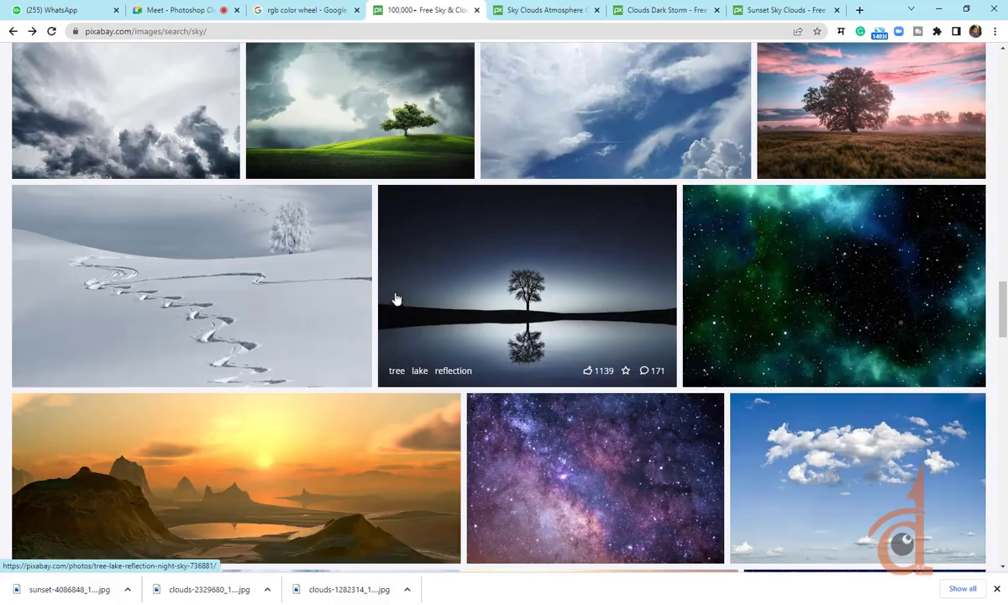
scroll(395, 299, "up", 15)
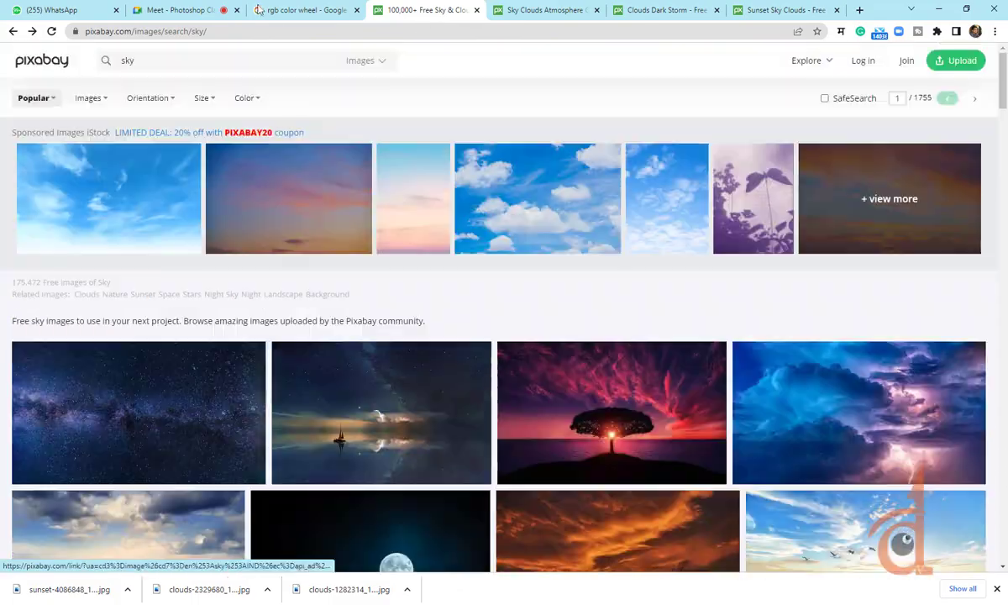
left_click(168, 62)
key("ctrl+a")
type("wall")
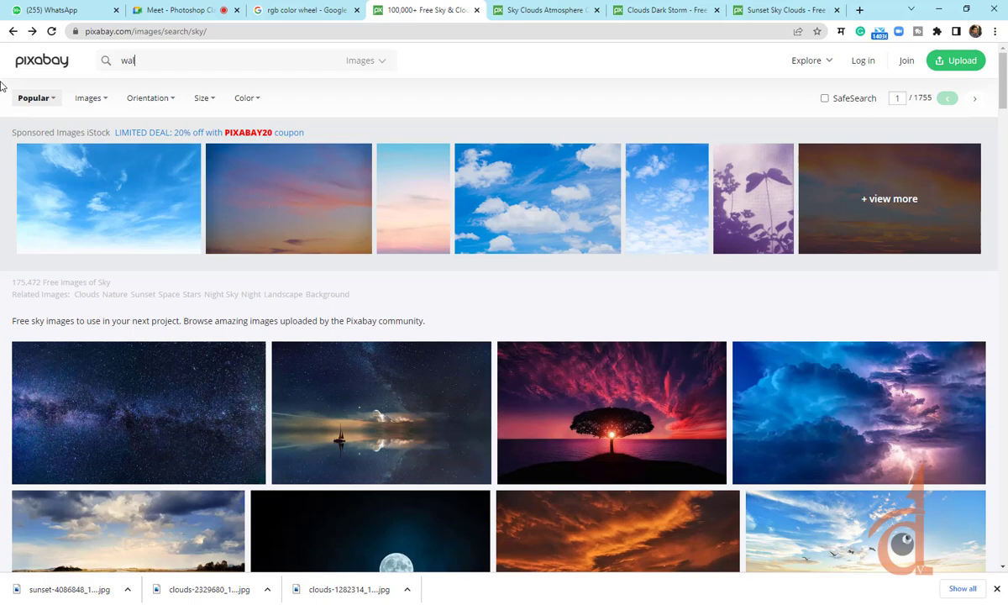
key("Return")
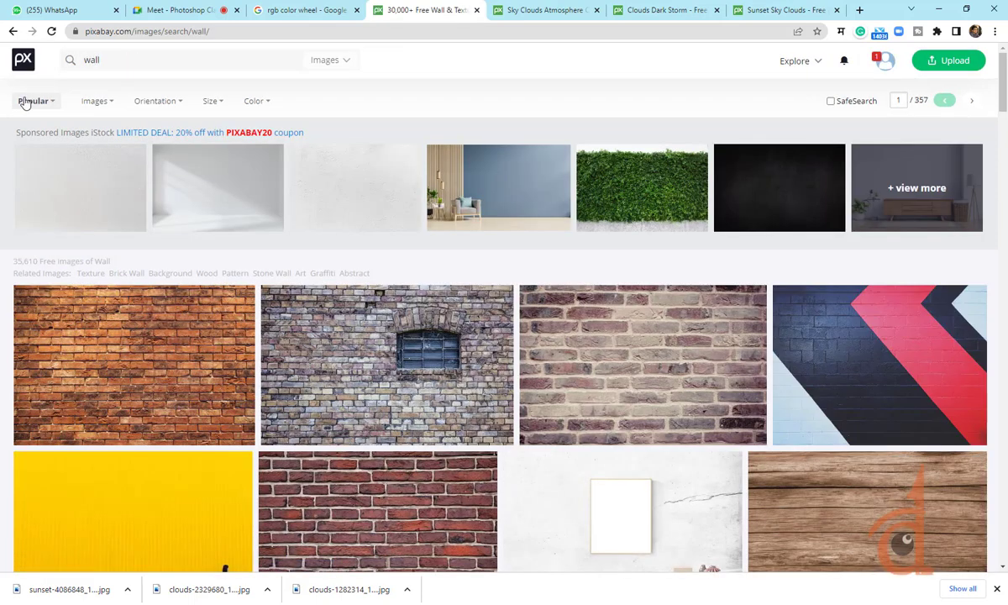
Open the yellow wall with walking woman, yellow concrete wall and dark blackboard wall results in separate background tabs
scroll(84, 185, "down", 2)
scroll(286, 389, "down", 1)
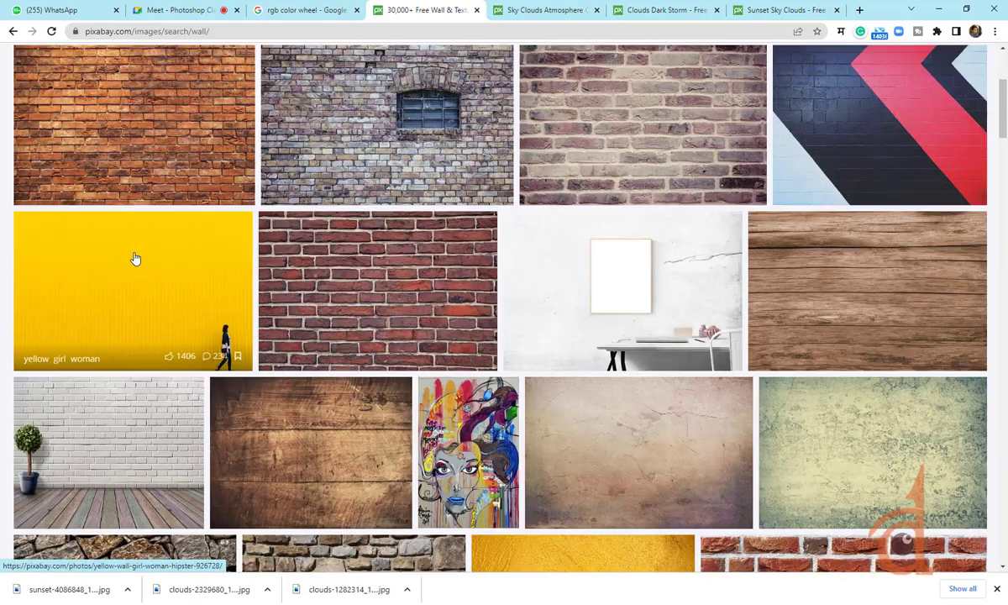
middle_click(135, 259)
scroll(93, 442, "down", 3)
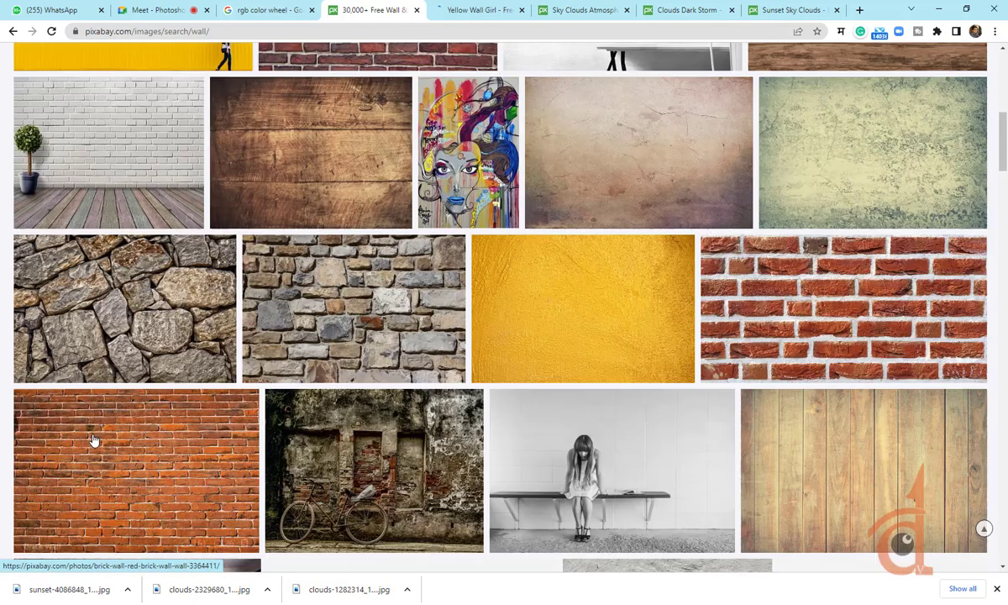
middle_click(564, 292)
scroll(382, 336, "down", 4)
scroll(382, 336, "down", 4)
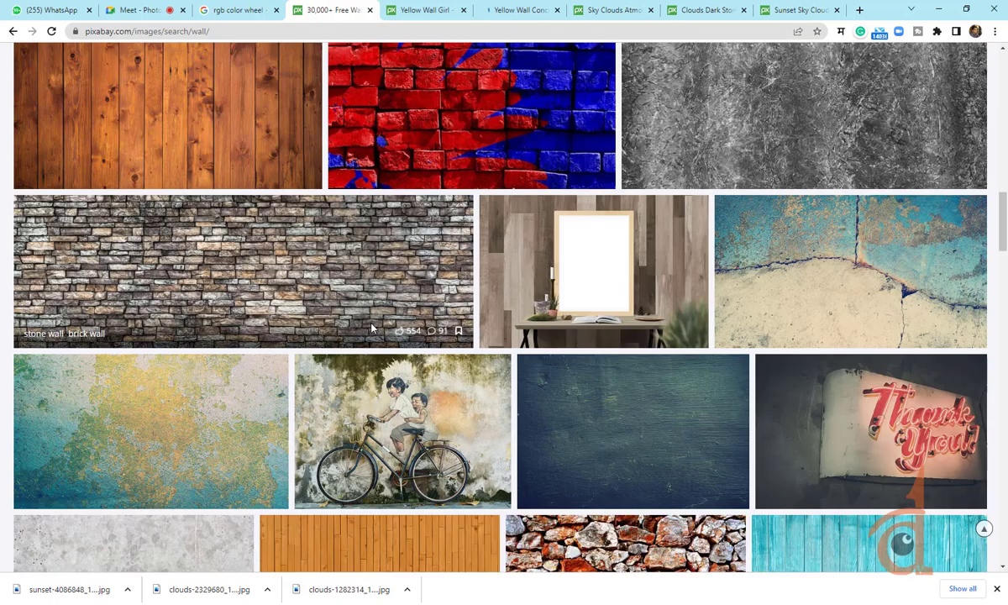
middle_click(634, 418)
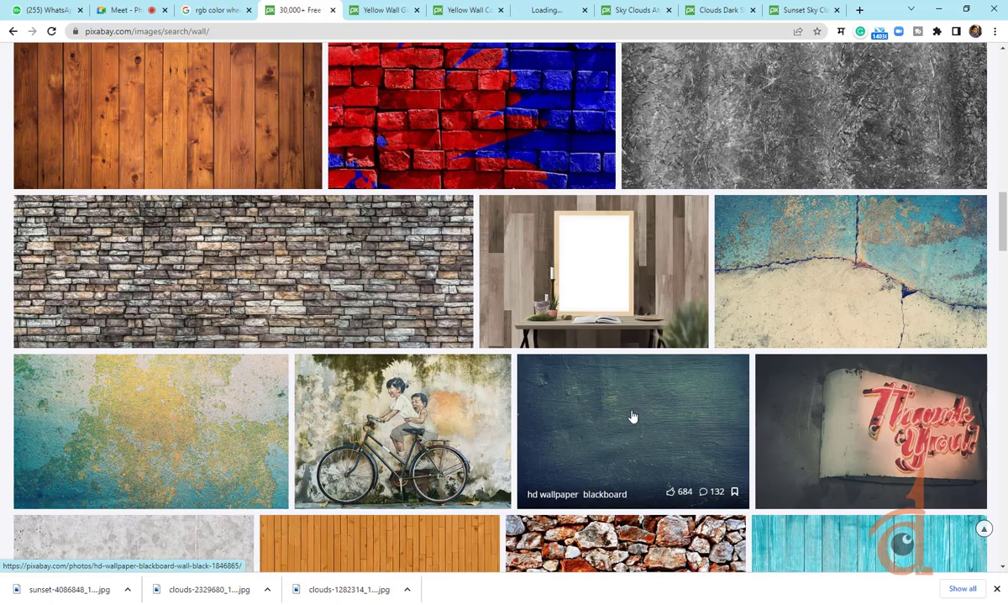
Open the plain teal wooden plank wall result in a background tab and browse the remaining wall images
scroll(633, 418, "down", 3)
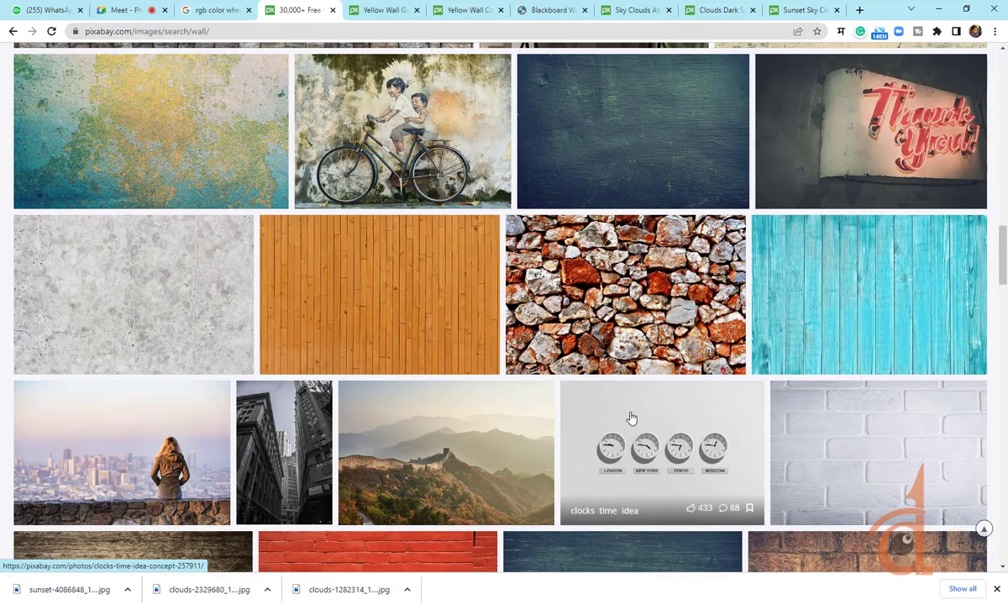
scroll(629, 415, "down", 5)
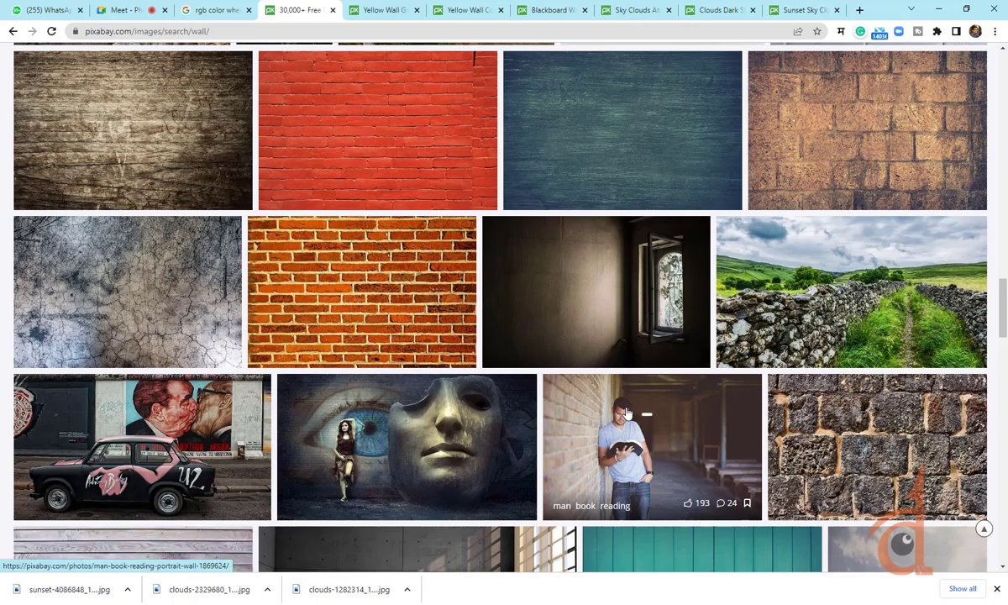
scroll(627, 412, "down", 2)
scroll(626, 413, "down", 2)
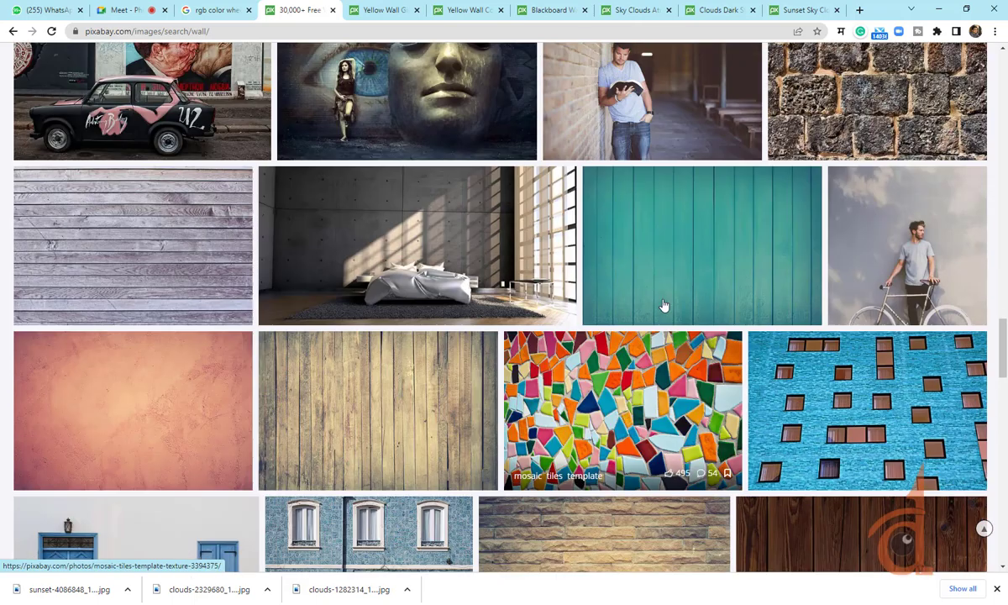
middle_click(681, 213)
scroll(662, 224, "down", 3)
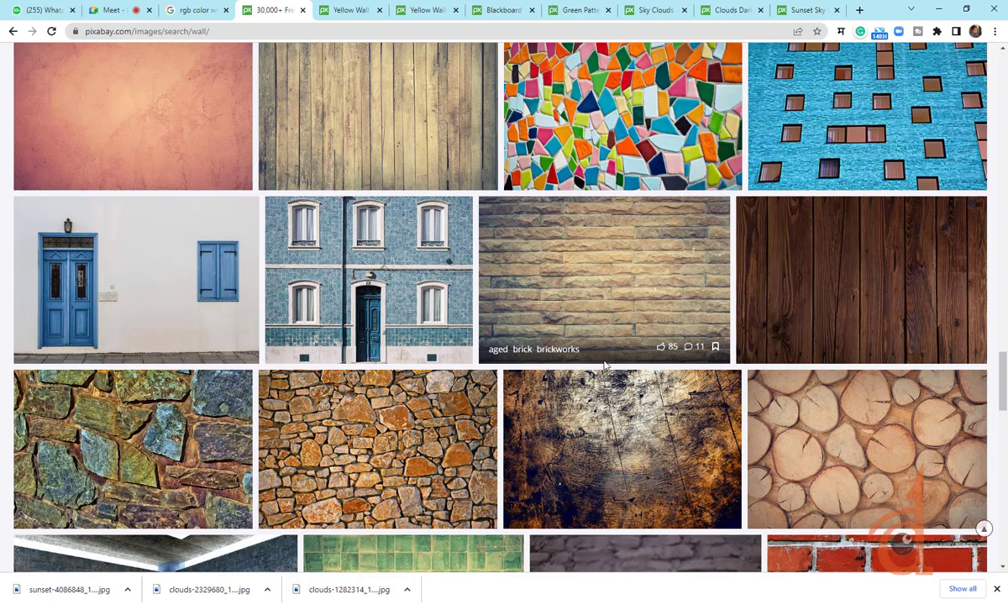
scroll(598, 357, "down", 4)
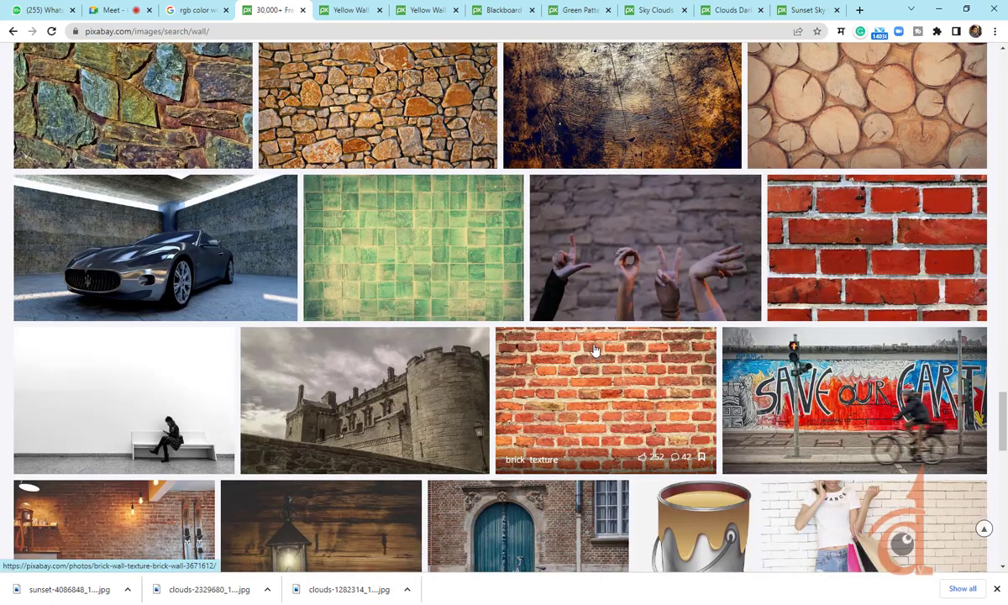
scroll(595, 355, "down", 3)
scroll(595, 351, "down", 3)
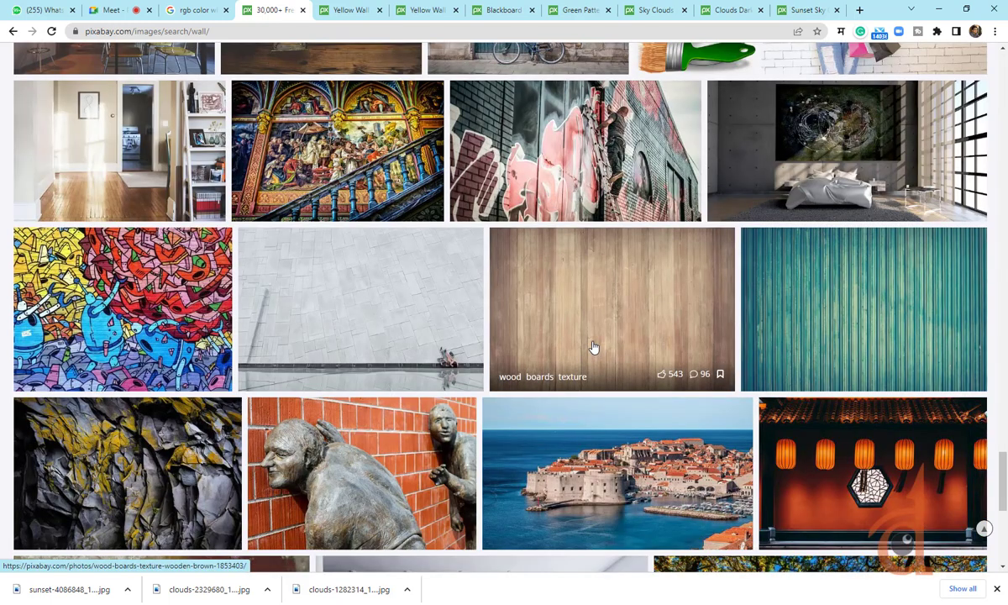
Download the yellow wall with walking woman and the yellow concrete wall images at 1920-pixel width
key("ctrl+Tab")
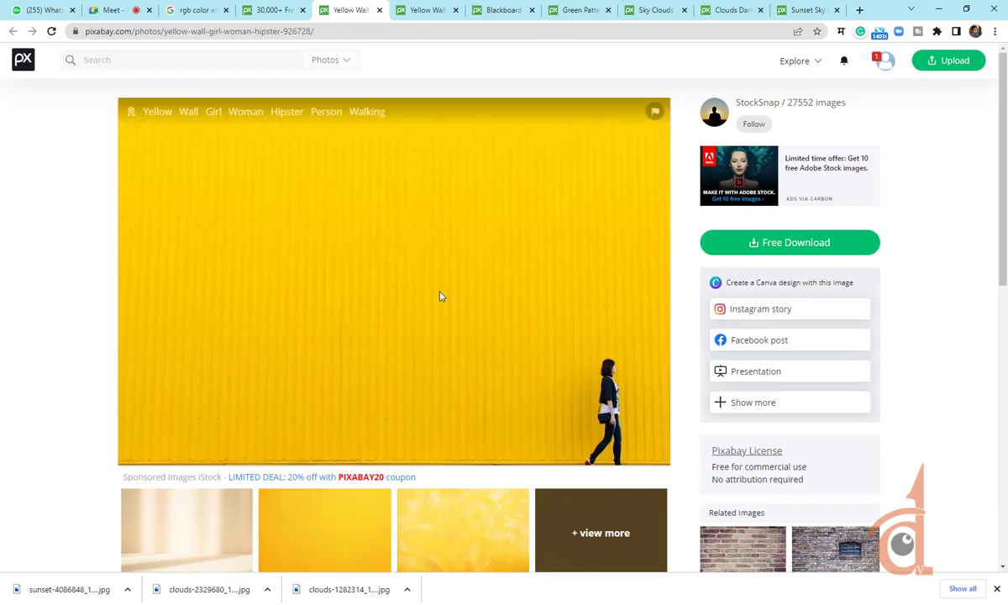
left_click(794, 247)
left_click(754, 354)
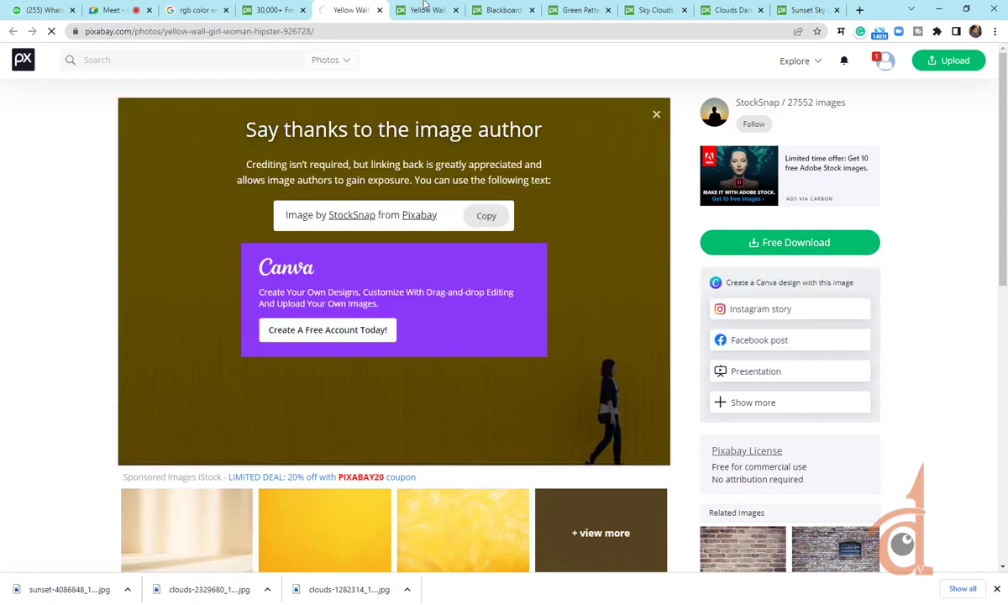
key("ctrl+Tab")
left_click(780, 245)
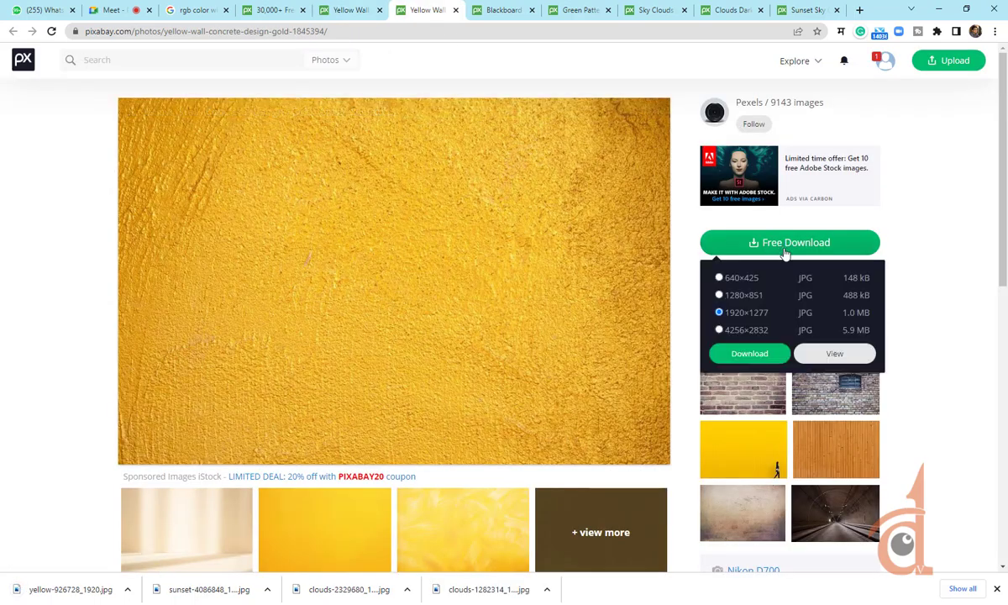
left_click(756, 353)
Download the dark blackboard wall and the green plank wall images at 1920-pixel width
left_click(501, 9)
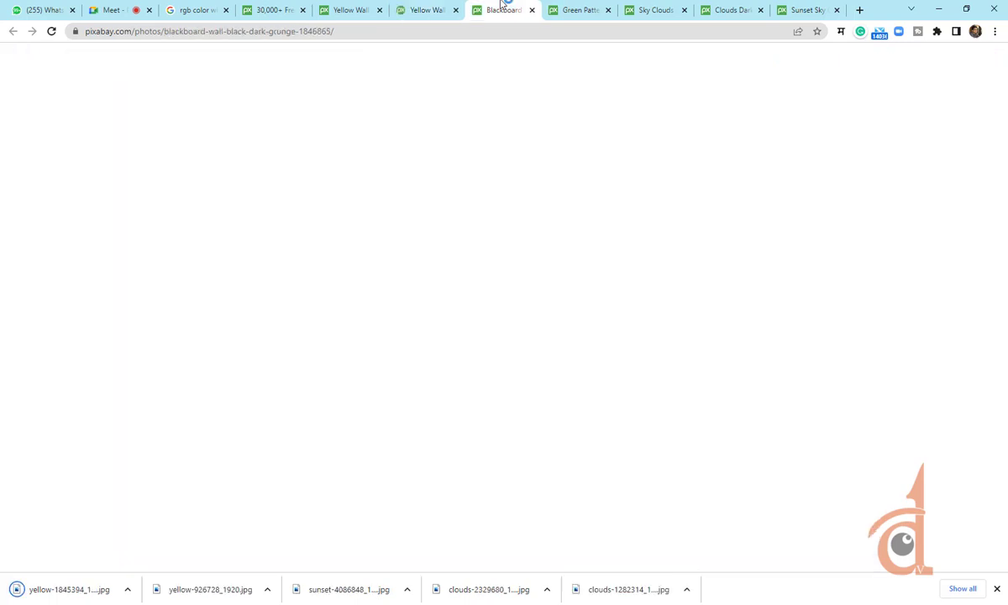
left_click(783, 245)
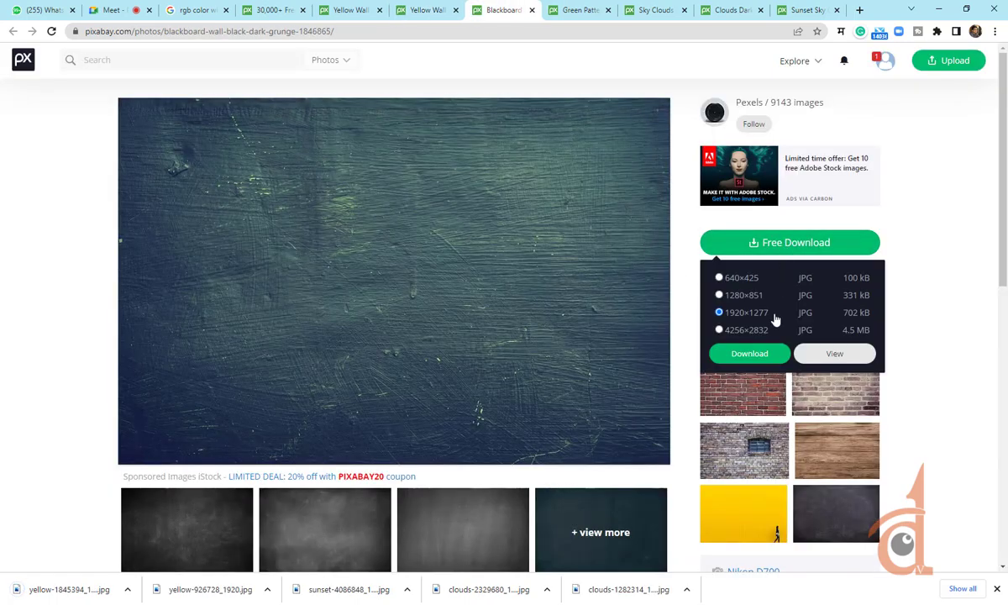
left_click(749, 353)
left_click(598, 10)
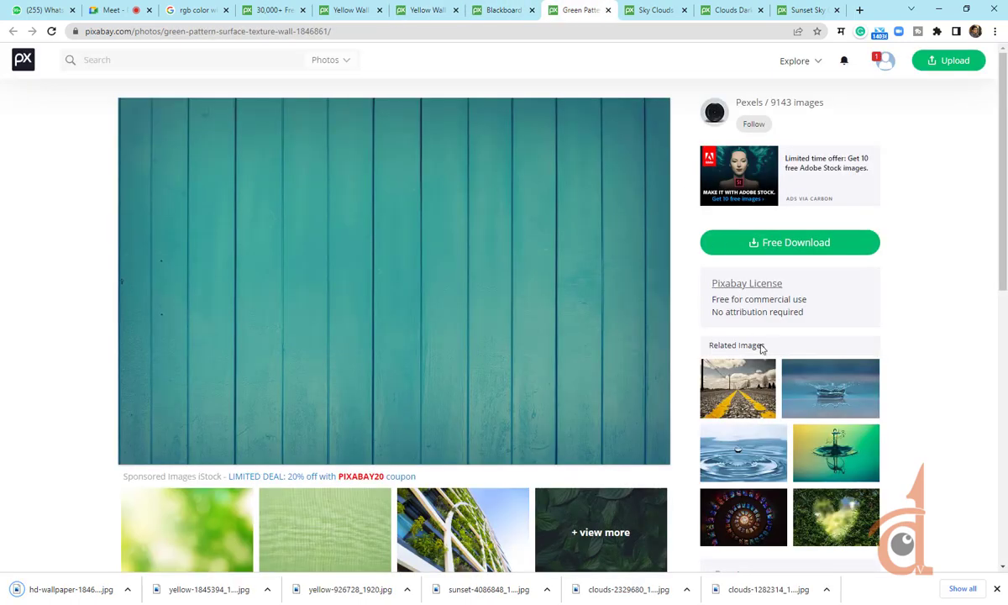
left_click(790, 245)
left_click(749, 354)
Download the blue sky clouds and the dark storm clouds images at 1920-pixel width
left_click(649, 10)
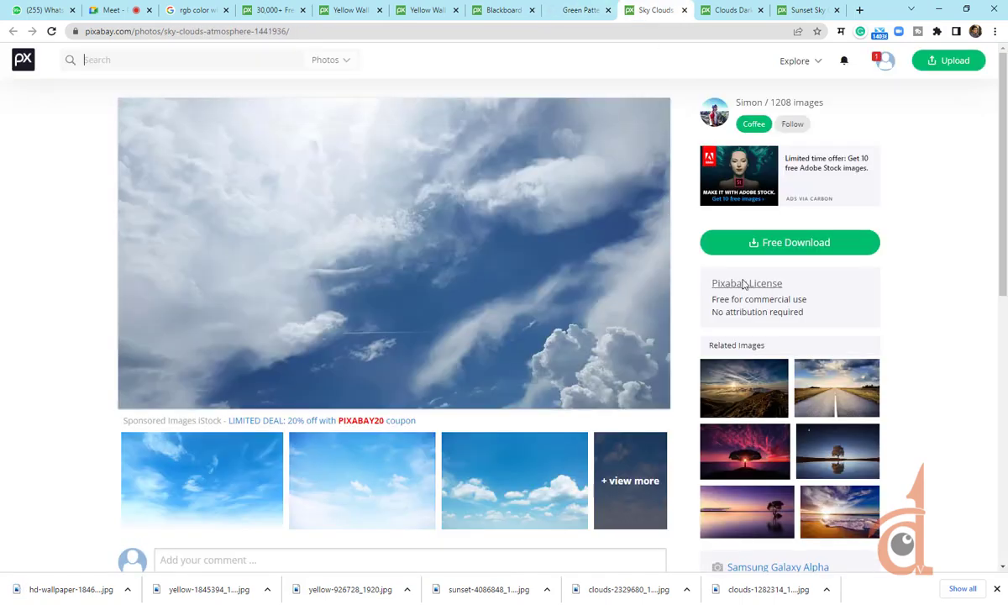
left_click(769, 243)
left_click(749, 354)
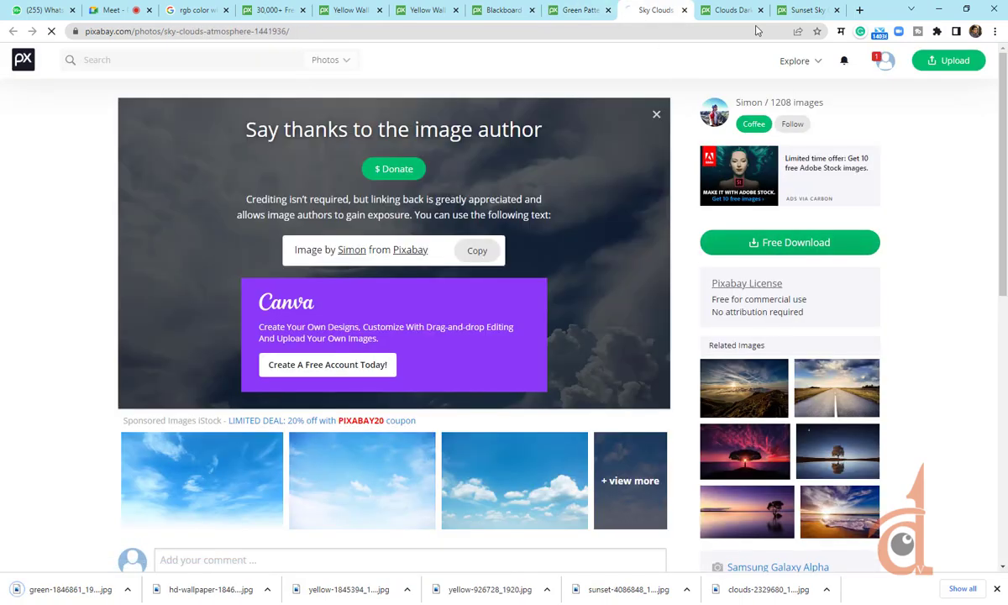
left_click(731, 9)
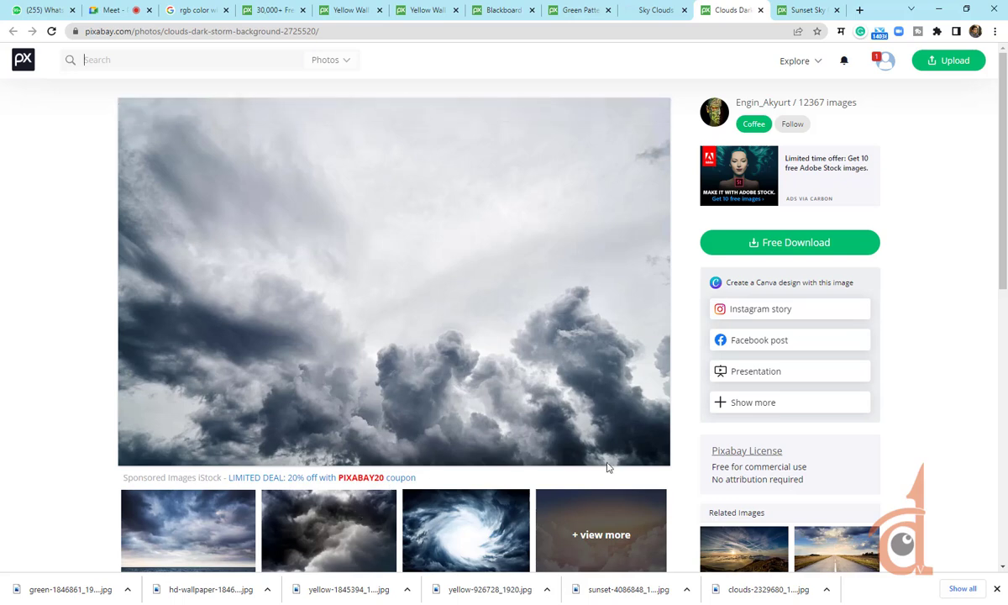
left_click(804, 244)
left_click(749, 353)
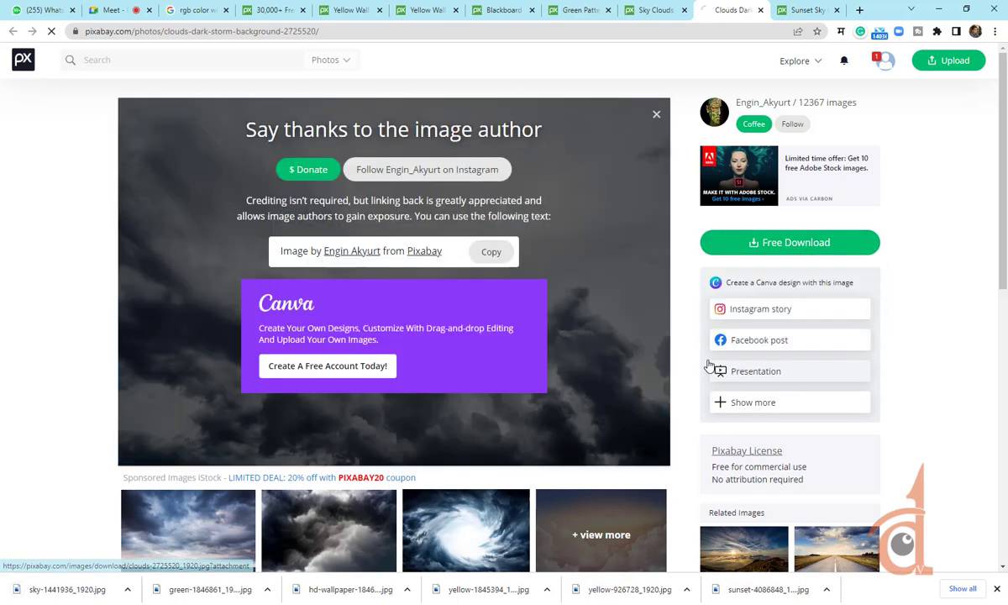
Show the downloaded green wall image in its folder and select all files from clouds-1282314_1920 up to clouds-2725520_1920
key("ctrl+Tab")
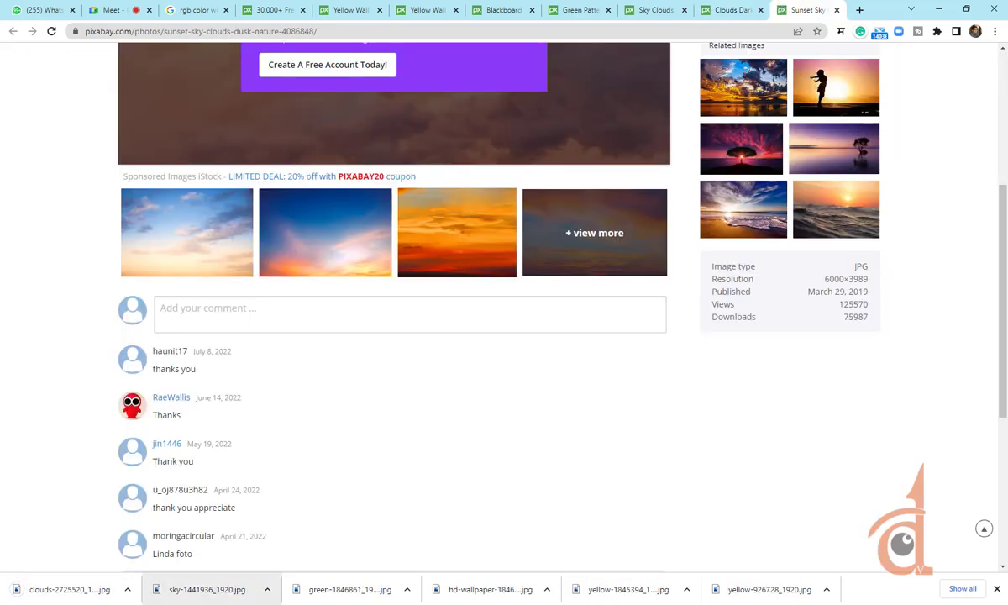
left_click(407, 589)
left_click(452, 556)
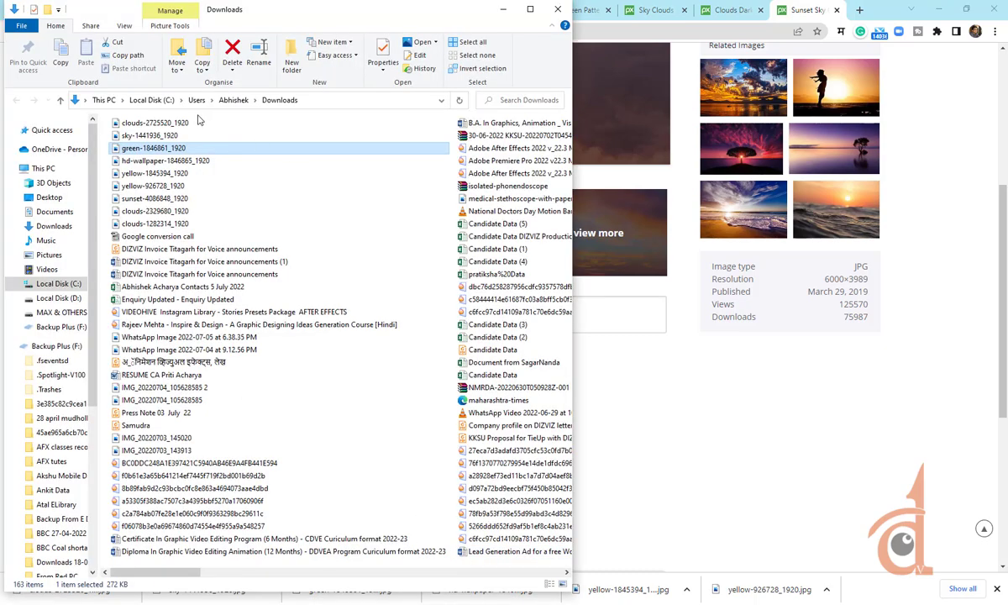
left_click(173, 225)
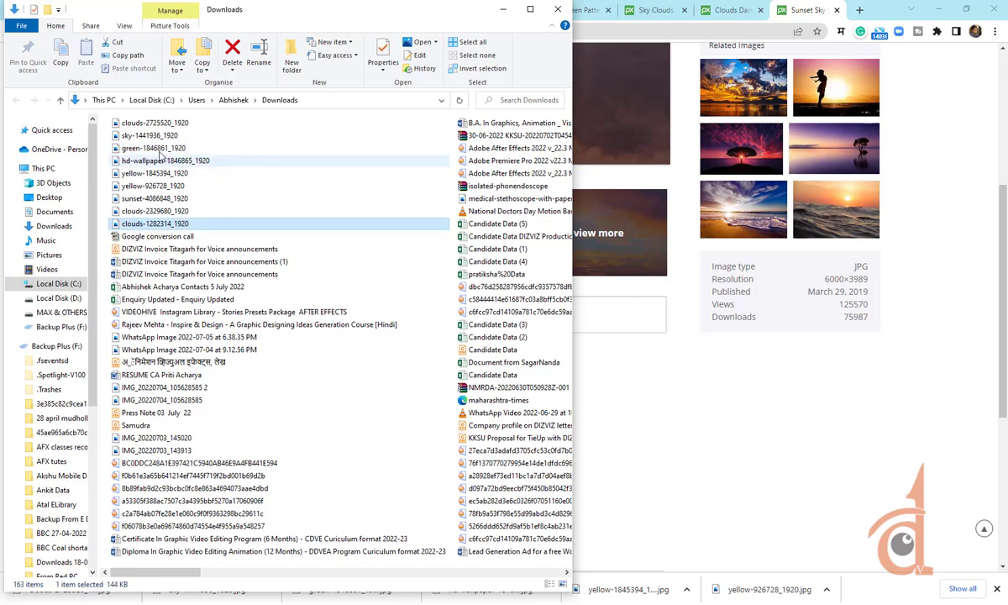
left_click(169, 124, "shift")
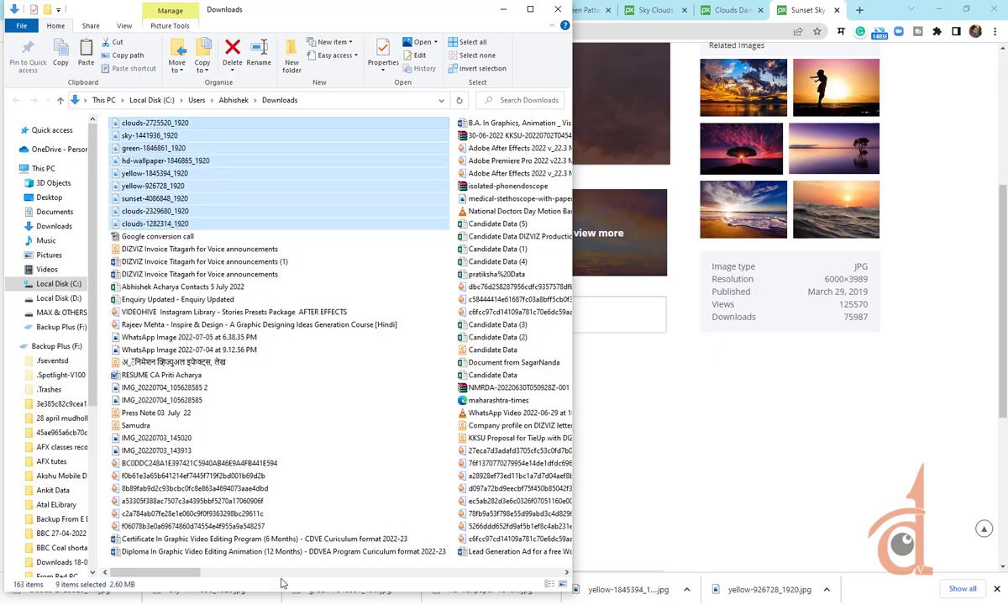
Switch to the Reference folder, create a new folder named "Internet Images" in it and open that folder
left_click(205, 552)
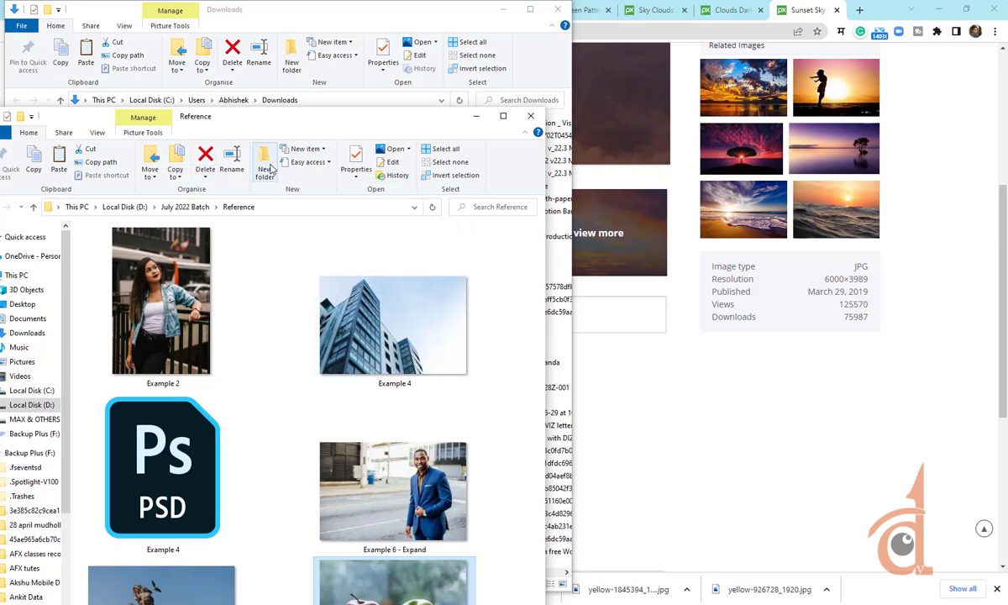
key("ctrl+shift+n")
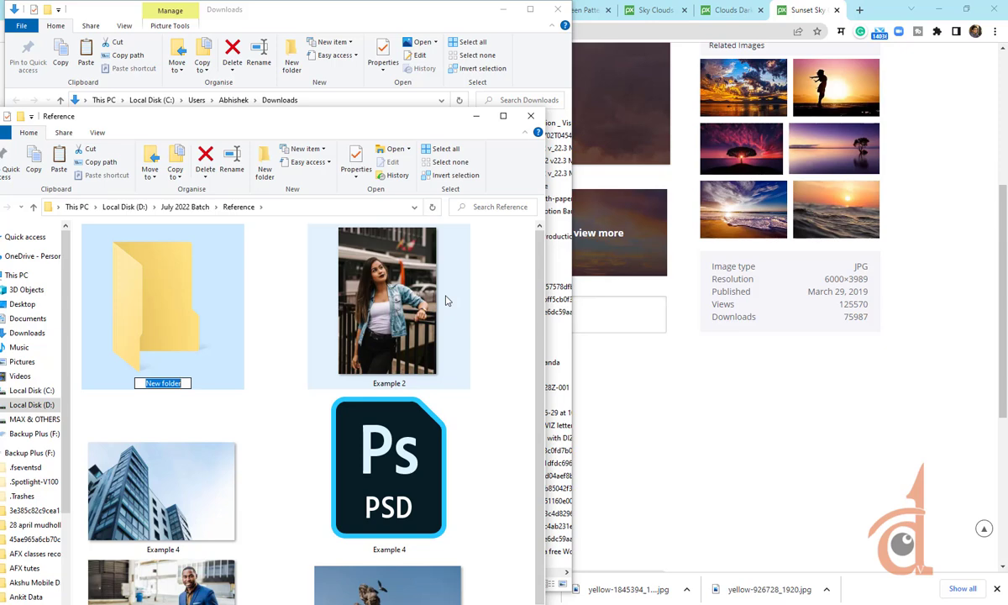
type("Intern")
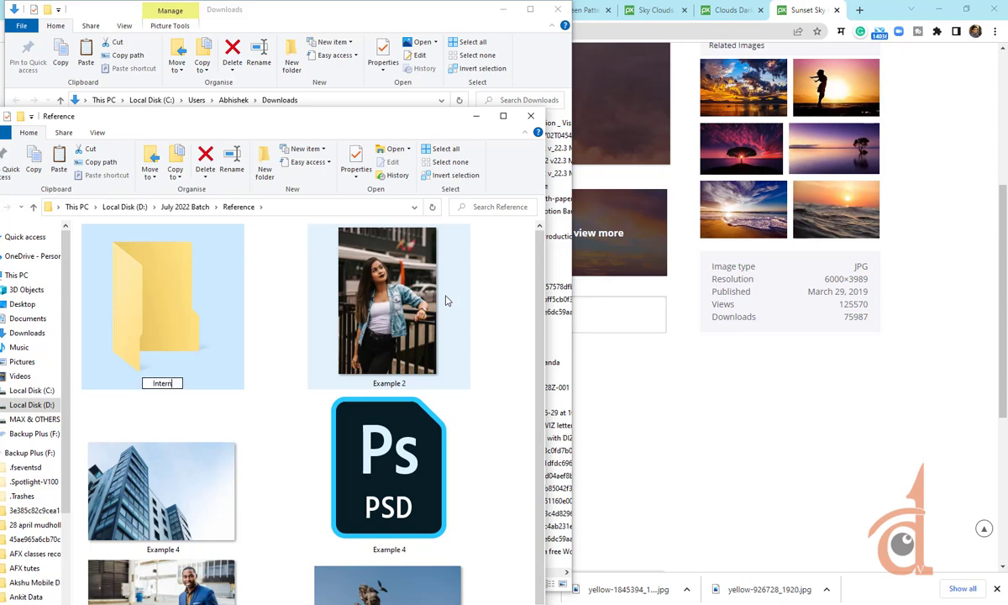
type("et Images")
key("Return")
key("Return")
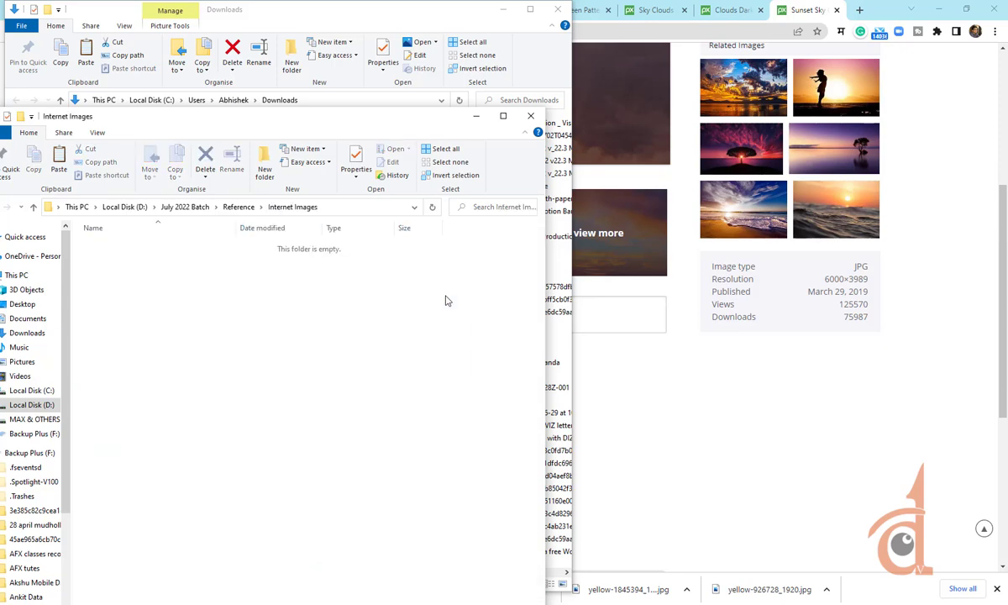
Paste the copied sky and wall images into the Internet Images folder and show the files as large thumbnails
key("ctrl+v")
left_click(455, 300)
right_click(155, 424)
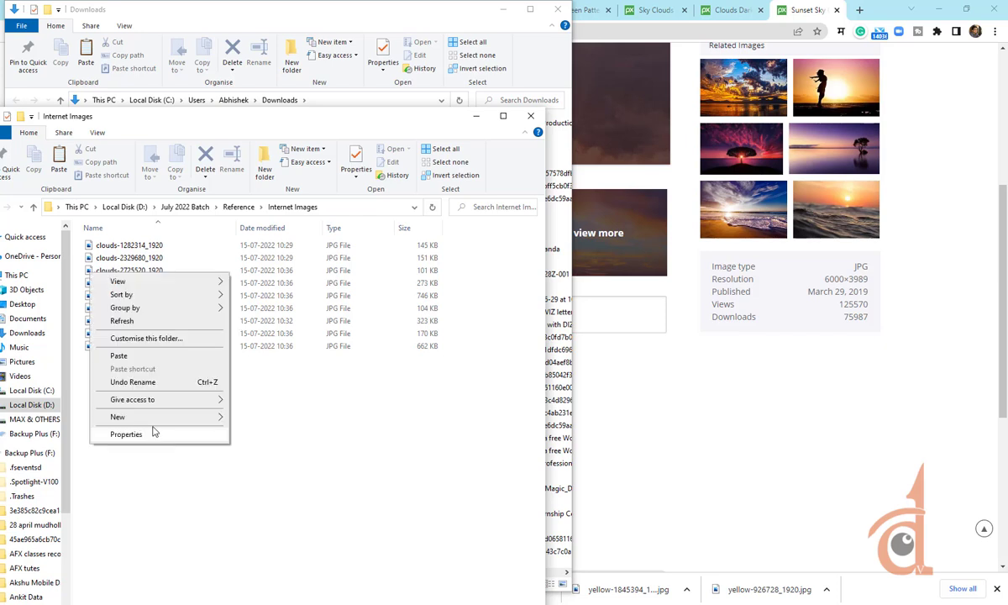
mouse_move(118, 281)
left_click(295, 283)
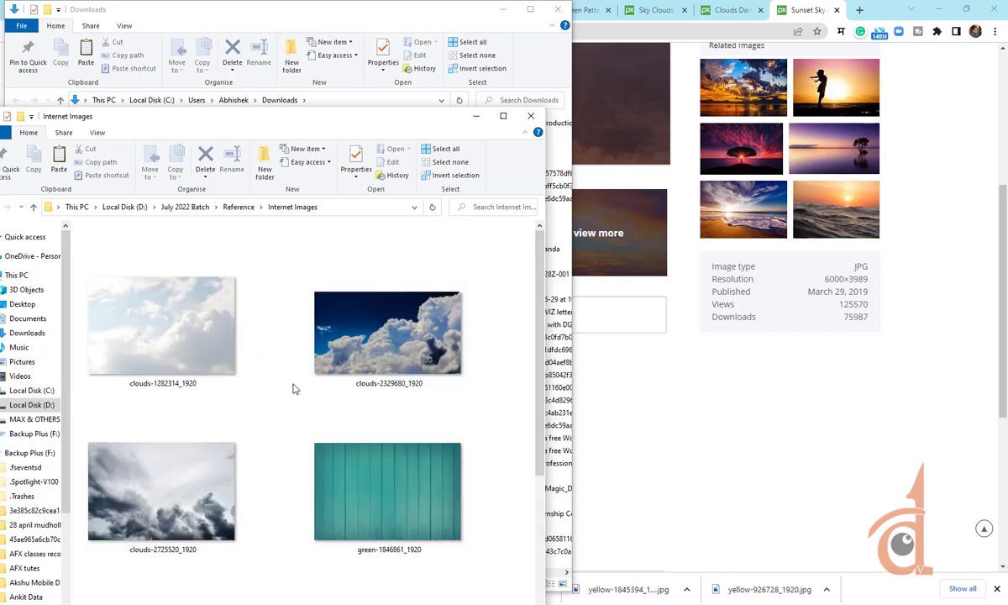
Place green-1846861_1920 from the Internet Images folder at the centre of the Example 6 document in Photoshop
scroll(295, 403, "down", 2)
left_click_drag(355, 287, 402, 336)
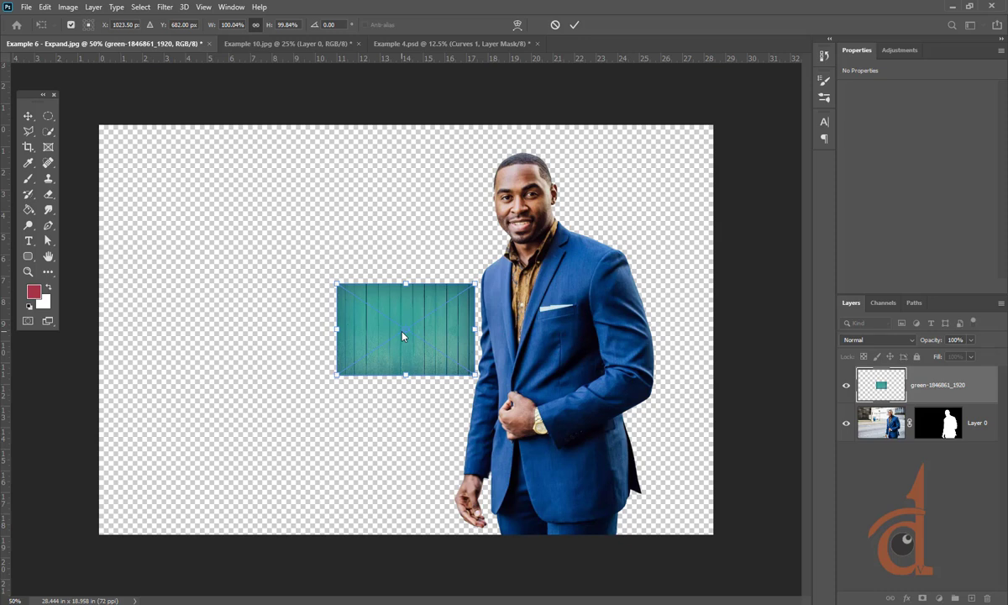
key("Return")
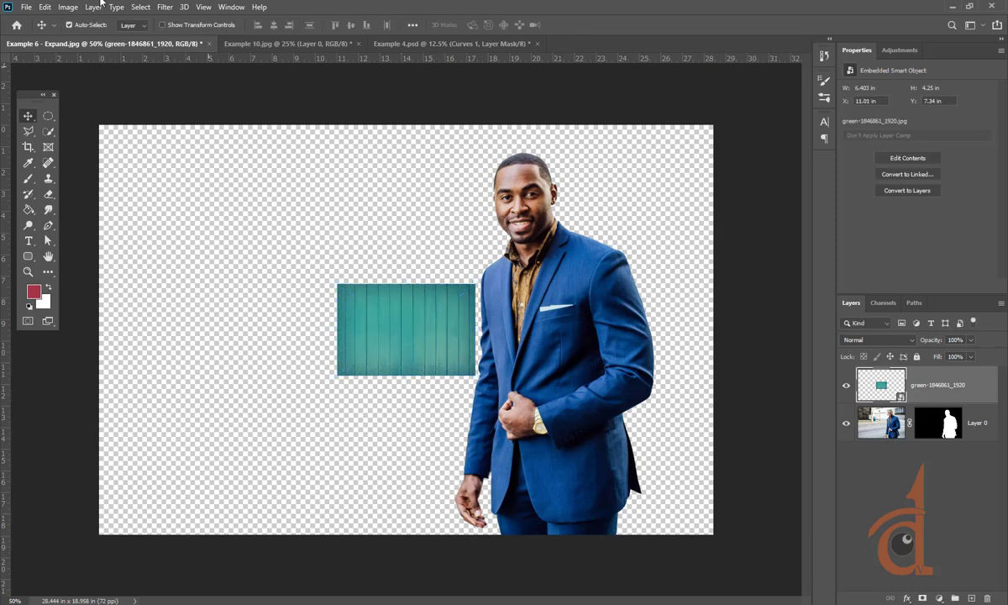
Check the Example 6 document's pixel dimensions in the Image Size settings without changing them
left_click(67, 6)
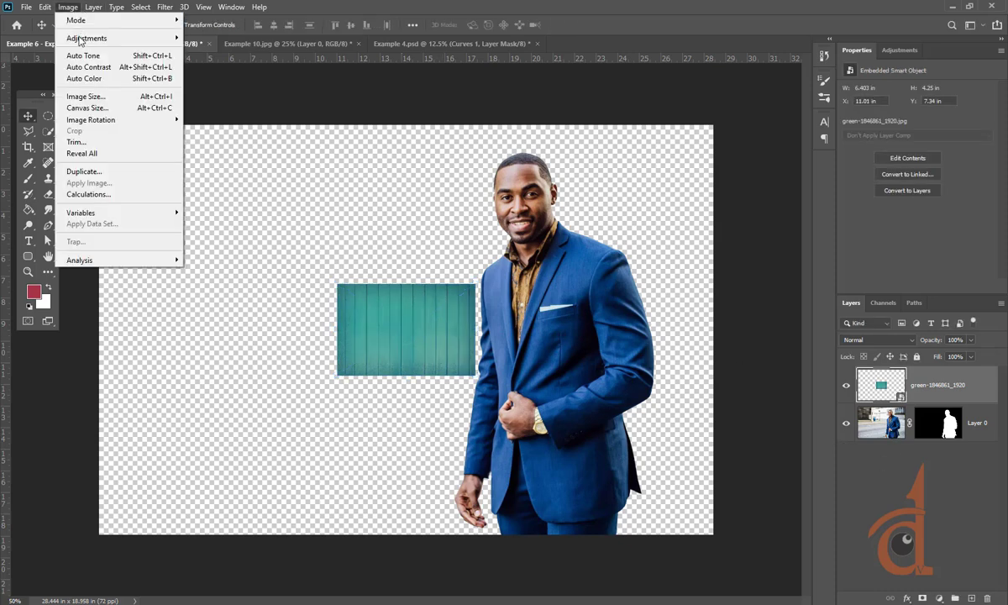
left_click(85, 95)
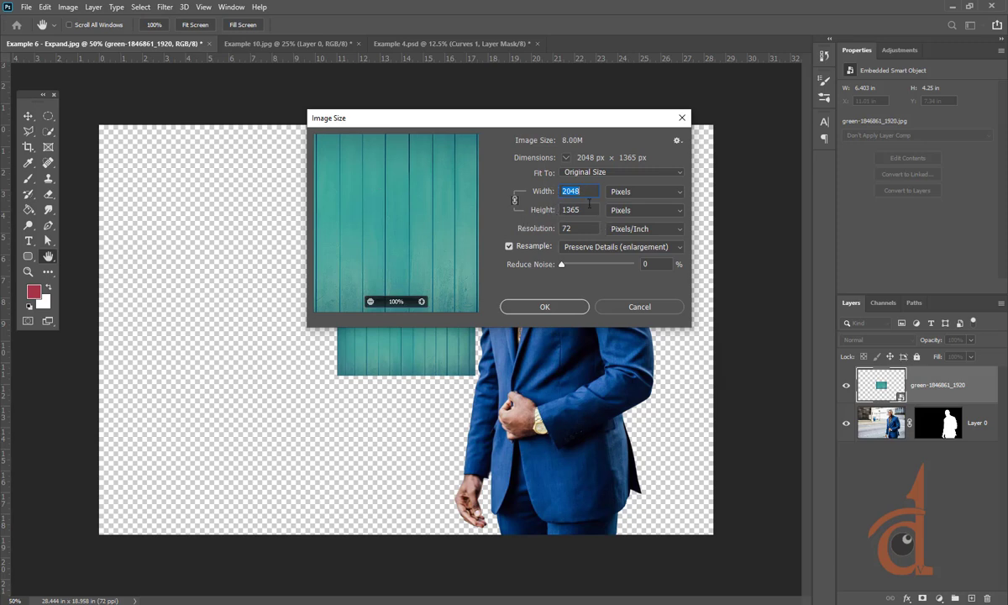
left_click(610, 308)
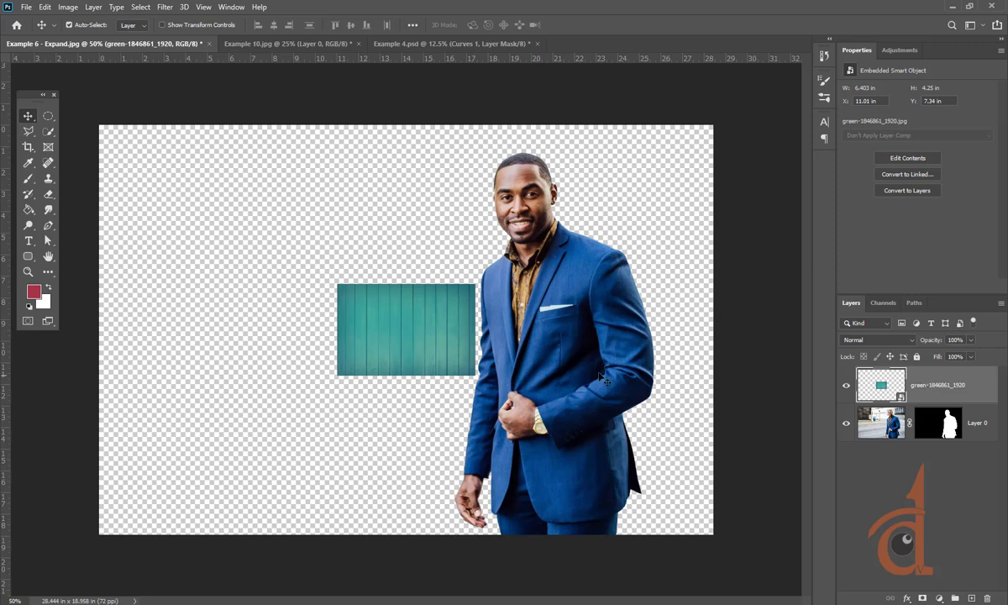
Scale the green wall image up proportionally from its centre to about 29.04 × 19.28 in, covering the whole canvas
key("ctrl")
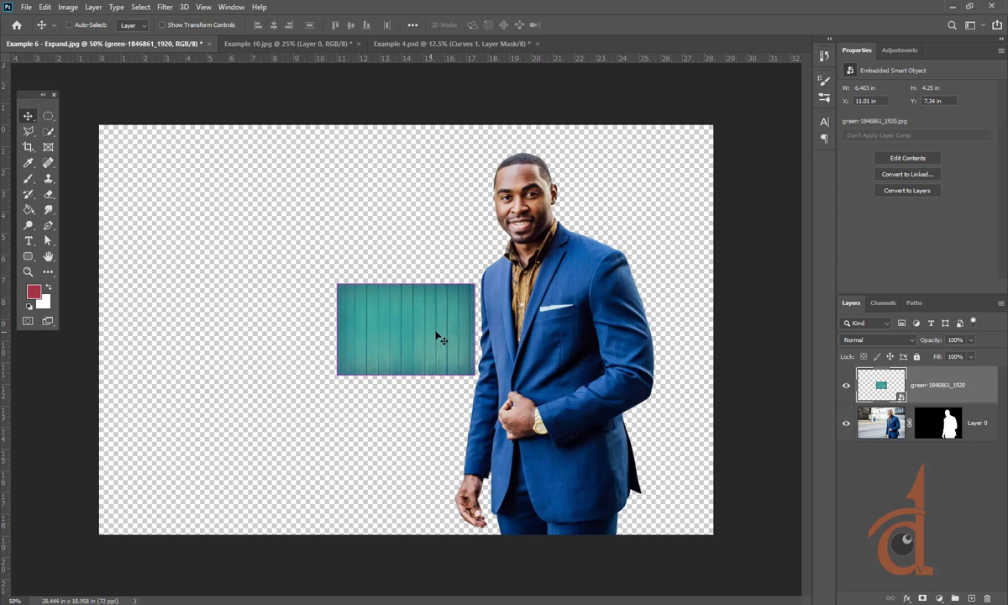
key("ctrl+t")
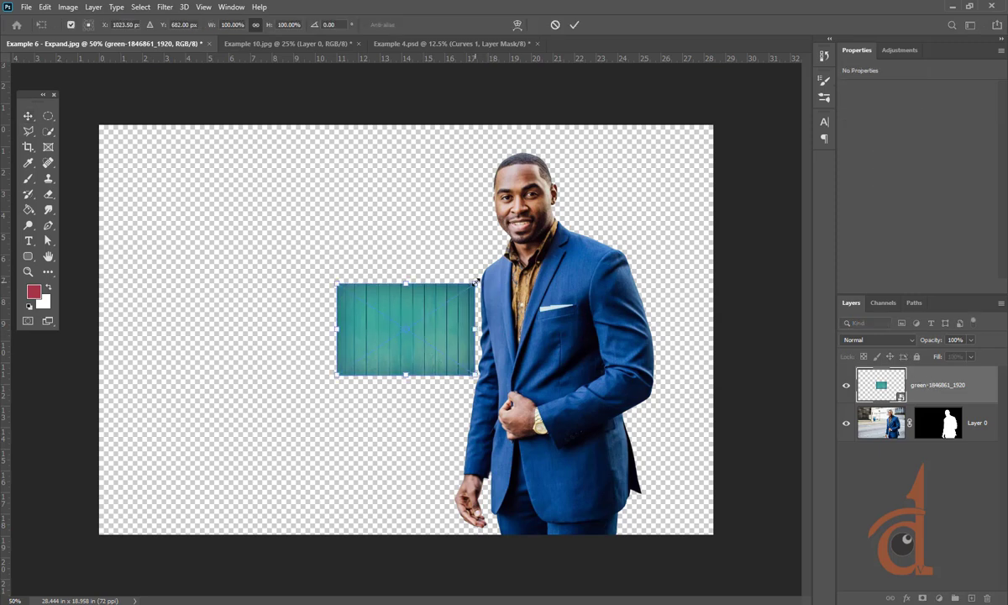
left_click_drag(475, 282, 675, 143)
key("ctrl+z")
left_click_drag(474, 284, 479, 282)
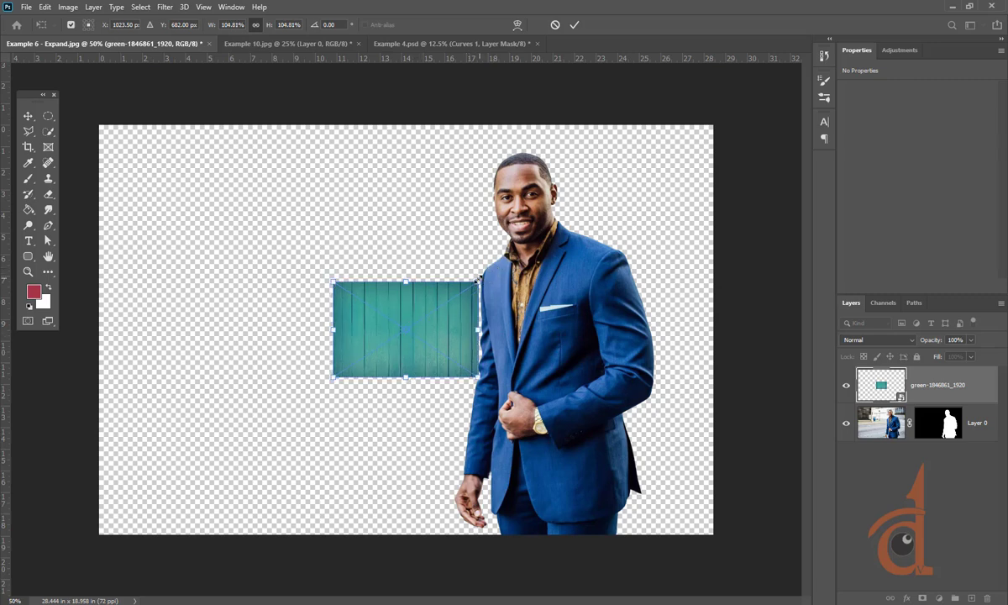
left_click(73, 26)
left_click(70, 25)
left_click_drag(476, 278, 644, 148)
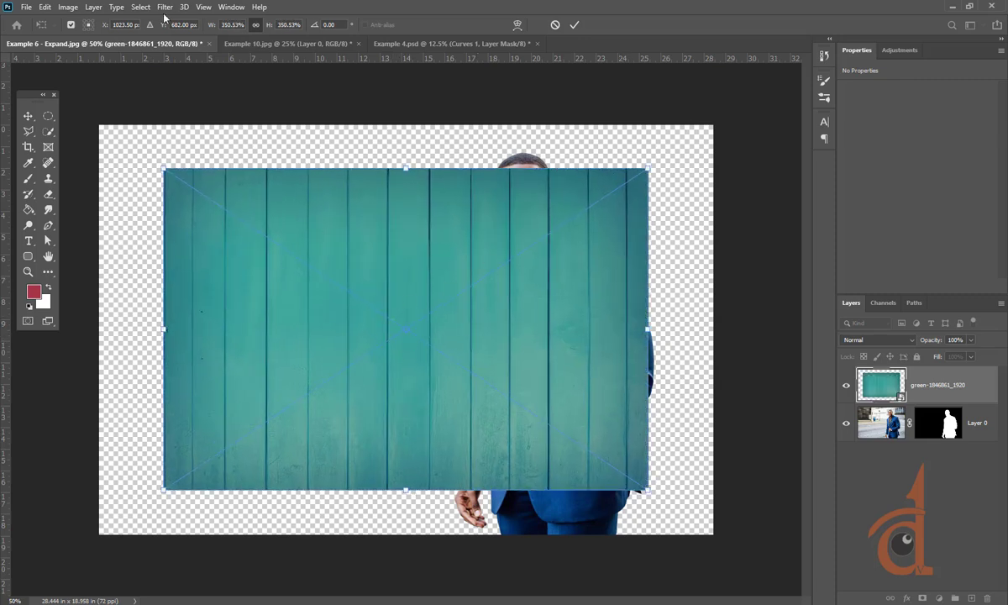
left_click(71, 25)
left_click(71, 25)
left_click_drag(652, 169, 732, 135)
key("Return")
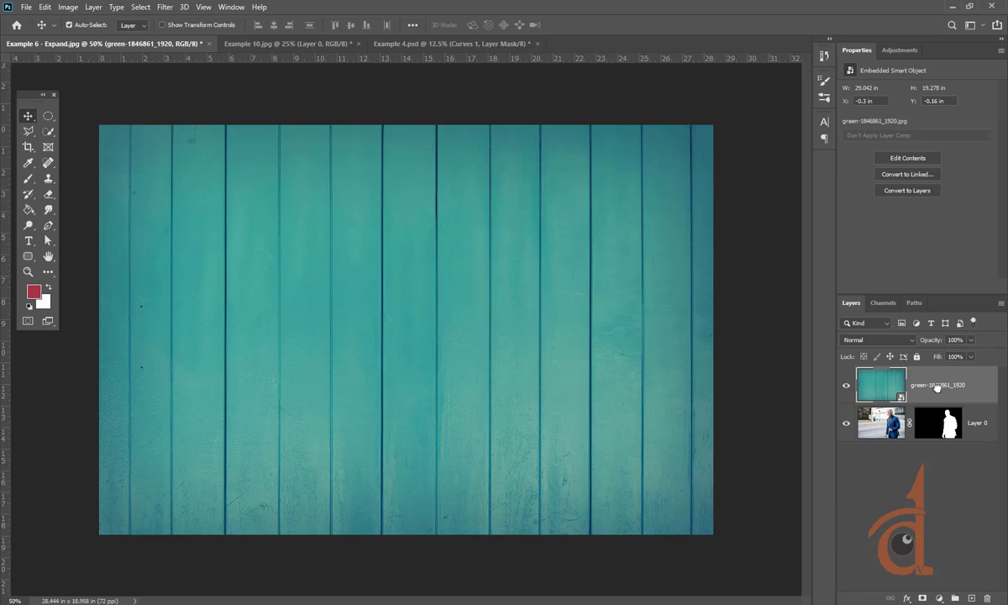
Move the green wall layer below the masked man's layer, and hide and reshow the man to compare
left_click_drag(878, 382, 883, 432)
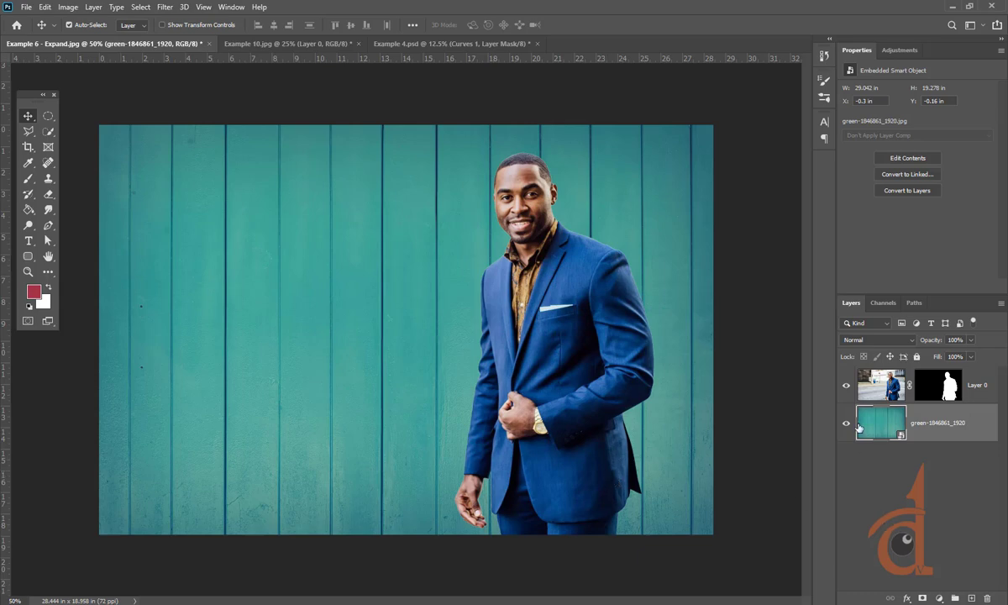
left_click(847, 385)
left_click(847, 385)
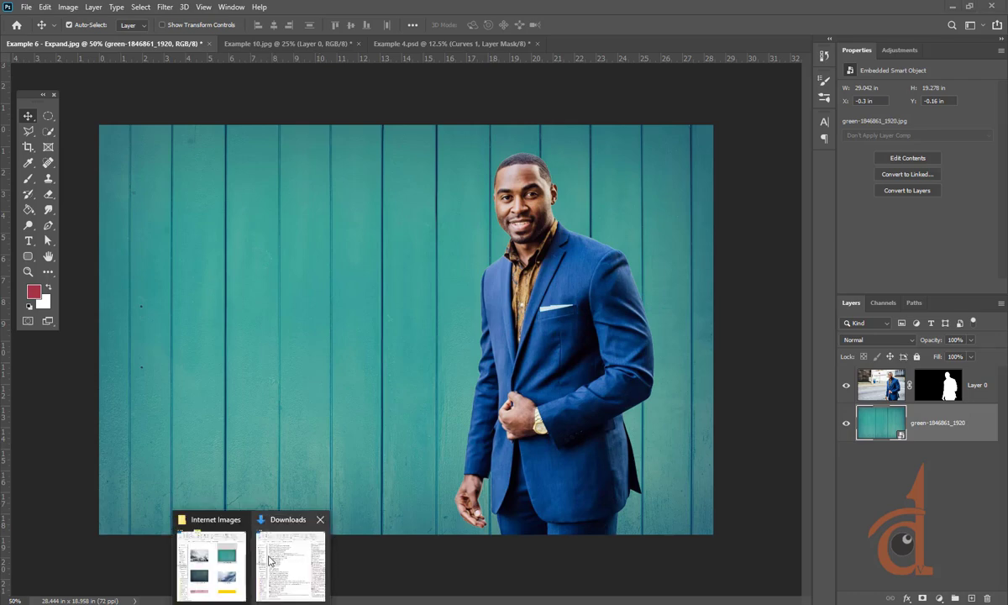
Open yellow-926728_1920 from the Internet Images folder as a separate document in Photoshop
left_click(212, 546)
scroll(260, 495, "down", 2)
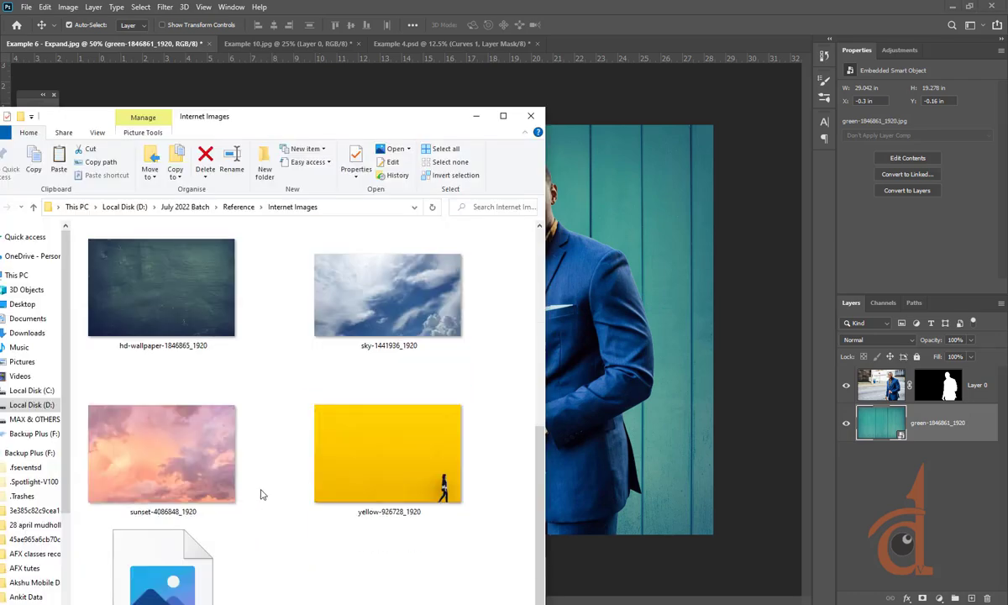
left_click(177, 330)
left_click(385, 498)
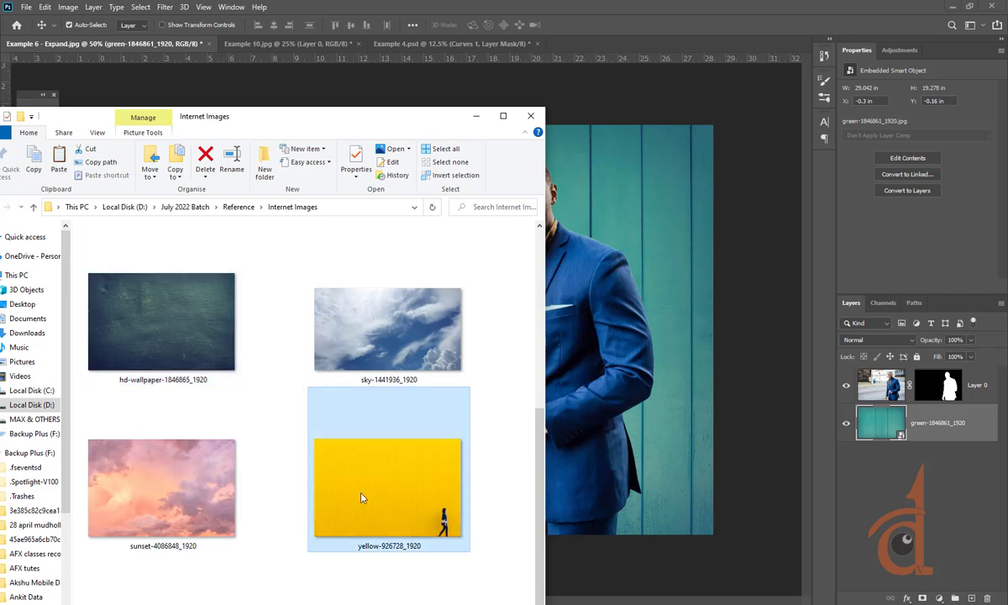
left_click_drag(385, 497, 630, 37)
Copy the masked man layer from Example 6 into the yellow wall document and position him over the walking woman
left_click(410, 44)
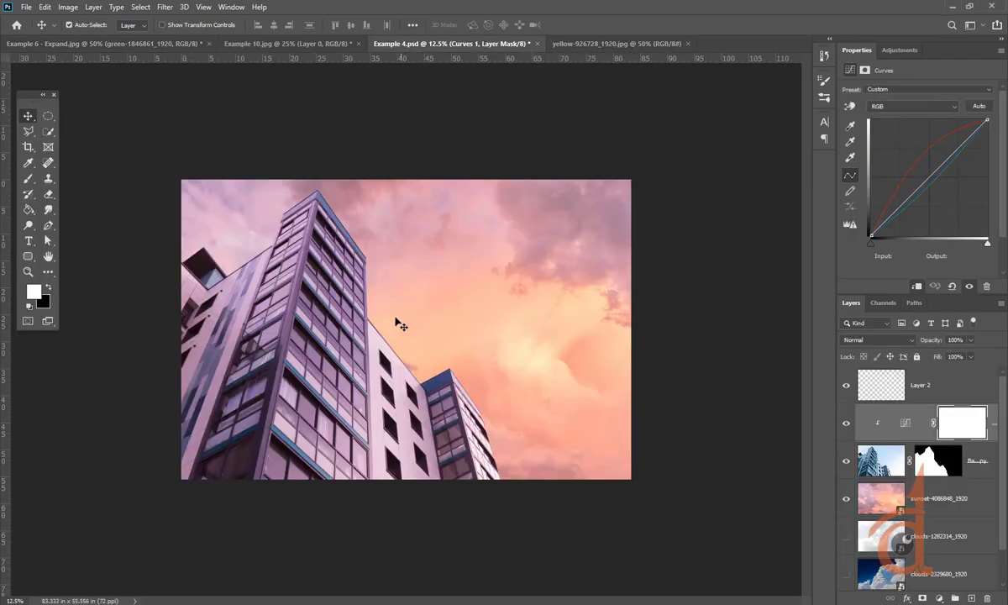
left_click(168, 43)
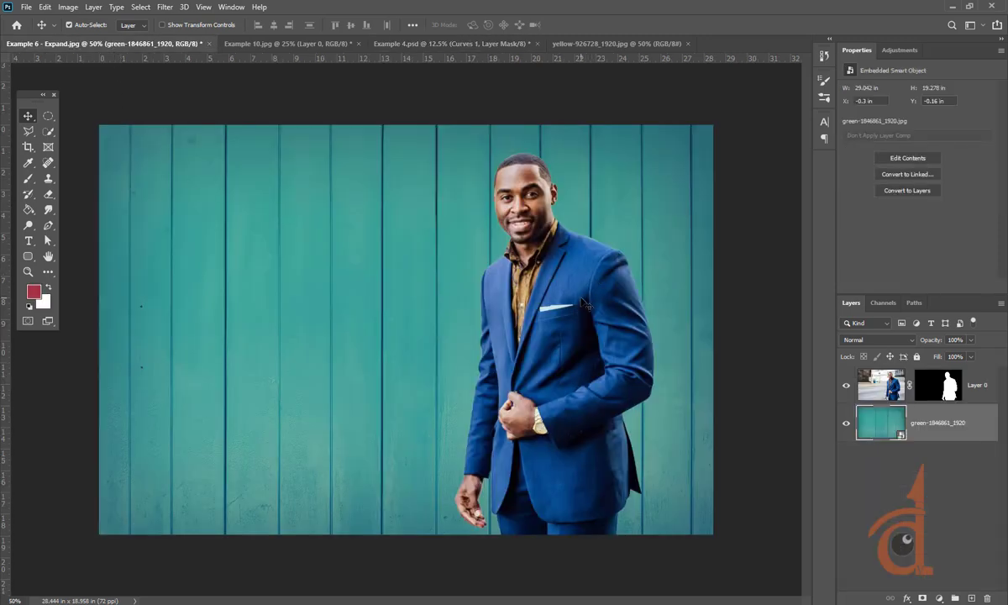
left_click_drag(556, 279, 603, 405)
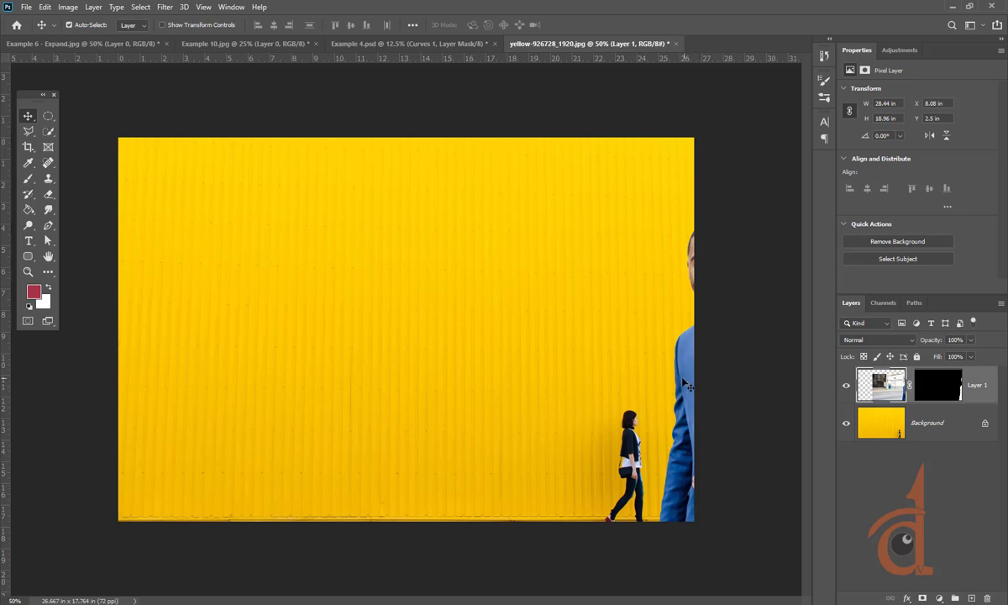
left_click_drag(688, 369, 518, 375)
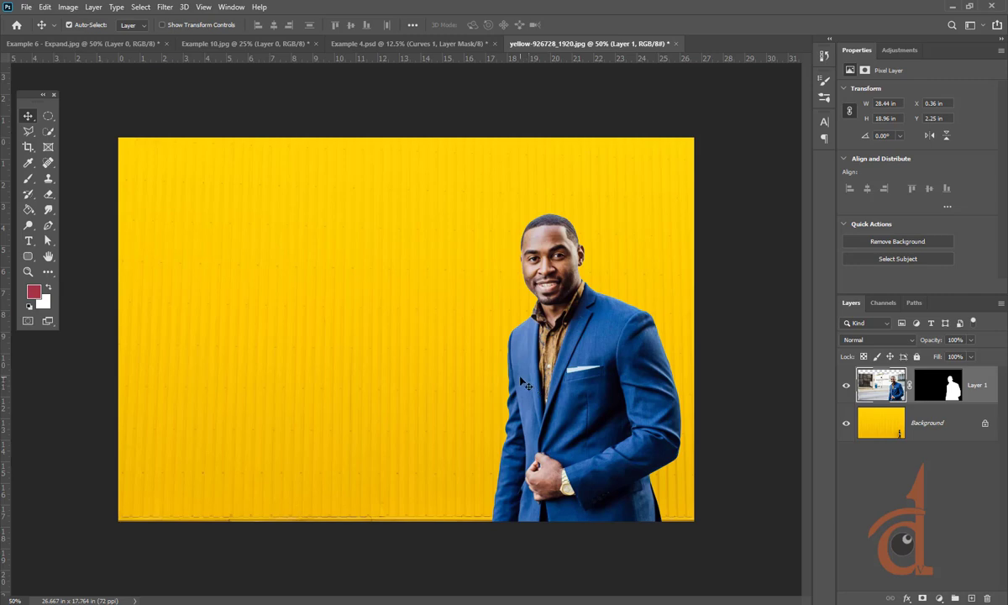
View the New Document settings without creating a document, and move the masked man up to about X 0 in, Y 0.57 in
key("ctrl+n")
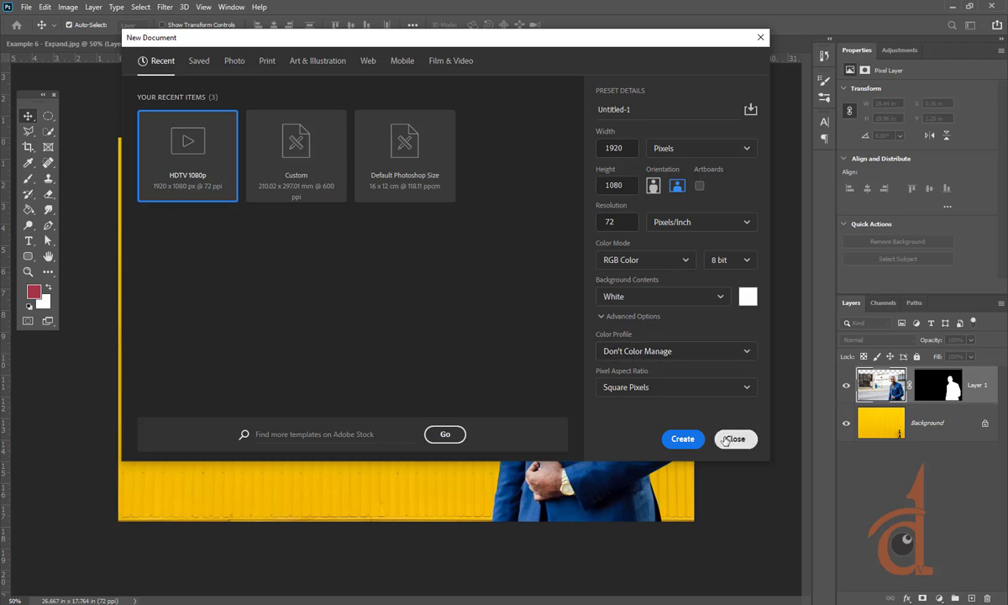
left_click(733, 439)
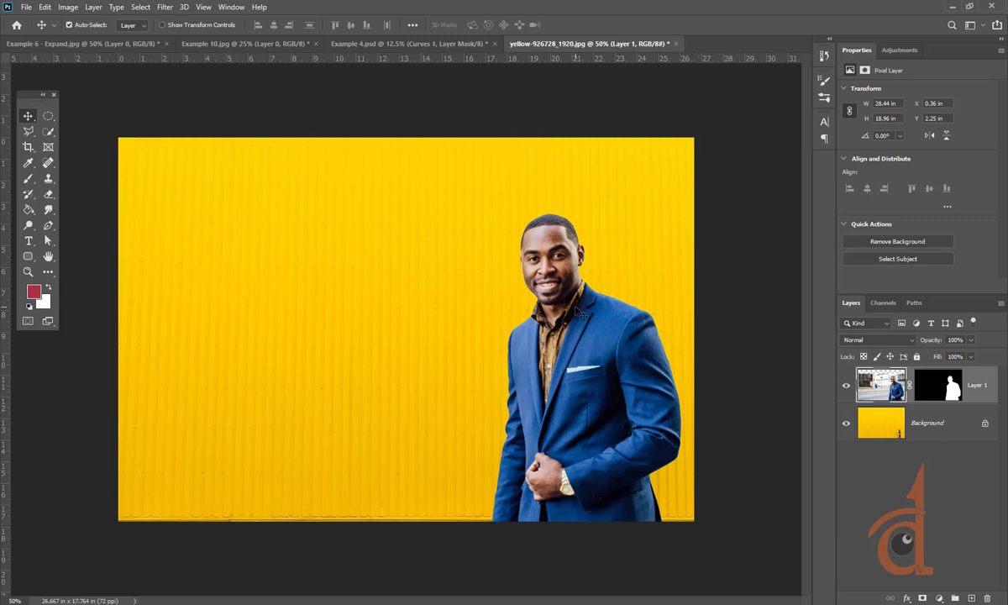
left_click_drag(583, 359, 578, 321)
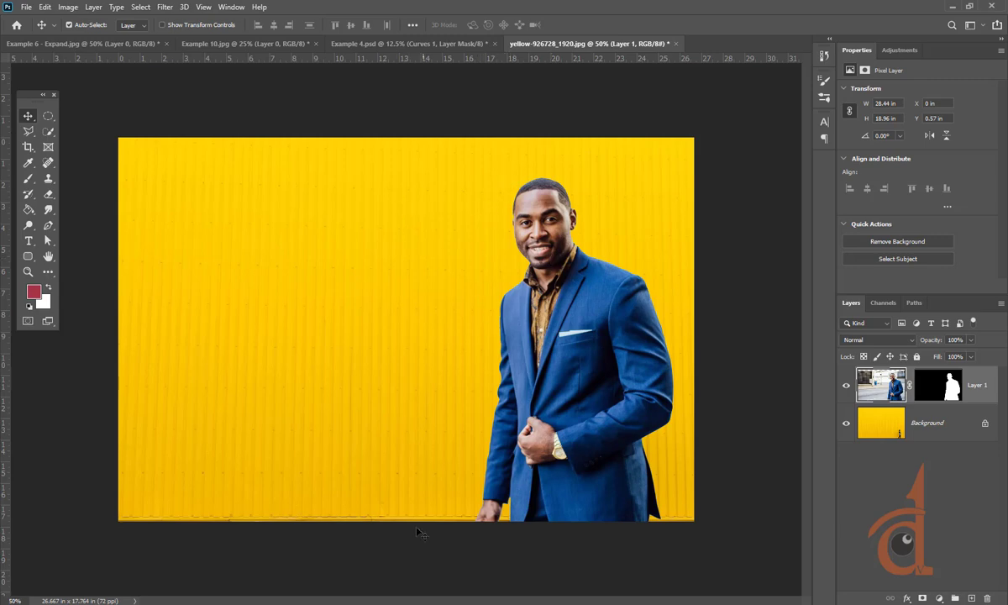
Paint white on Layer 1's mask with the 500 px splatter brush to reveal the street beside the man, then invert the mask and revert it
left_click(937, 385)
key("d")
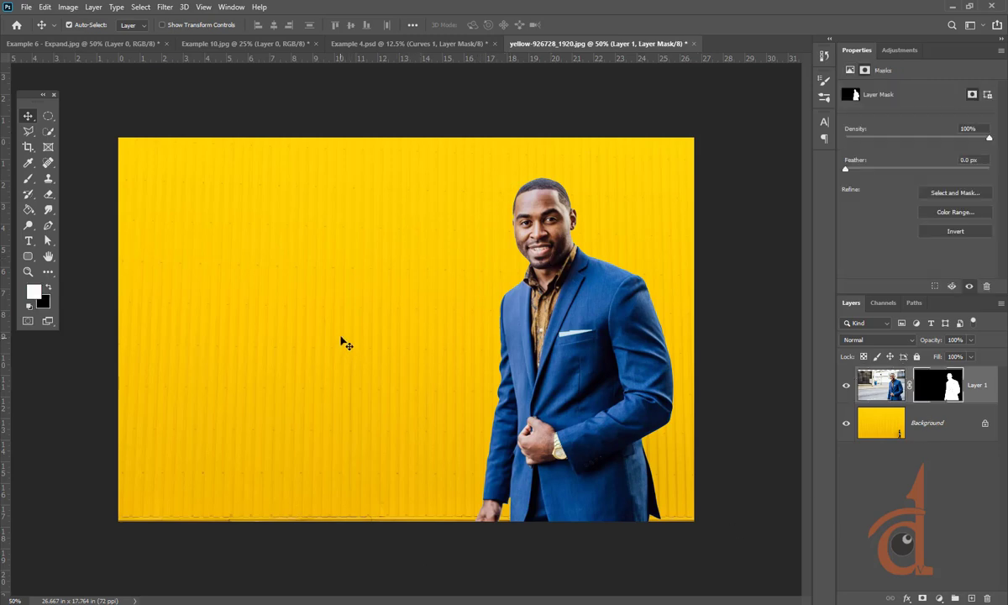
key("b")
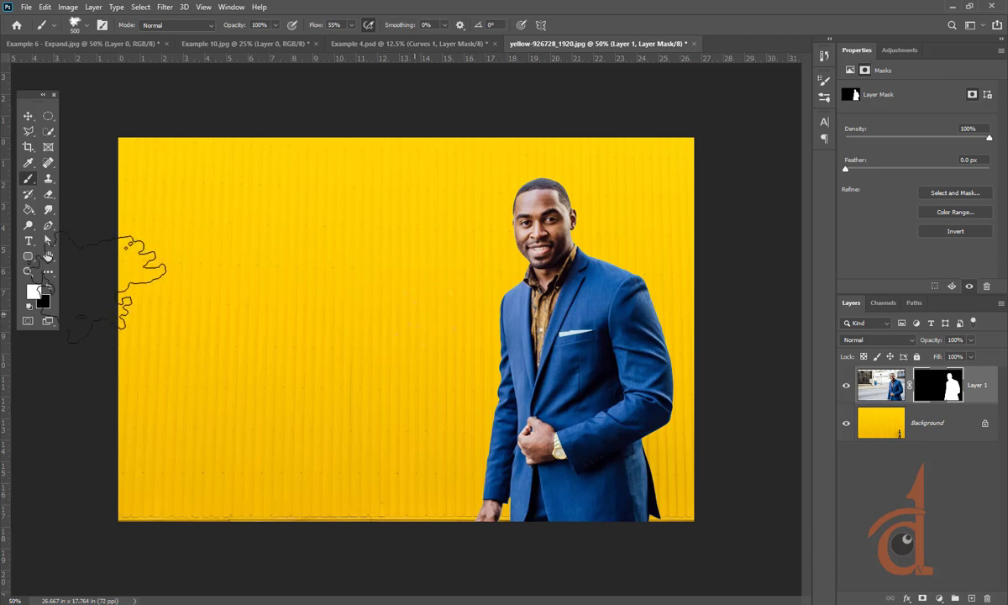
left_click_drag(118, 284, 388, 290)
left_click_drag(348, 408, 79, 475)
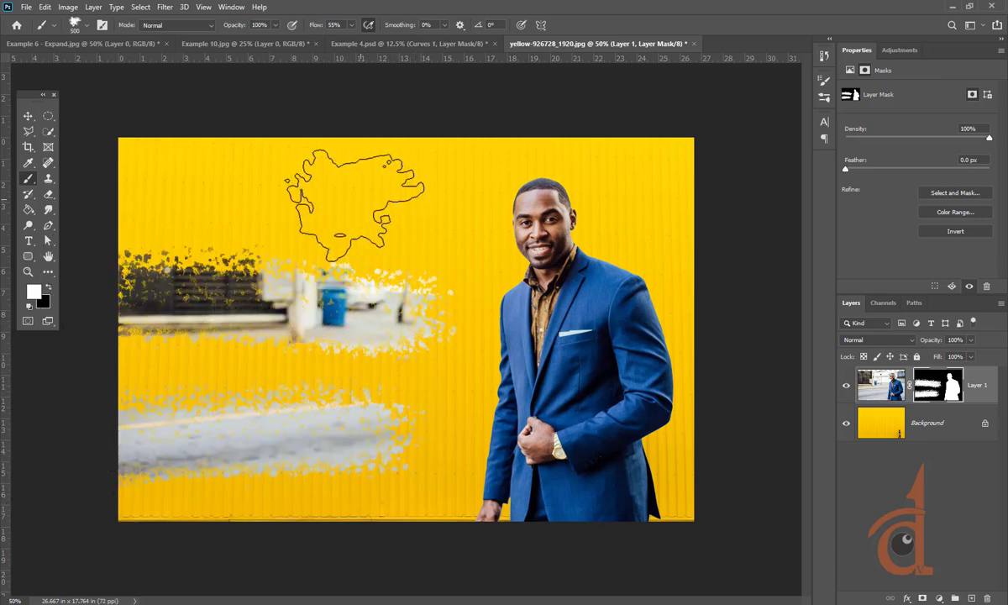
key("ctrl+z")
left_click_drag(391, 371, 9, 372)
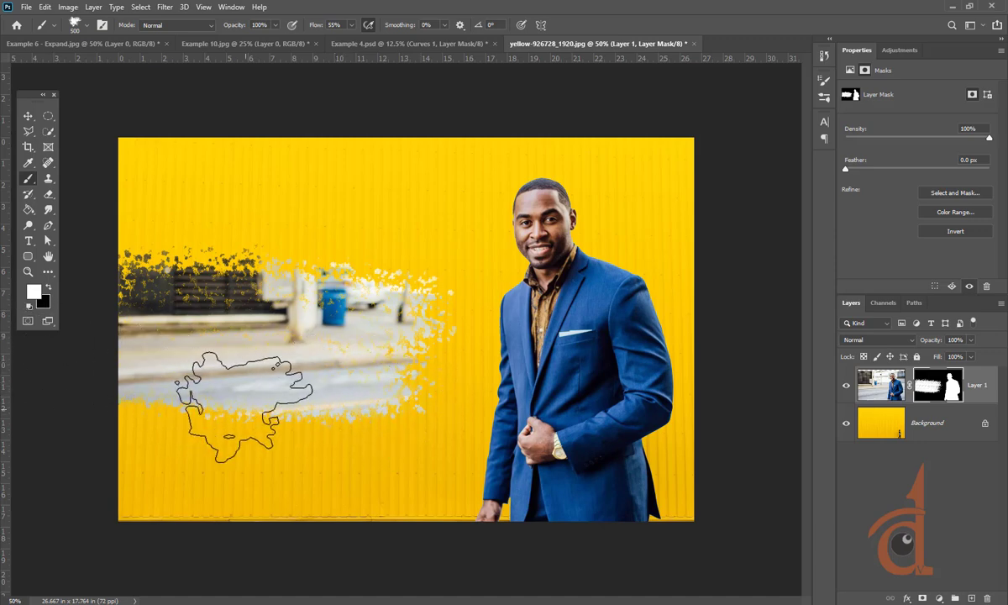
left_click_drag(344, 269, 10, 298)
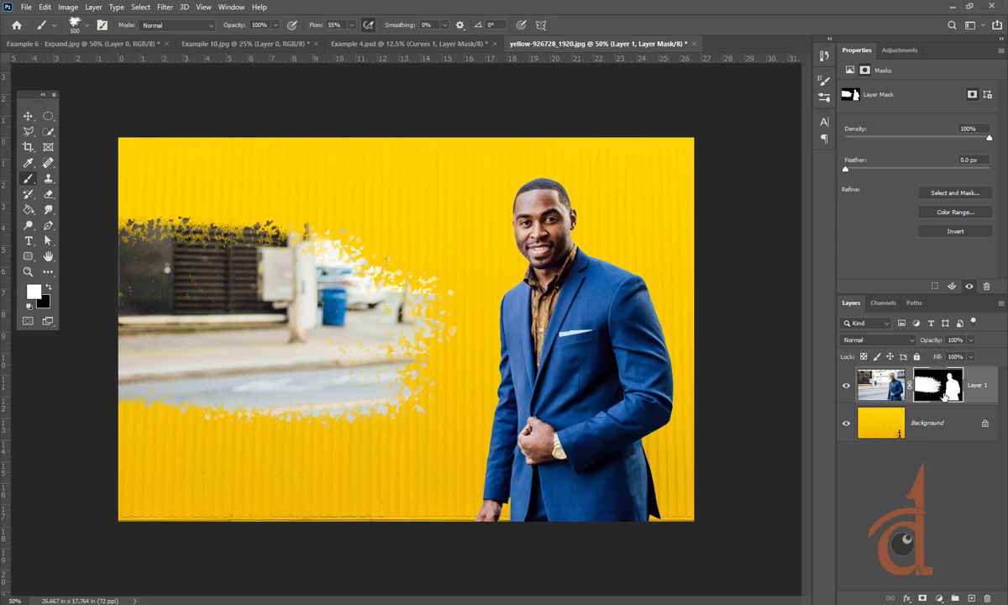
key("ctrl+i")
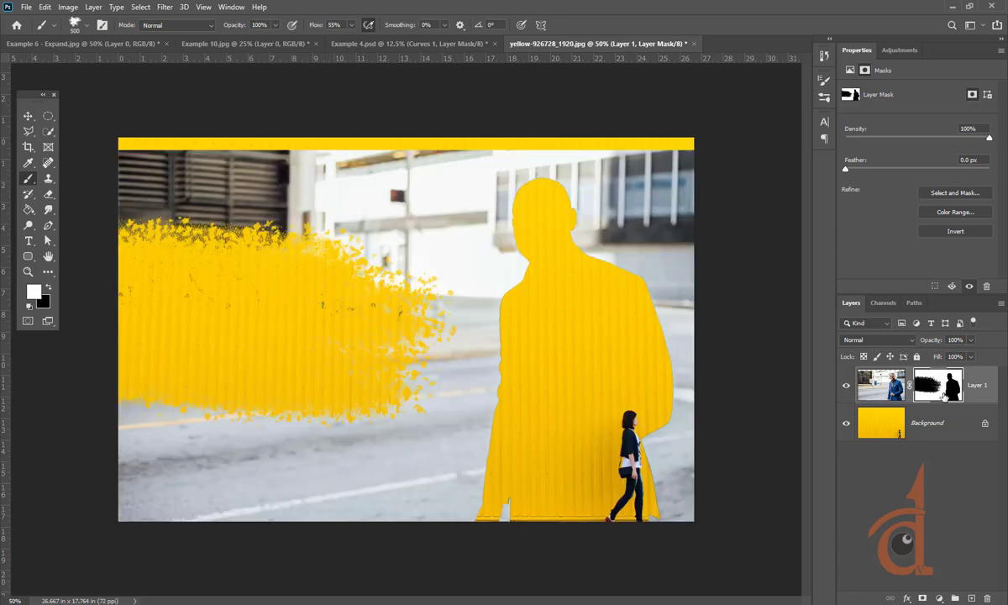
key("ctrl+i")
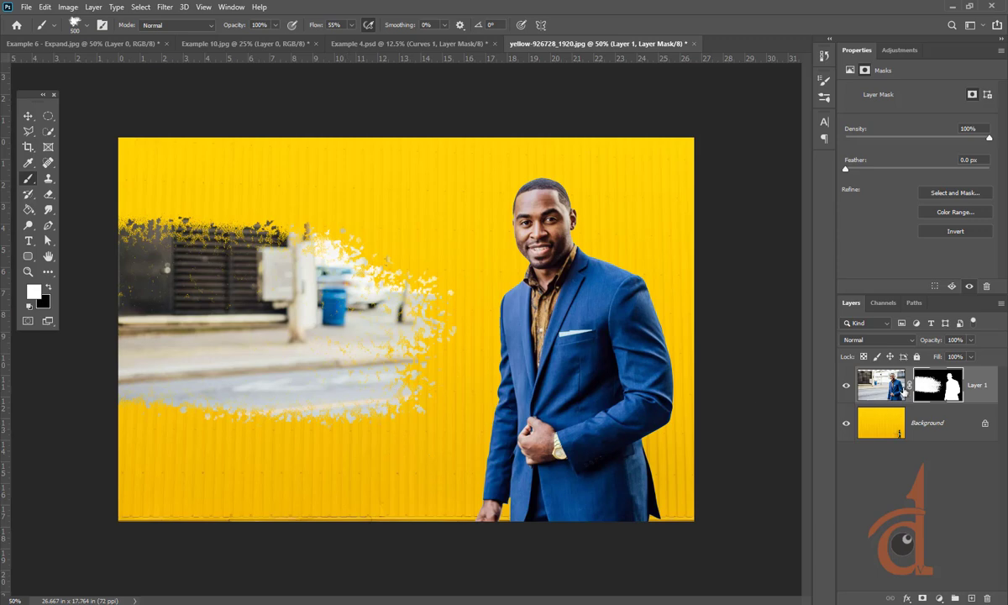
Choose the Soft Round brush and paint black on Layer 1's mask over the revealed street to hide it again
left_click(80, 24)
scroll(113, 341, "up", 6)
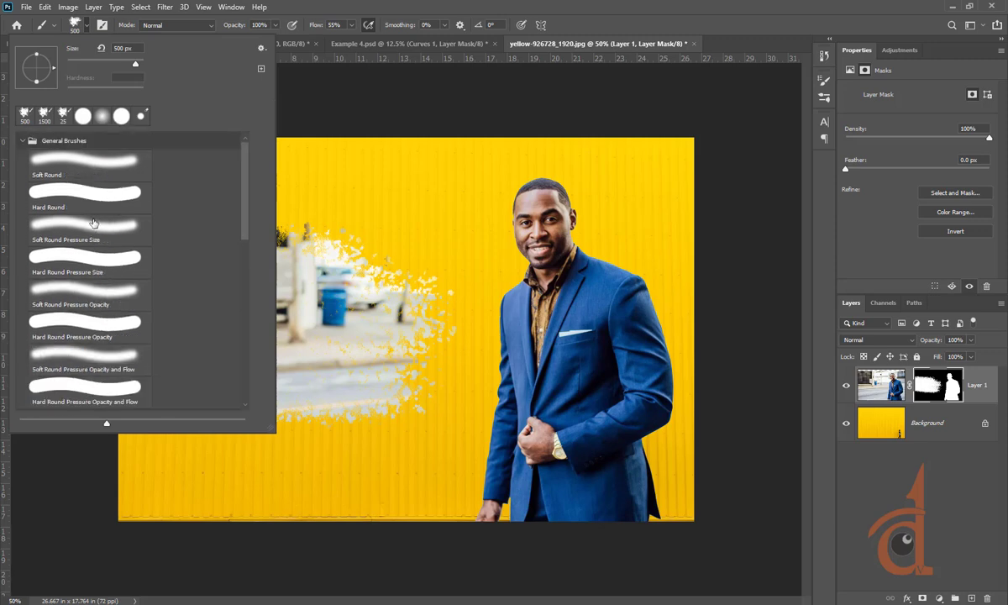
left_click(57, 154)
left_click(510, 5)
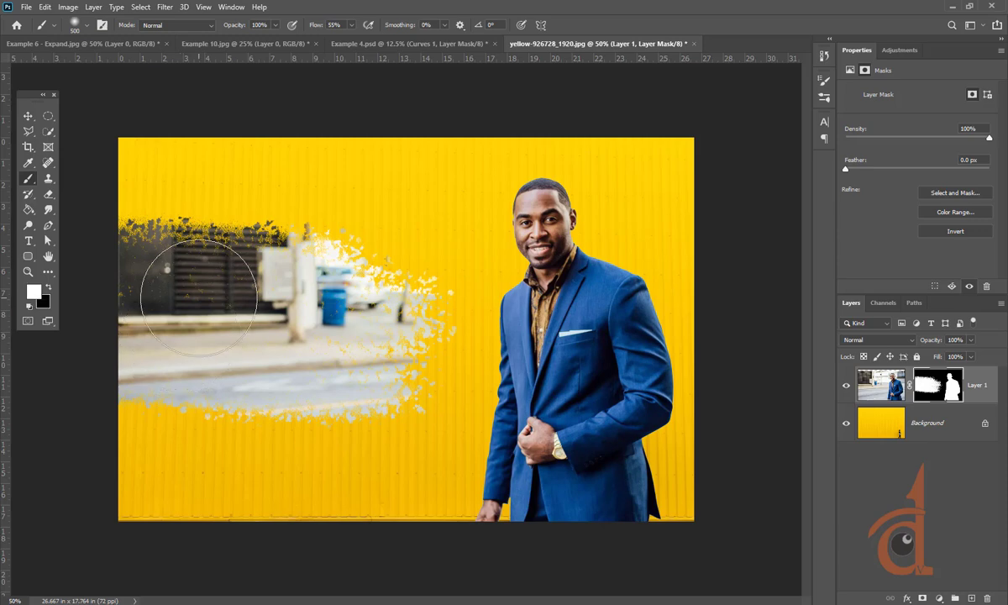
key("x")
mouse_move(169, 248)
left_mouse_down()
mouse_move(129, 182)
mouse_move(181, 443)
mouse_move(233, 446)
mouse_move(242, 179)
mouse_move(304, 225)
mouse_move(398, 413)
mouse_move(401, 299)
left_mouse_up()
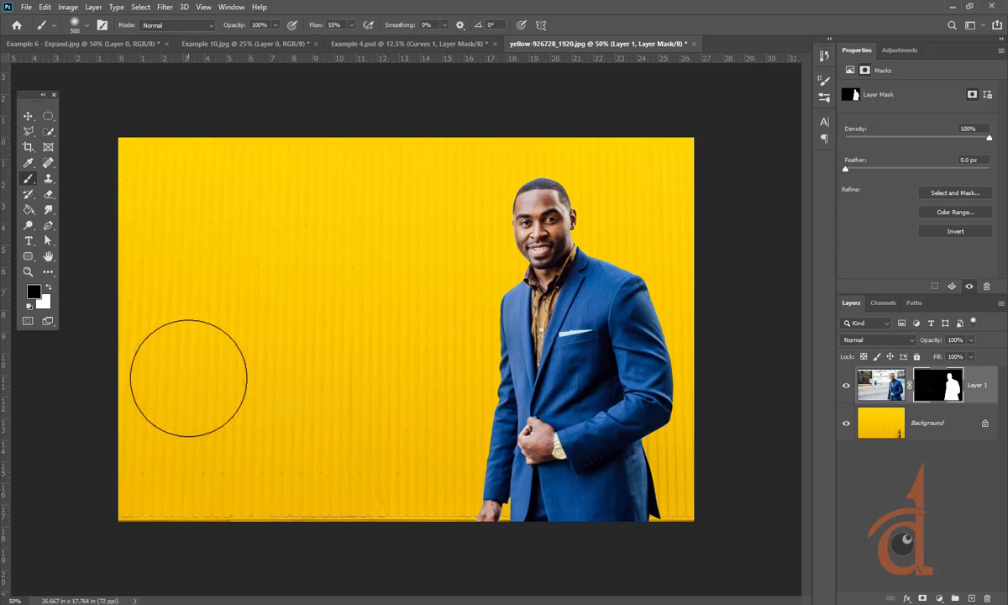
Paint soft white strokes on Layer 1's mask to reveal the street beside the man, and shift the layer slightly up
key("x")
mouse_move(182, 370)
left_mouse_down()
mouse_move(233, 211)
mouse_move(248, 438)
mouse_move(316, 160)
mouse_move(317, 230)
mouse_move(353, 436)
mouse_move(337, 118)
mouse_move(304, 395)
mouse_move(302, 49)
mouse_move(252, 144)
mouse_move(166, 403)
mouse_move(155, 541)
left_mouse_up()
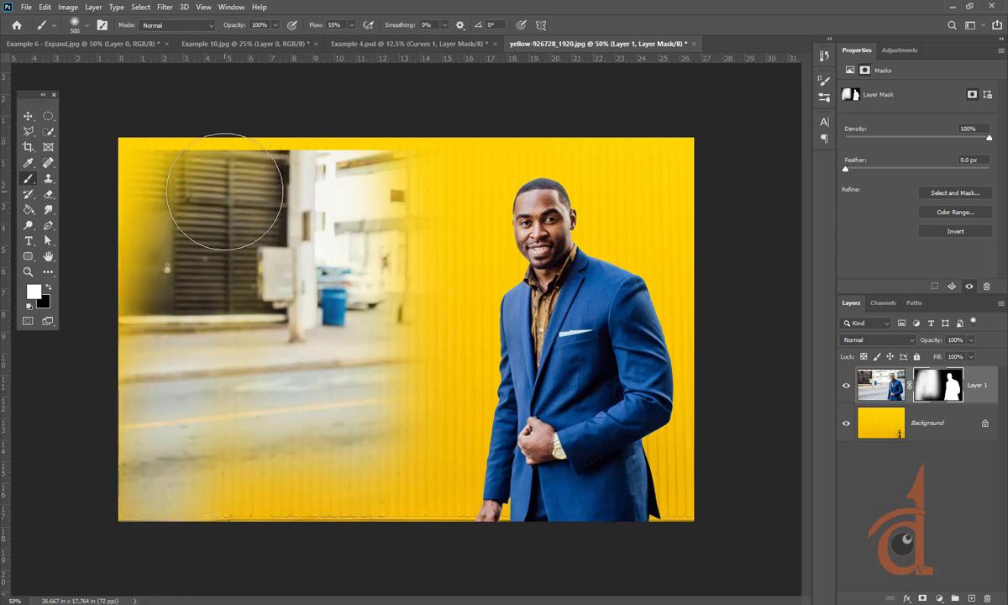
left_click(28, 116)
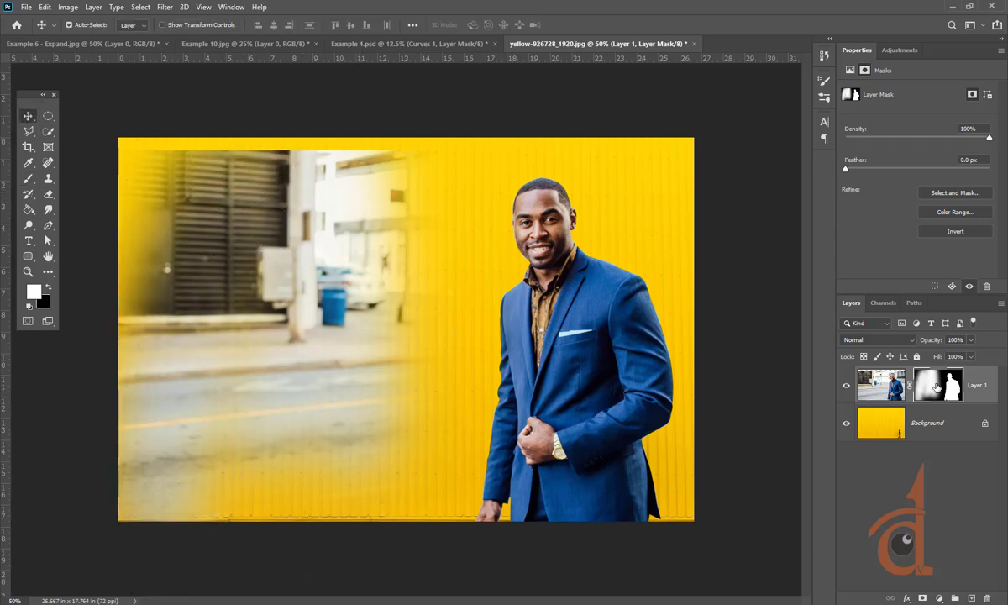
left_click_drag(567, 311, 593, 312)
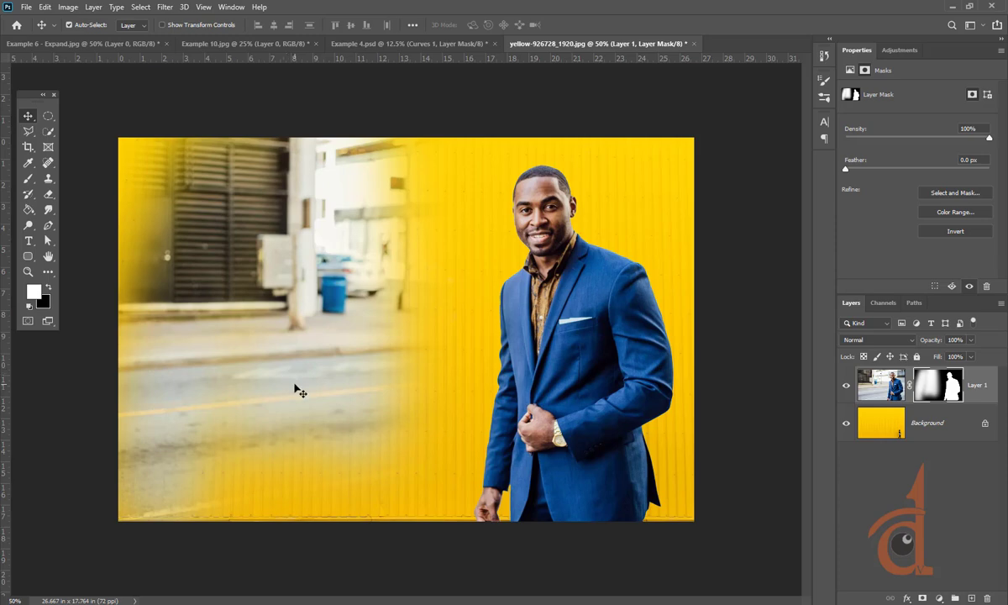
key("b")
left_click_drag(202, 546, 236, 551)
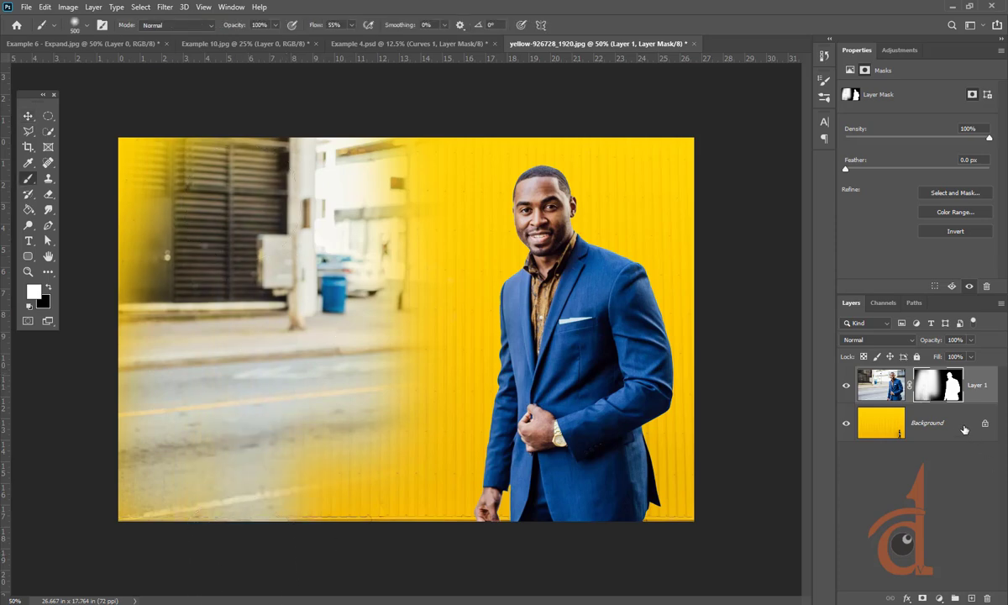
Undo the soft white mask strokes and the layer move until only the man is revealed
key("ctrl+z")
key("ctrl+z")
key("ctrl+z")
key("ctrl+z")
key("ctrl+z")
key("ctrl+z")
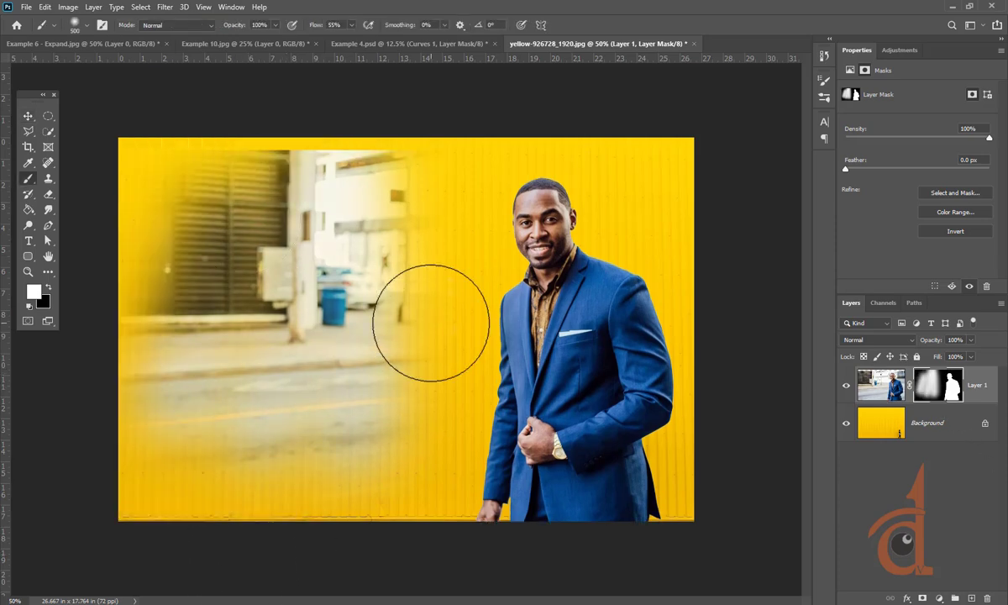
Move Layer 1 up and fill a rectangular selection beside the man with white on its mask, clearing the selection when done
left_click(28, 116)
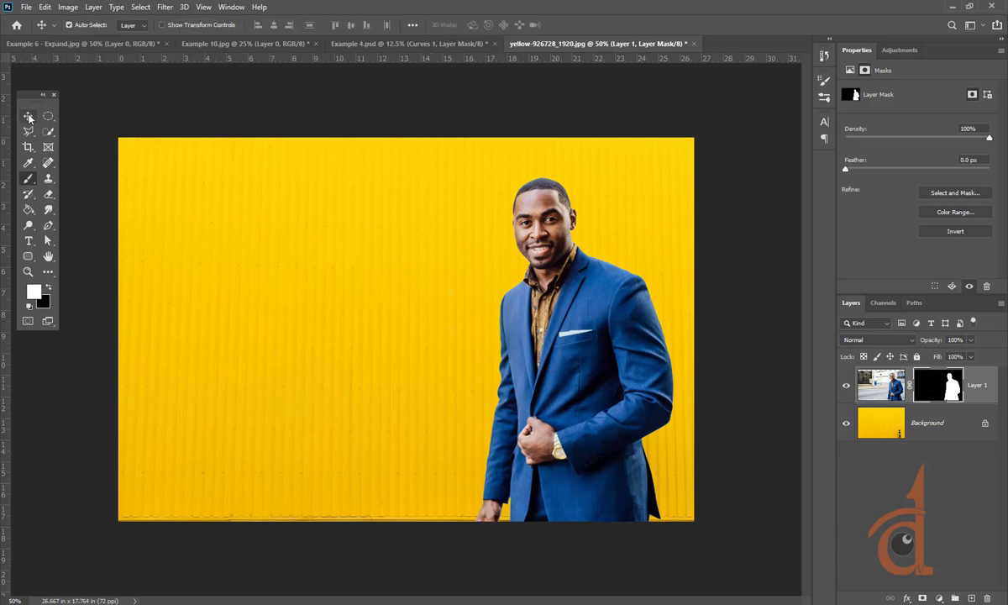
left_click_drag(610, 378, 613, 340)
left_click(47, 116)
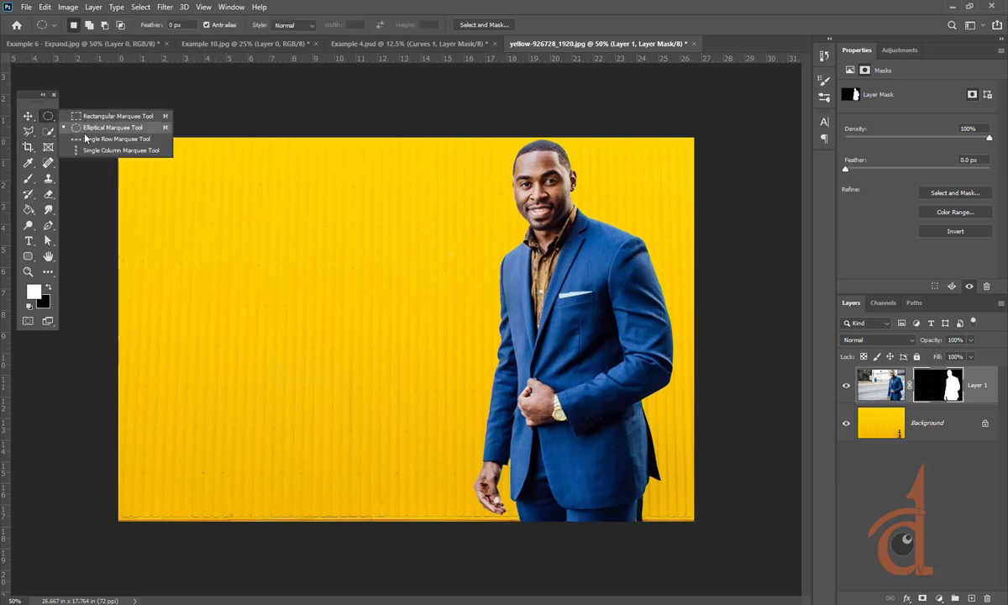
left_click(90, 115)
left_click_drag(152, 205, 429, 369)
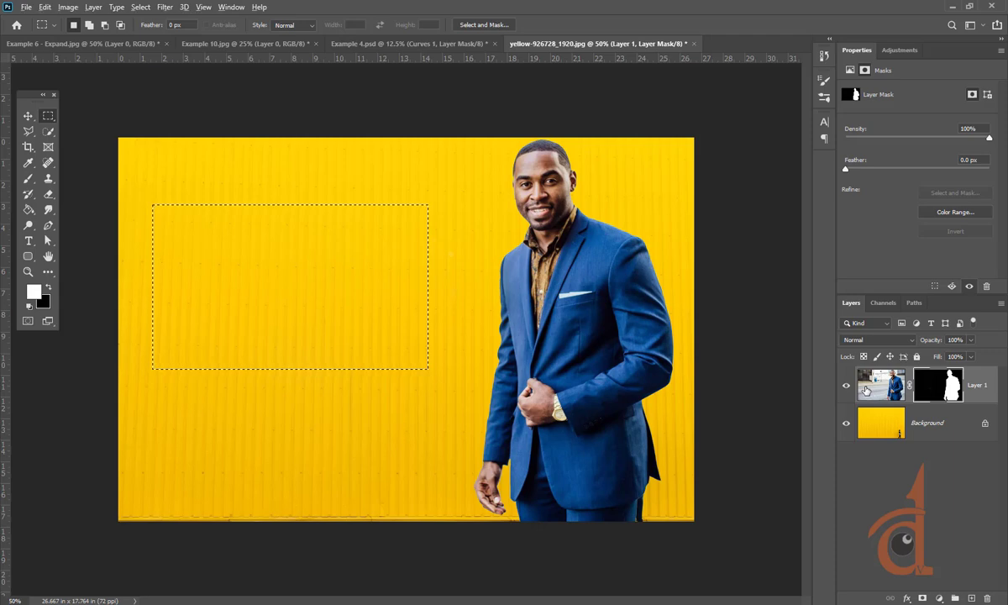
key("alt+BackSpace")
key("ctrl+d")
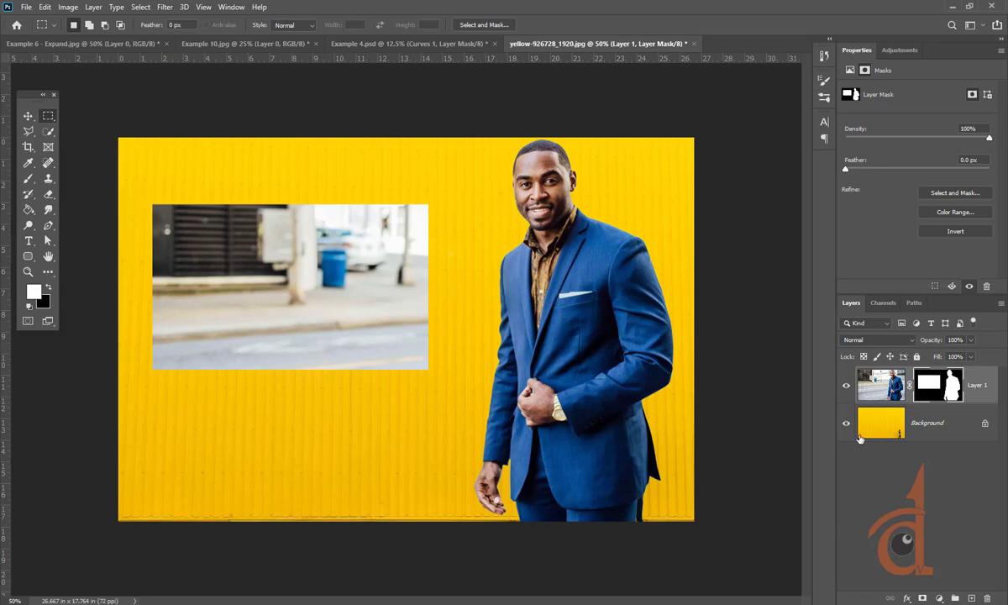
Switch to the Chrome browser and open Pinterest in place of the Pixabay wall search page
left_click(205, 548)
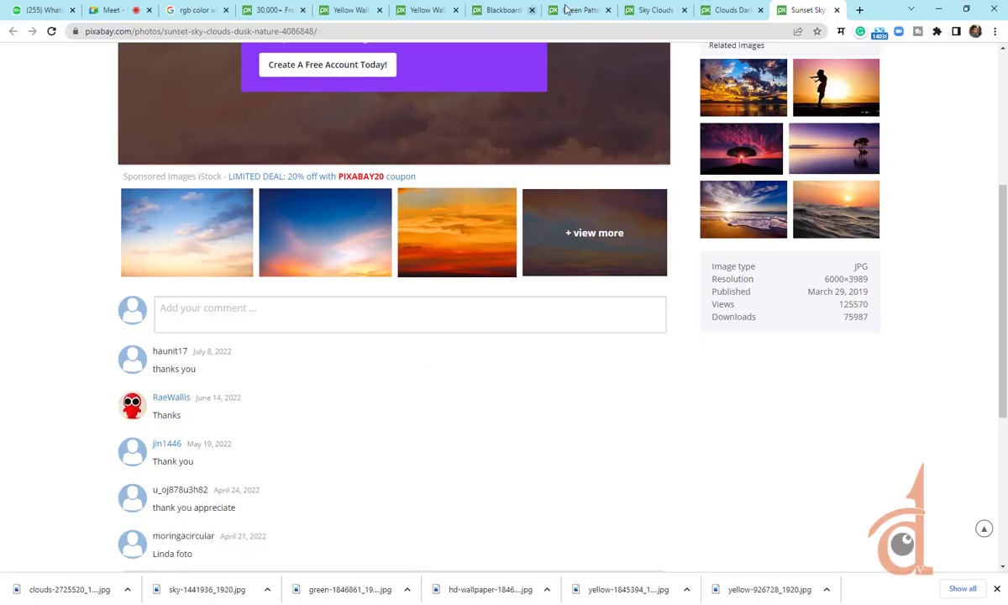
left_click(286, 10)
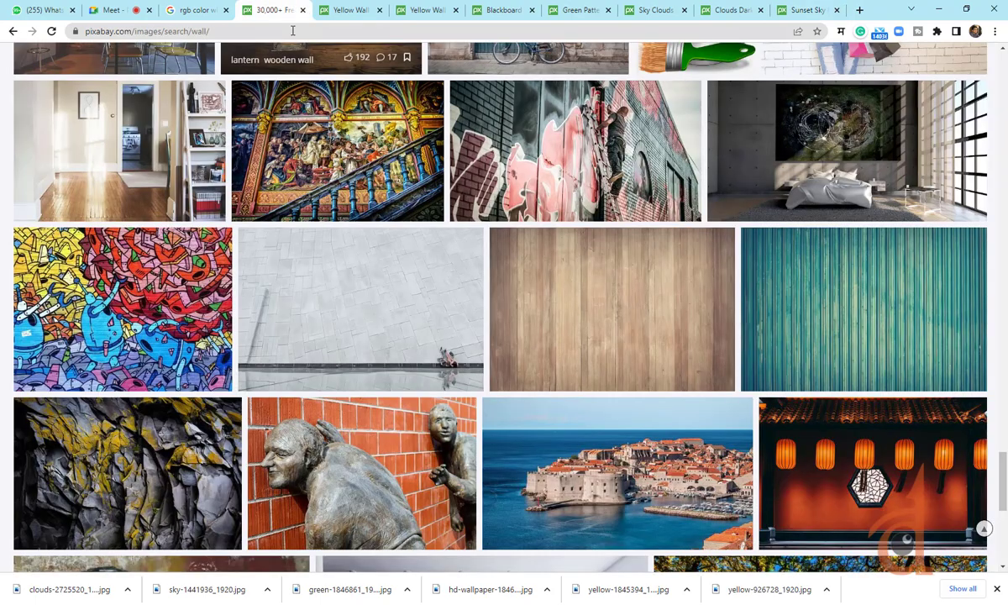
left_click(292, 30)
type("pint")
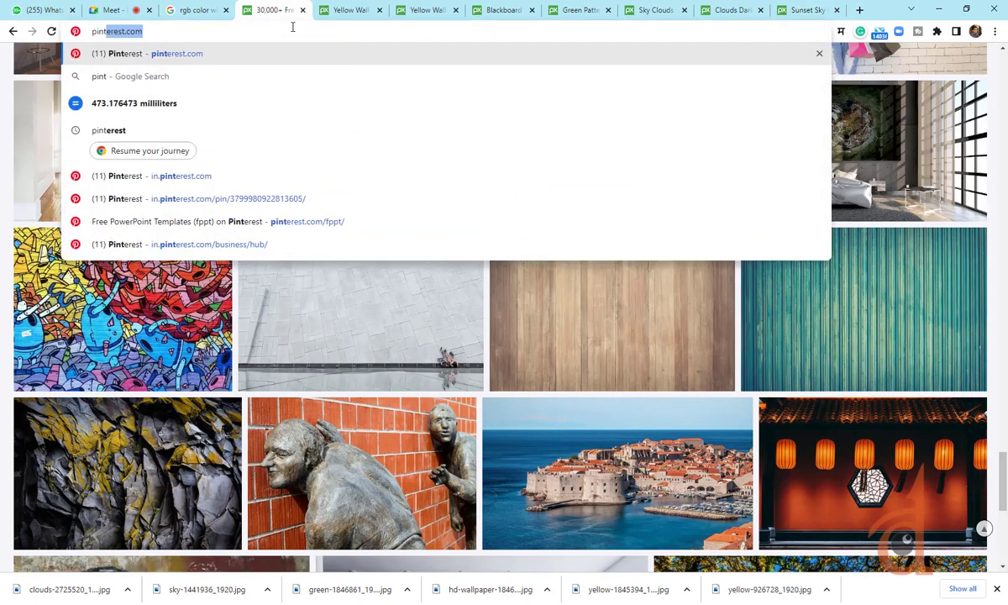
key("Return")
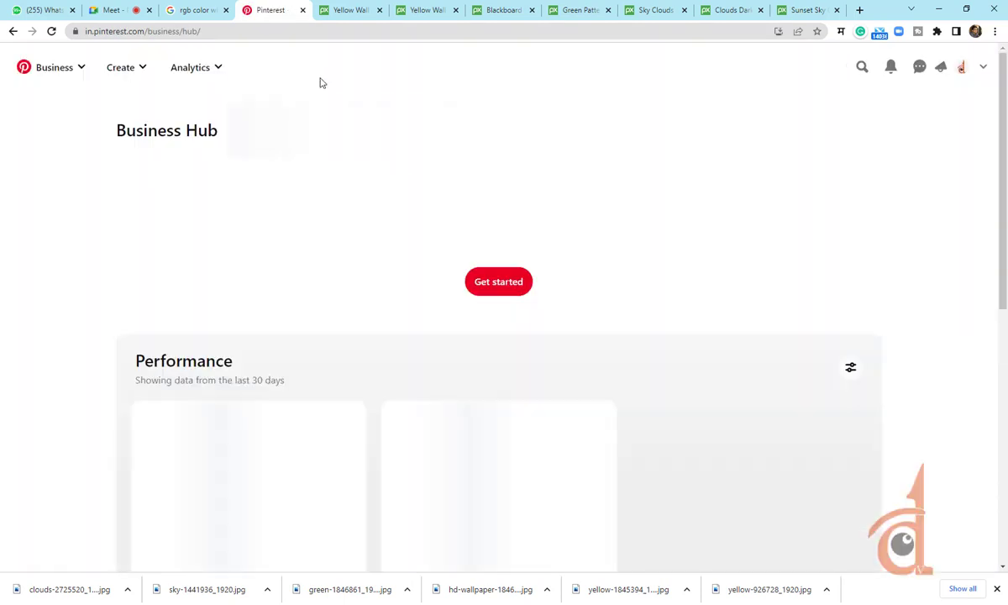
Search Pinterest for "commercial ads" and browse the example advertisements before returning to Photoshop
left_click(861, 67)
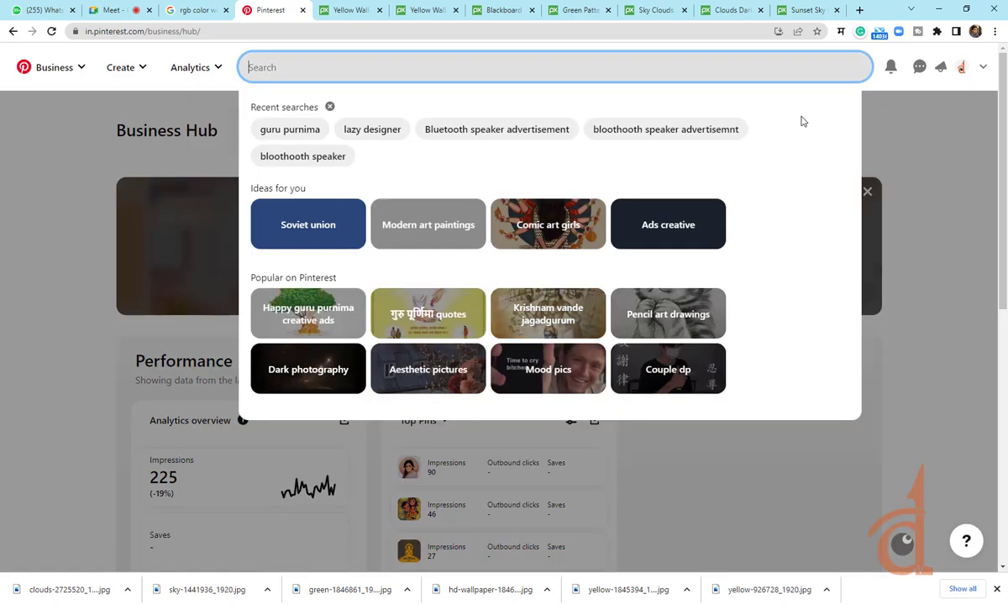
type("commercial")
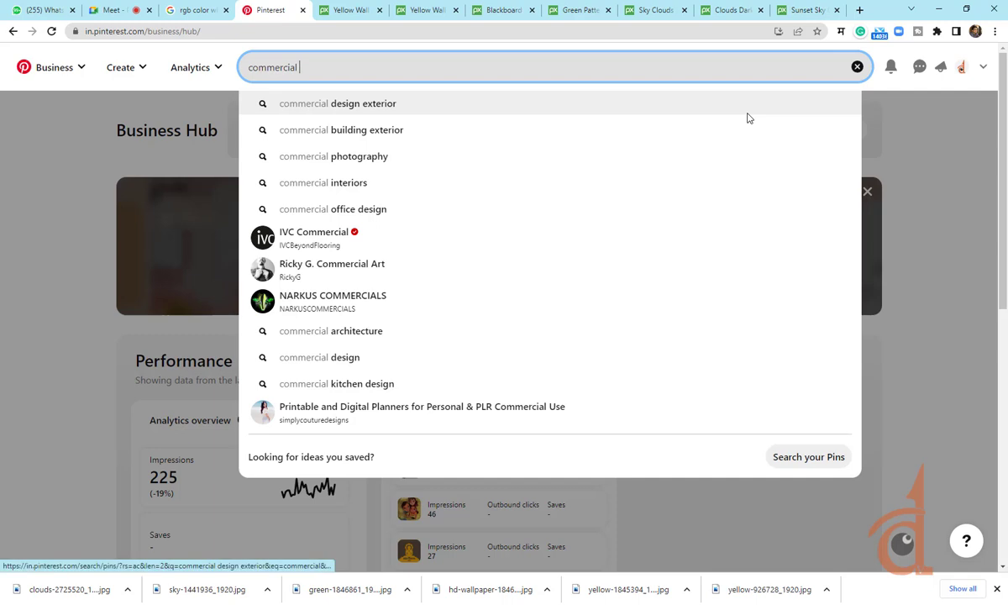
type("a")
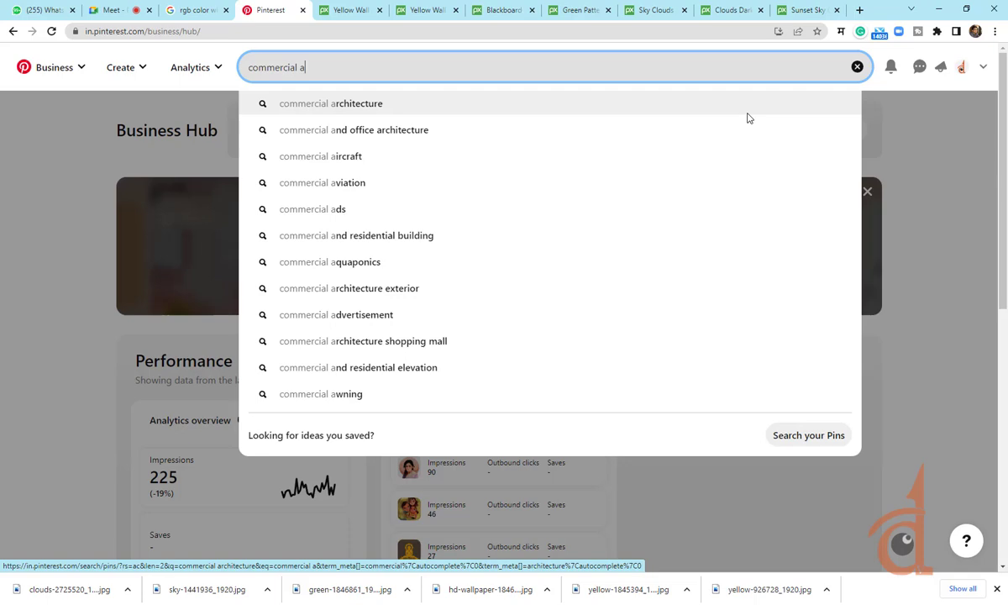
left_click(338, 211)
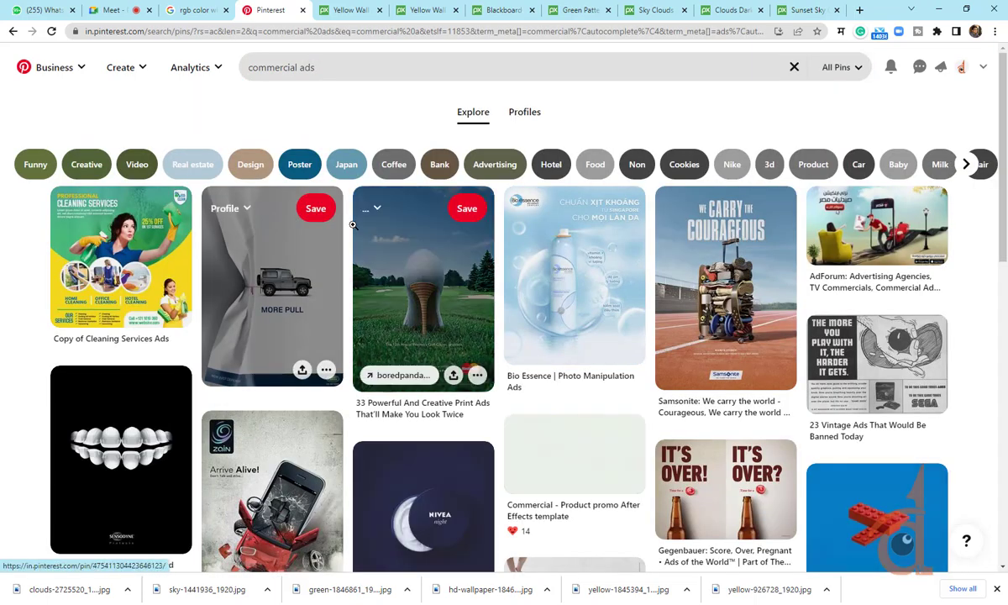
left_click(126, 248)
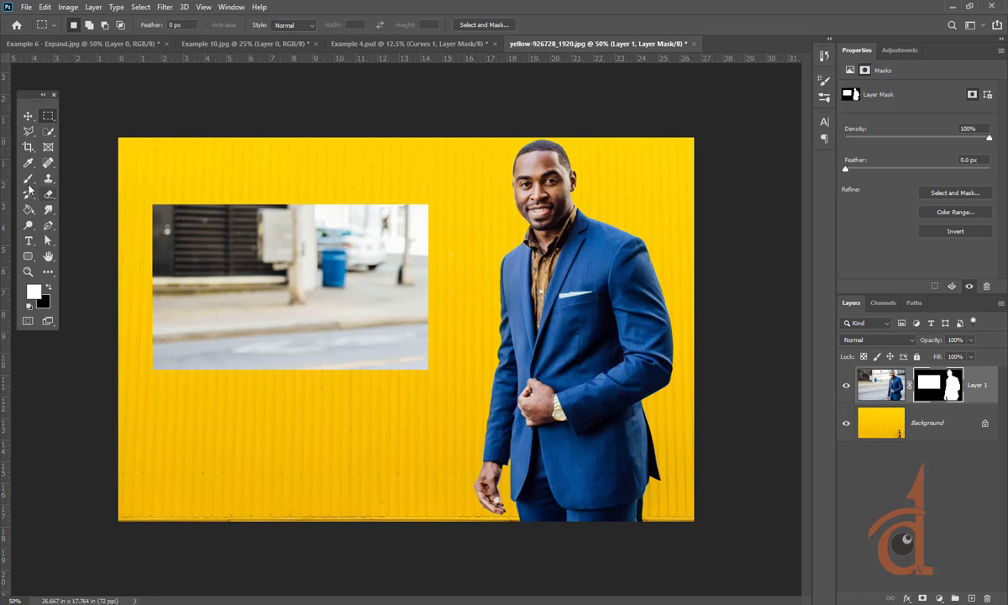
In Example 10.jpg, draw a circular selection about 53 in wide around both apples, shift it slightly up and left, and keep Layer 0 active
left_click(28, 116)
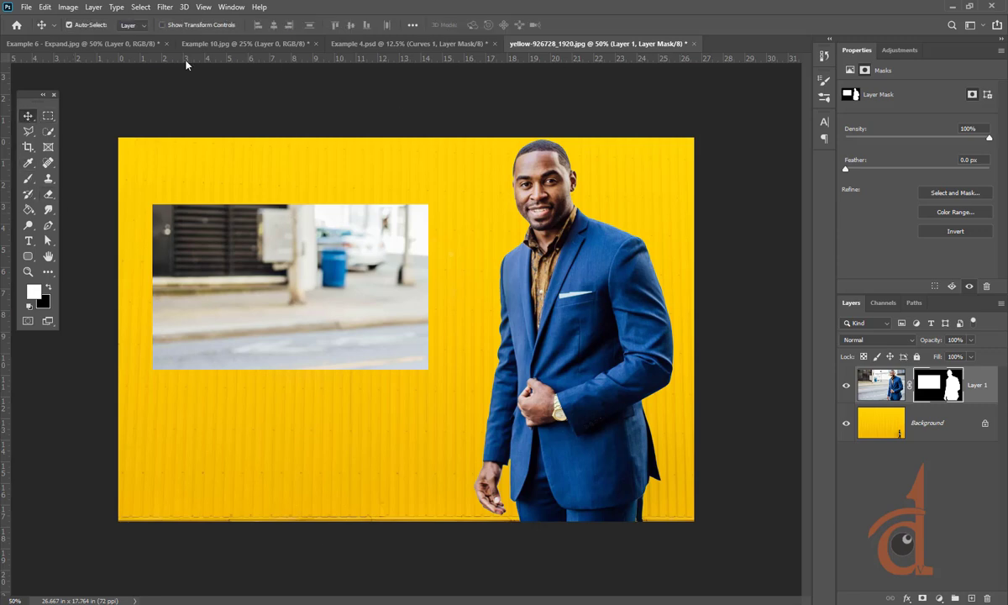
left_click(201, 44)
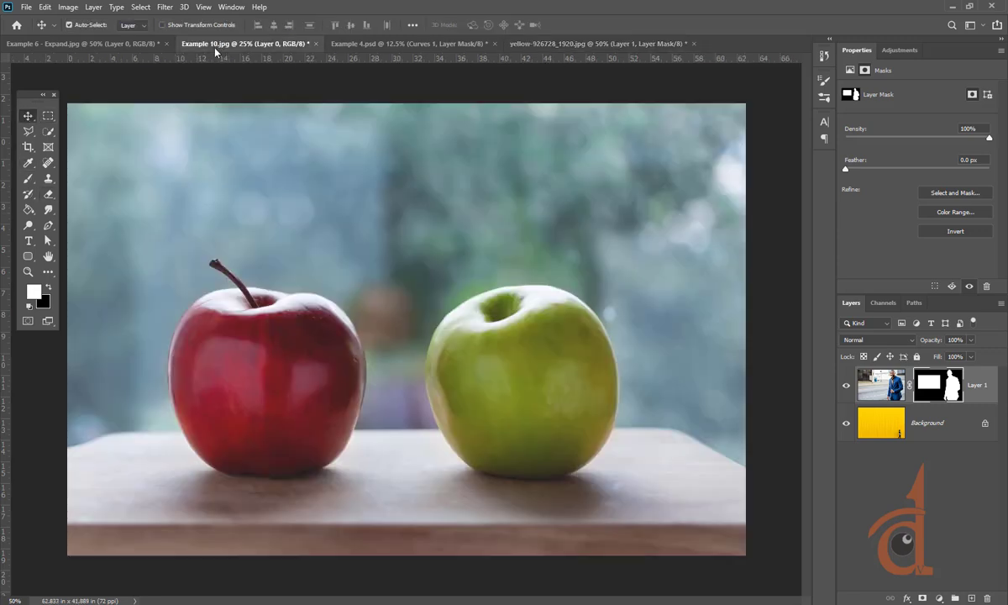
right_click(47, 115)
left_click(84, 126)
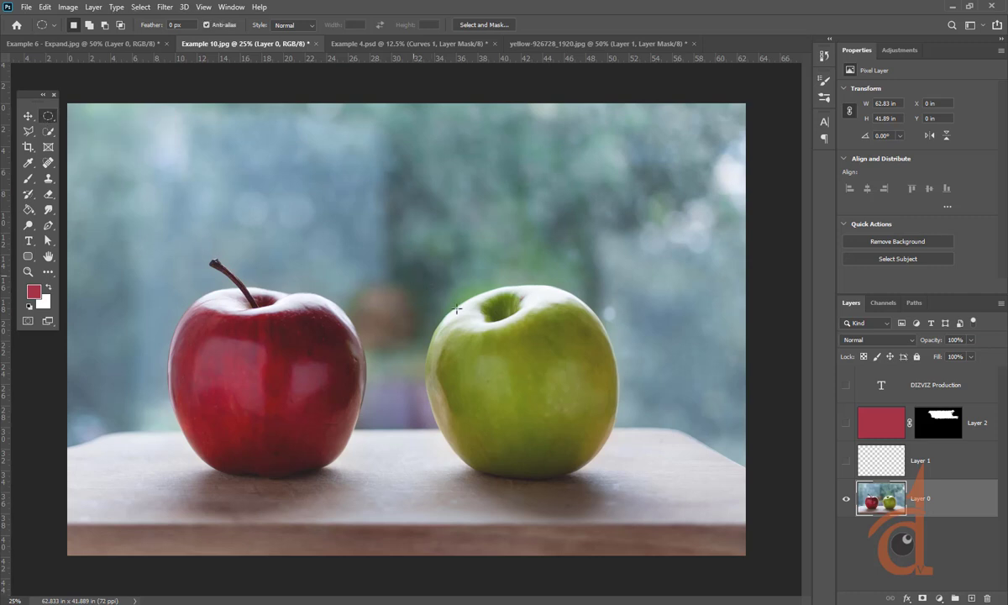
left_click_drag(457, 309, 738, 557)
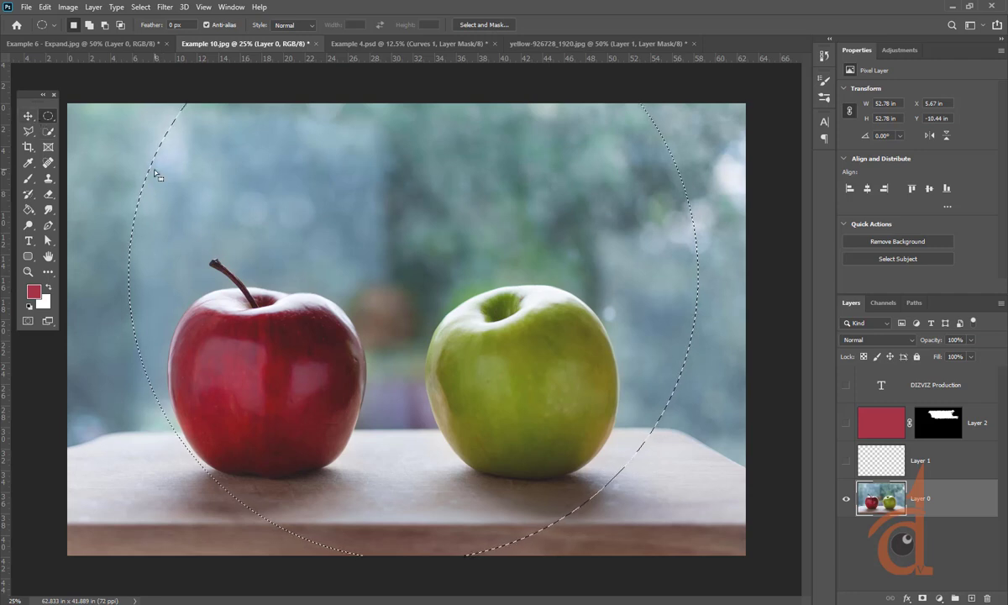
left_click_drag(152, 170, 134, 156)
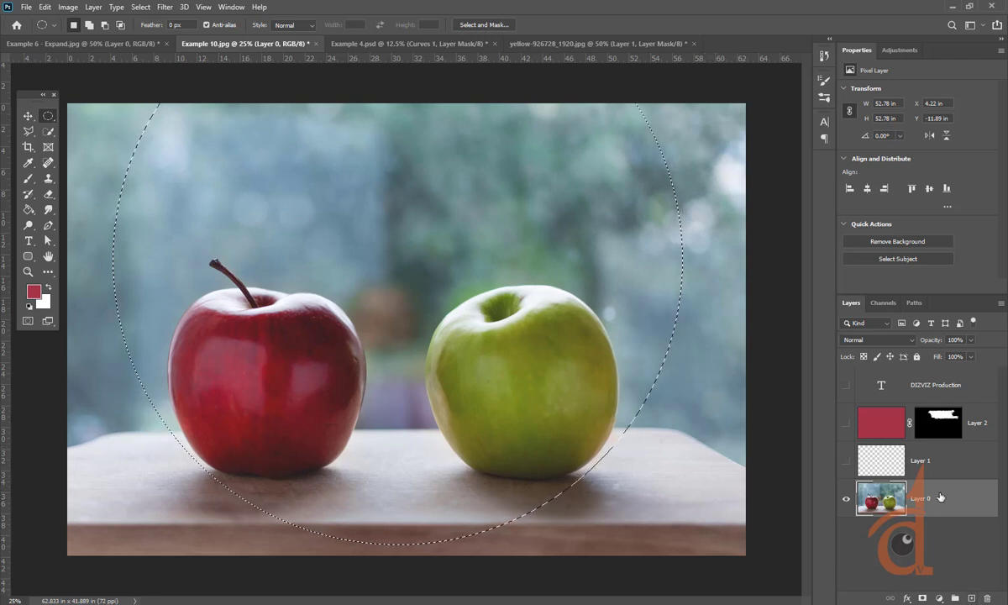
left_click(923, 475)
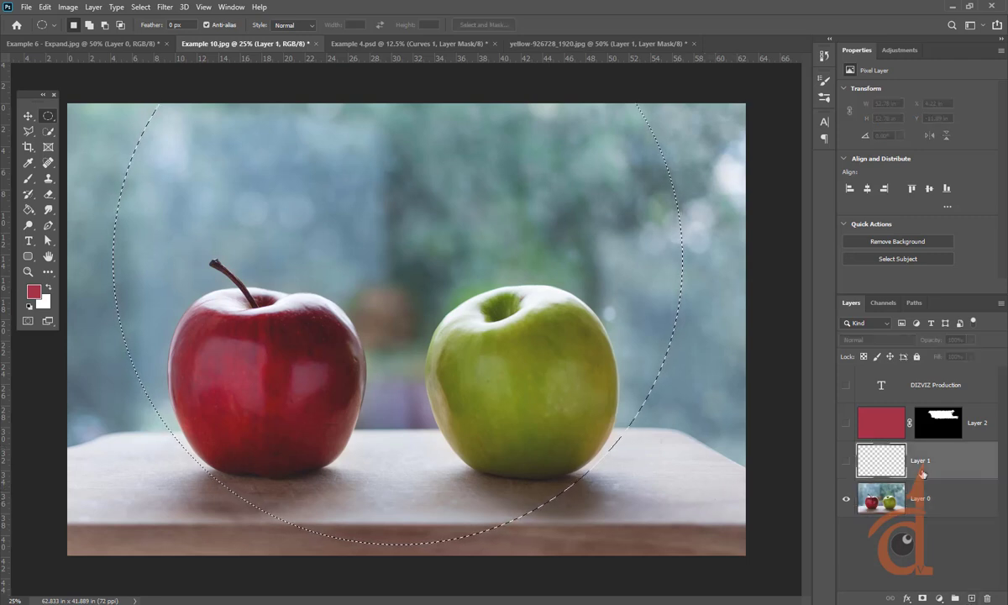
left_click(894, 505)
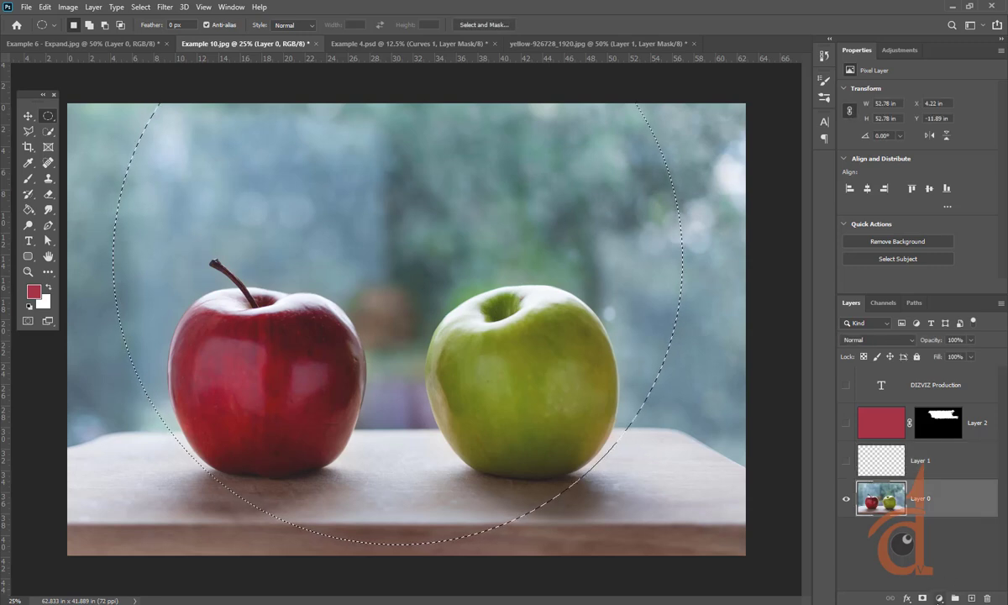
left_click(939, 599)
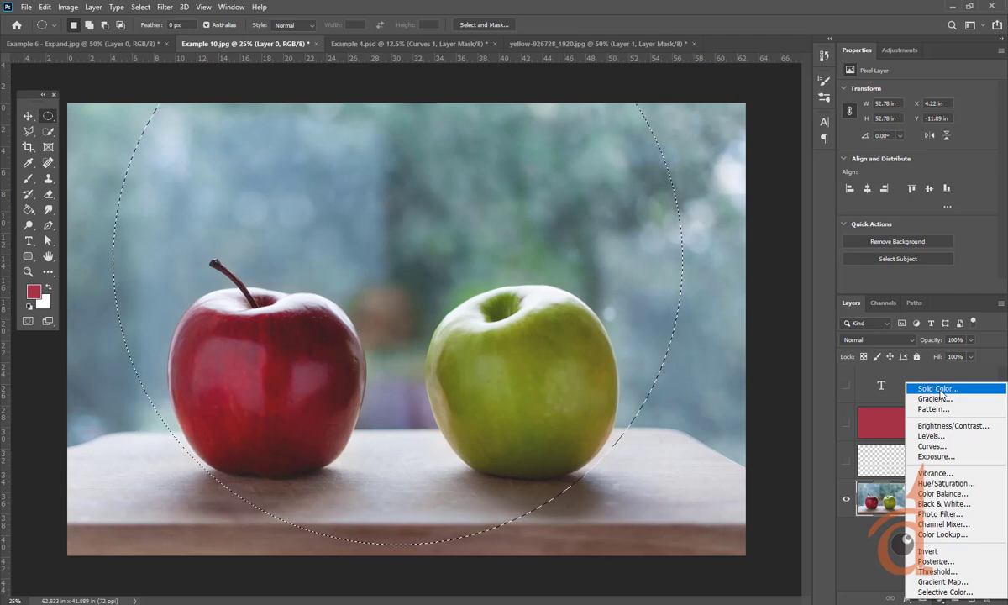
key("Escape")
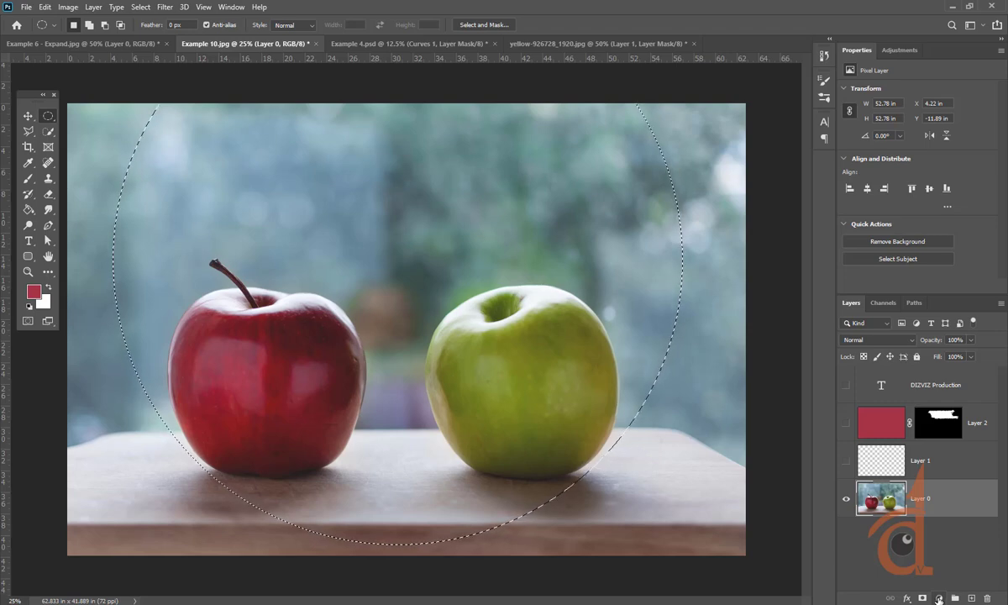
left_click(92, 7)
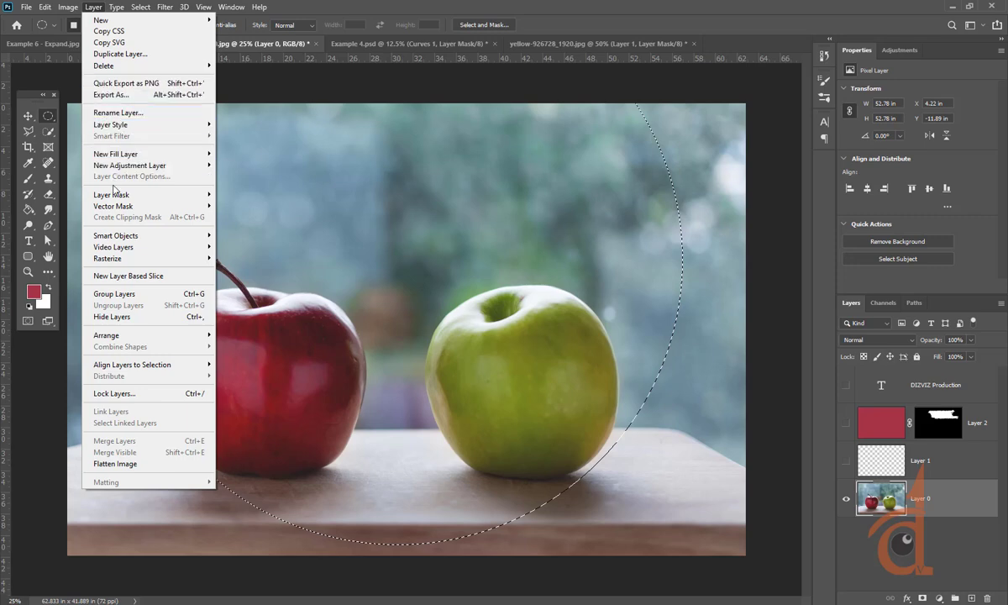
mouse_move(168, 165)
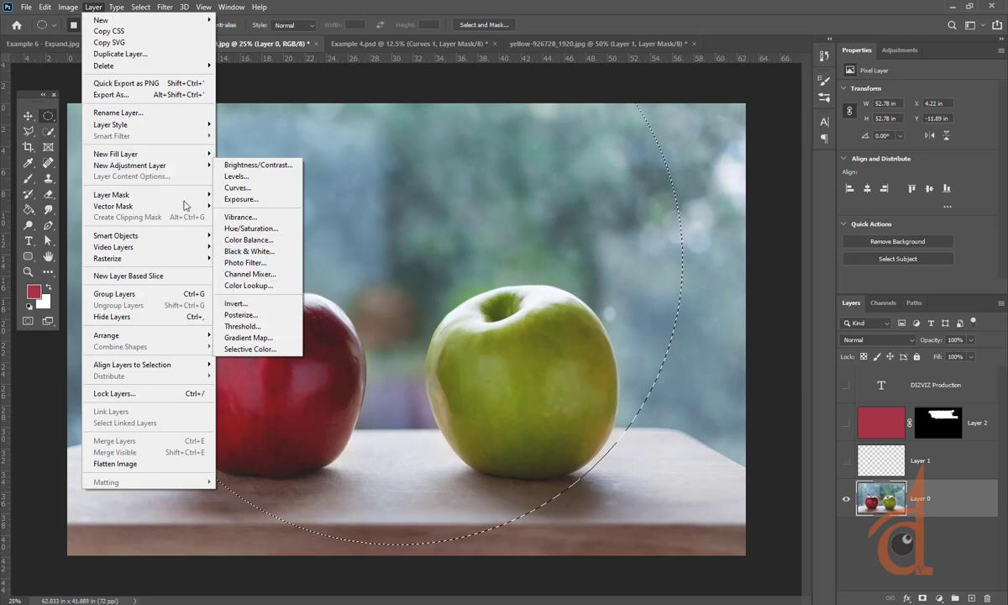
mouse_move(216, 159)
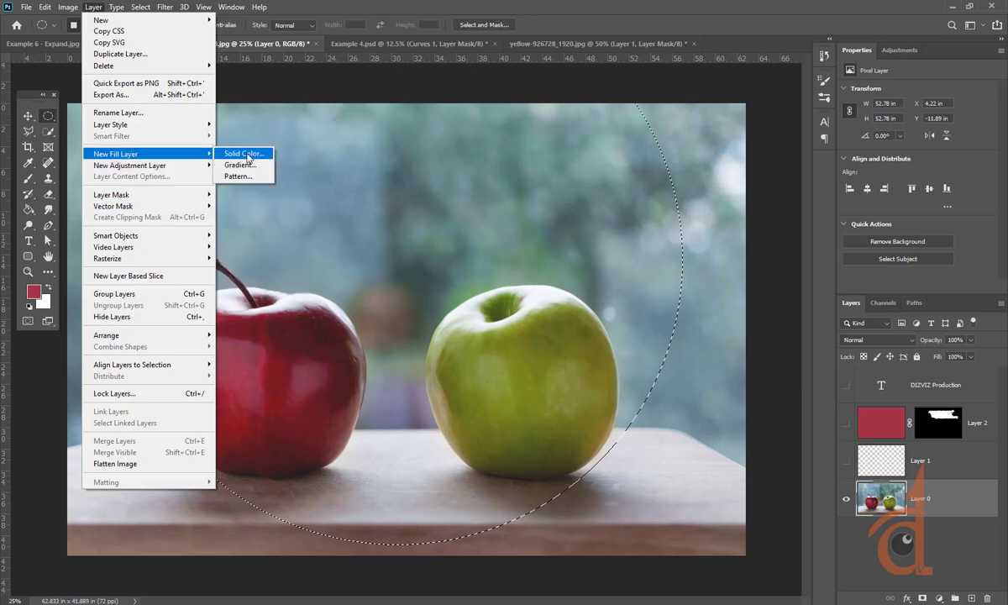
With no layer active, add a Solid Color fill layer in a63748 from the circular selection and invert its layer mask
left_click(924, 546)
left_click(924, 546)
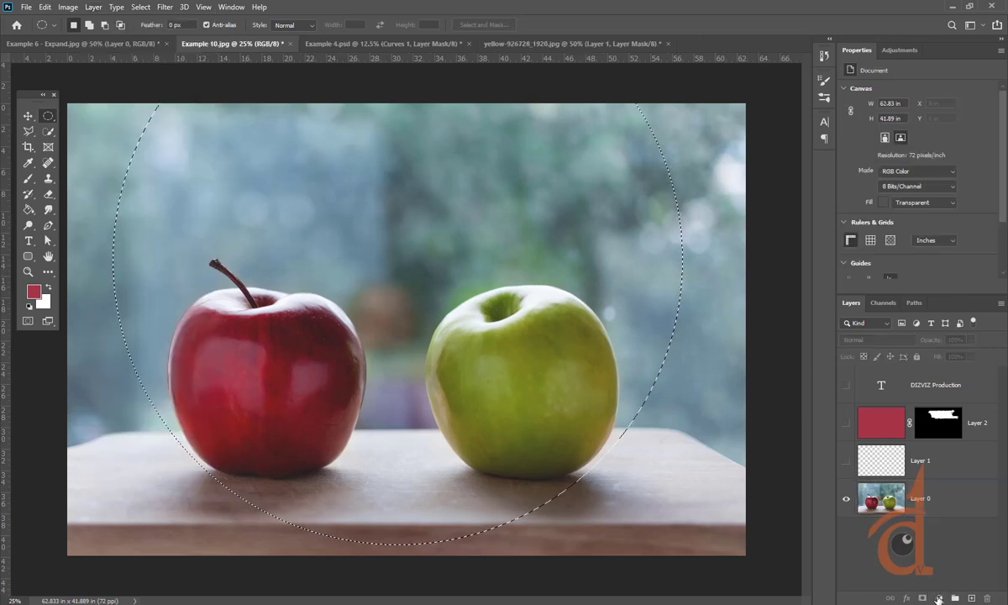
left_click(938, 599)
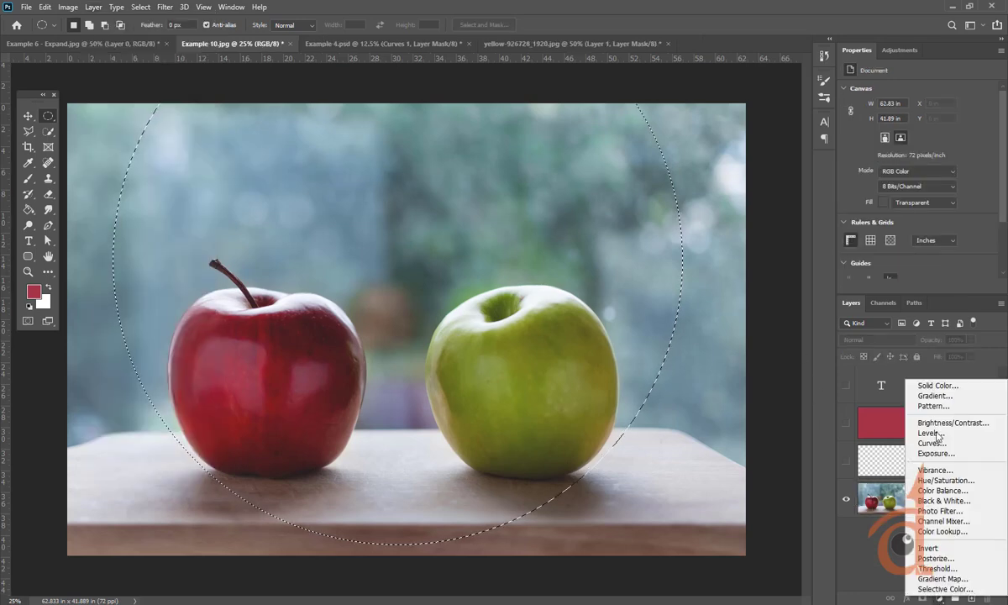
left_click(922, 387)
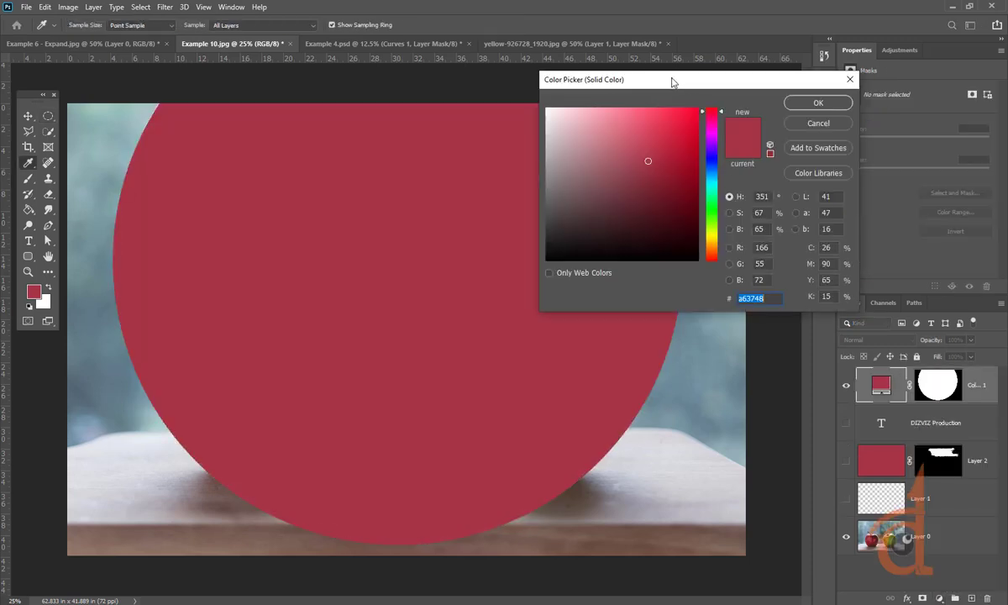
left_click_drag(672, 83, 682, 13)
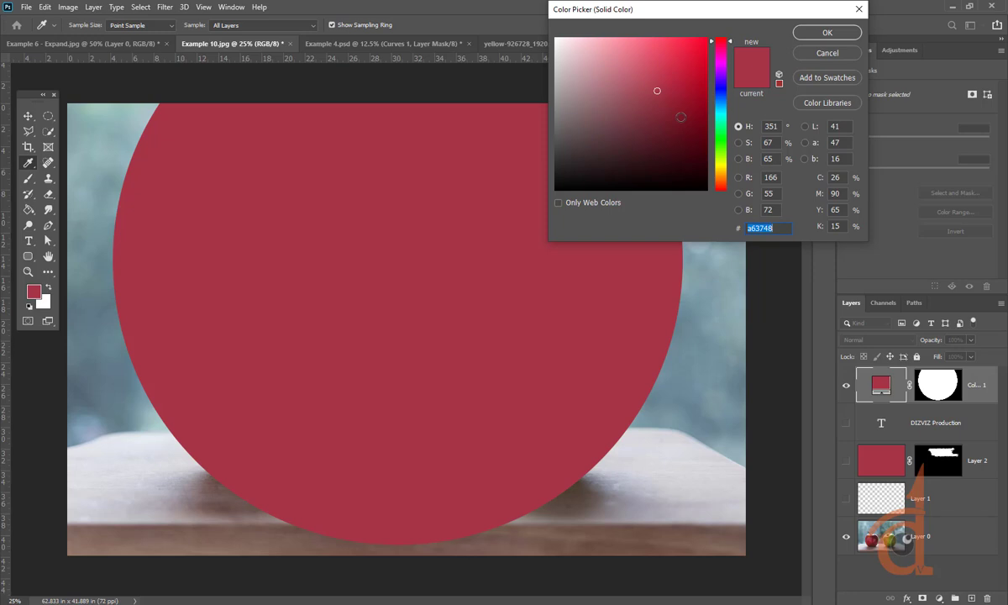
left_click(827, 36)
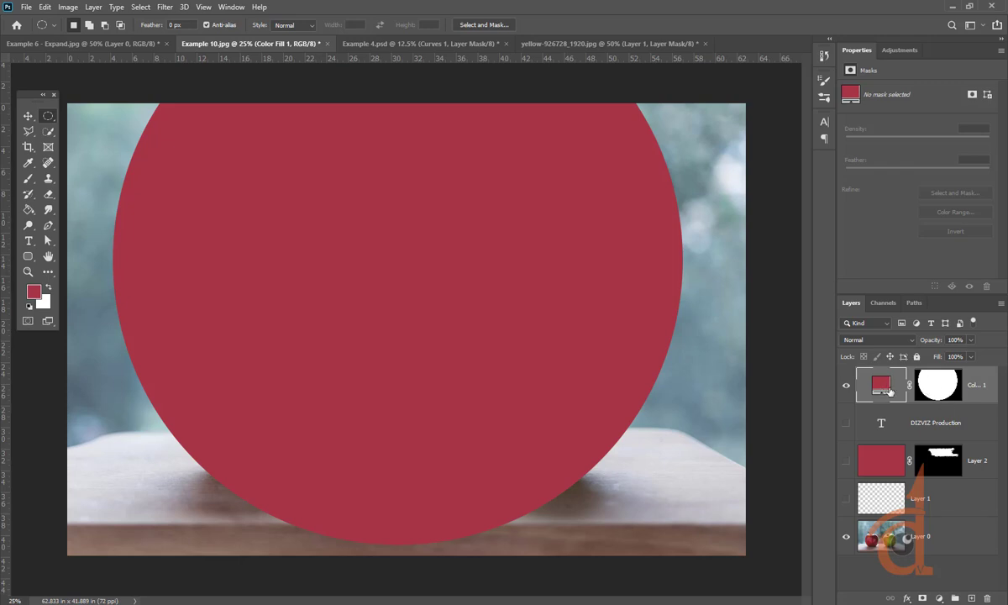
left_click(942, 392)
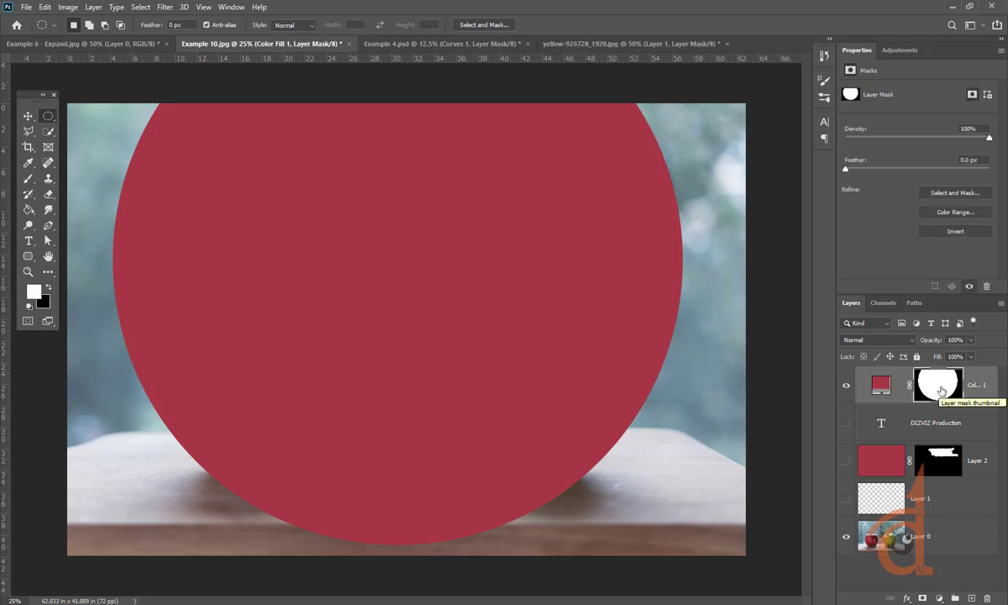
key("ctrl+i")
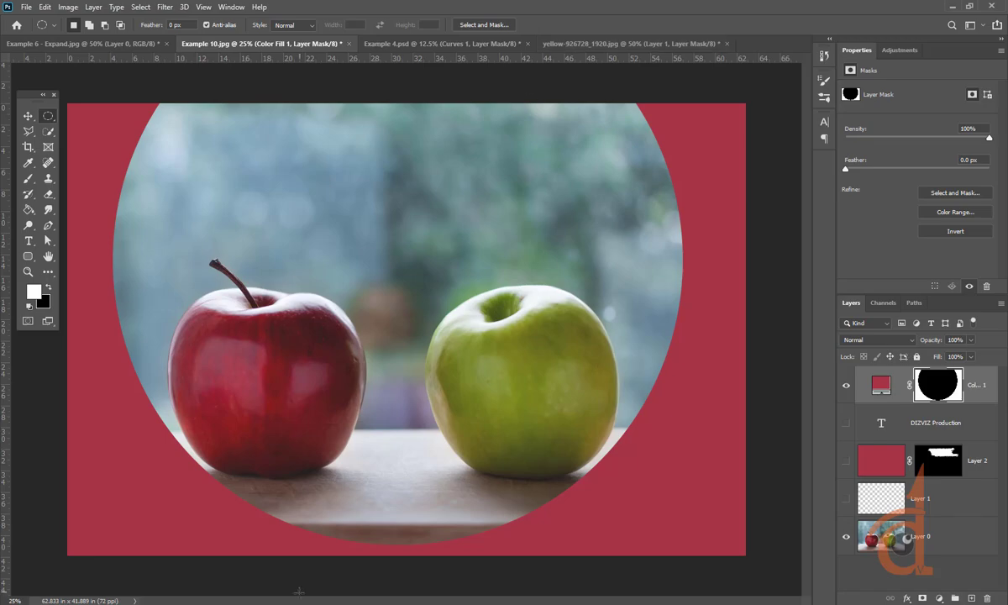
Switch to Chrome, examine how the cleaning-service advertisements on Pinterest combine photos with coloured shapes, and return to Photoshop
left_click(221, 574)
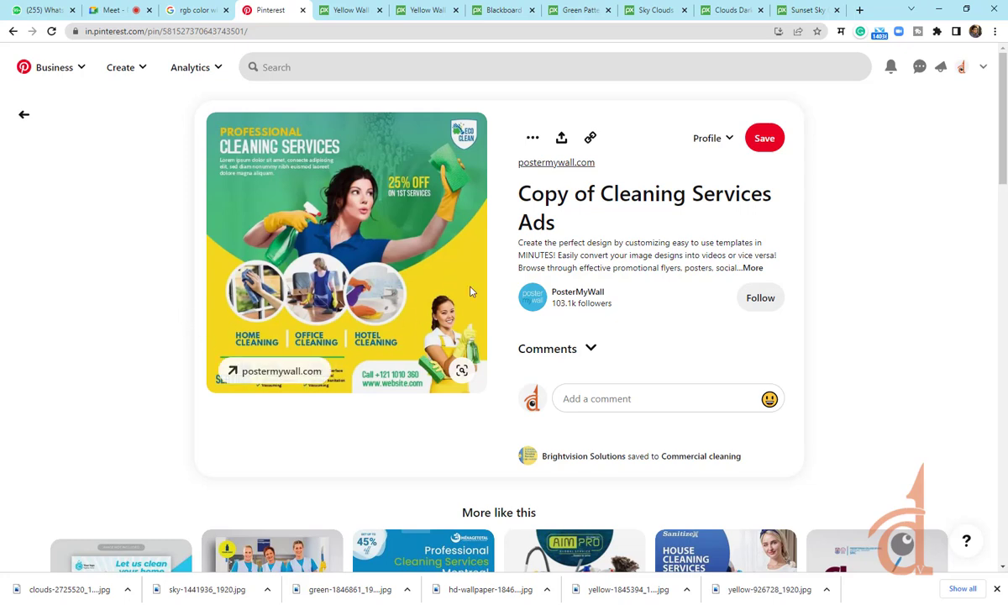
scroll(471, 291, "down", 3)
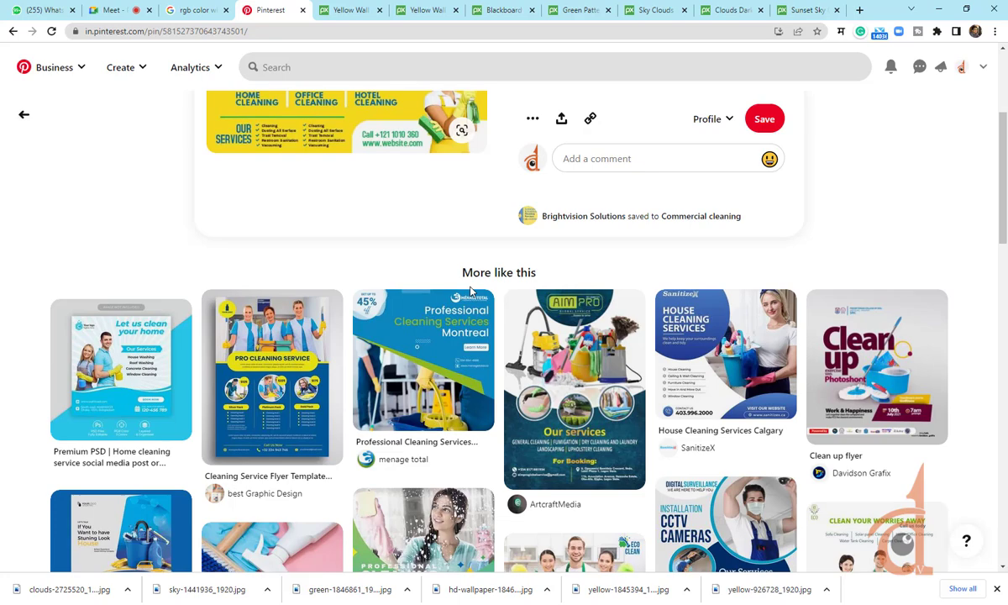
left_click(444, 350)
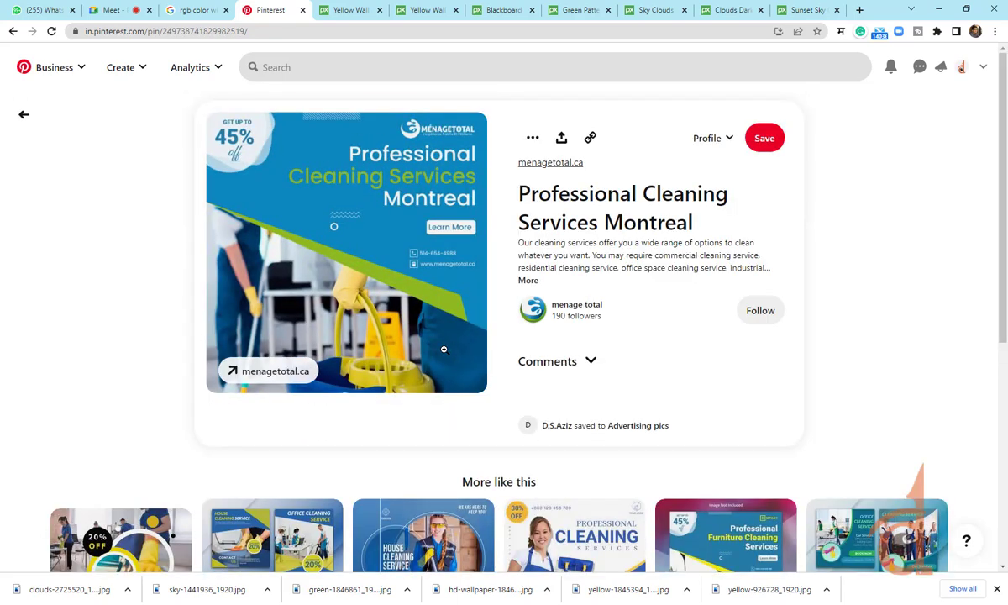
scroll(444, 349, "down", 2)
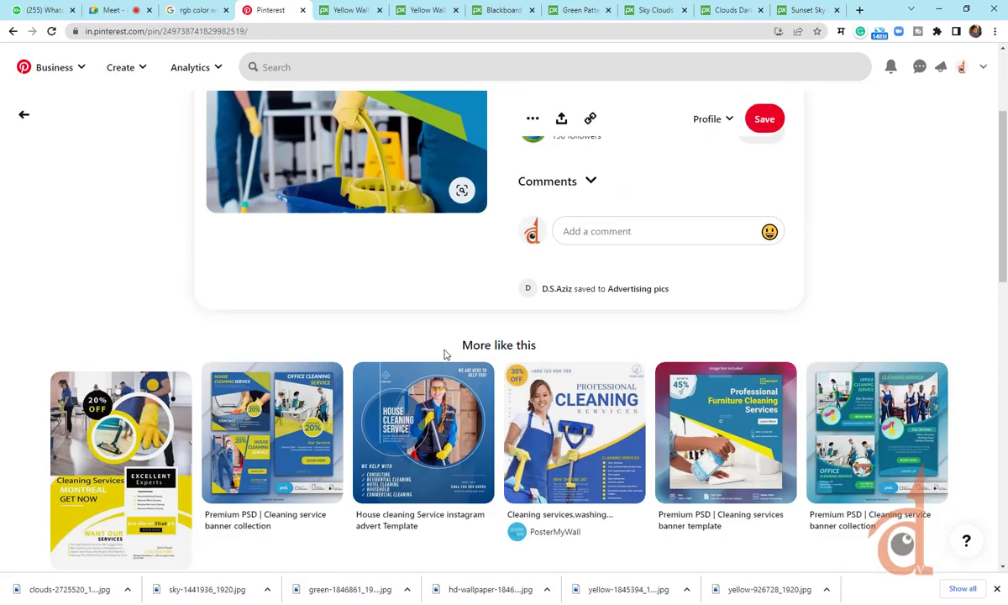
left_click(266, 350)
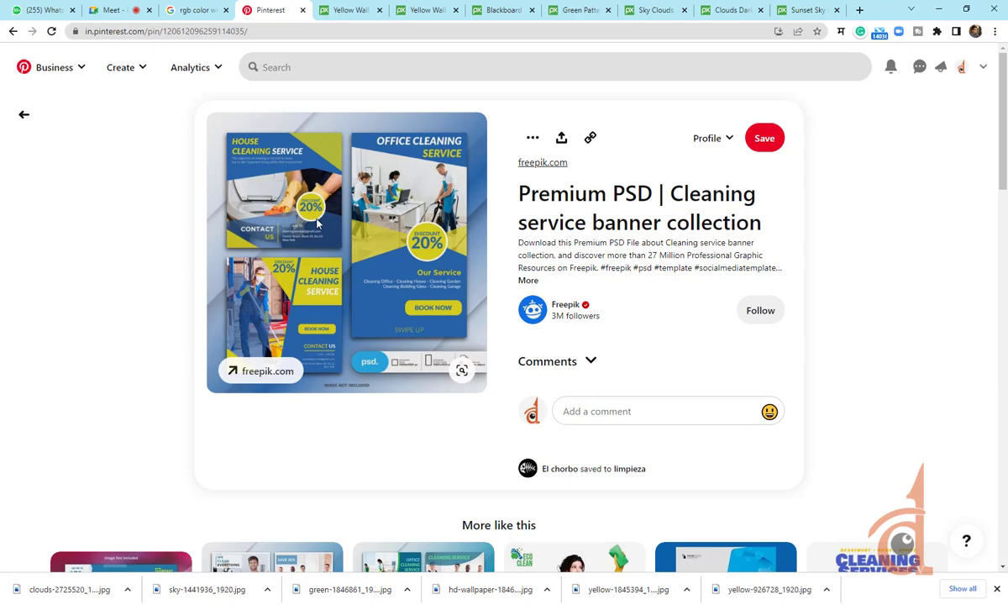
scroll(366, 374, "down", 3)
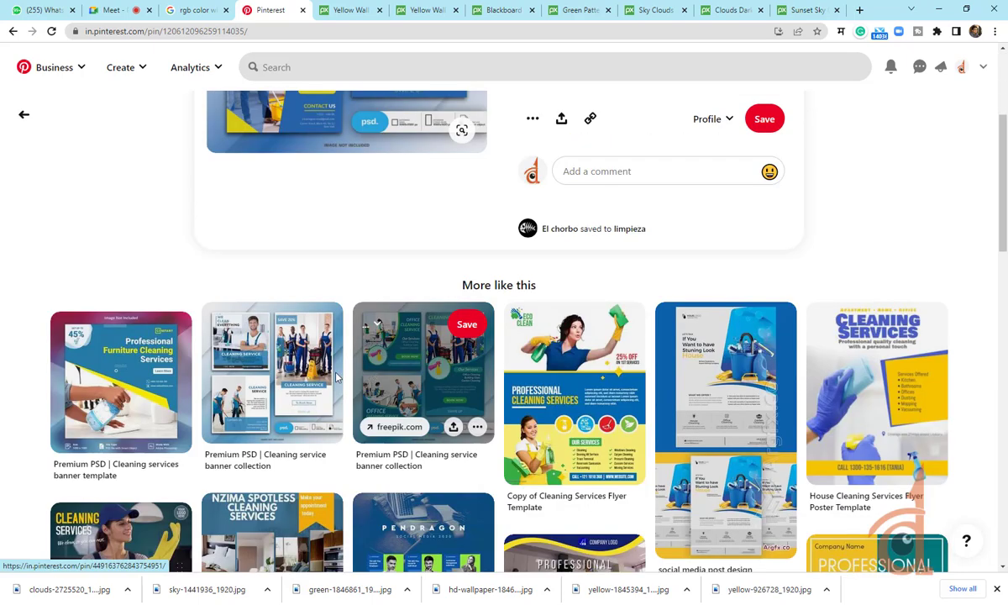
left_click(252, 327)
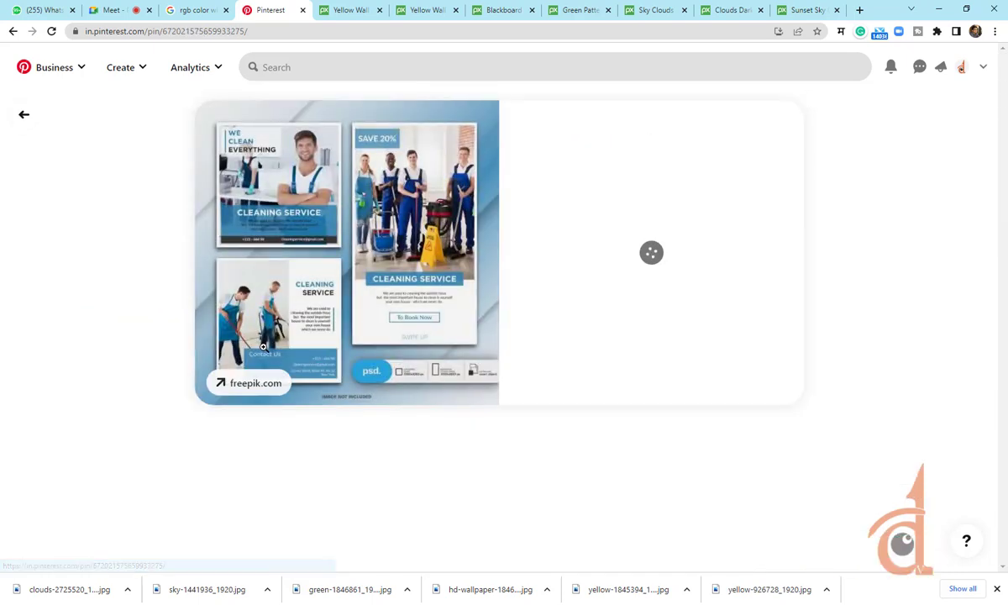
left_click(13, 31)
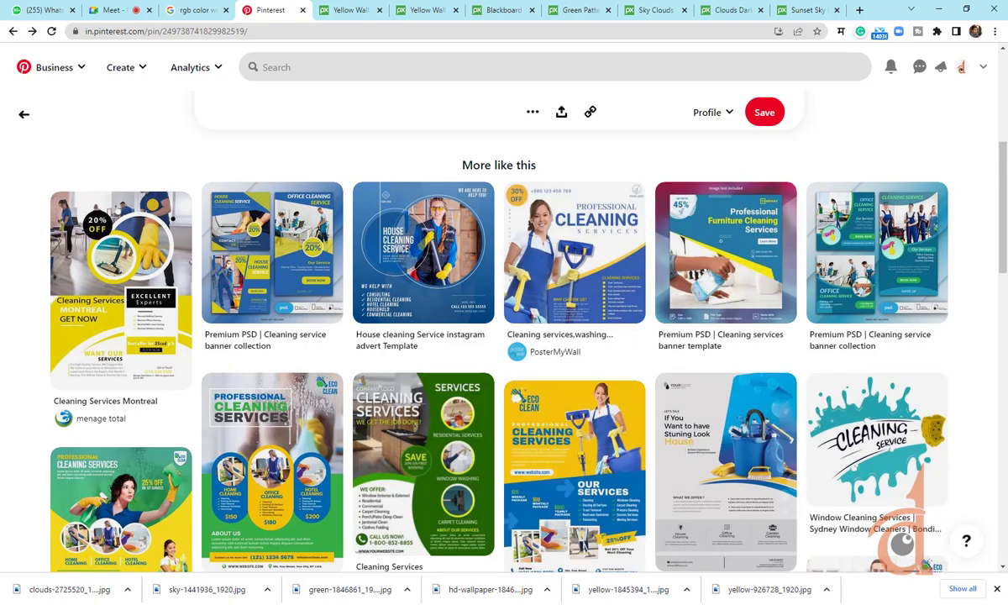
key("alt+Tab")
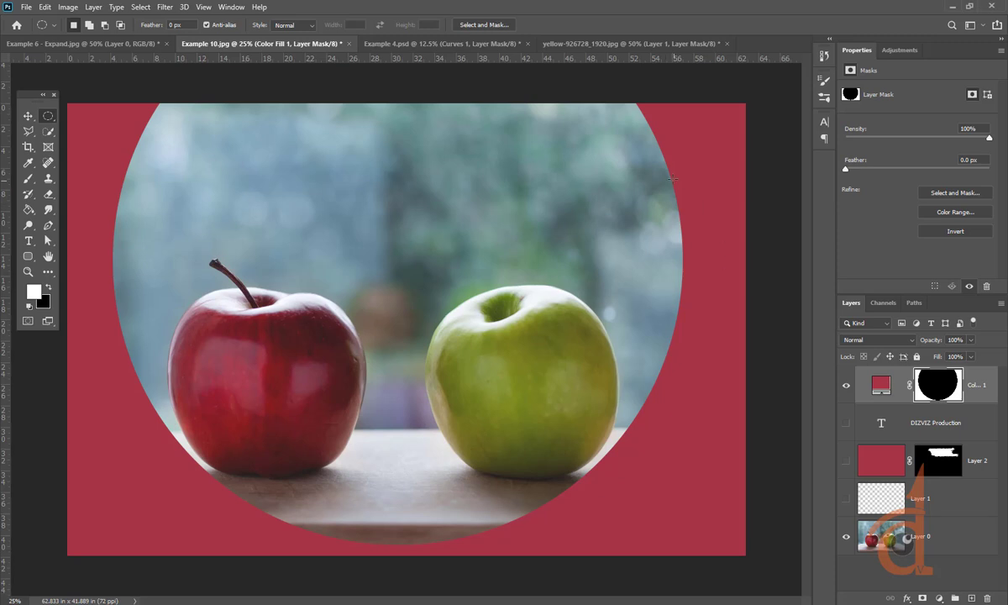
Set the feather of the colour fill layer's mask to 2.0 px
left_click(1000, 52)
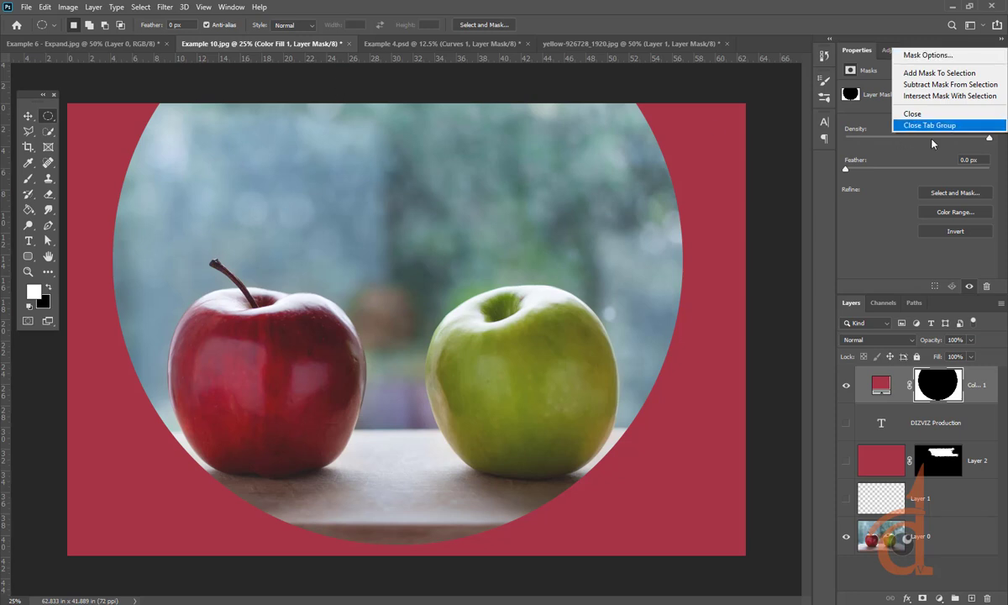
key("Escape")
left_click(232, 7)
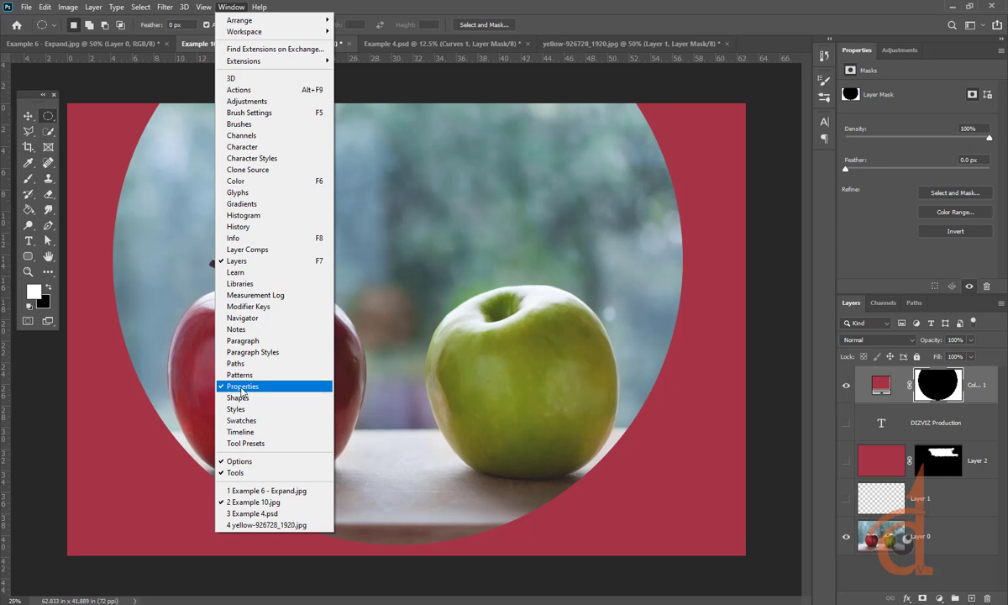
left_click(938, 386)
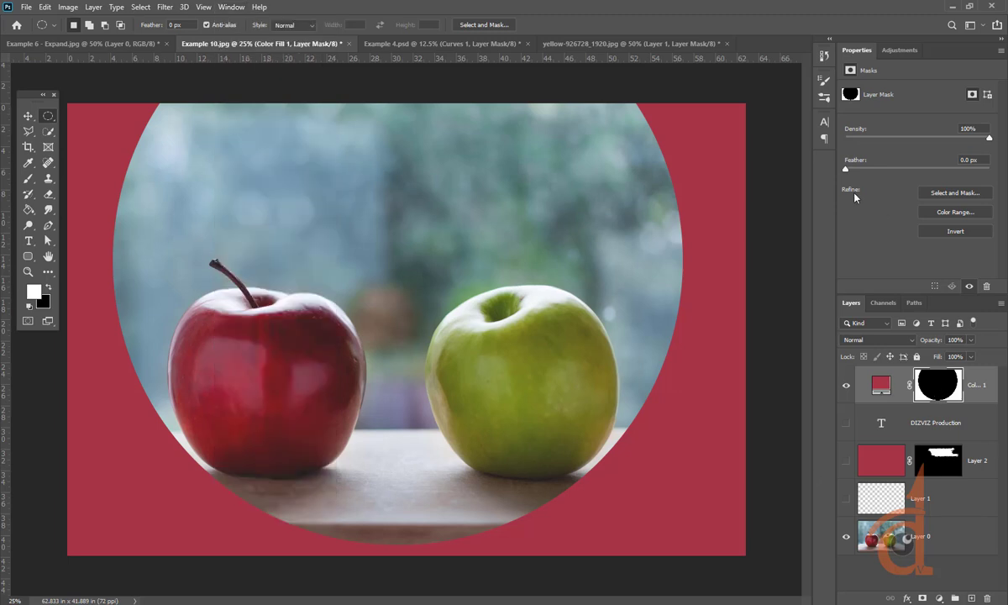
mouse_move(847, 169)
left_mouse_down()
mouse_move(955, 172)
mouse_move(844, 171)
mouse_move(862, 171)
left_mouse_up()
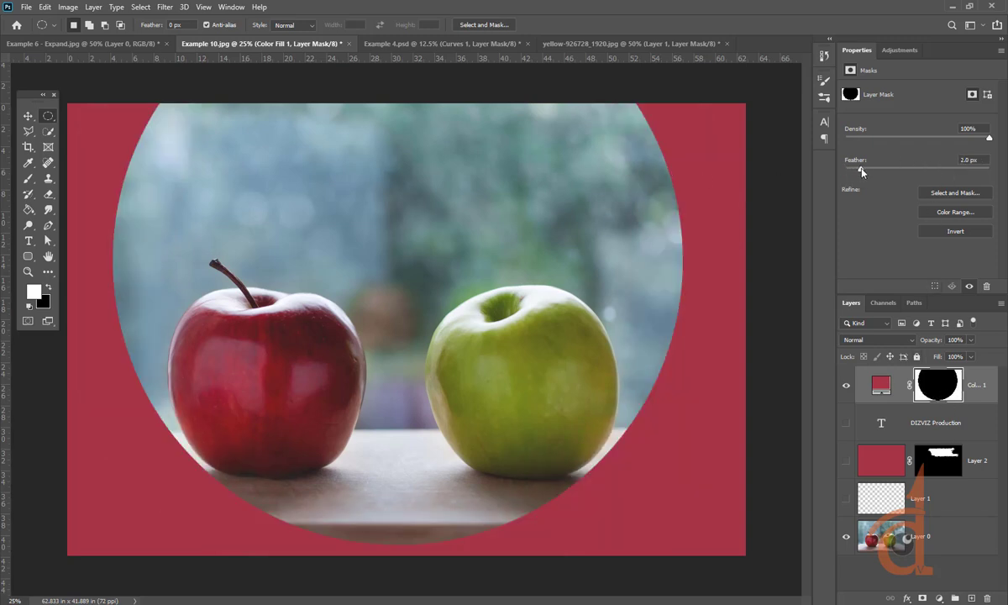
Hide the colour fill layer, show Layer 2 and delete Layer 2's layer mask
left_click(846, 389)
left_click(881, 460)
left_click(846, 460)
left_click(939, 461)
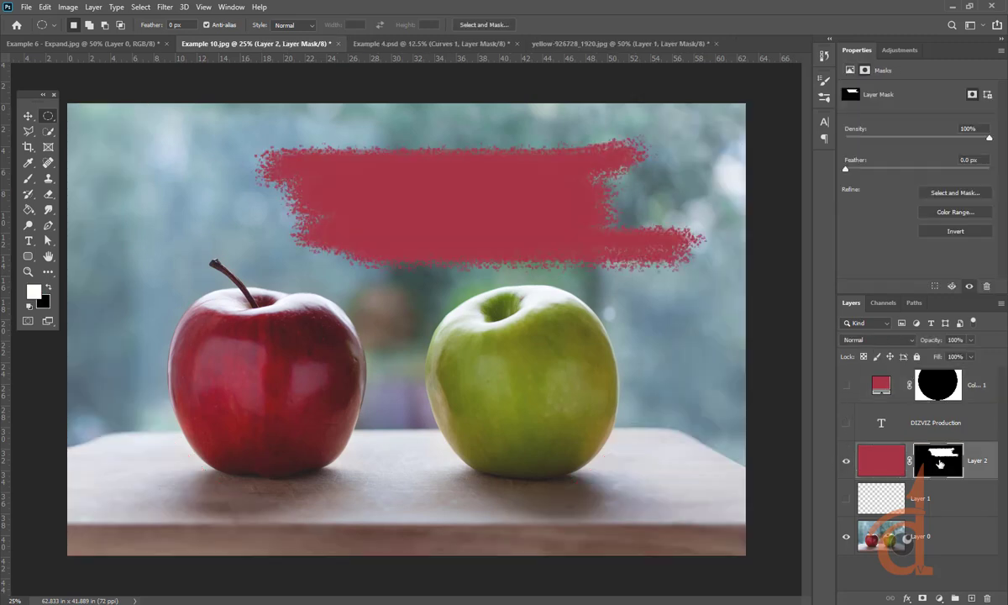
right_click(939, 461)
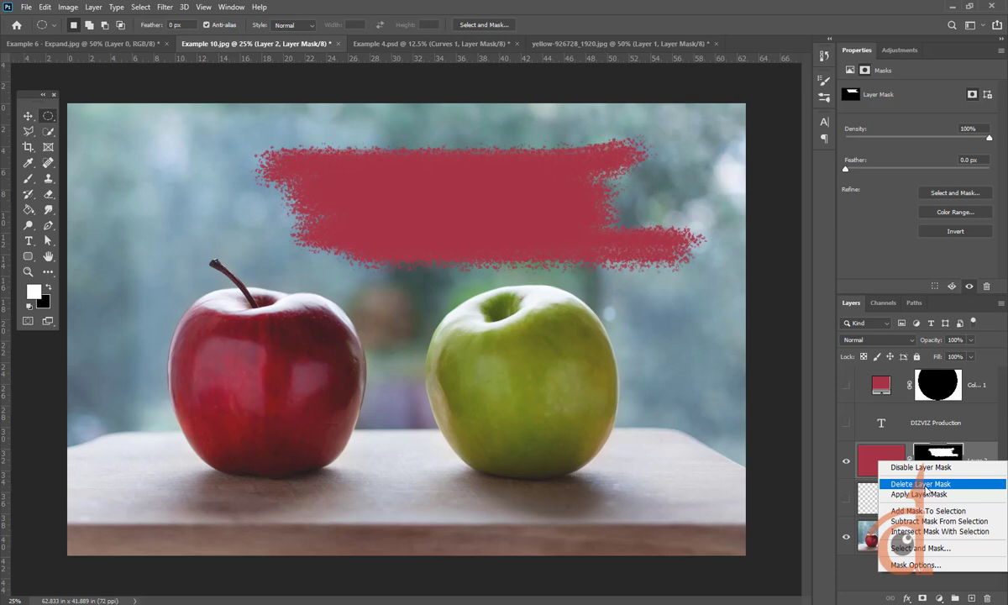
left_click(924, 485)
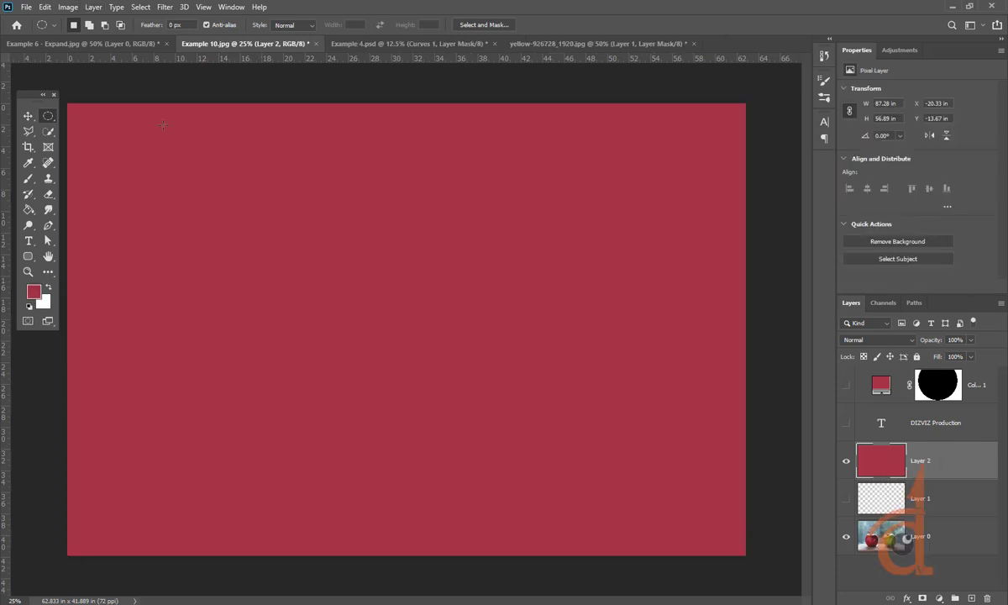
Try masking Layer 2 with an elliptical selection about 32.8 by 28.8 in, feathered by 25 pixels, and undo the mask
left_click_drag(176, 133, 530, 444)
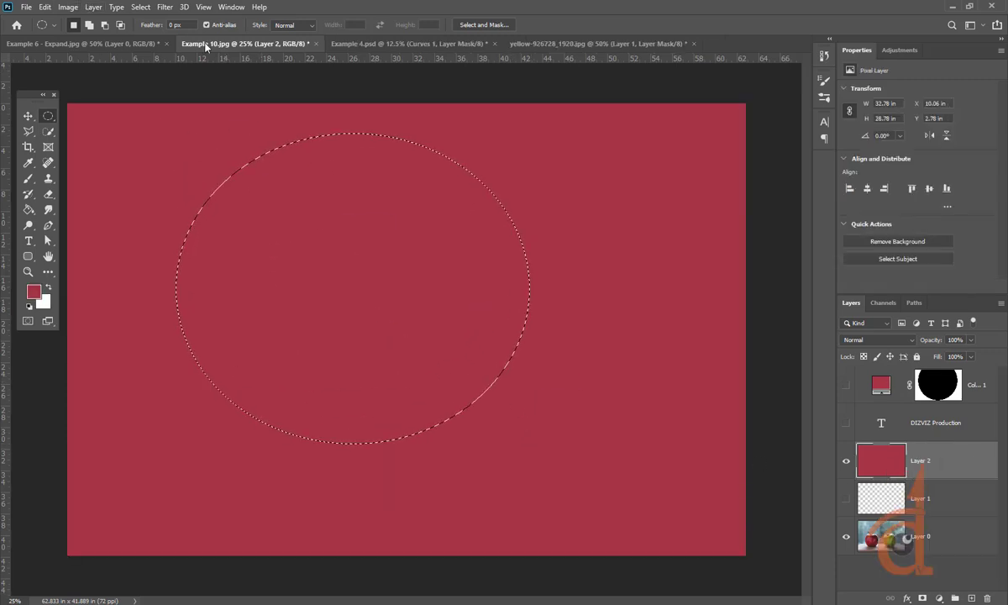
right_click(332, 206)
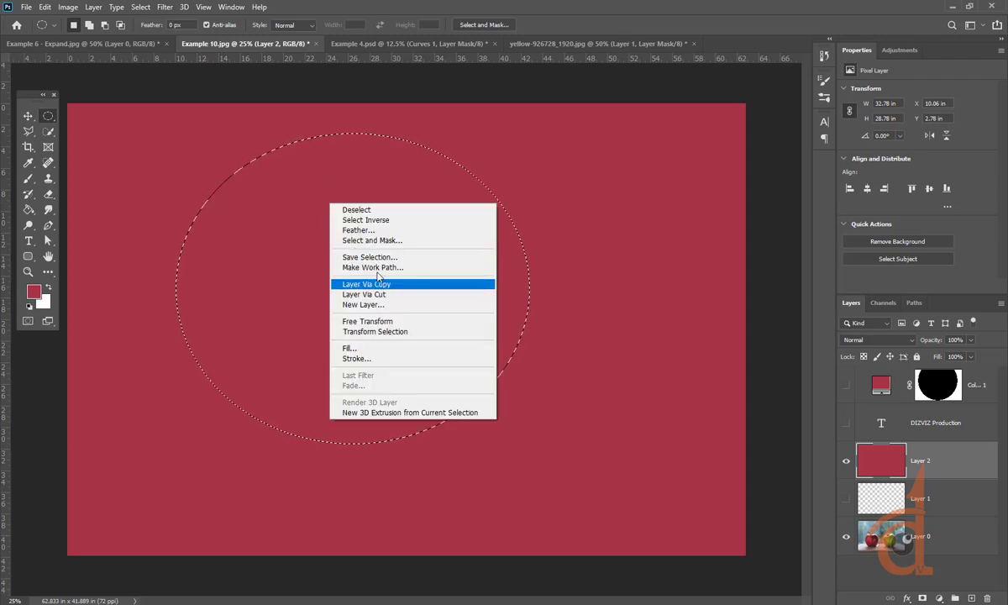
left_click(169, 6)
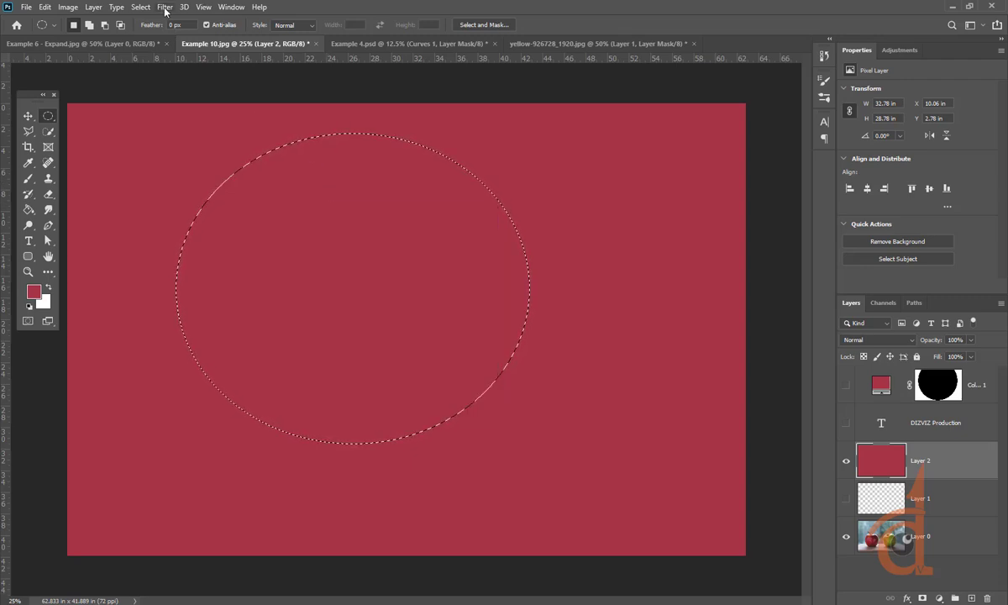
left_click(140, 7)
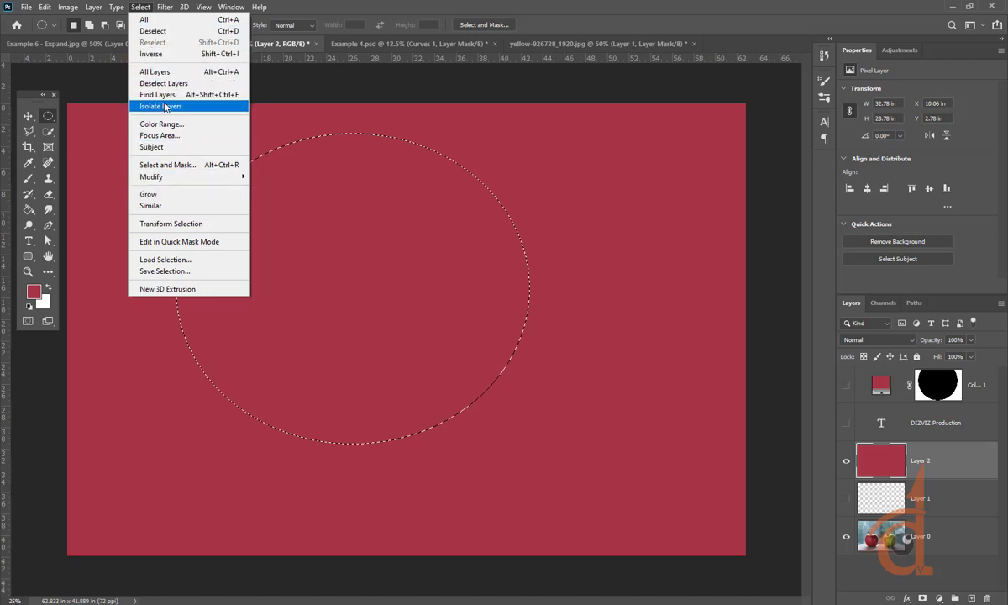
mouse_move(171, 178)
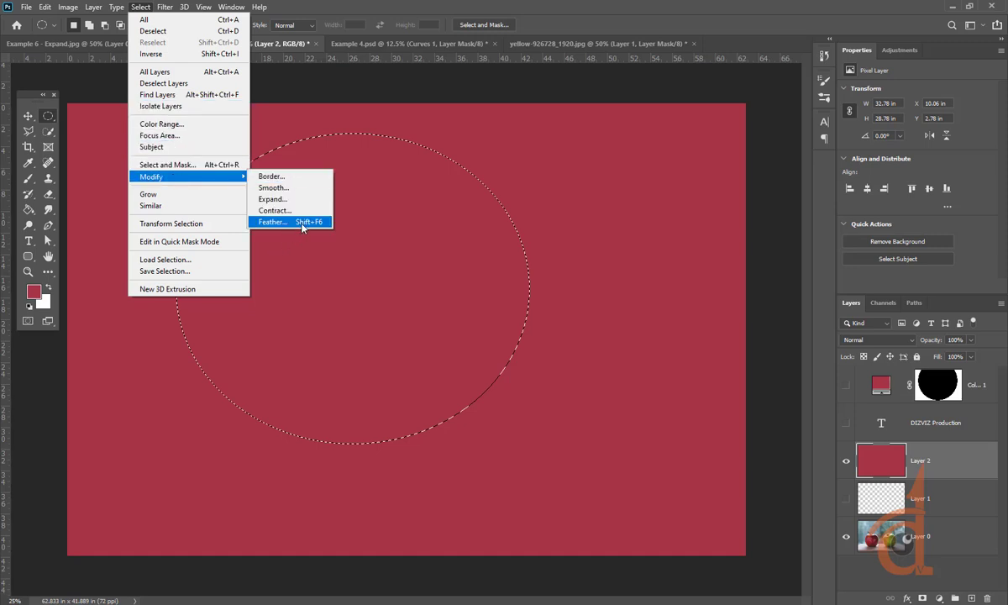
left_click(274, 221)
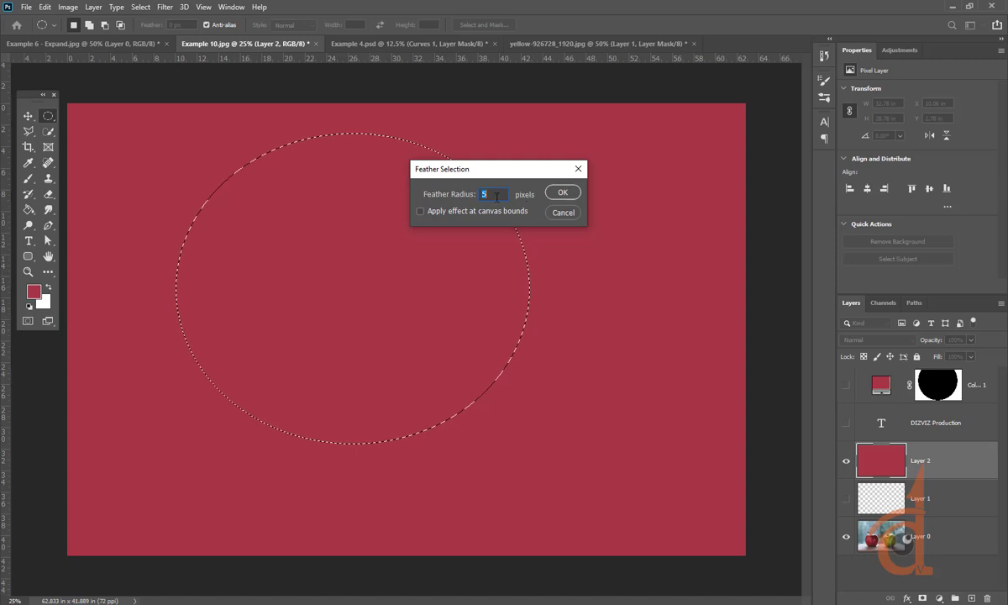
type("25")
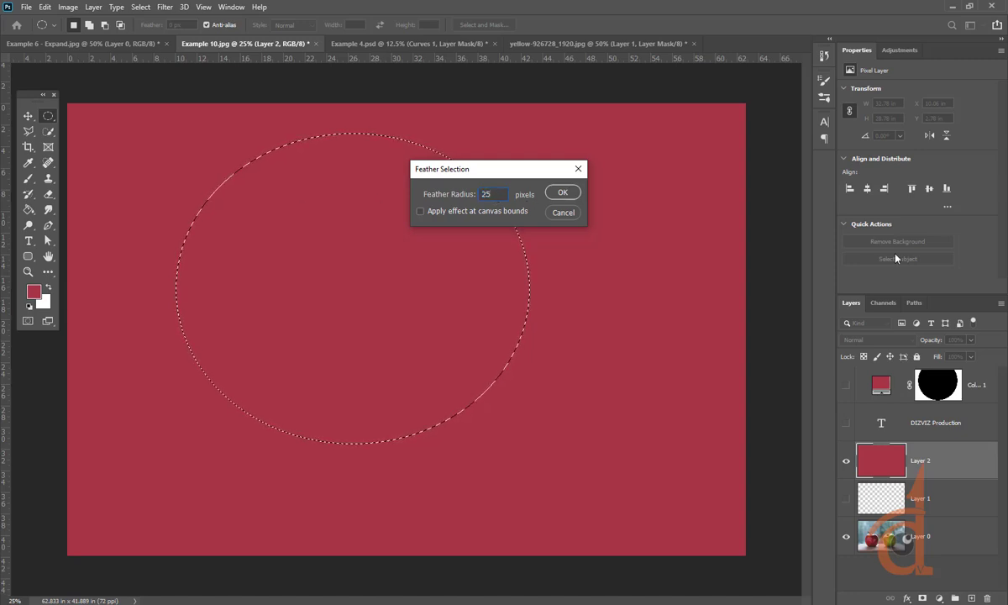
left_click(561, 192)
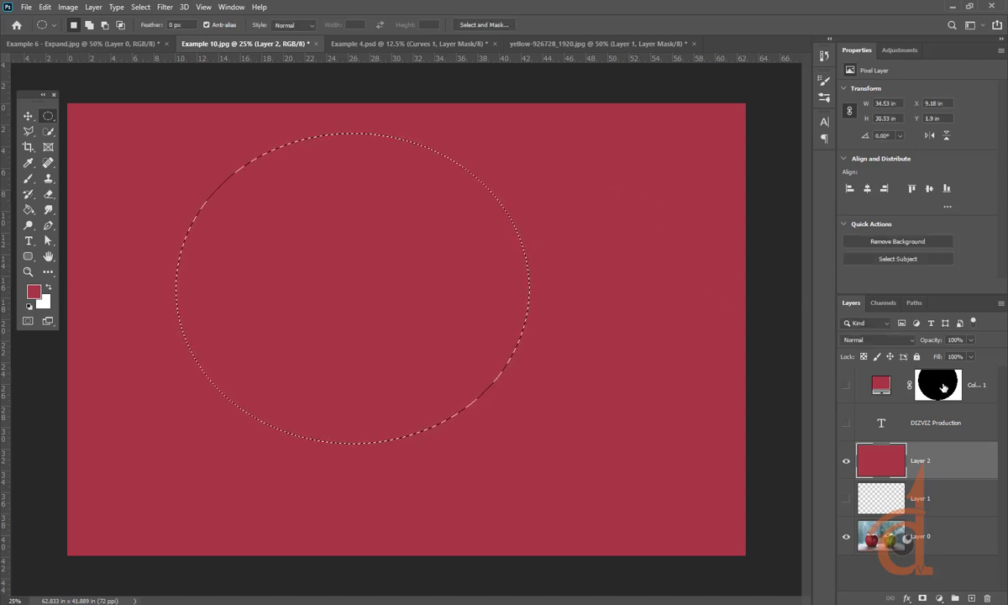
left_click(923, 598)
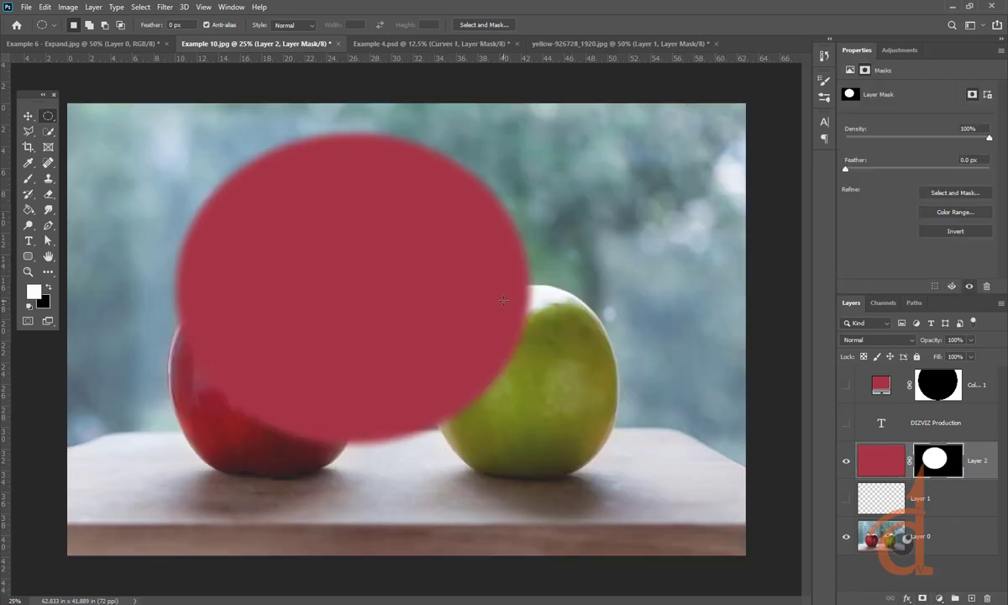
key("ctrl+z")
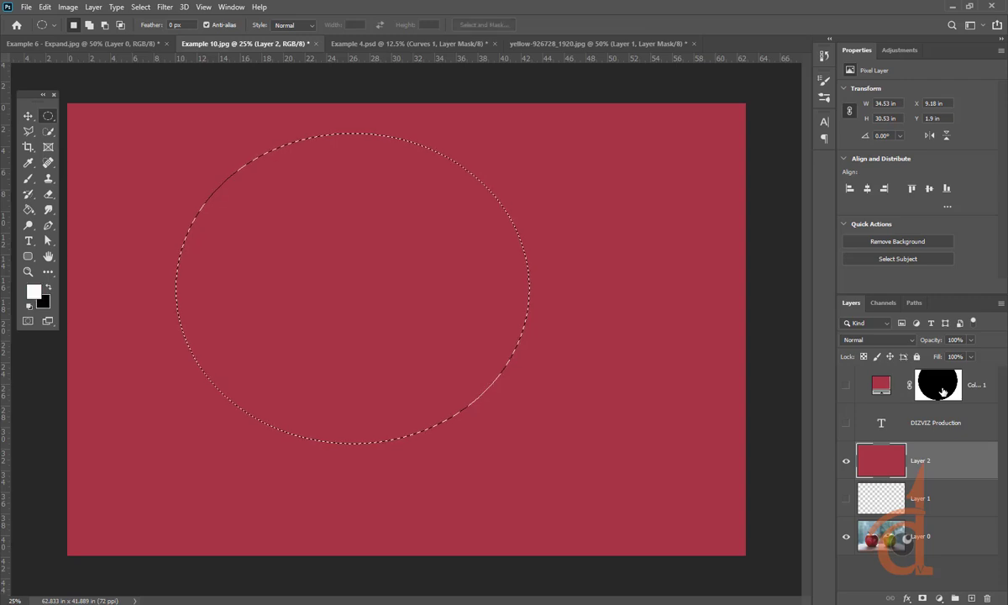
Activate the colour fill layer's mask, hide Layer 2 and show the colour fill layer
left_click(890, 391)
left_click(846, 461)
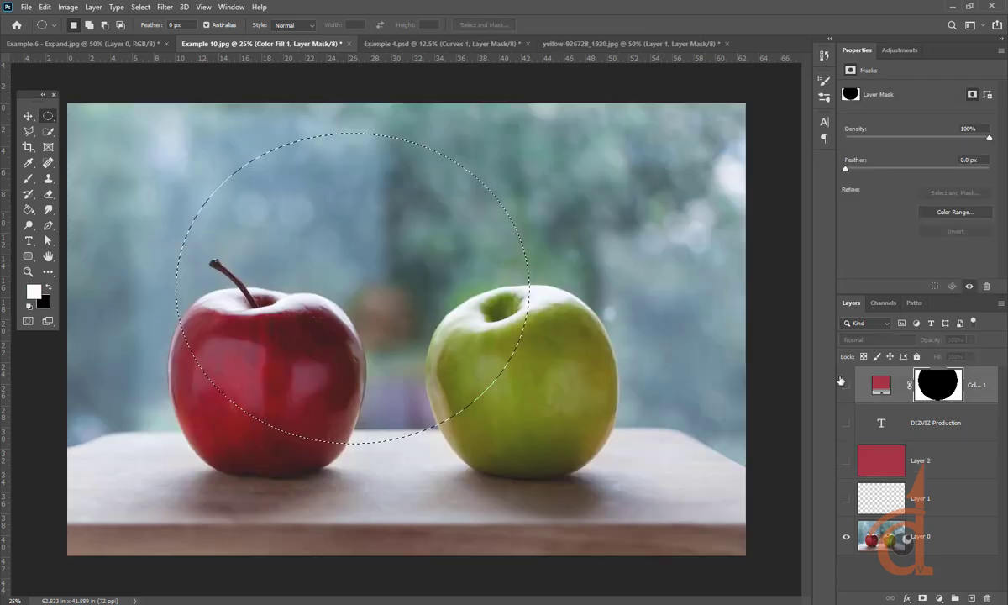
left_click(846, 385)
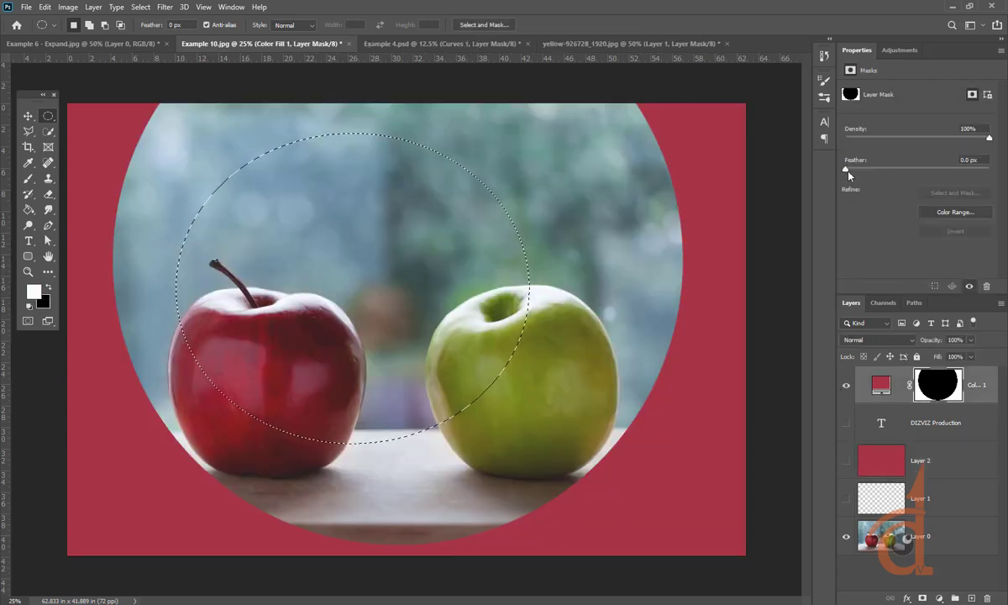
Try a feather of about 26.7 px on the colour fill layer's mask, return it to 0.0 px and deselect the ellipse
left_click_drag(845, 169, 893, 171)
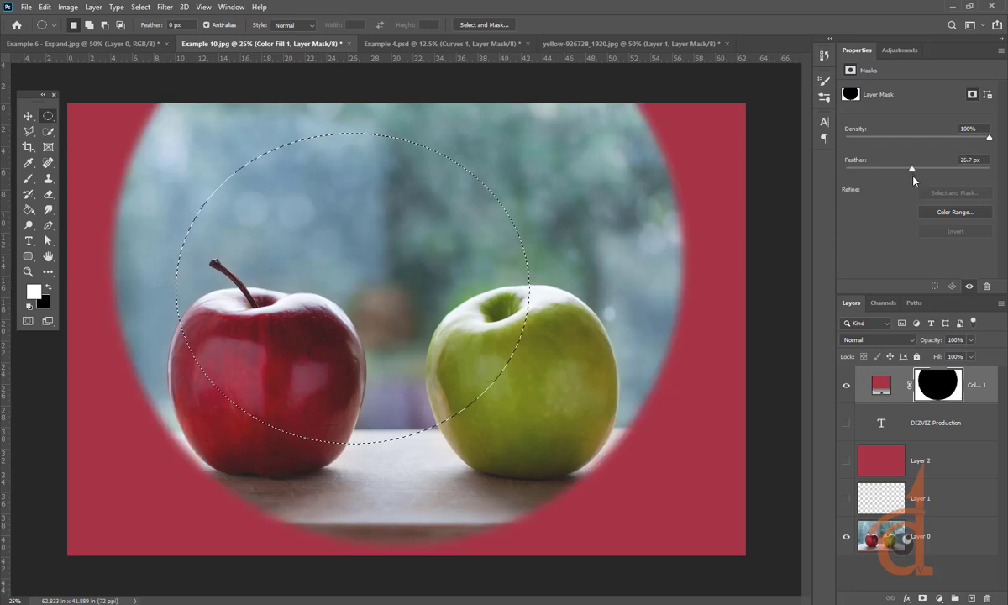
left_click_drag(908, 170, 794, 164)
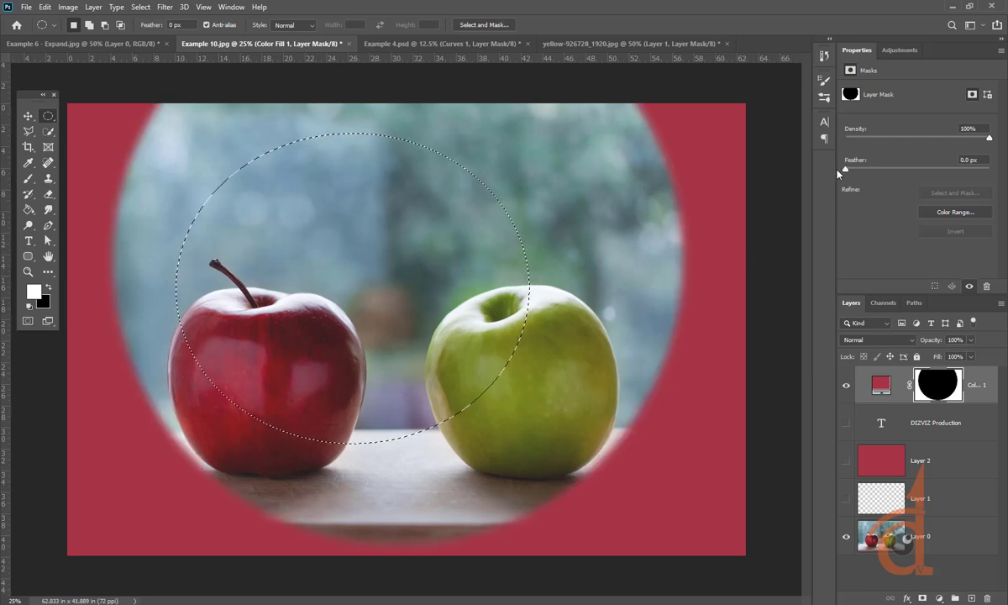
key("ctrl+d")
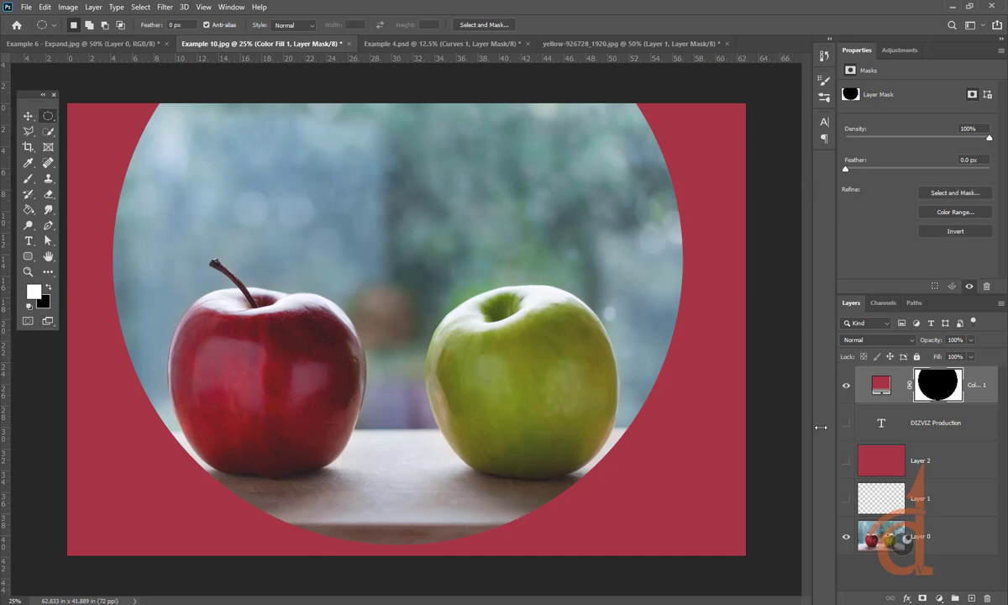
Preview the reds 87192b and 5f1f29 and the green 1f5f3a as the colour fill layer's colour
double_click(878, 387)
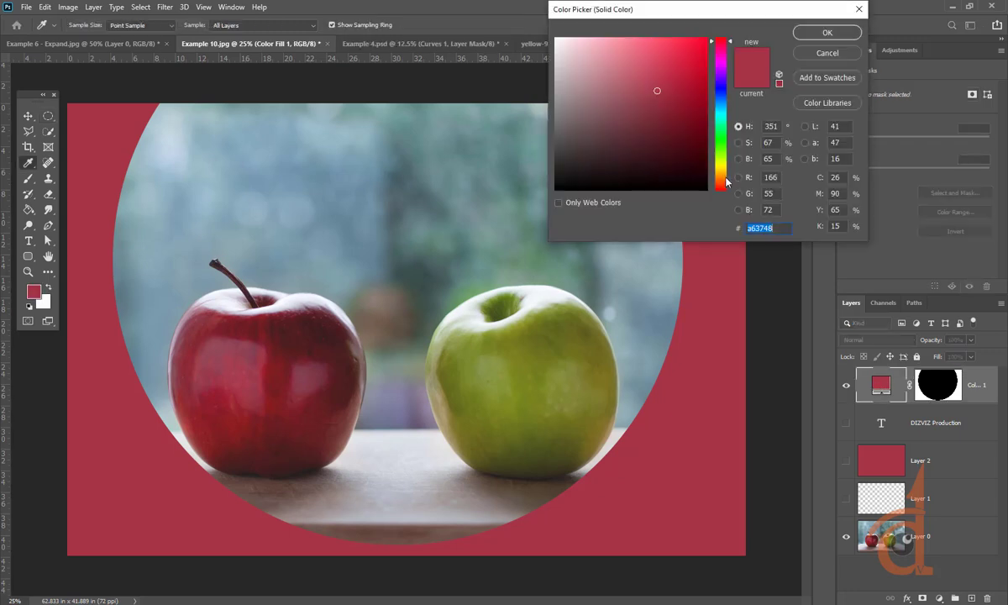
left_click(684, 167)
mouse_move(684, 167)
left_mouse_down()
mouse_move(631, 137)
mouse_move(577, 149)
mouse_move(562, 166)
mouse_move(559, 119)
mouse_move(690, 153)
mouse_move(678, 110)
left_mouse_up()
mouse_move(720, 180)
left_mouse_down()
mouse_move(720, 189)
mouse_move(723, 40)
left_mouse_up()
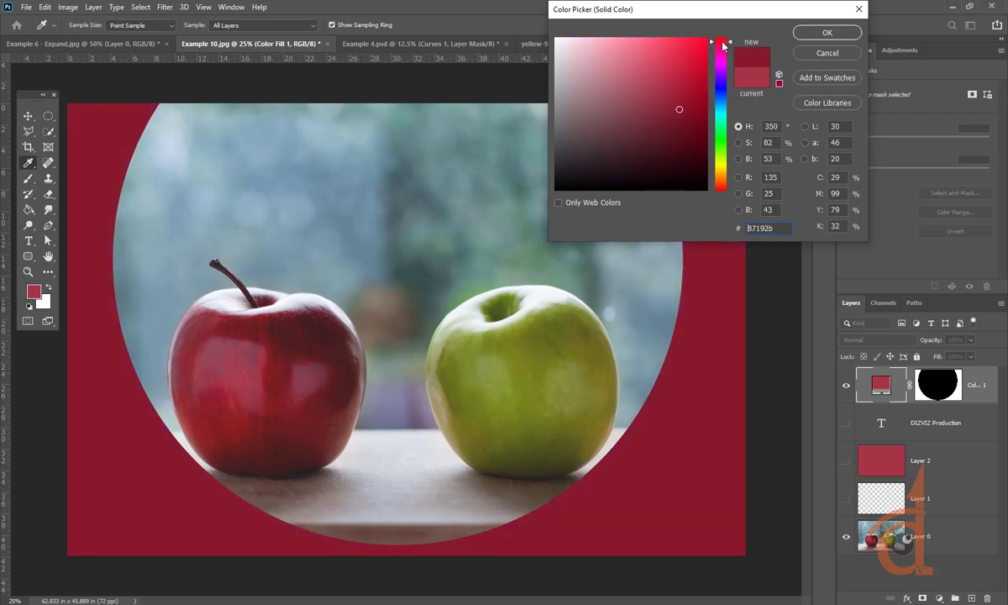
left_click_drag(678, 108, 658, 133)
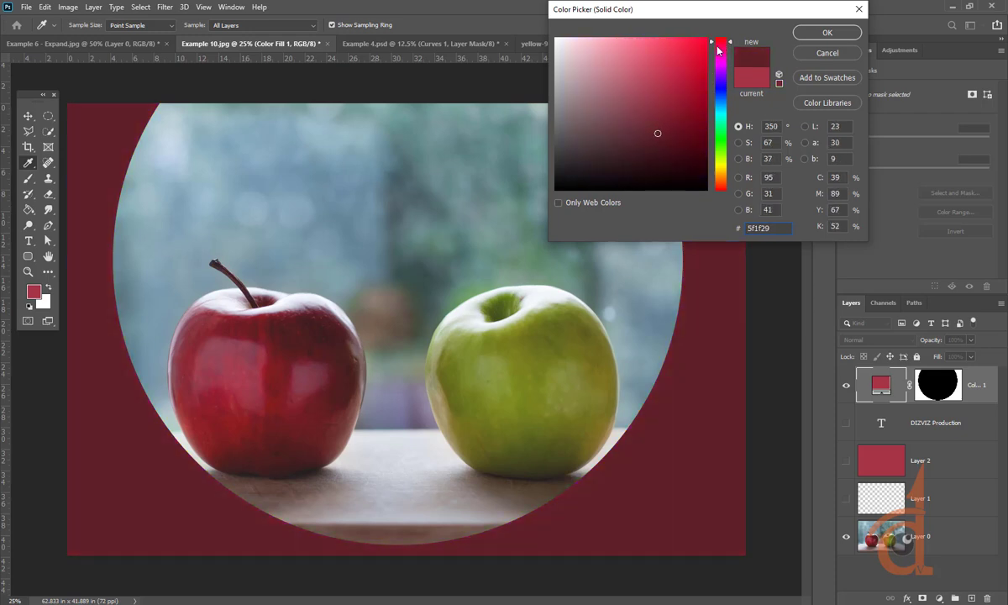
left_click_drag(719, 50, 730, 134)
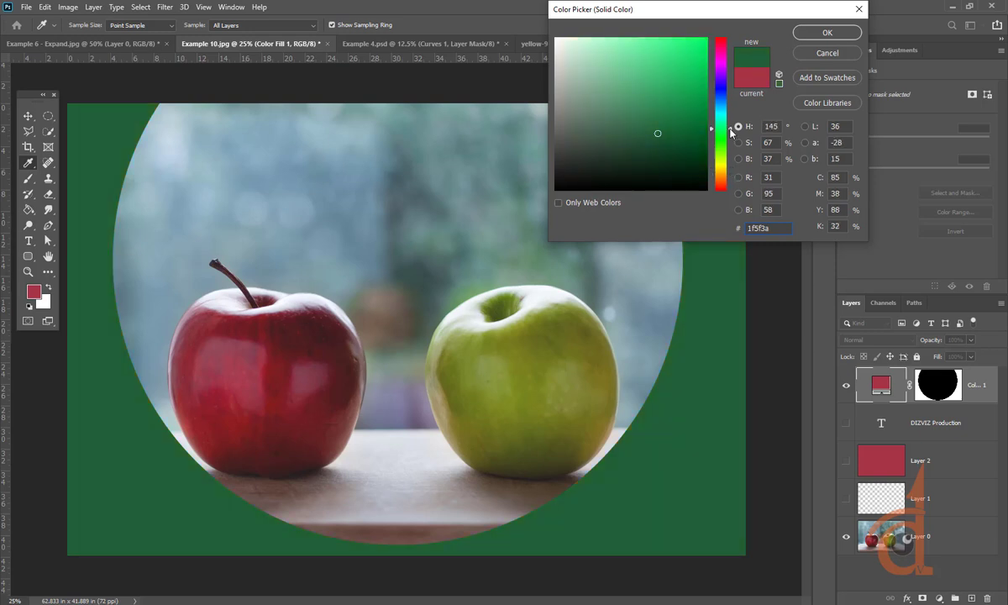
Sample colours from the green and red apples, setting the colour fill layer to the red apple's 7e2021
left_click(580, 304)
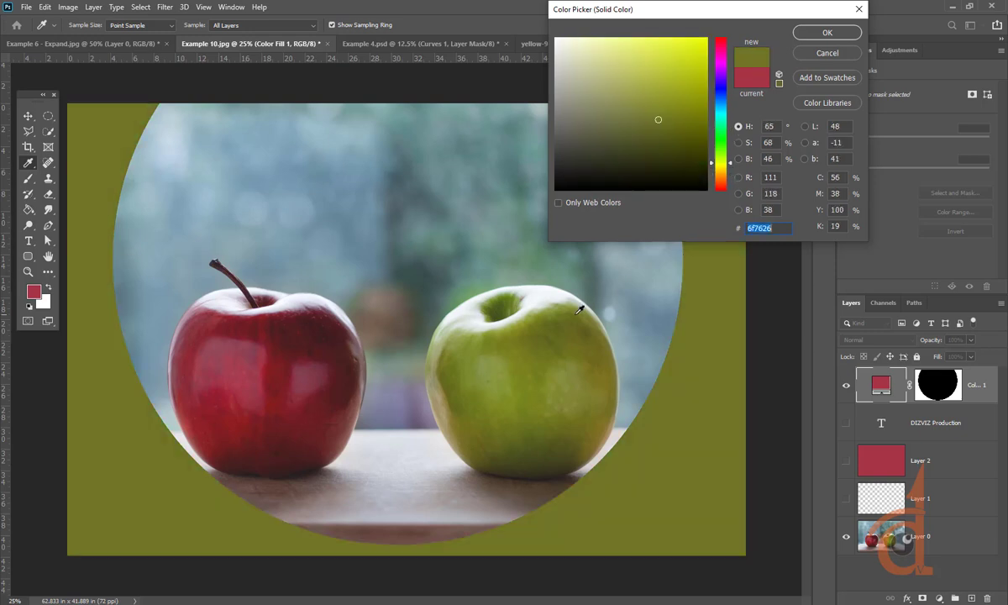
left_click(495, 356)
left_click(461, 349)
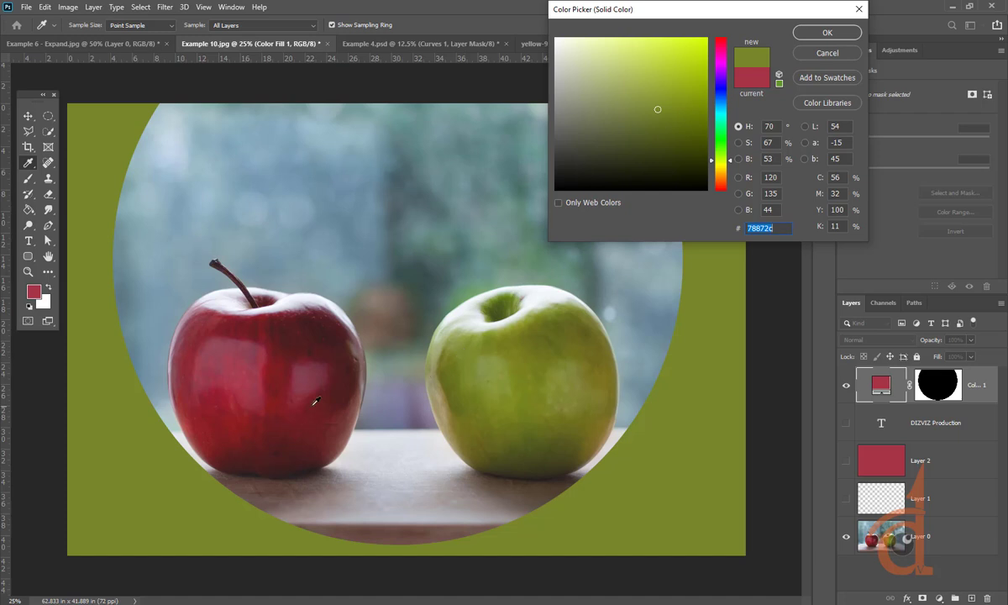
left_click(295, 334)
left_click(321, 368)
left_click(293, 354)
left_click(311, 325)
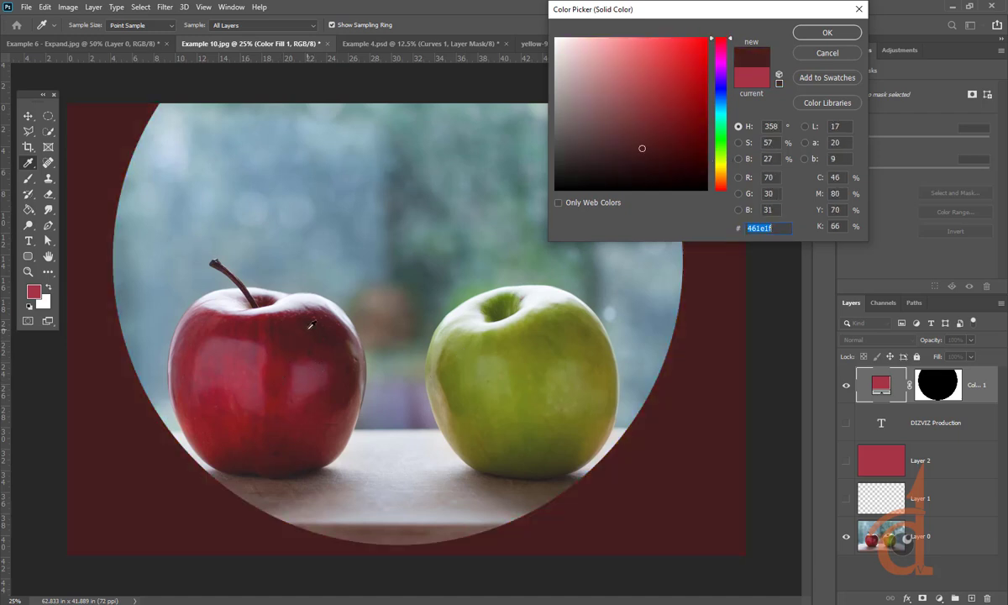
left_click(278, 360)
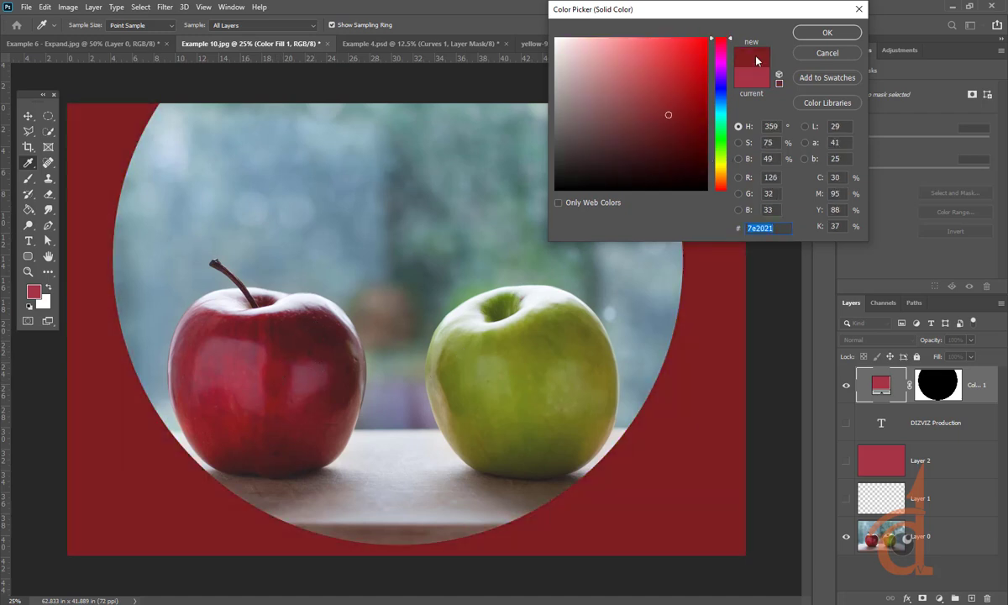
key("Return")
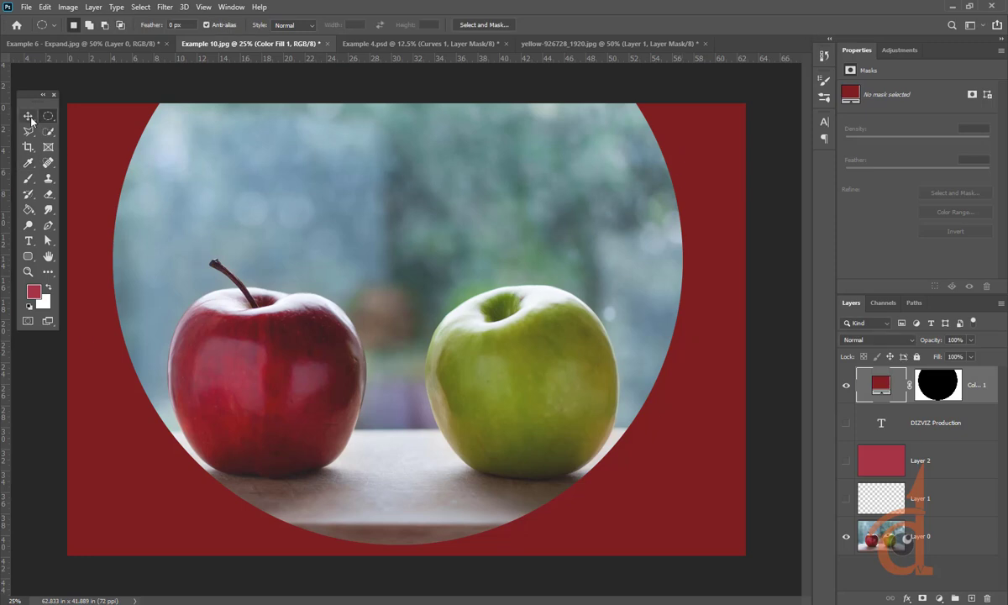
Add a second Solid Color fill layer in green 66a637 above the red fill layer
left_click(28, 117)
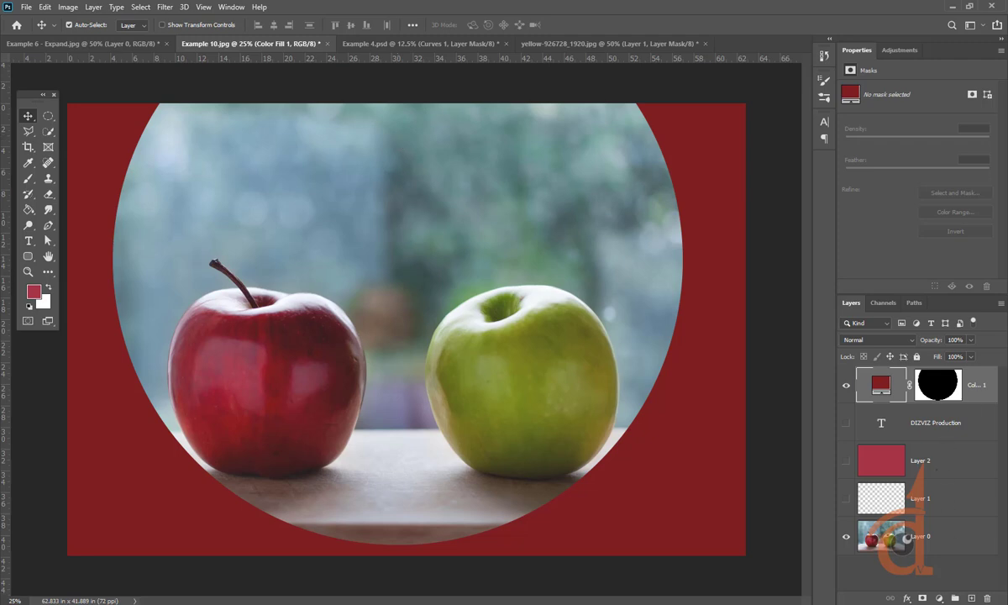
left_click(941, 598)
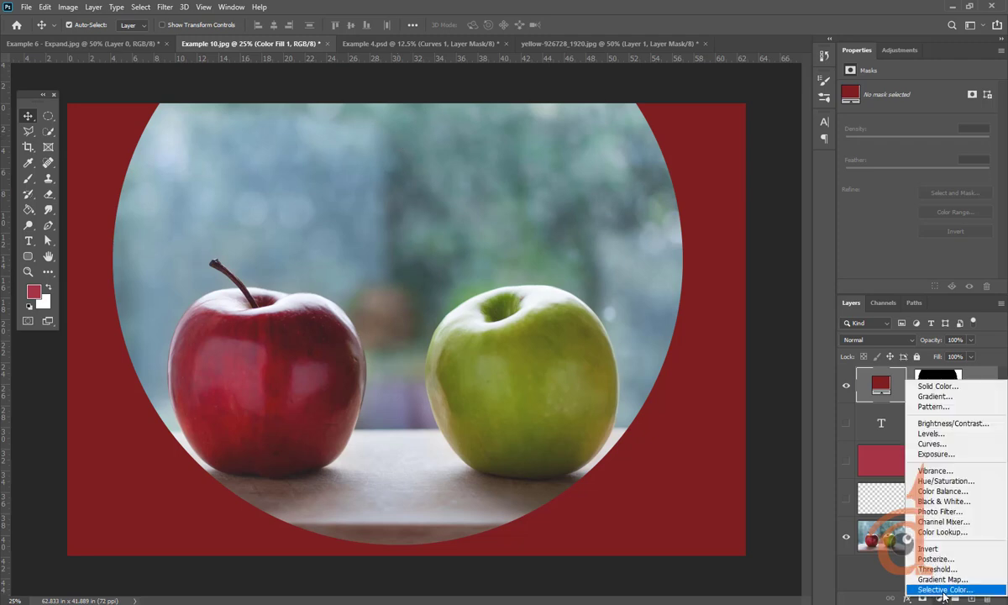
left_click(956, 388)
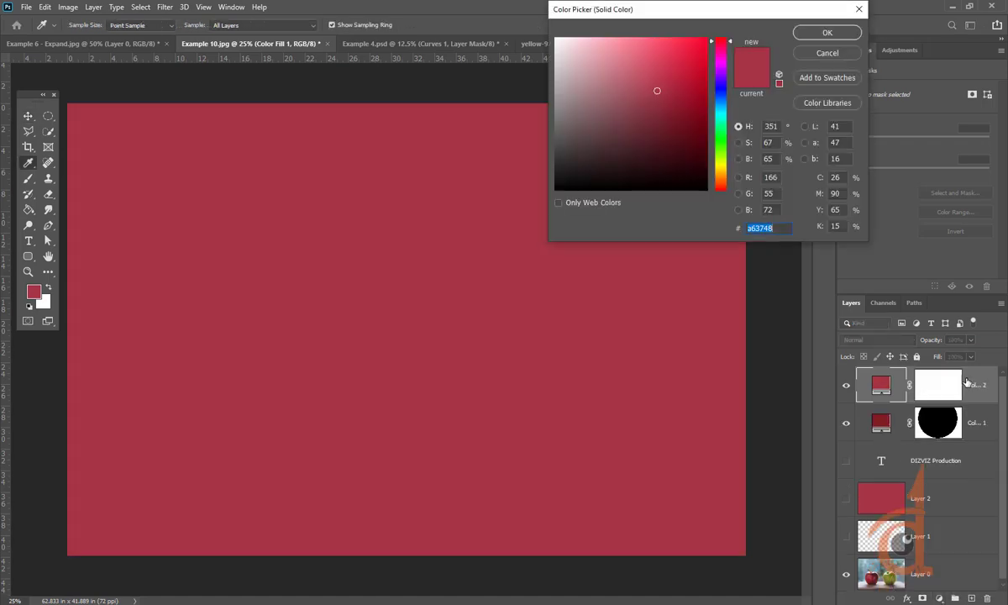
left_click_drag(722, 162, 726, 156)
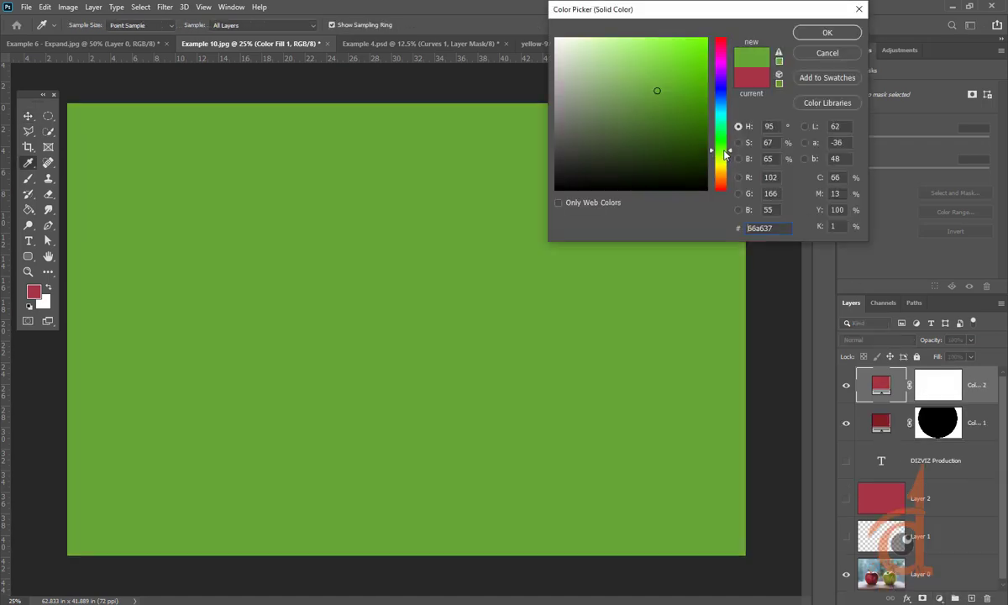
left_click(804, 33)
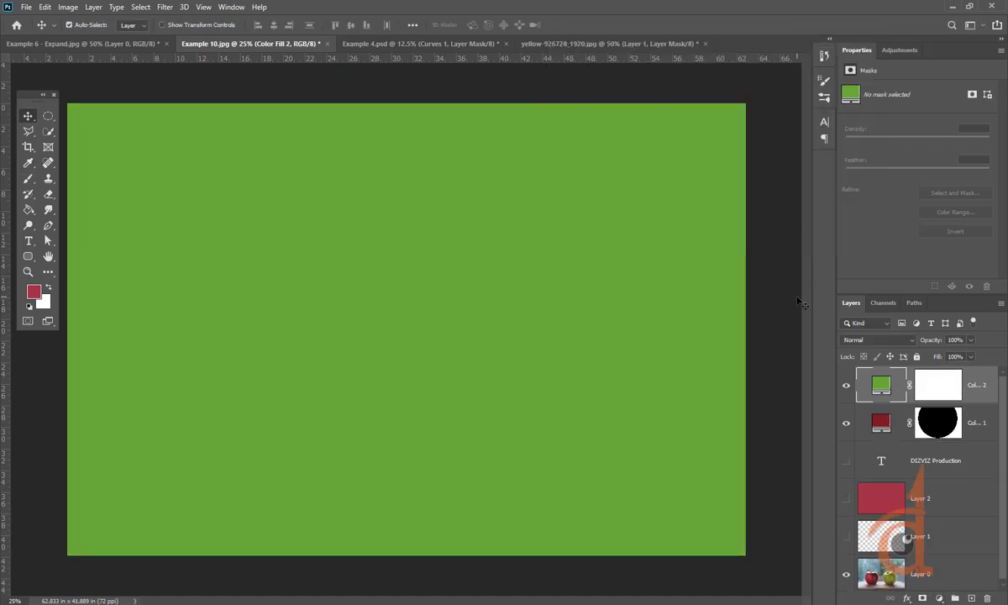
With the green fill layer's mask active, draw a large circular selection around the middle of the canvas
left_click(932, 426)
left_click(933, 385)
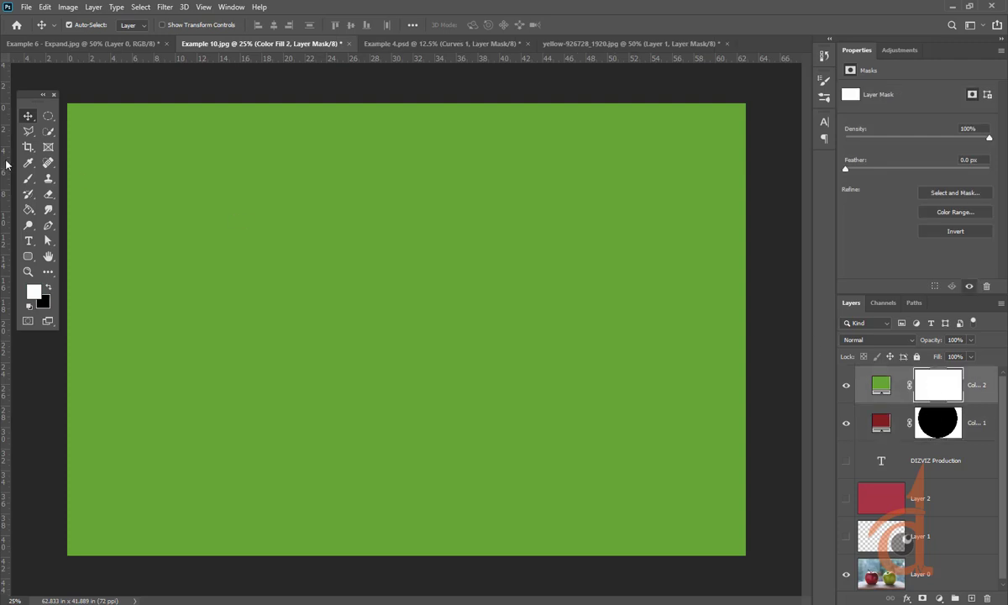
left_click(50, 117)
left_click_drag(196, 127, 598, 499)
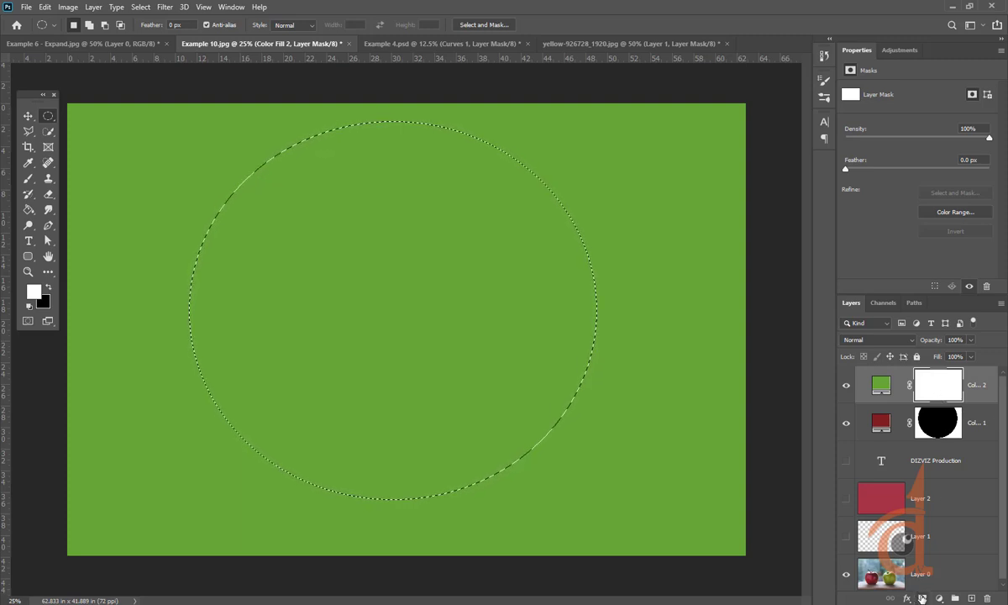
Try adding a mask to the green fill layer from the selection, deselect, and delete the layer
left_click(920, 597)
left_click(950, 388)
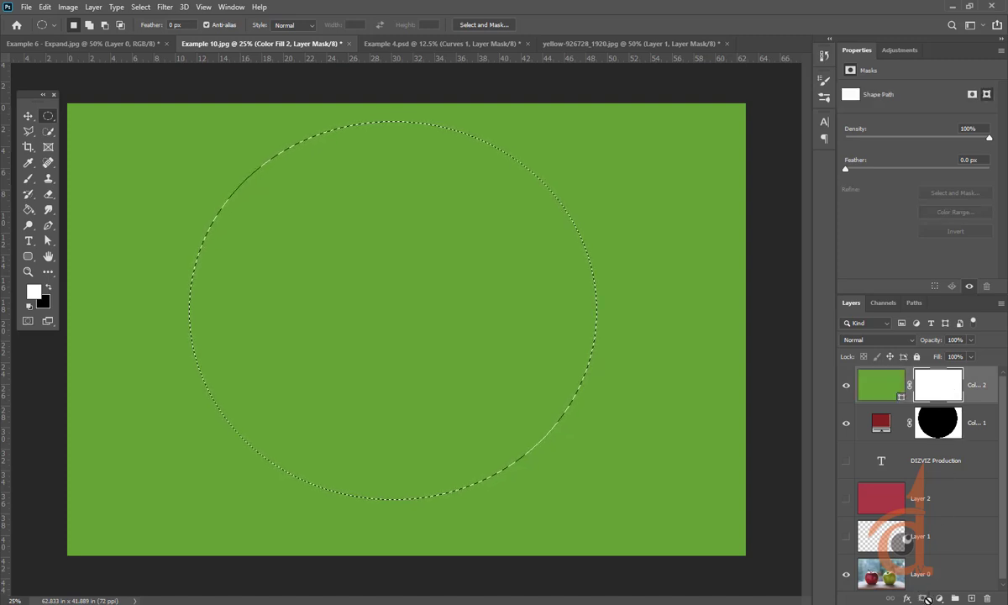
key("ctrl+d")
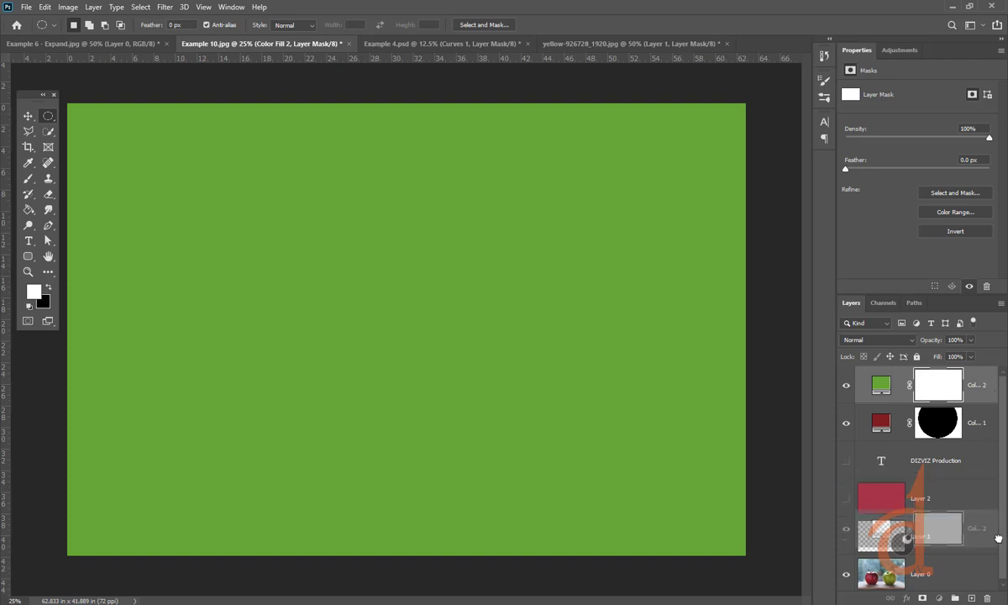
key("Delete")
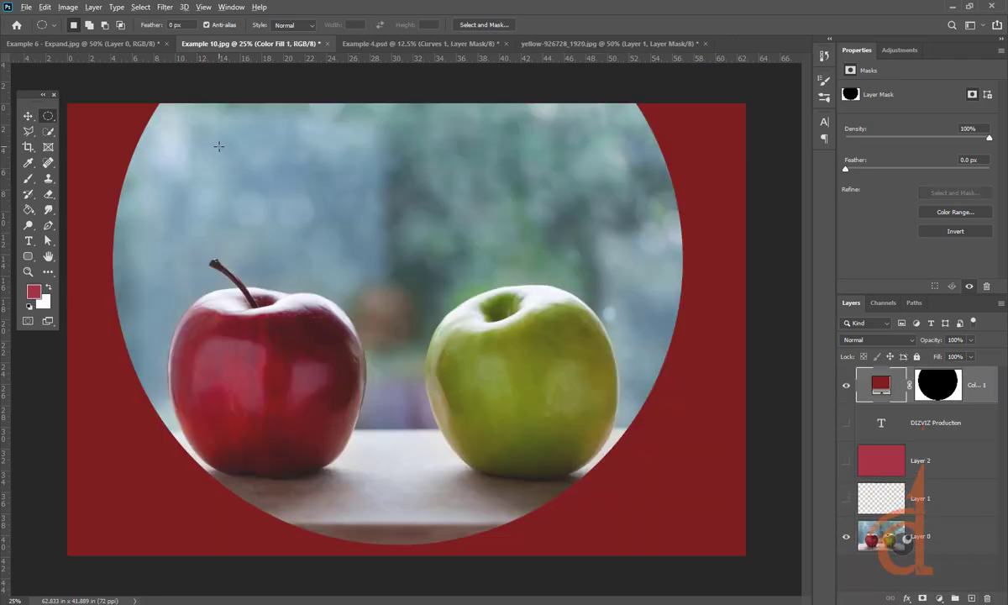
Draw a circular selection and move it over the two apples, resting on the lower edge of the red layer's circular opening
left_click_drag(219, 146, 412, 391)
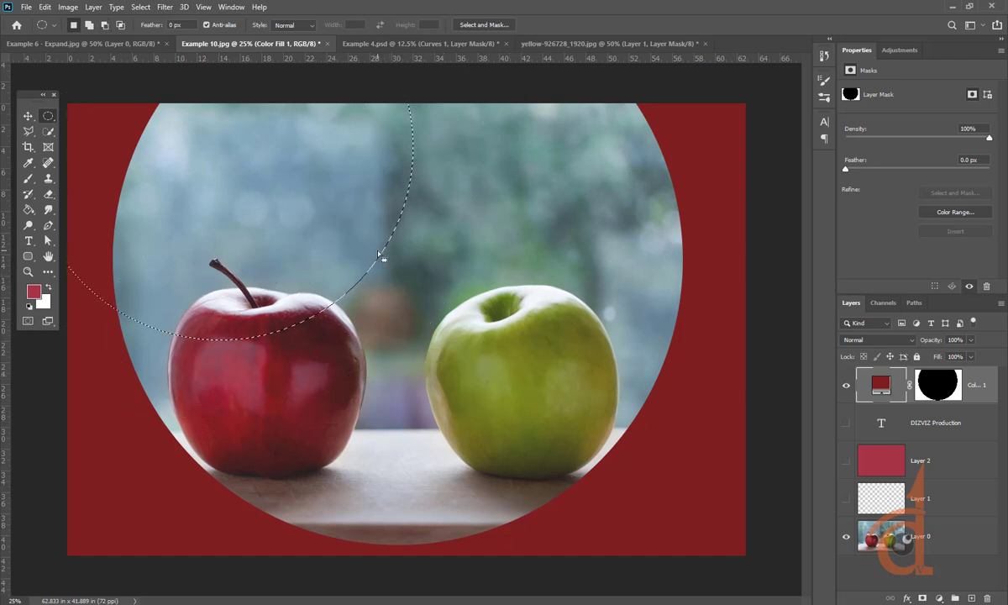
left_click_drag(379, 255, 532, 343)
left_click_drag(548, 380, 553, 459)
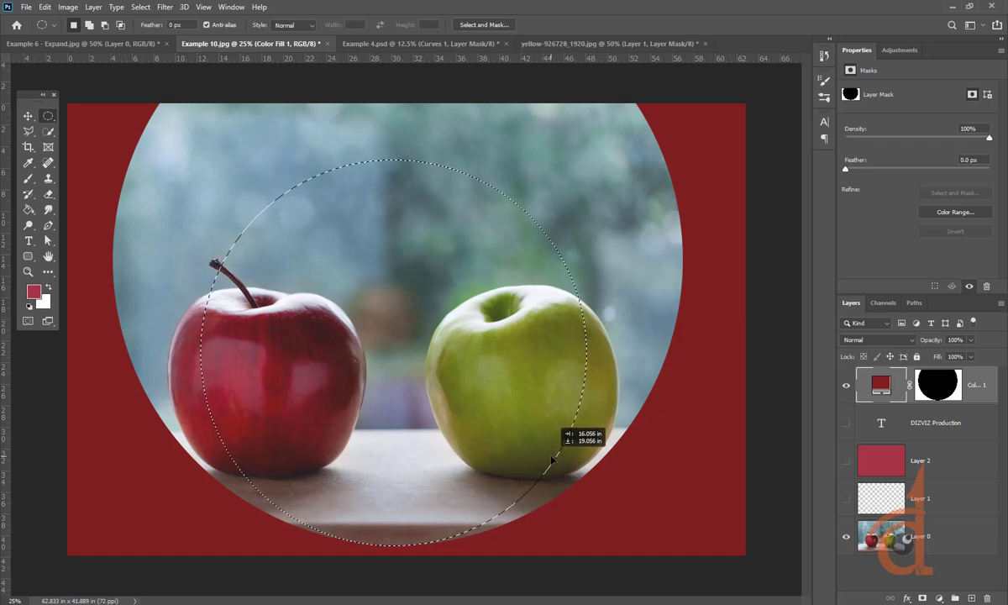
Transform the selection proportionally to about 124% and shift it up, keeping it inside the red fill layer's circular opening
left_click(139, 7)
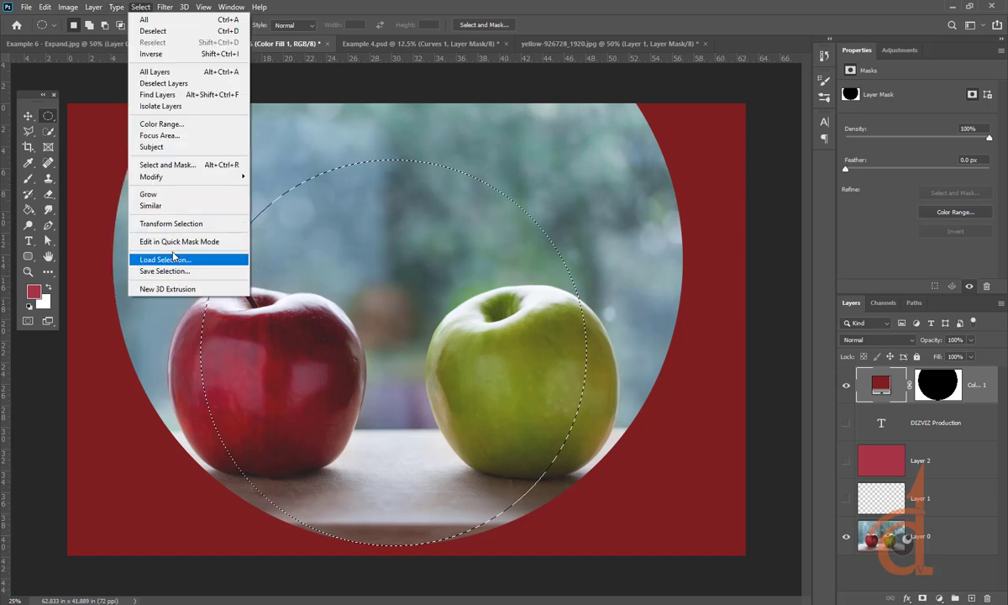
left_click(169, 224)
left_click_drag(393, 153, 394, 103)
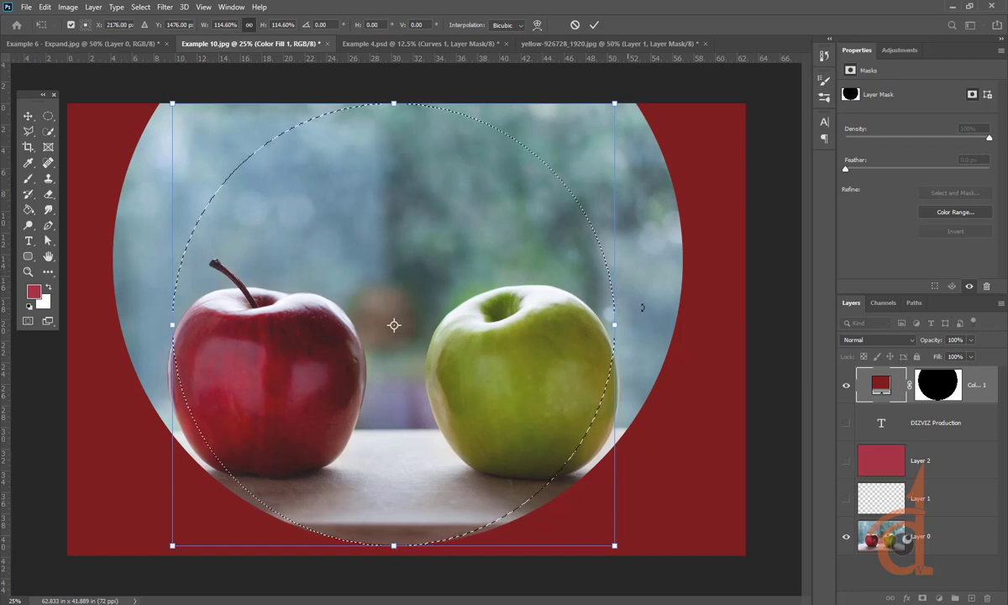
left_click_drag(615, 324, 637, 325)
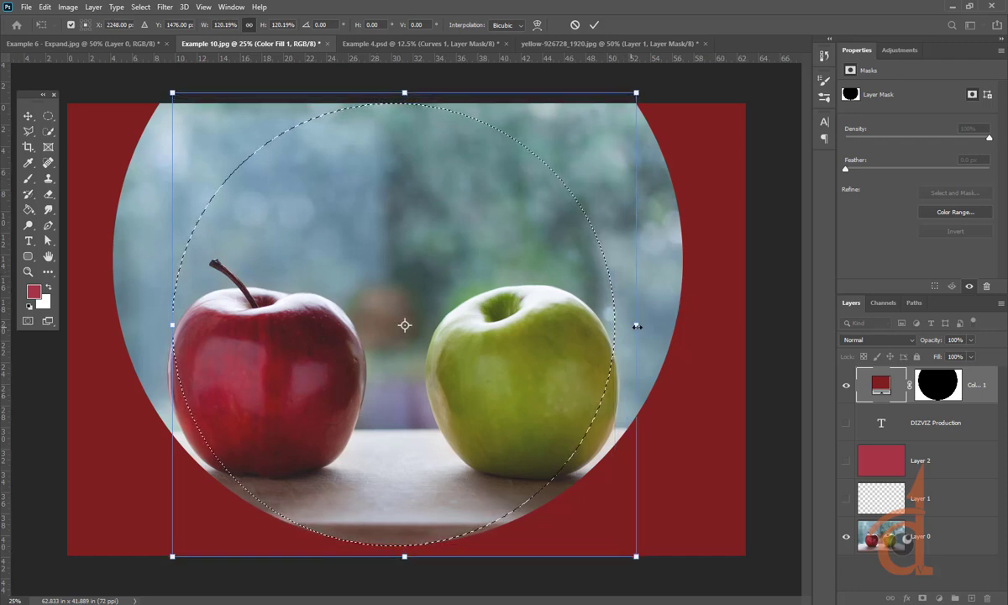
left_click_drag(170, 324, 157, 320)
left_click_drag(389, 360, 390, 345)
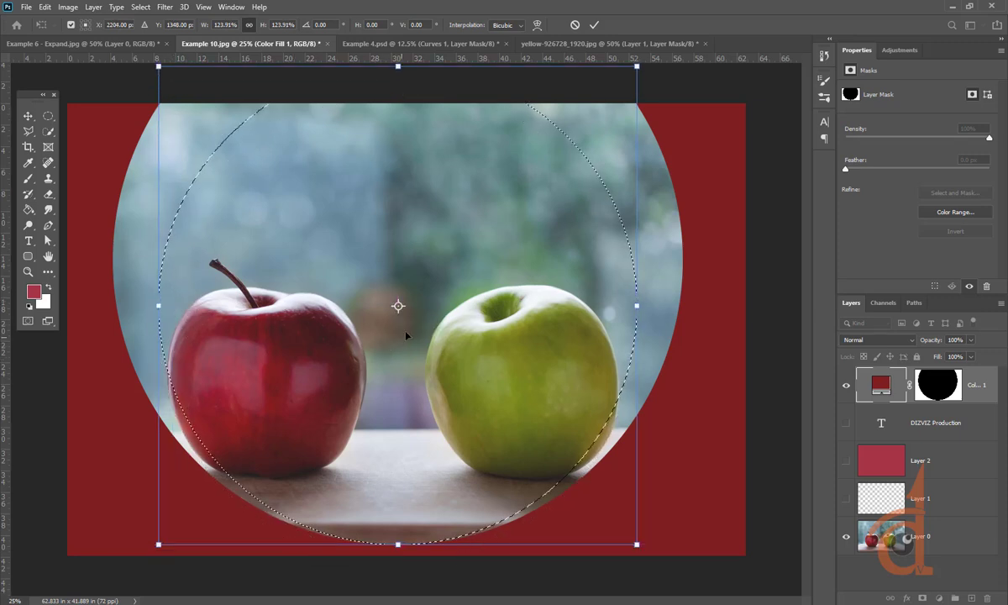
key("Return")
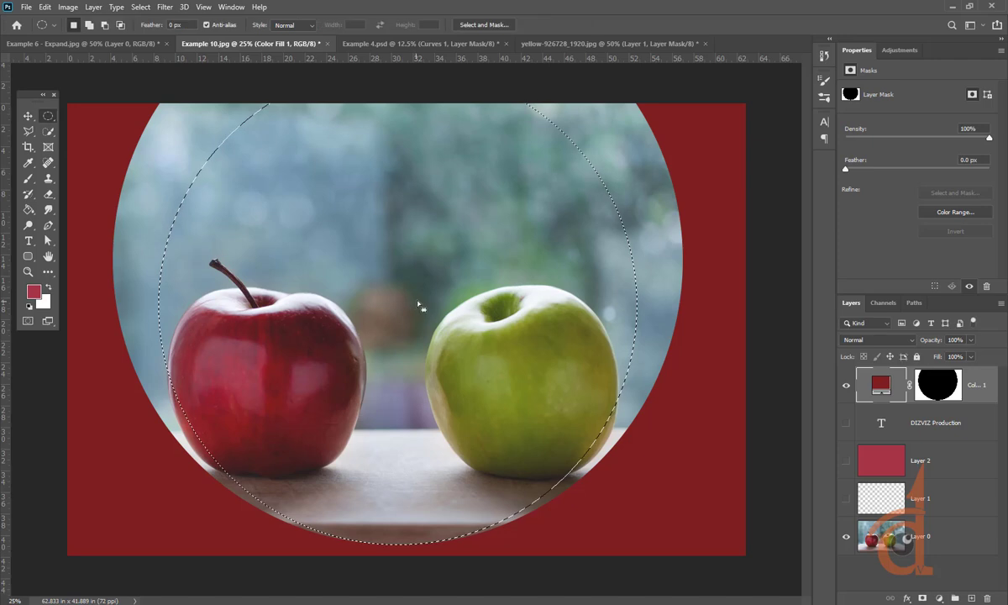
Add a second Solid Color fill layer from the circular selection in green 43740f
left_click(938, 597)
left_click(938, 385)
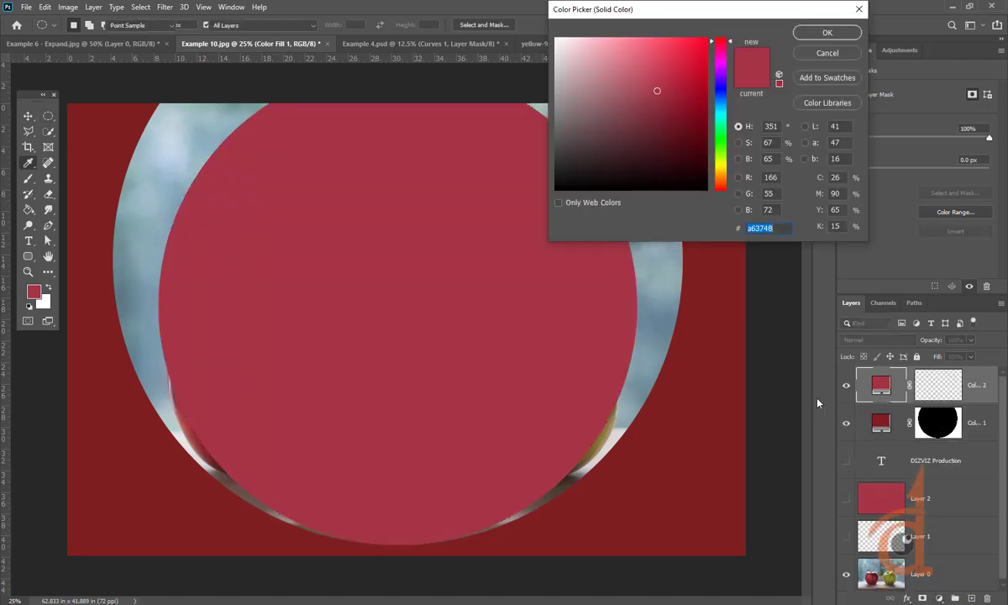
left_click(612, 425)
left_click_drag(721, 170, 723, 158)
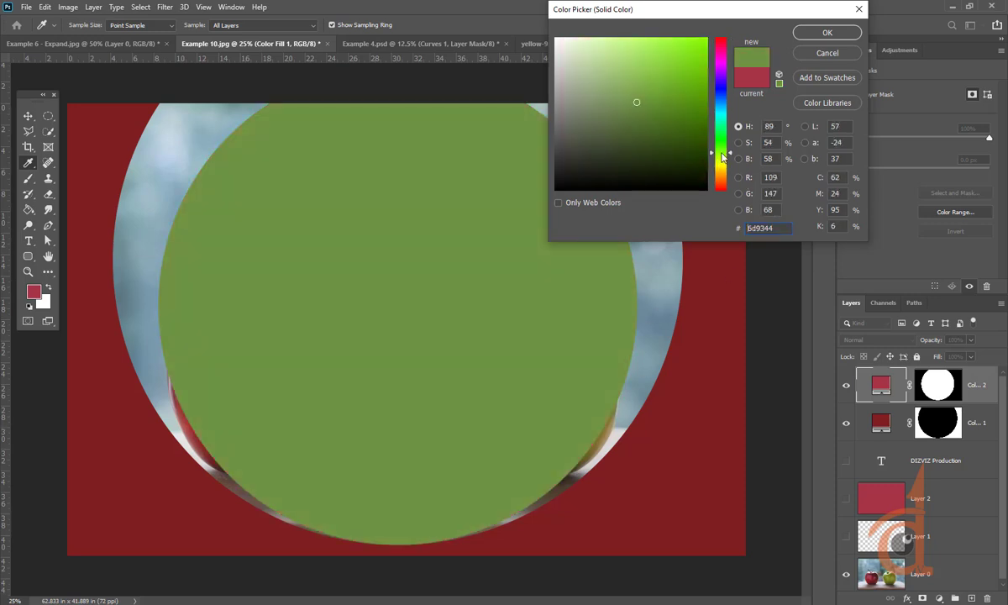
left_click_drag(673, 113, 689, 121)
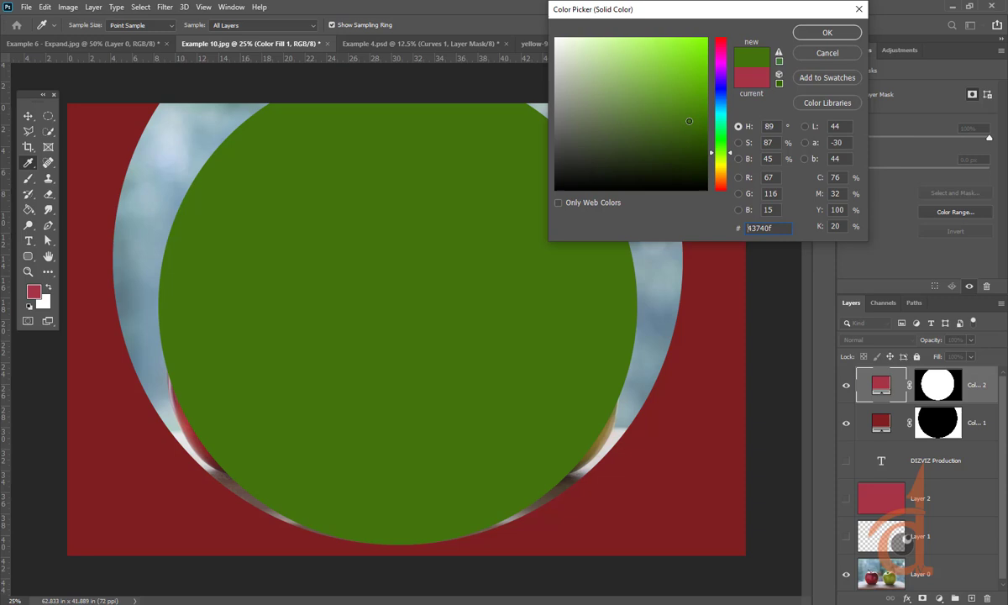
left_click(827, 33)
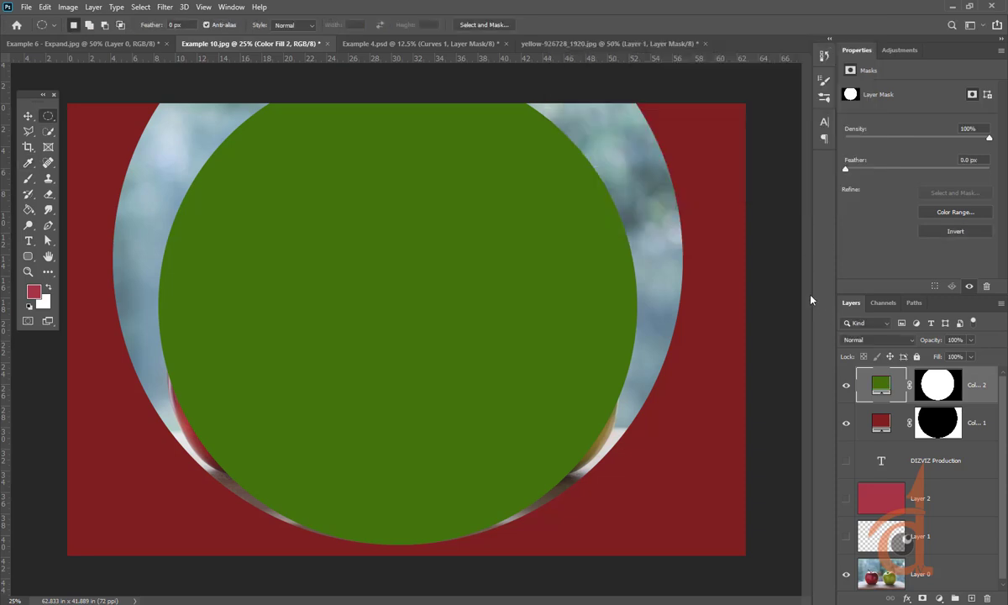
Invert the green fill layer's mask and move the red fill layer above the green one
left_click(938, 393)
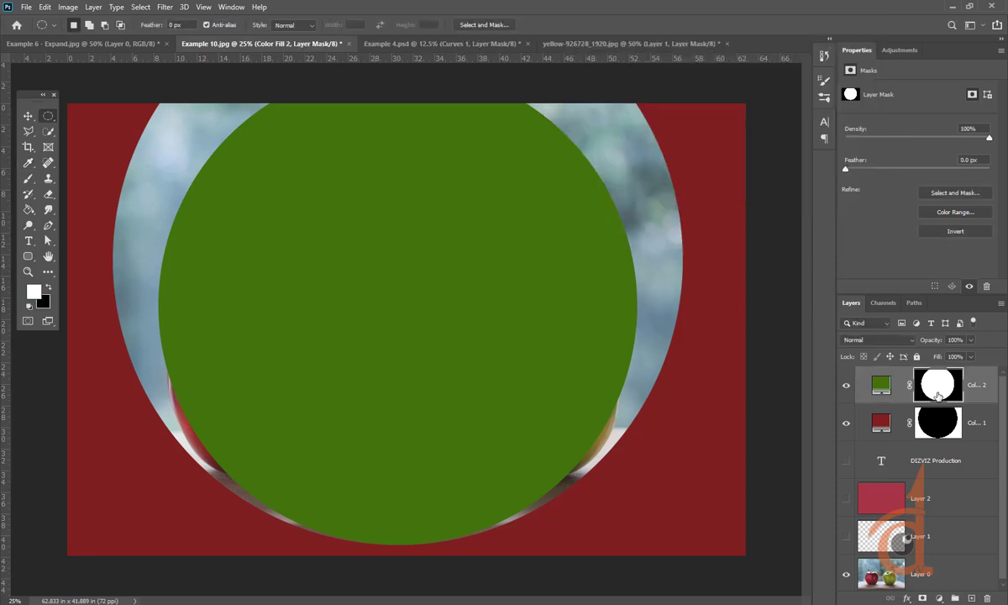
key("ctrl+i")
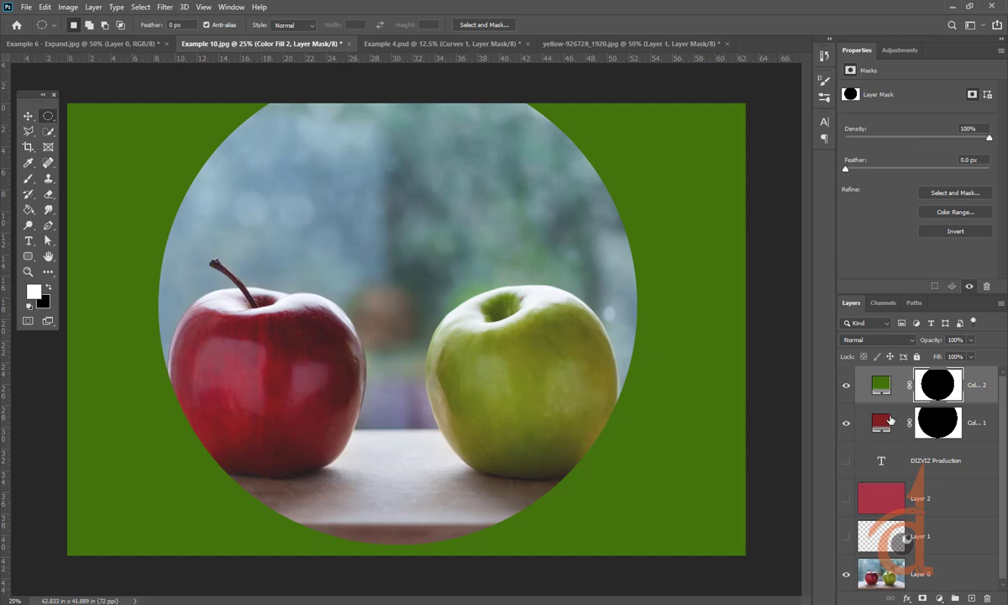
left_click_drag(890, 420, 882, 376)
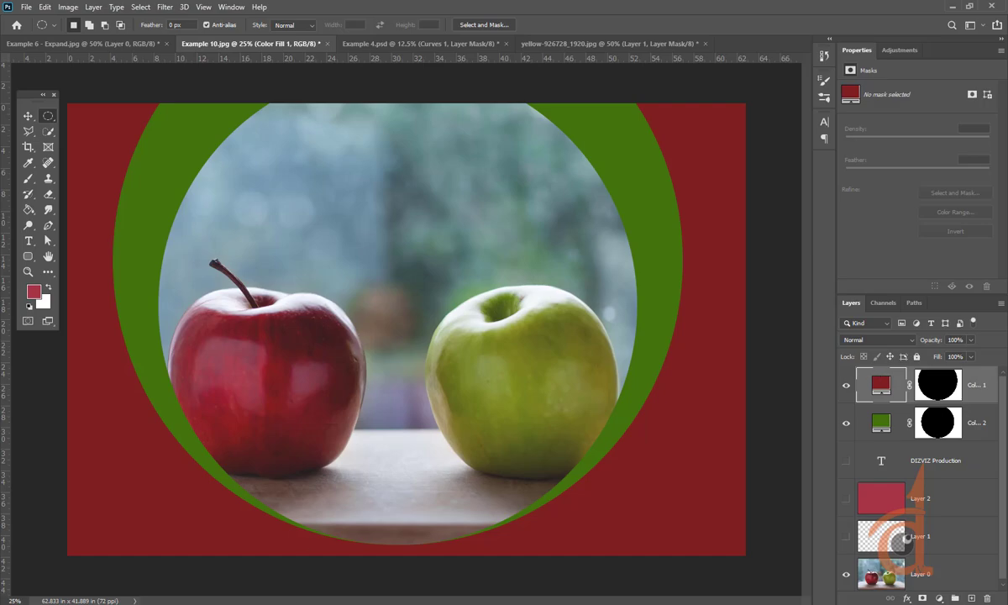
Switch to Pinterest in Chrome, browse the related cleaning-service ads and return to the commercial ads search results
left_click(189, 538)
left_click(214, 550)
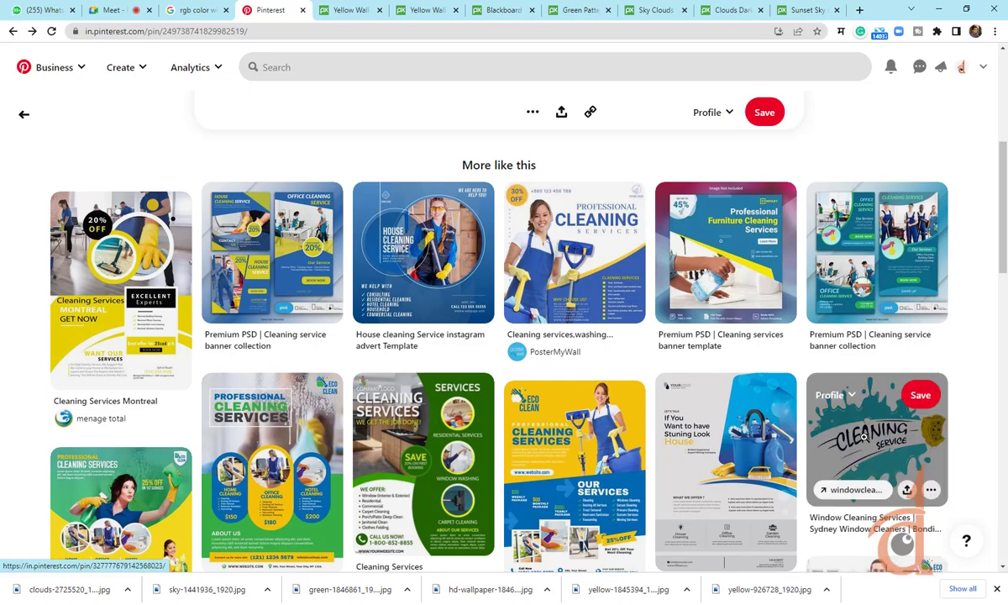
scroll(846, 447, "down", 5)
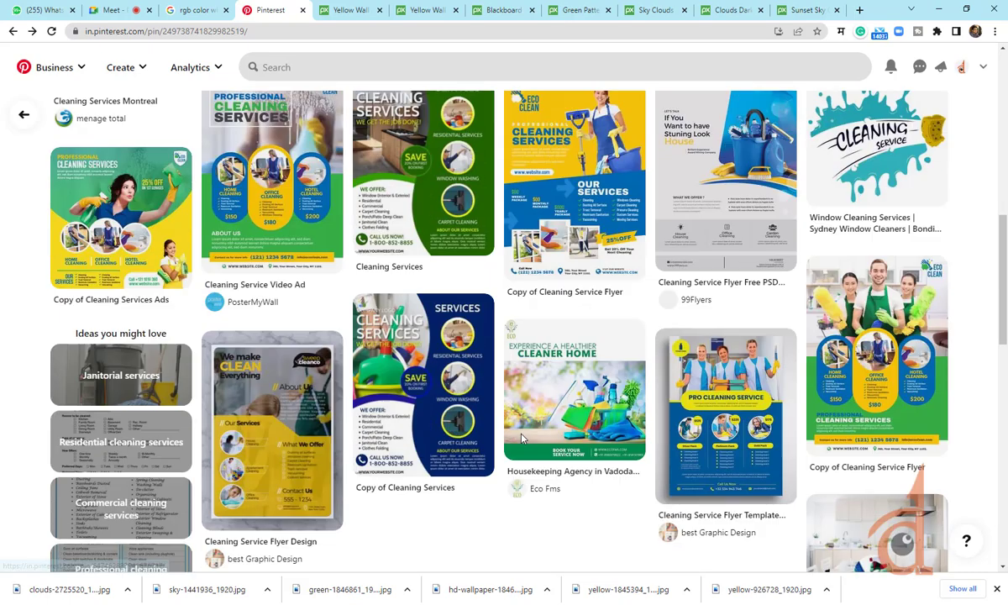
scroll(520, 437, "down", 2)
scroll(504, 404, "up", 6)
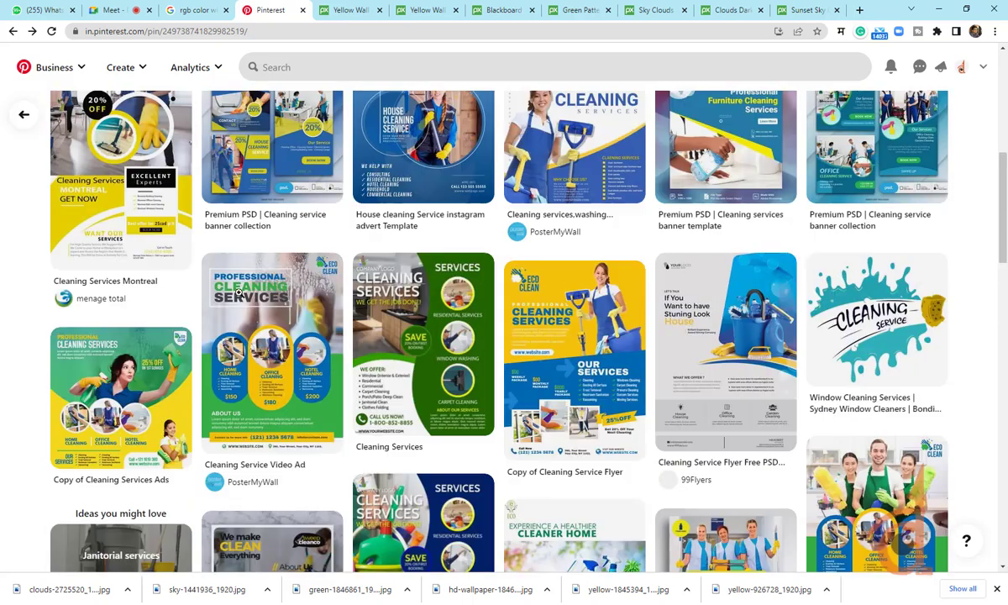
left_click(14, 32)
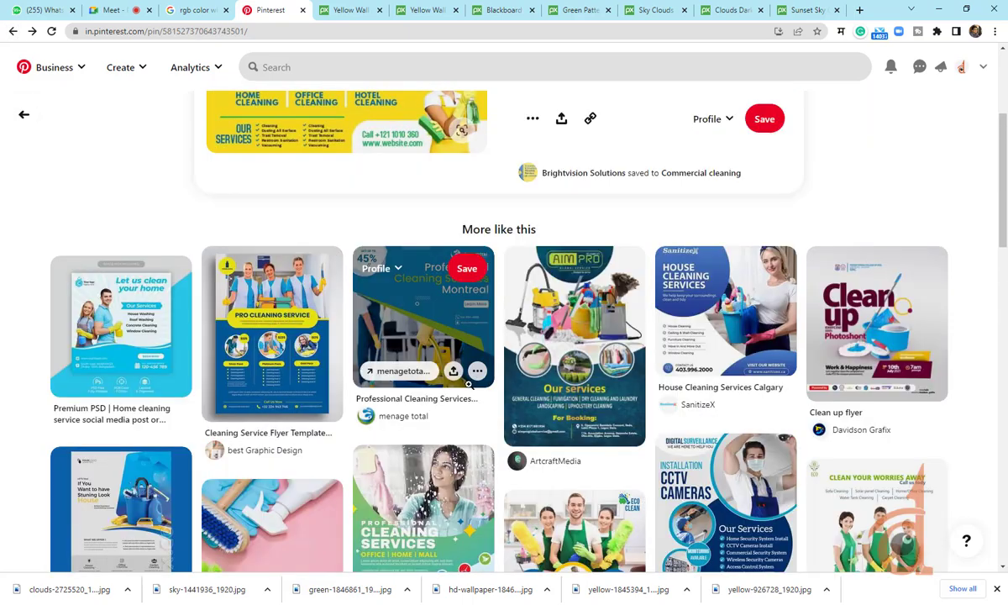
scroll(499, 416, "down", 3)
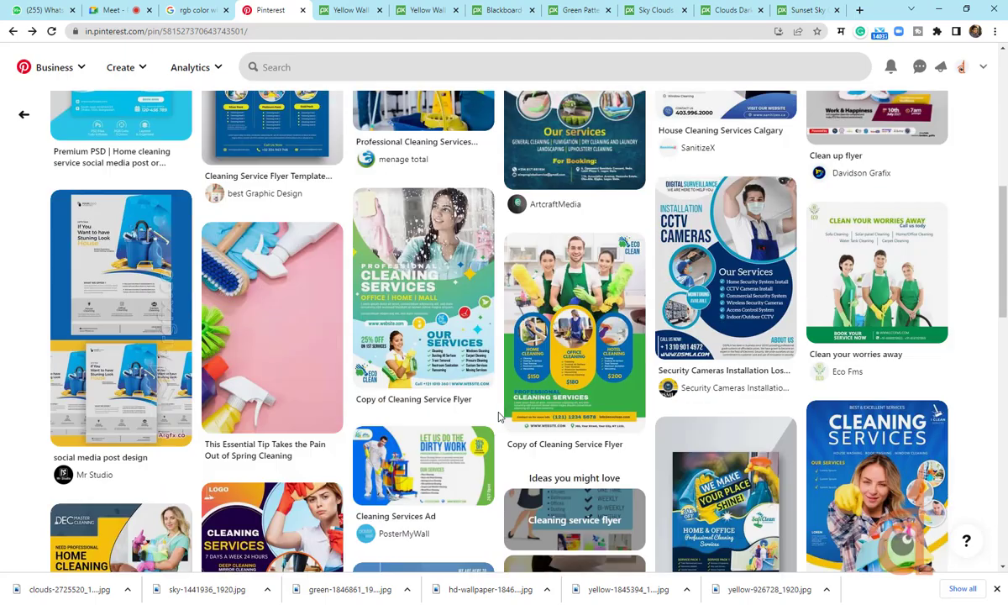
scroll(498, 414, "down", 4)
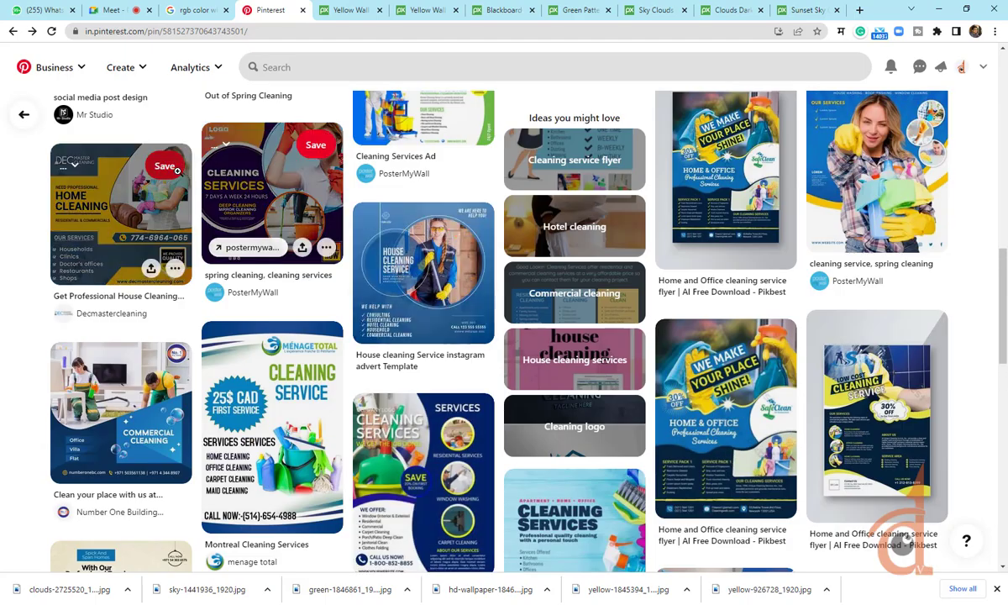
left_click(13, 31)
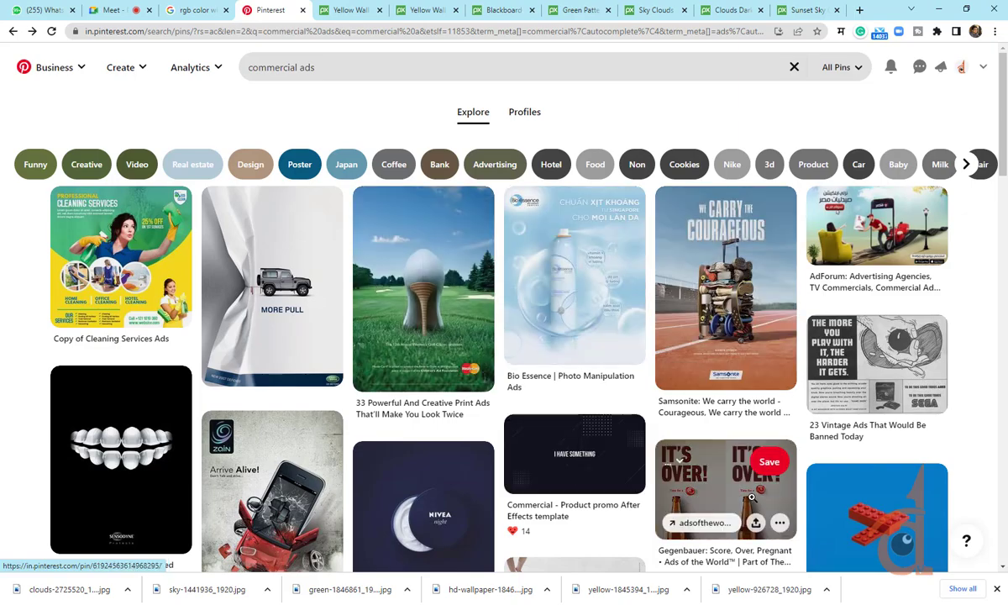
View the Lodha Apna Ghar ad from the commercial ads results and return to the results
scroll(708, 467, "down", 3)
scroll(751, 496, "down", 2)
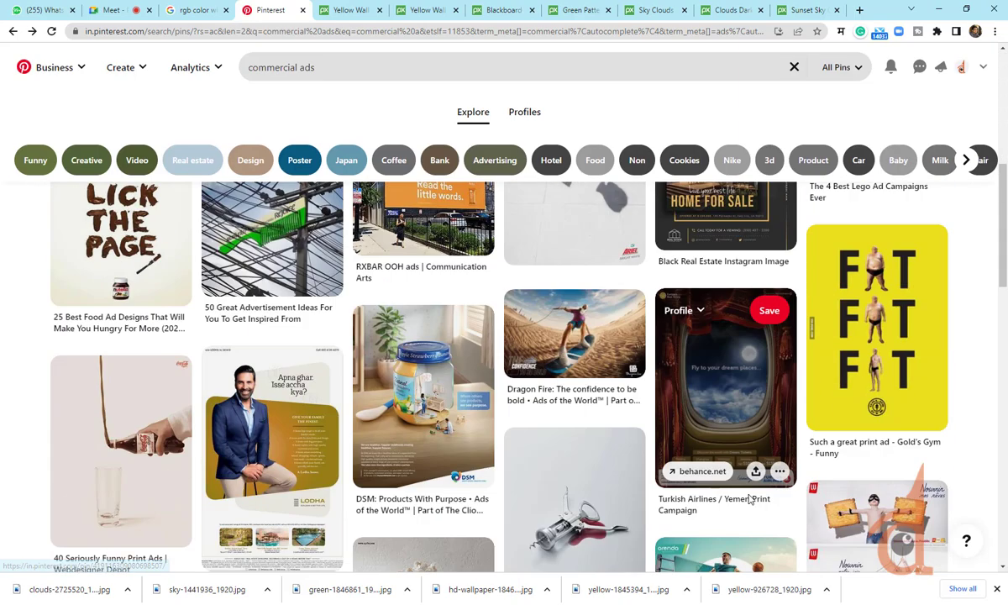
left_click(293, 406)
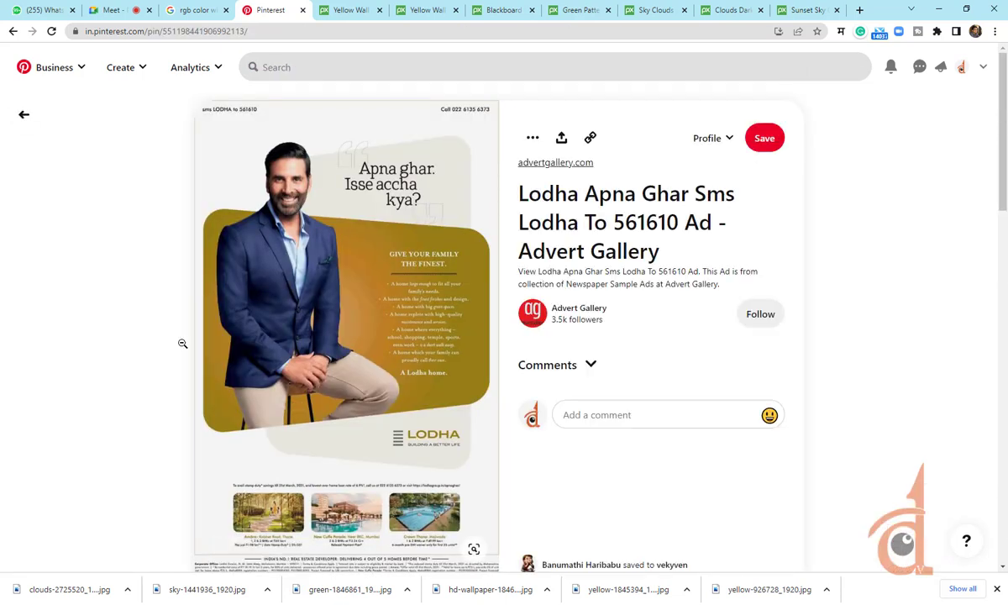
left_click(12, 32)
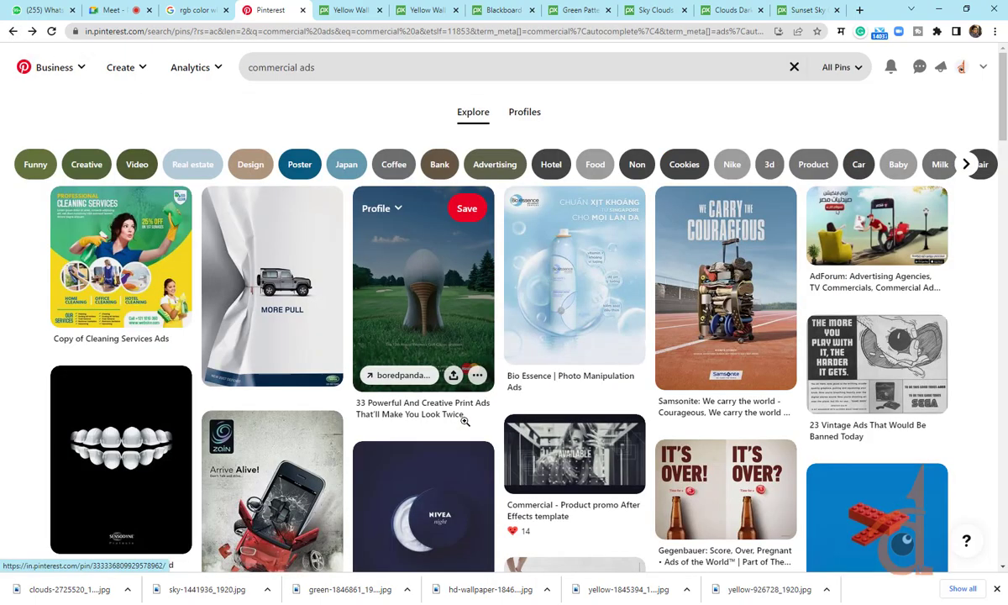
Open the am730 eNewspaper ad, view the split-image Clipper Round the World ad among its related pins, and go back
scroll(463, 423, "down", 10)
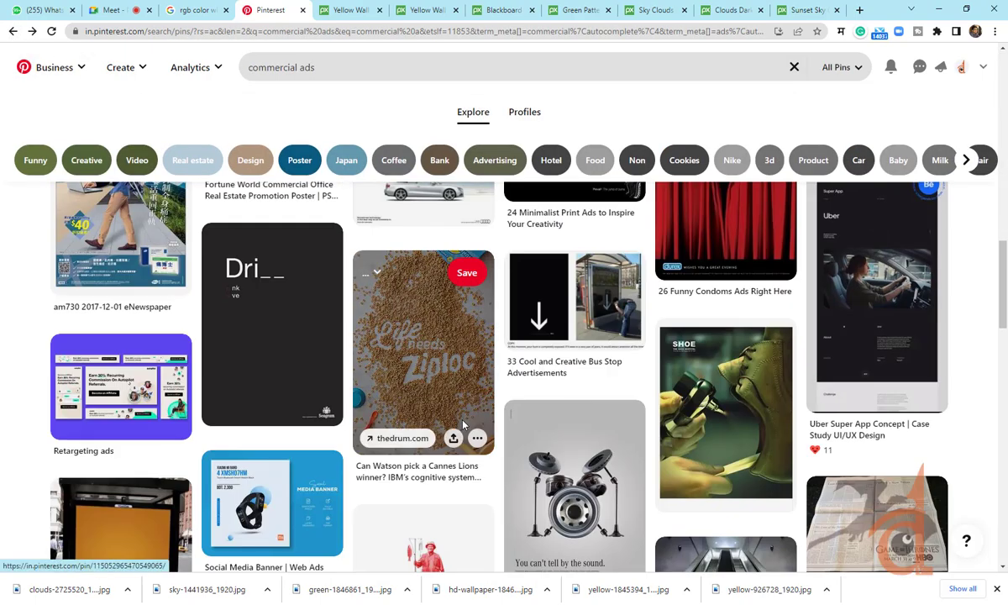
scroll(463, 422, "up", 2)
left_click(61, 376)
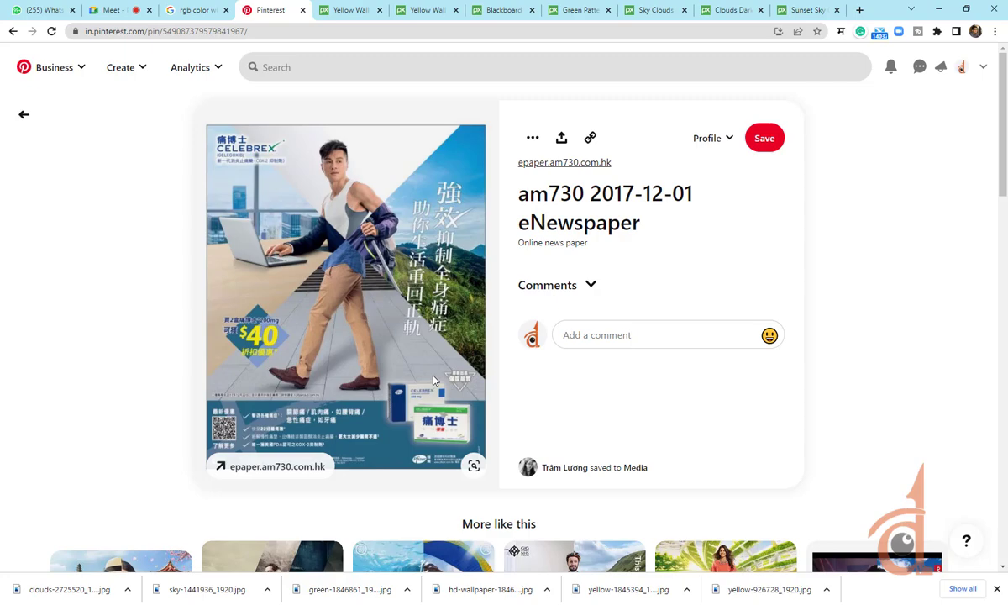
scroll(434, 381, "down", 4)
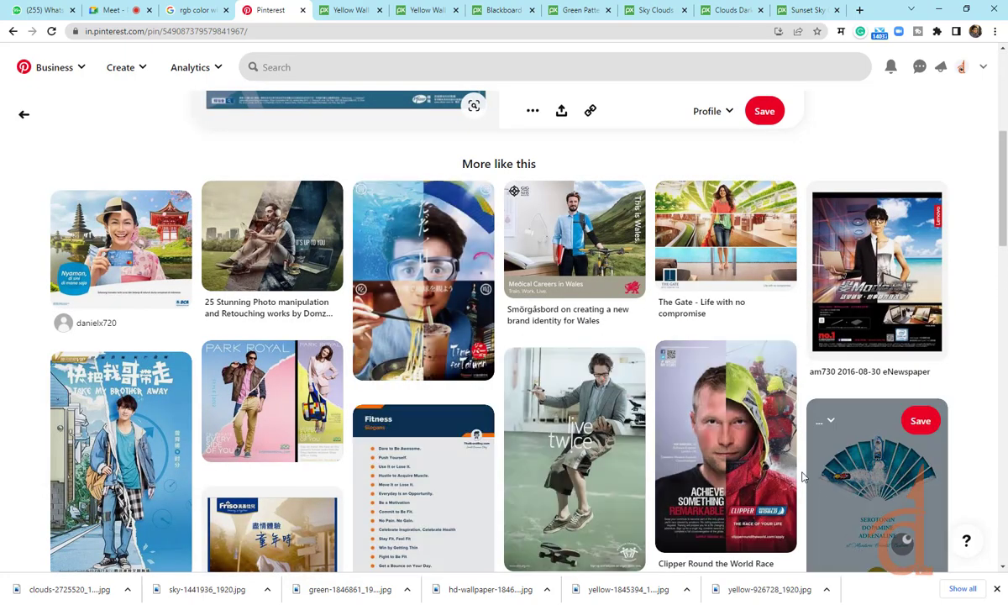
left_click(719, 430)
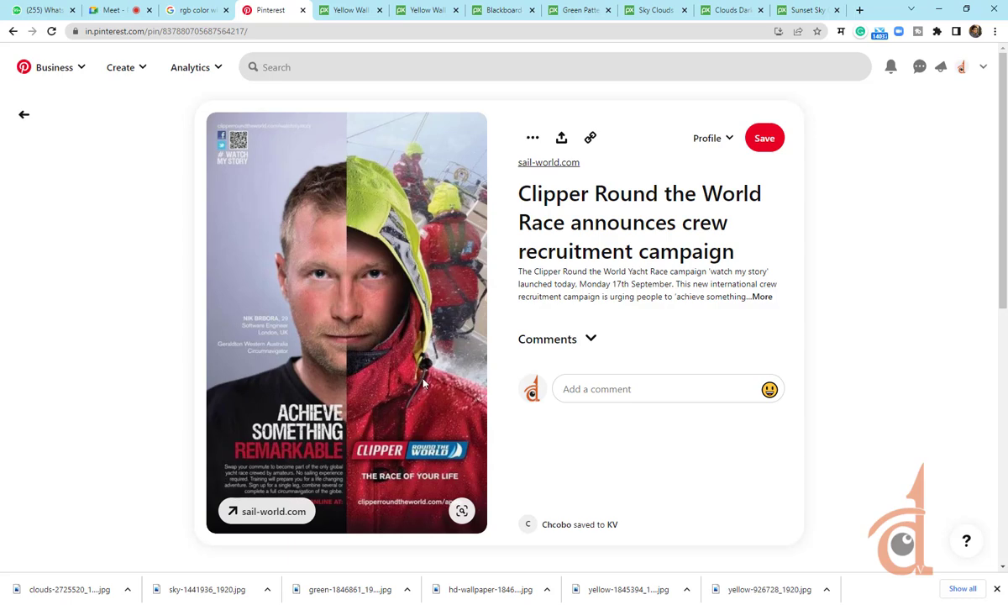
key("alt+Left")
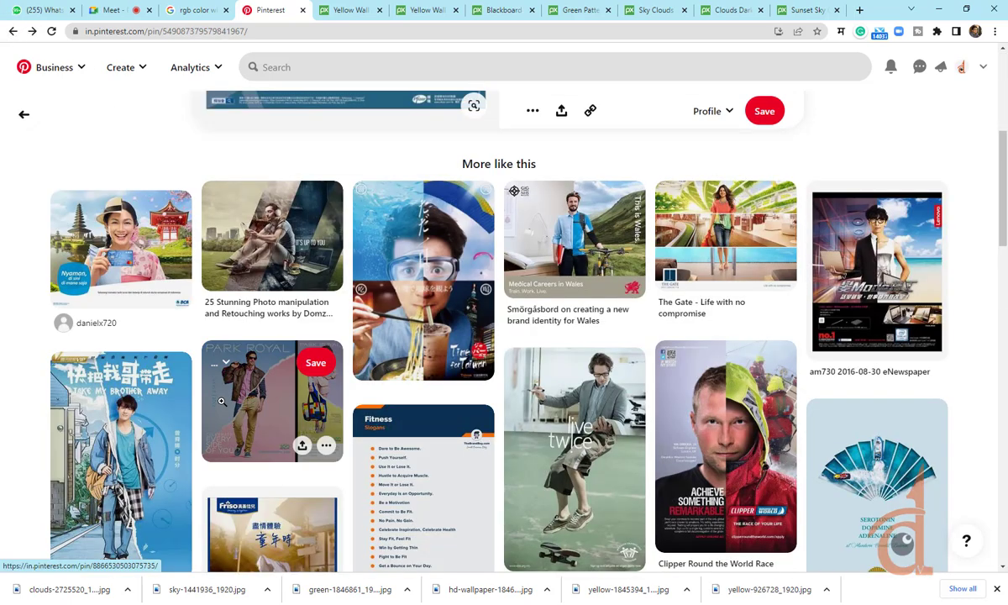
Open the torn-paper Park Royal ad, view its related Anytime Fitness ad, and save the Park Royal pin to the profile
left_click(221, 403)
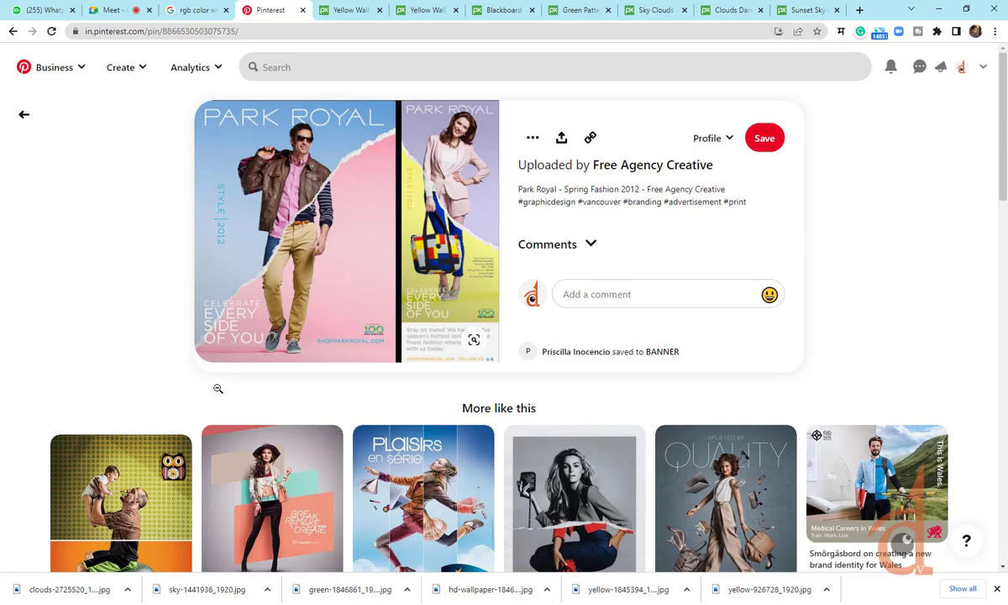
scroll(218, 388, "down", 2)
left_click(145, 433)
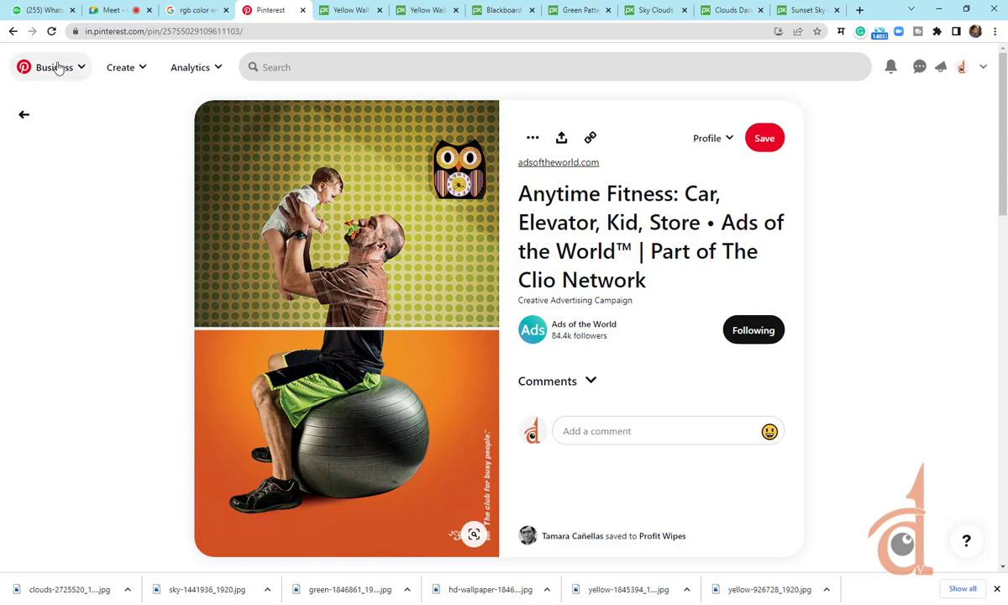
left_click(12, 31)
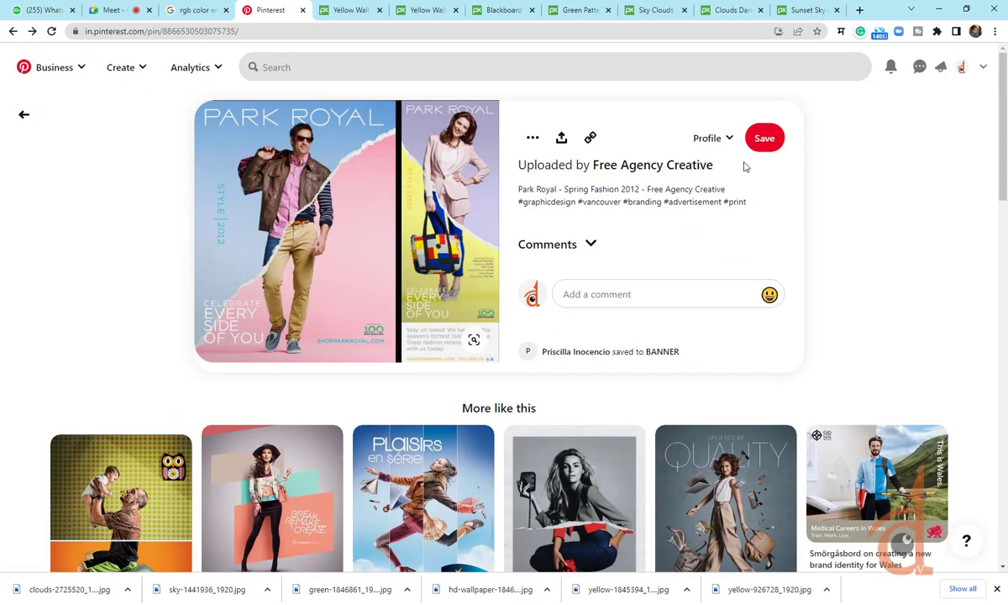
left_click(764, 137)
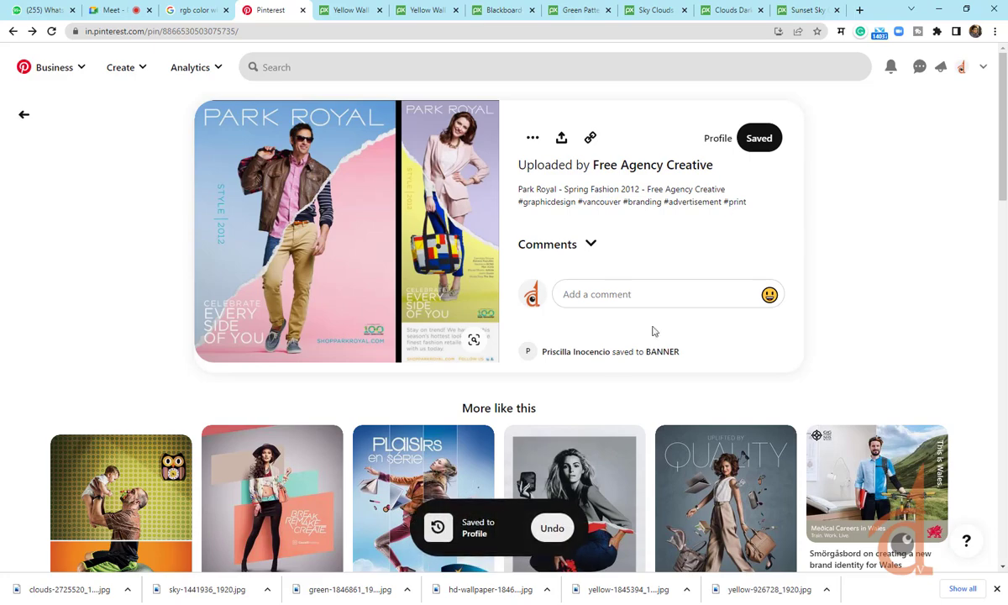
View the related Plaisirs en série ad and switch to the Internet Images folder in File Explorer
scroll(615, 359, "down", 2)
left_click(431, 361)
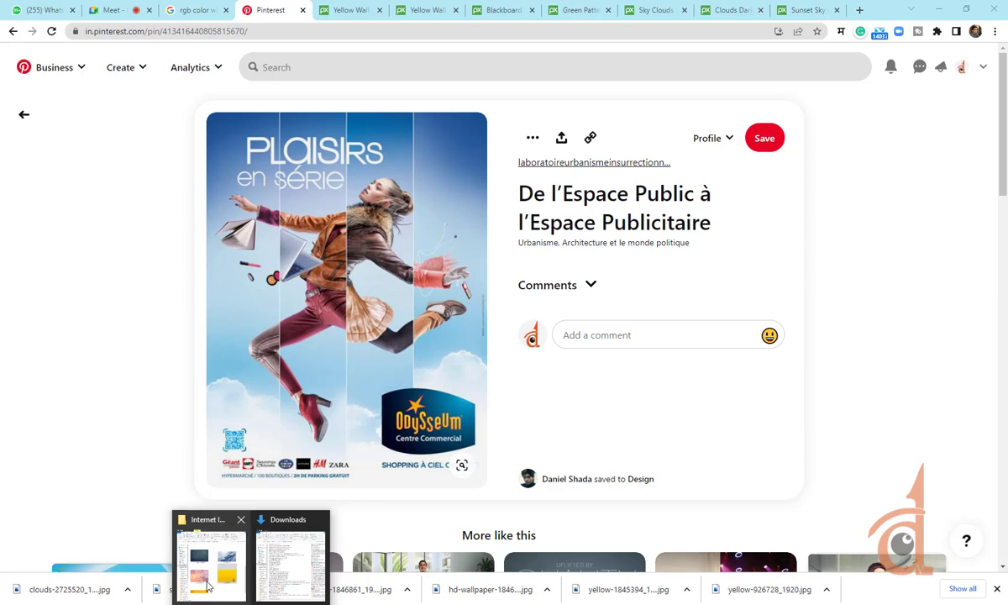
left_click(209, 580)
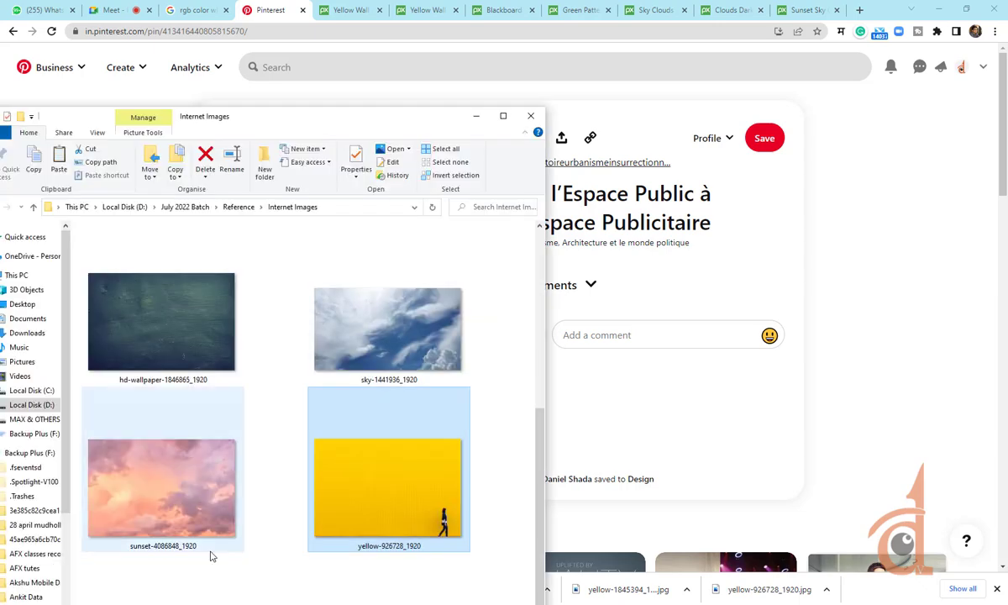
Place the hd-wallpaper-1846865_1920 image from the Internet Images folder into the yellow-926728_1920 document in Photoshop
left_click(157, 332)
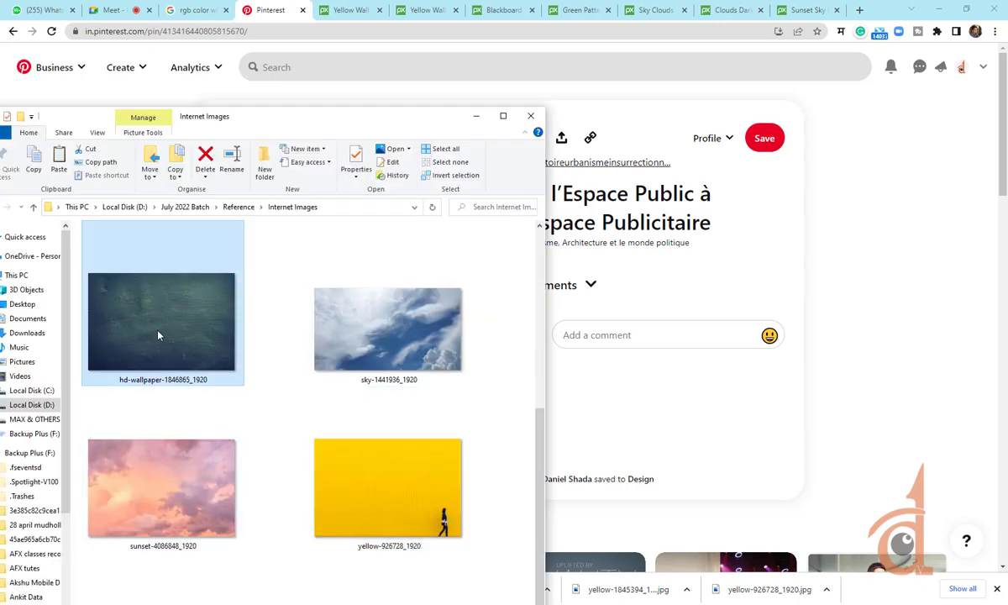
left_click_drag(142, 303, 371, 370)
key("Return")
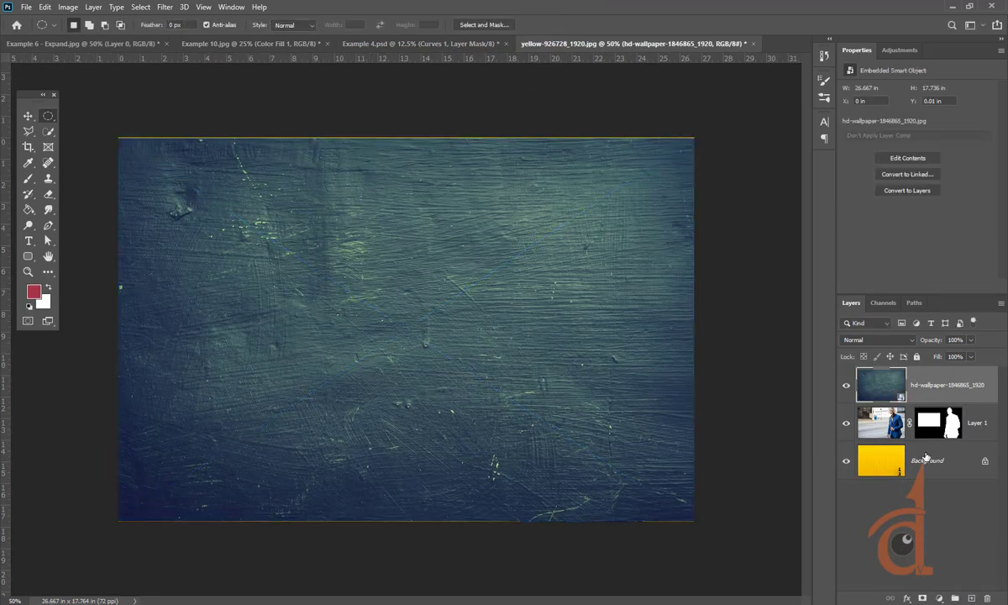
Hide Layer 1 and unlock the yellow Background as a regular layer stacked directly above it
left_click_drag(880, 423, 894, 494)
left_click_drag(869, 439, 870, 492)
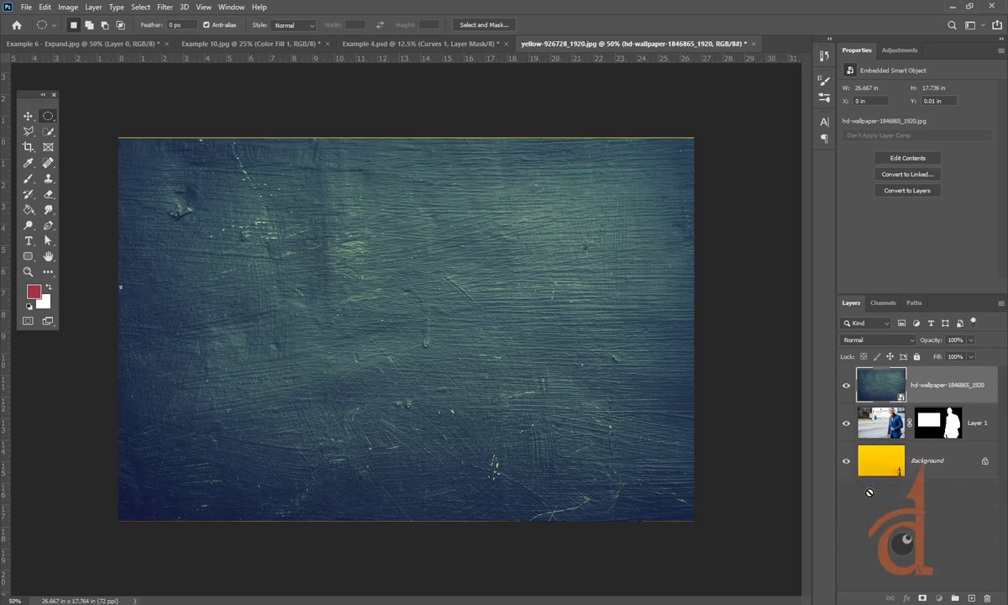
left_click(845, 425)
left_click_drag(869, 424, 897, 416)
double_click(892, 467)
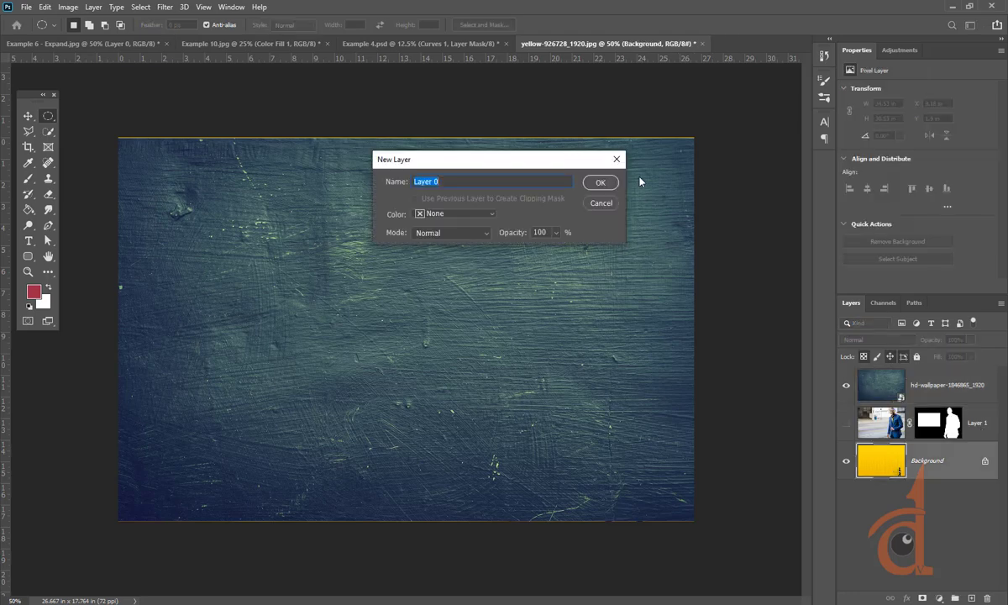
left_click(593, 186)
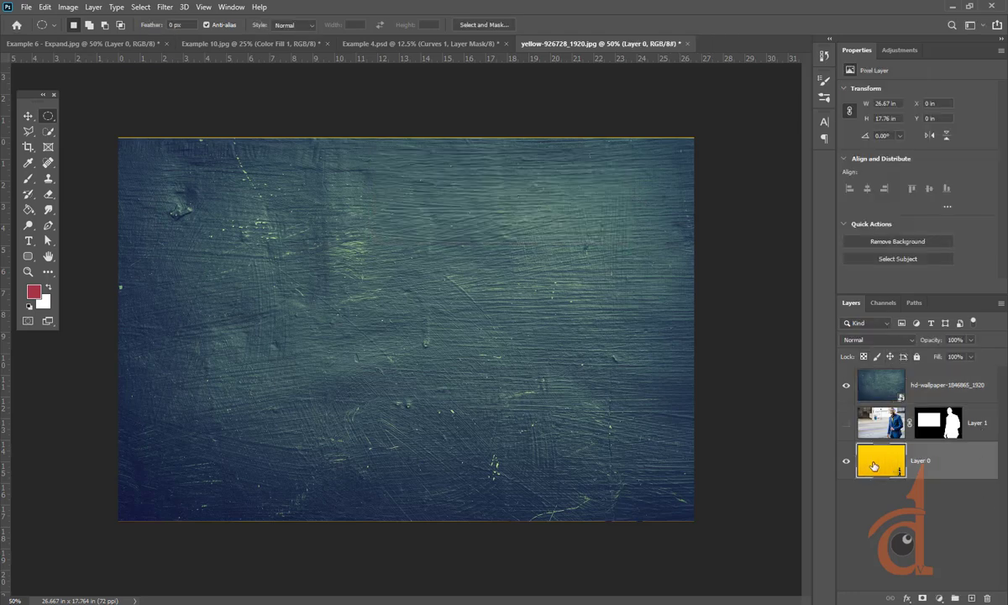
left_click_drag(874, 467, 878, 405)
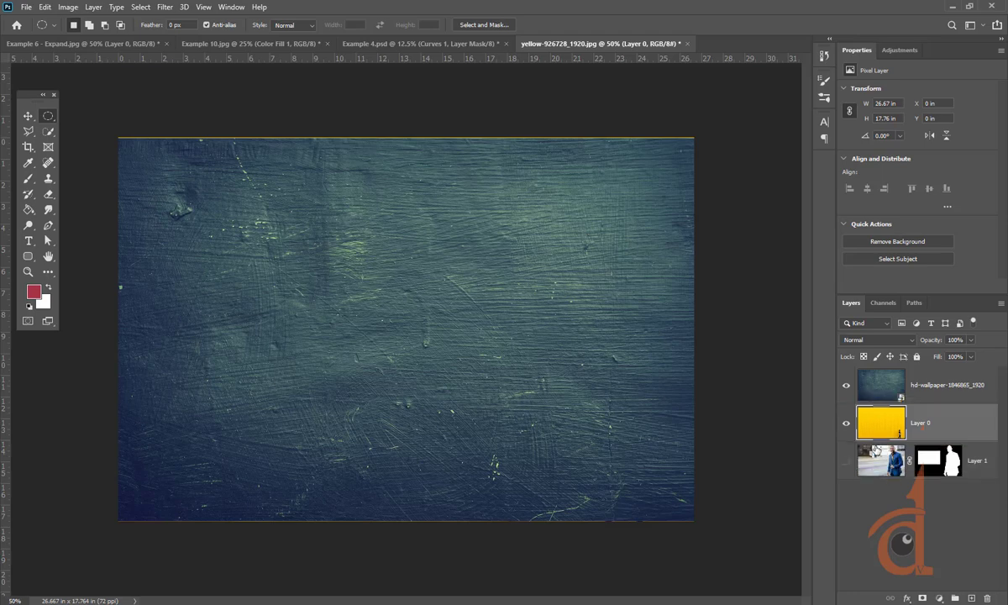
Move and free-transform the wallpaper layer to about 26.72 by 17.76 in so it covers the whole canvas
left_click_drag(468, 312, 487, 283)
left_click(896, 388)
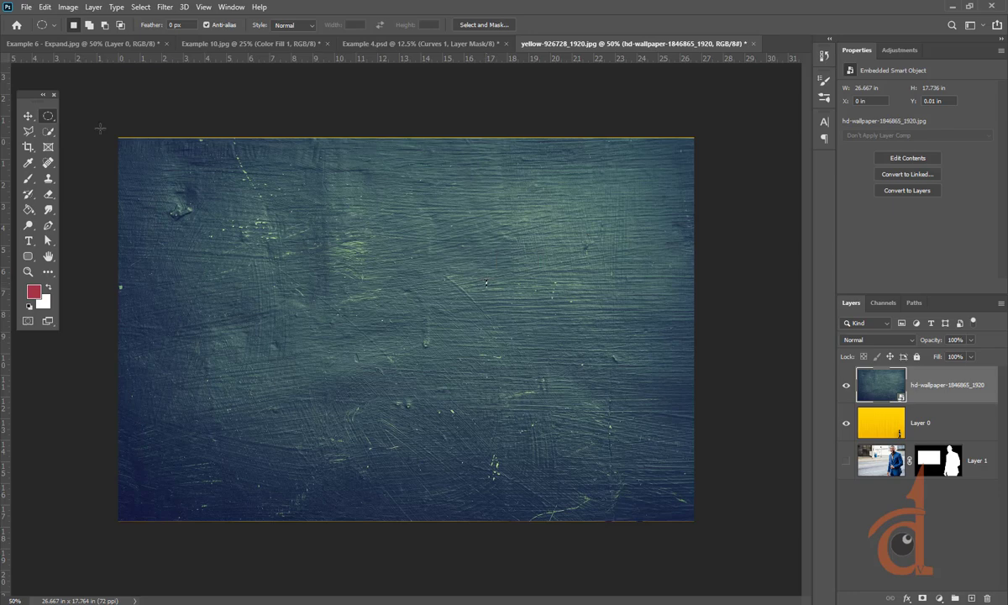
left_click(28, 118)
left_click_drag(434, 330, 434, 330)
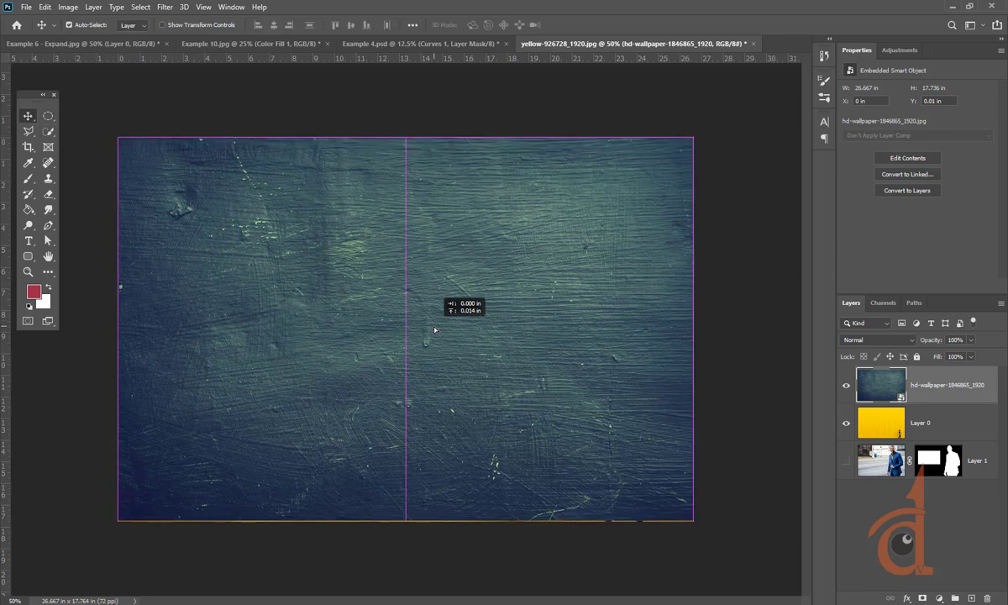
key("ctrl+t")
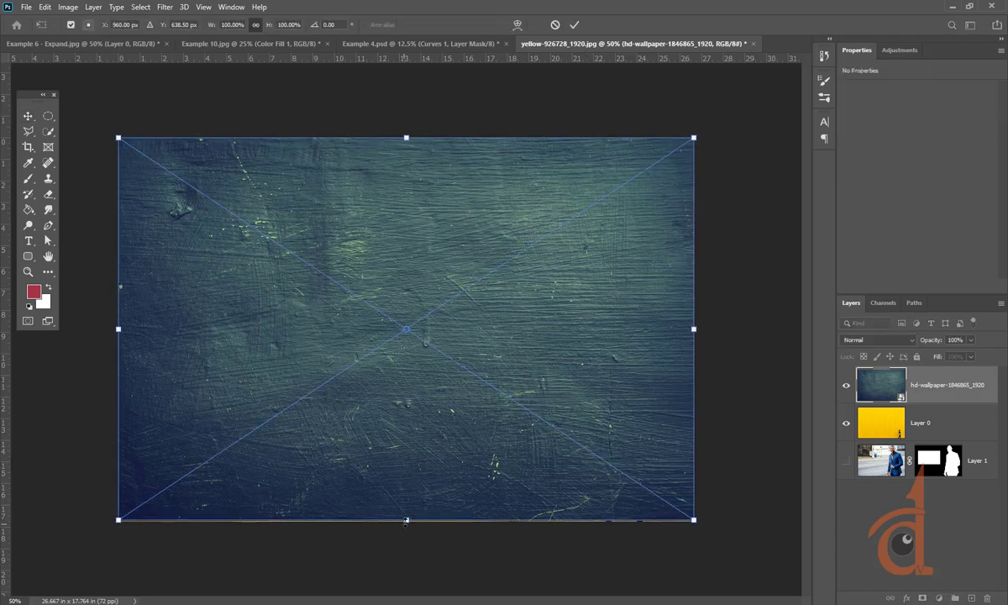
left_click_drag(406, 521, 406, 522)
key("Return")
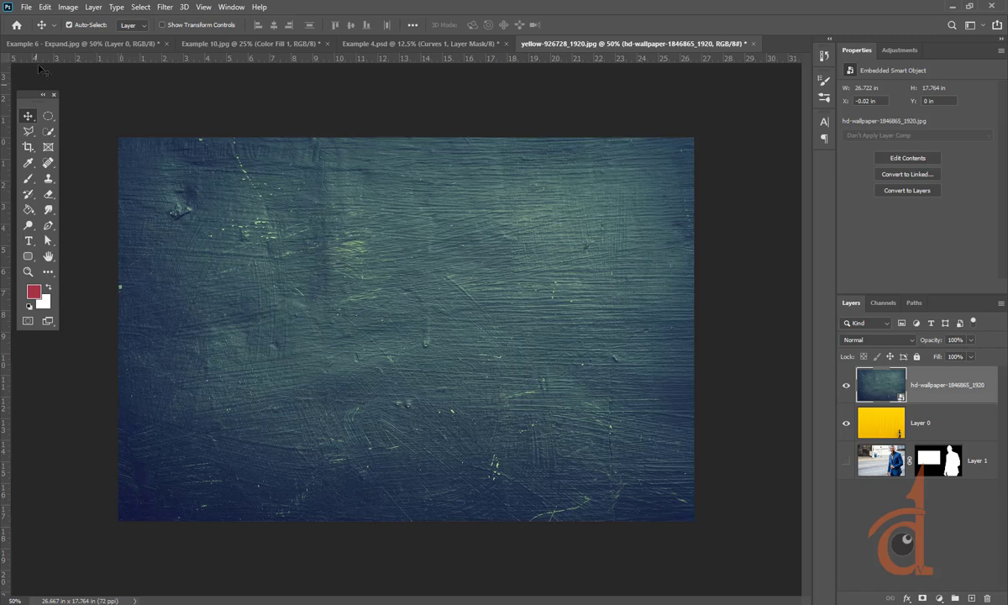
Select six separate full-height vertical strips with the Rectangular Marquee and turn them into an inverted layer mask on the wallpaper layer
left_click(48, 116)
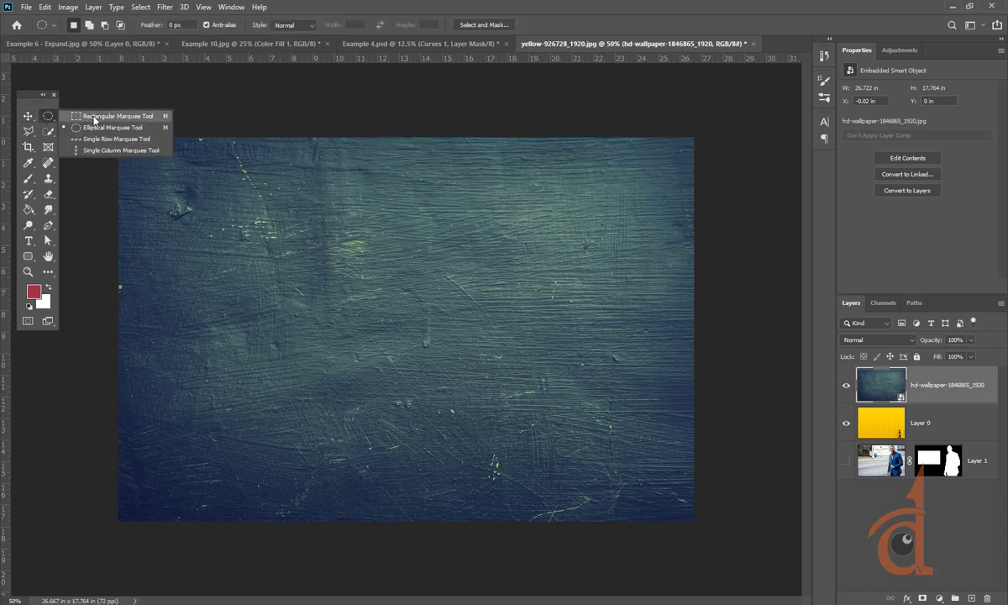
left_click(95, 118)
left_click_drag(165, 133, 208, 521)
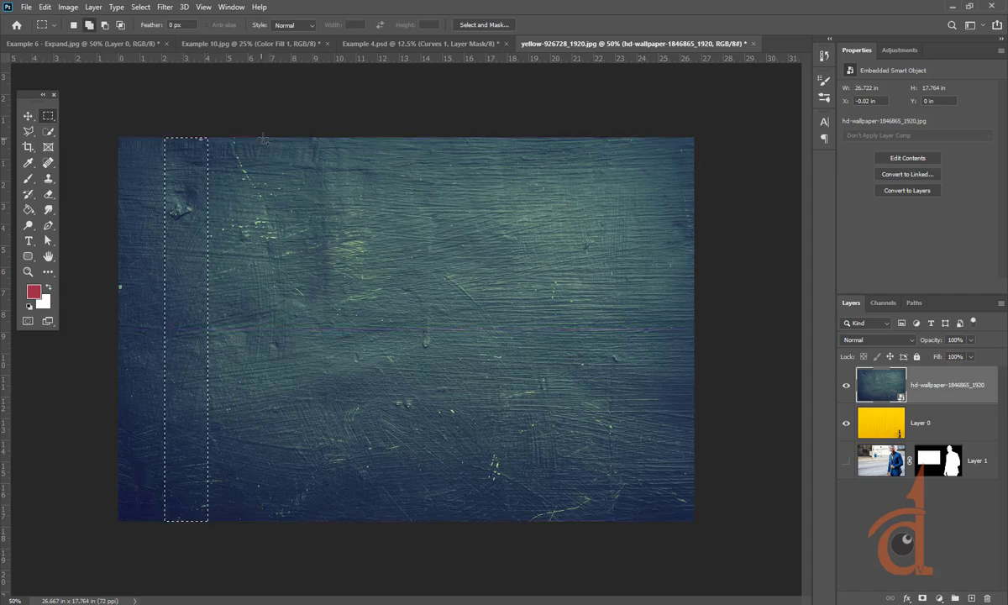
left_click_drag(265, 136, 312, 522)
left_click_drag(340, 134, 428, 468)
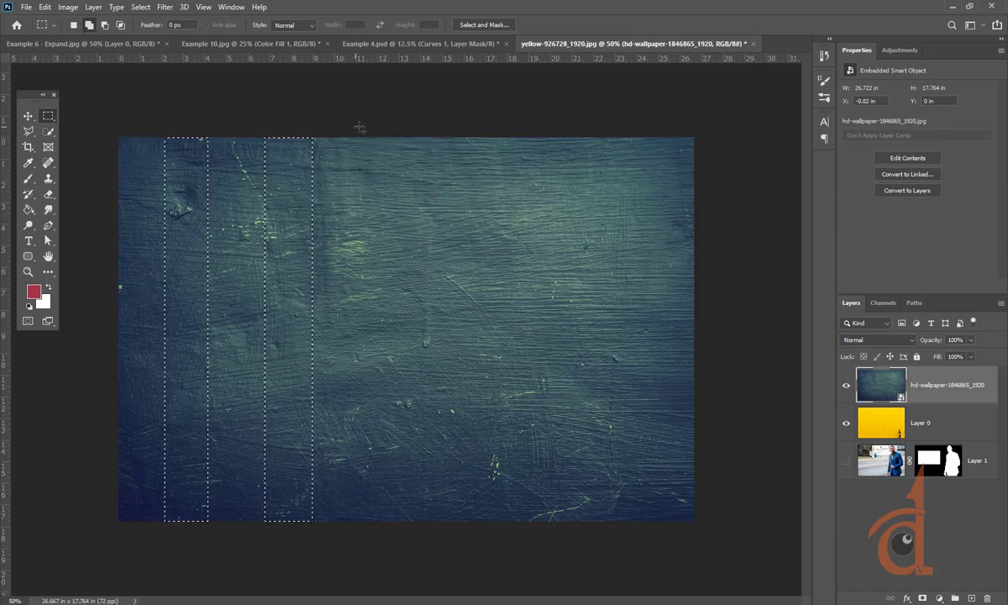
left_click_drag(361, 135, 411, 531)
left_click_drag(456, 137, 507, 527)
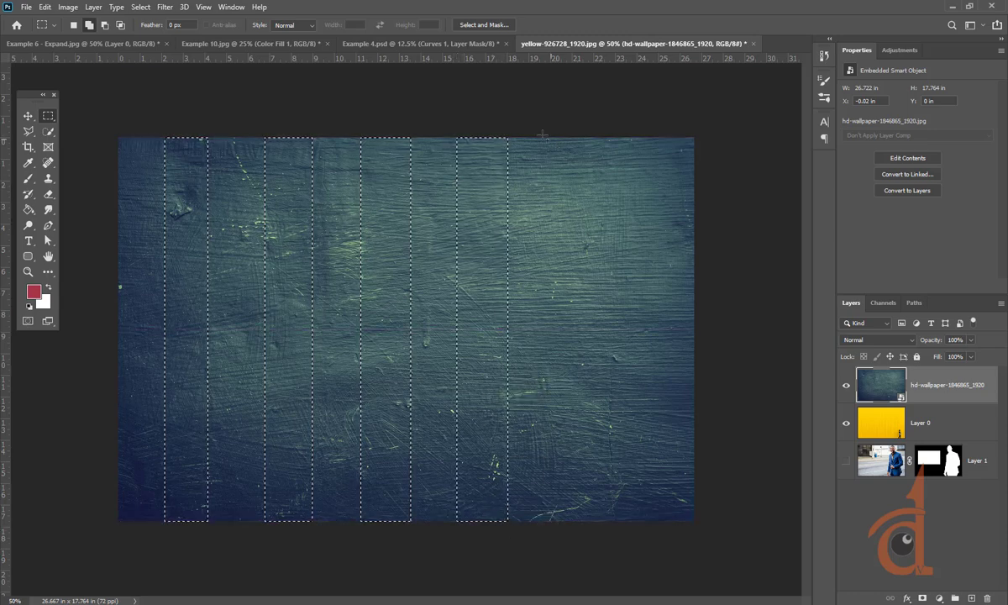
left_click_drag(543, 144, 590, 185)
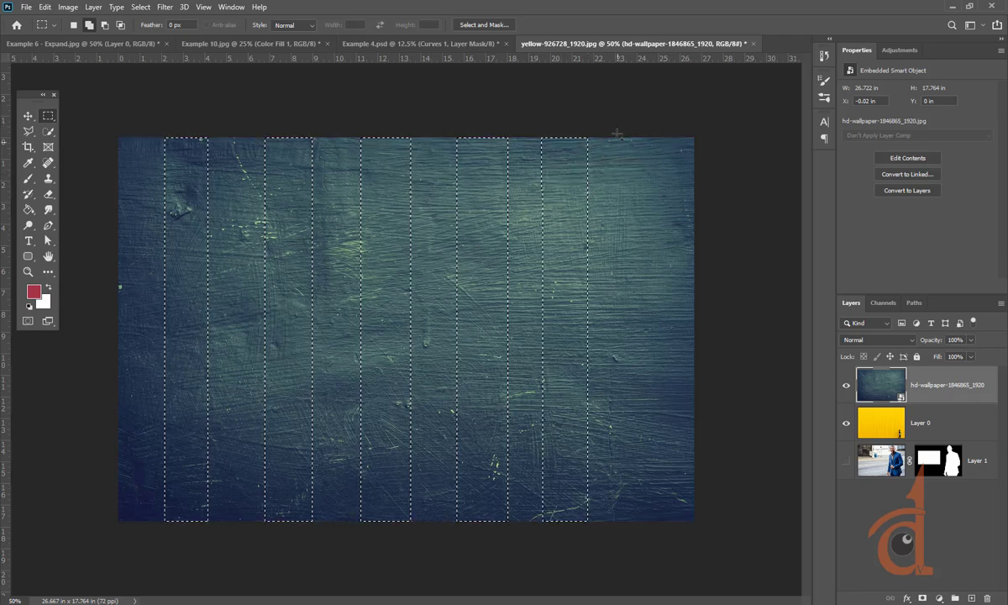
left_click_drag(618, 137, 654, 533)
left_click(923, 597)
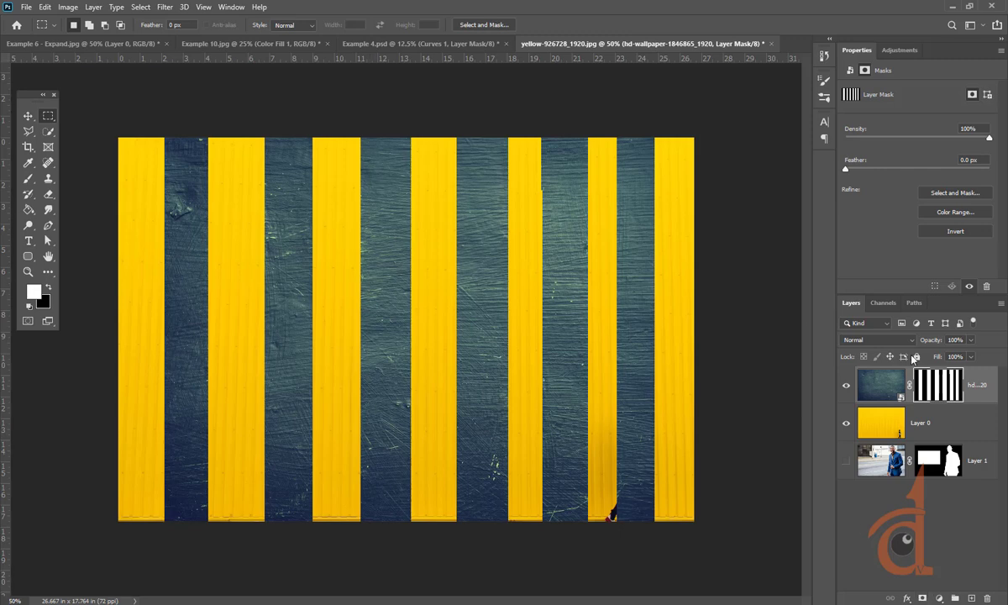
key("ctrl+i")
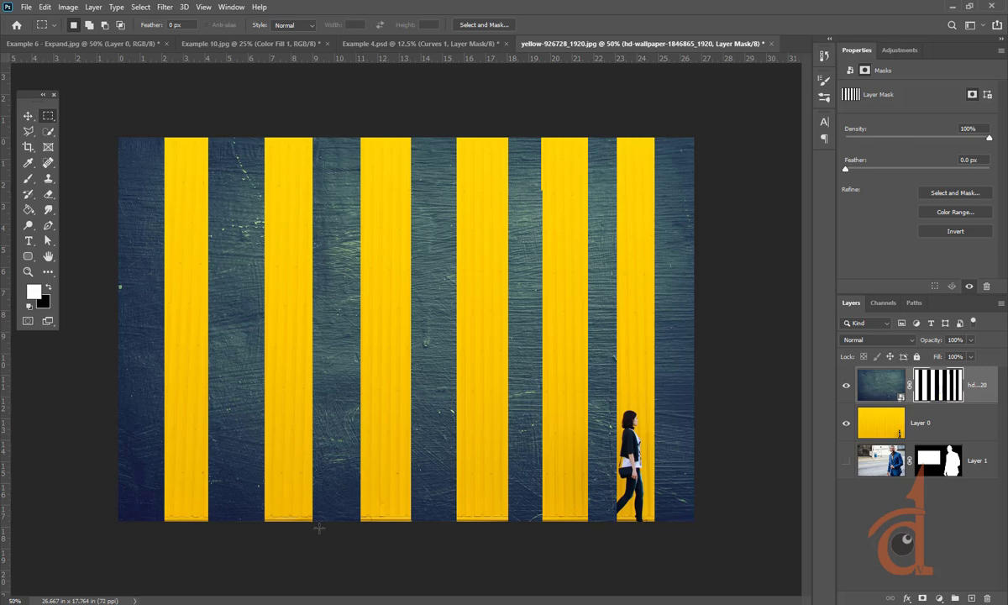
Switch to Chrome and search Google Images for "ranveer singh" in a new tab
left_click(206, 542)
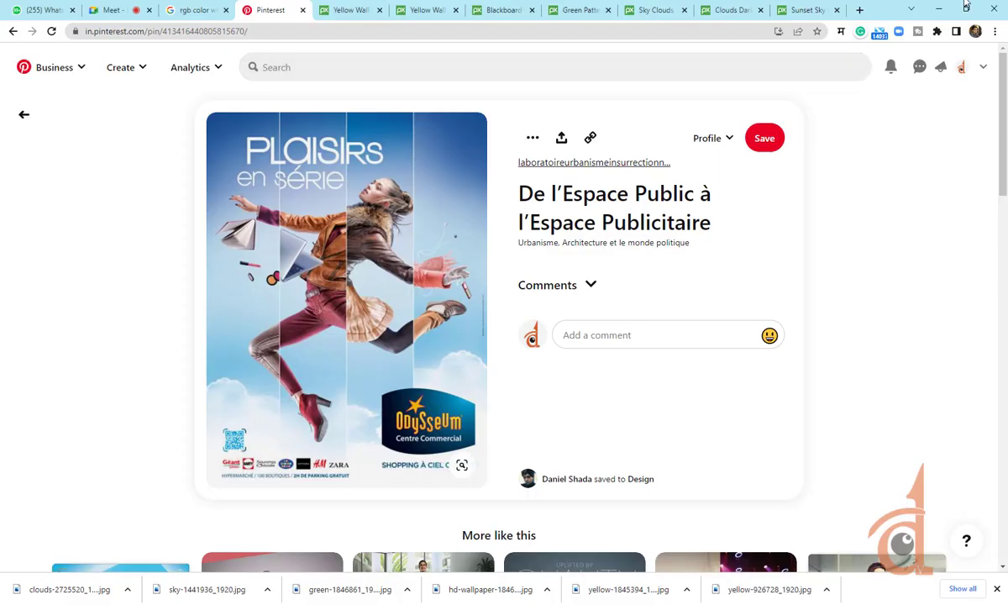
left_click(859, 10)
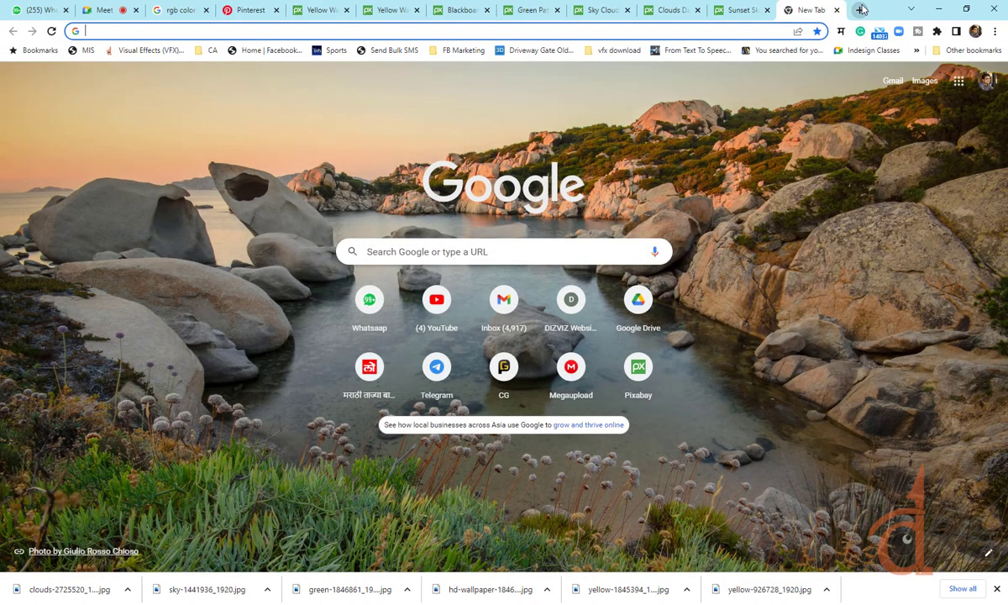
type("ran")
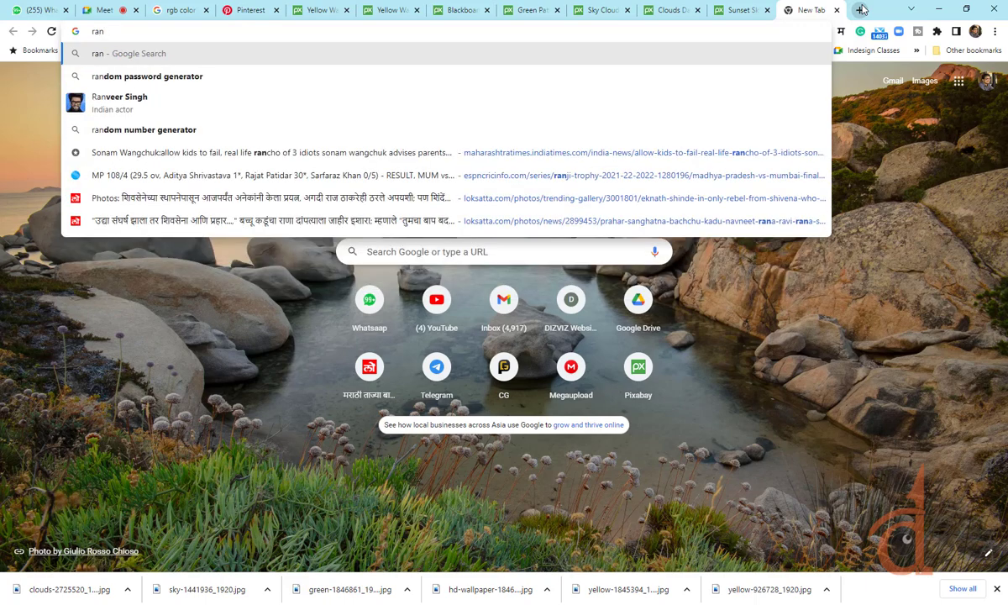
type("e")
key("BackSpace")
left_click(288, 103)
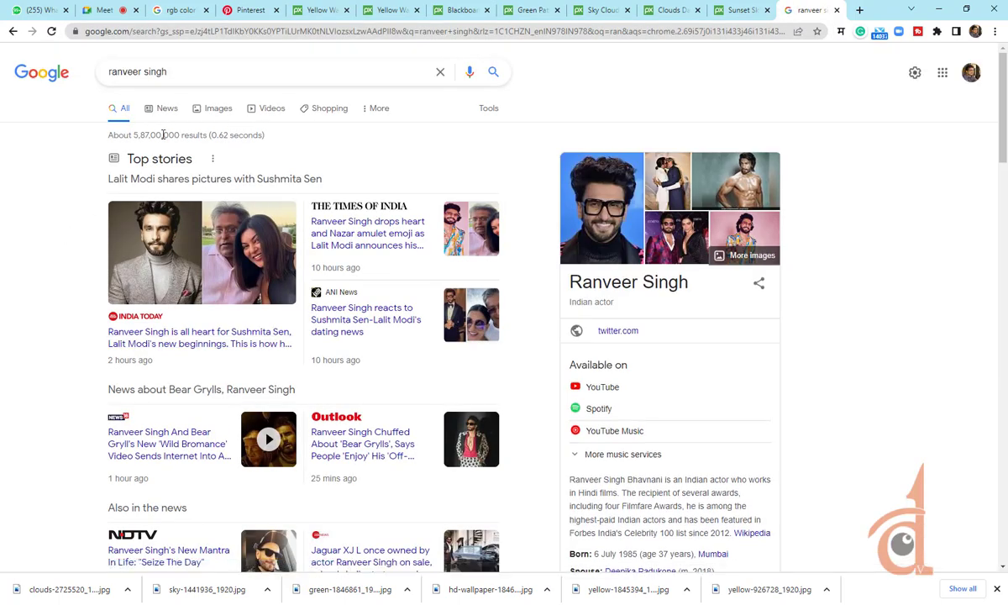
left_click(217, 109)
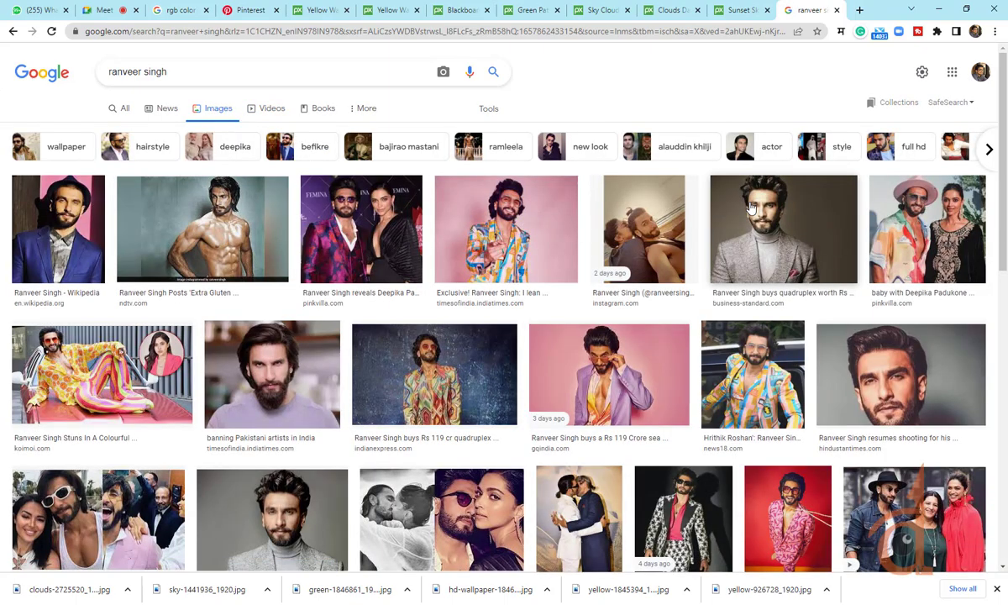
Preview the grey-blazer photo and the patterned-jacket photo from the image results
left_click(782, 221)
right_click(828, 172)
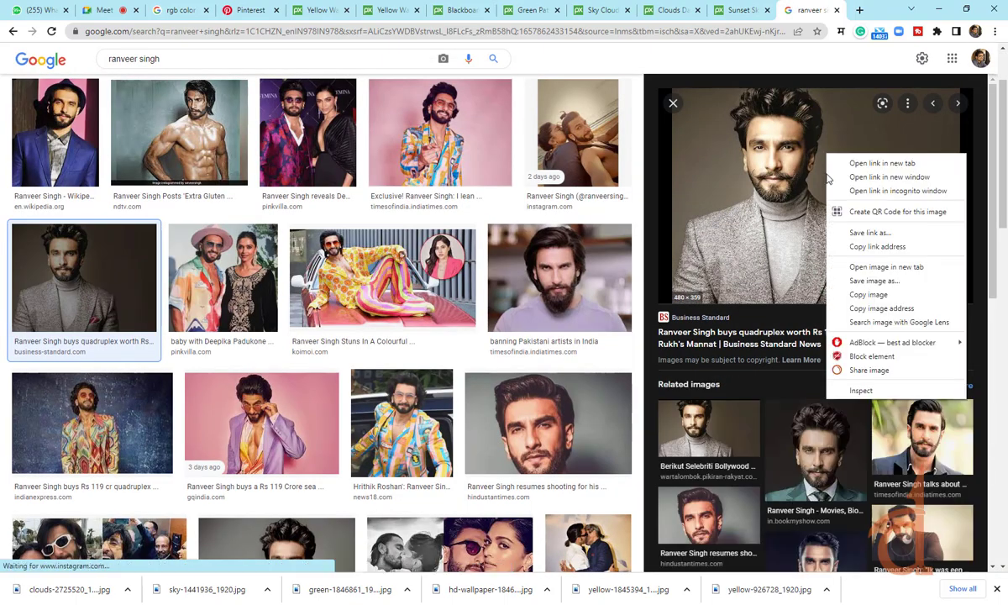
left_click(94, 416)
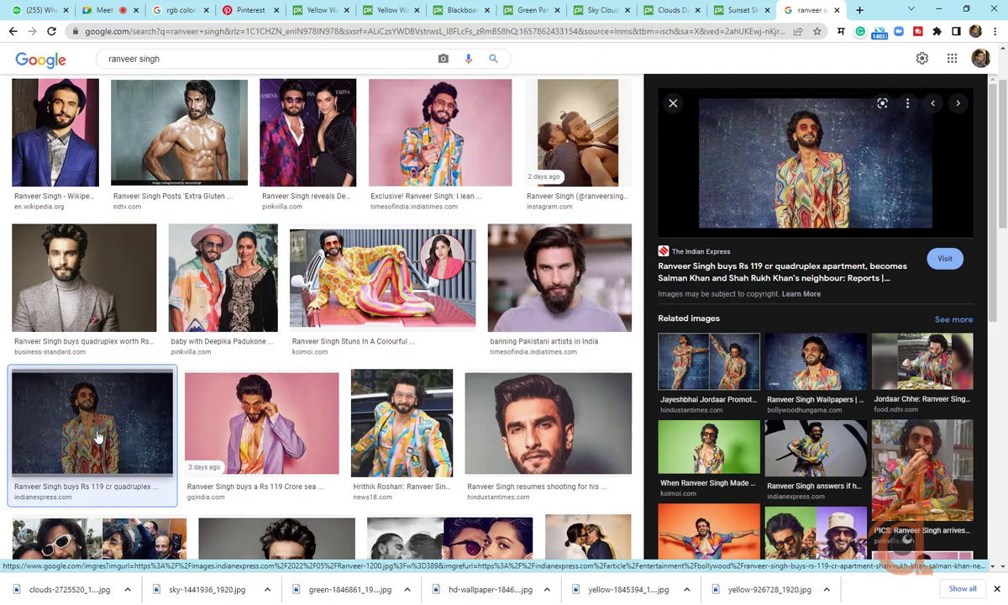
Filter the Ranveer Singh image results to the Large size
scroll(319, 243, "up", 2)
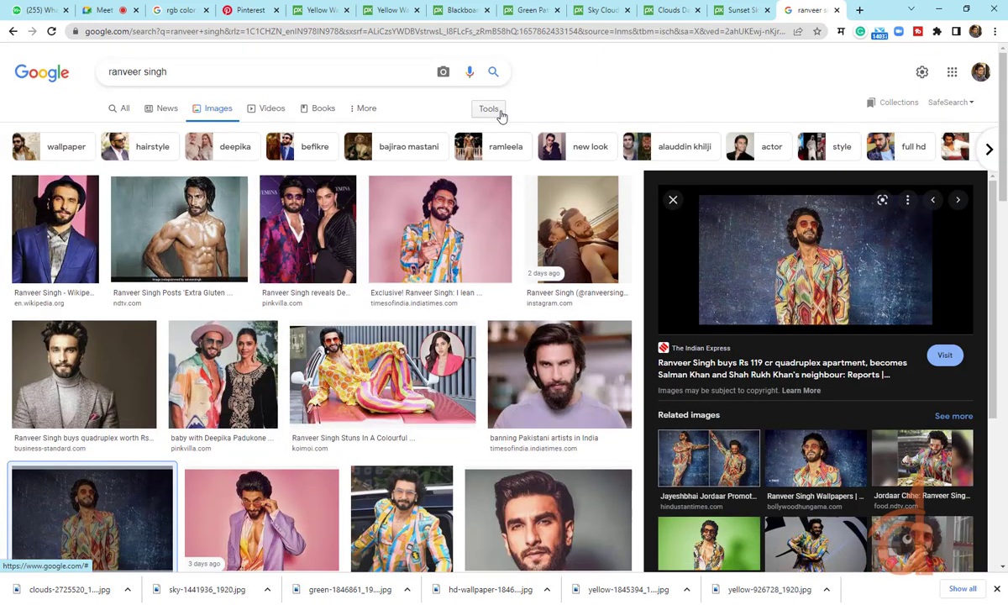
left_click(491, 108)
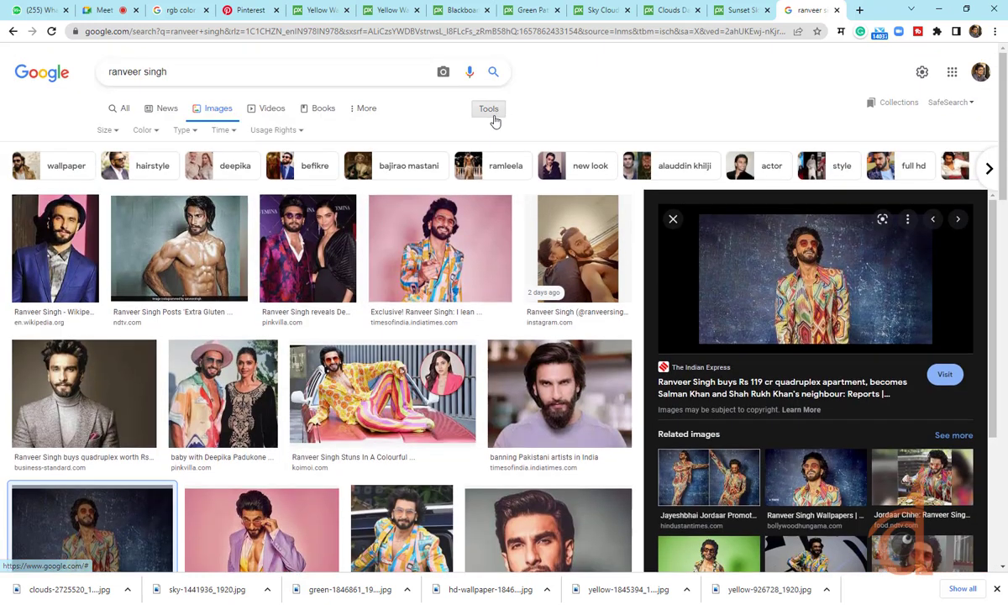
left_click(109, 131)
left_click(110, 172)
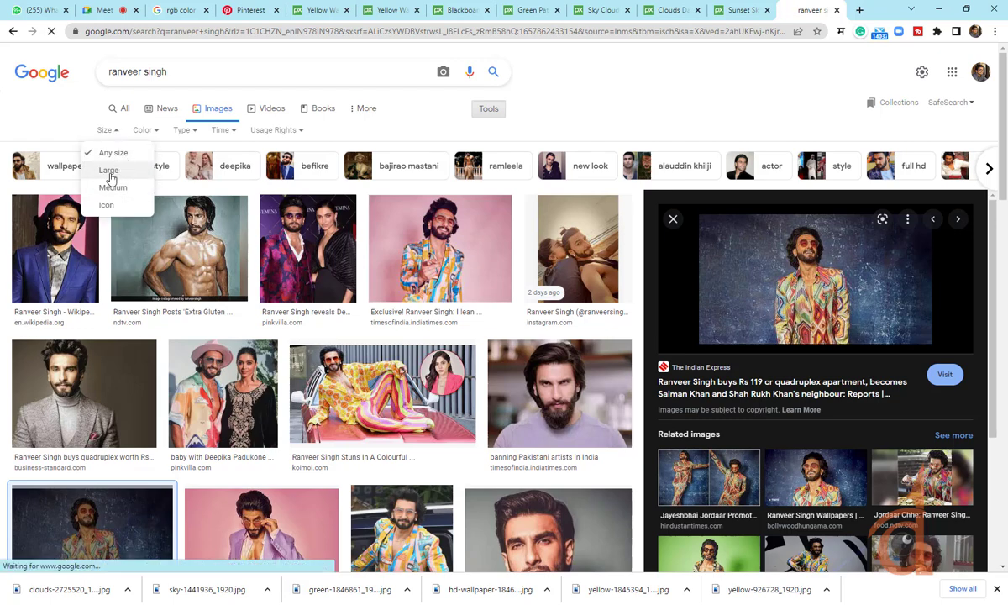
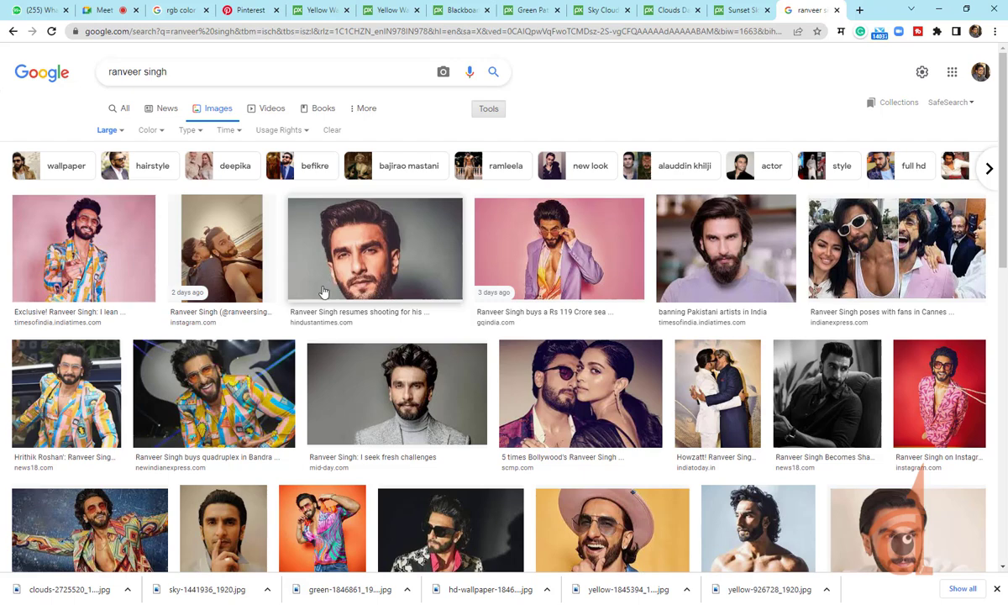
Copy the Millennium Post photo of Ranveer Singh against a blue backdrop and paste it into the striped document in Photoshop
scroll(323, 291, "down", 2)
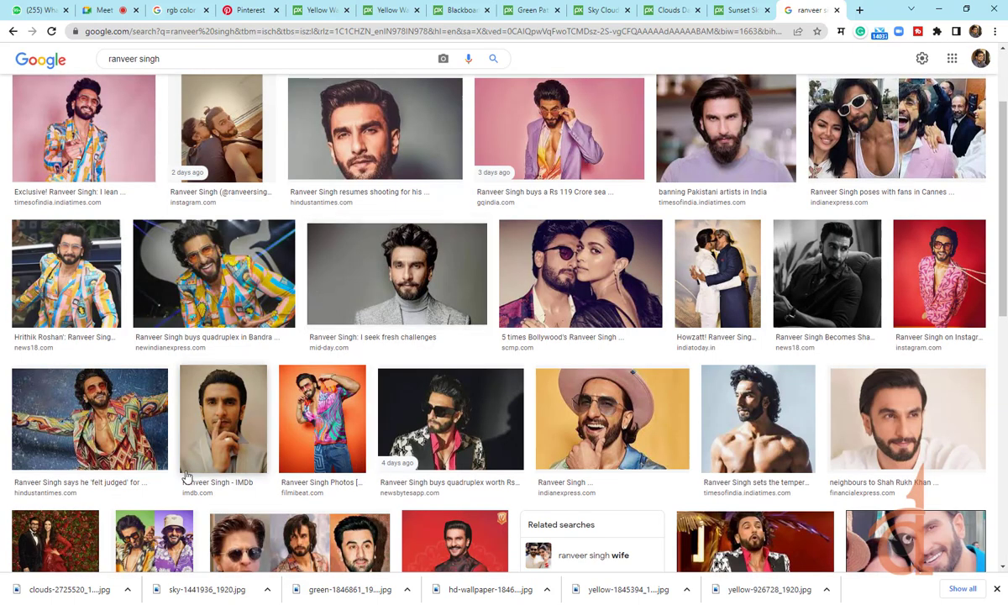
scroll(267, 437, "down", 2)
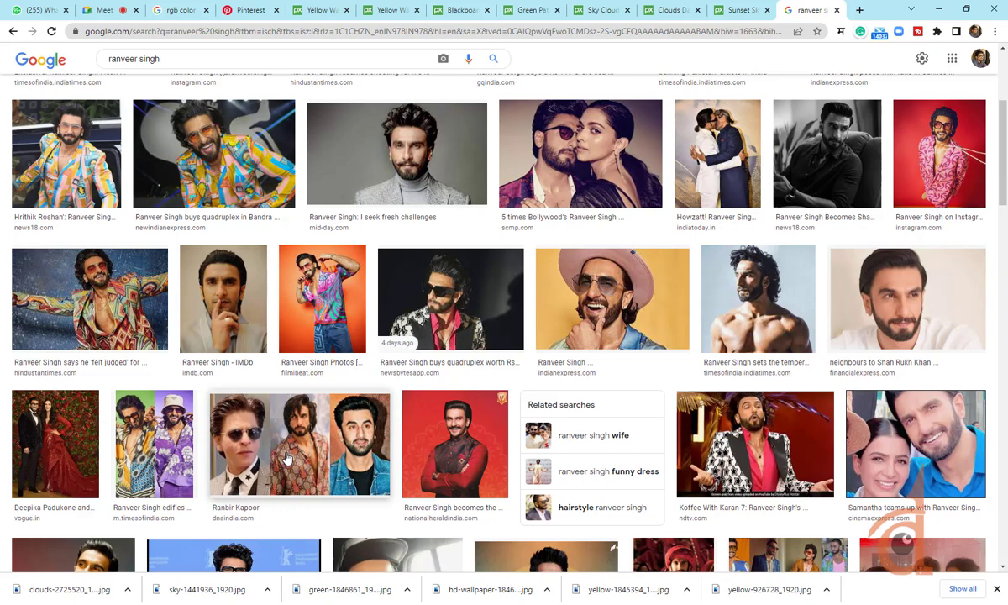
scroll(287, 458, "down", 3)
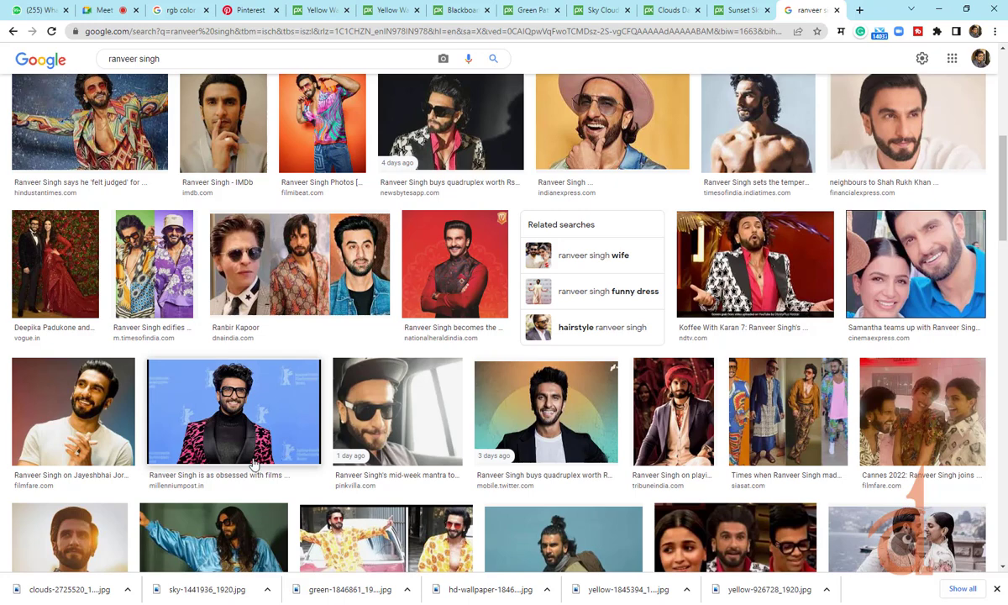
left_click(204, 418)
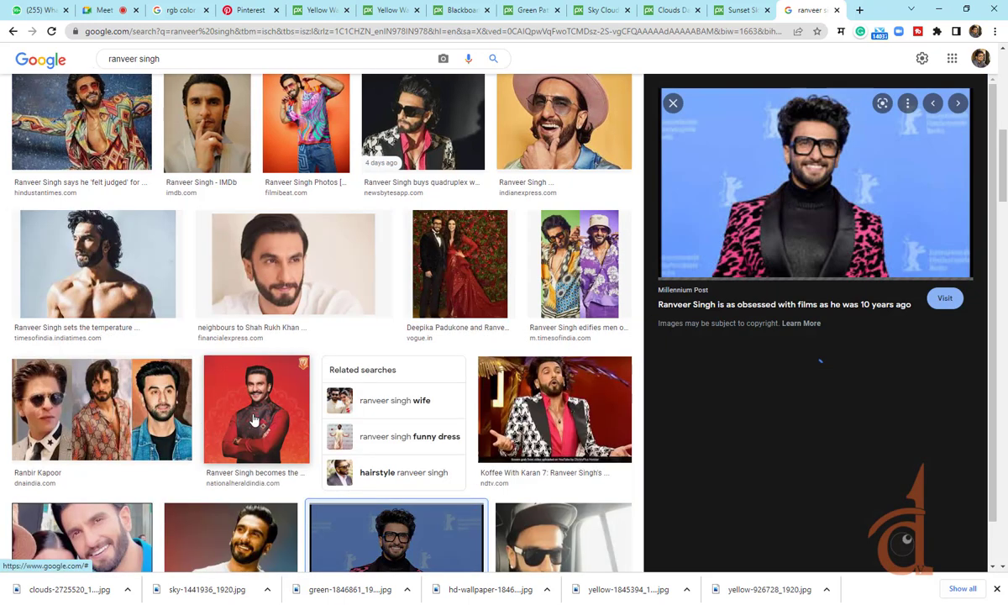
right_click(765, 143)
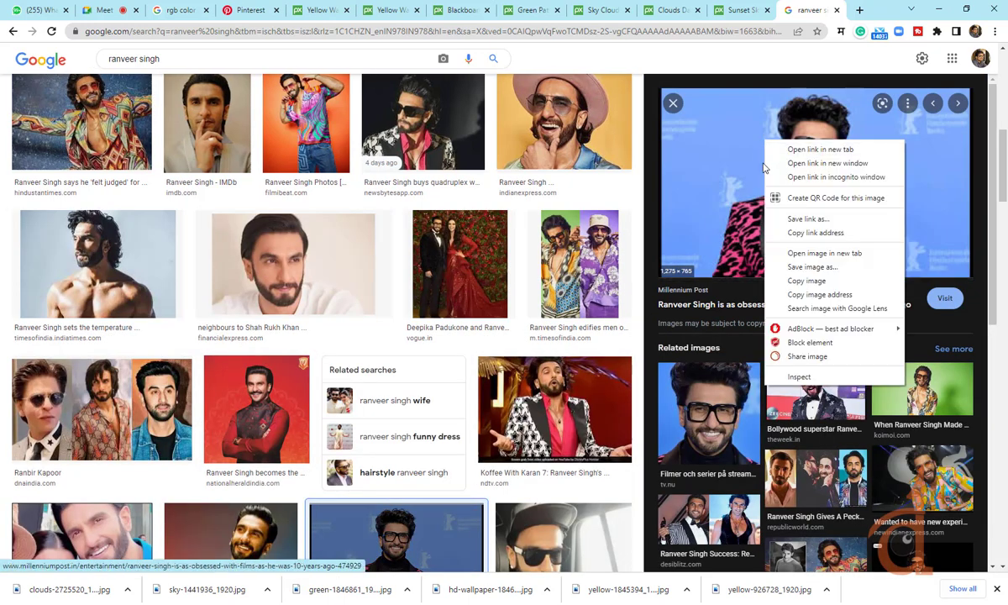
left_click(807, 280)
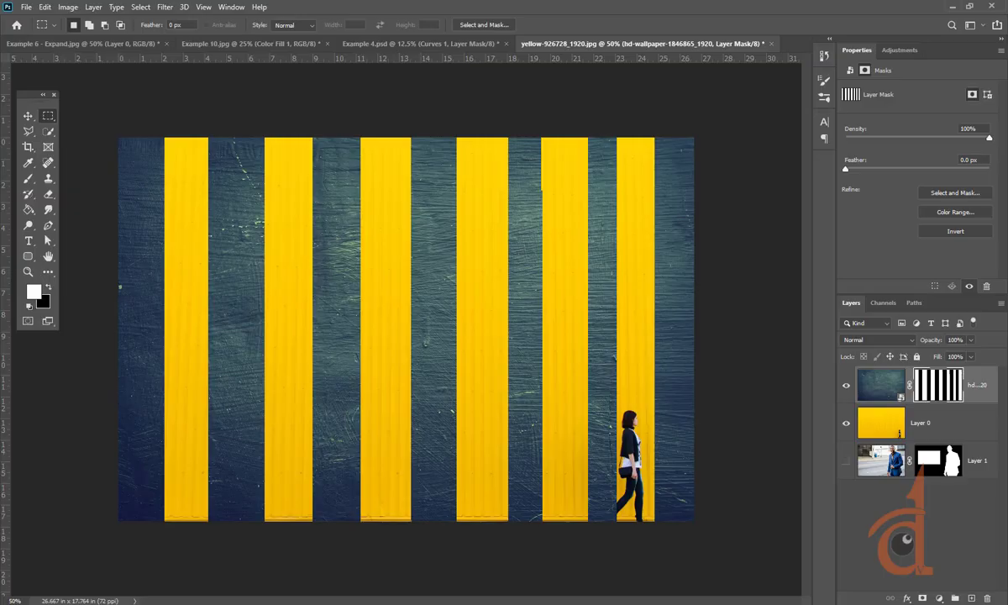
key("ctrl+v")
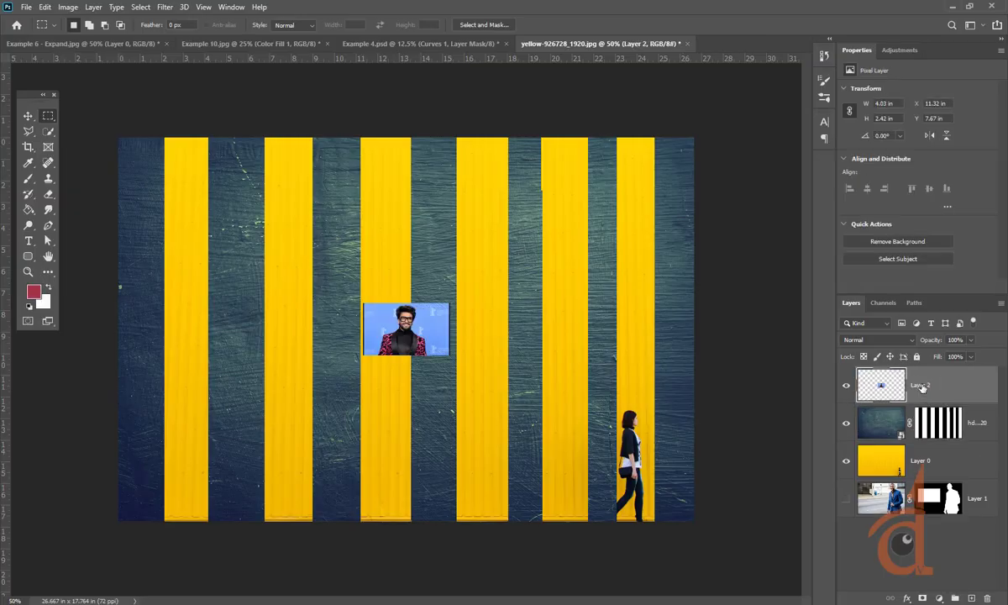
key("ctrl+t")
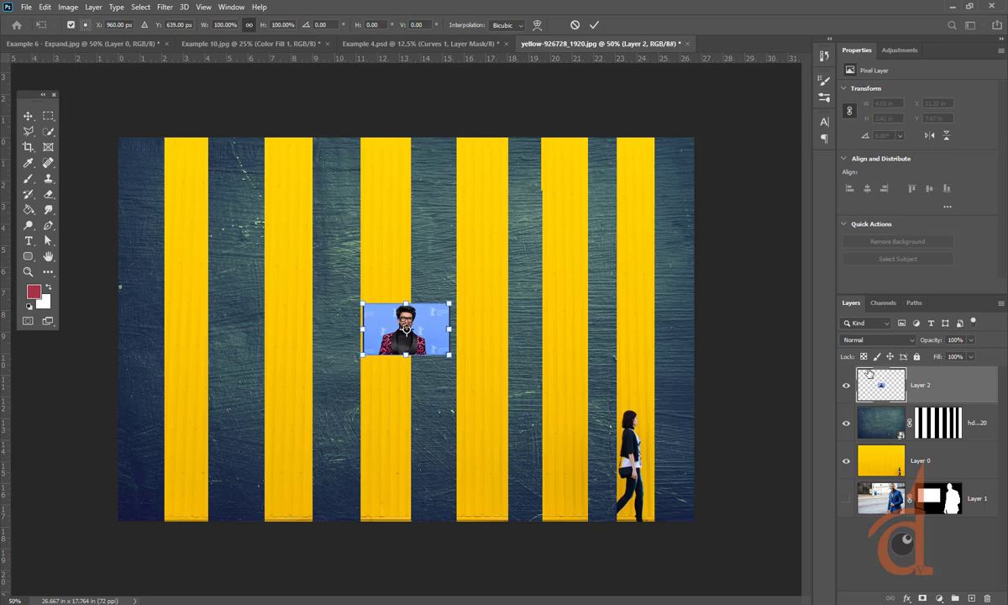
key("Return")
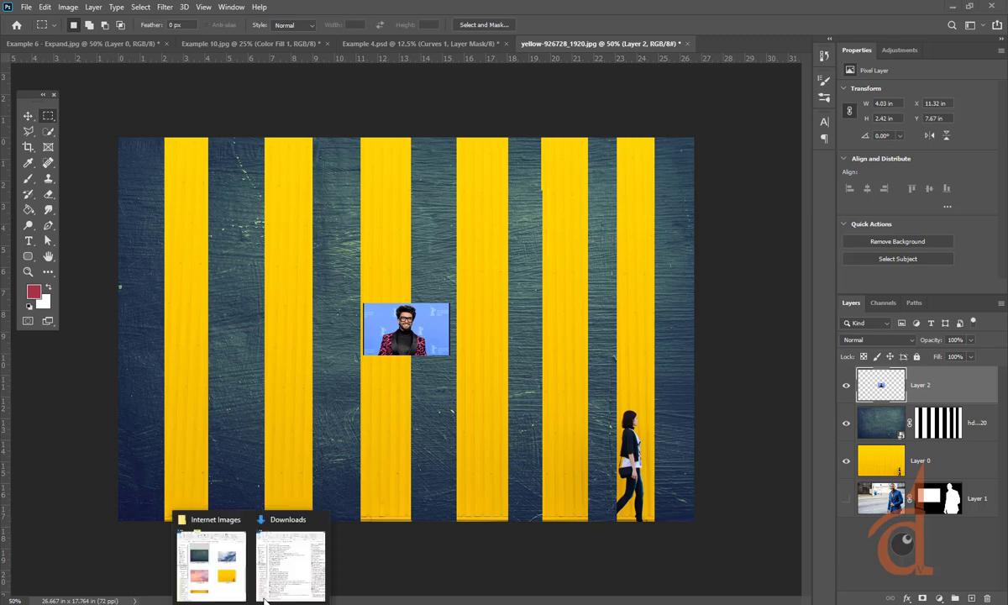
Switch to Chrome and open the Millennium Post article, the red-backdrop National Herald photo and the teal-backdrop Twitter photo in new tabs
mouse_move(279, 604)
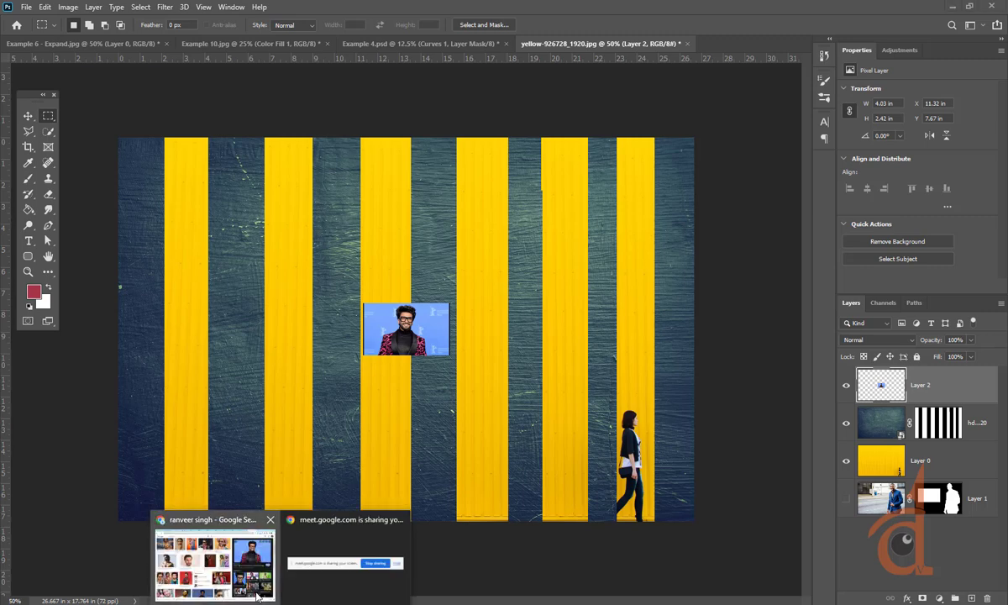
left_click(249, 561)
right_click(875, 158)
left_click(788, 170)
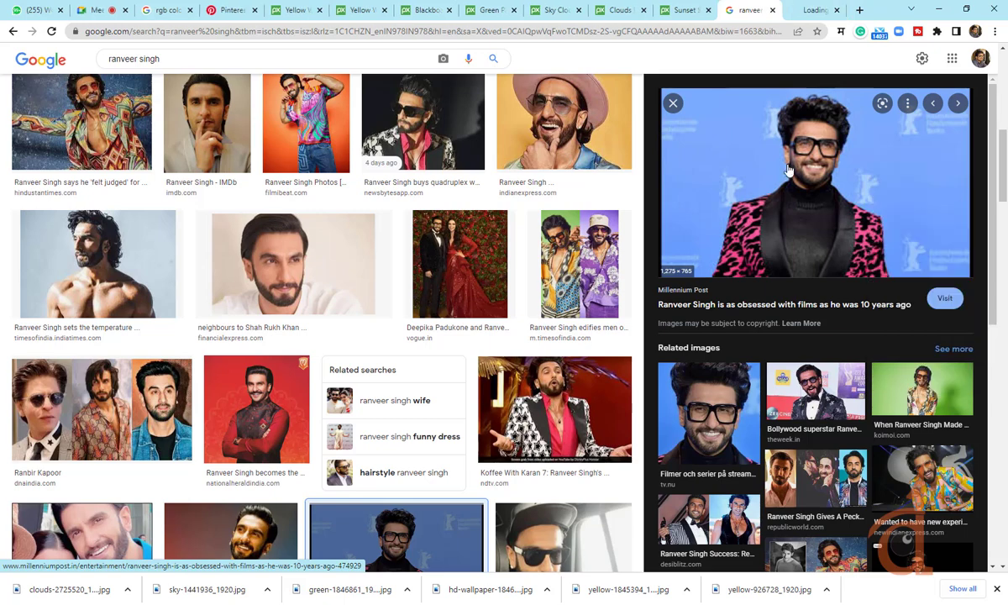
middle_click(275, 410)
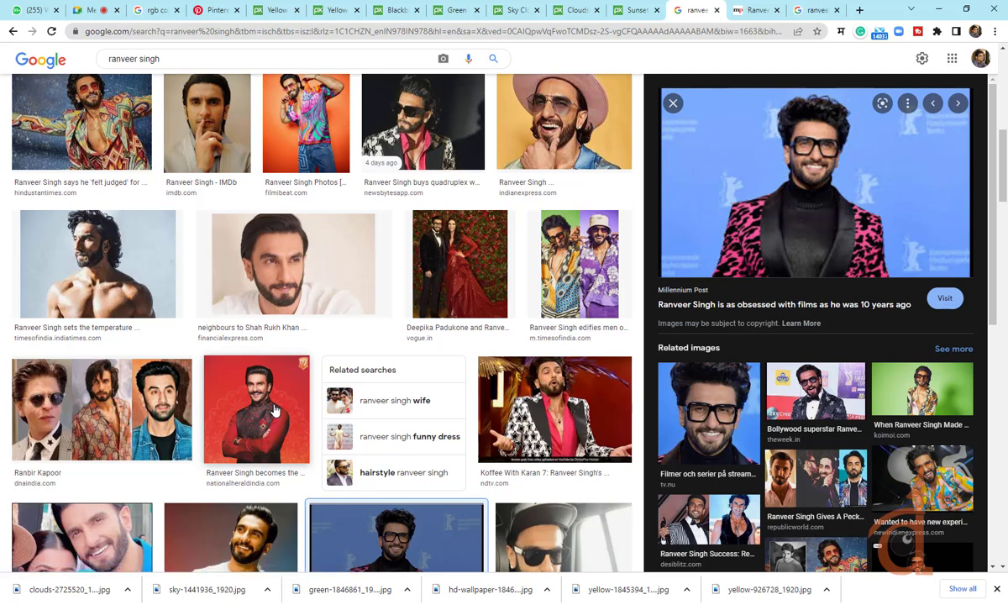
scroll(275, 410, "down", 3)
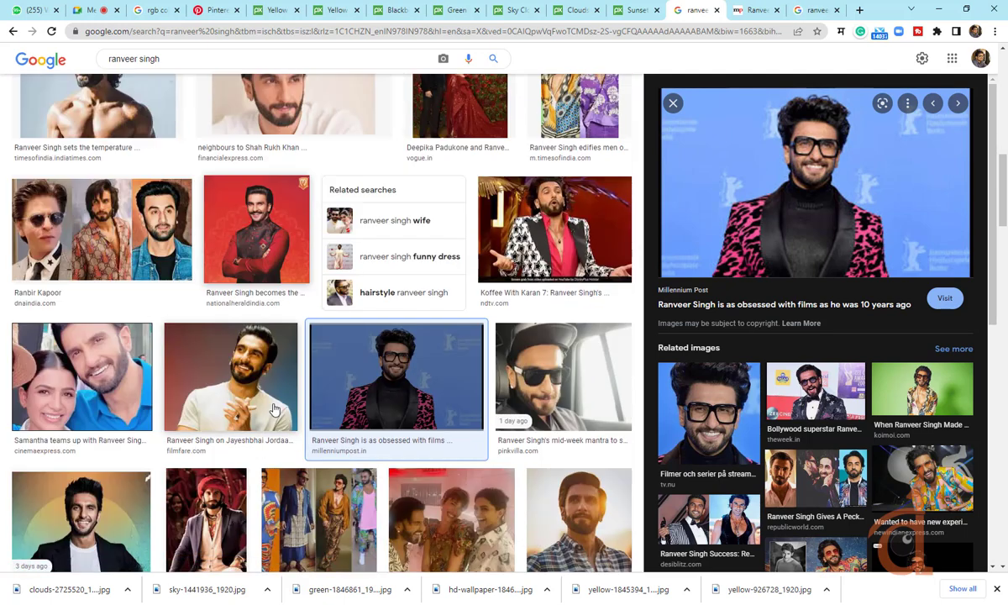
scroll(273, 410, "down", 1)
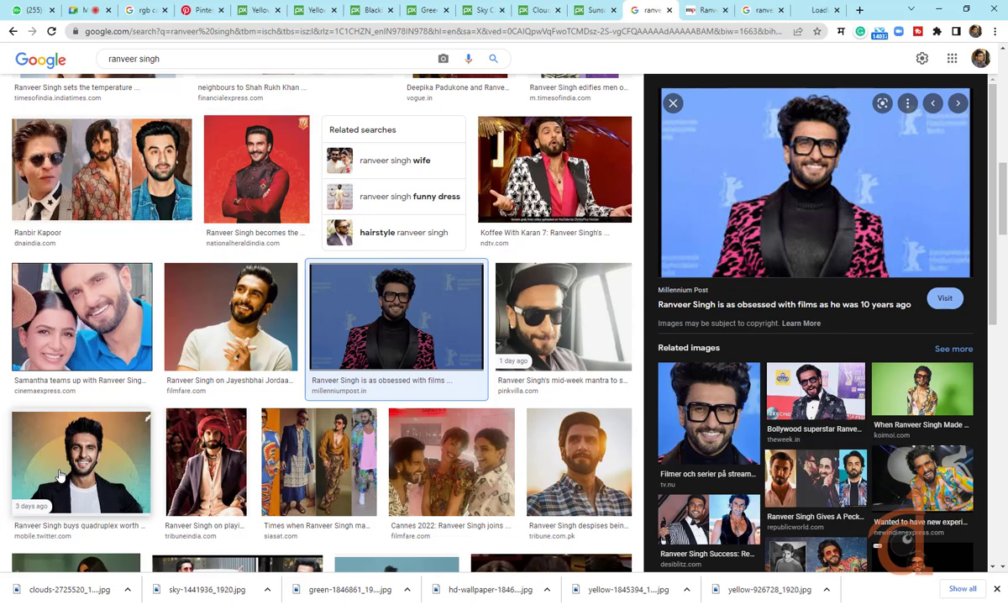
Save the Millennium Post article photo as 618348-ranveer-singh in D:, July 2022 Batch, Reference, Internet Images
left_click(718, 7)
right_click(400, 351)
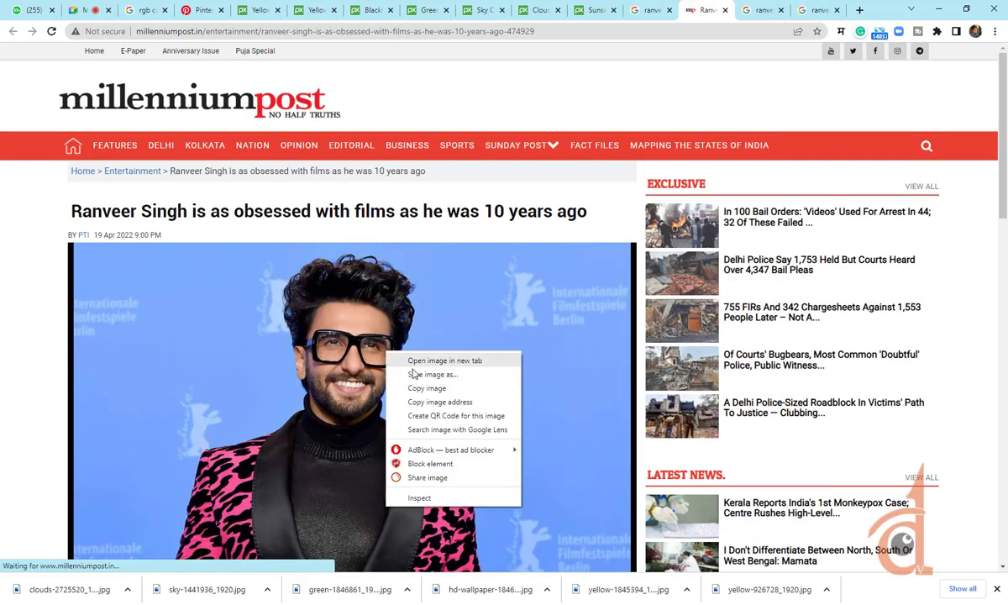
left_click(458, 375)
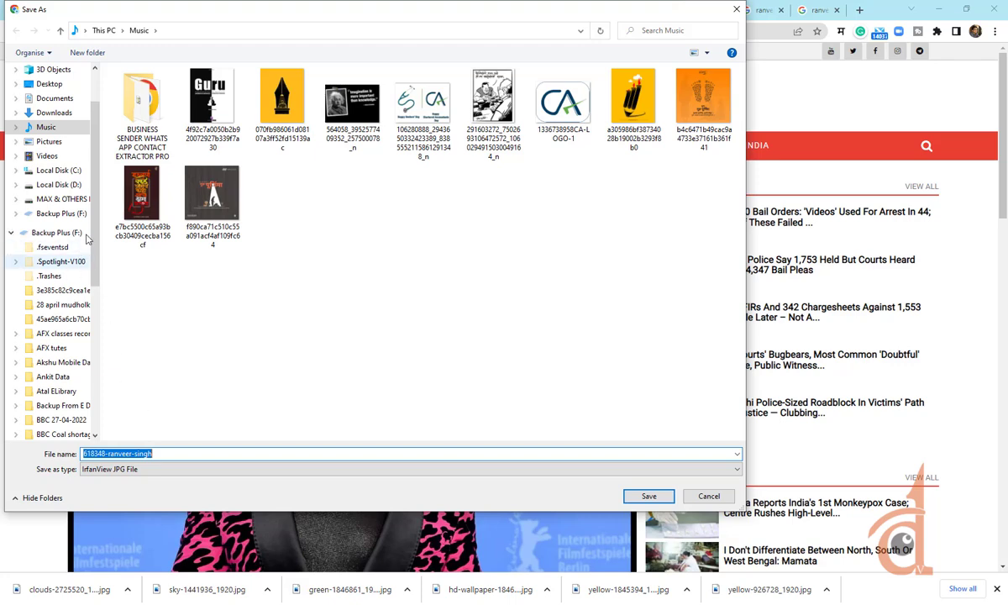
left_click(59, 186)
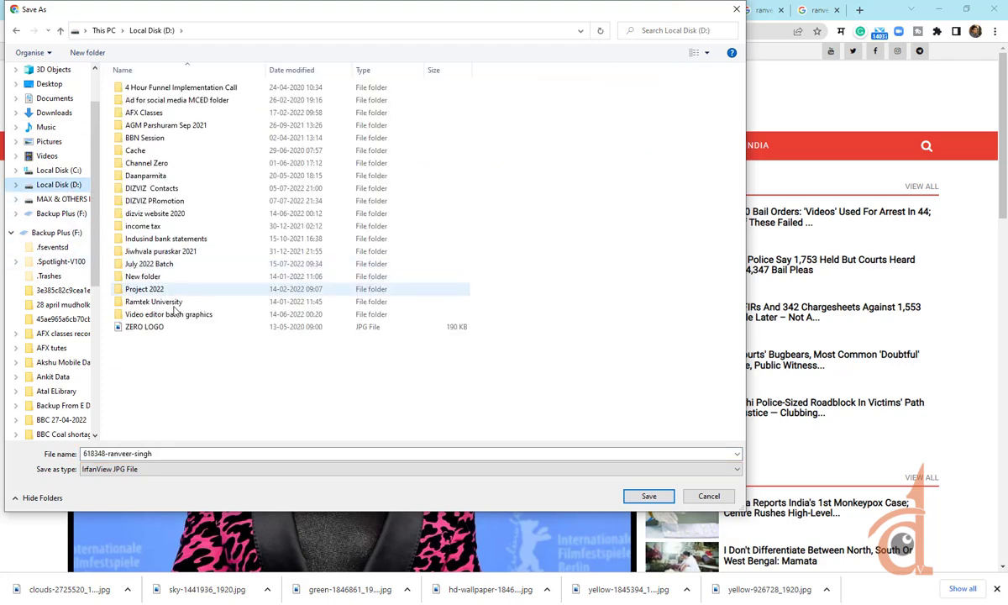
double_click(151, 265)
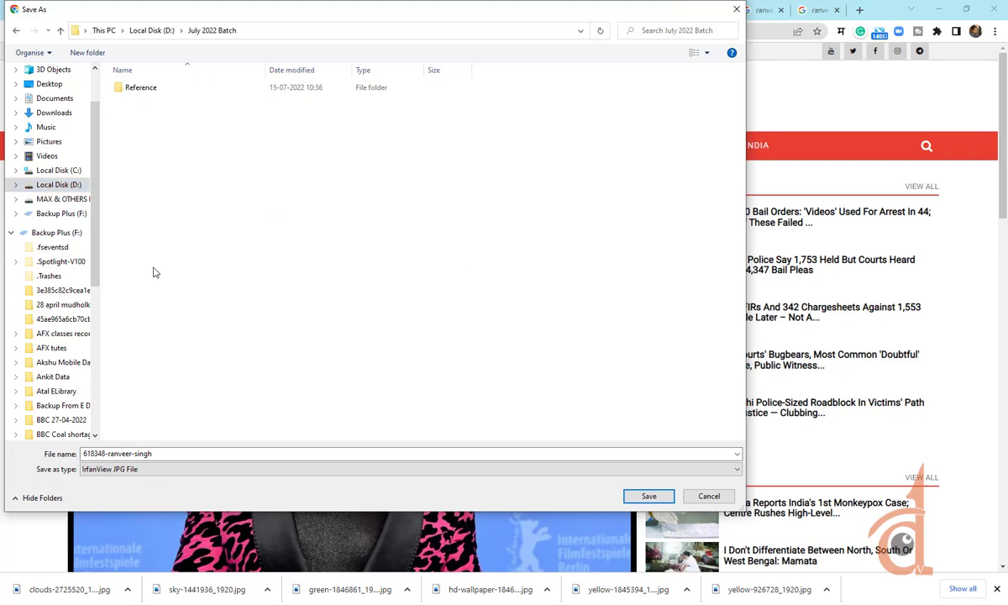
double_click(143, 88)
double_click(139, 99)
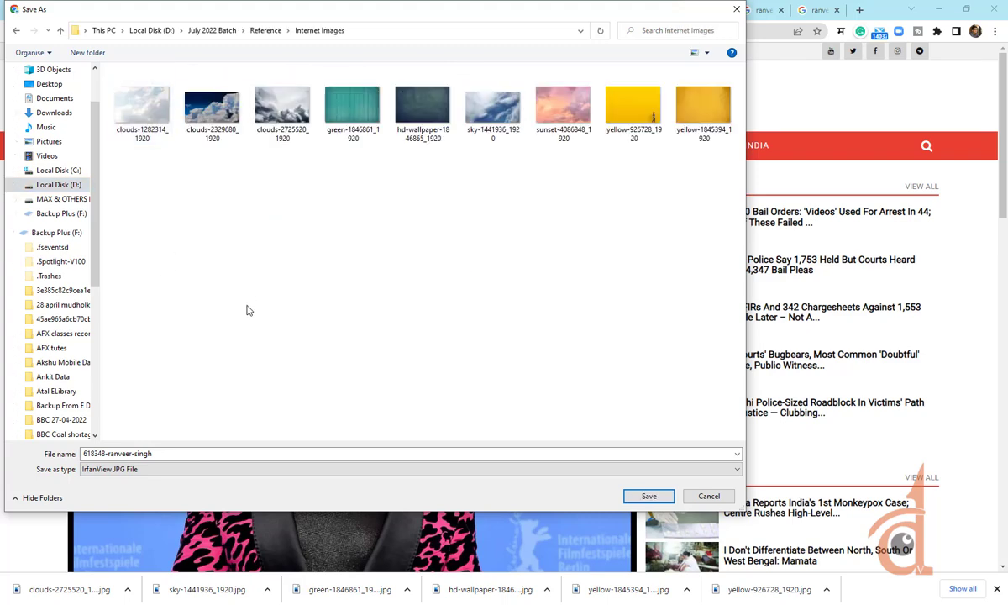
left_click(648, 496)
Save the red-backdrop National Herald photo as the WEBP file Ranveer_Singh___Manyavar in the Internet Images folder
left_click(760, 10)
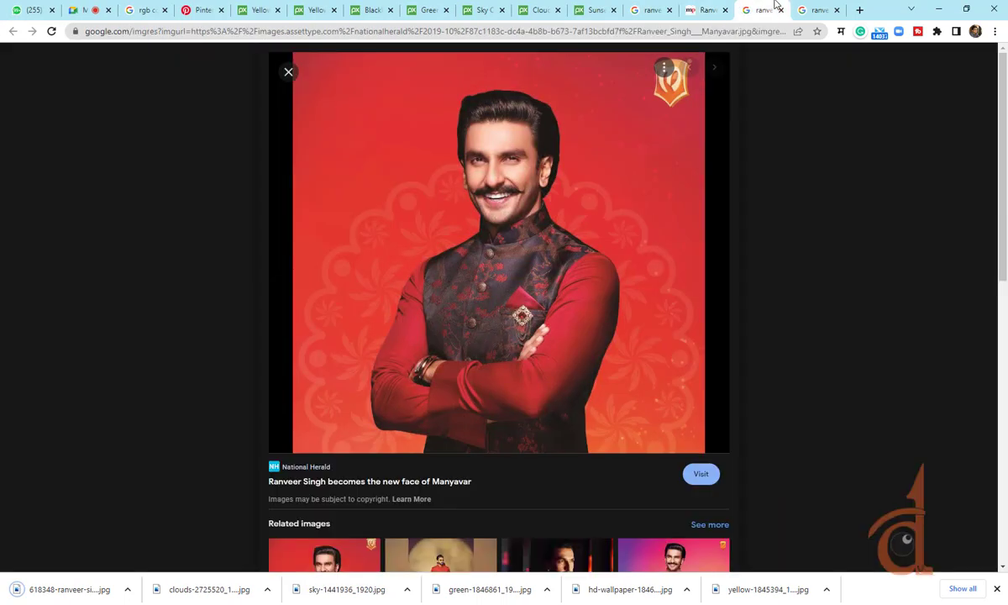
right_click(499, 173)
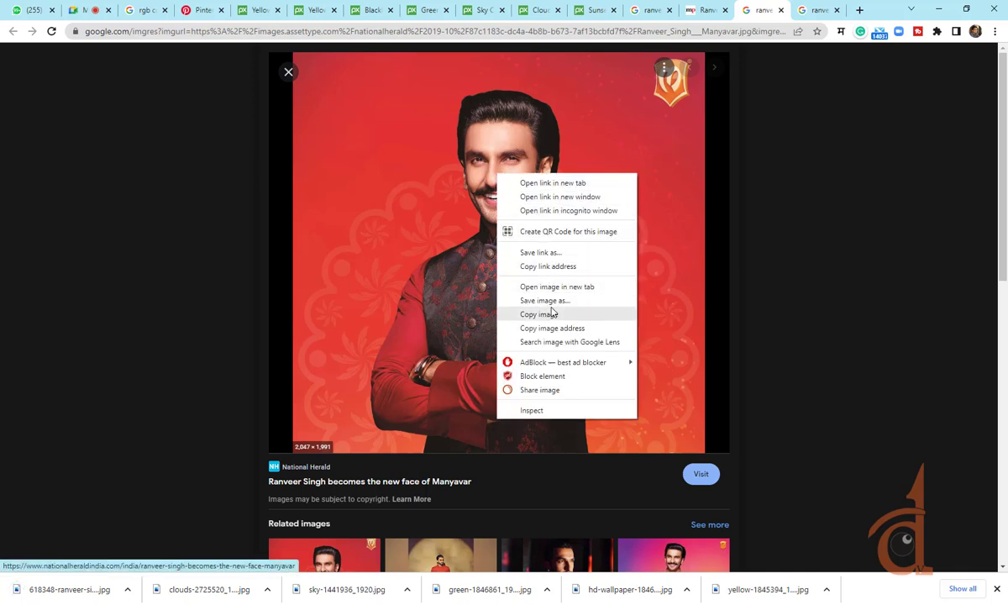
left_click(576, 313)
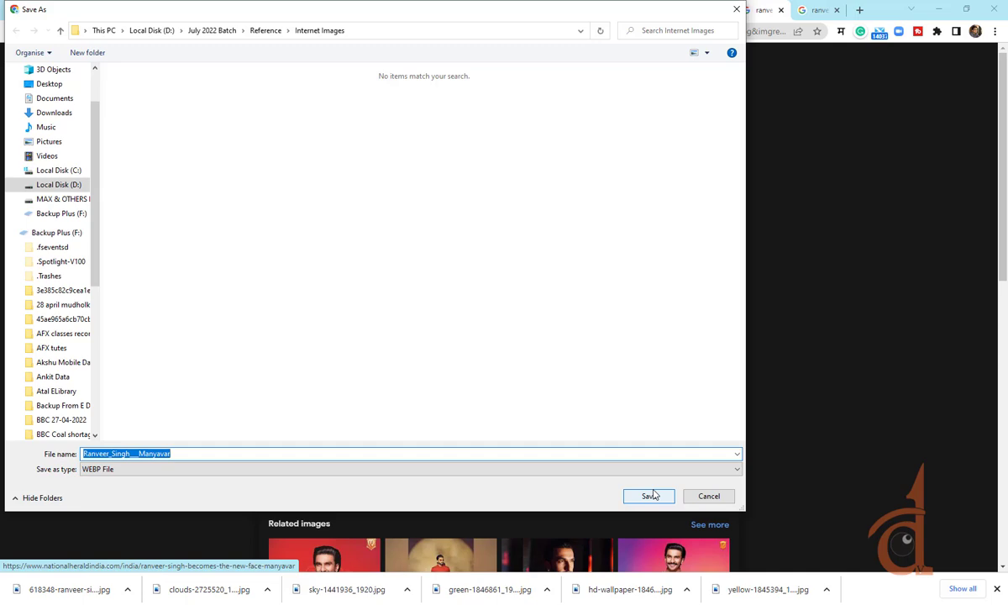
left_click(649, 494)
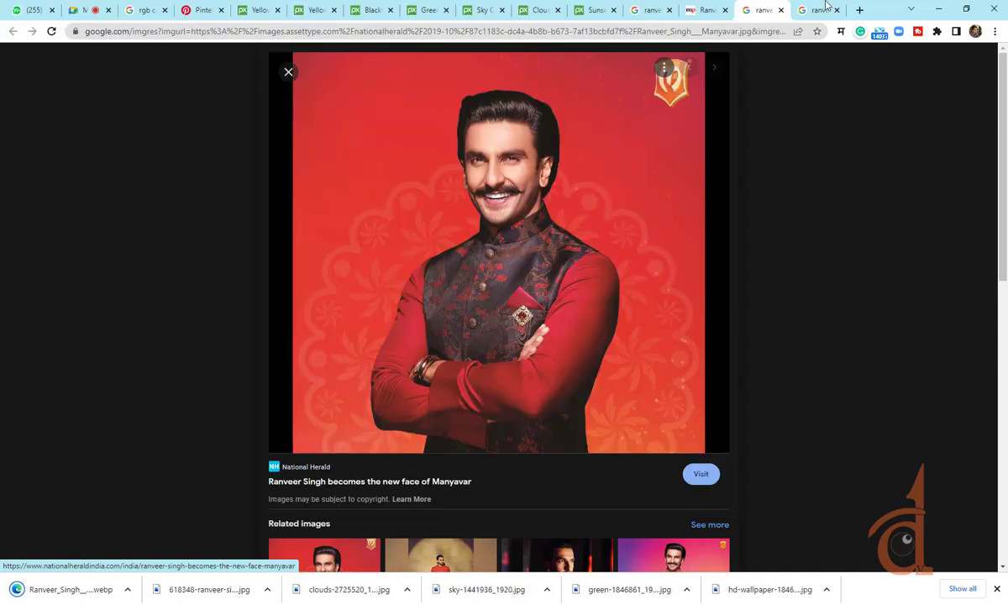
Open the Twitter page of the teal-backdrop photo and save its image as FXXM9YIaAAAYDZv in the Internet Images folder
key("Right")
left_click(484, 164)
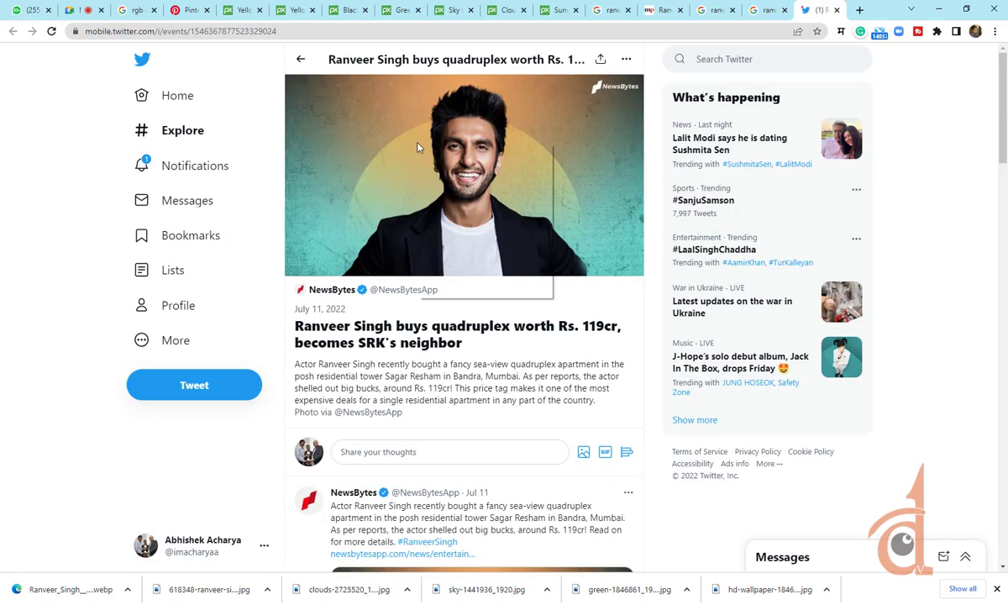
right_click(391, 133)
left_click(481, 168)
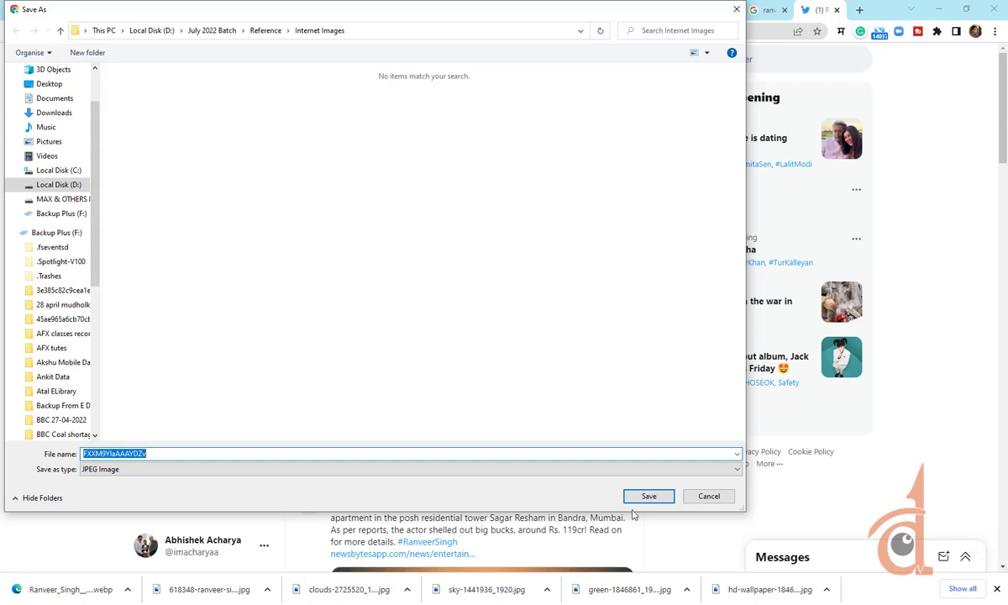
left_click(650, 496)
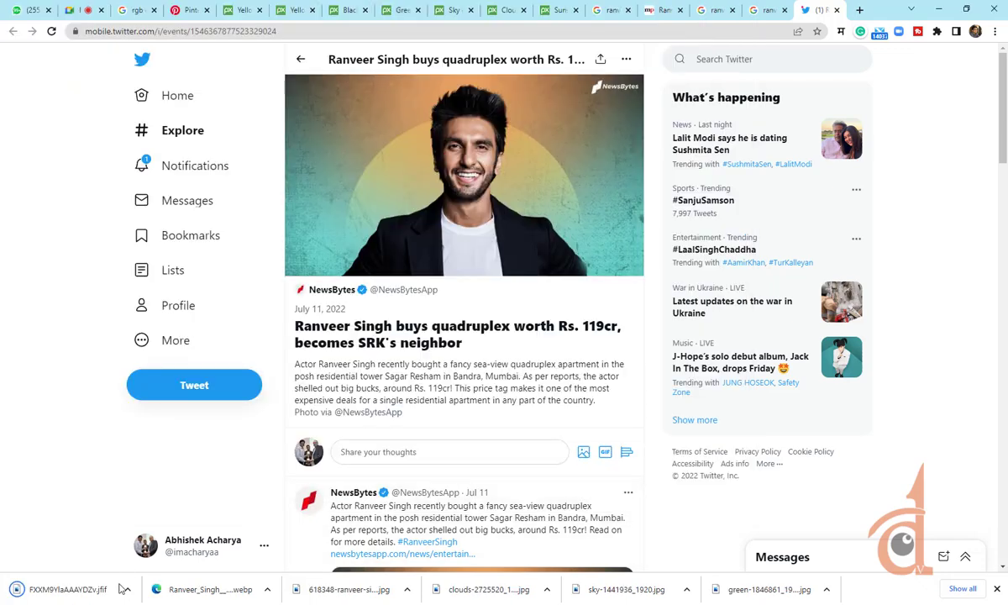
Show the downloaded Ranveer_Singh___Manyavar file in its folder and try to place it in the striped Photoshop document
left_click(265, 591)
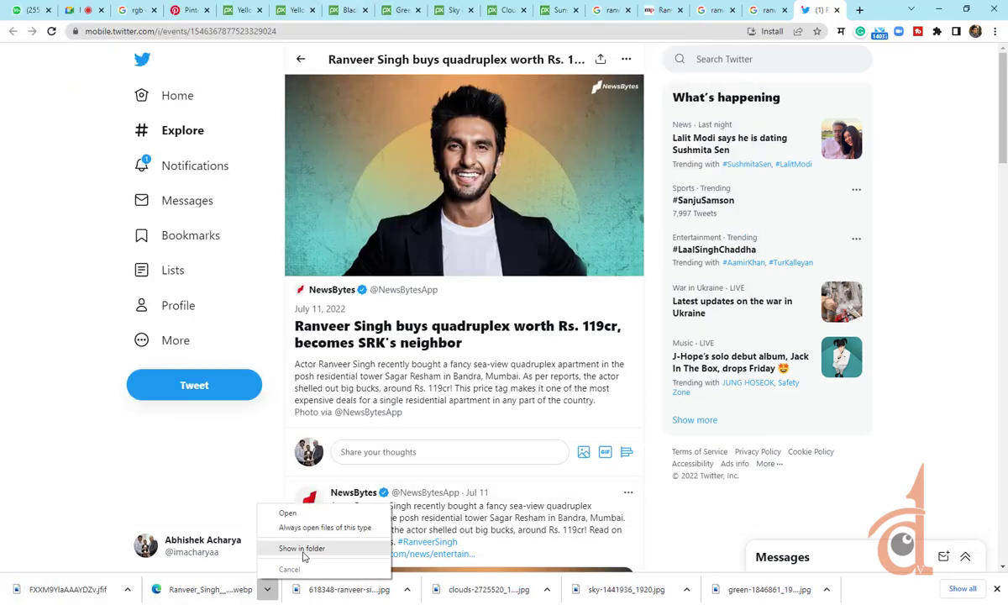
left_click(302, 549)
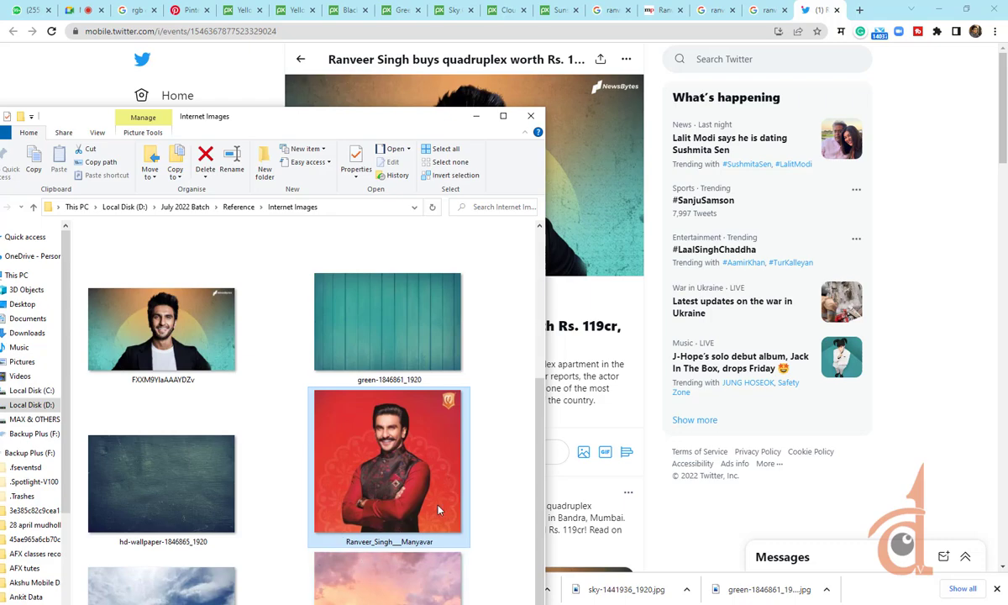
left_click_drag(438, 510, 750, 50)
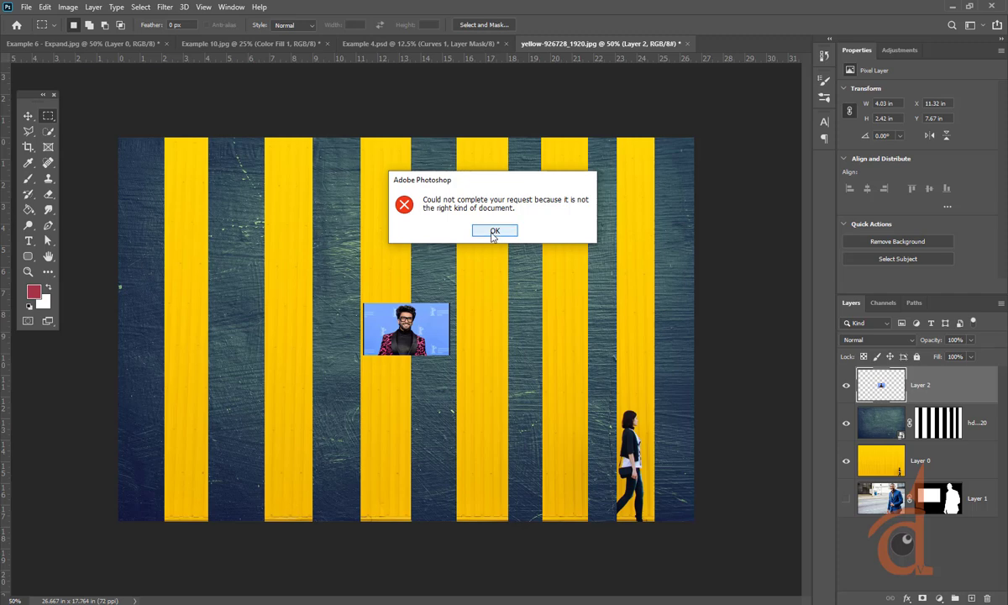
left_click(494, 231)
Launch Paint and load the Ranveer_Singh___Manyavar image into it from the Internet Images folder
key("super")
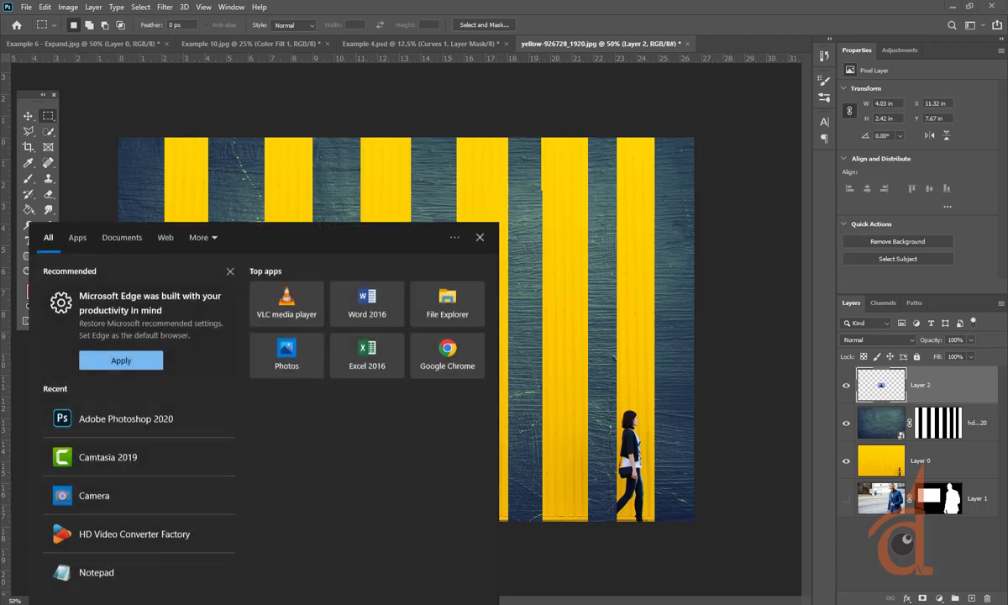
type("paint")
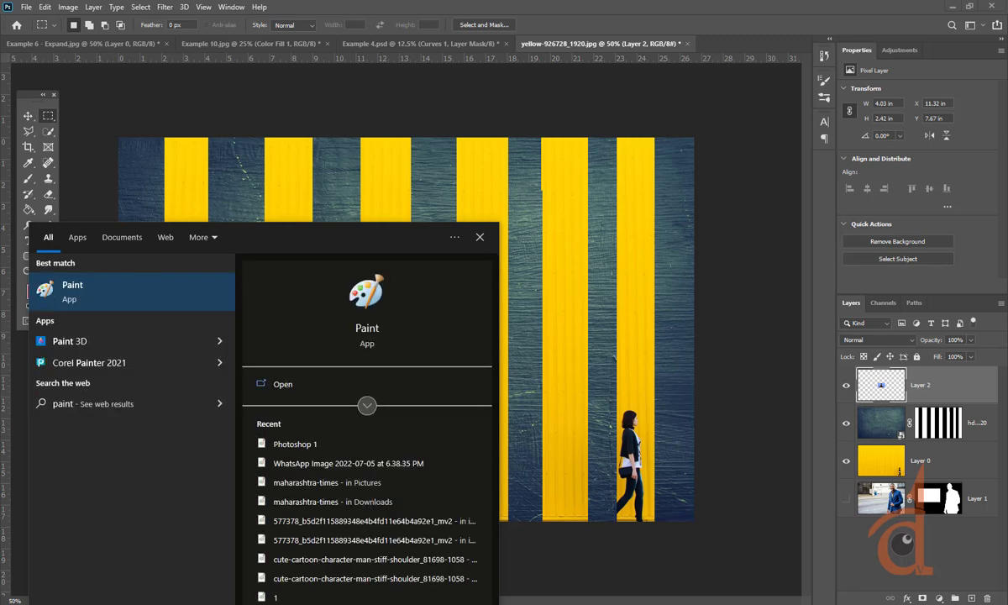
left_click(62, 283)
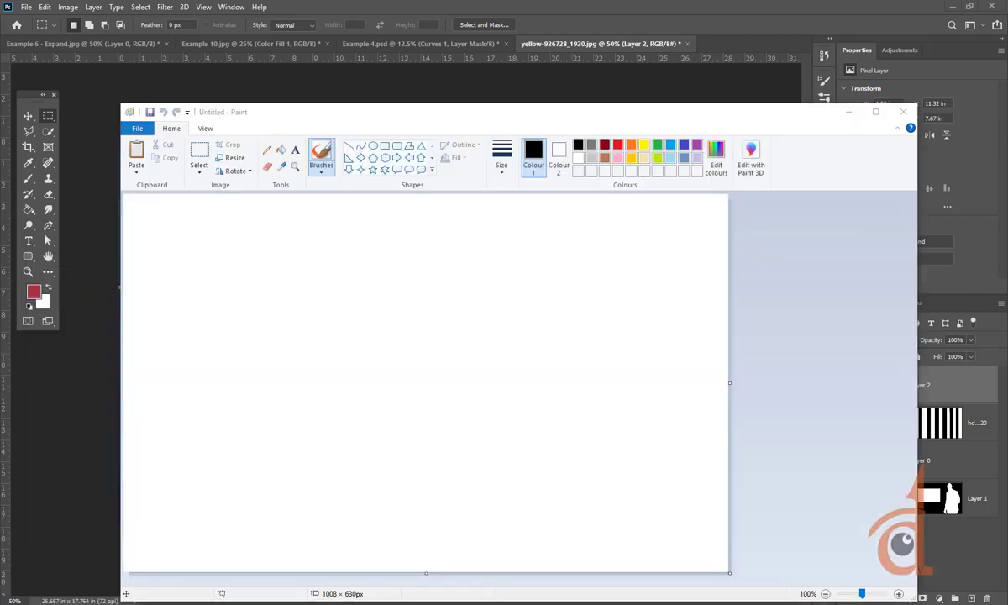
left_click(206, 537)
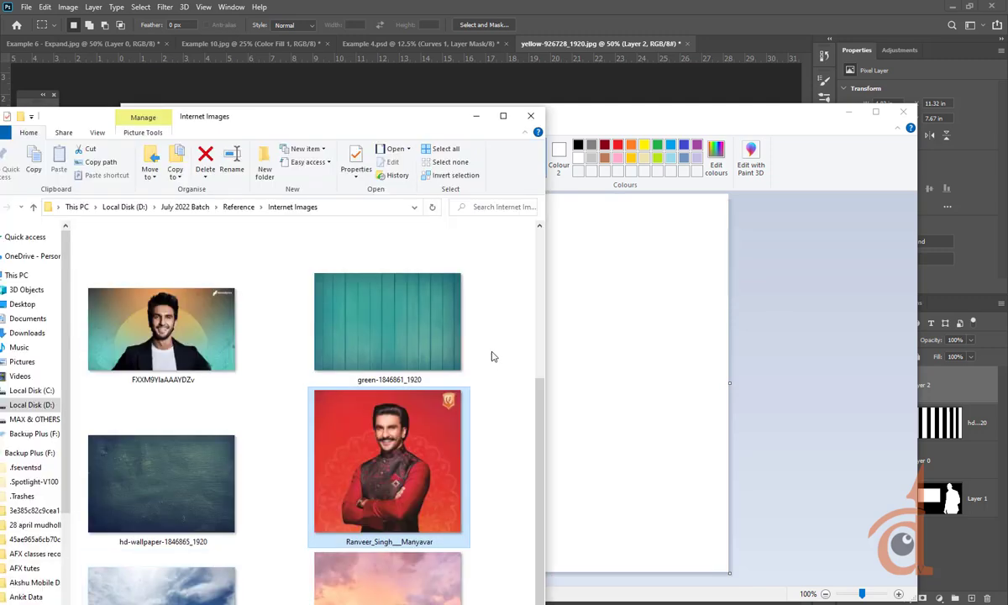
left_click_drag(635, 379, 612, 404)
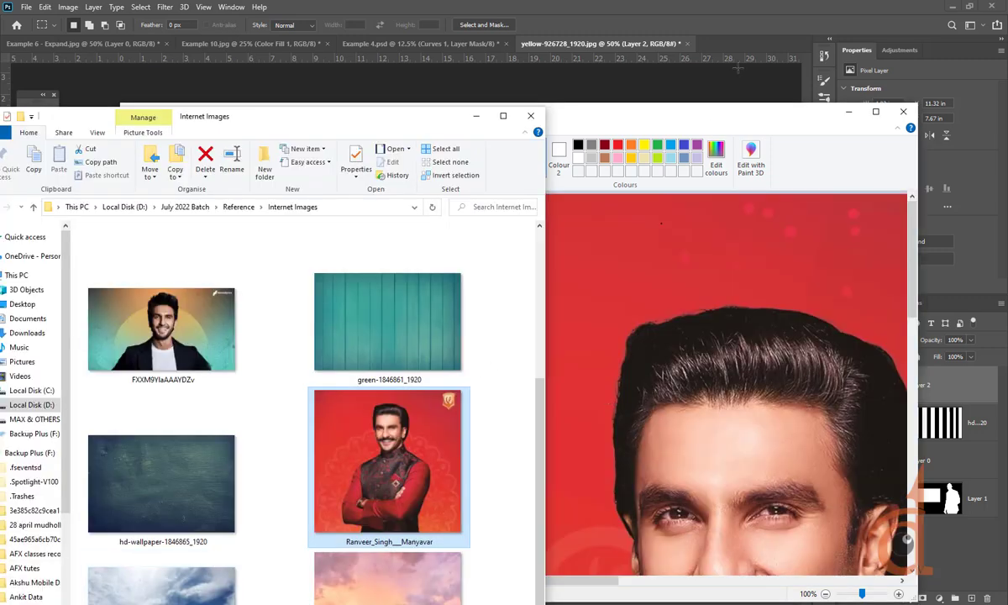
left_click(710, 120)
Start saving the Paint picture as a new copy with JPEG as the file type
left_click(145, 132)
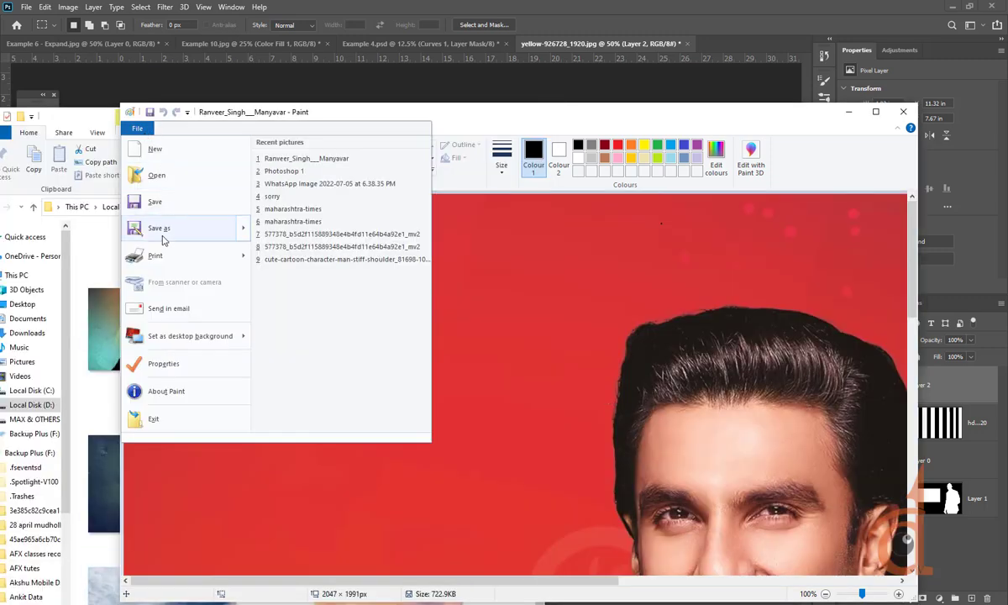
left_click(192, 231)
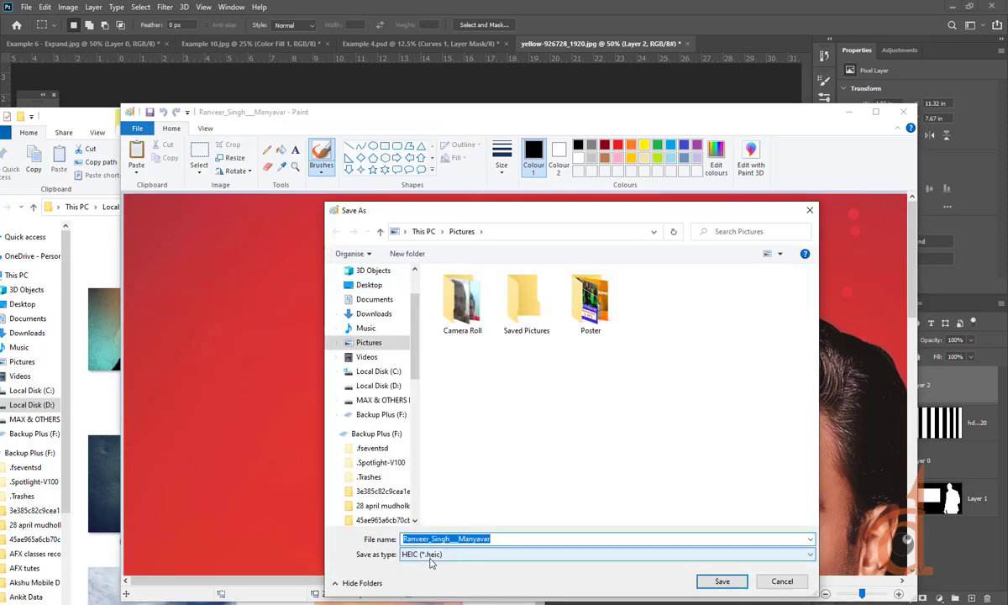
left_click(429, 554)
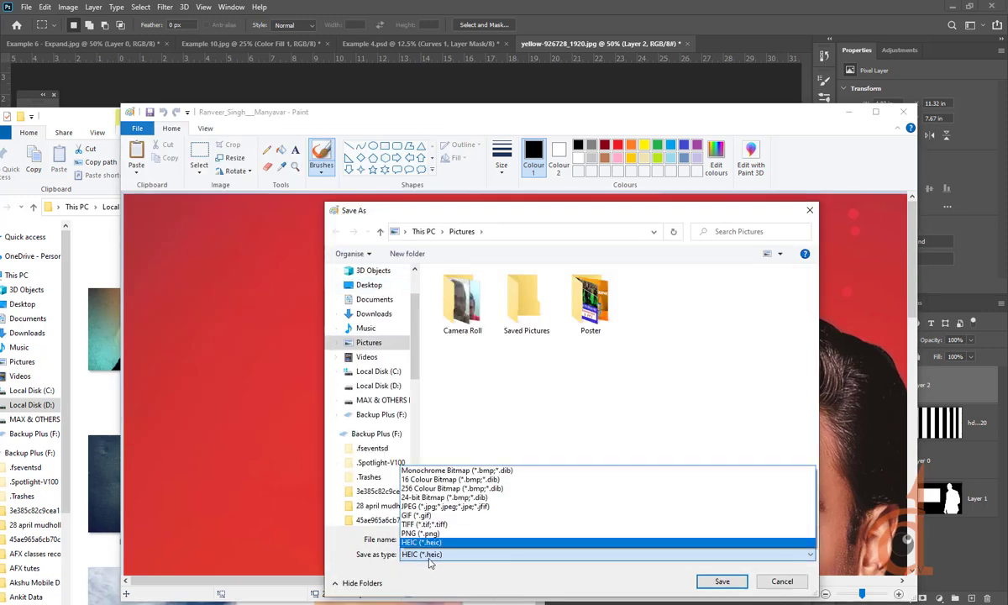
left_click(405, 506)
Save the Paint picture as a JPEG over FXXM9YIaAAAYDZv in the Internet Images folder, accepting the file replacement and transparency loss
scroll(378, 303, "up", 3)
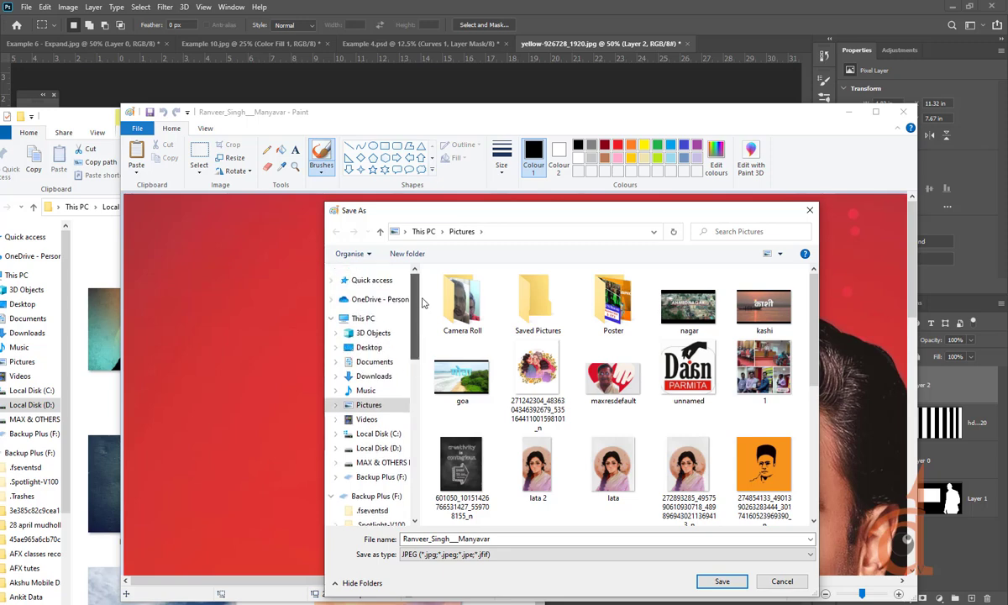
left_click(377, 284)
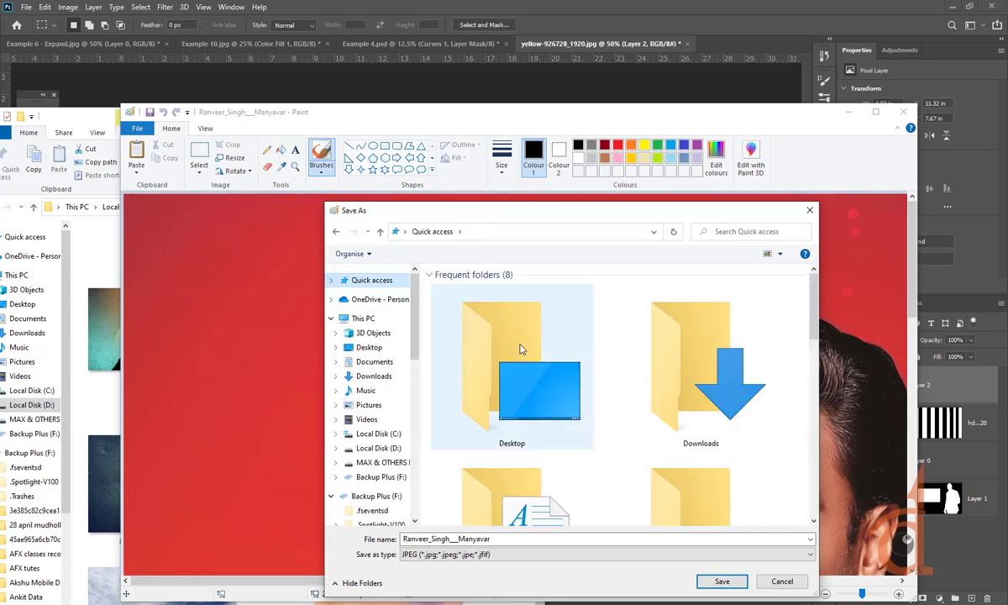
scroll(520, 349, "down", 5)
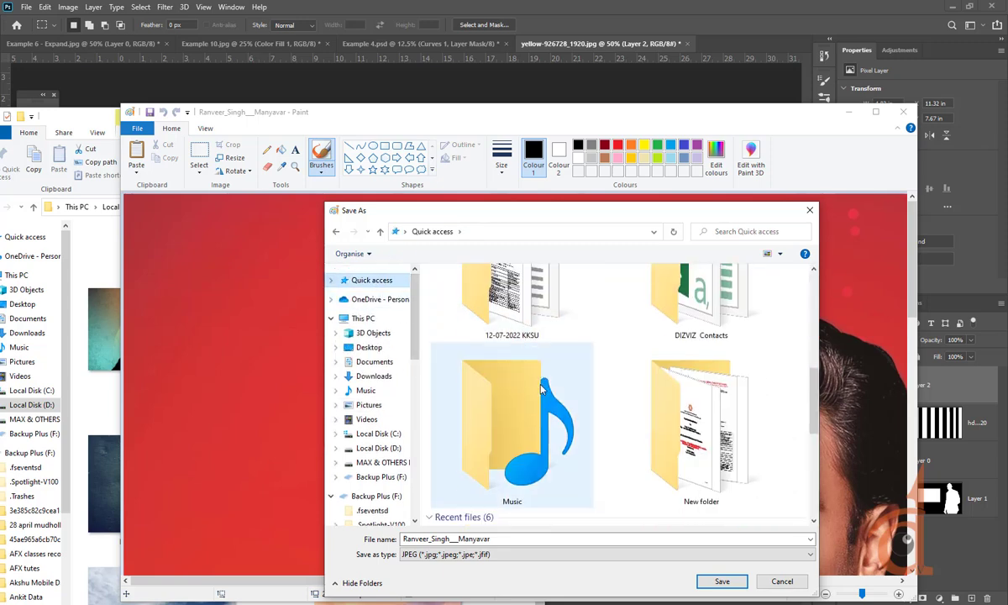
scroll(541, 388, "down", 5)
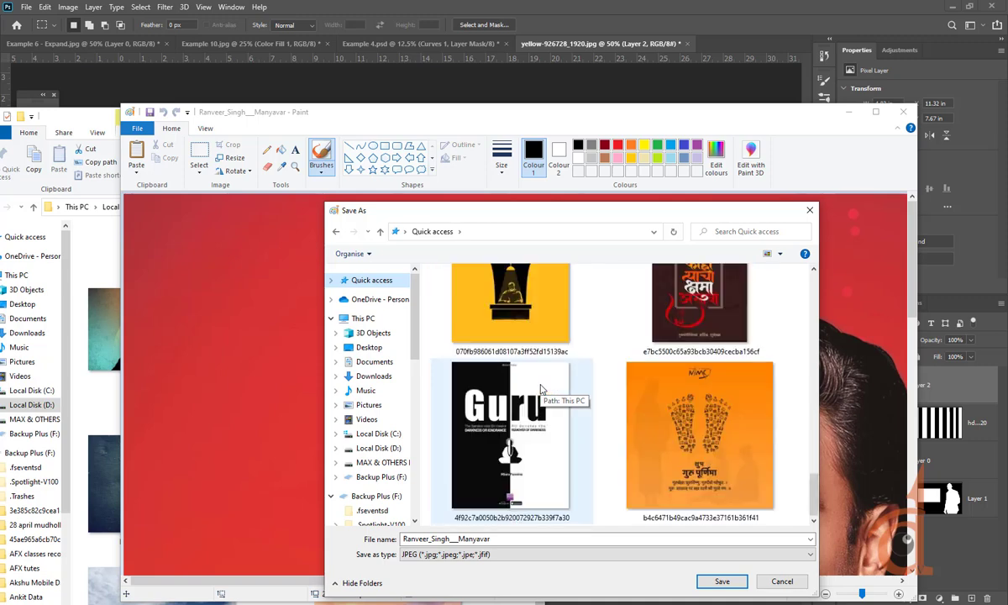
scroll(541, 388, "up", 3)
right_click(543, 375)
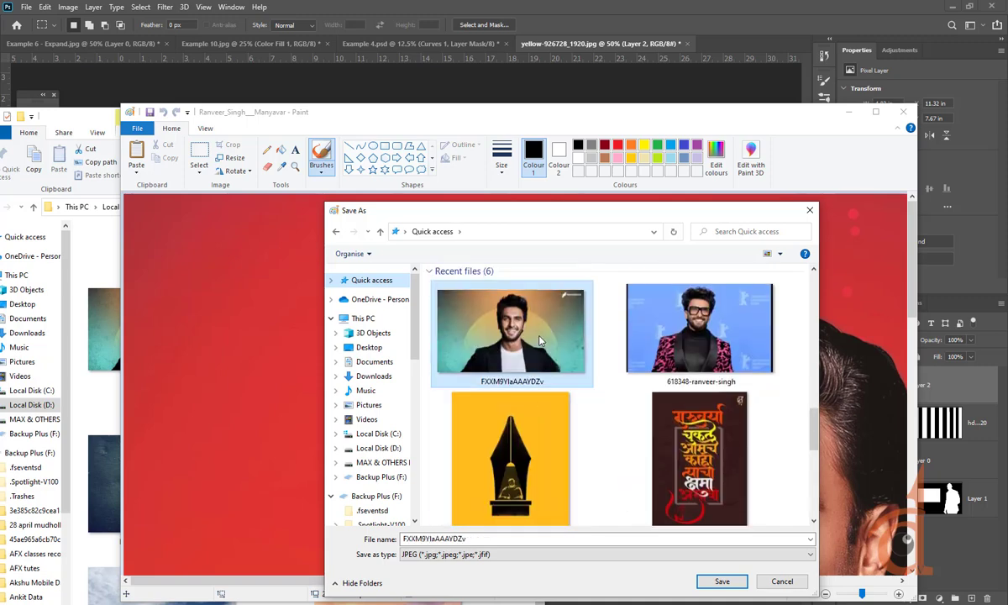
left_click(621, 580)
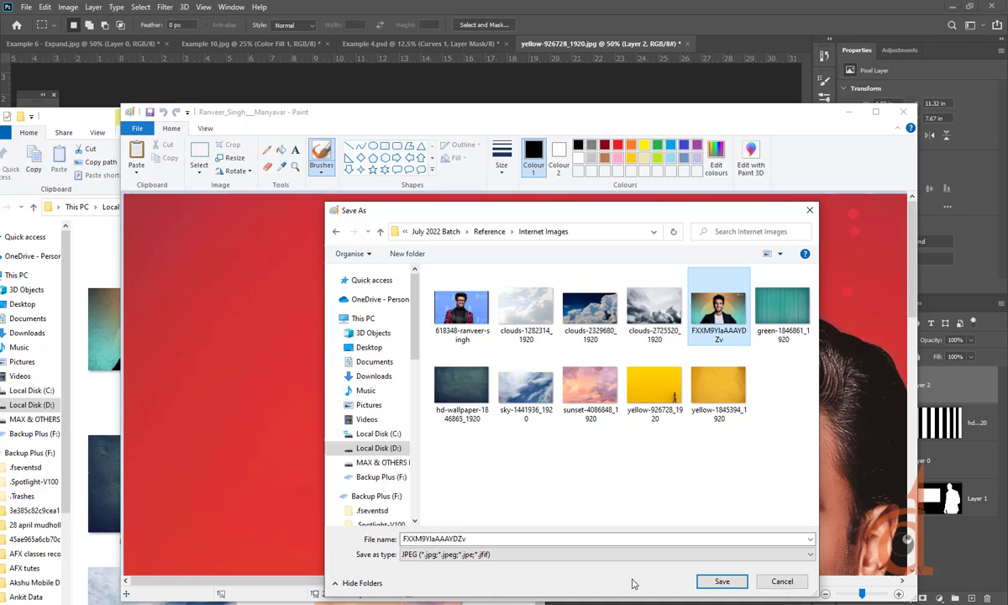
left_click(743, 587)
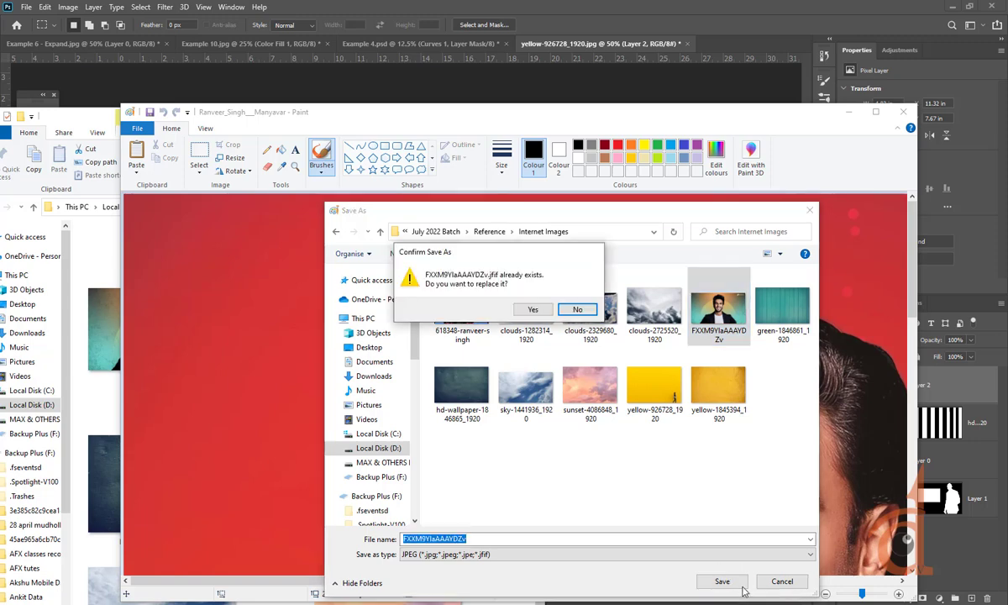
left_click(533, 309)
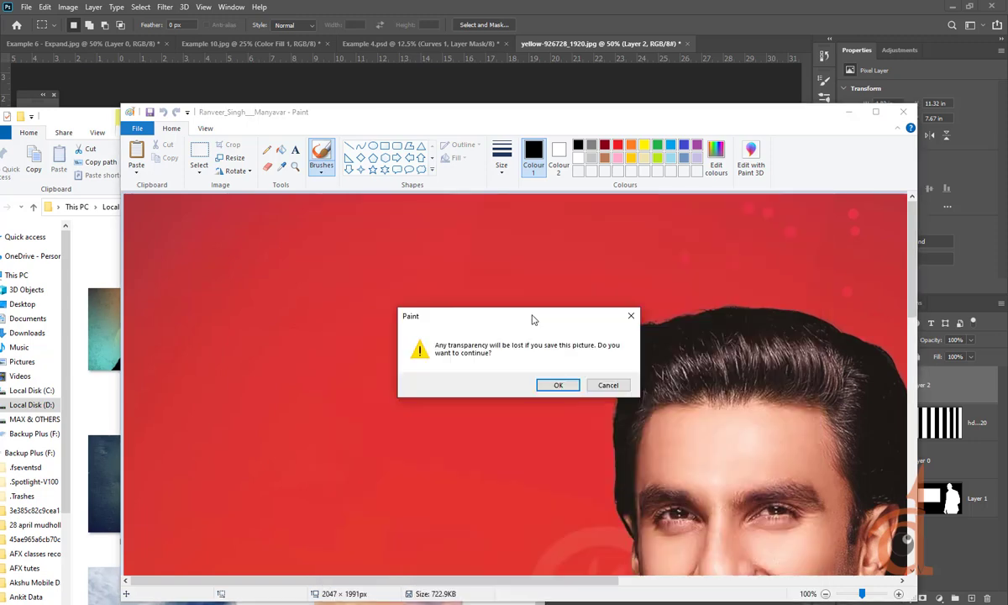
left_click(554, 385)
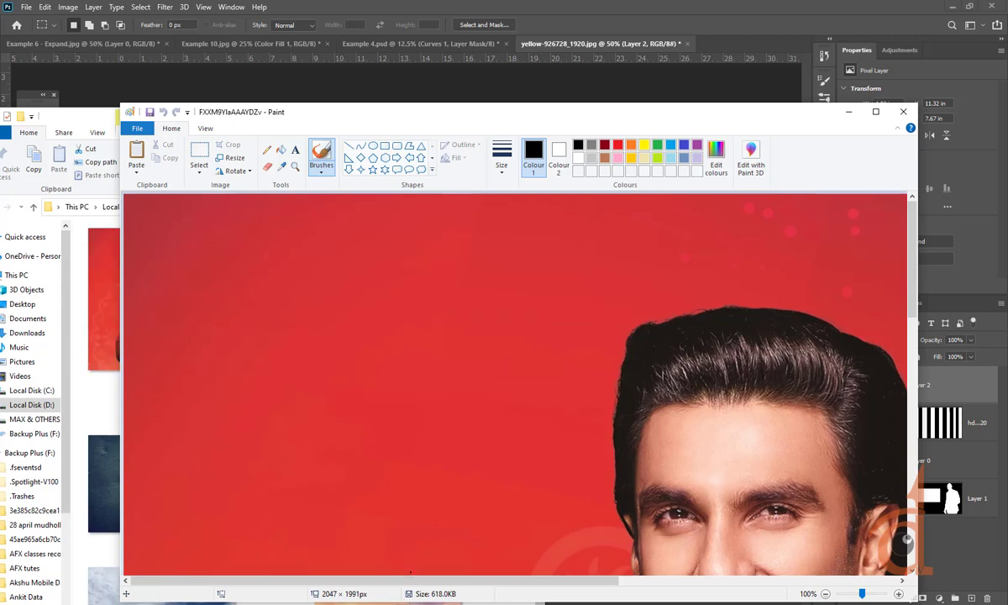
Open the newly saved FXXM9YIaAAAYDZv image from the Internet Images folder as a separate document in Photoshop
left_click(99, 336)
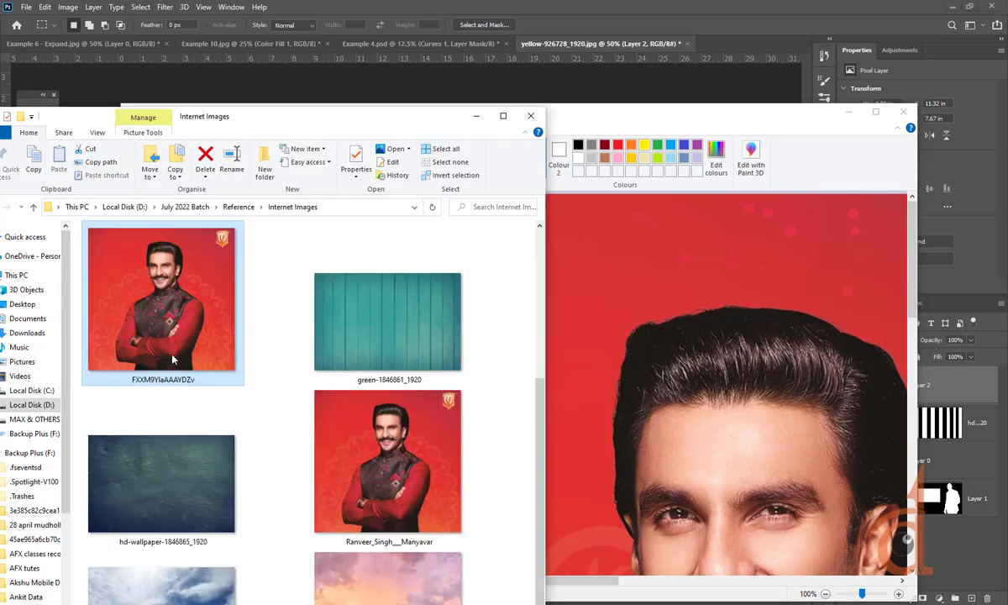
left_click(748, 44)
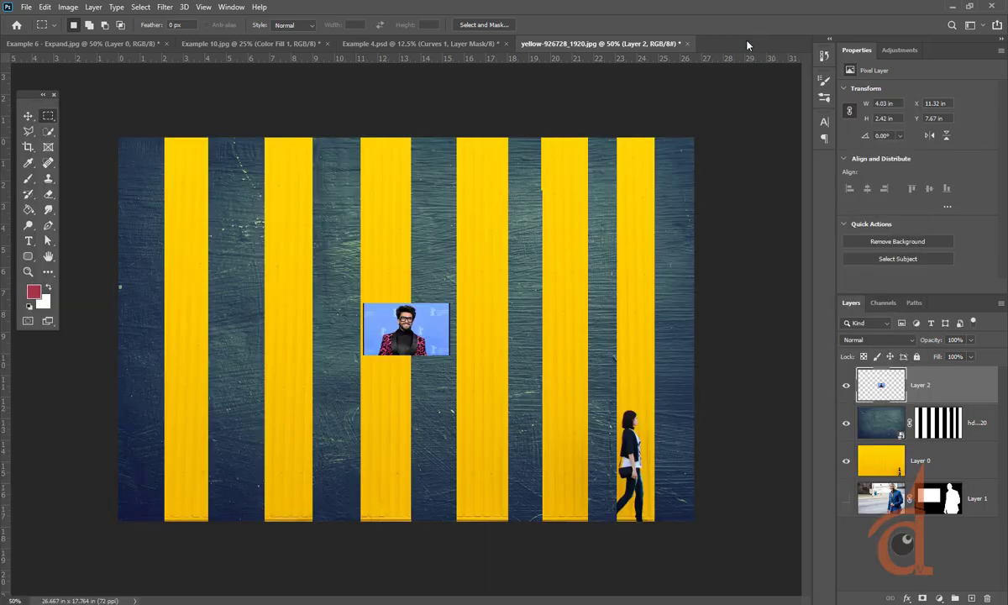
left_click_drag(747, 43, 744, 43)
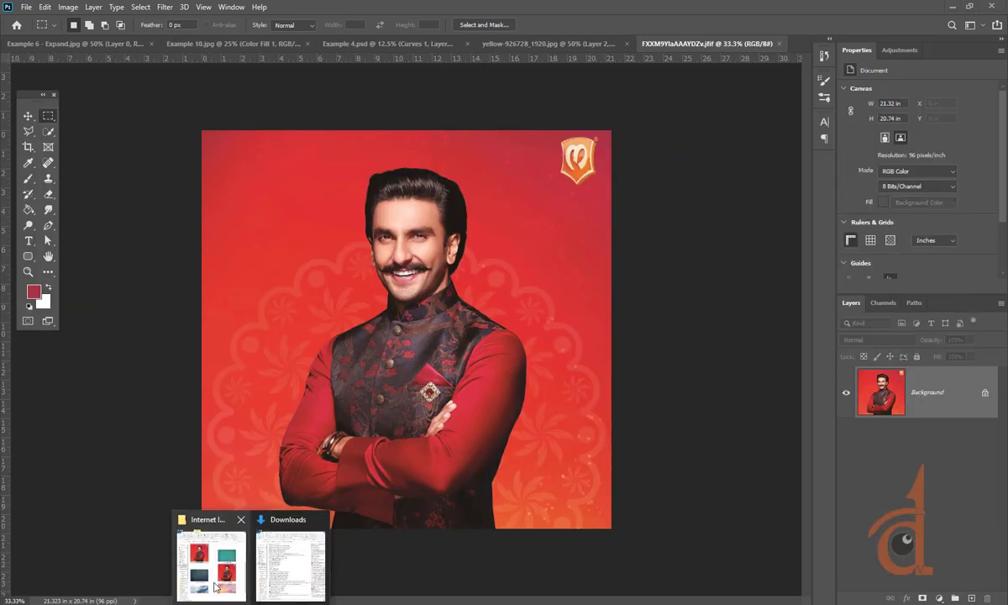
Place 618348-ranveer-singh from the Internet Images folder into the red portrait document and enlarge it to about 167%
left_click(202, 542)
mouse_move(344, 495)
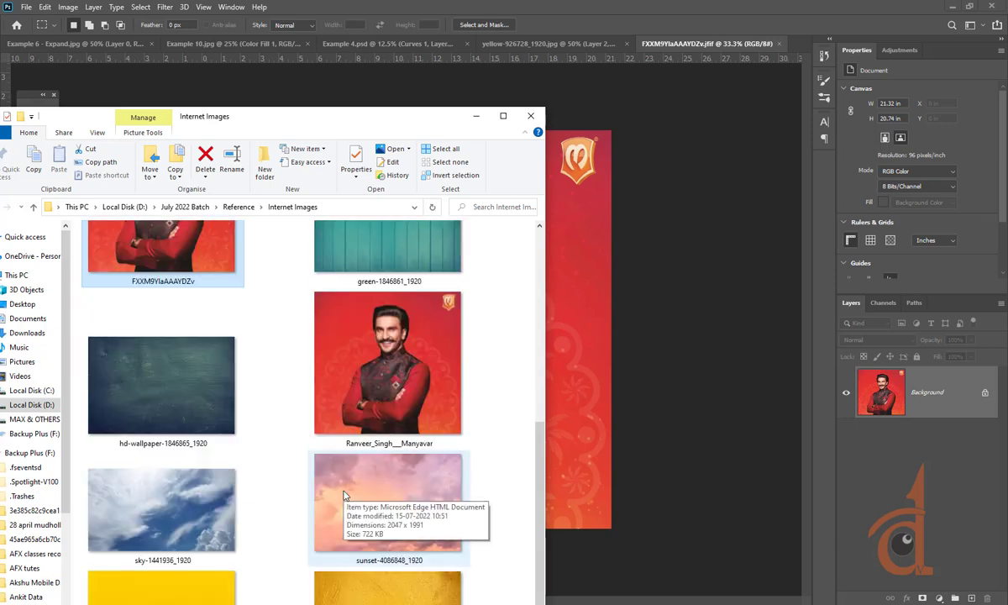
scroll(344, 496, "up", 3)
left_click_drag(162, 279, 600, 260)
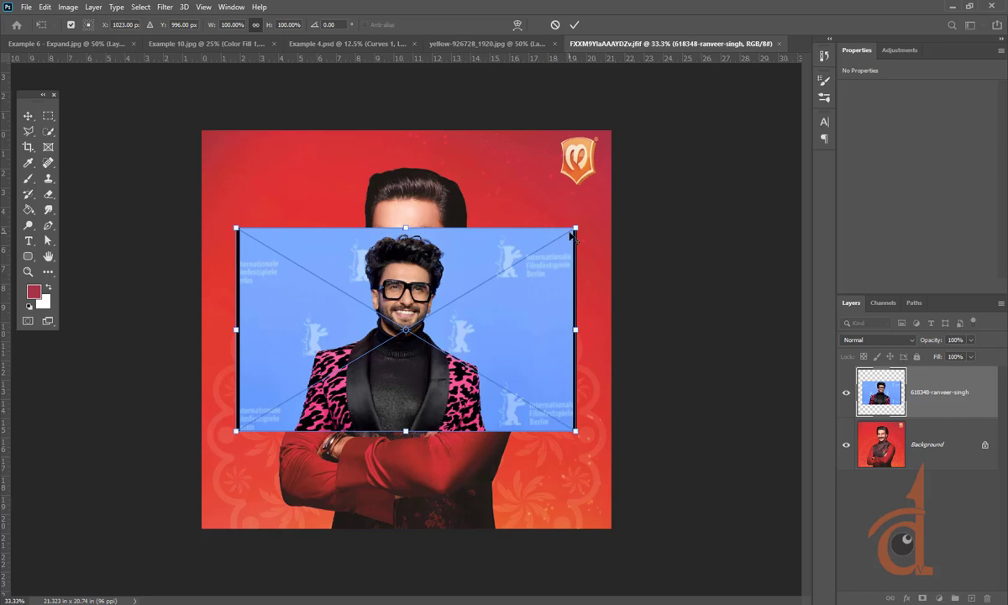
left_click_drag(575, 227, 689, 172)
key("Return")
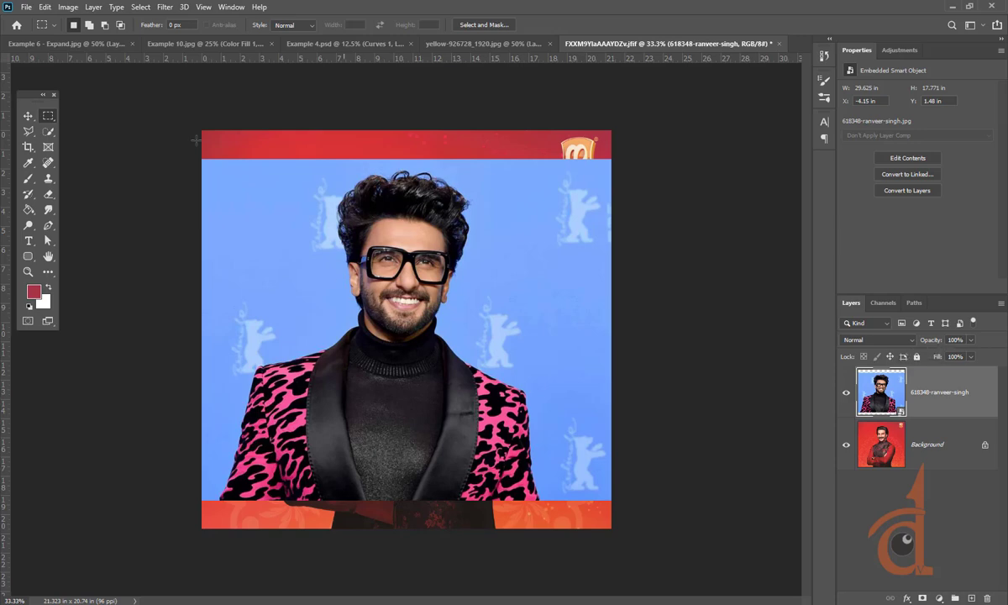
Reposition the blue-backdrop portrait over the red one and lower its opacity to 45%
left_click(27, 116)
mouse_move(453, 344)
left_mouse_down()
mouse_move(451, 229)
mouse_move(453, 451)
mouse_move(466, 333)
left_mouse_up()
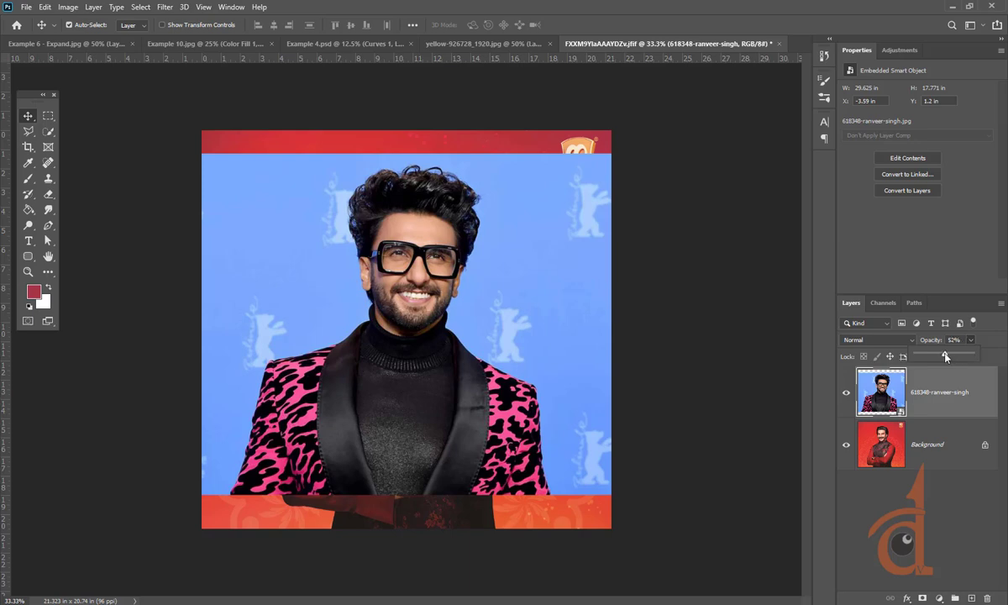
left_click_drag(946, 356, 941, 356)
mouse_move(395, 420)
left_mouse_down()
mouse_move(399, 409)
mouse_move(384, 417)
left_mouse_up()
Scale the blue-backdrop portrait to about 147% and line its face up with the face underneath
key("ctrl+t")
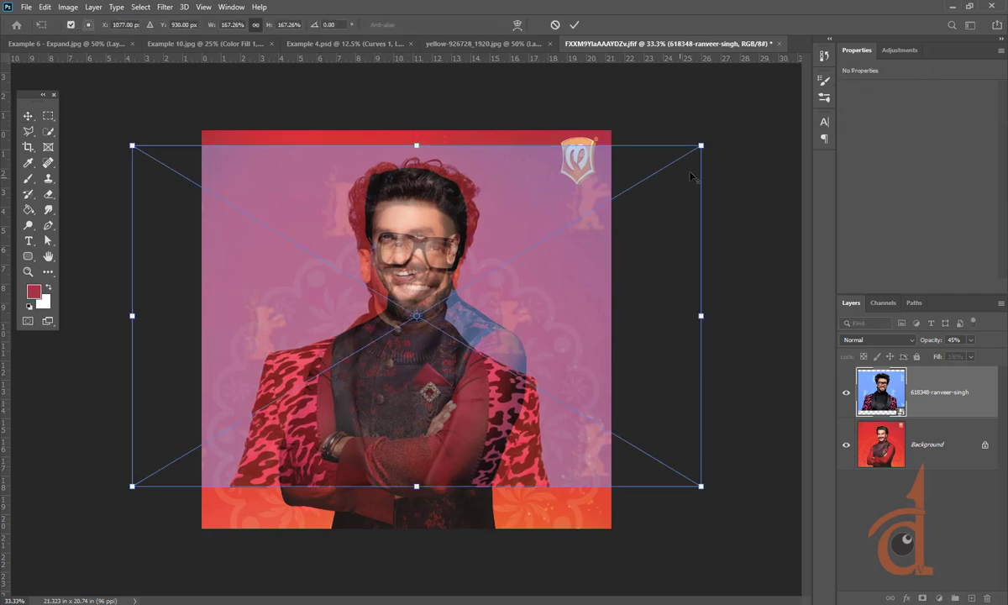
left_click_drag(701, 145, 667, 166)
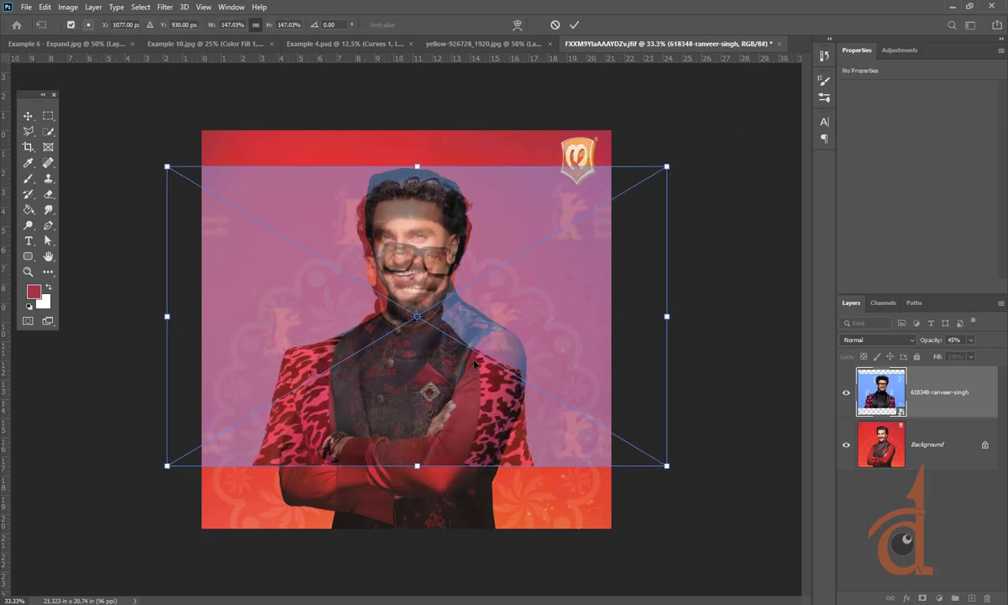
left_click_drag(475, 363, 476, 347)
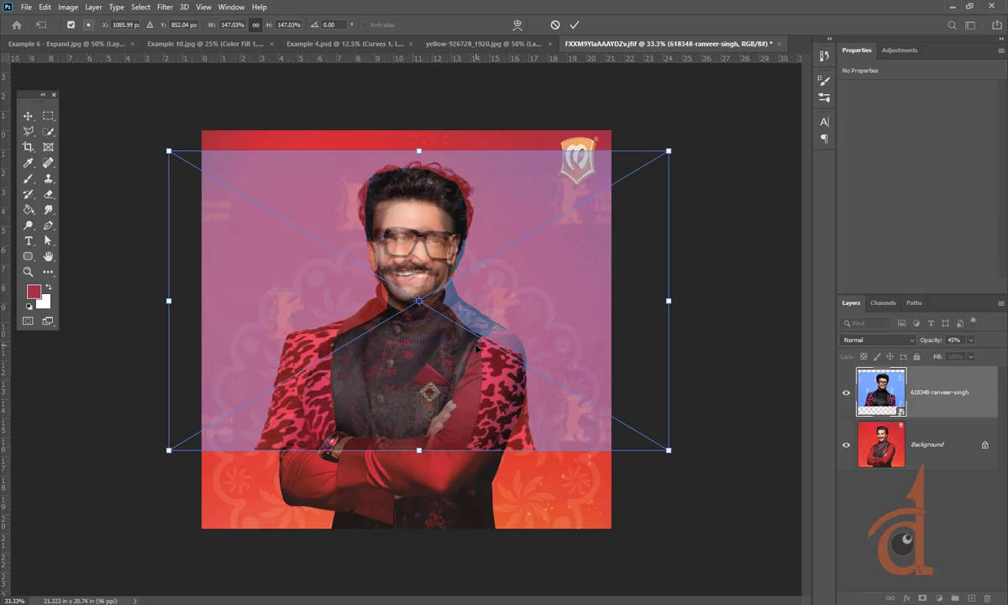
key("Return")
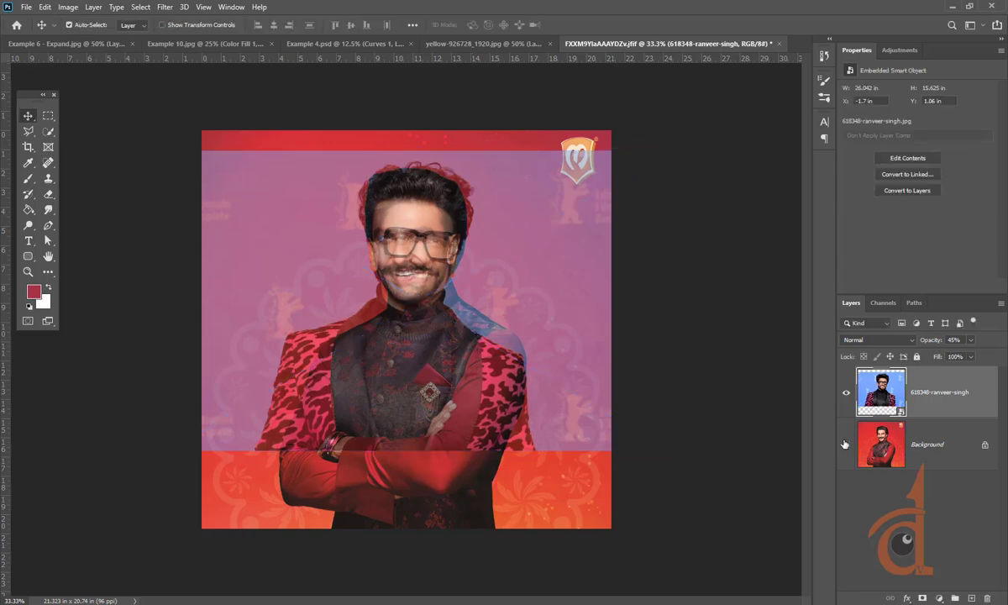
Hide the Background, restore the blue-backdrop portrait to 100% opacity, and mask out its backdrop using Select Subject
left_click(845, 444)
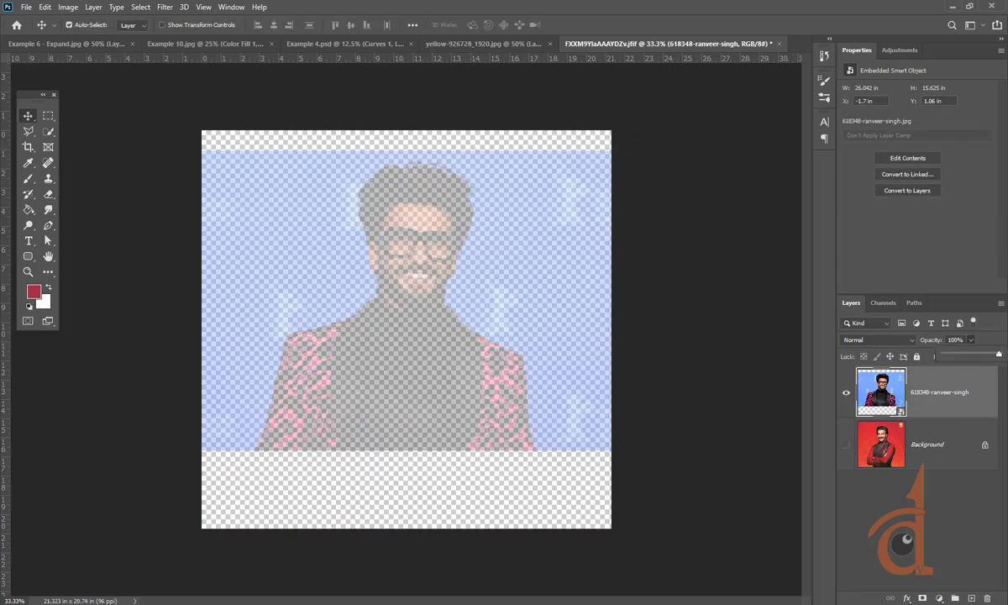
left_click(50, 134)
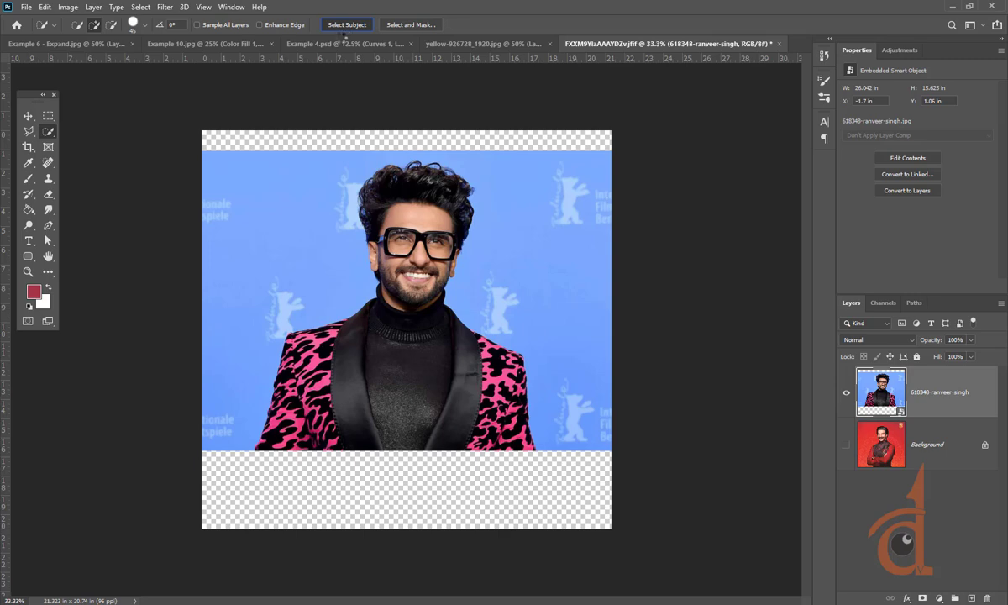
left_click(344, 25)
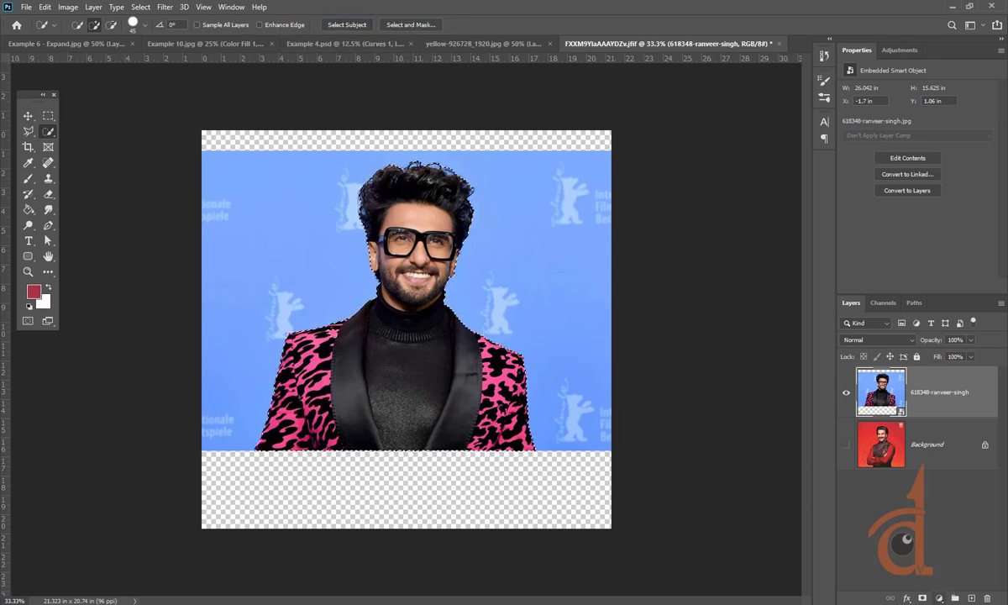
left_click(922, 598)
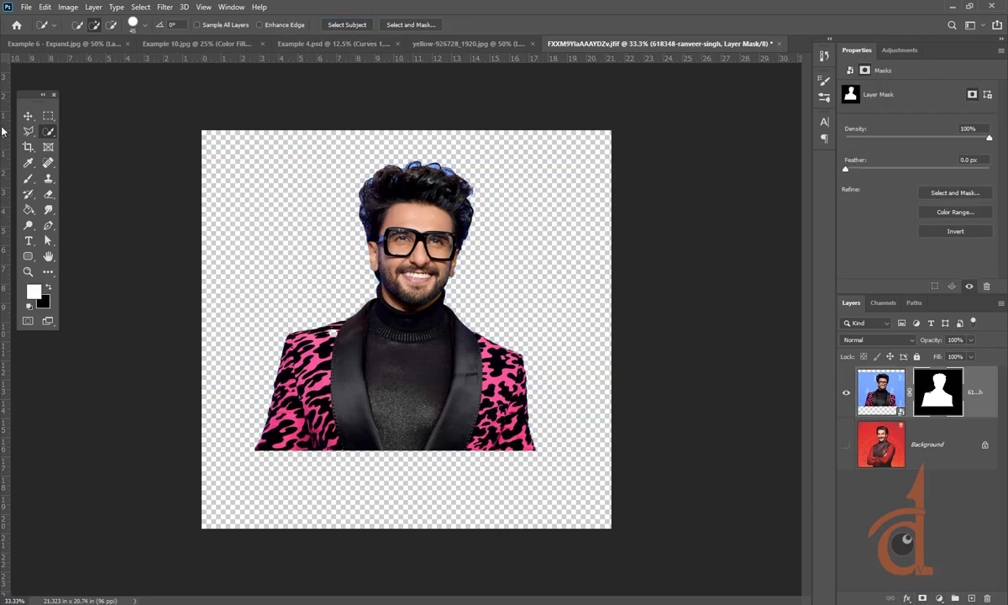
key("v")
left_click_drag(411, 333, 332, 311)
key("ctrl+z")
Show the Background layer and paint the pink jacket out of the portrait's layer mask with a black 500 px soft brush
left_click(847, 445)
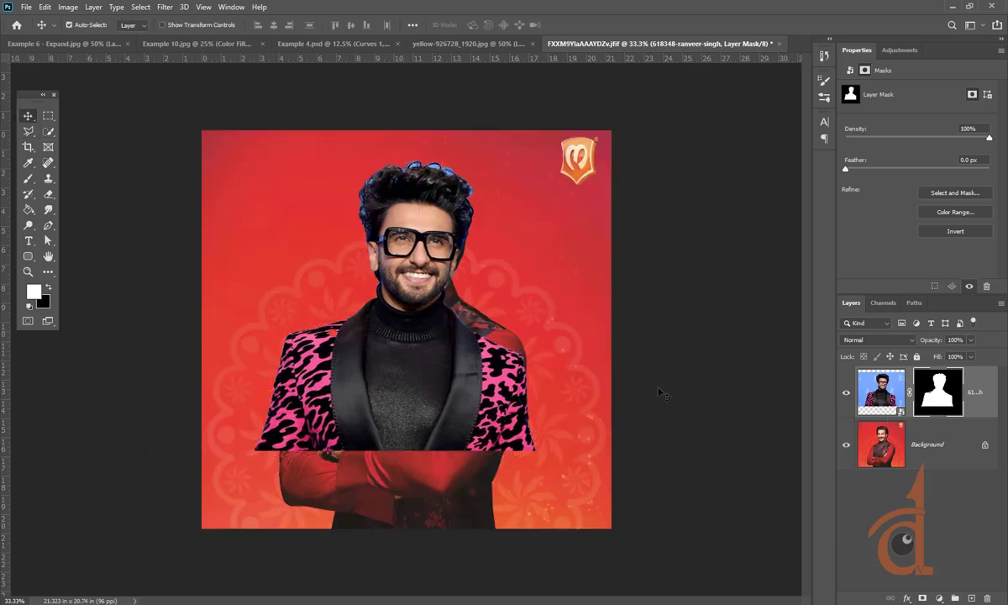
mouse_move(426, 335)
left_mouse_down()
mouse_move(324, 315)
mouse_move(390, 313)
mouse_move(465, 333)
mouse_move(425, 330)
left_mouse_up()
key("b")
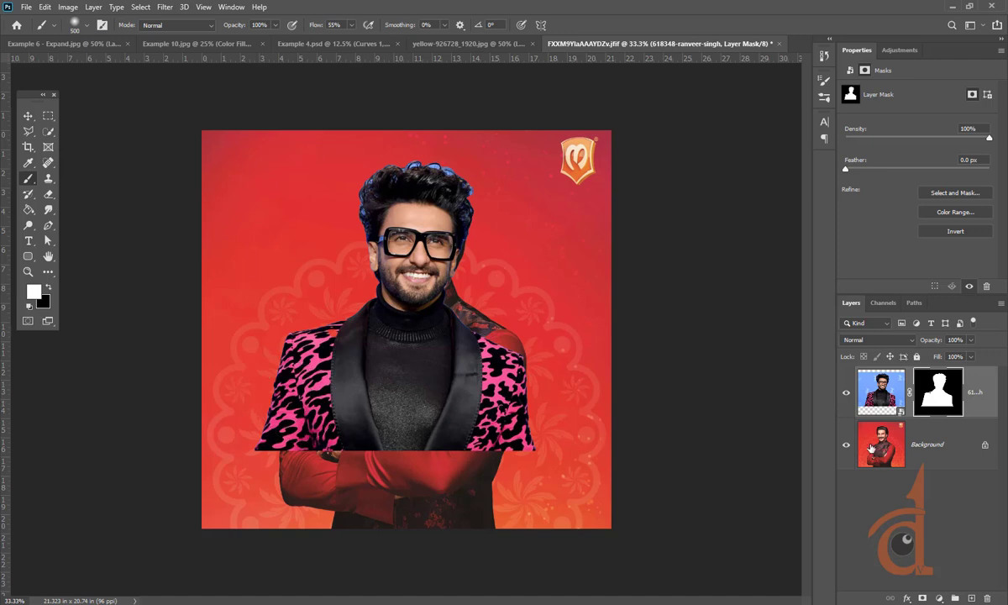
left_click(49, 288)
mouse_move(252, 374)
left_mouse_down()
mouse_move(273, 335)
mouse_move(294, 371)
mouse_move(280, 333)
mouse_move(422, 429)
mouse_move(515, 390)
mouse_move(294, 415)
mouse_move(212, 397)
mouse_move(528, 431)
mouse_move(573, 395)
mouse_move(484, 510)
mouse_move(515, 329)
mouse_move(494, 341)
mouse_move(461, 410)
mouse_move(362, 373)
mouse_move(323, 334)
mouse_move(411, 376)
mouse_move(499, 351)
mouse_move(510, 310)
mouse_move(439, 381)
mouse_move(300, 336)
mouse_move(308, 308)
mouse_move(341, 367)
mouse_move(333, 328)
mouse_move(351, 343)
mouse_move(341, 314)
mouse_move(376, 388)
mouse_move(519, 346)
mouse_move(500, 334)
mouse_move(279, 397)
mouse_move(323, 314)
left_mouse_up()
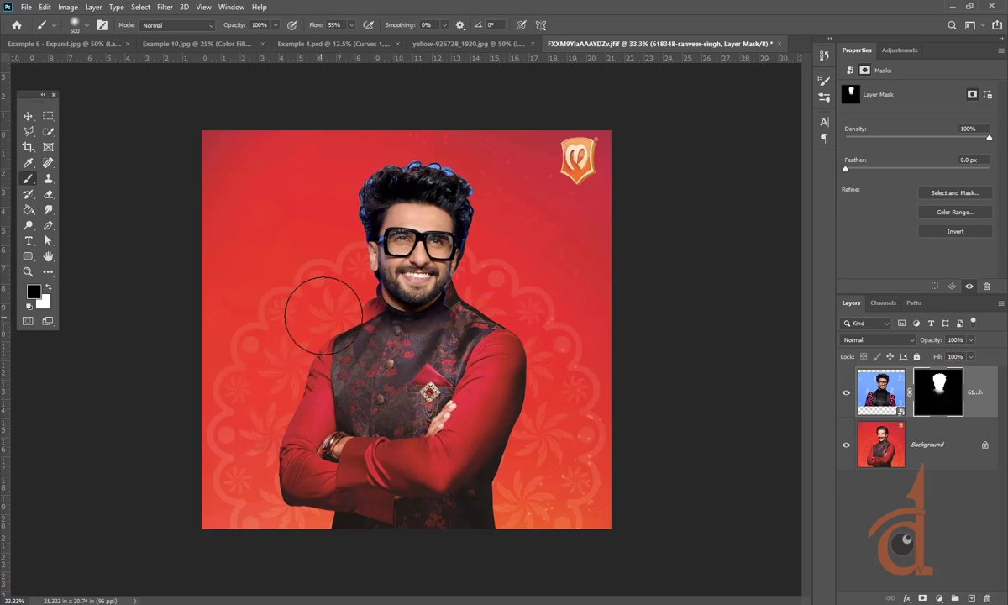
Mask out the leftover turtleneck around the collar with a black 500 px Hard Round brush and adjust the head's height on the neck
left_click(29, 117)
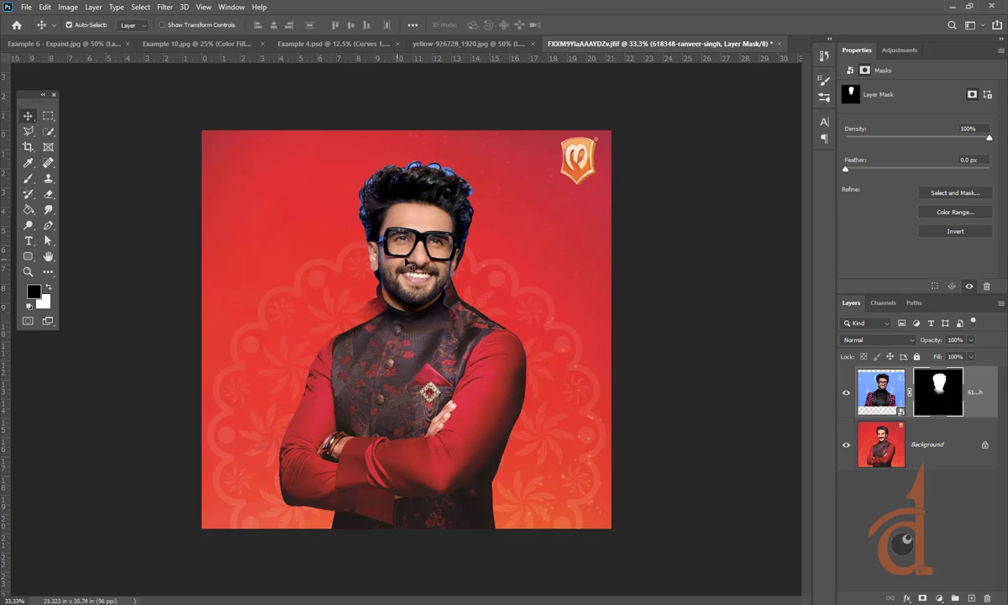
mouse_move(407, 262)
left_mouse_down()
mouse_move(441, 254)
mouse_move(417, 249)
left_mouse_up()
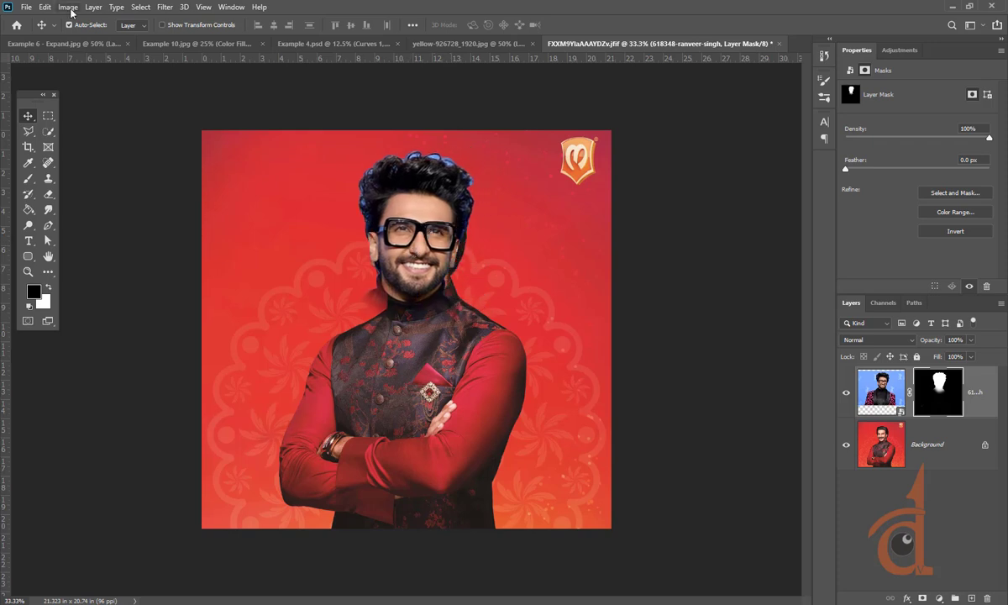
left_click(27, 178)
left_click(85, 24)
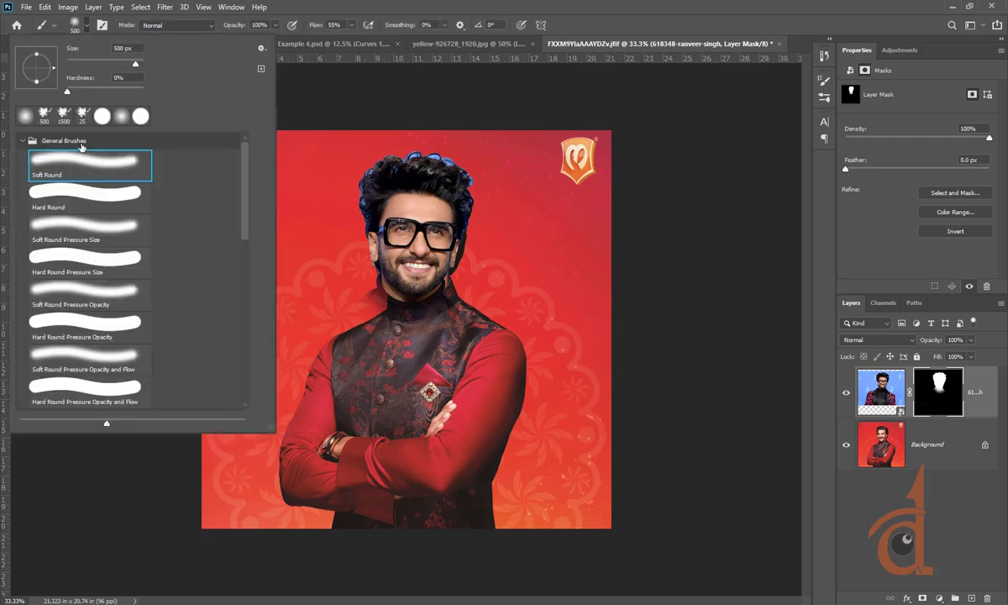
left_click(61, 197)
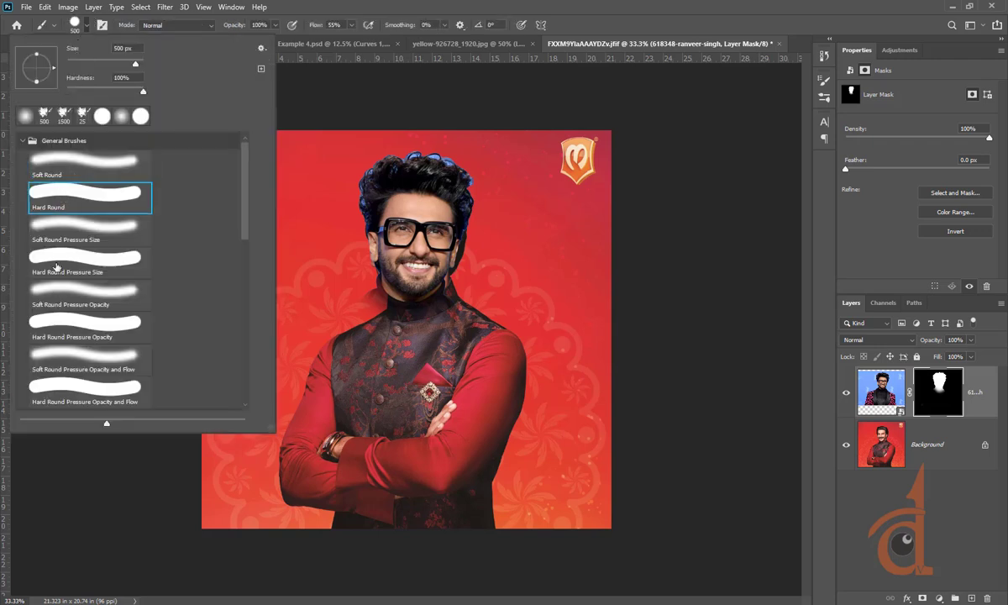
left_click(312, 176)
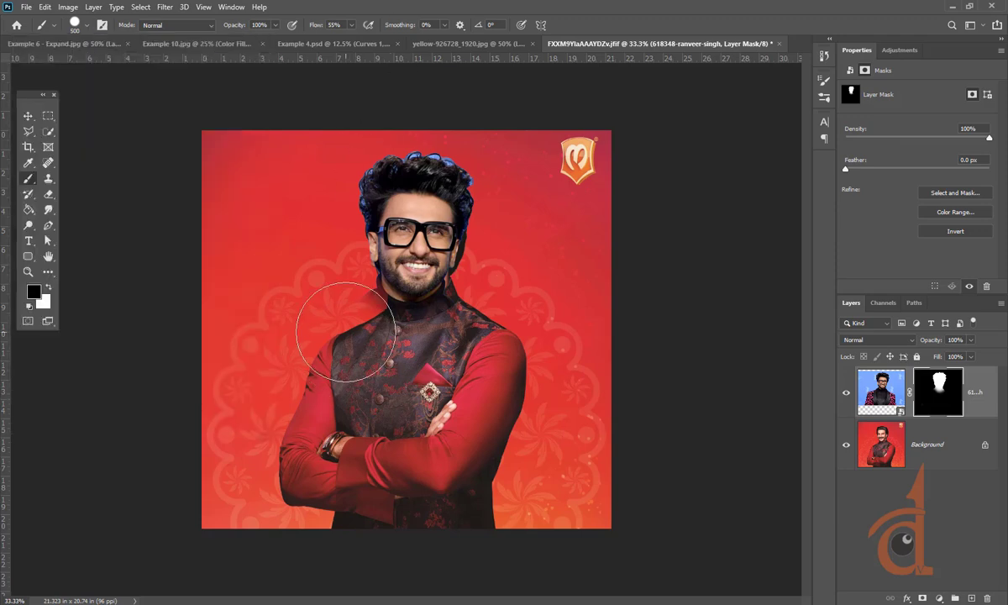
mouse_move(468, 327)
left_mouse_down()
mouse_move(373, 344)
mouse_move(402, 350)
mouse_move(355, 326)
mouse_move(327, 326)
mouse_move(348, 329)
mouse_move(371, 355)
mouse_move(425, 355)
mouse_move(496, 310)
mouse_move(467, 412)
mouse_move(387, 385)
mouse_move(335, 311)
mouse_move(336, 364)
left_mouse_up()
left_click(28, 116)
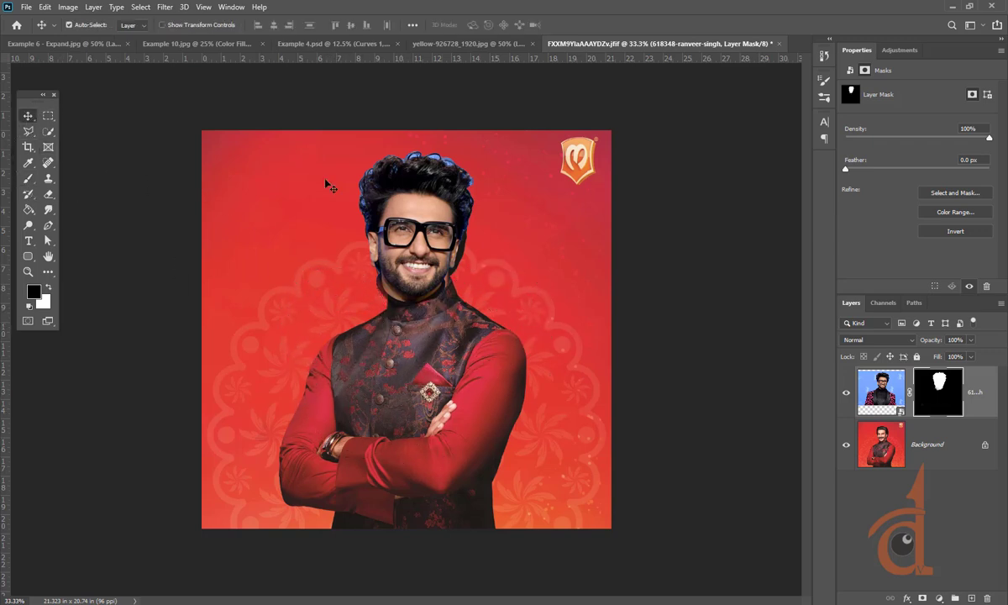
mouse_move(437, 233)
left_mouse_down()
mouse_move(437, 201)
mouse_move(438, 239)
left_mouse_up()
Select a tall rectangle over the right half of the head, fill it with black on the layer mask, and deselect
left_click(48, 116)
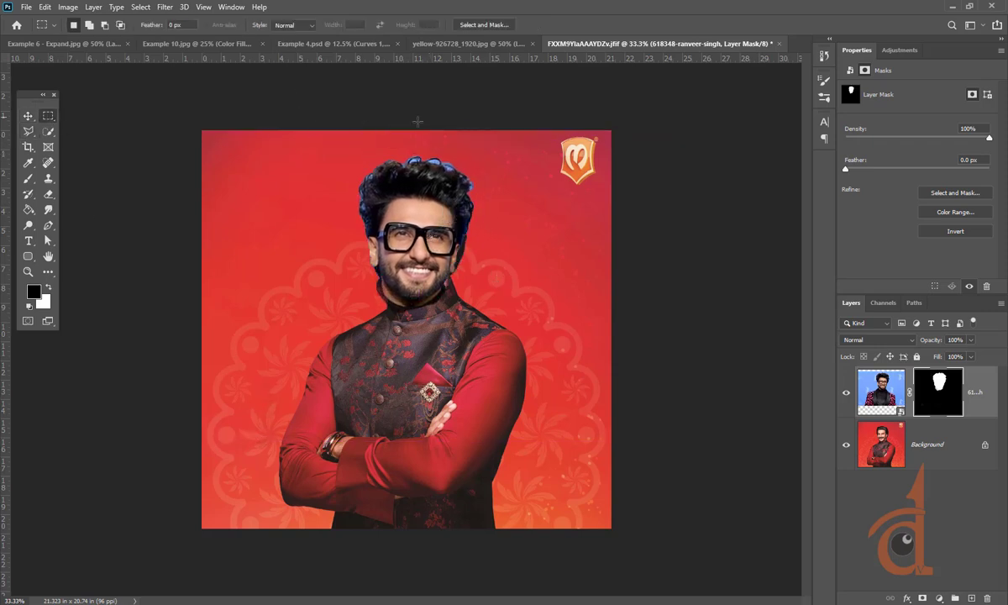
left_click_drag(557, 132, 412, 558)
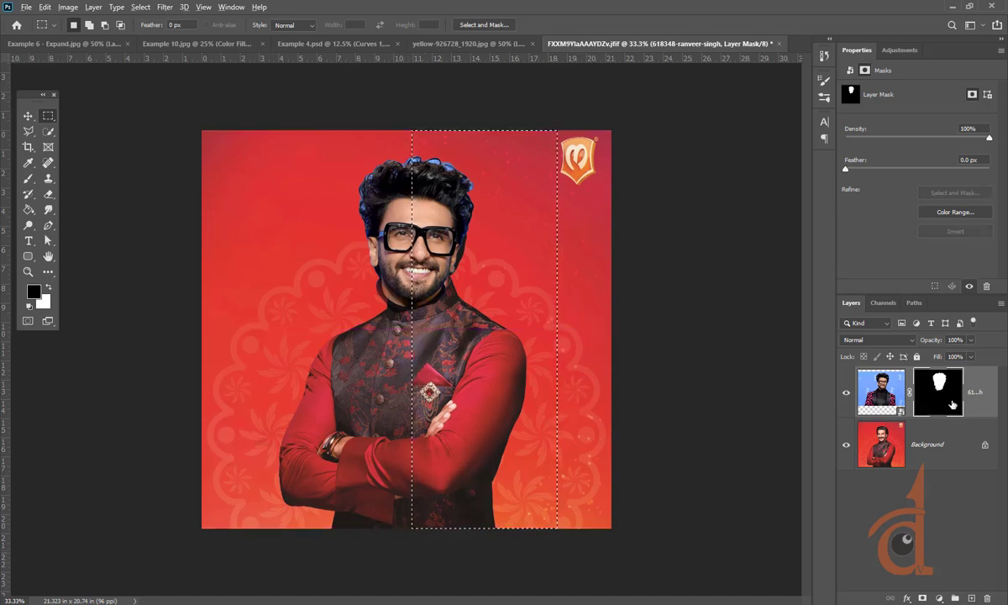
key("alt+BackSpace")
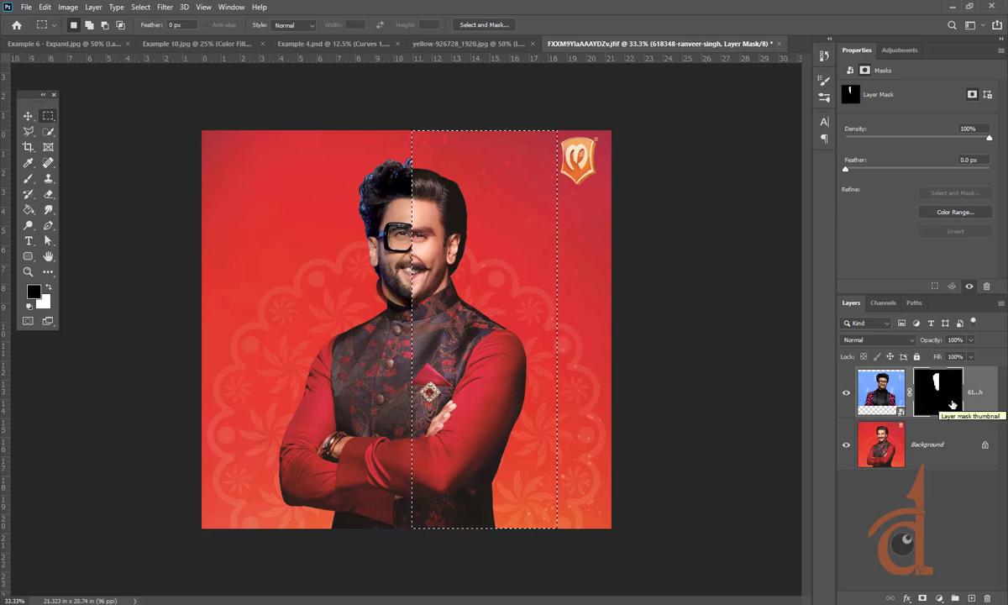
key("ctrl+d")
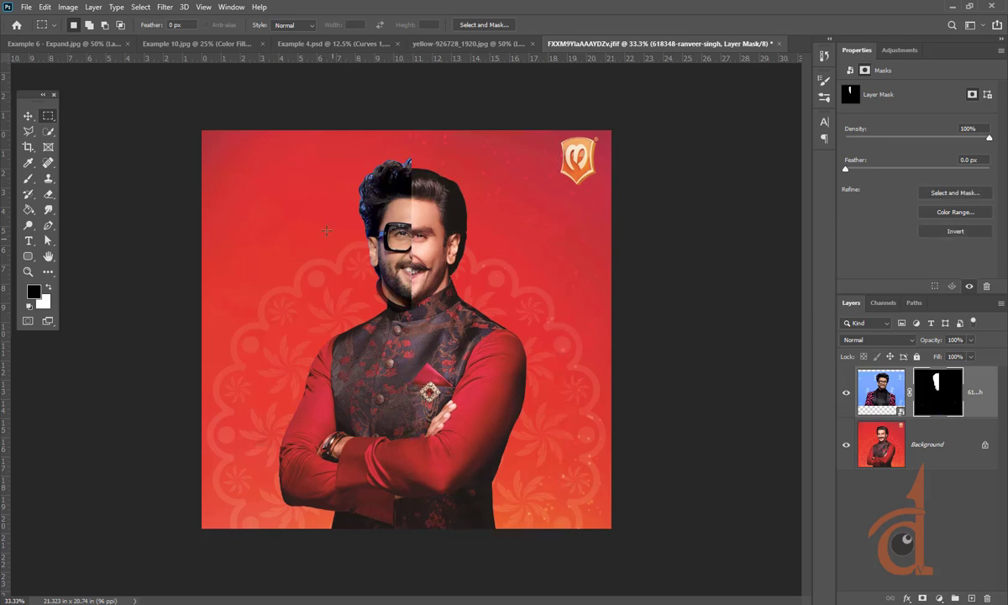
Move the remaining half of the bespectacled head to line up its features with the face underneath
left_click(25, 119)
left_click_drag(404, 265, 394, 272)
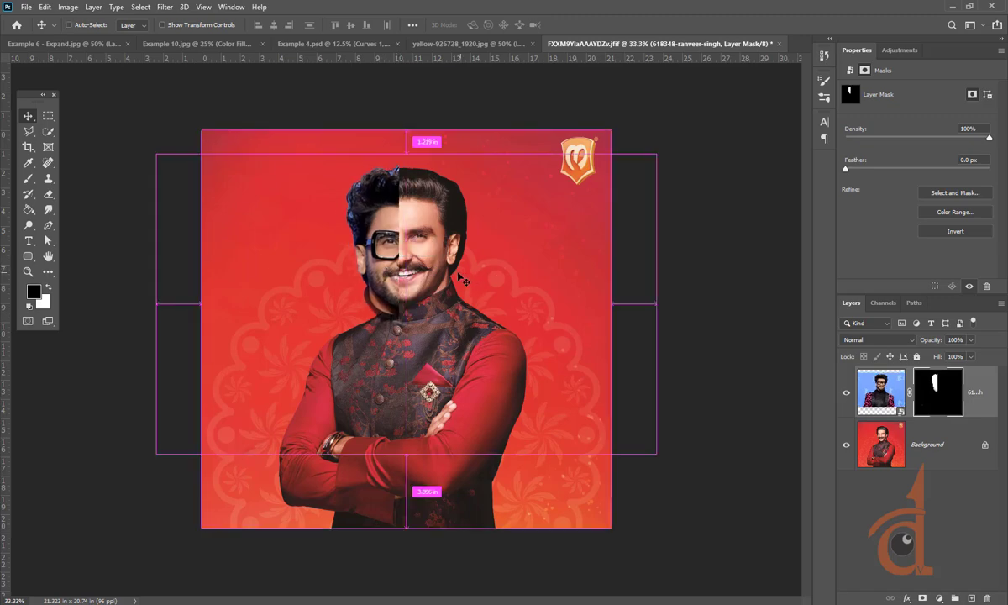
key("ctrl+plus")
key("ctrl+plus")
left_click_drag(467, 141, 467, 314)
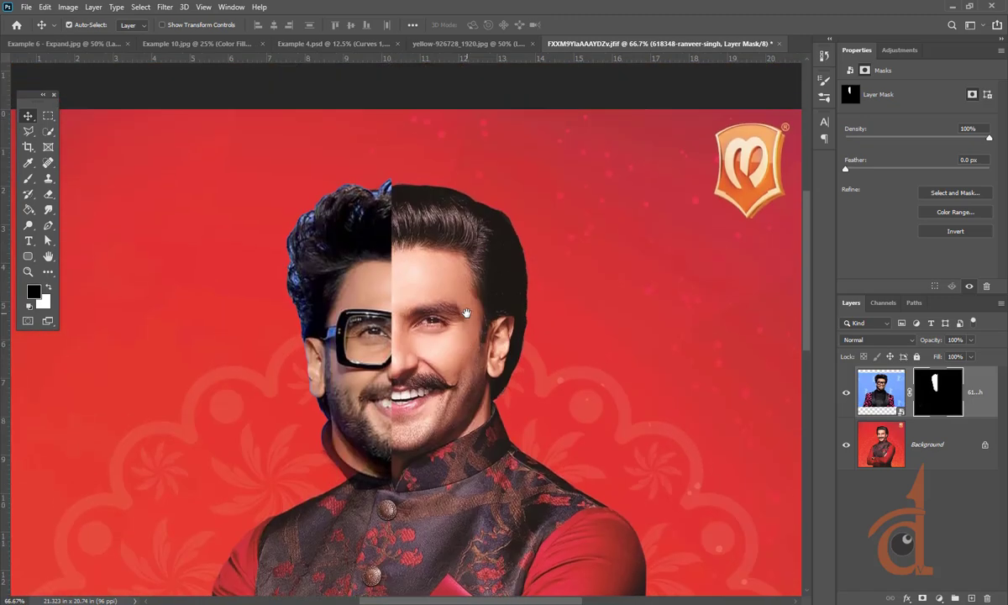
left_click_drag(367, 231, 363, 228)
Rotate the half head to -5.76° and reposition it to match the eyes and mouth of the face underneath
key("ctrl+t")
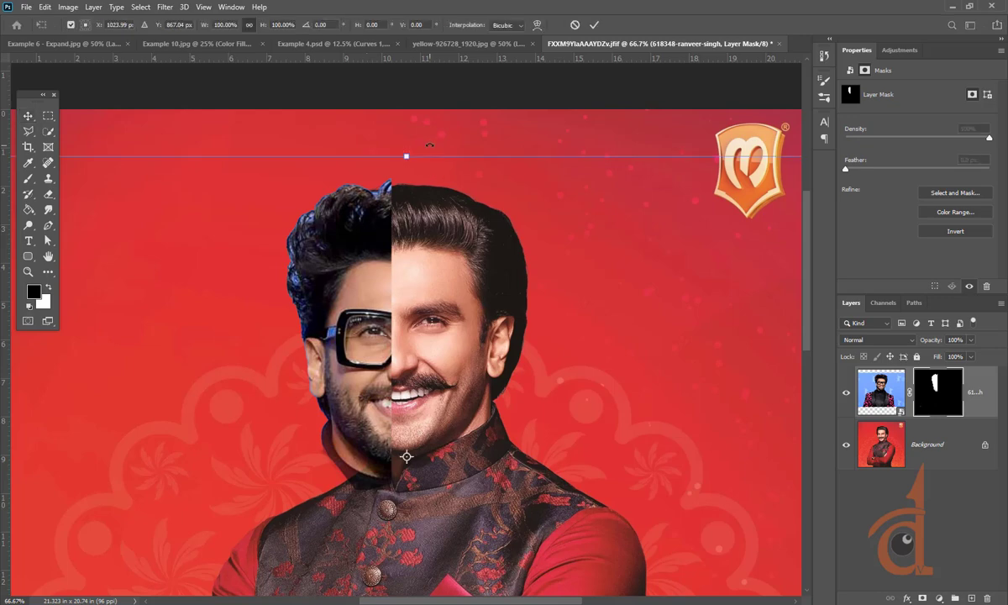
left_click_drag(420, 144, 370, 150)
left_click_drag(344, 329, 373, 319)
left_click_drag(374, 97, 404, 103)
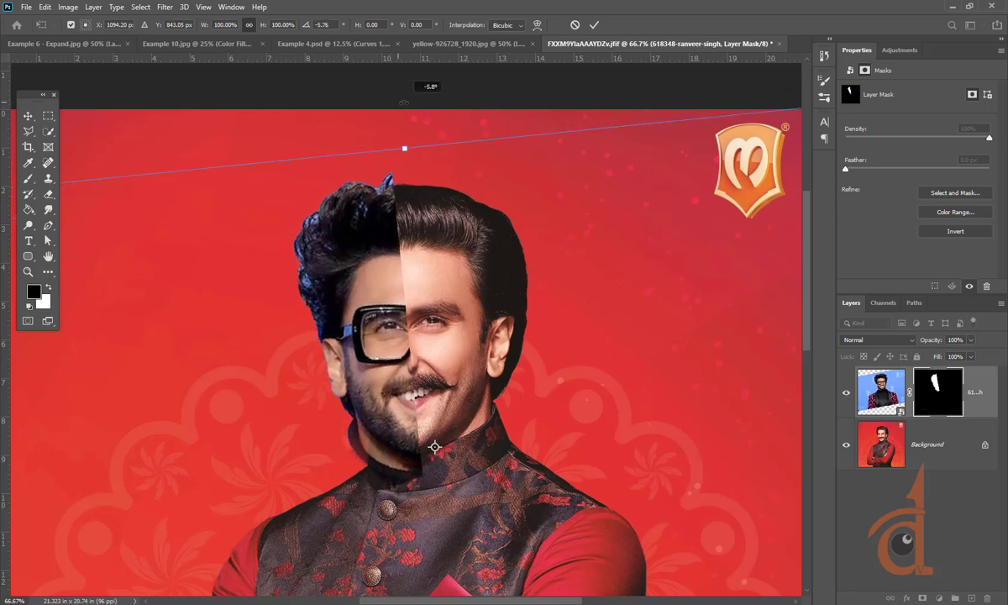
left_click_drag(376, 273, 370, 263)
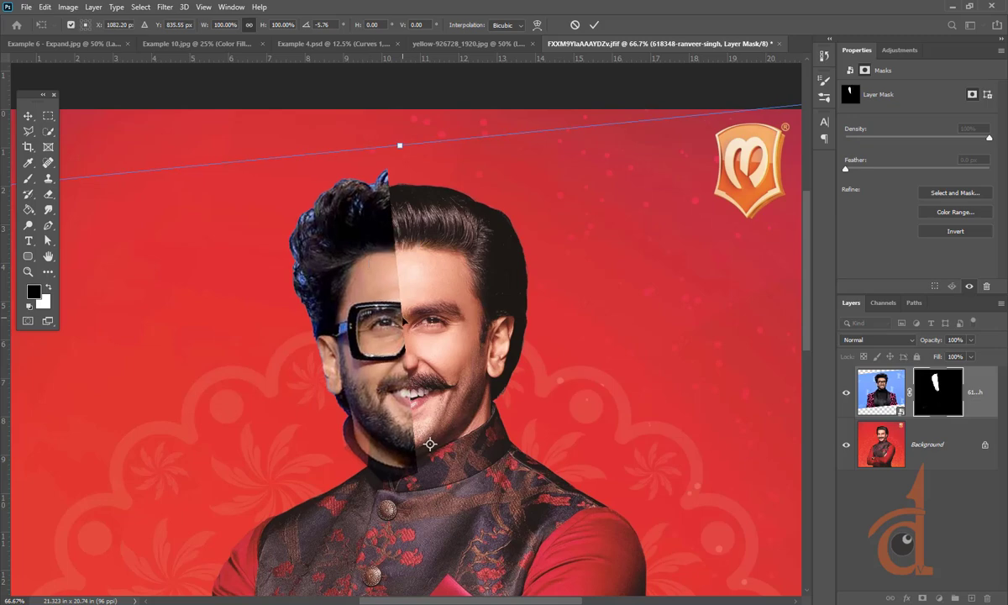
key("ctrl+z")
key("ctrl+z")
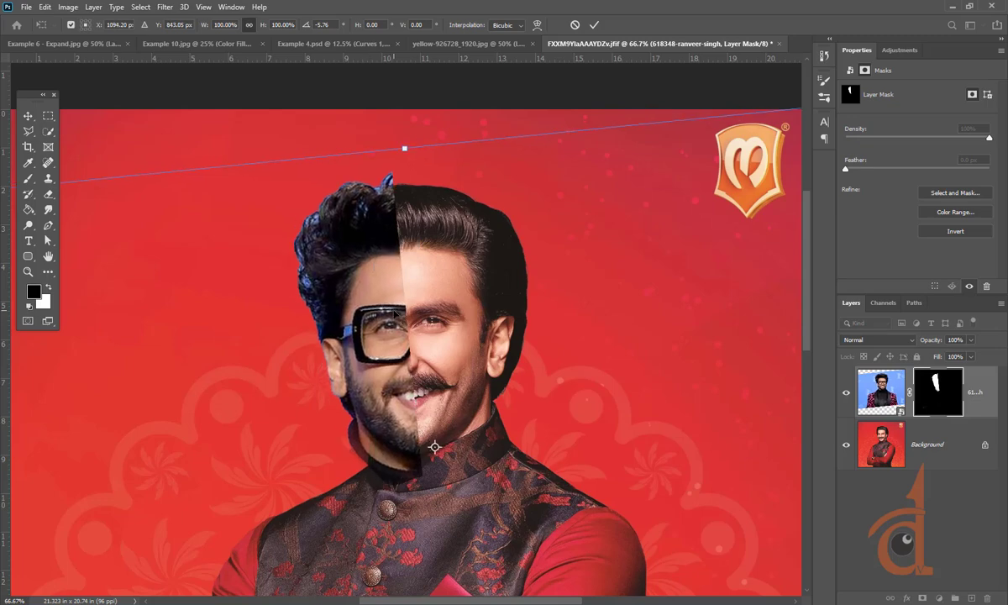
key("Return")
mouse_move(393, 350)
left_mouse_down()
mouse_move(371, 353)
mouse_move(379, 358)
left_mouse_up()
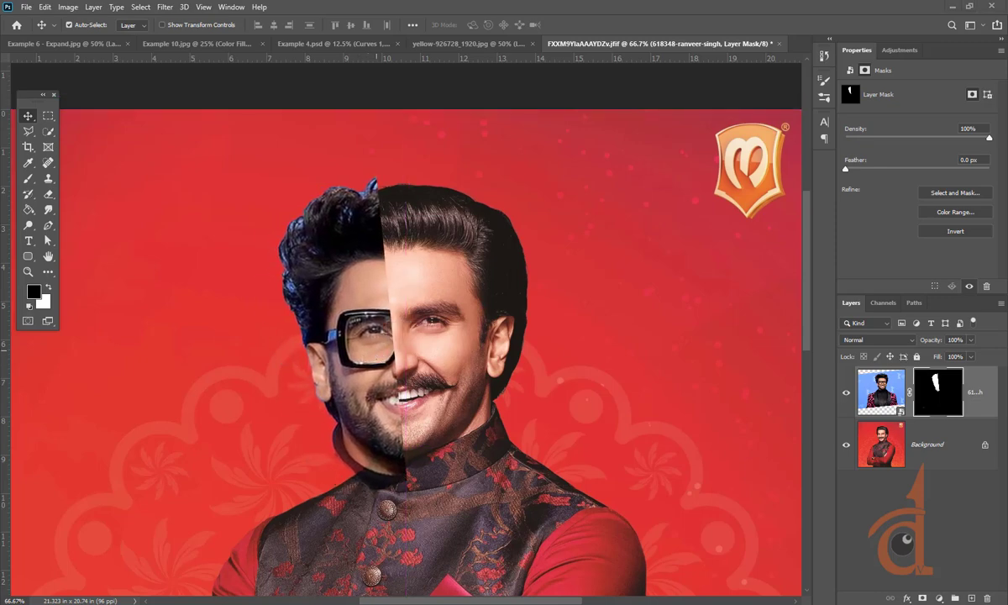
Switch to Pinterest in Chrome and examine split-image advertisements, including The Gate - Life with no compromise and its related pins
left_click(216, 542)
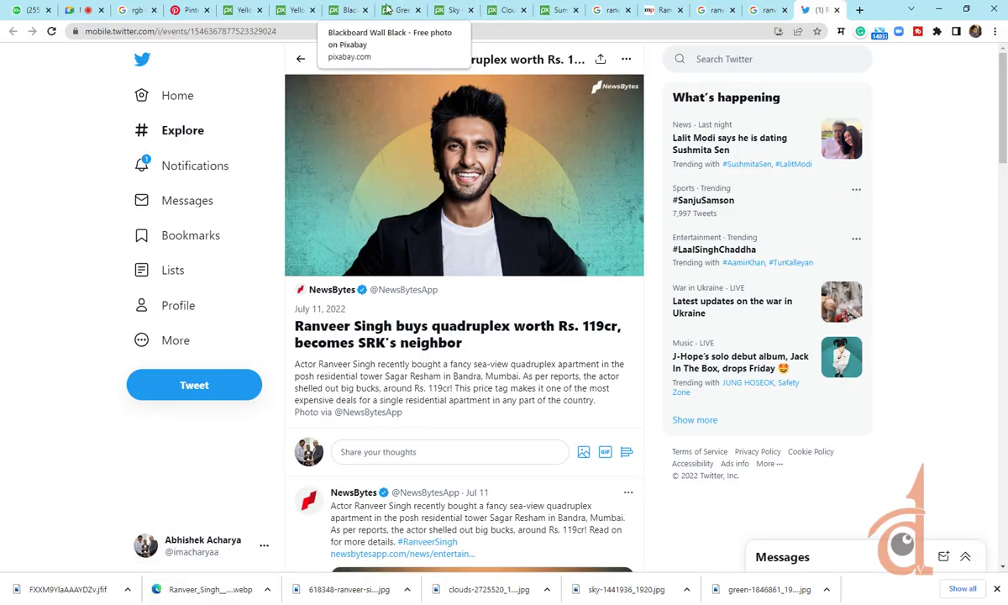
left_click(199, 12)
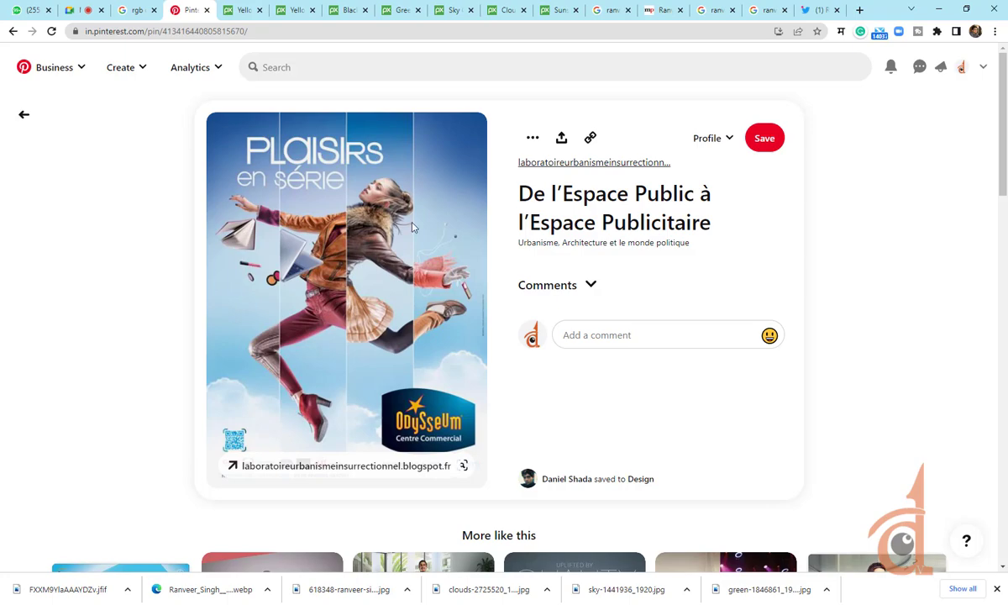
scroll(412, 227, "down", 5)
left_click(413, 300)
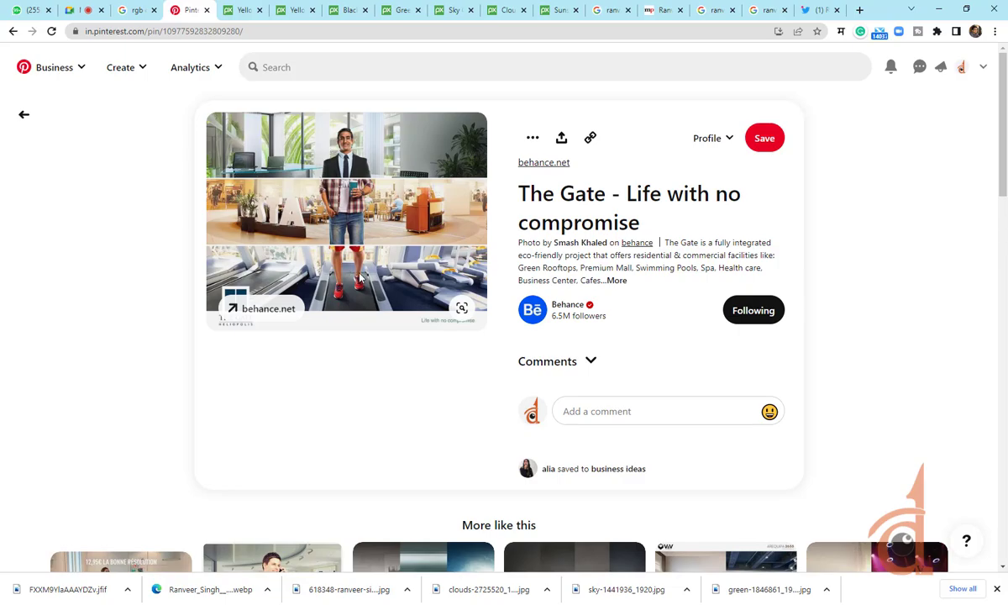
scroll(359, 278, "down", 3)
scroll(580, 378, "down", 4)
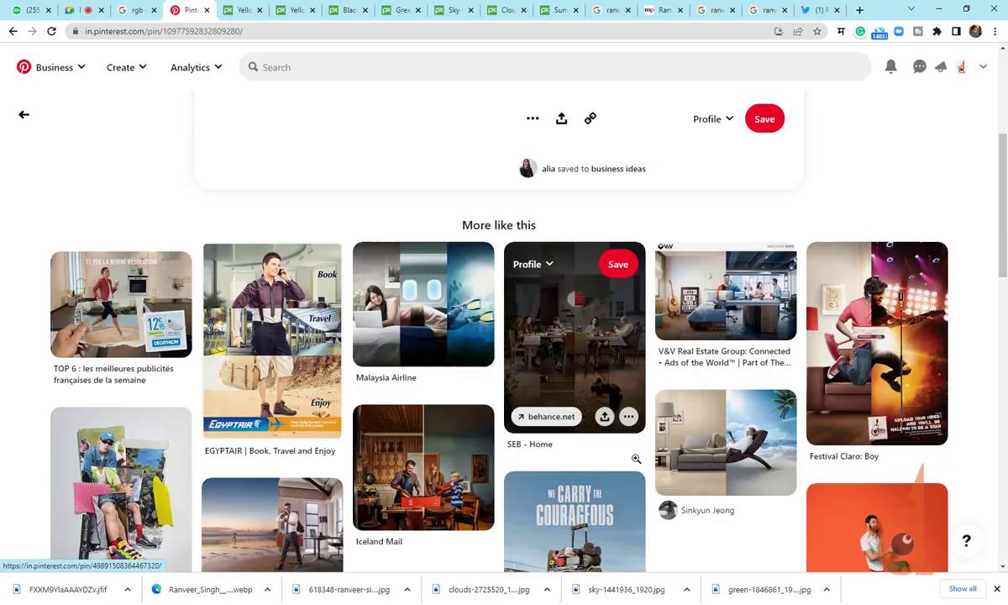
scroll(842, 357, "up", 3)
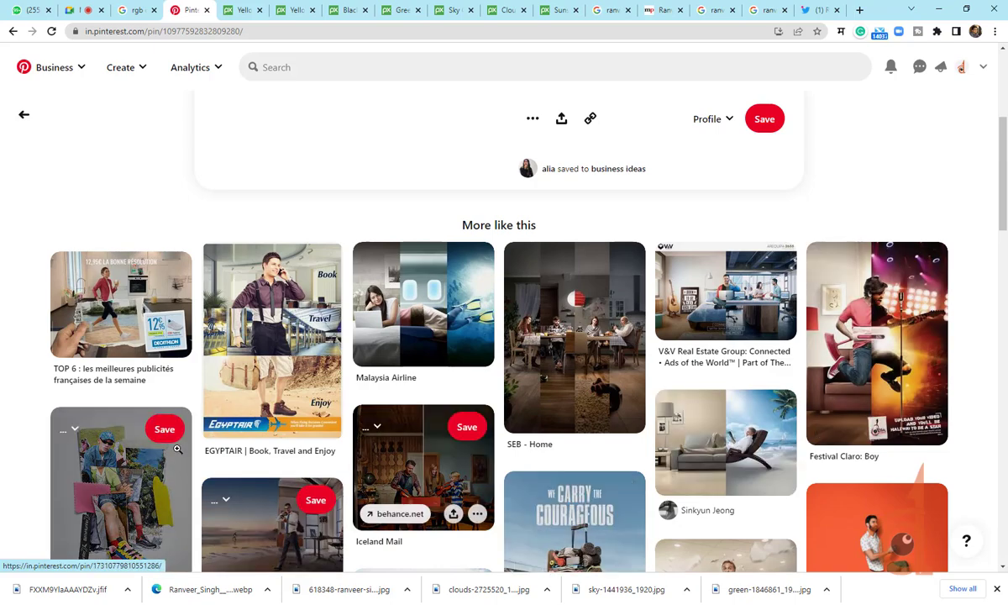
scroll(405, 450, "down", 4)
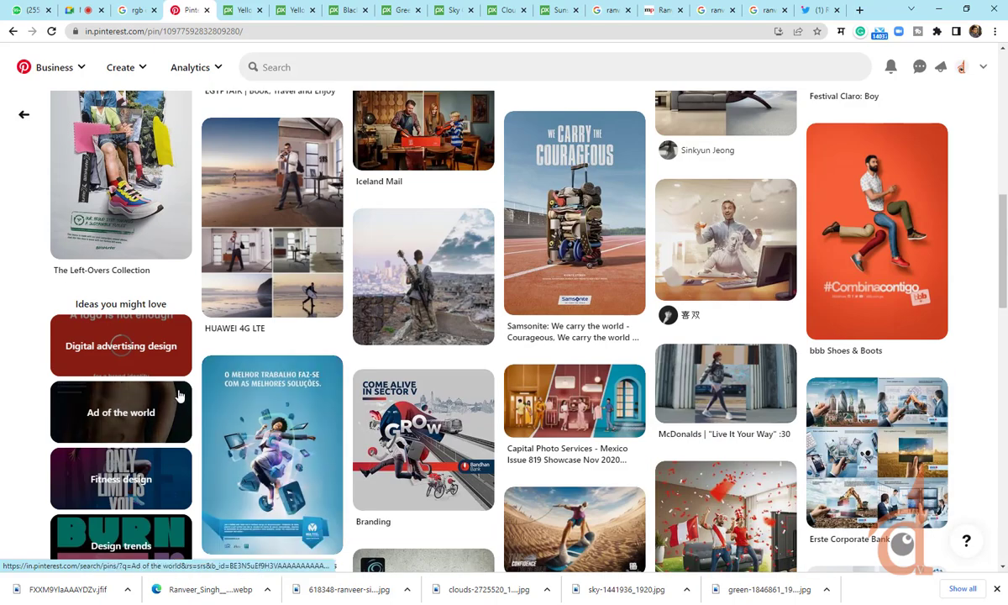
Examine the bbb Shoes & Boots pin and the blue car thermometer poster among the related ads, returning to the list after each
left_click(895, 227)
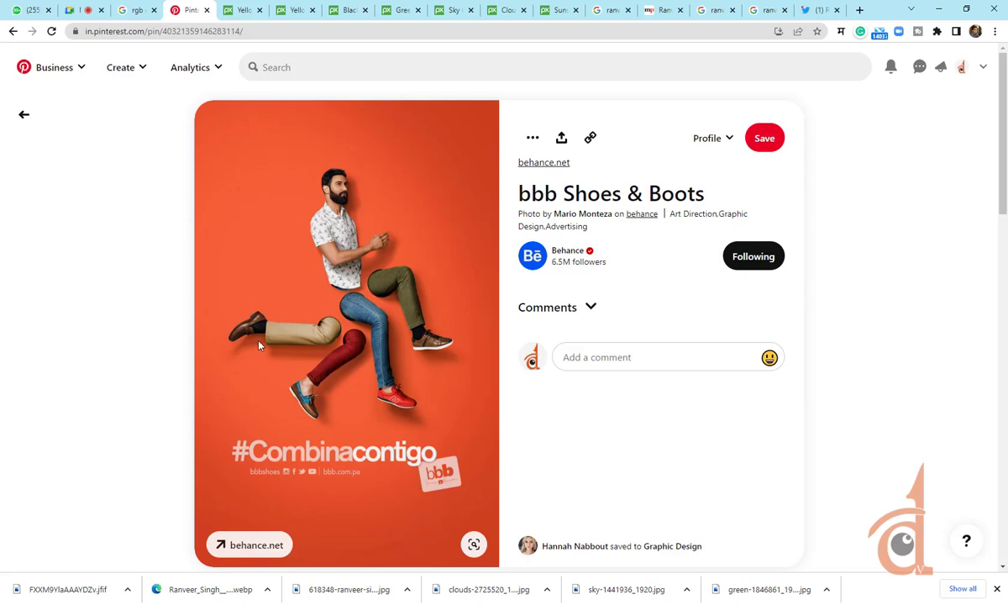
left_click(12, 31)
scroll(576, 327, "down", 2)
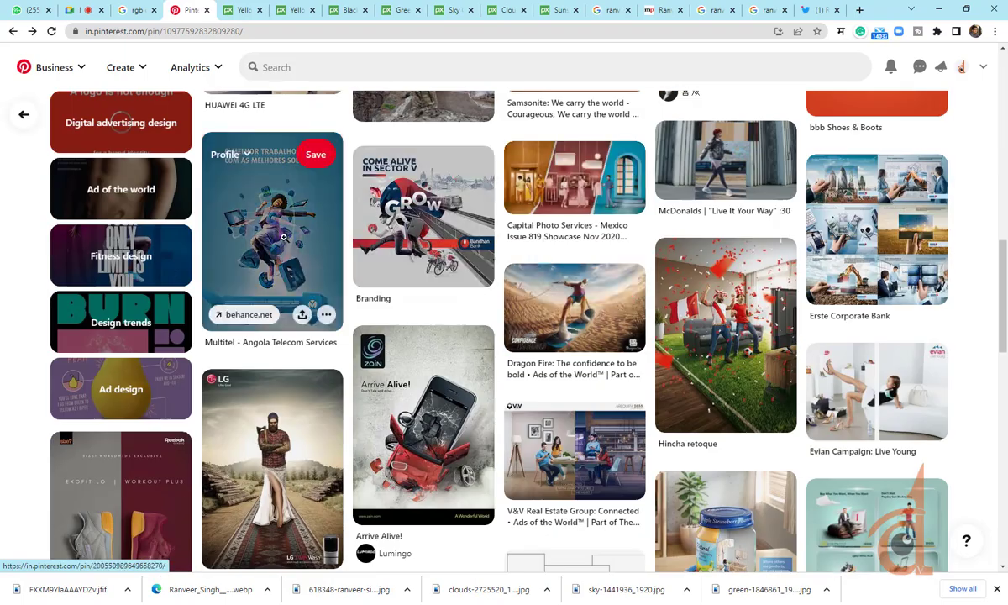
scroll(284, 242, "down", 3)
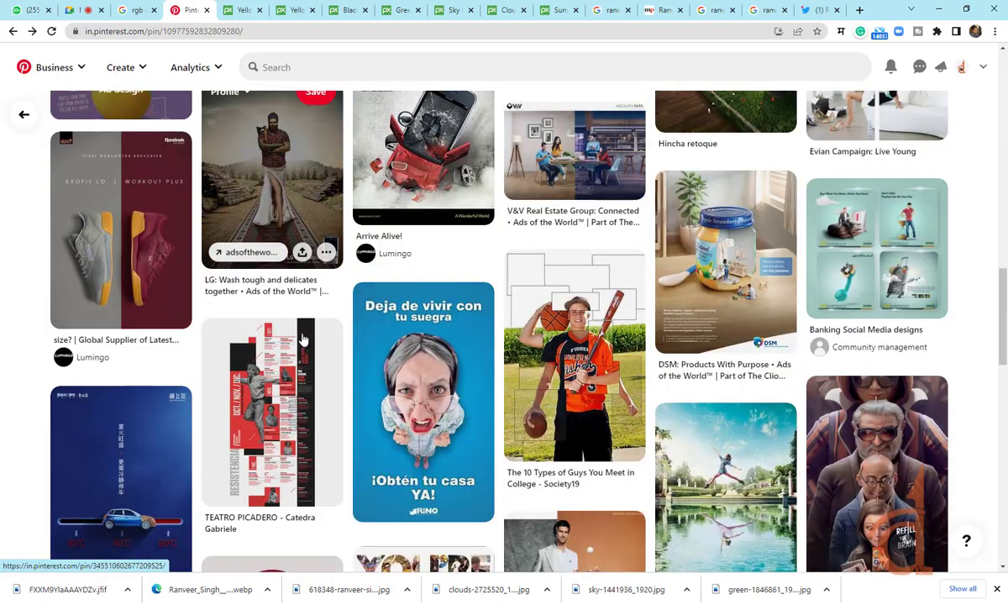
scroll(404, 374, "down", 2)
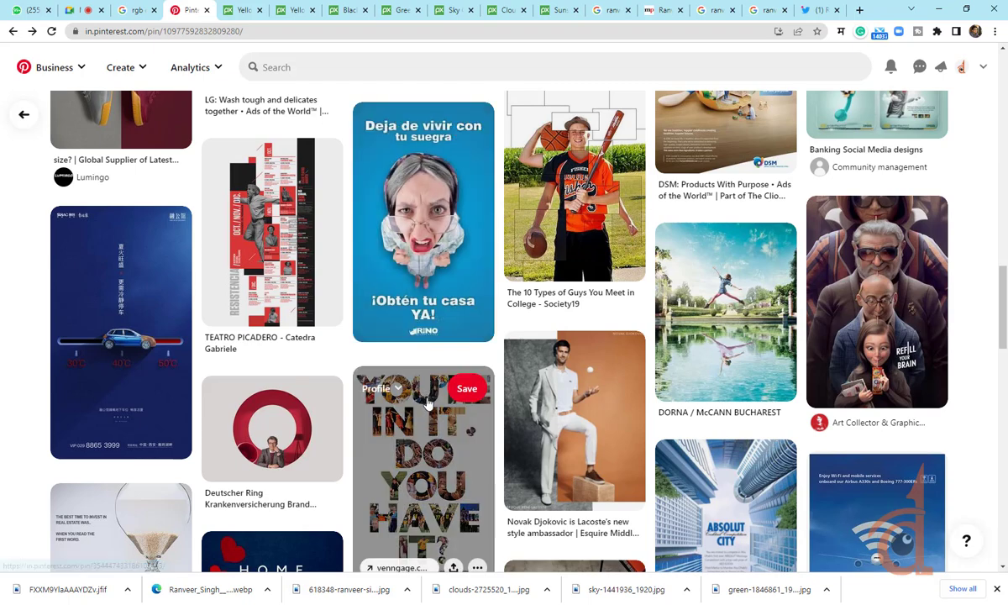
left_click(113, 346)
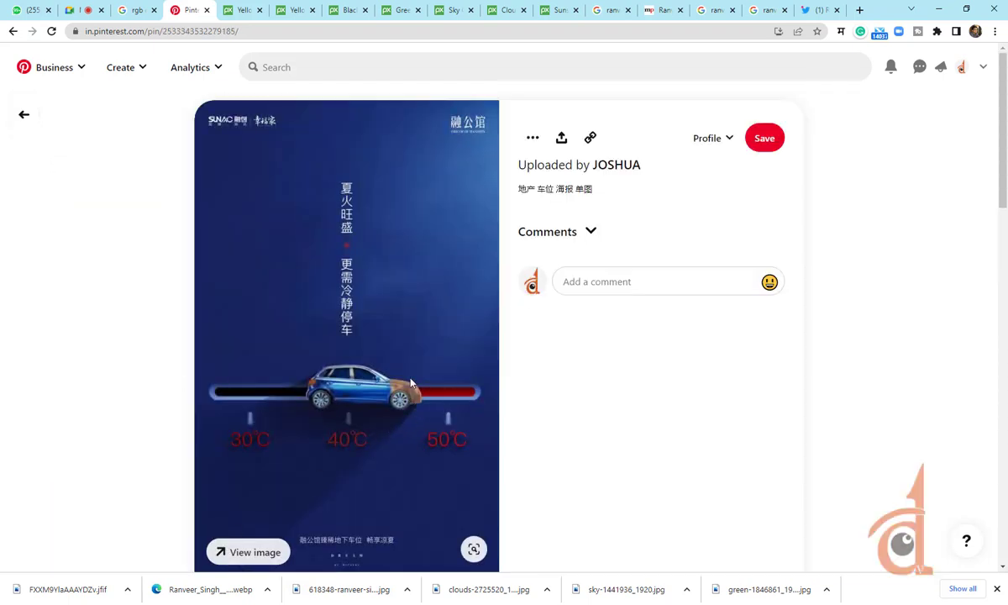
left_click(13, 32)
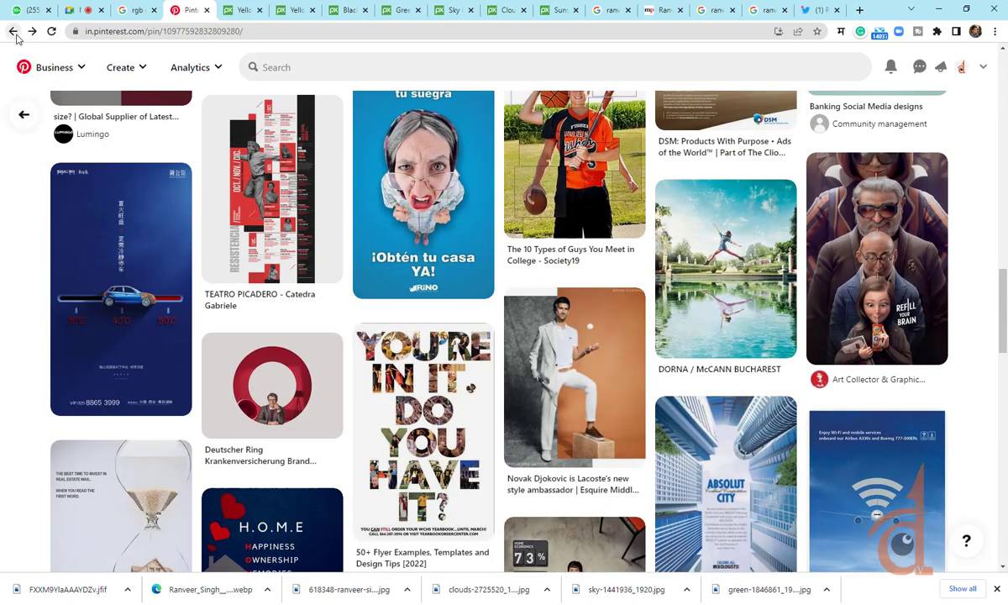
Examine the Deutscher Ring brand relaunch pin and the key-shaped Creative Poster Design as further masking references
left_click(261, 391)
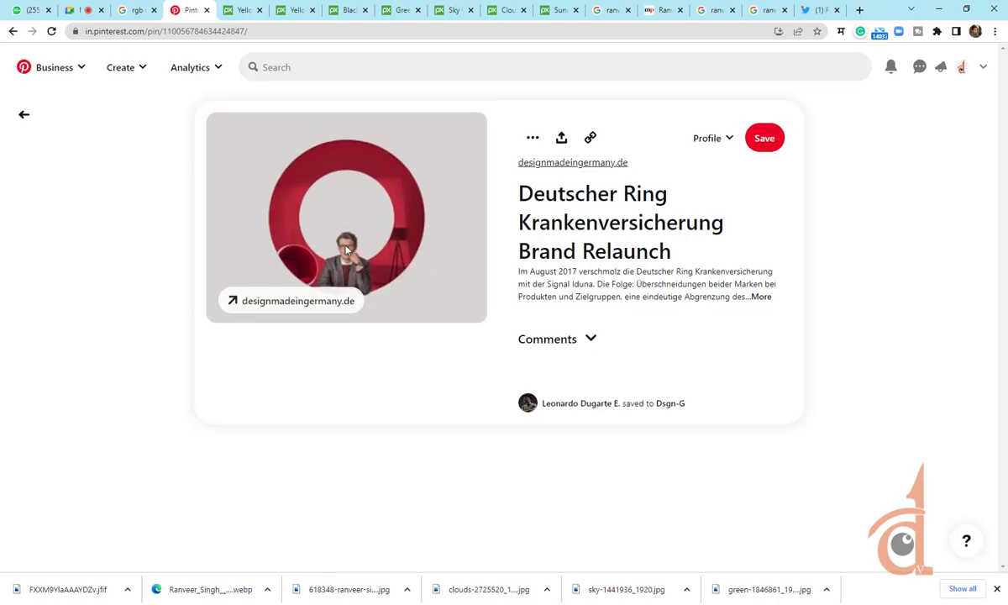
left_click(12, 31)
left_click(12, 31)
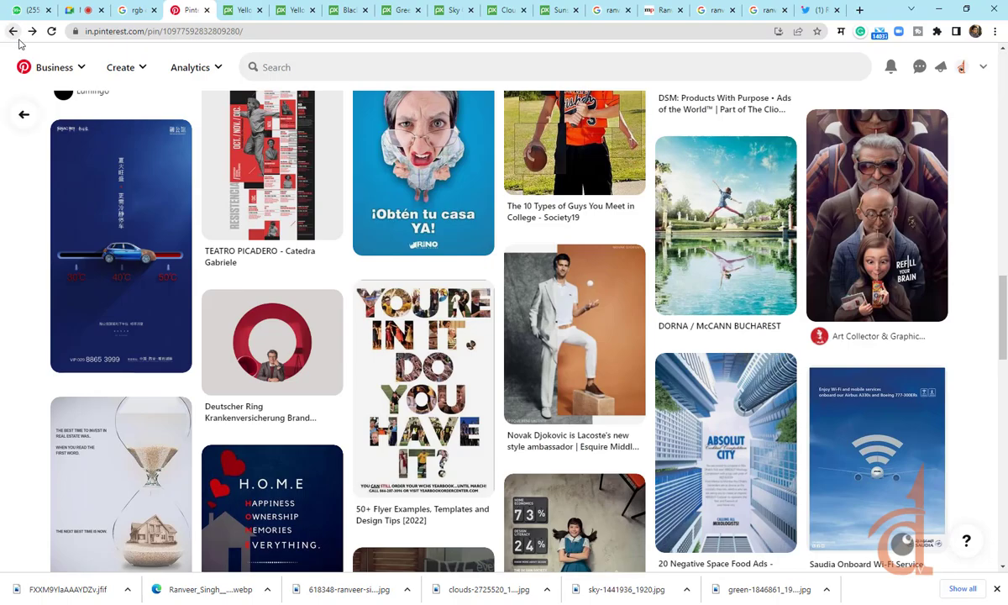
scroll(351, 331, "down", 3)
scroll(350, 333, "down", 2)
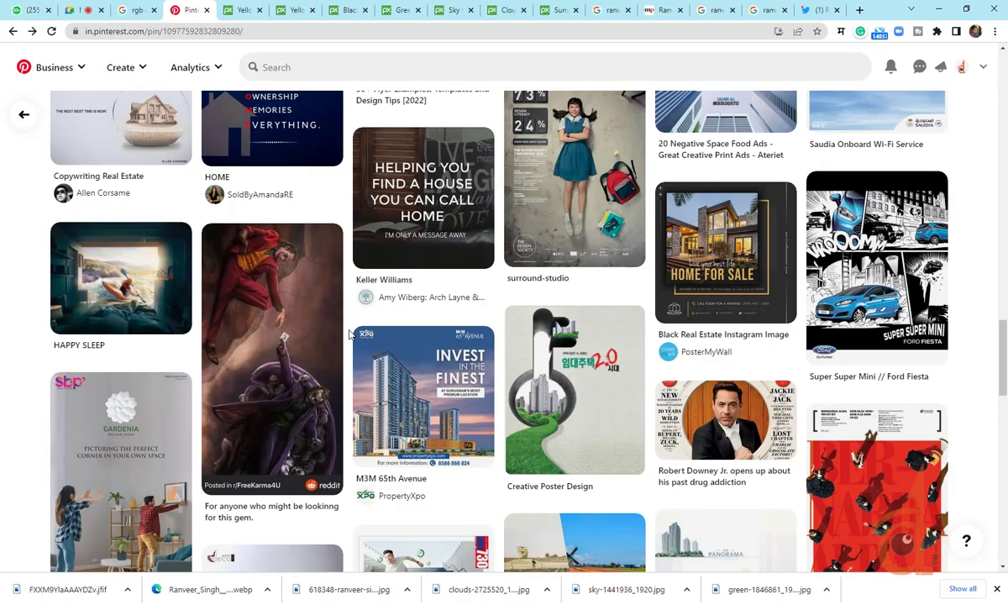
left_click(539, 400)
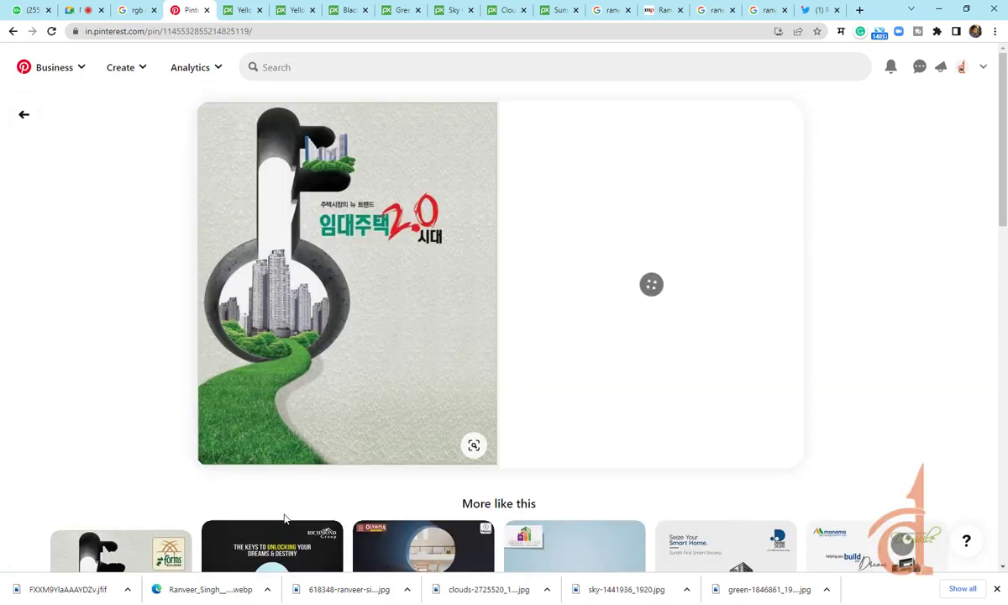
scroll(588, 403, "down", 10)
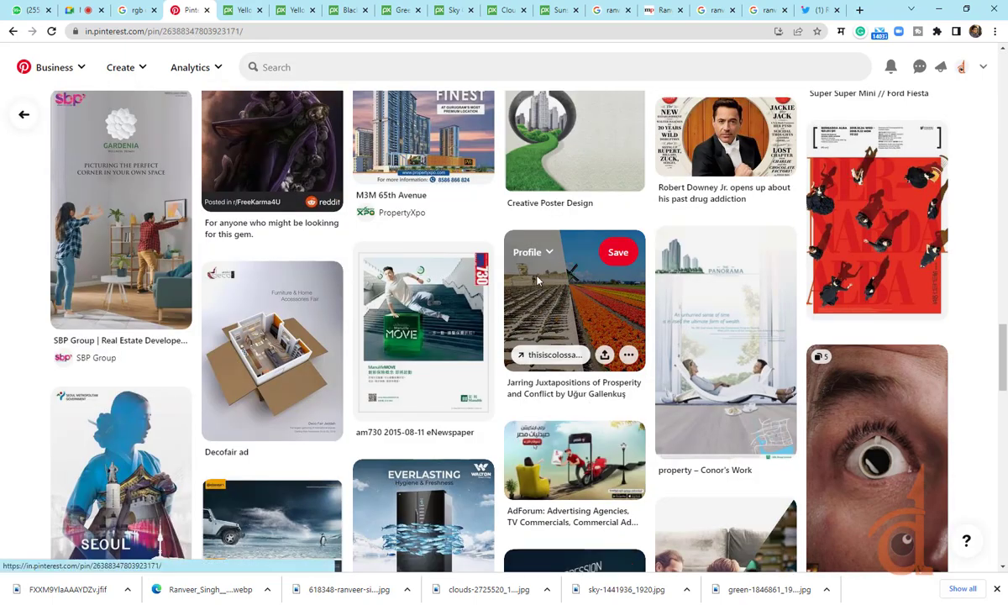
Open the Jarring Juxtapositions of Prosperity and Conflict pin and, from its related images, the 25 Jarring Photo Collages pin
left_click(521, 269)
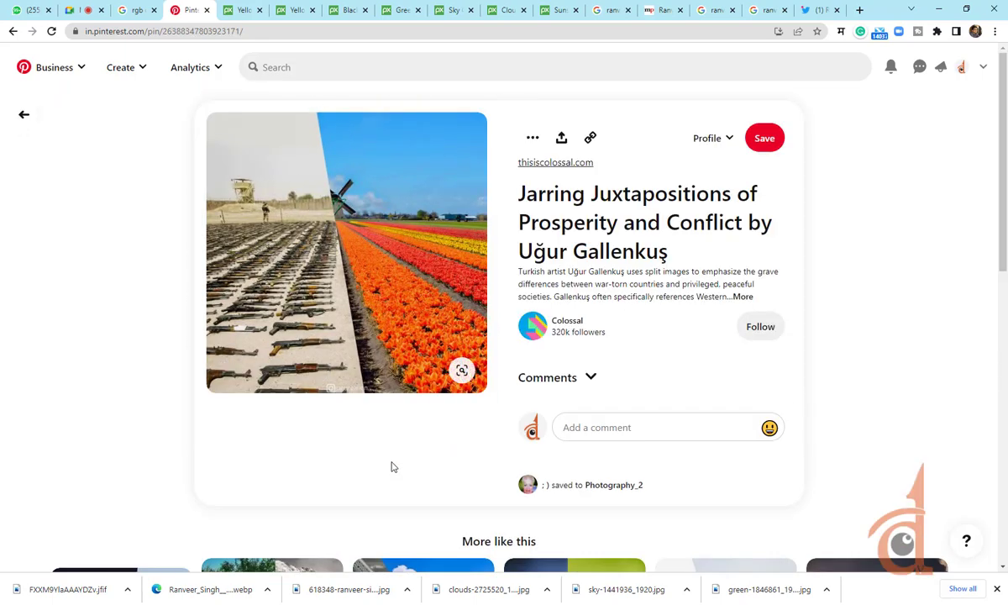
scroll(394, 467, "down", 4)
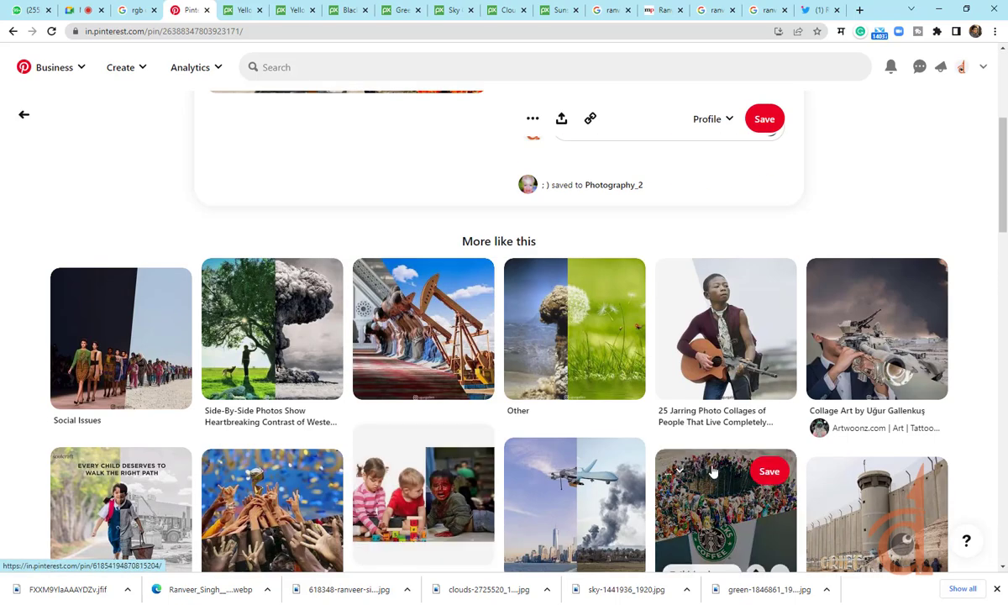
left_click(742, 329)
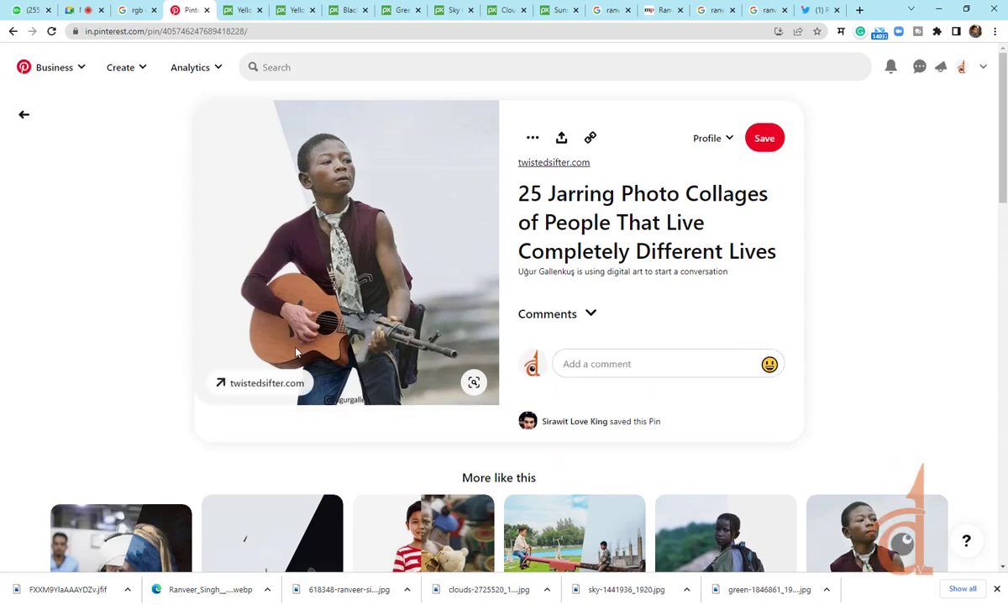
scroll(296, 351, "down", 3)
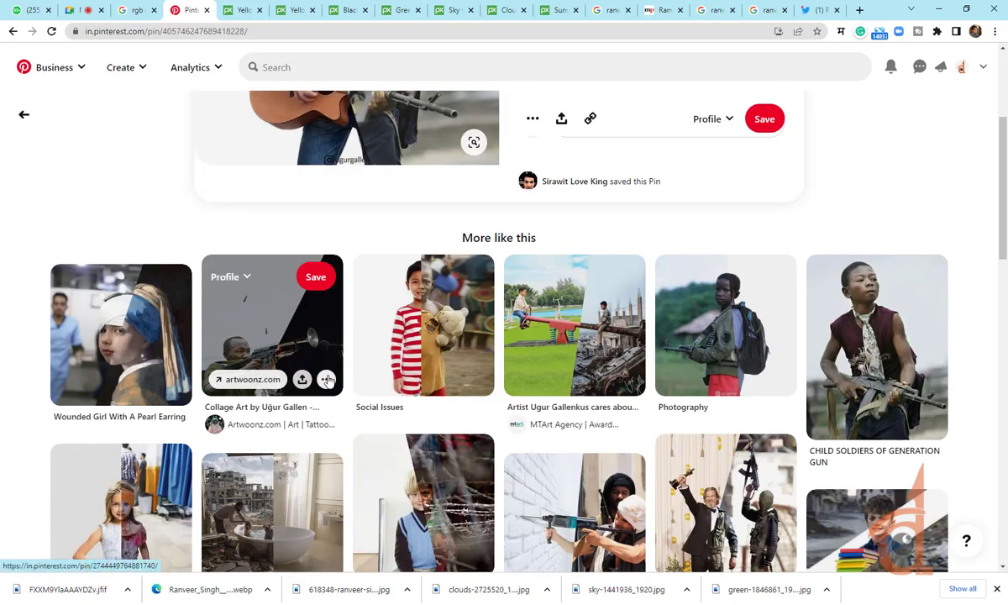
Copy the photo collage pin's web address and send it to the Dizviz Batches 2022 group in WhatsApp Web
left_click(178, 32)
key("ctrl+c")
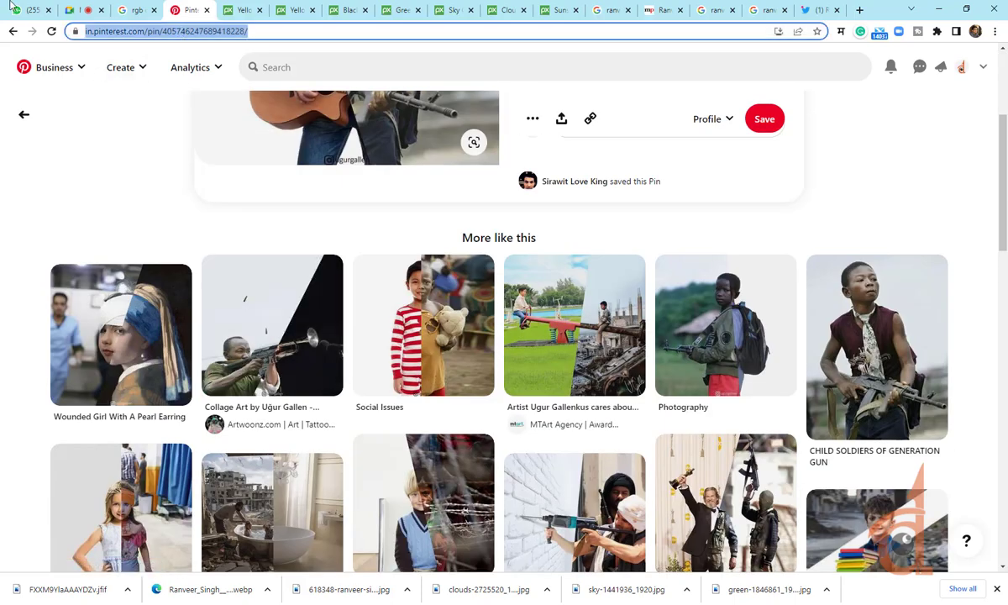
left_click(12, 7)
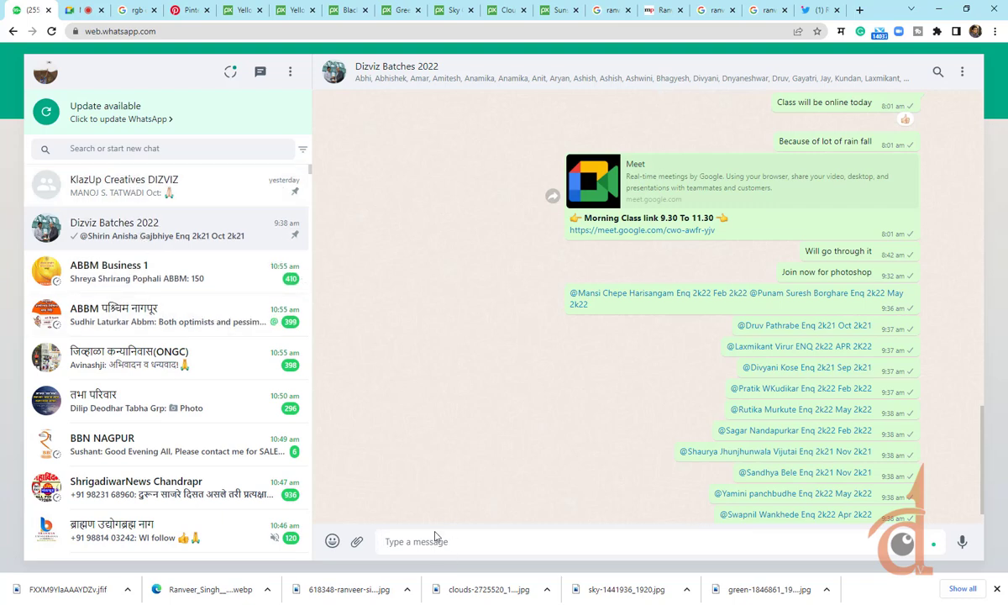
left_click(435, 541)
key("ctrl+v")
key("Return")
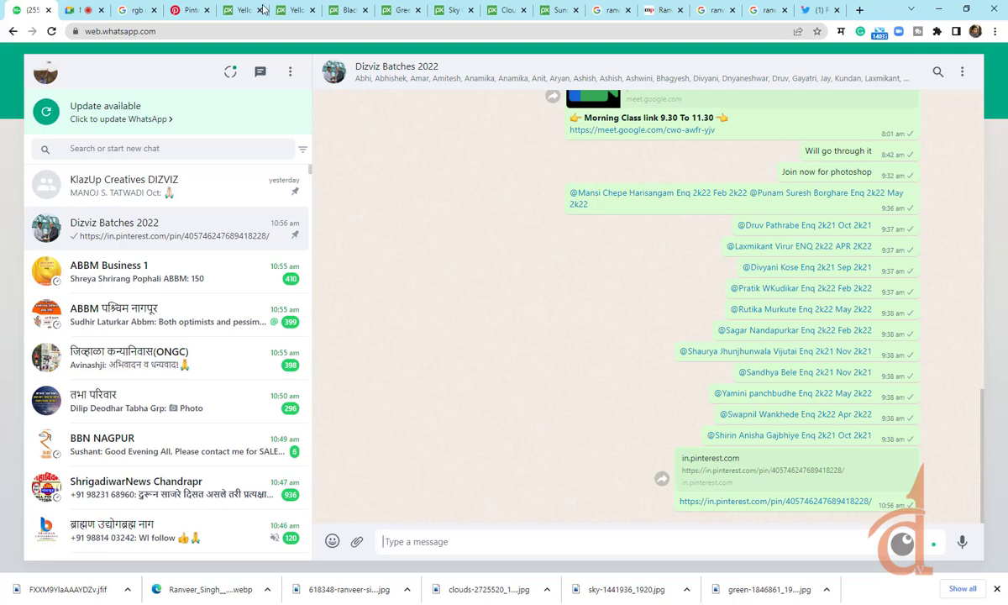
Close the leftover Pixabay, Google image result and Millennium Post pages in the browser, keeping WhatsApp, Meet, the colour wheel search, Pinterest and Twitter open
left_click(250, 10)
left_click(259, 10)
left_click(258, 11)
left_click(259, 10)
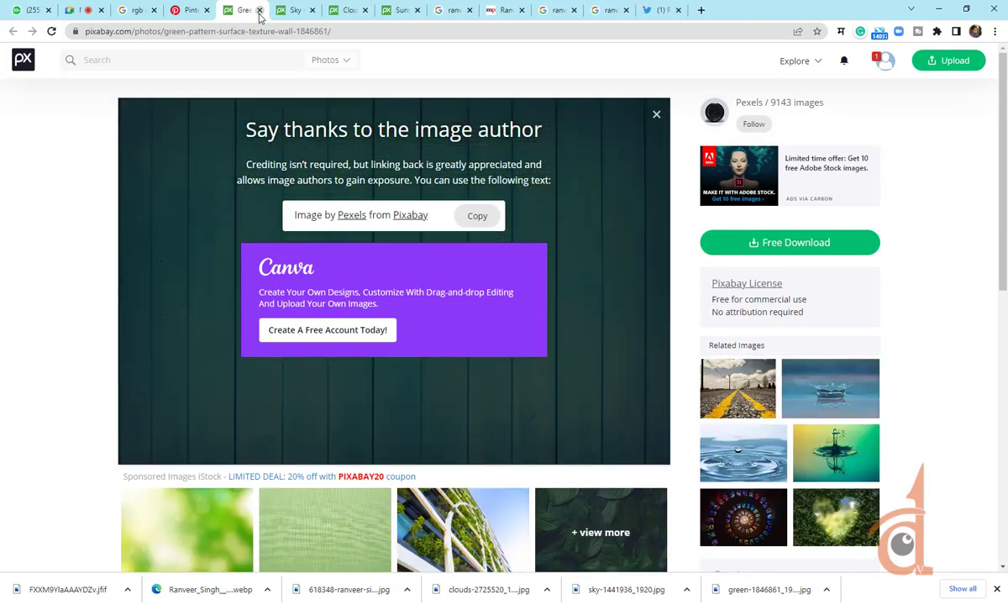
left_click(259, 10)
left_click(259, 10)
left_click(259, 10)
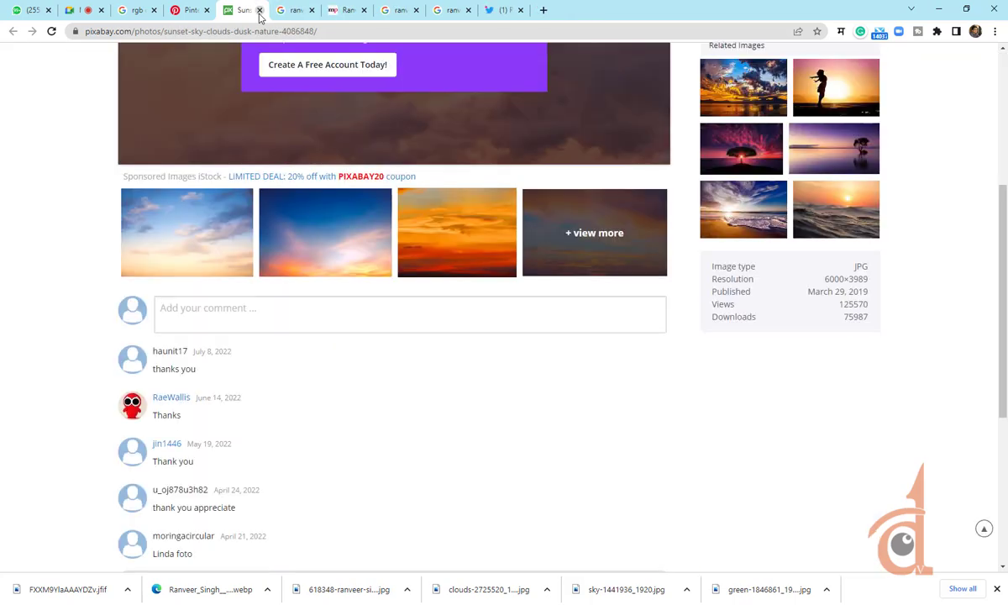
left_click(259, 10)
left_click(258, 10)
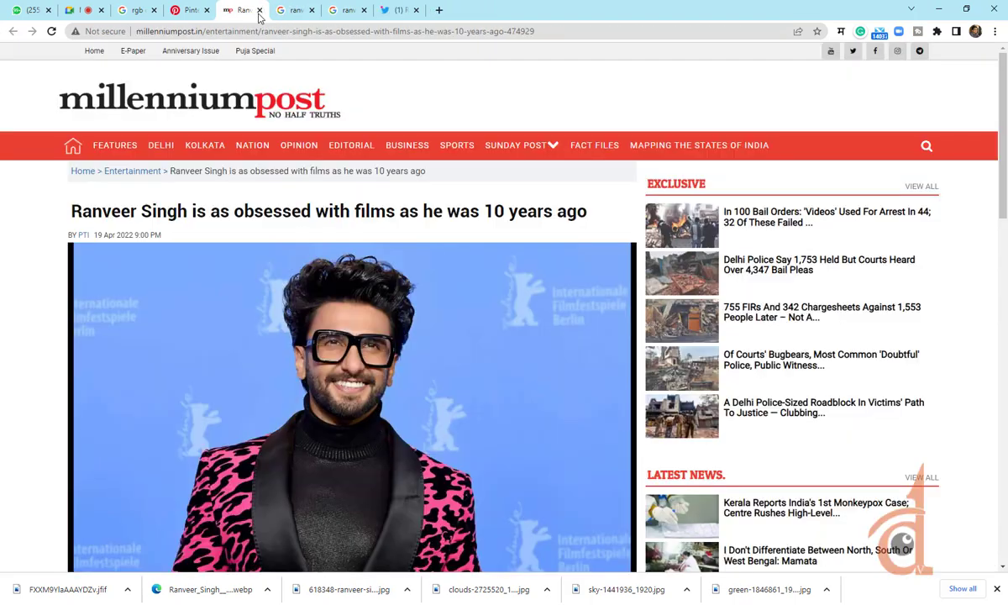
left_click(260, 10)
left_click(260, 11)
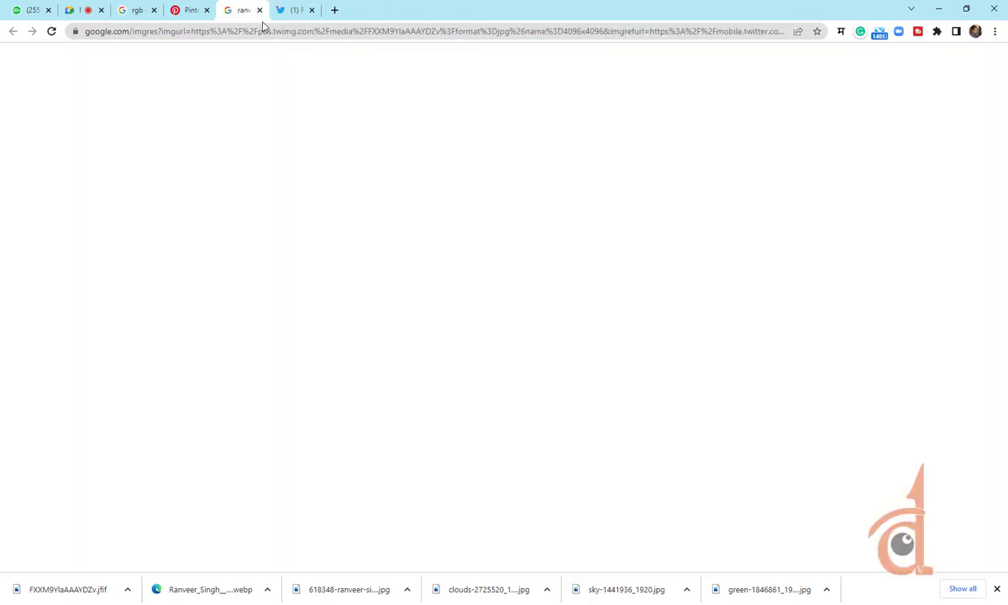
left_click(259, 10)
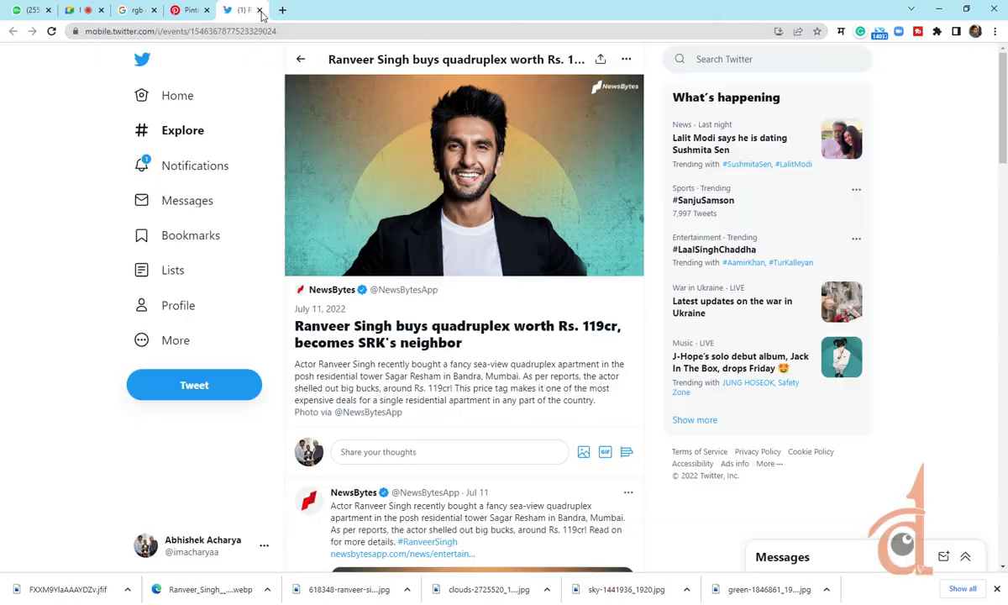
Switch to Pinterest and examine the split-photo pin of the girl holding a doll and a cat, returning to the related images
left_click(179, 10)
scroll(445, 311, "down", 3)
scroll(454, 330, "down", 2)
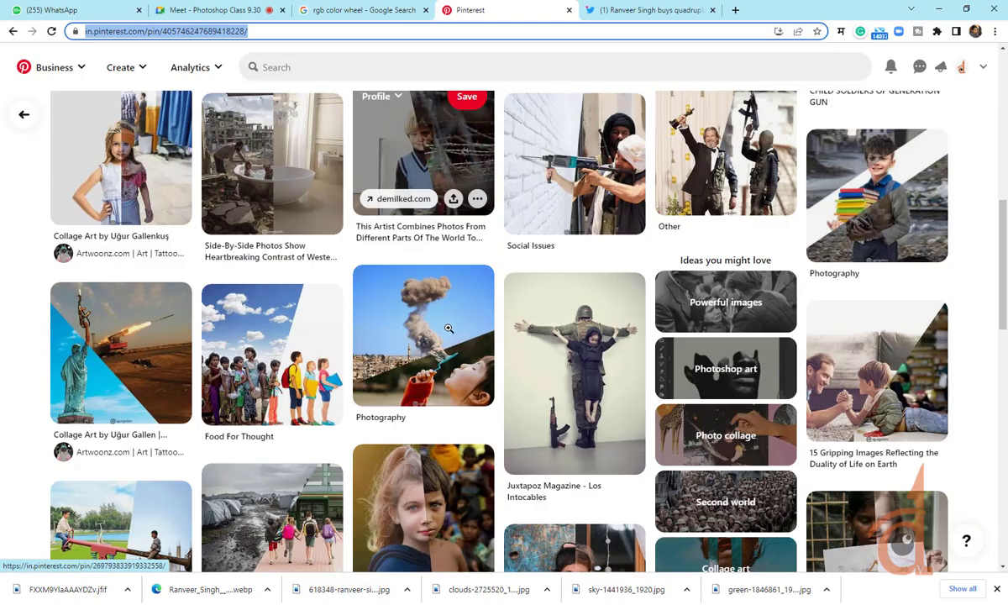
scroll(448, 328, "down", 3)
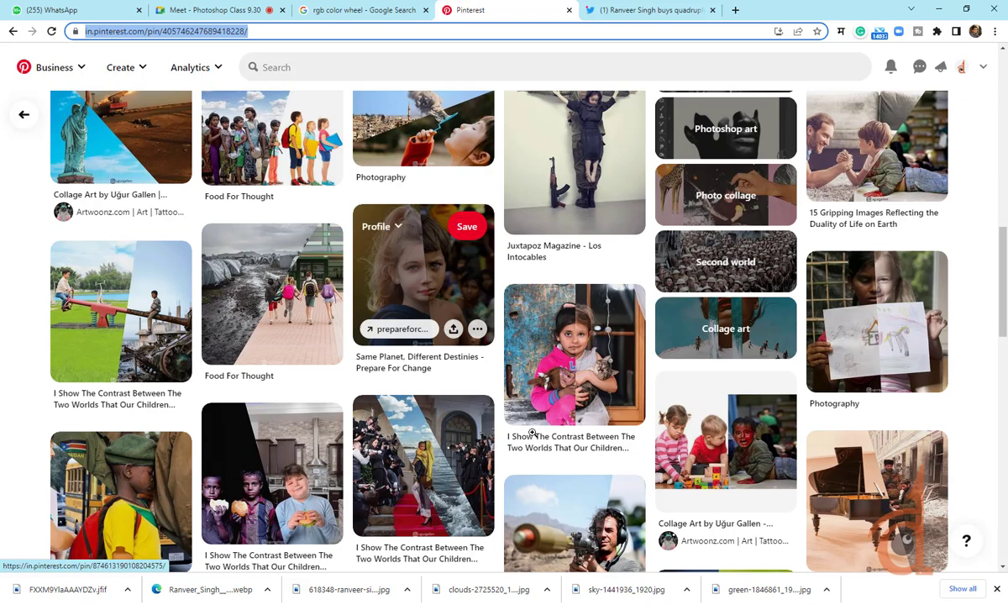
left_click(515, 348)
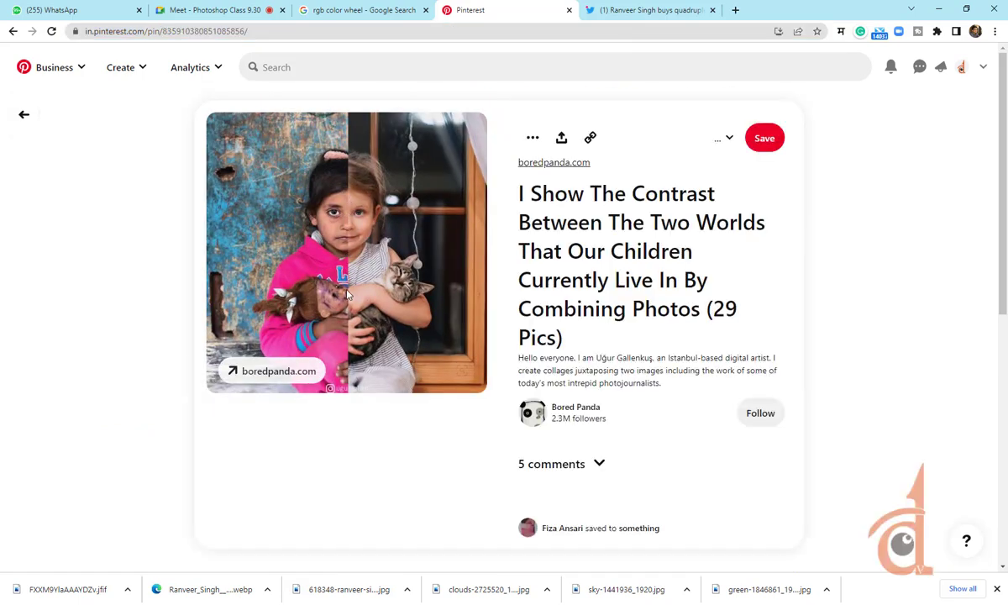
left_click(13, 31)
Examine the explosion-and-dandelion pin and the skiing children contrast pin, returning to the related images after each
scroll(594, 393, "down", 5)
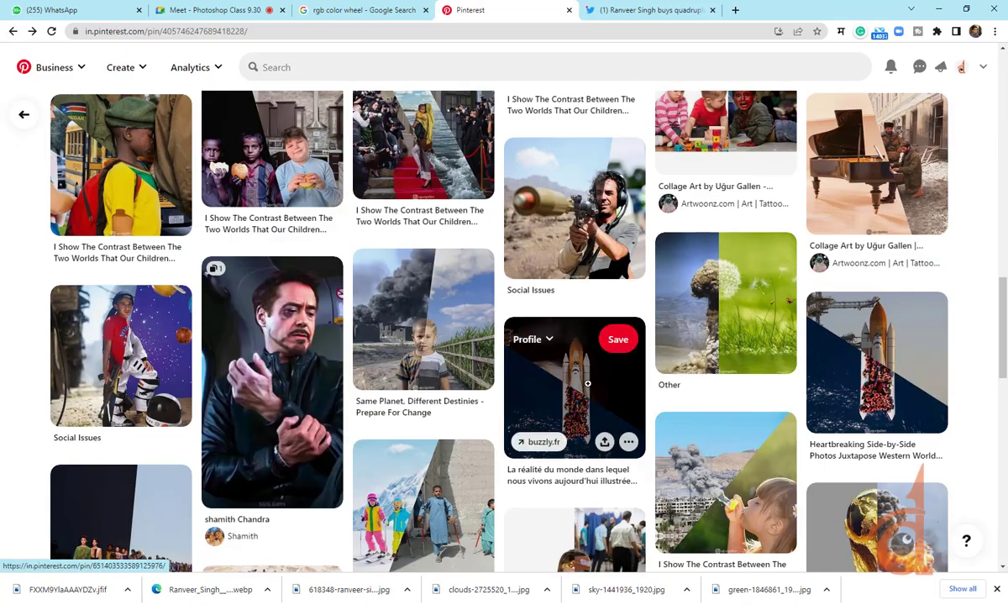
left_click(708, 299)
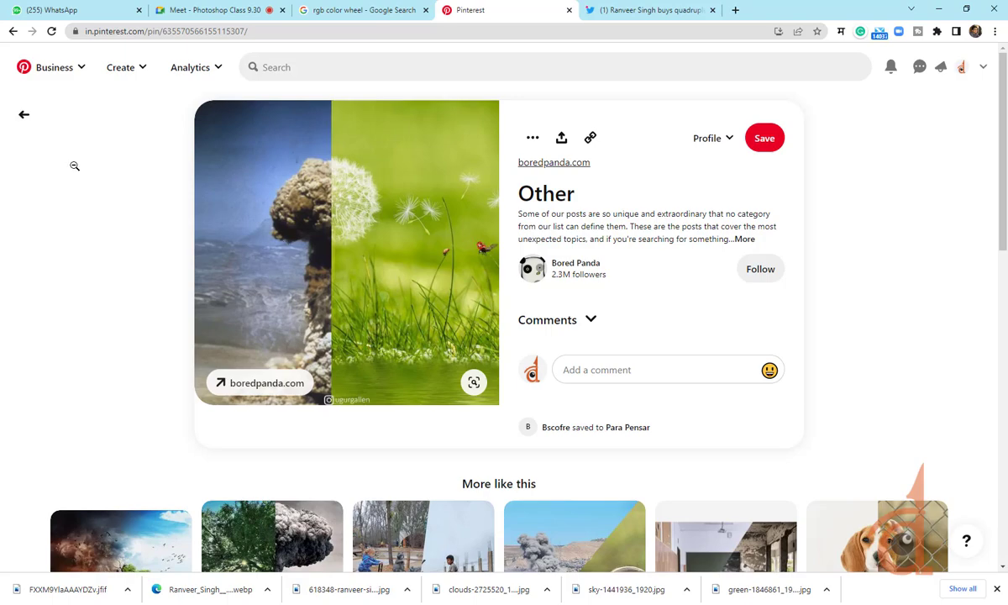
left_click(12, 31)
scroll(653, 427, "down", 15)
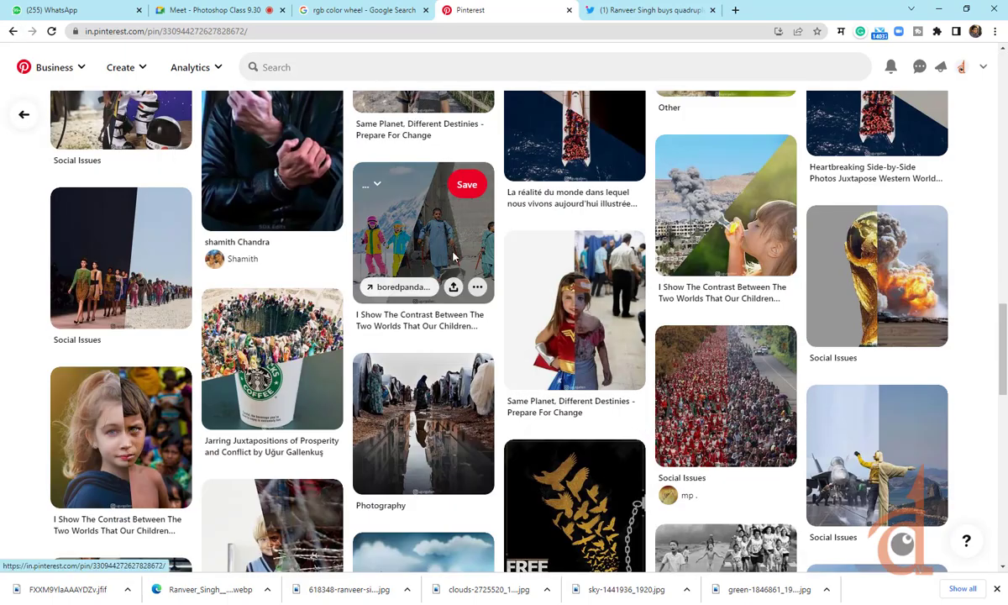
left_click(425, 267)
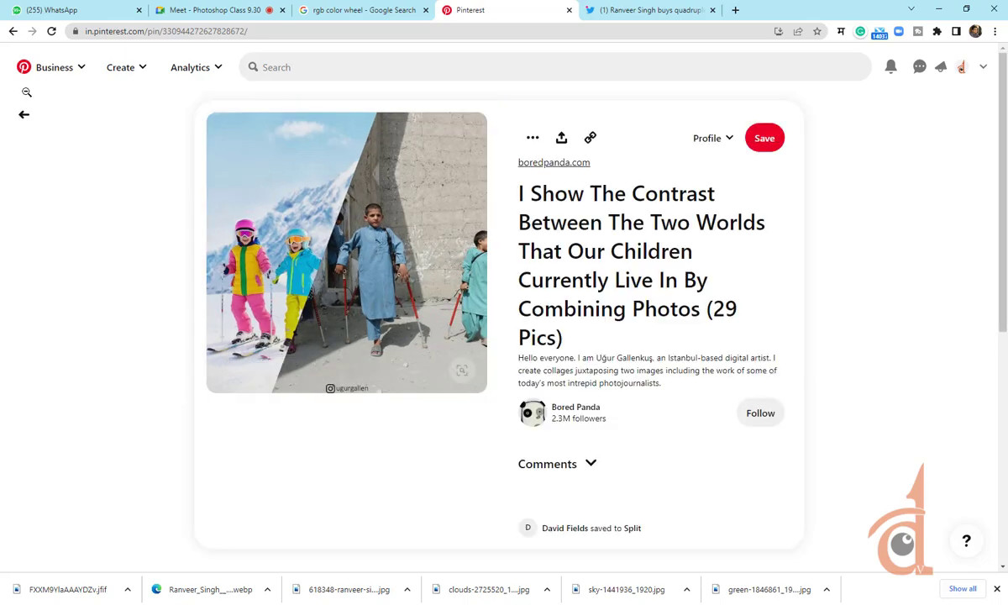
left_click(12, 31)
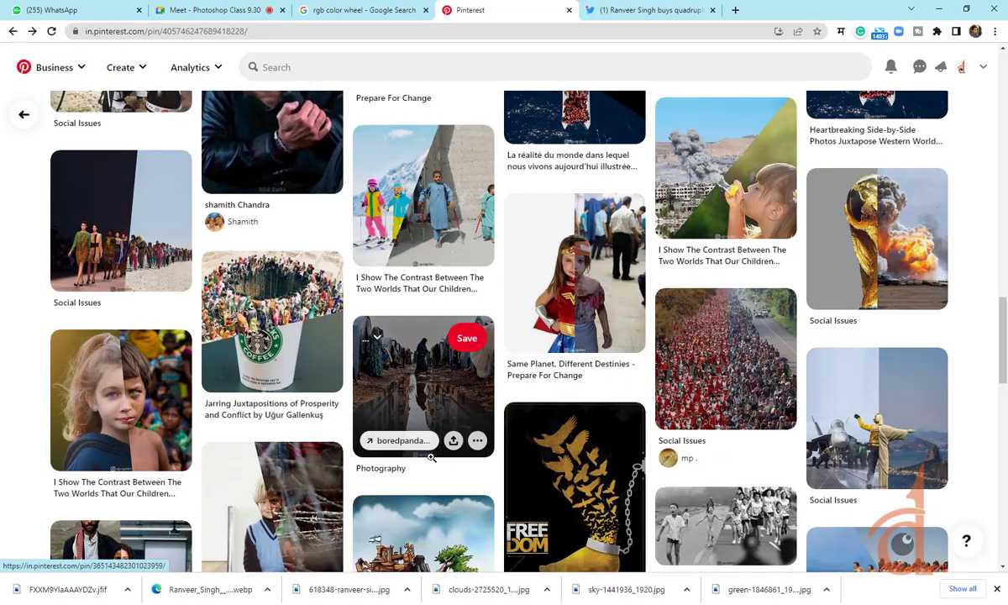
Look through the rest of the photo collage pin's related images for more split-image and masking references
scroll(431, 457, "down", 4)
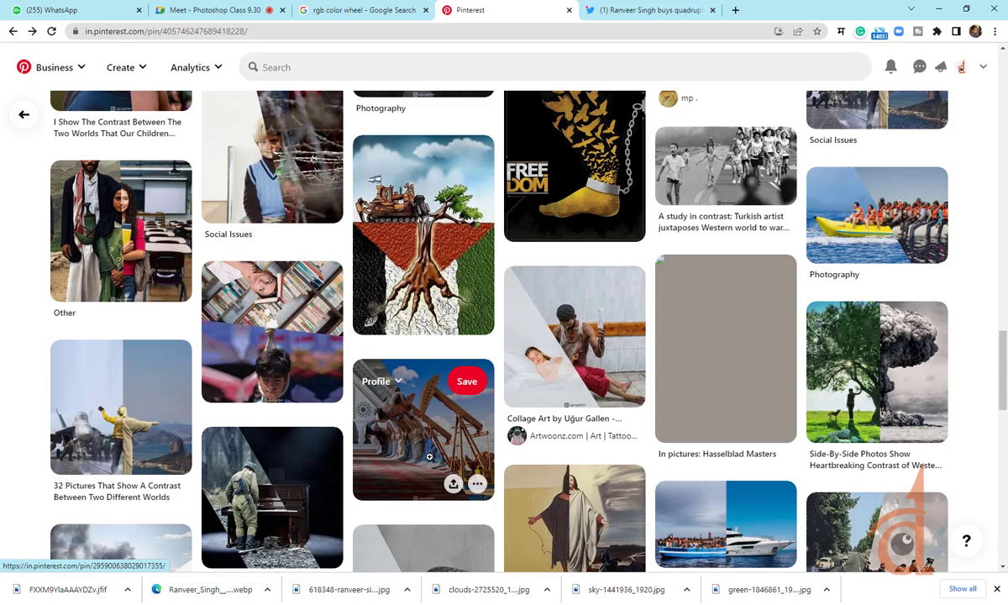
scroll(429, 457, "down", 3)
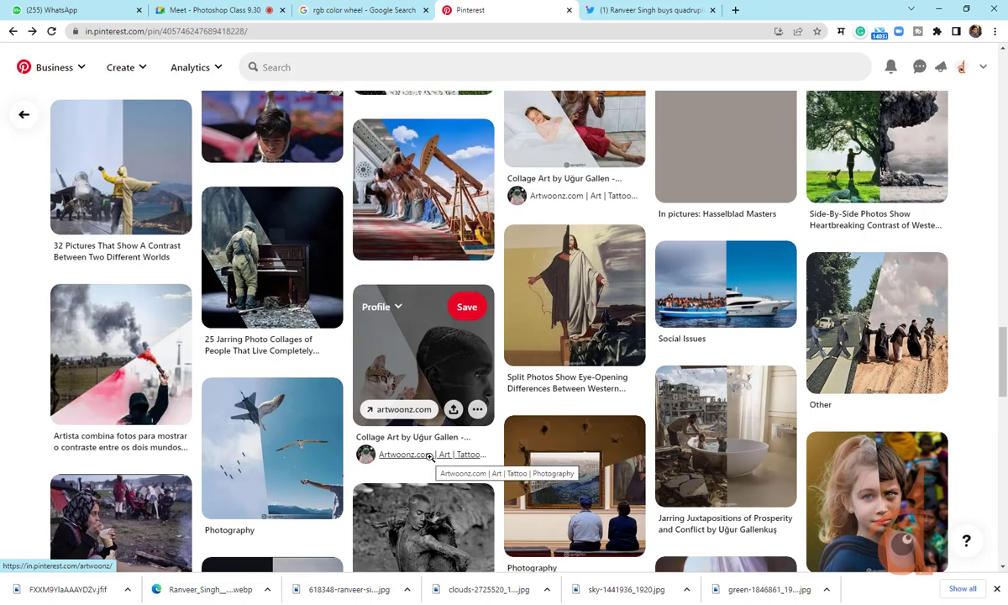
scroll(429, 457, "down", 4)
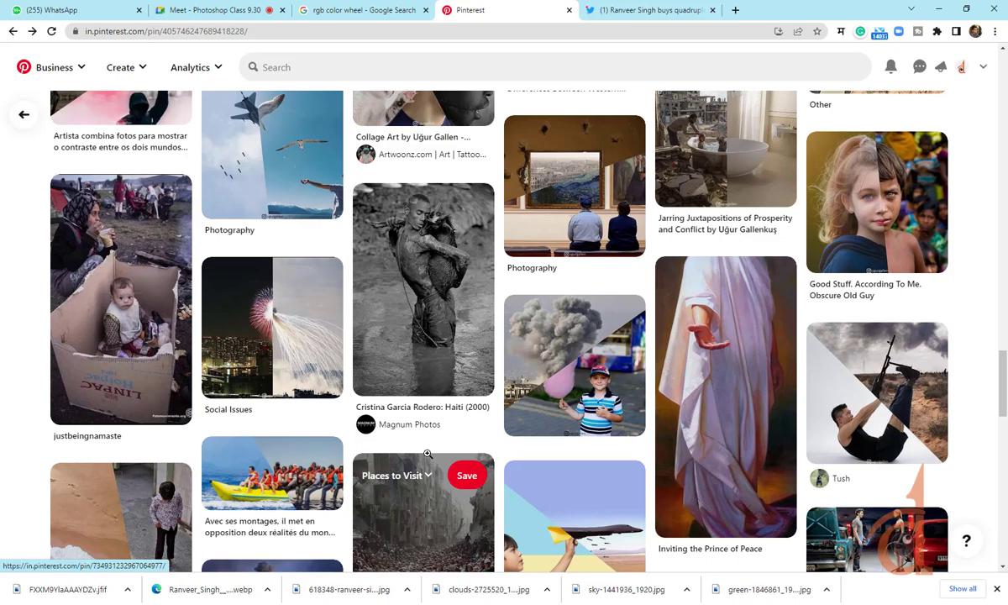
scroll(428, 454, "down", 4)
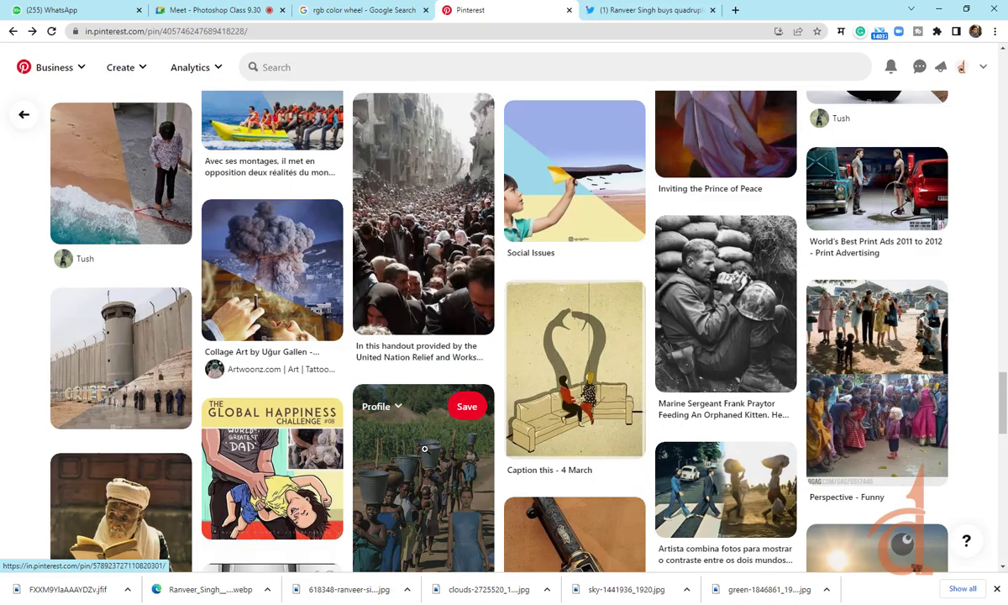
scroll(418, 443, "down", 4)
scroll(418, 443, "down", 1)
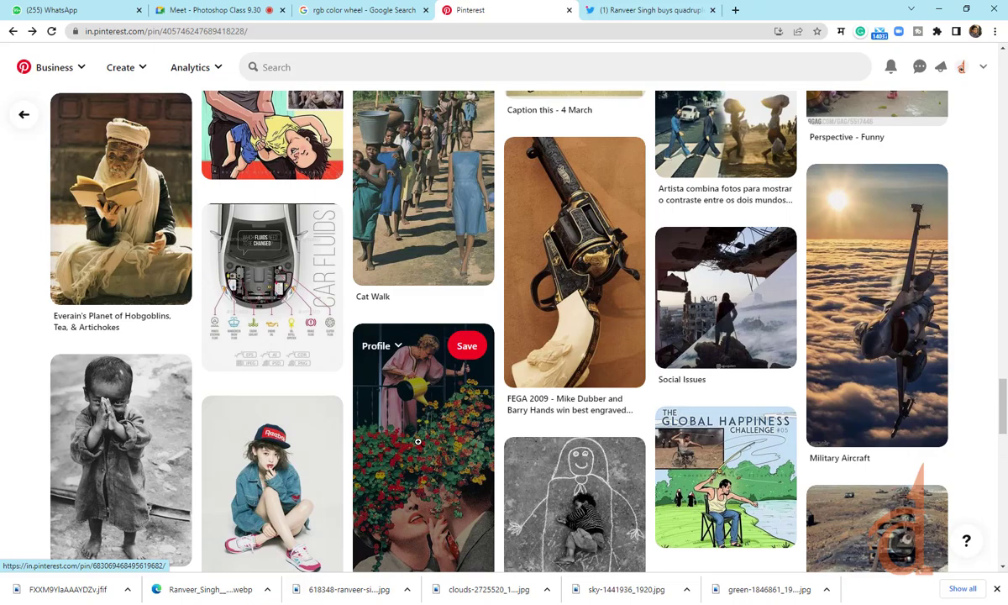
scroll(417, 441, "down", 3)
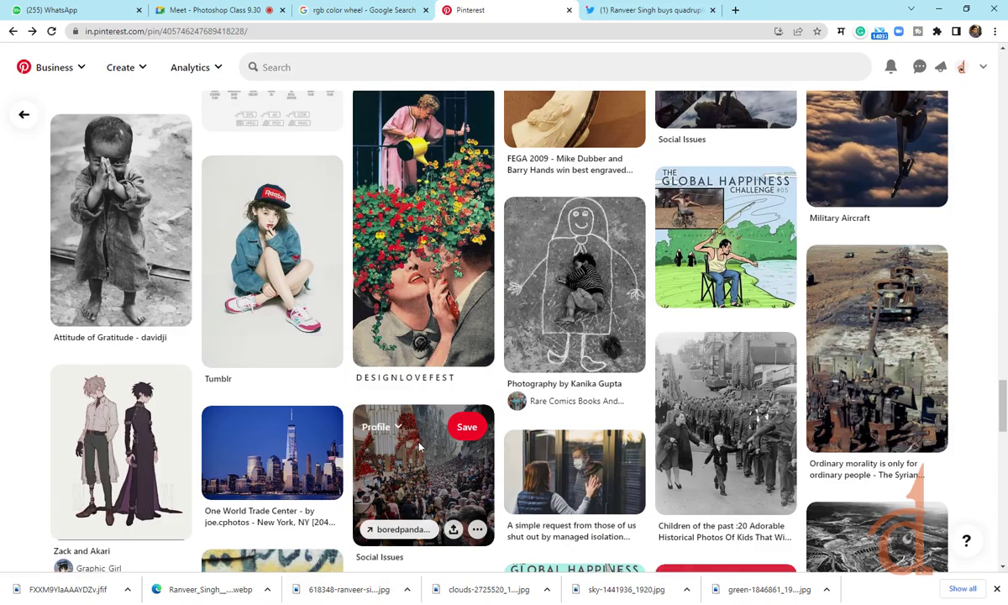
scroll(418, 443, "down", 4)
scroll(418, 443, "down", 4)
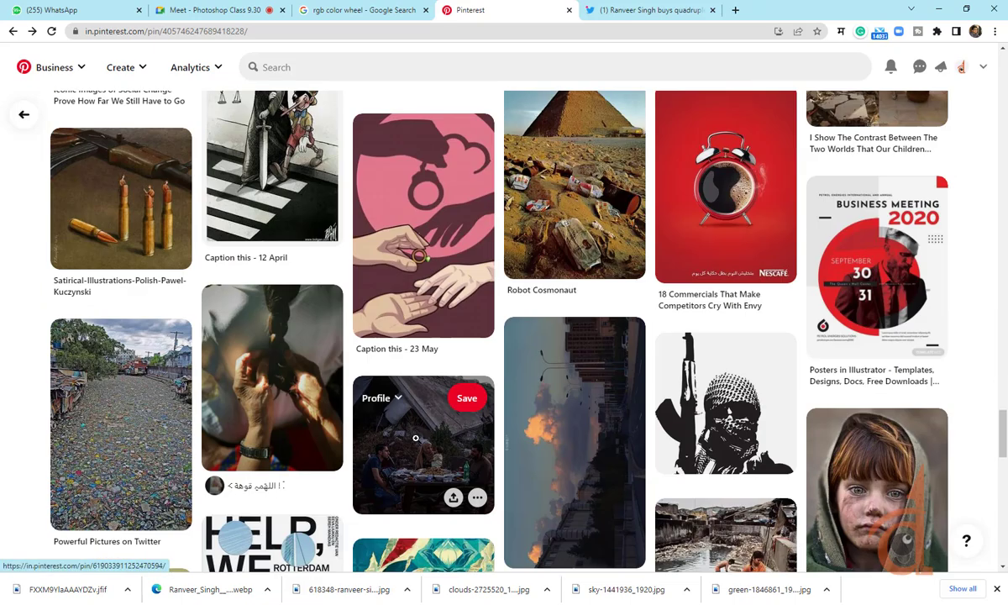
scroll(415, 437, "down", 3)
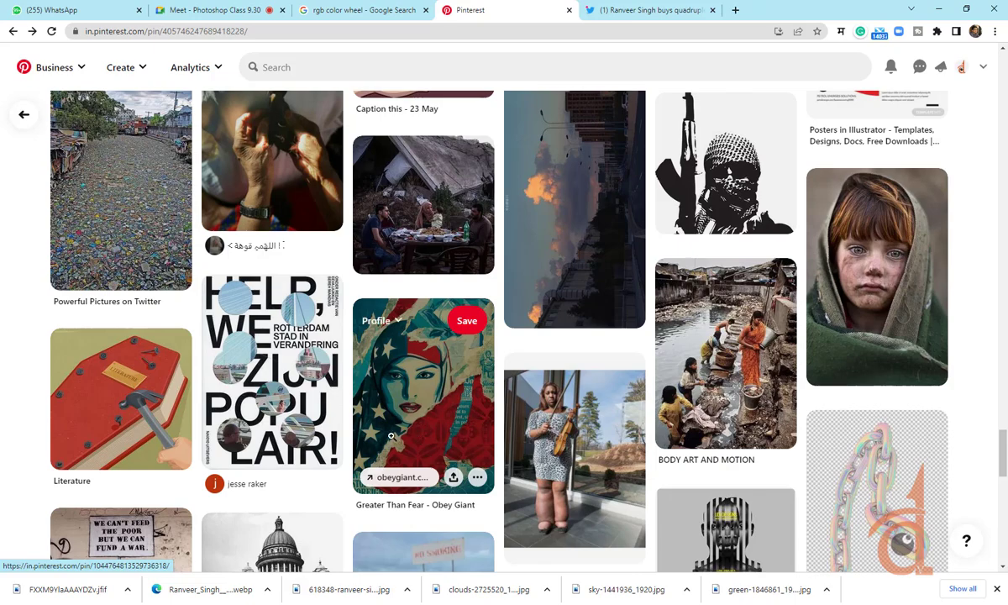
scroll(389, 436, "down", 5)
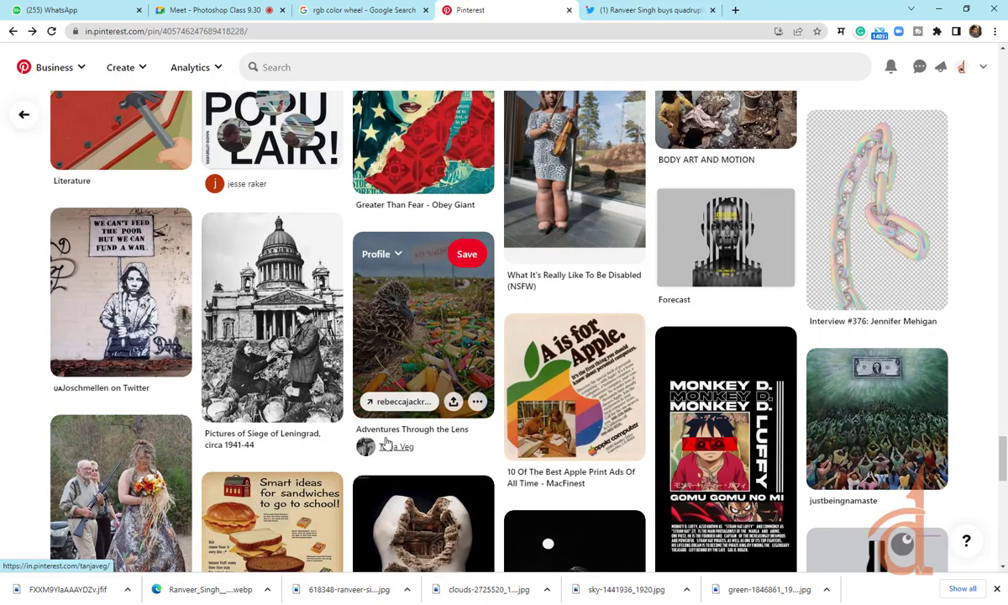
scroll(384, 443, "down", 4)
scroll(387, 437, "down", 15)
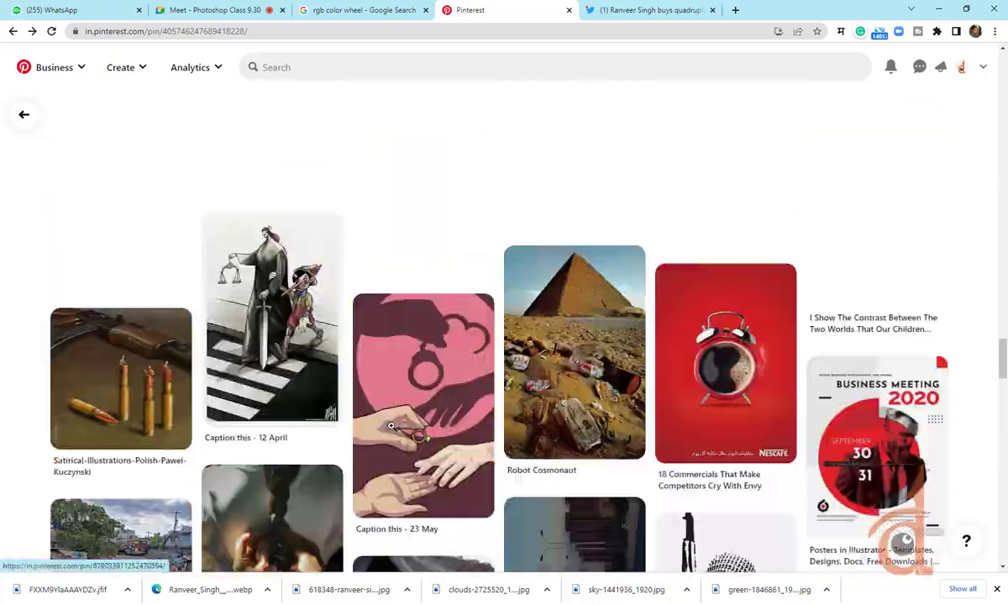
scroll(398, 424, "up", 10)
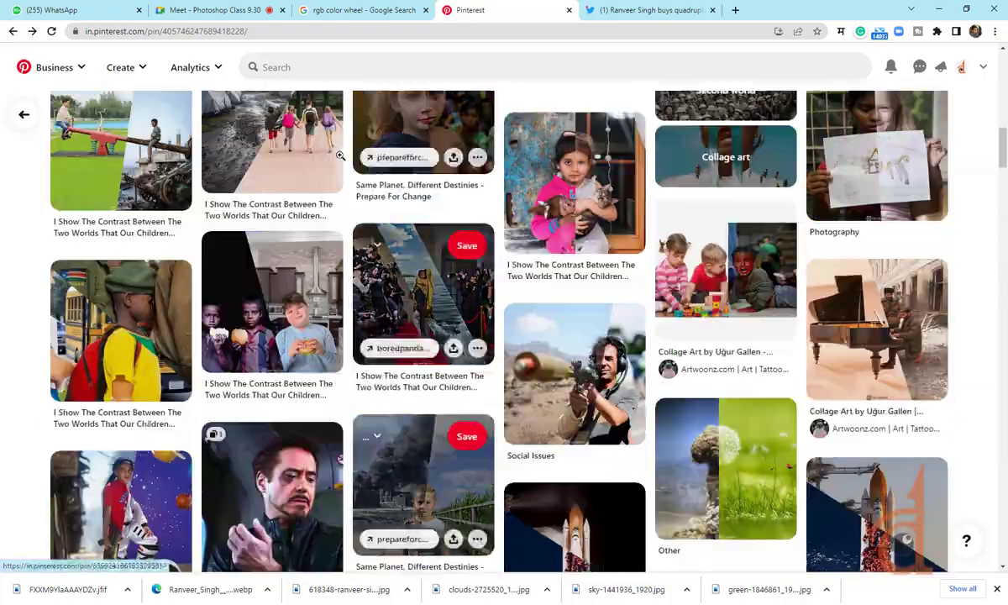
Search Pinterest for "school advertising" using the suggested search term
left_click(320, 72)
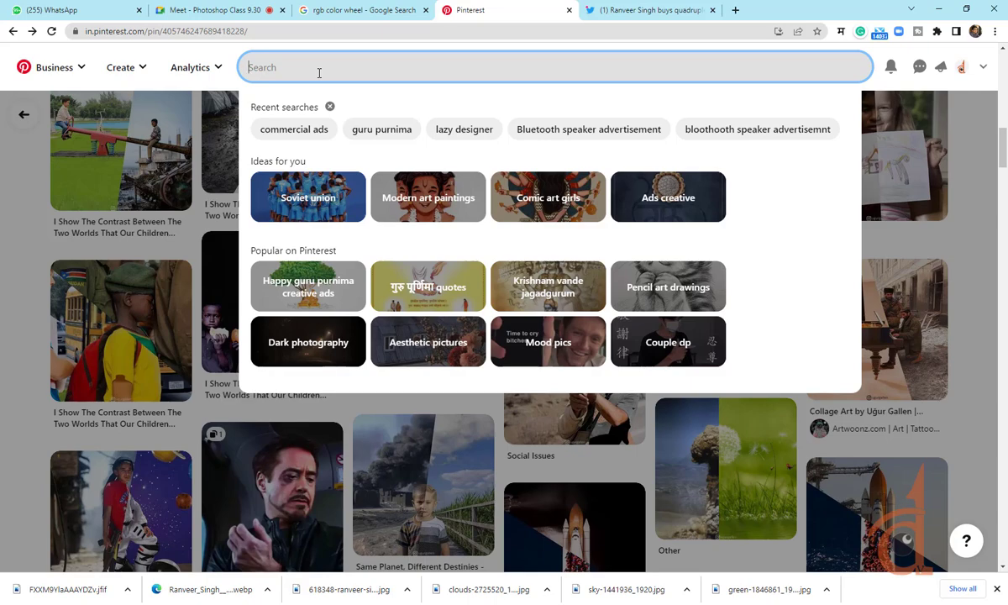
type("d")
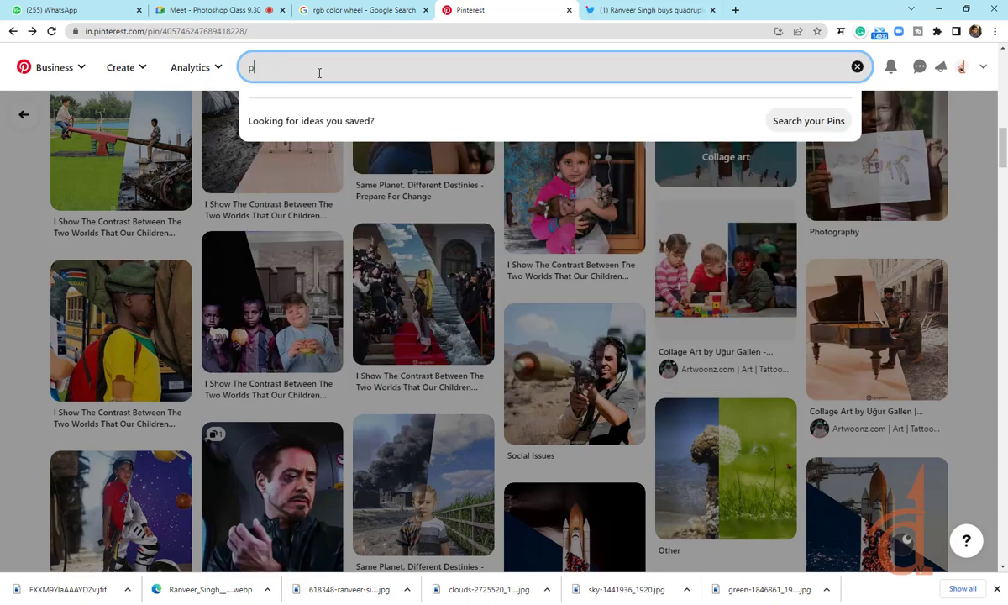
key("BackSpace")
type("school a")
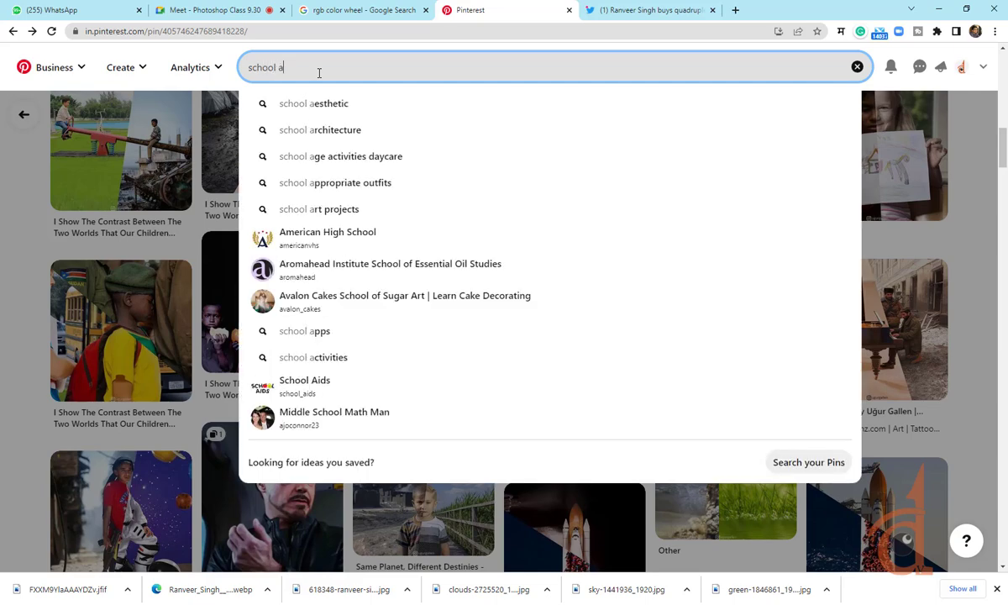
type("d")
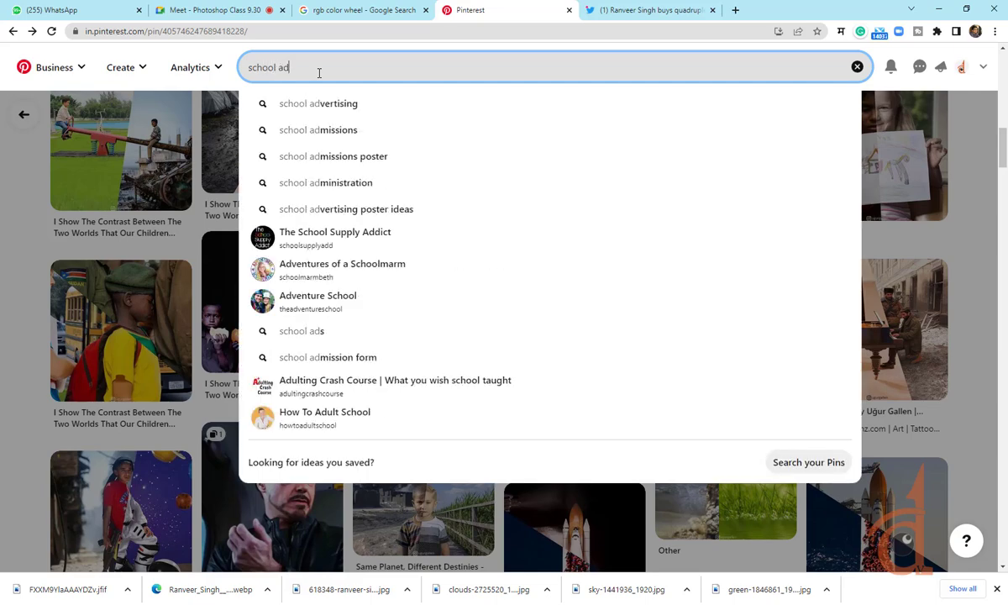
left_click(334, 118)
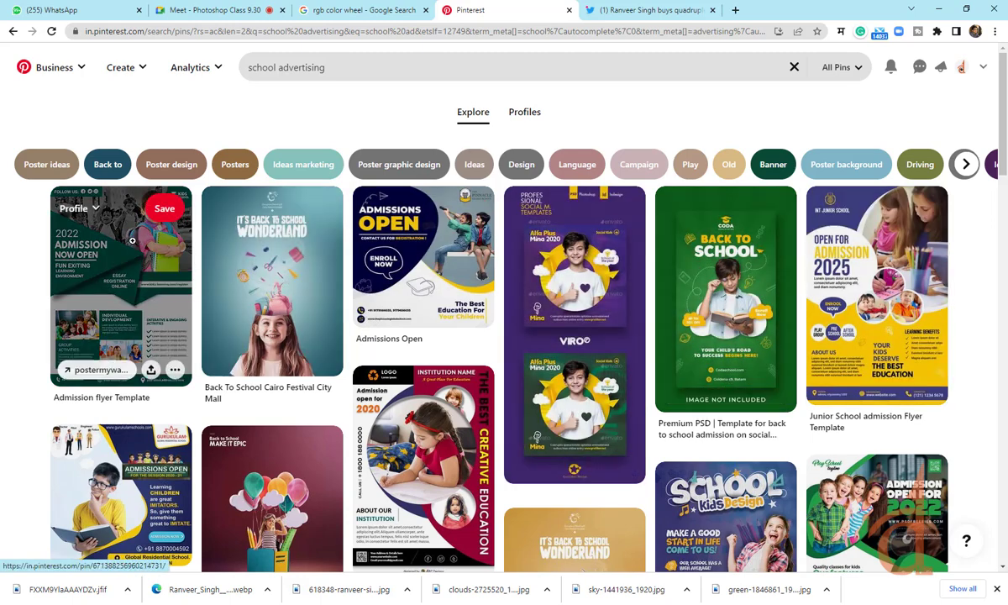
Look through the "school advertising" results for creative back-to-school ads and school admission poster references
scroll(299, 419, "down", 2)
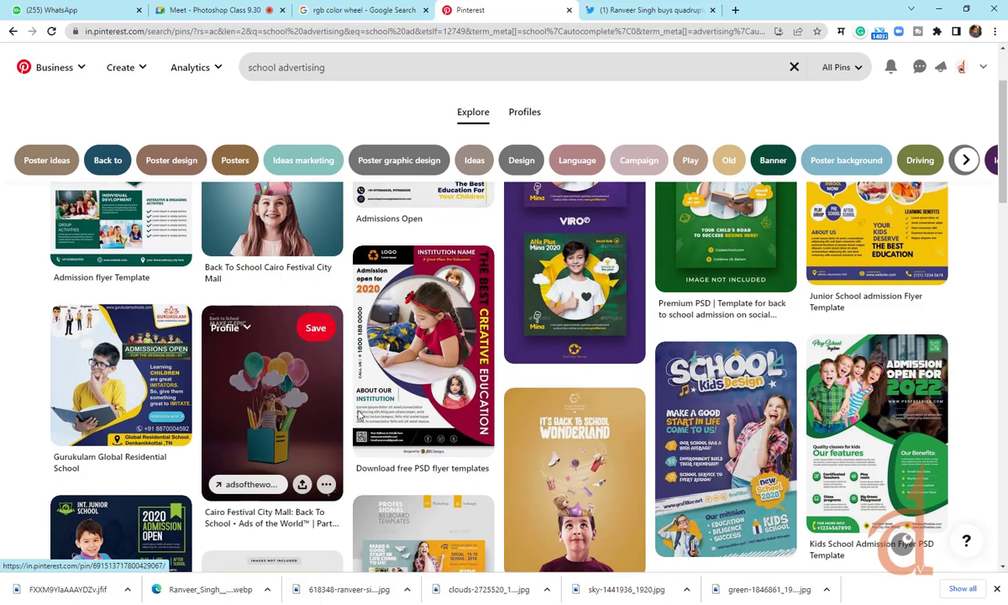
scroll(359, 414, "down", 3)
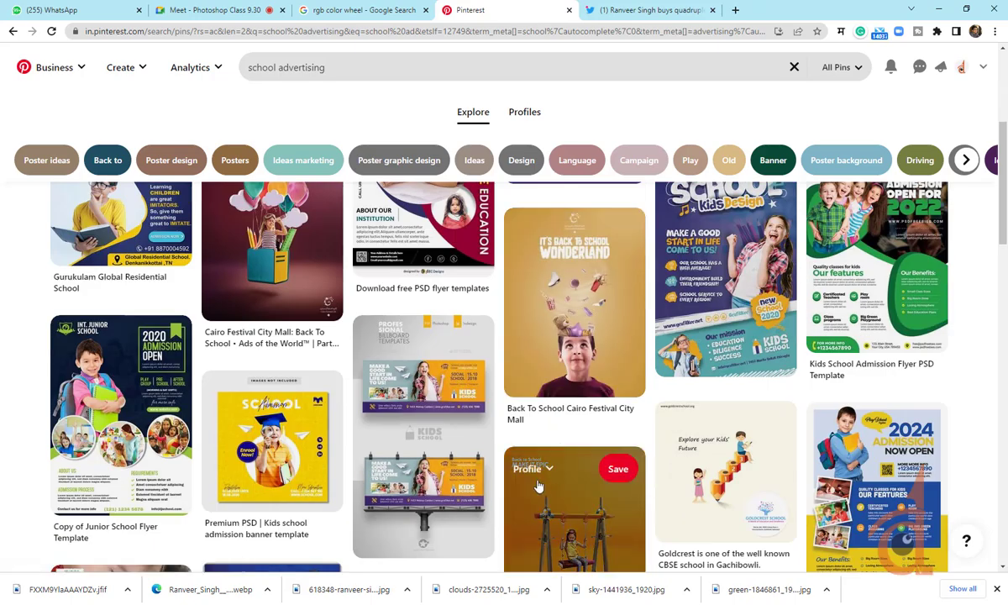
scroll(538, 487, "down", 3)
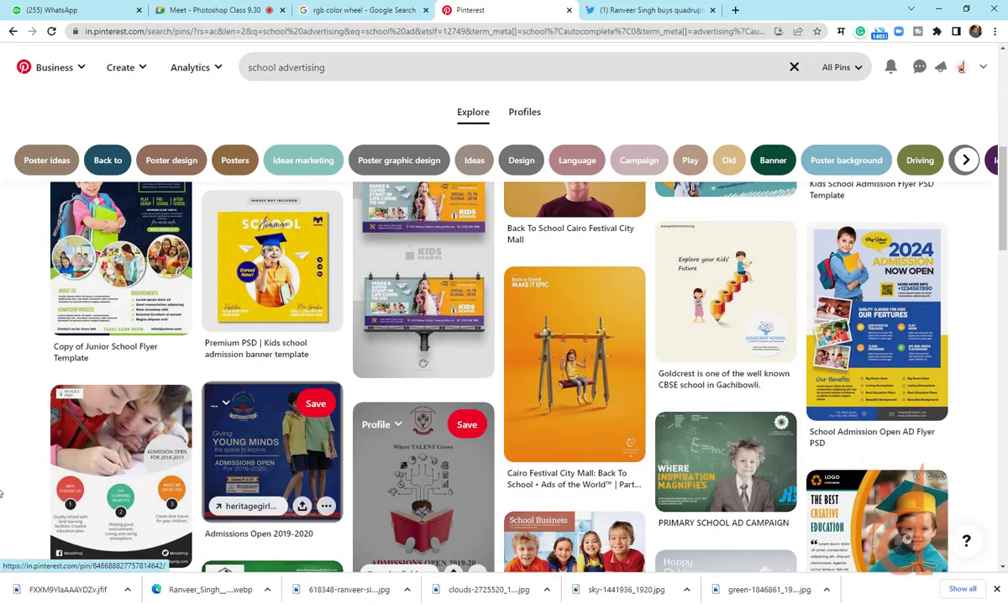
scroll(14, 447, "down", 4)
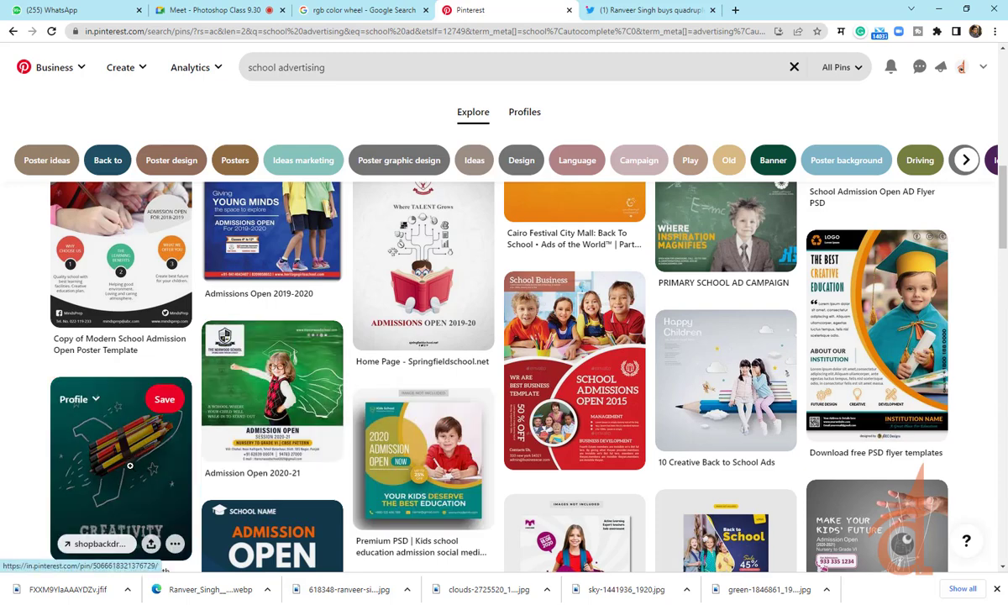
scroll(406, 493, "down", 3)
scroll(580, 439, "down", 4)
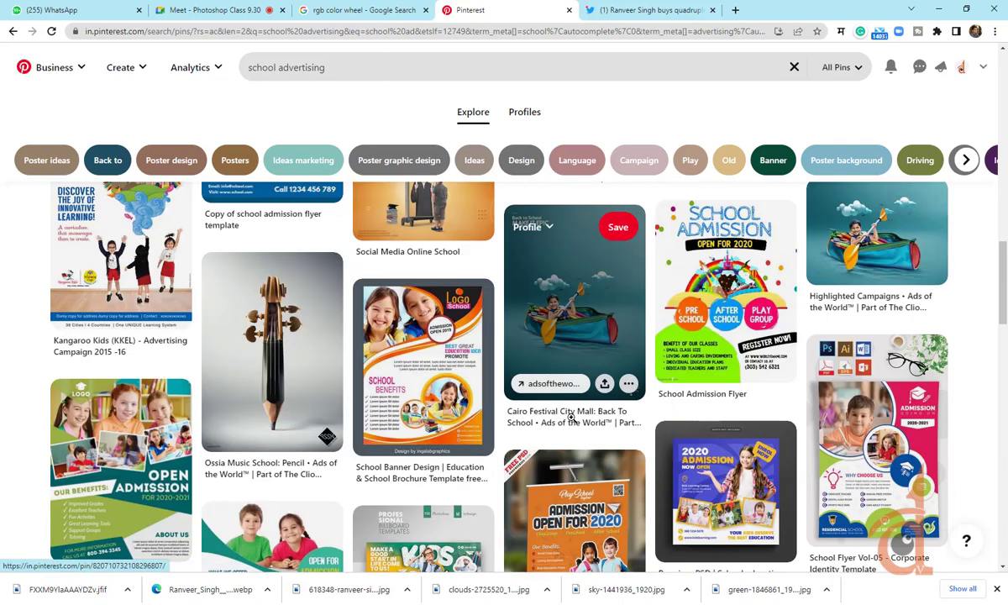
scroll(571, 418, "down", 5)
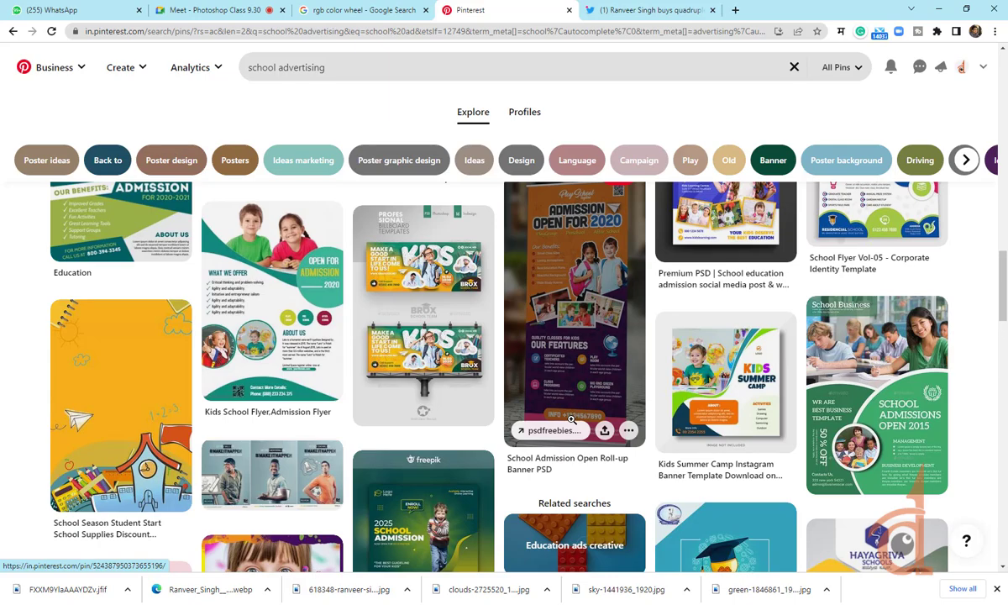
scroll(571, 418, "down", 6)
scroll(573, 426, "down", 4)
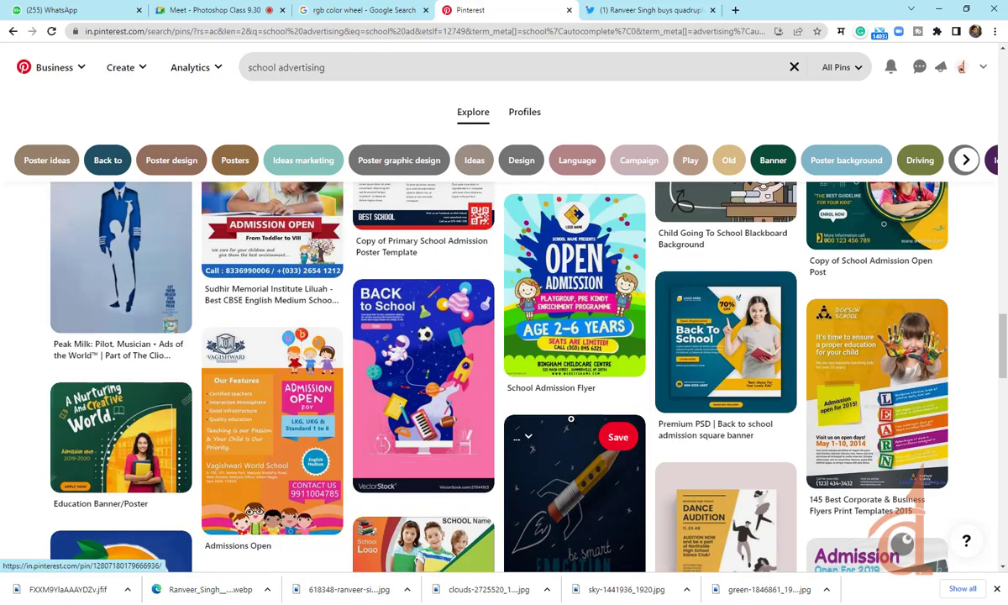
scroll(570, 418, "up", 2)
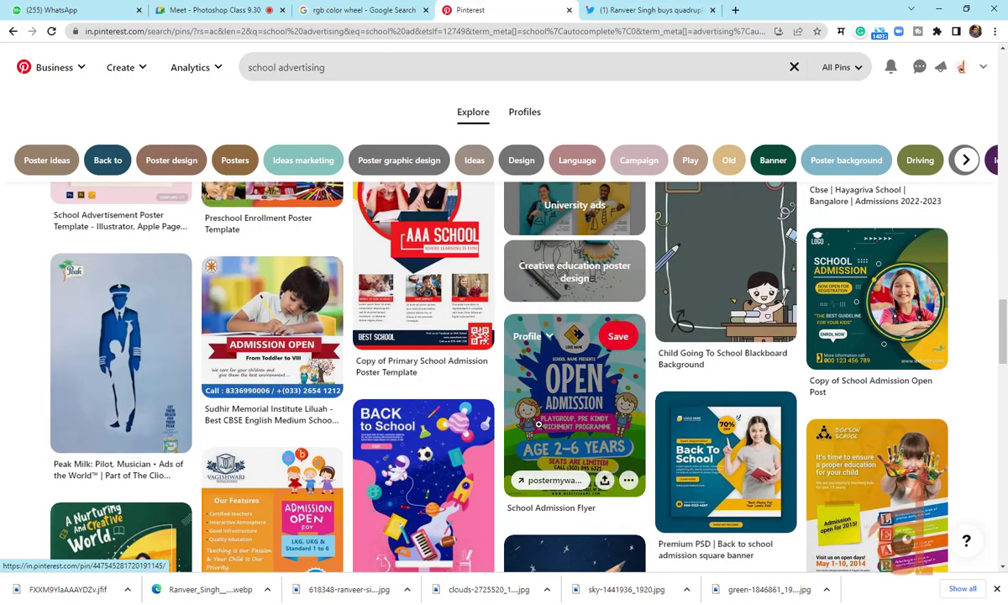
scroll(541, 421, "down", 5)
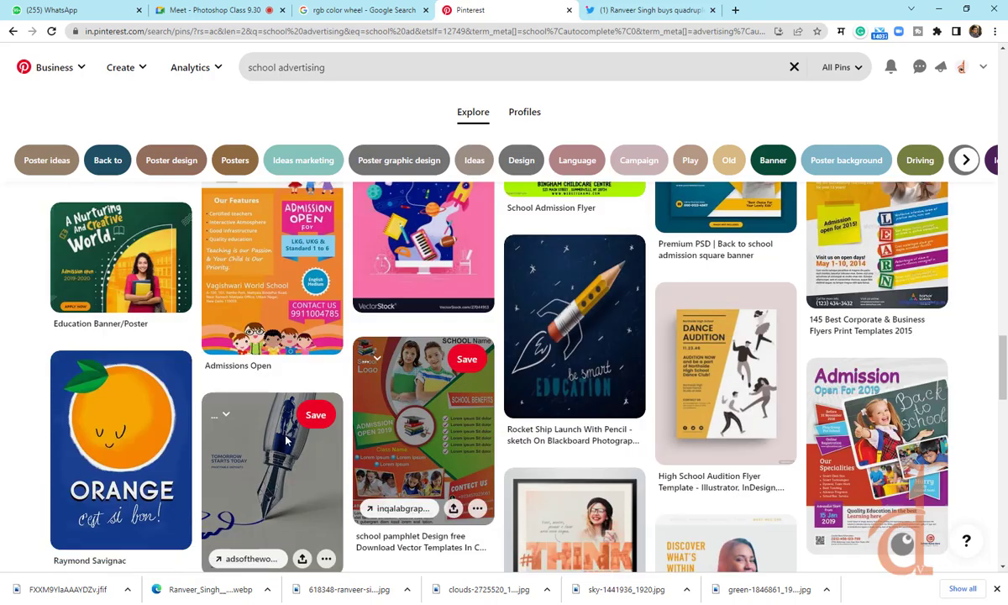
scroll(224, 455, "down", 5)
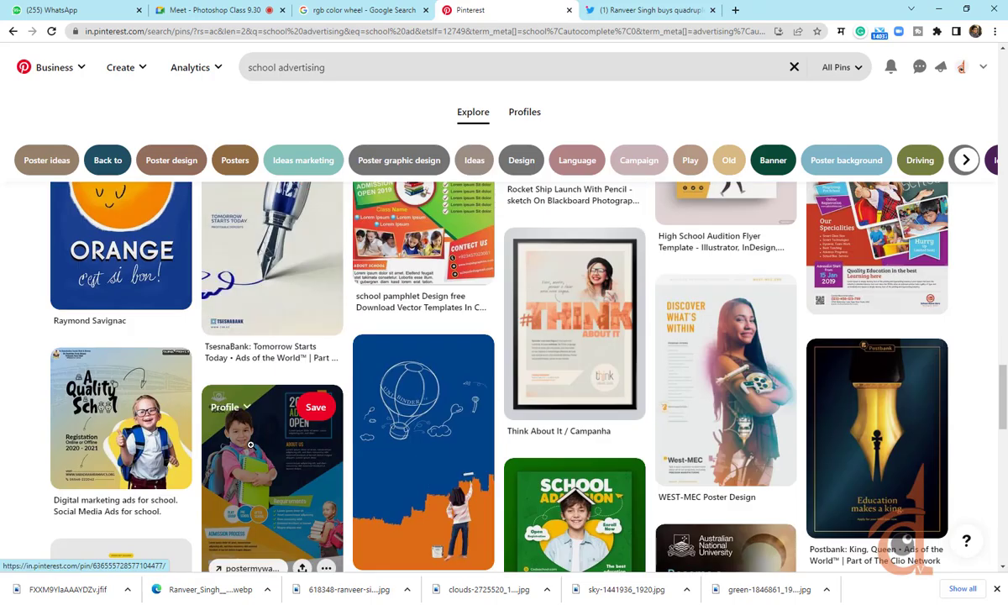
scroll(283, 443, "down", 3)
scroll(416, 326, "down", 3)
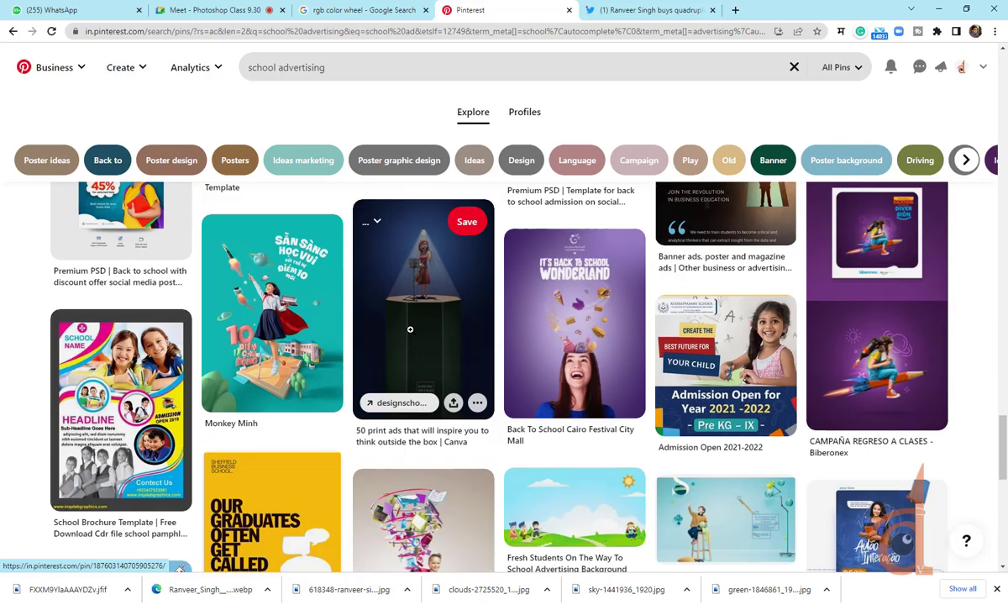
scroll(410, 329, "down", 4)
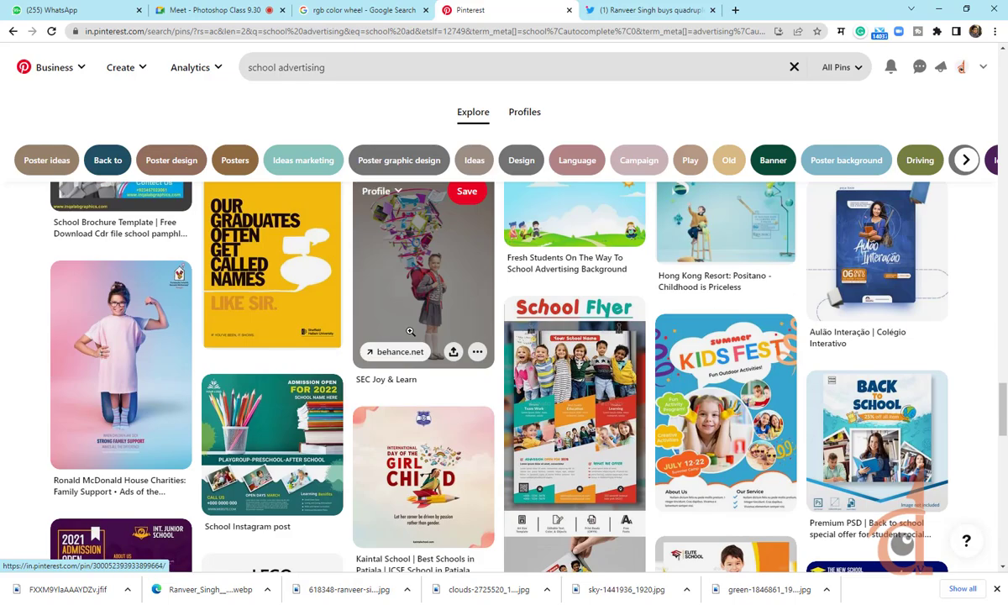
scroll(408, 336, "down", 2)
Check the Google Meet class, switch back to Pinterest, and examine the LEGO half-drawn car pin before returning to the results
left_click(215, 10)
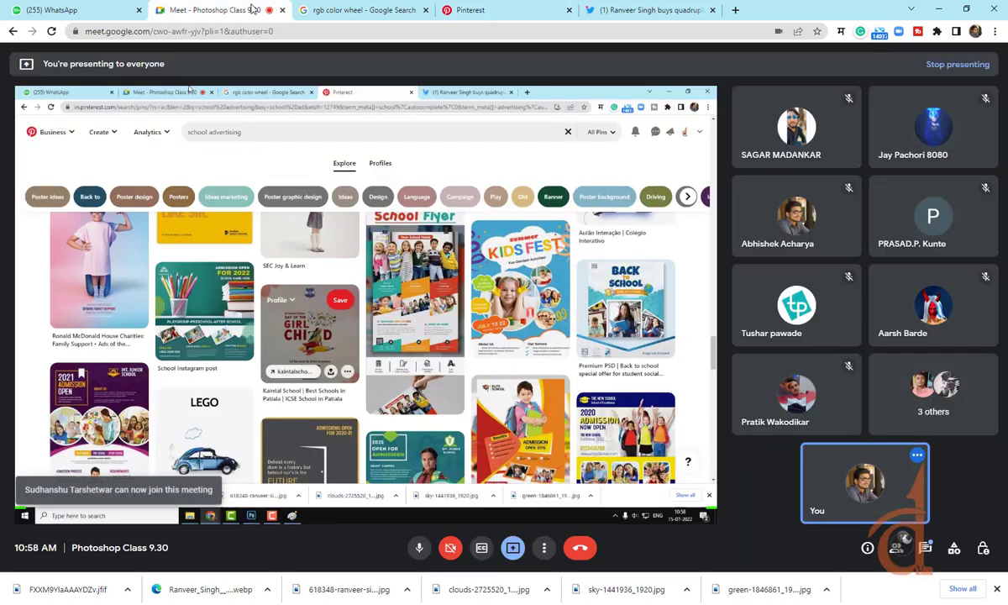
left_click(380, 7)
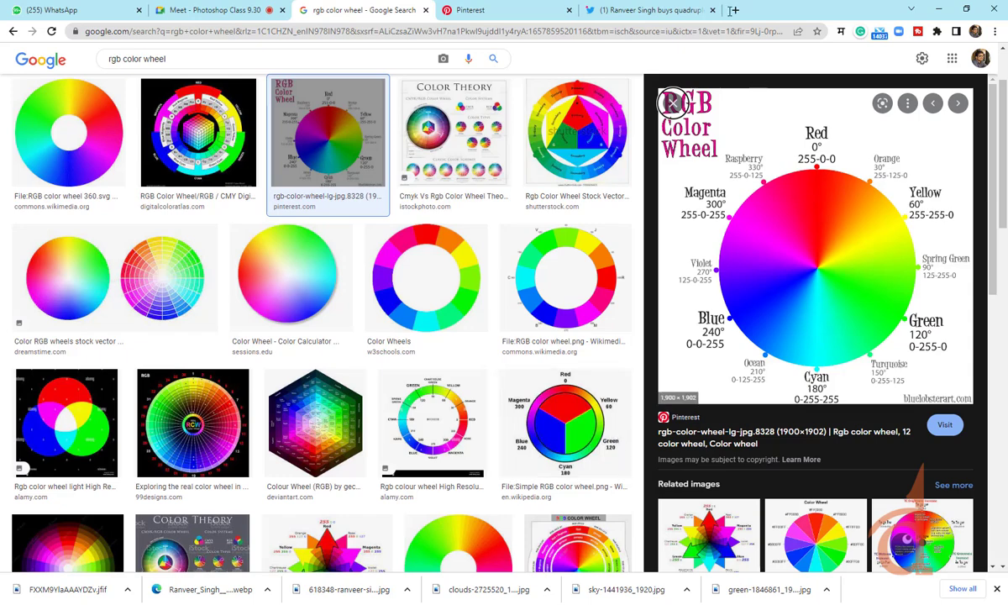
left_click(492, 7)
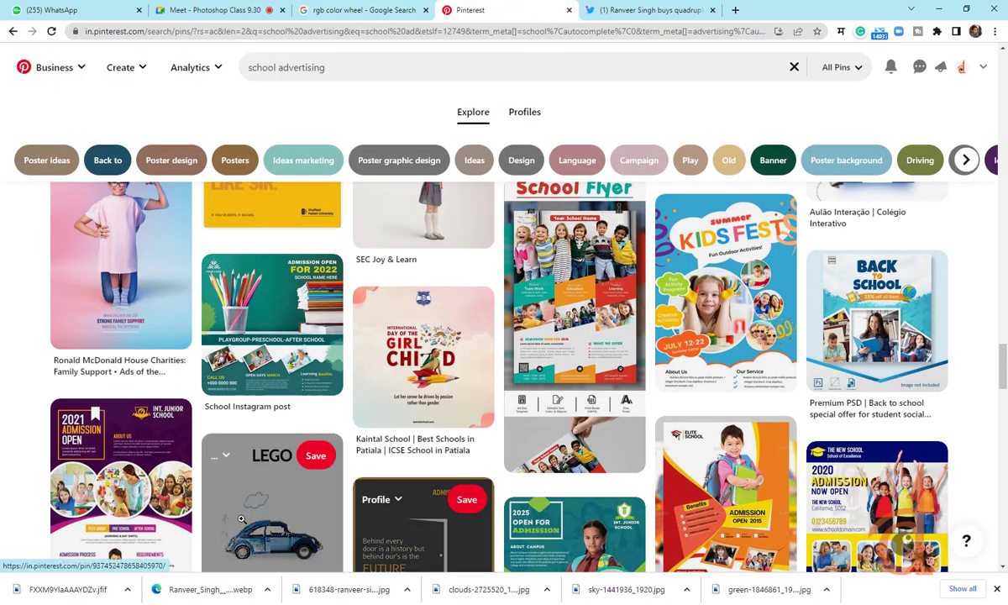
left_click(269, 505)
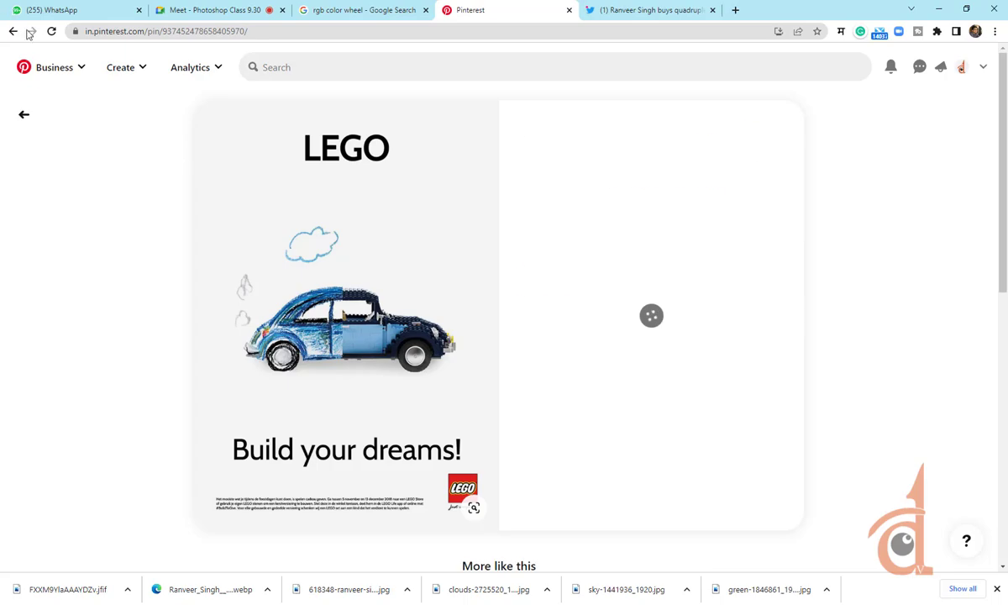
left_click(14, 31)
Find the World Children's Day pin further down the school advertising results and examine it, returning to the results
scroll(449, 315, "down", 4)
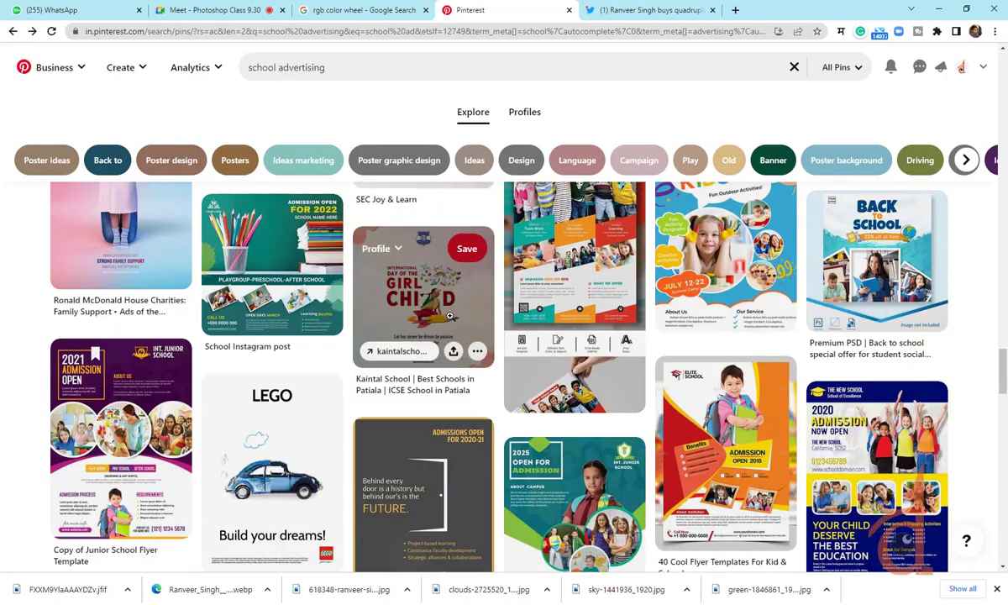
scroll(449, 315, "down", 2)
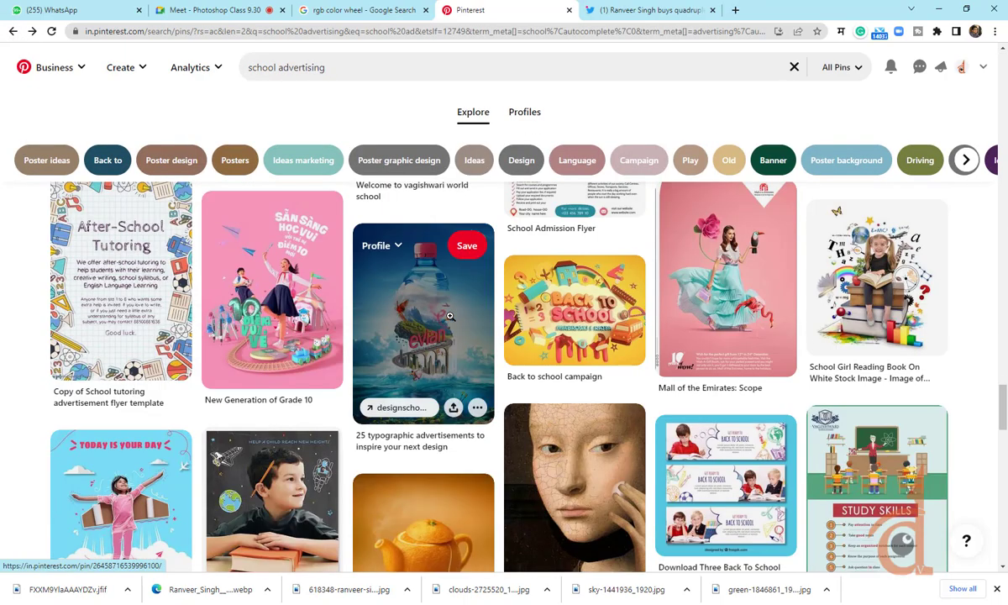
scroll(450, 315, "down", 2)
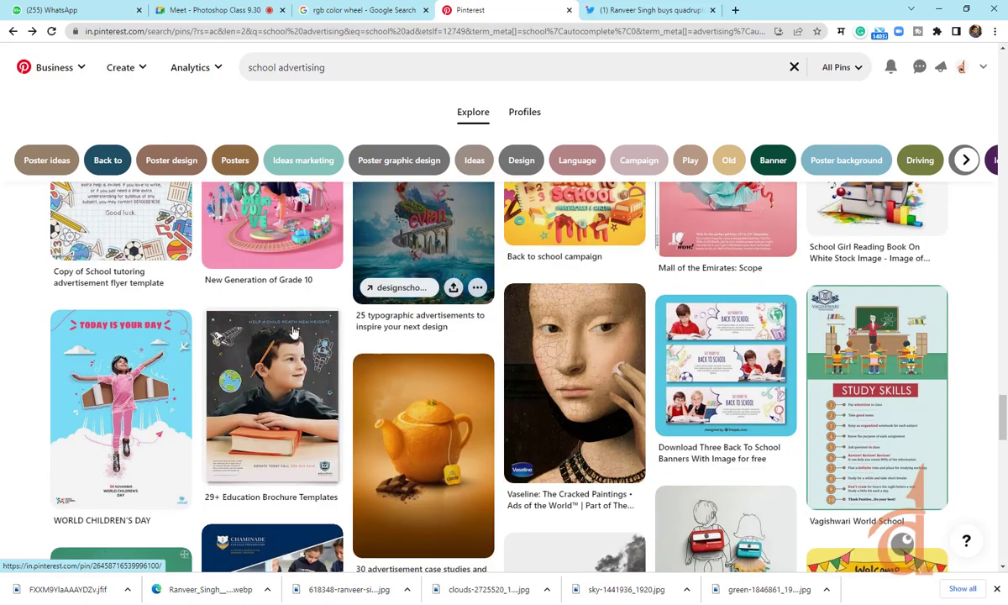
left_click(92, 393)
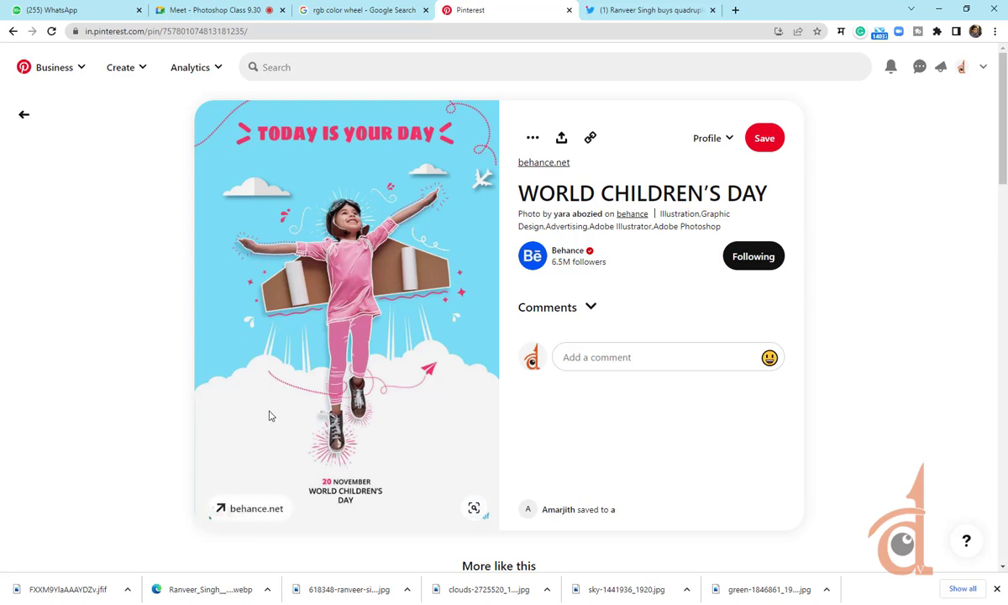
left_click(13, 31)
Examine the Chaminade school admissions brochure pin with the slanted photo grid, returning to the search results
scroll(308, 397, "down", 4)
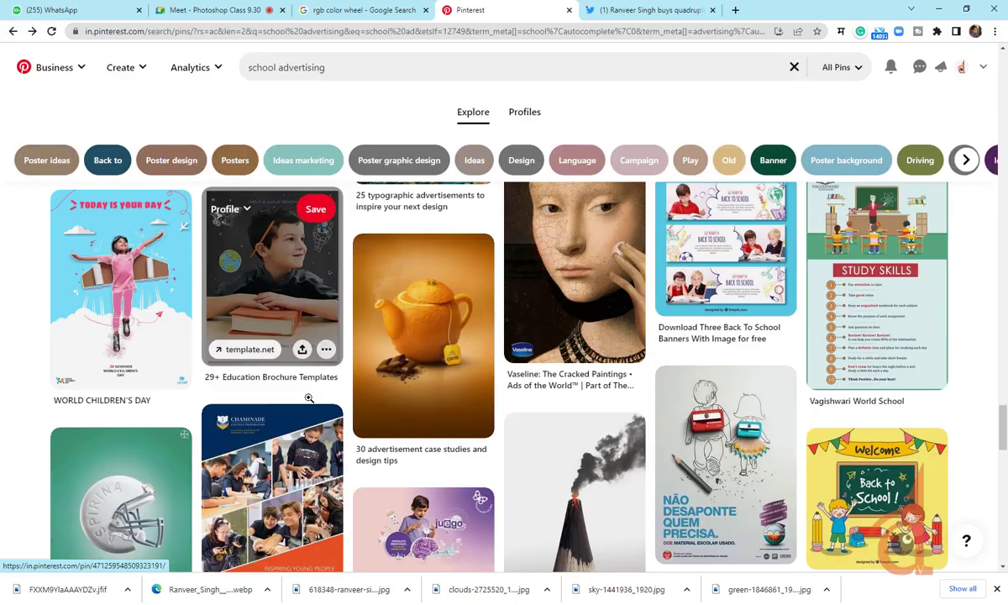
left_click(265, 340)
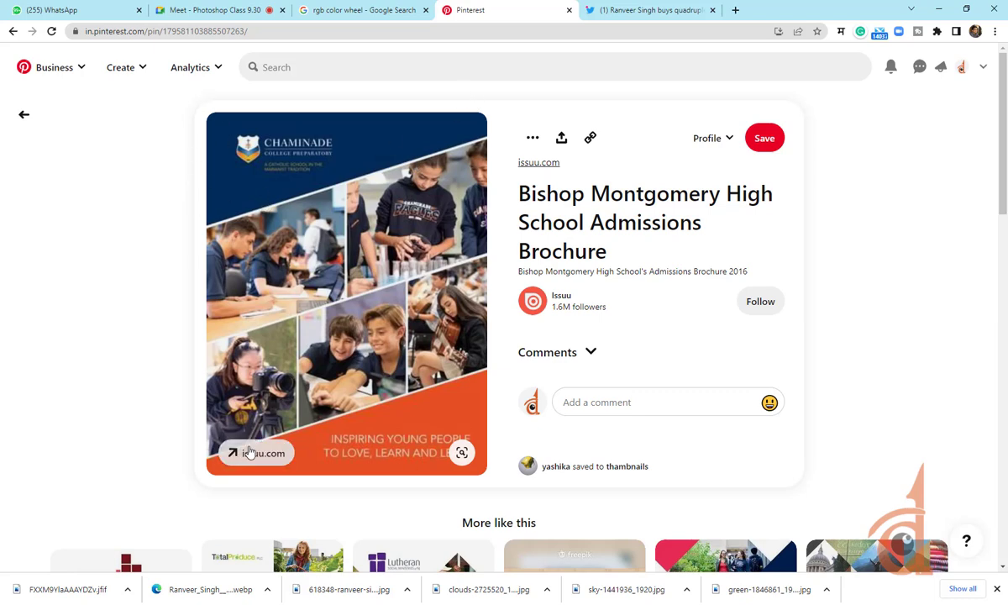
left_click(13, 31)
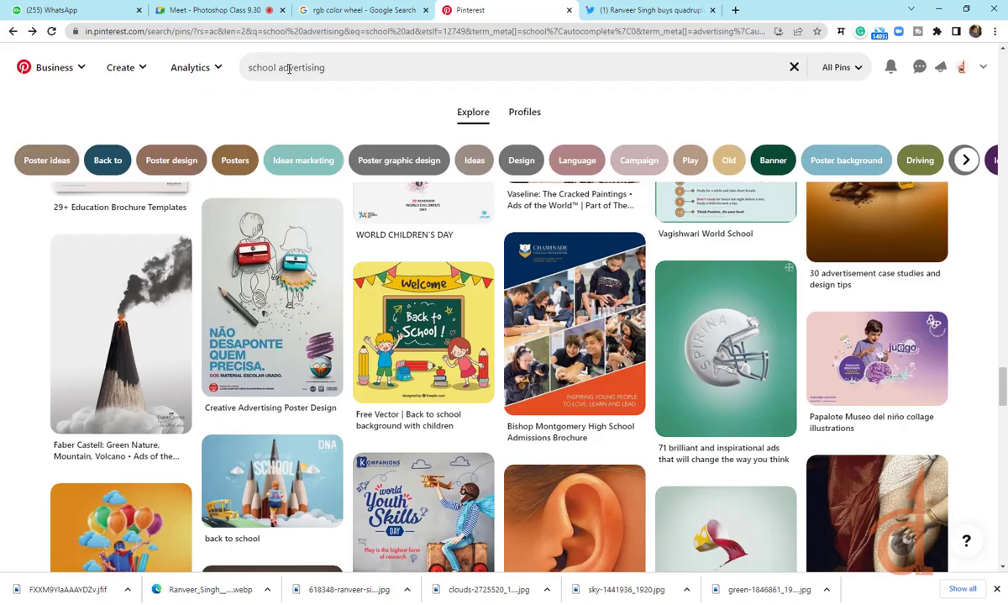
Replace the current Pinterest search with "pollution advertising", using the suggested search term
left_click(316, 65)
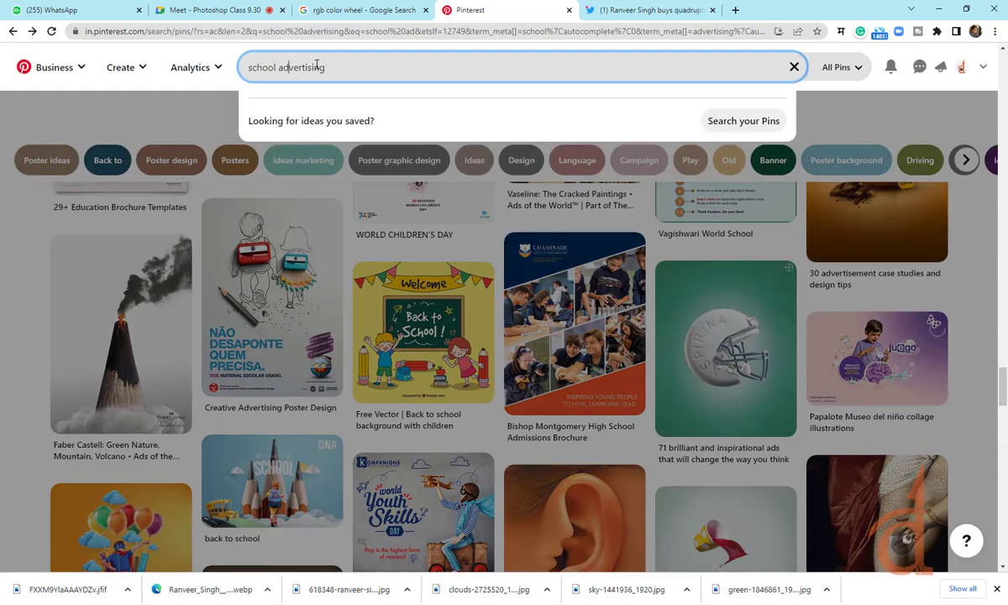
triple_click(336, 61)
key("BackSpace")
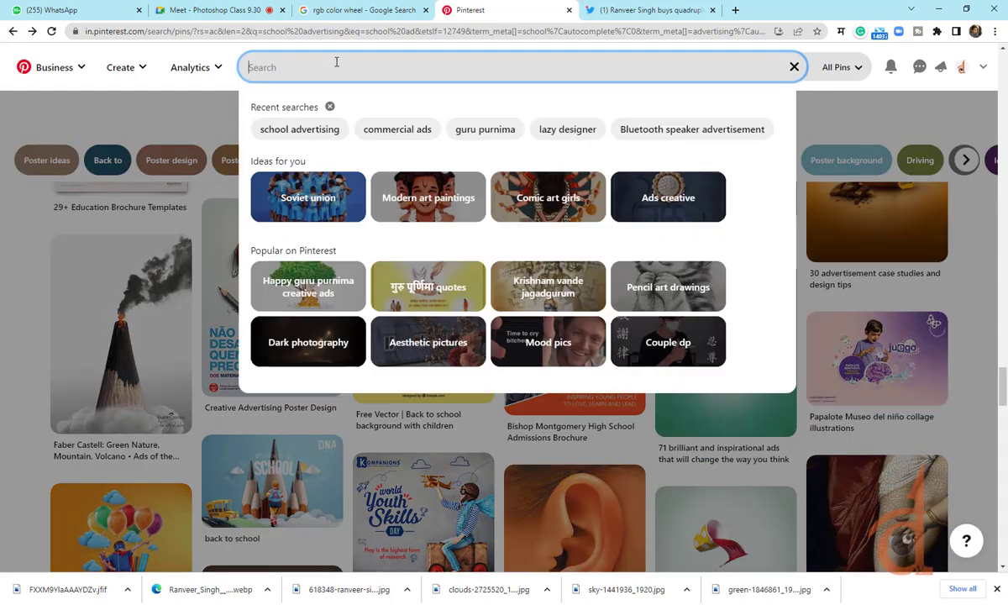
type("pollu")
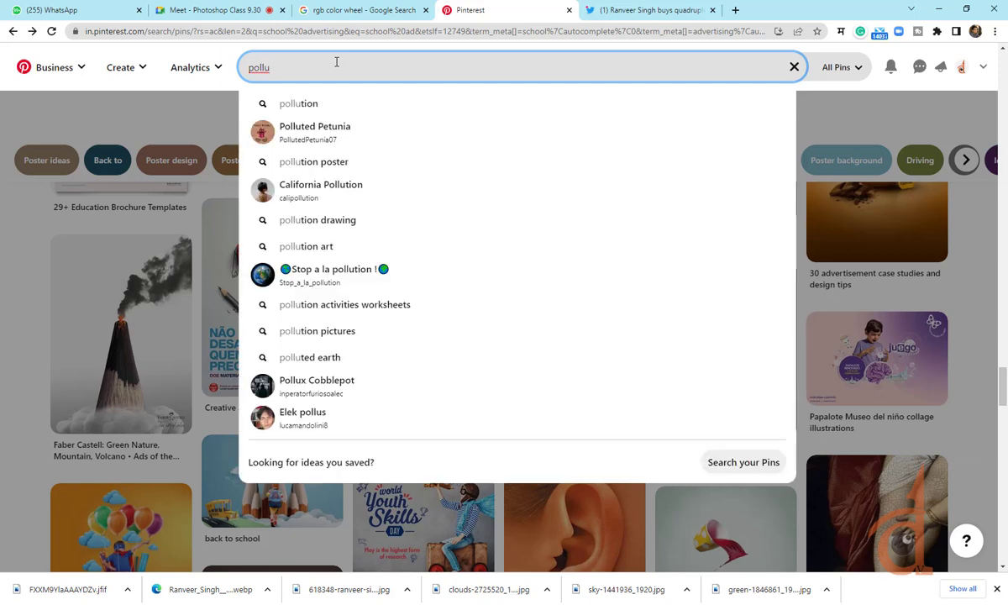
type("tion")
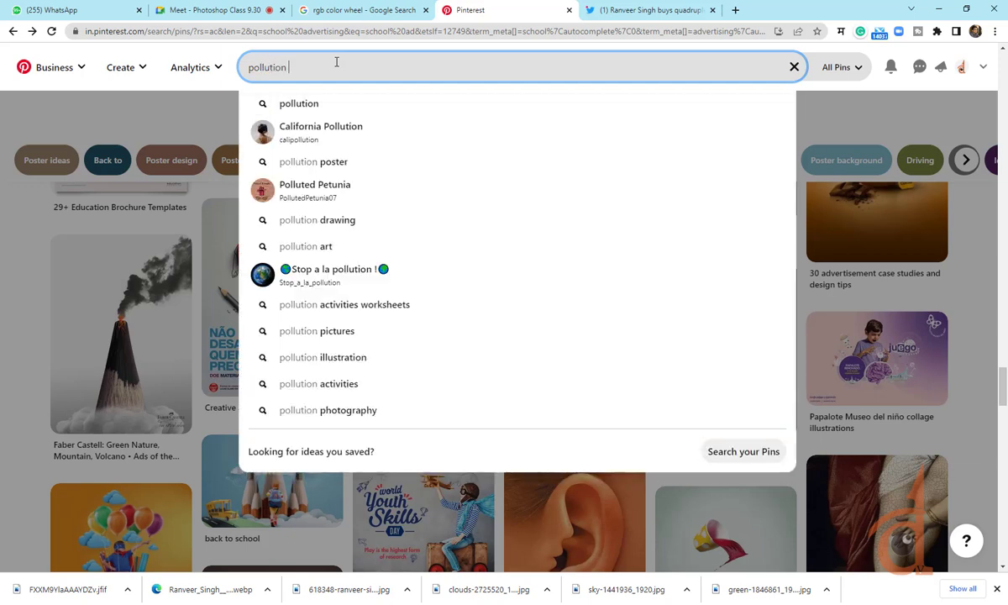
type(" a")
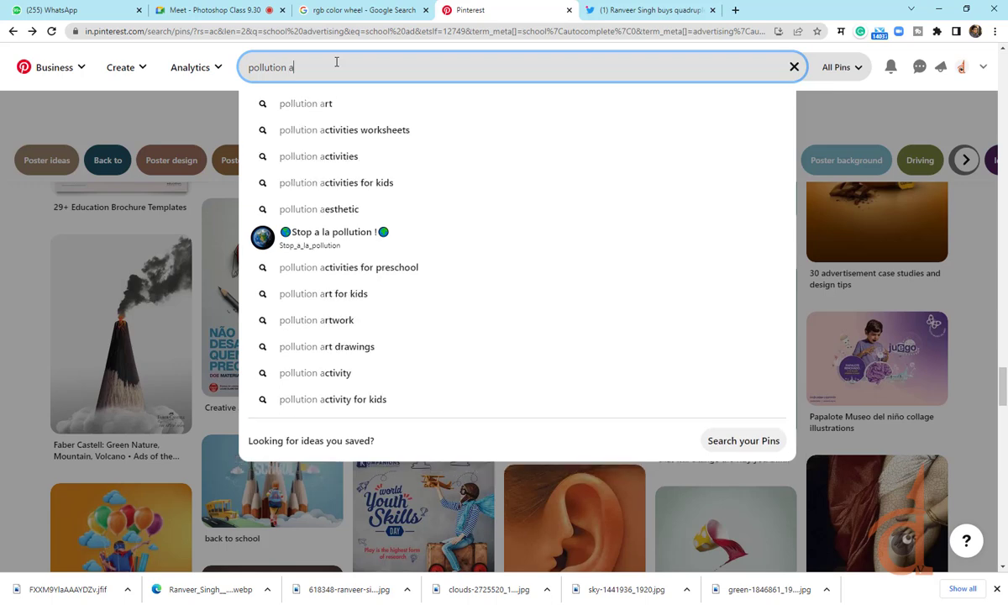
type("d")
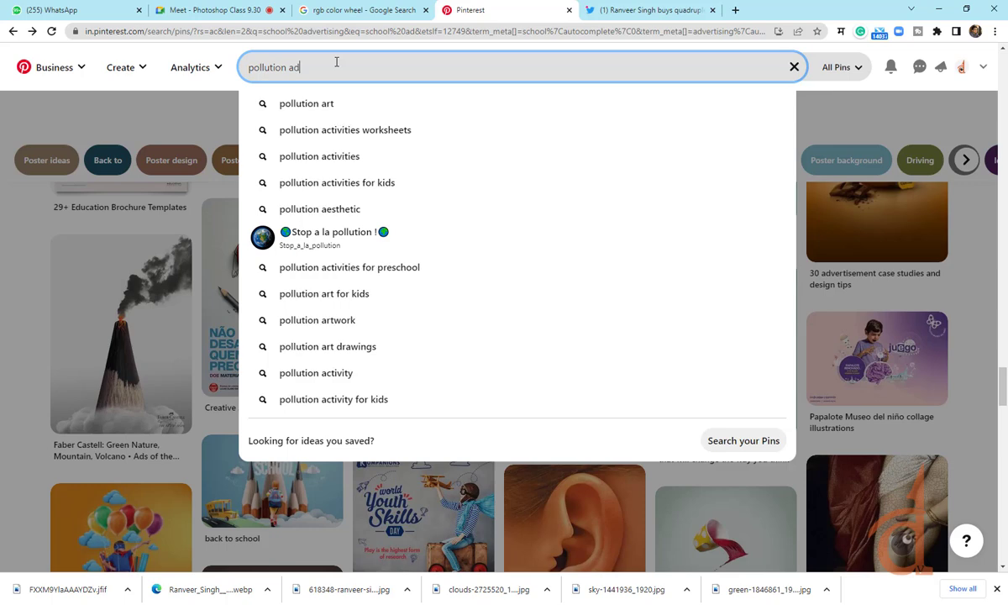
left_click(333, 132)
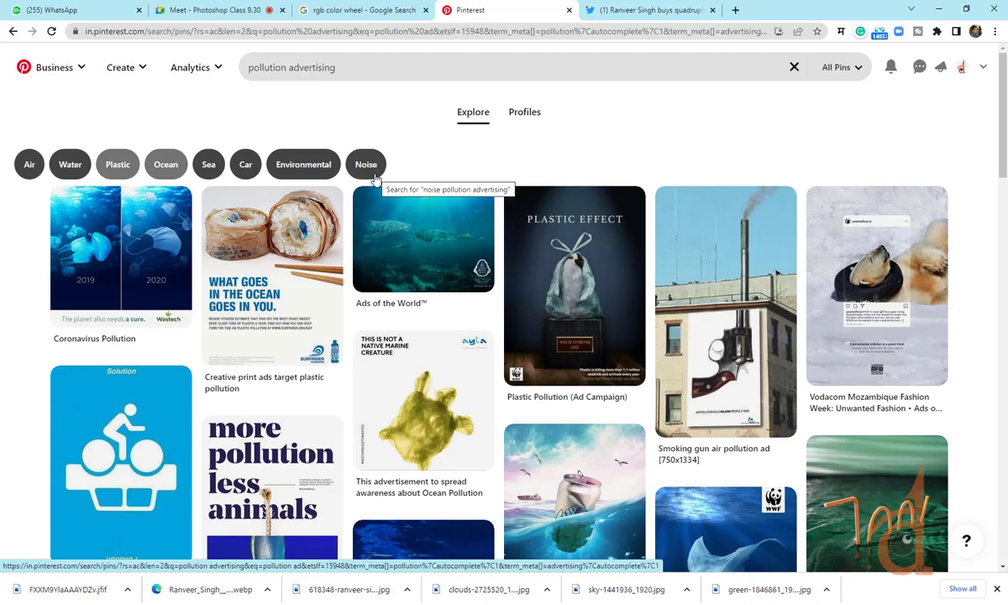
Look through the "pollution advertising" results for creative image-manipulation and environmental campaign references
scroll(375, 179, "down", 3)
scroll(375, 179, "down", 2)
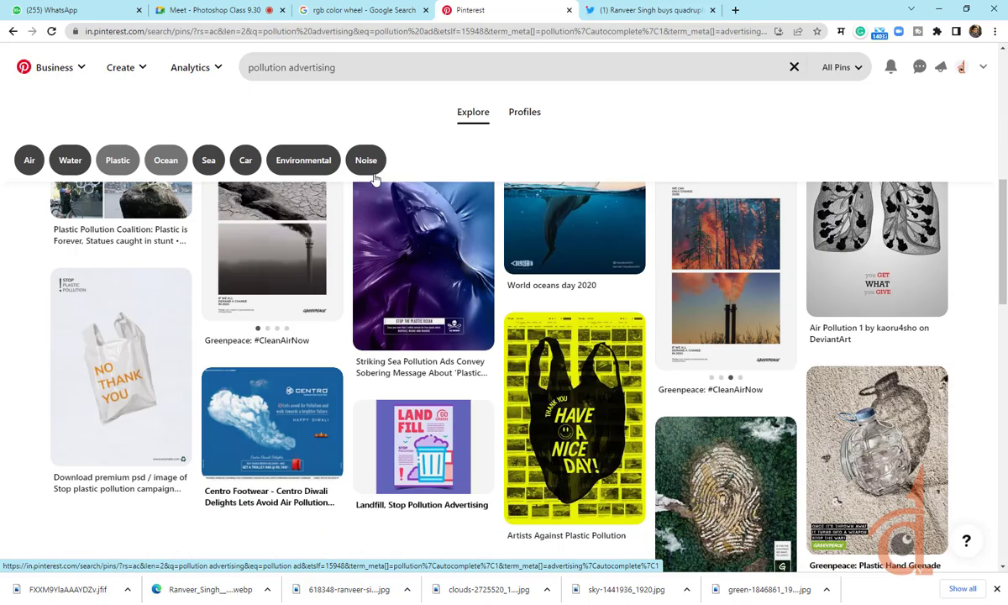
scroll(375, 179, "down", 4)
scroll(376, 179, "down", 1)
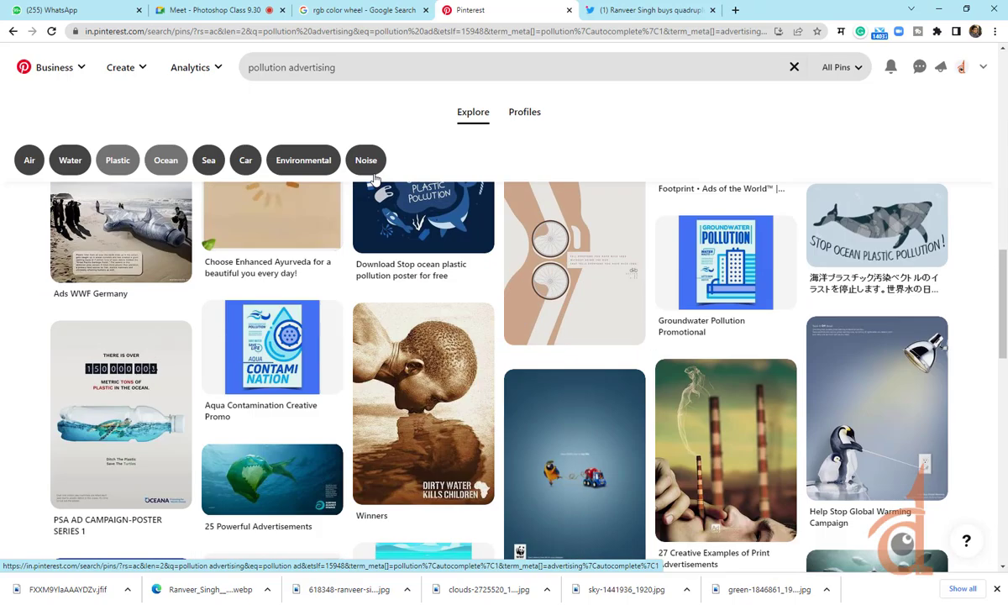
scroll(376, 179, "down", 2)
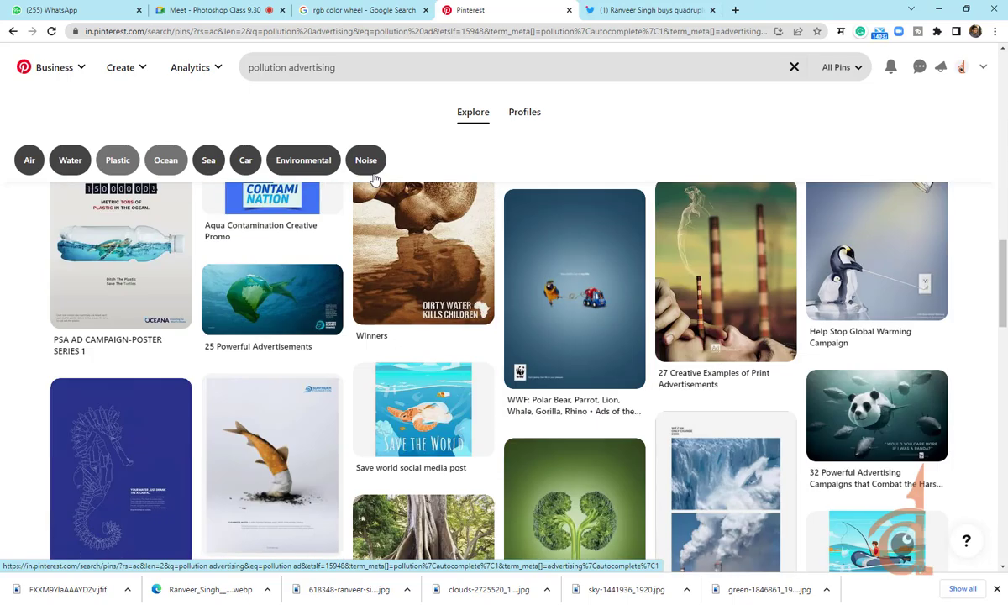
scroll(376, 179, "down", 3)
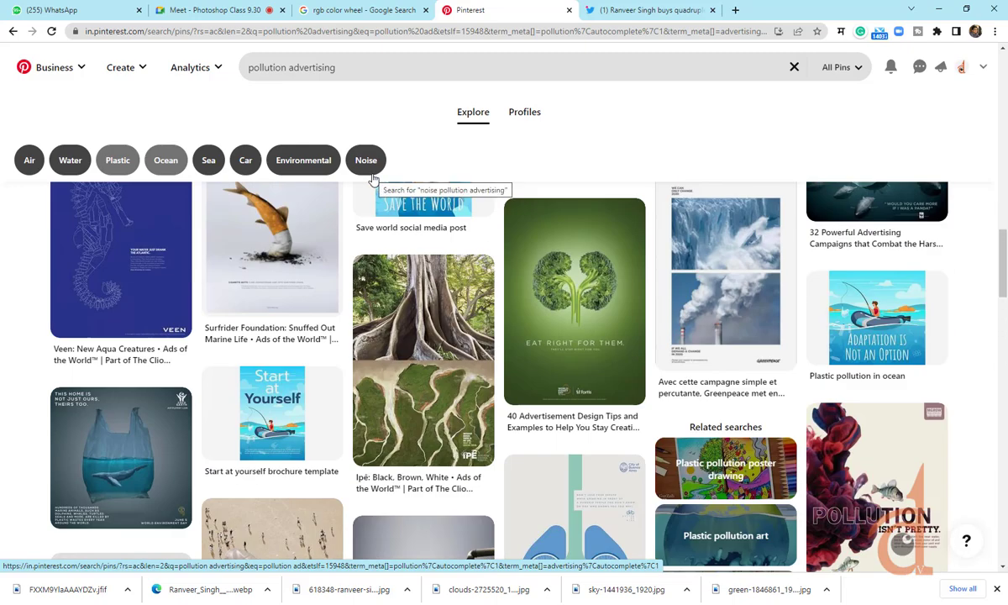
scroll(374, 179, "down", 4)
scroll(374, 179, "down", 2)
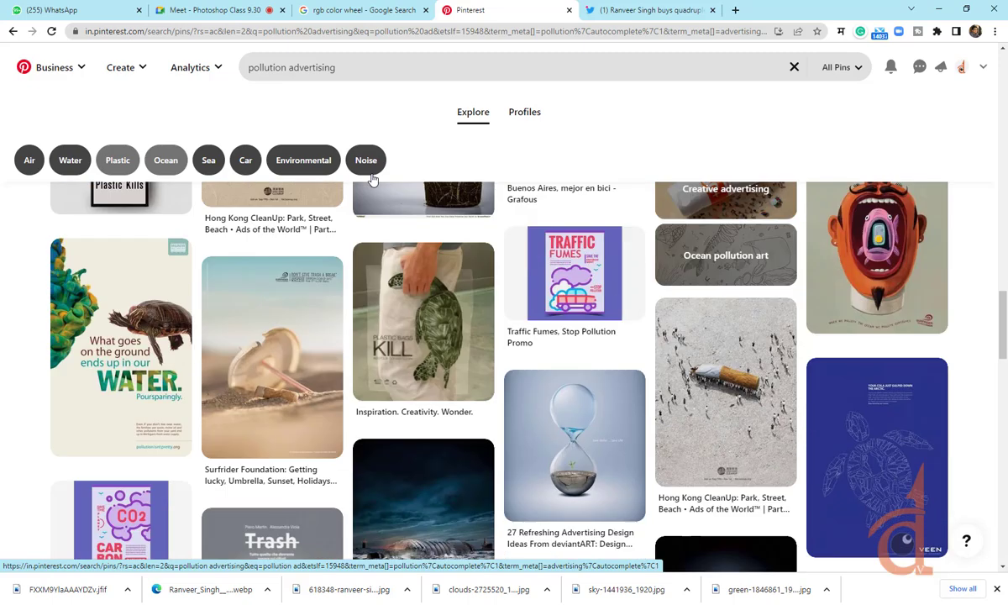
Replace the current Pinterest search with "politics advertising"
scroll(374, 179, "down", 2)
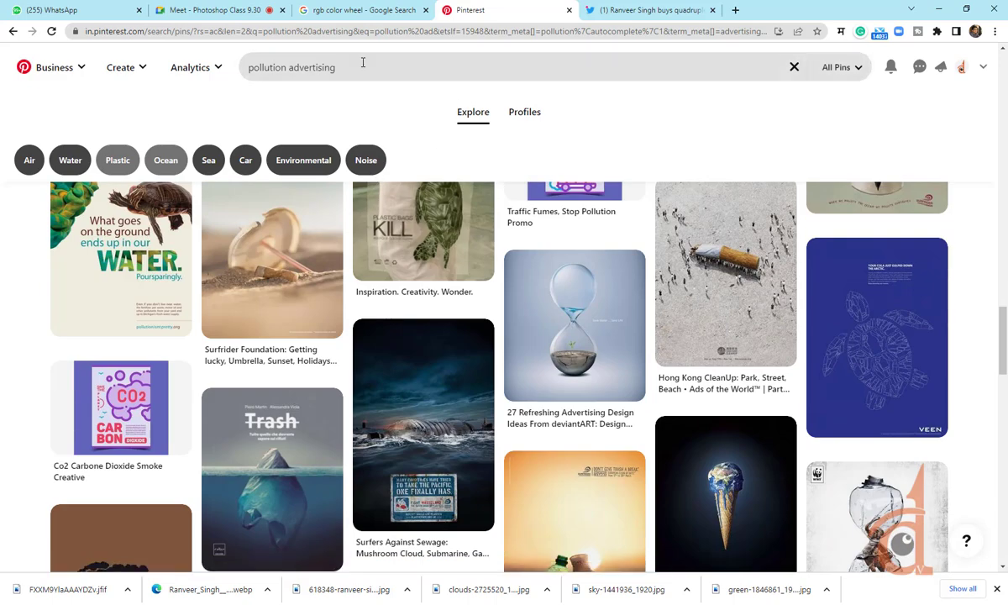
left_click(317, 67)
key("BackSpace")
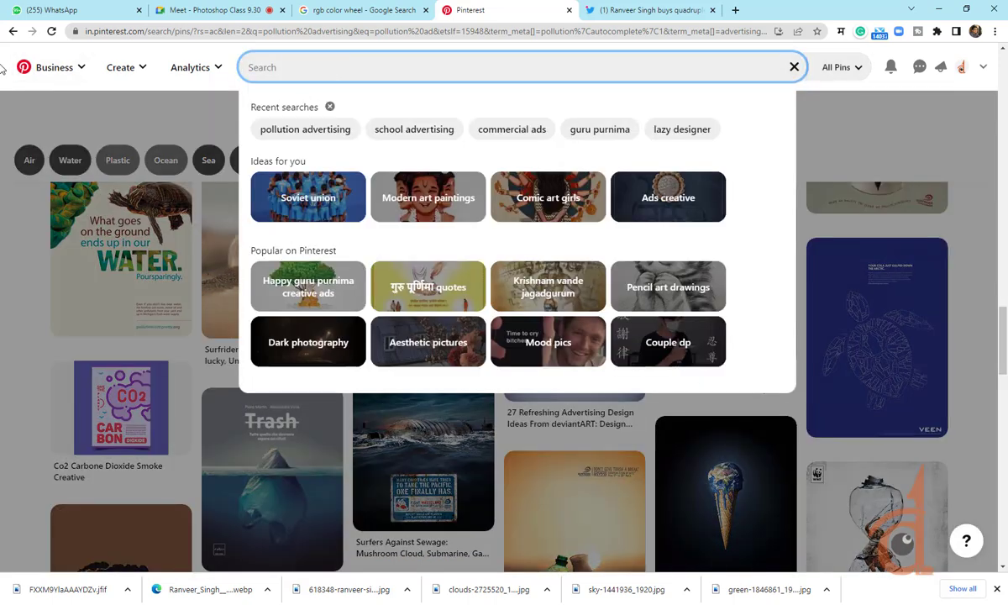
type("polit")
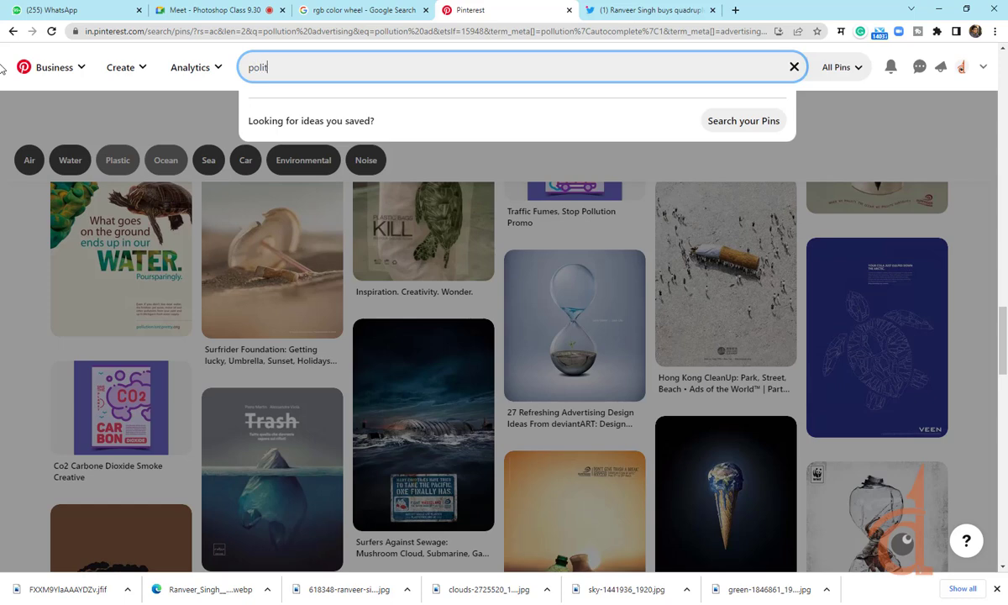
type("cs a")
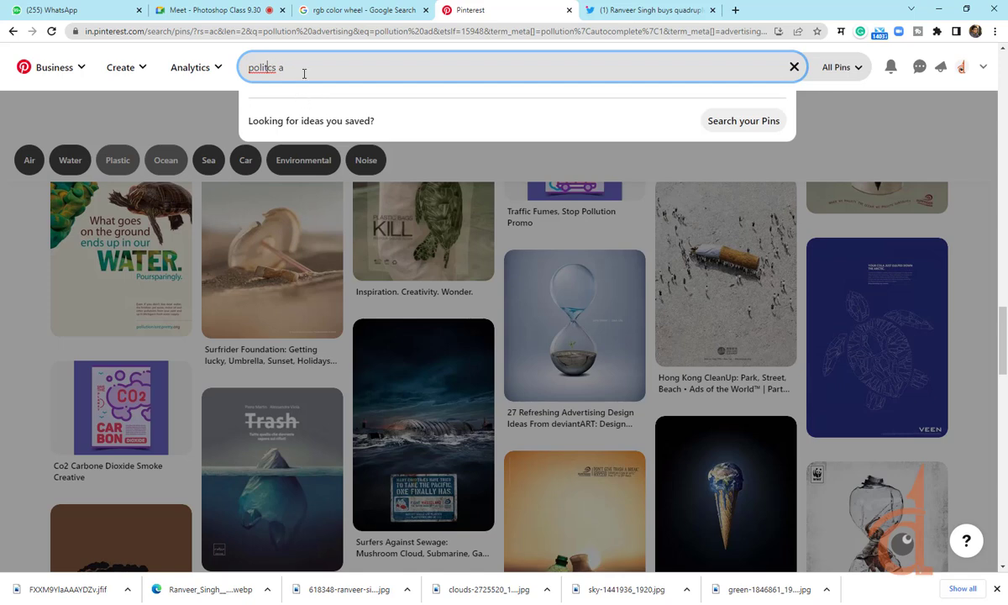
key("BackSpace")
key("BackSpace")
key("BackSpace")
key("BackSpace")
type("ics a")
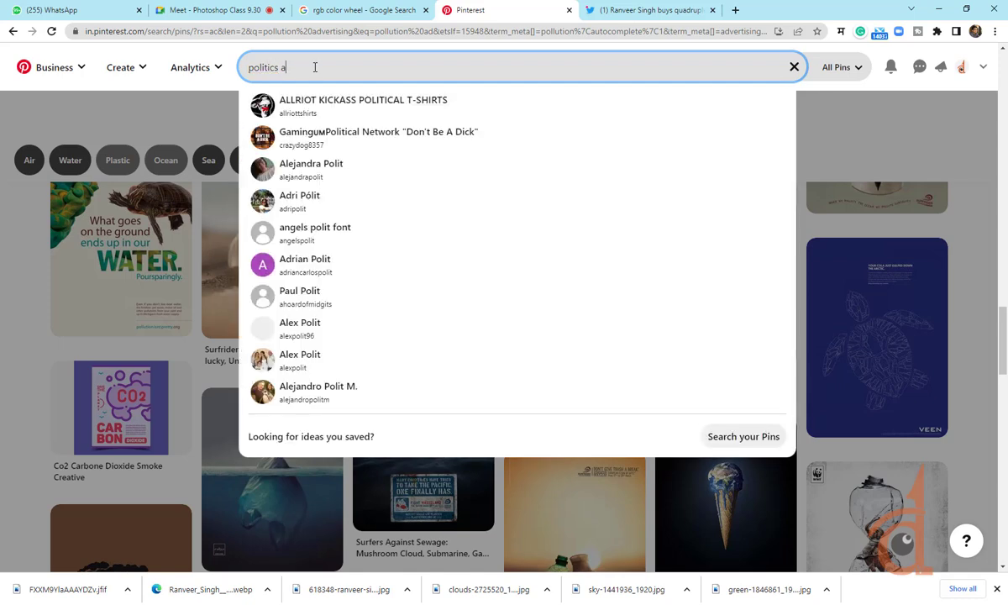
type("ds")
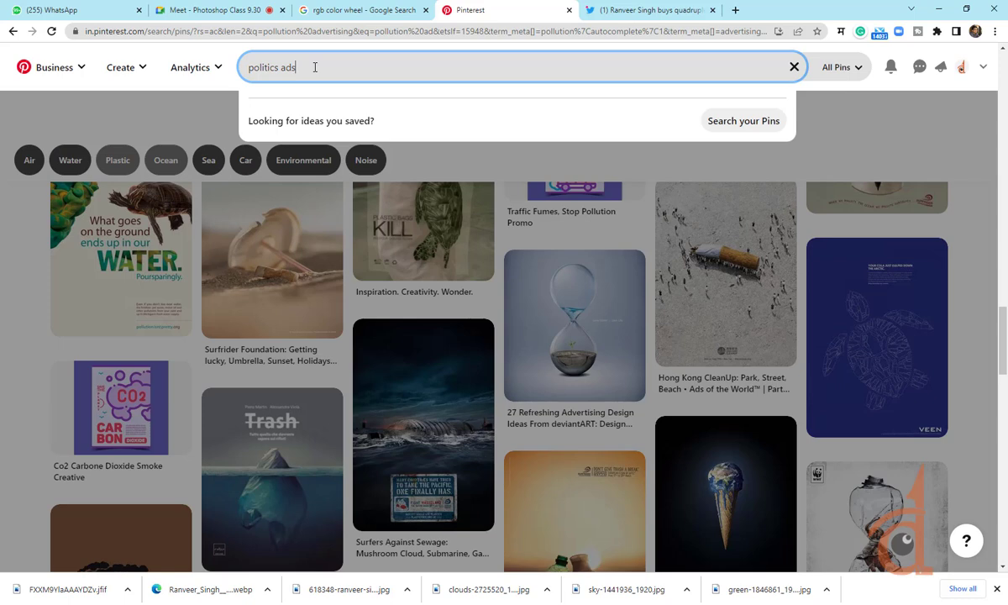
key("BackSpace")
key("Return")
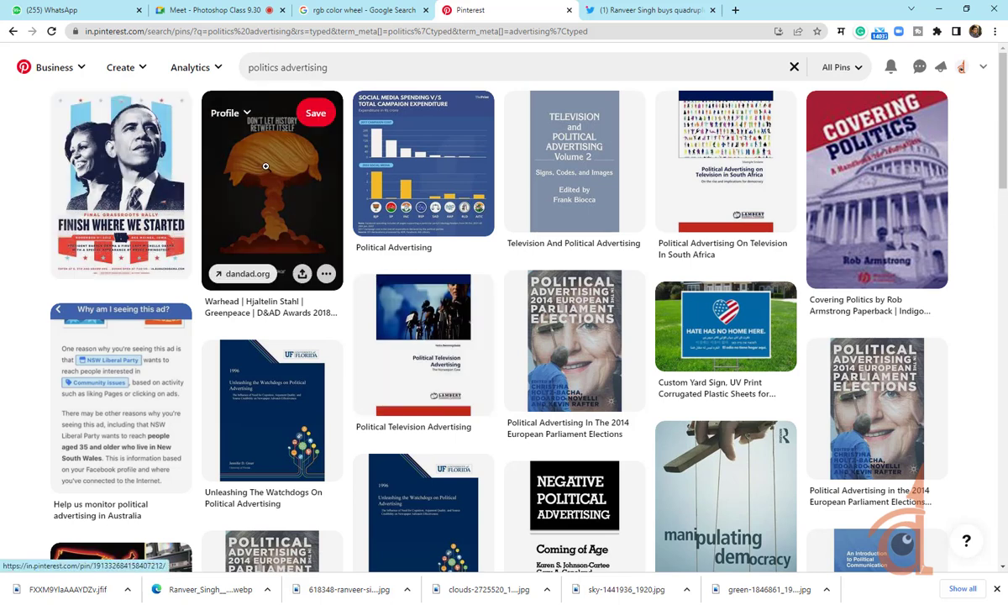
Examine the Greenpeace Warhead poster pin, return to the "politics advertising" results and look through them for more creative references
left_click(263, 171)
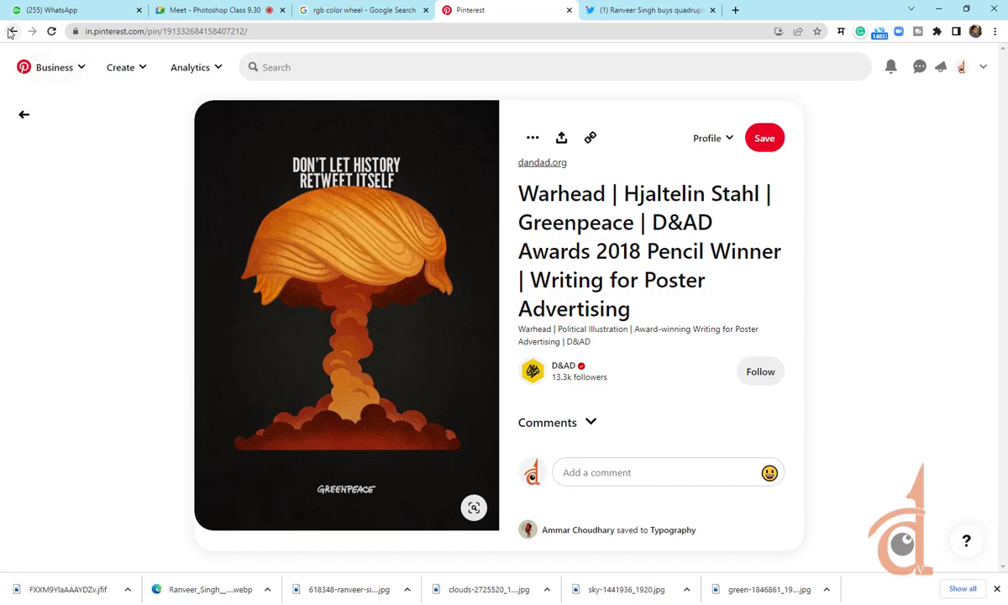
left_click(24, 118)
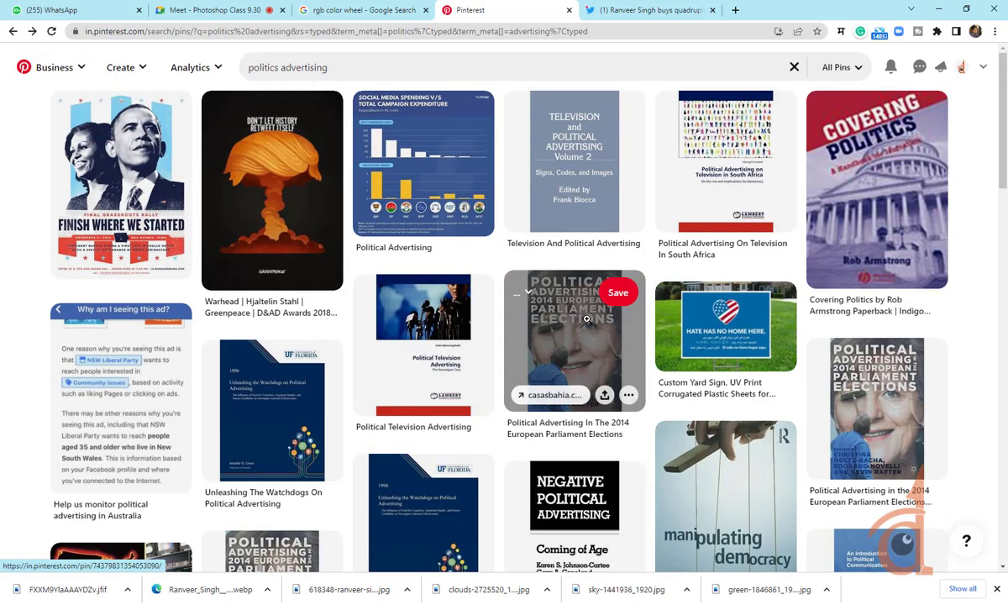
scroll(577, 314, "down", 5)
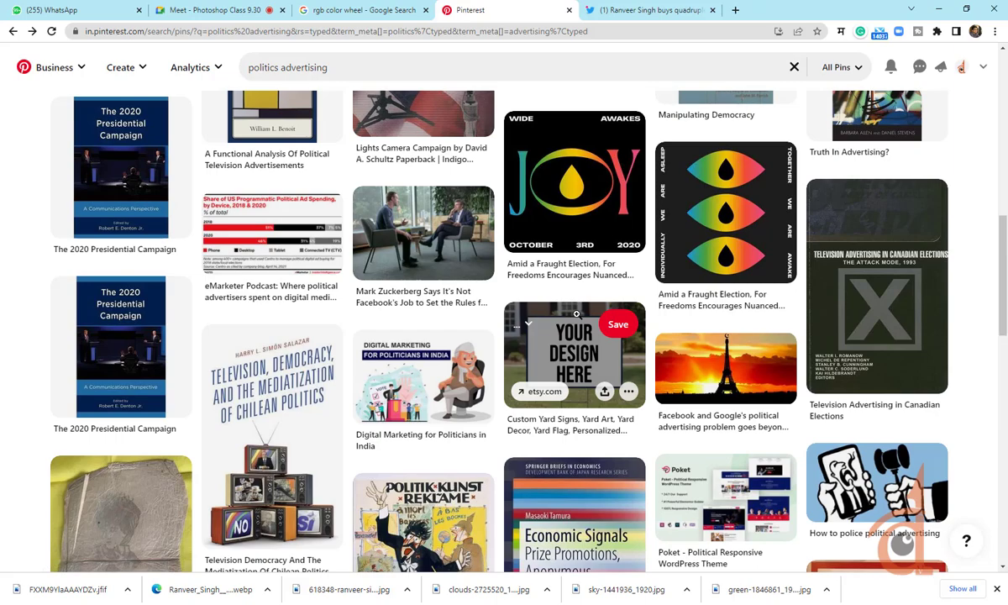
scroll(576, 314, "down", 3)
mouse_move(574, 313)
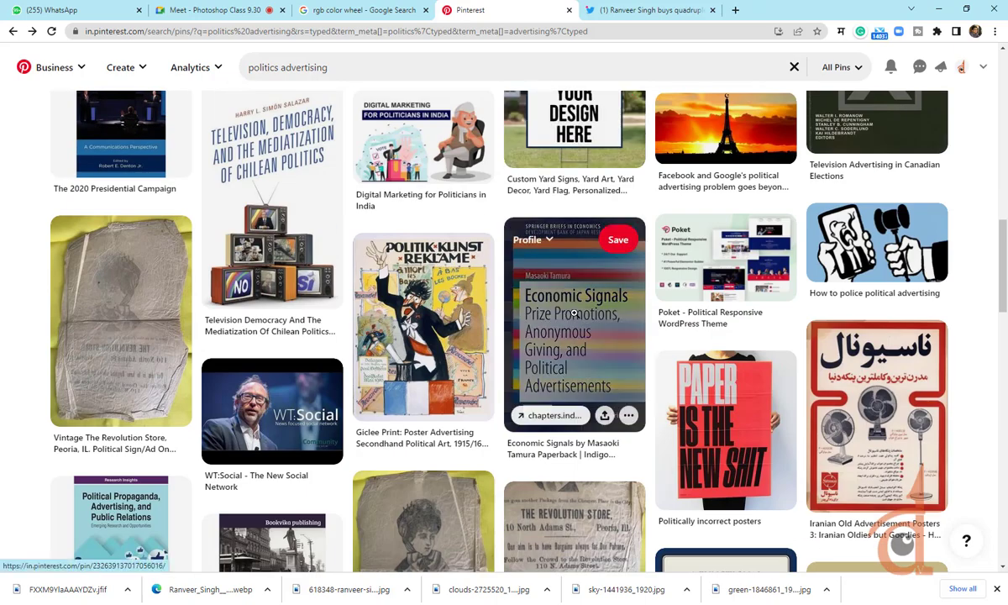
scroll(574, 313, "down", 3)
scroll(573, 312, "down", 4)
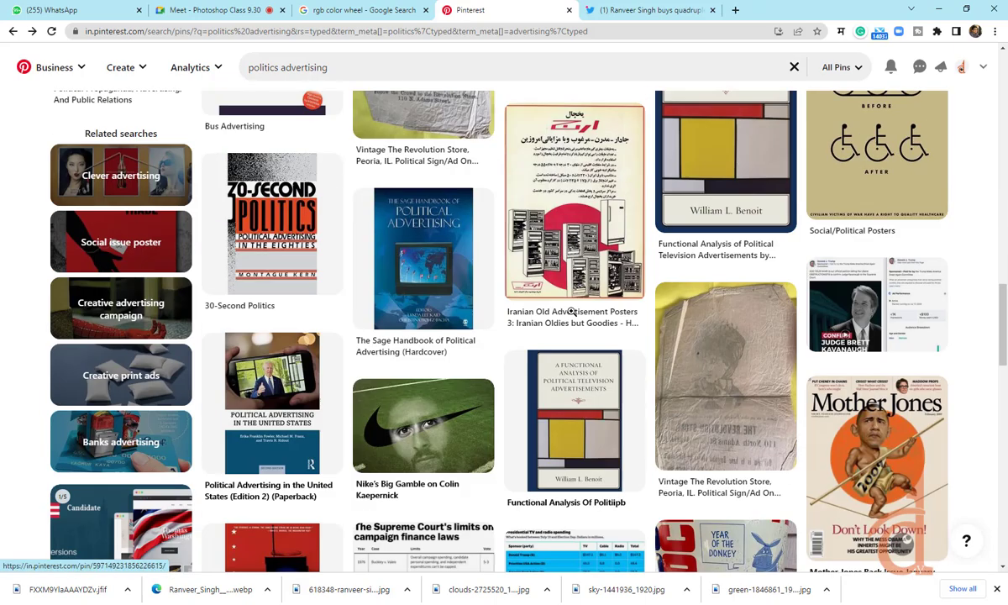
scroll(570, 311, "up", 5)
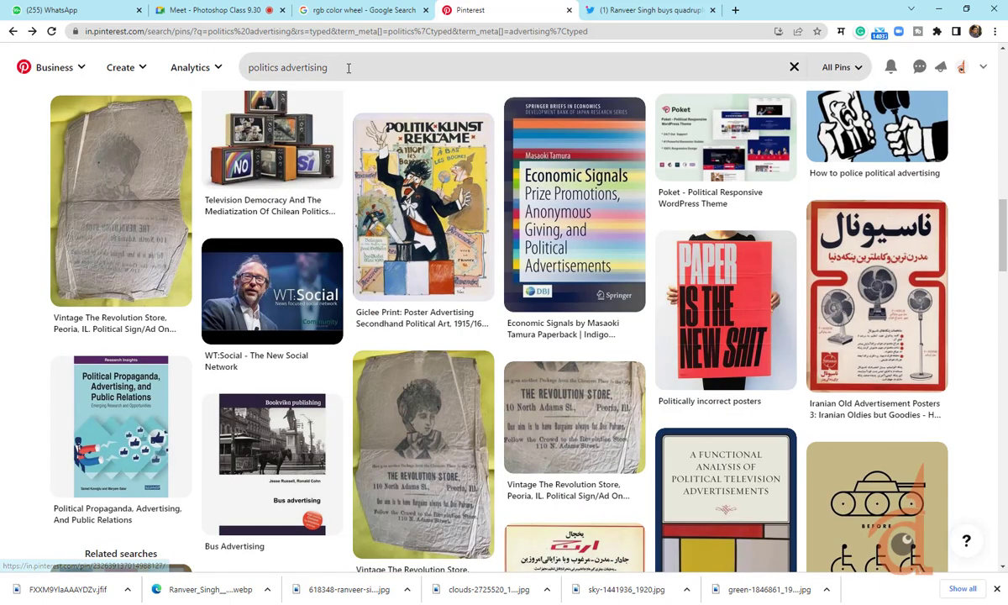
Replace the current search with "indian ads", using the suggested search term
left_click(301, 68)
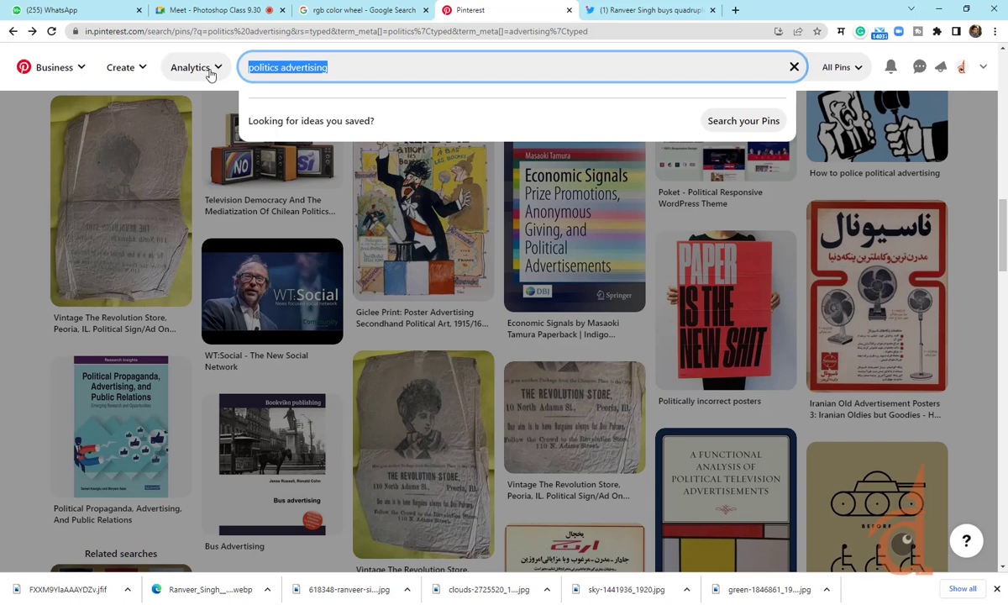
type("indi")
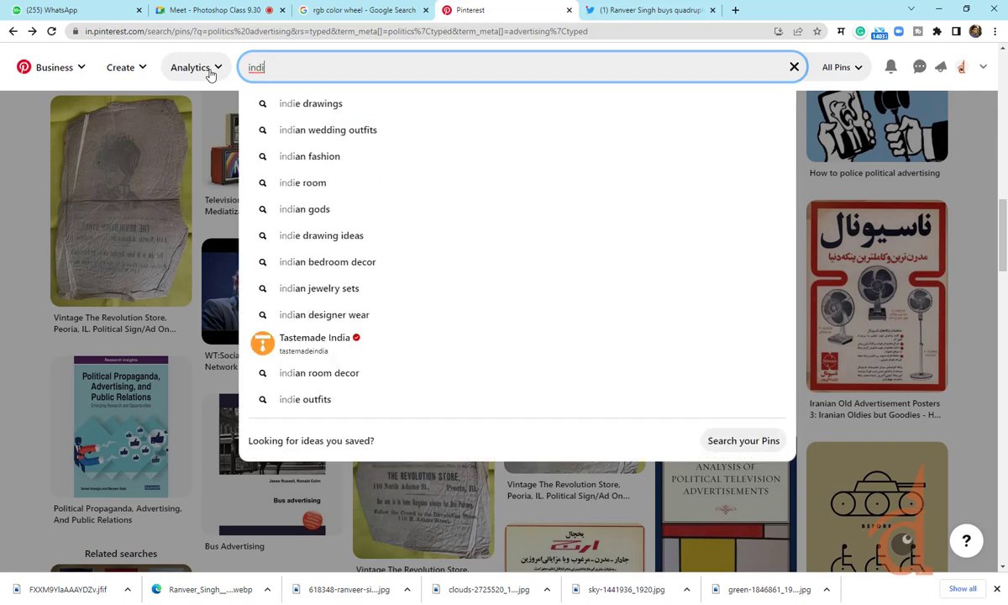
type("a")
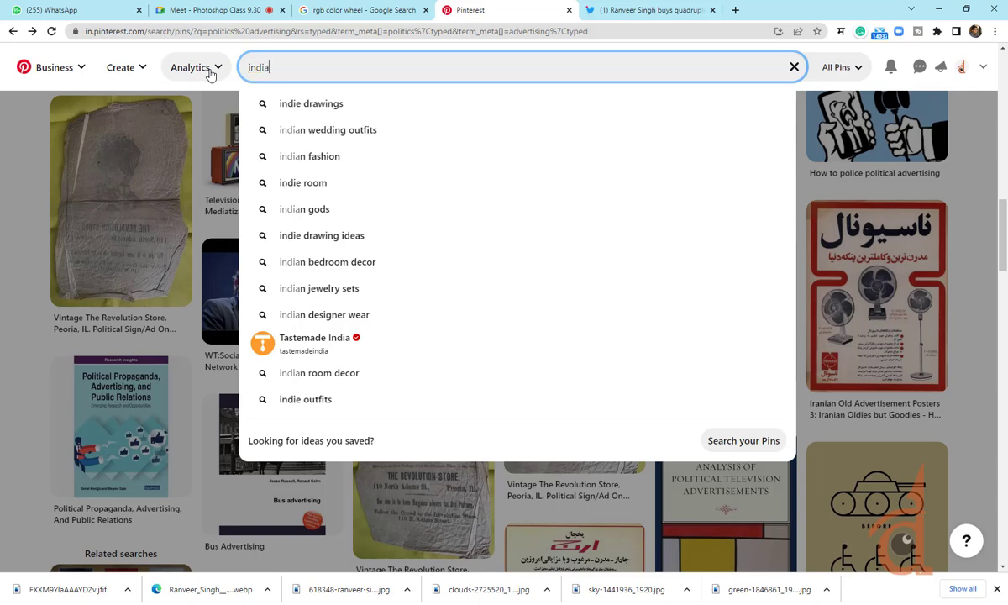
type("n ad")
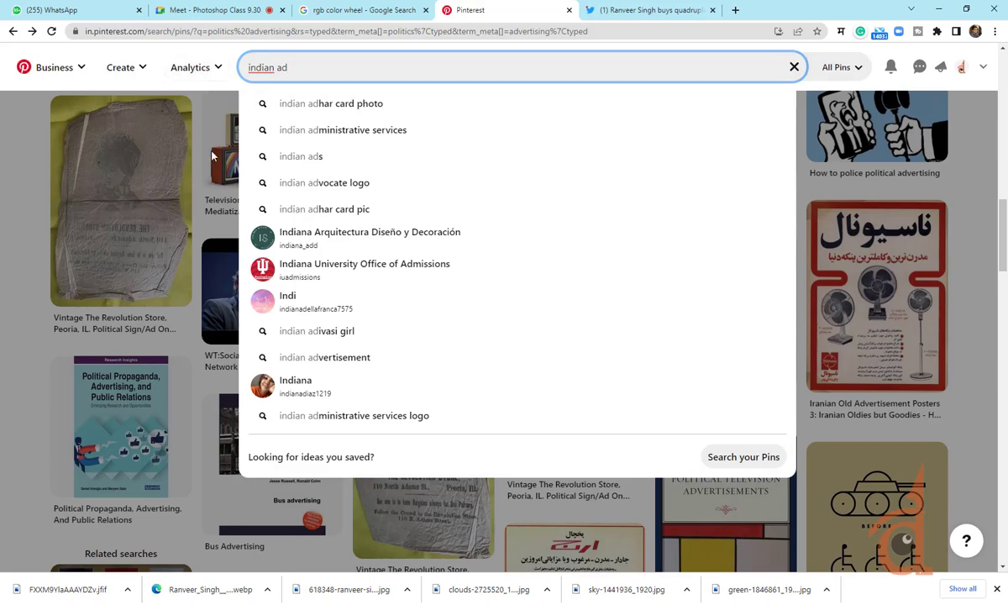
left_click(294, 156)
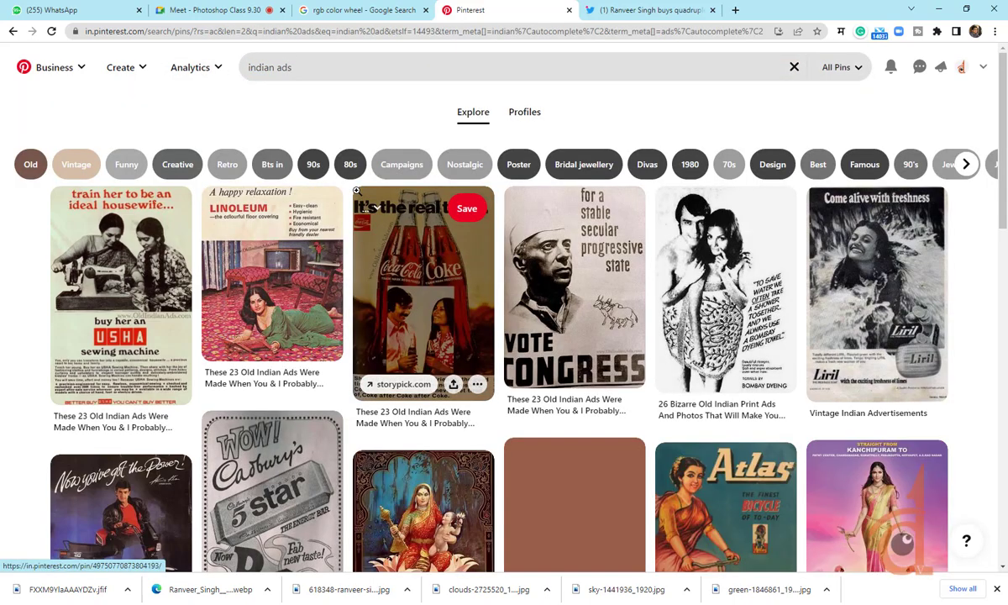
Look through the "indian ads" results for creative Indian print advertising references
scroll(357, 192, "down", 3)
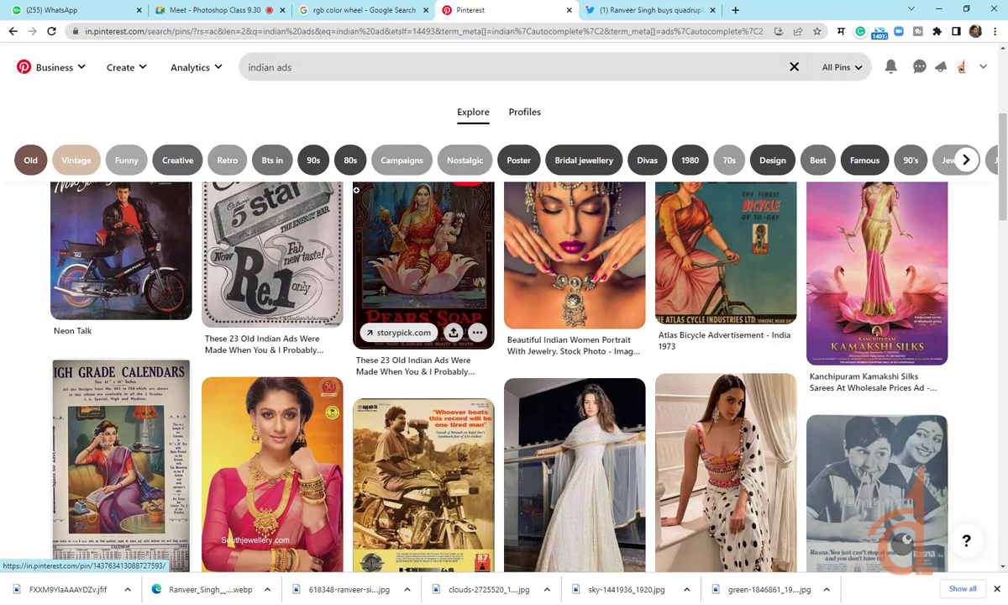
scroll(356, 191, "down", 5)
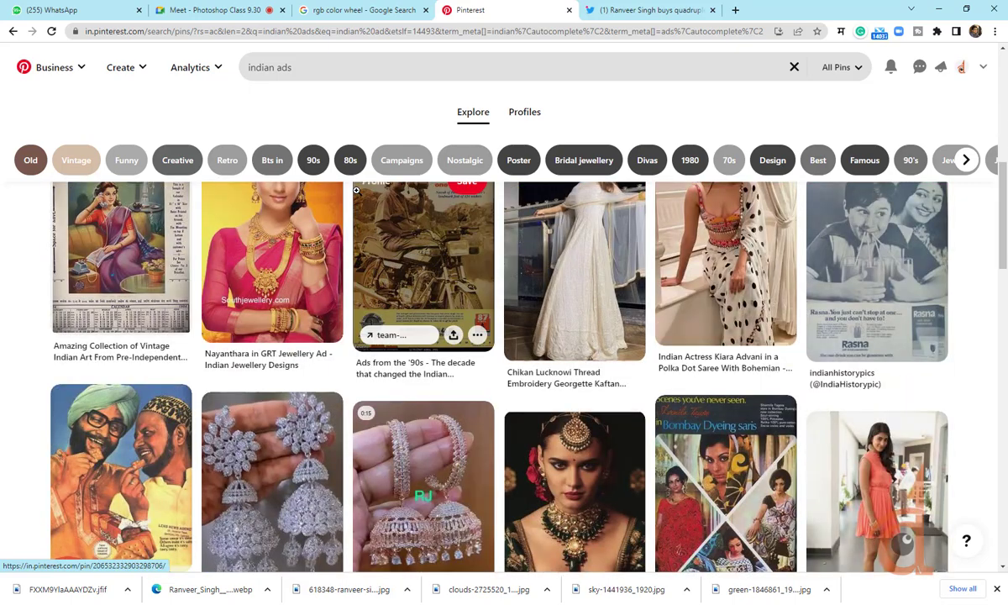
scroll(356, 191, "down", 3)
scroll(357, 191, "down", 3)
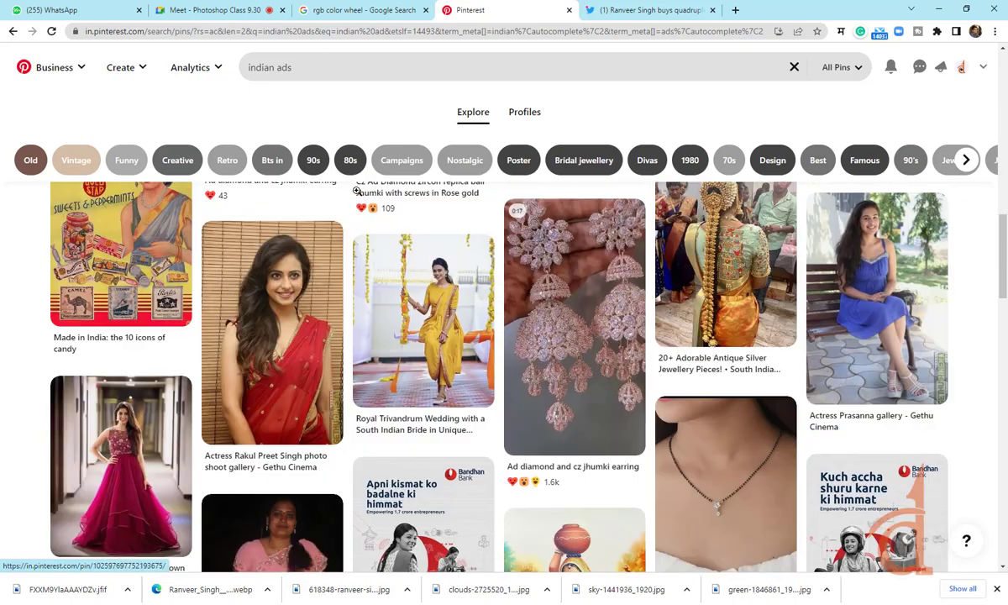
scroll(357, 191, "down", 5)
scroll(357, 190, "up", 5)
scroll(356, 187, "down", 3)
scroll(356, 187, "up", 5)
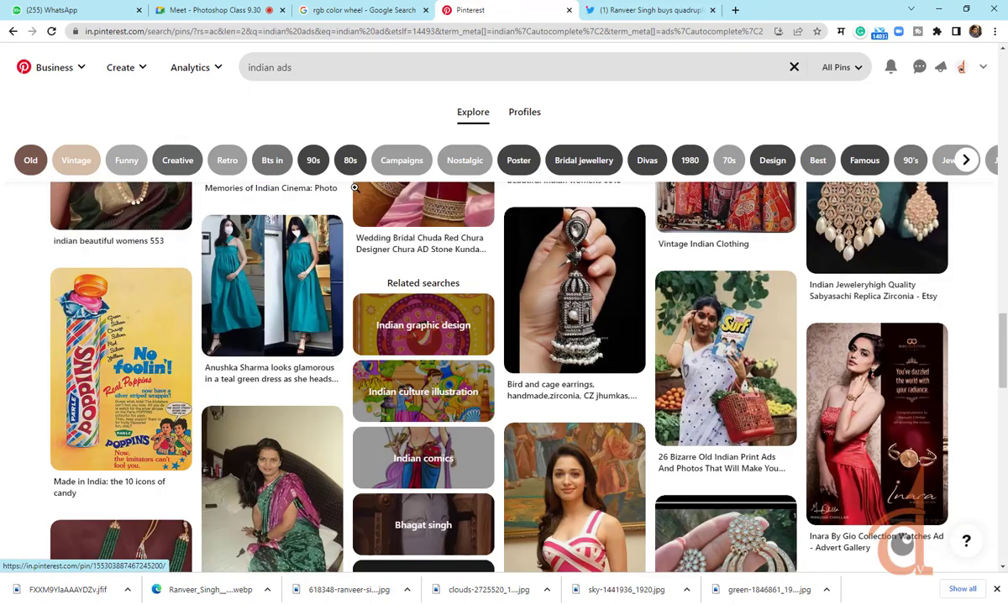
scroll(373, 144, "down", 5)
scroll(373, 145, "down", 8)
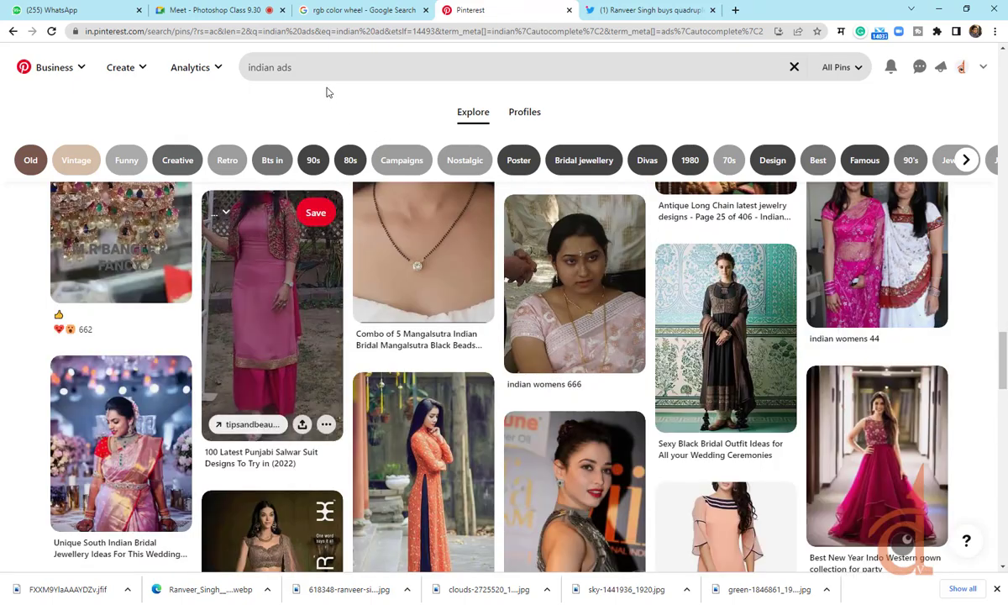
Refine the search to the suggested "indian ads poster" and extend it to "indian ads poster 2021"
left_click(304, 66)
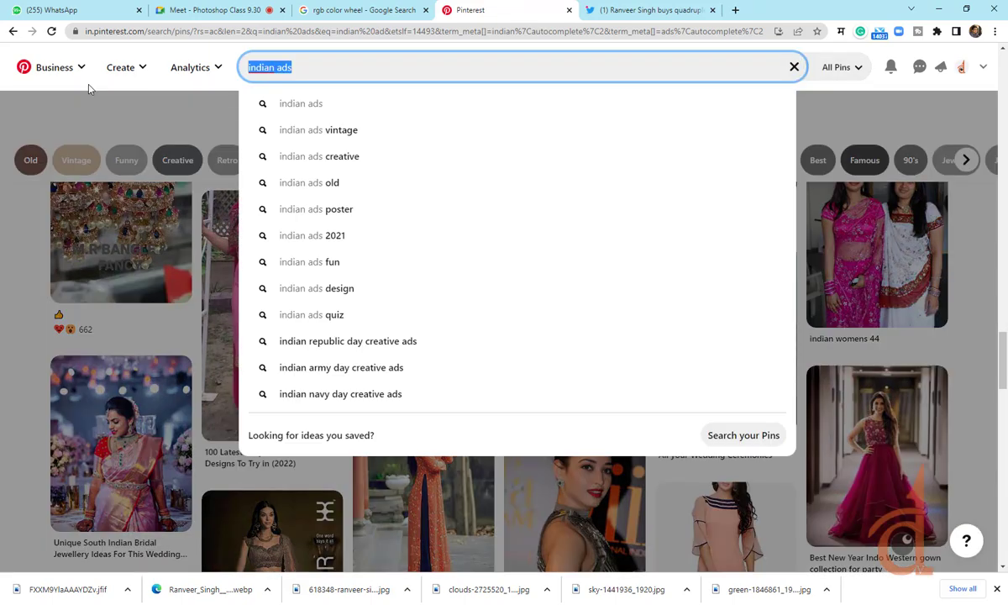
left_click(326, 209)
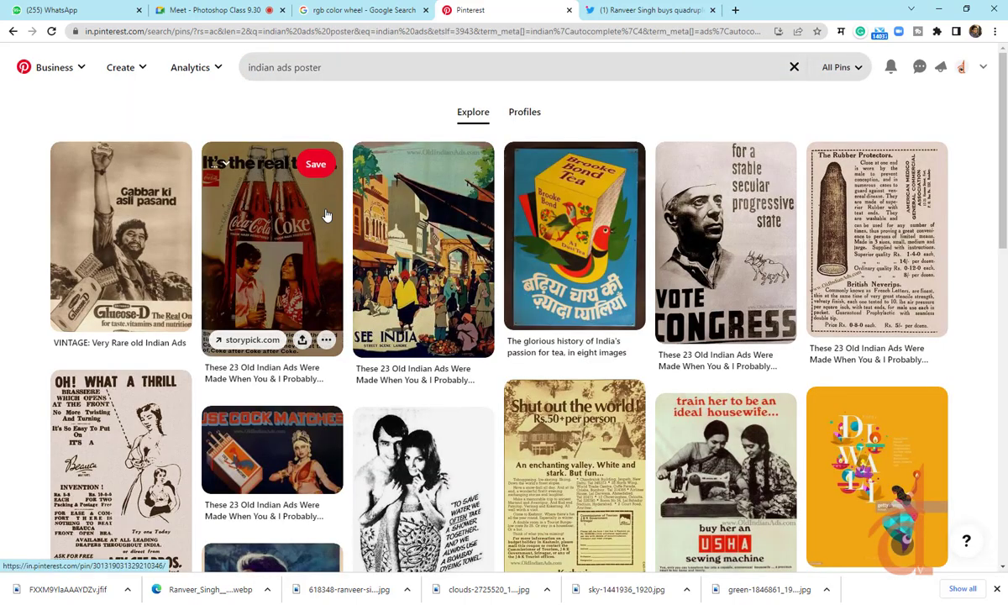
left_click(385, 58)
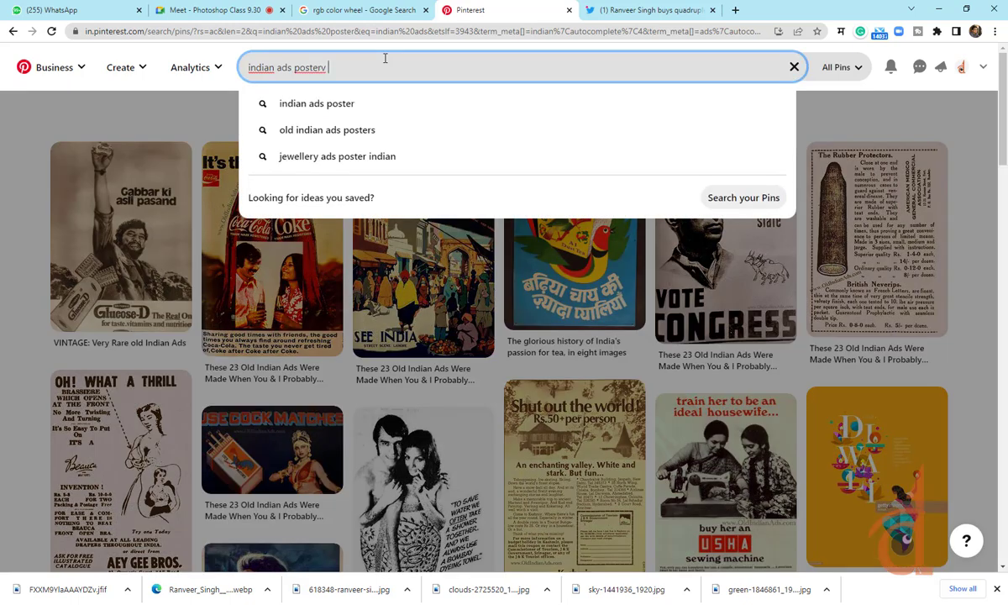
type("v")
key("BackSpace")
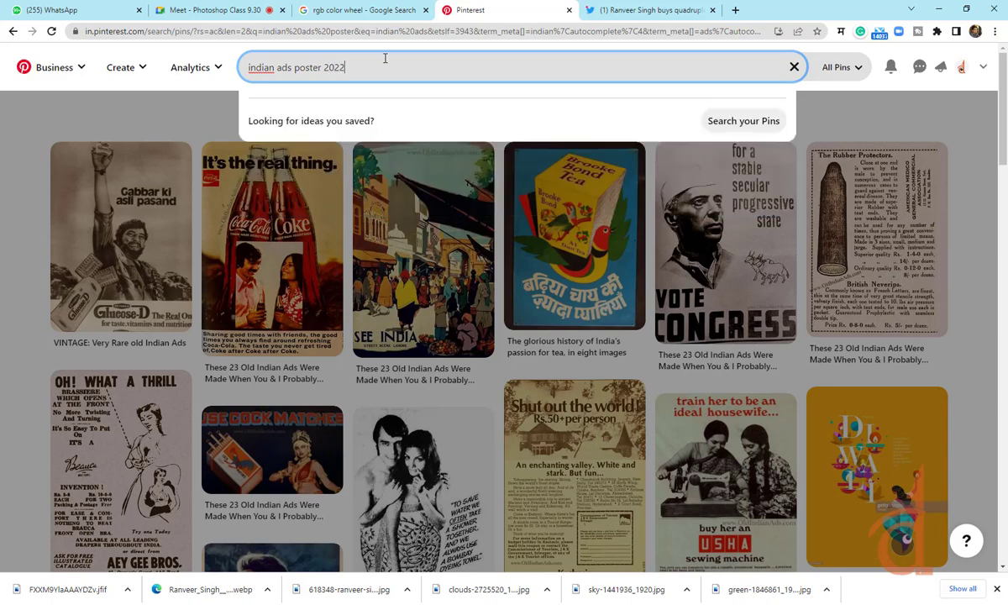
type("2021")
key("Return")
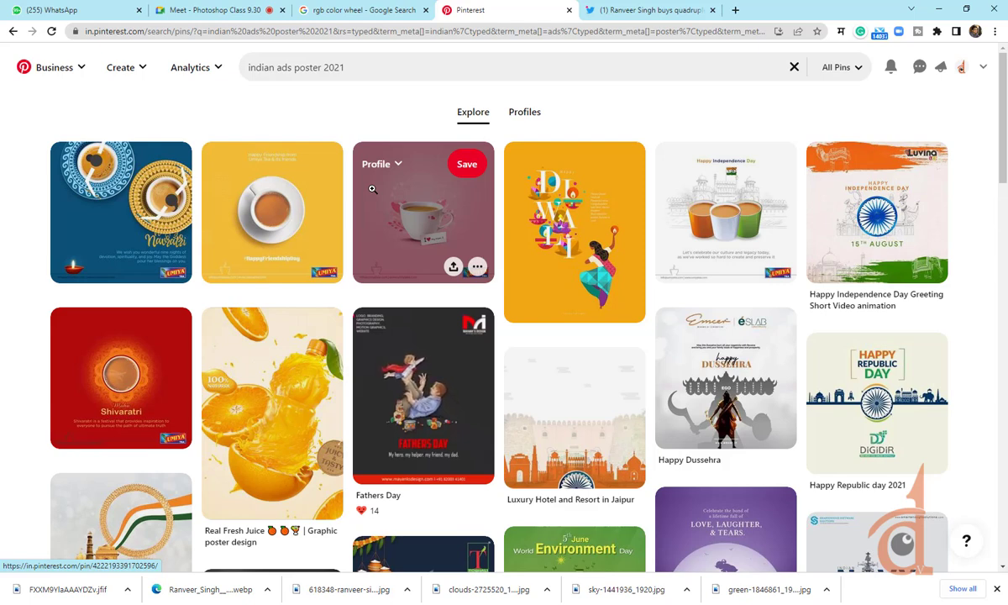
Look through the "indian ads poster 2021" results for recent festival, product and split-image poster references
scroll(373, 189, "down", 3)
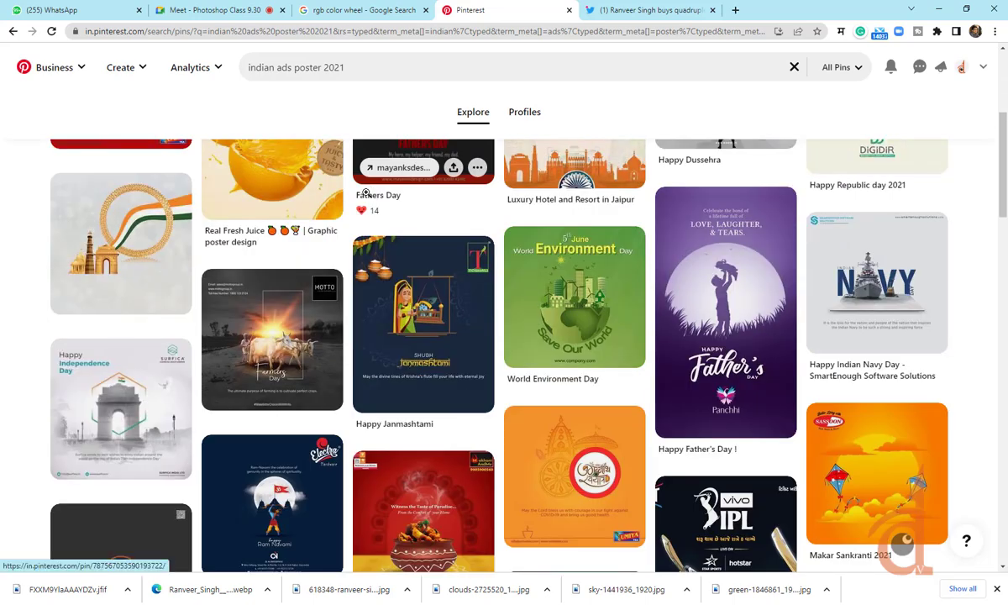
scroll(369, 190, "down", 3)
scroll(366, 191, "down", 3)
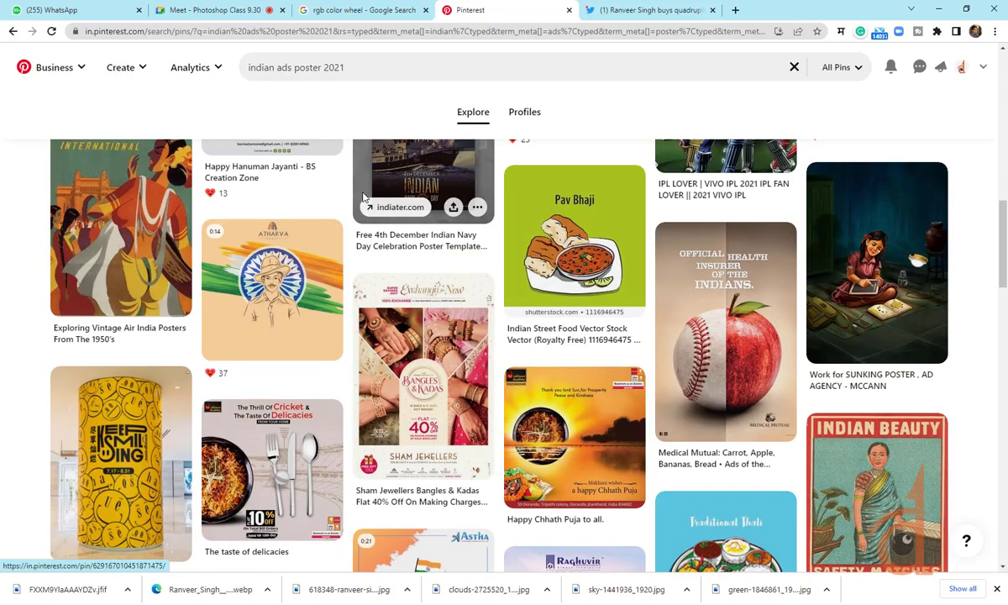
scroll(787, 331, "down", 1)
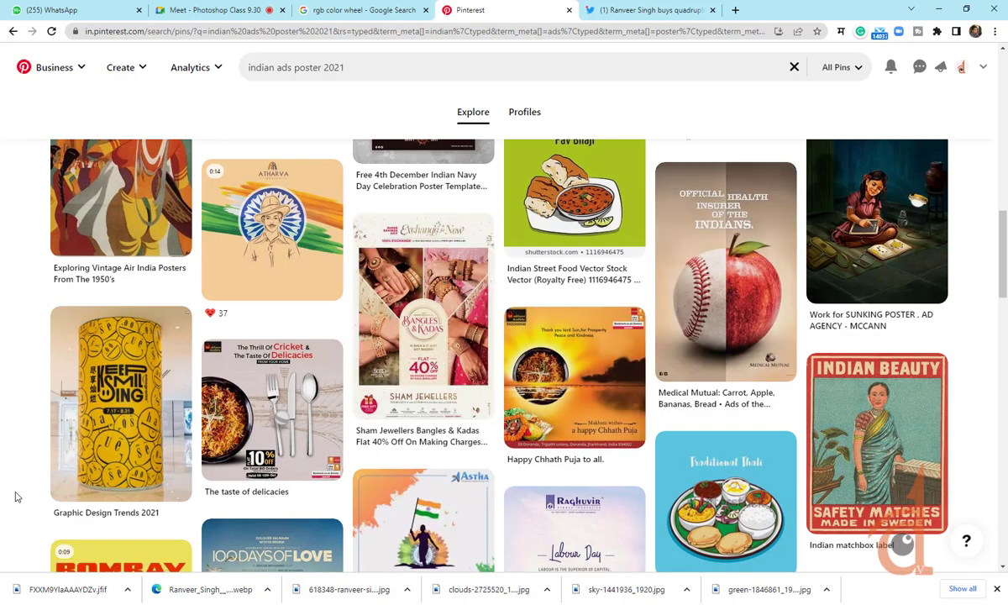
scroll(15, 497, "down", 3)
scroll(15, 496, "down", 3)
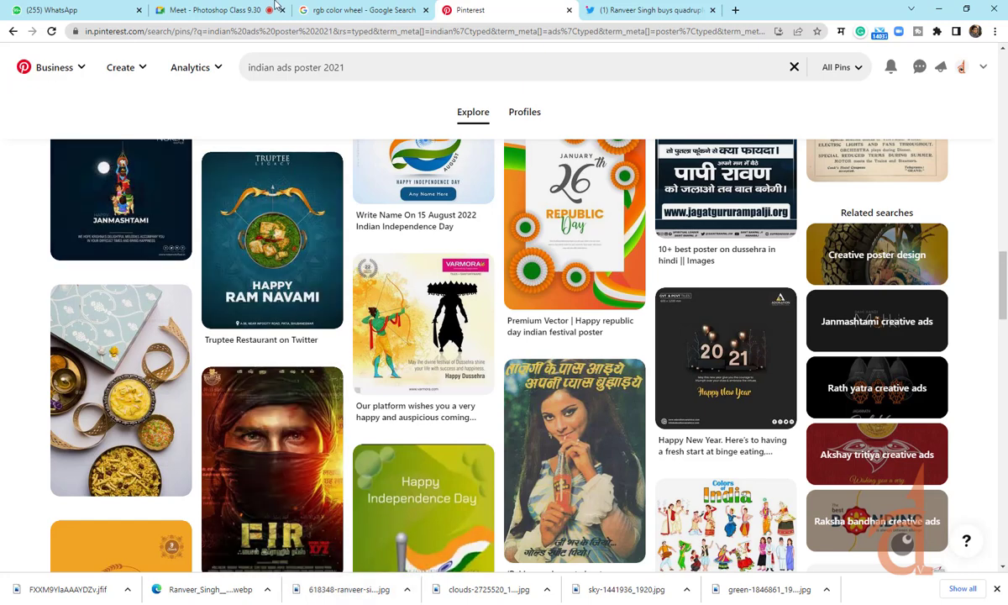
Switch to the Google Meet class call, dismiss the downloads bar and review the in-call messages, closing the chat
left_click(215, 10)
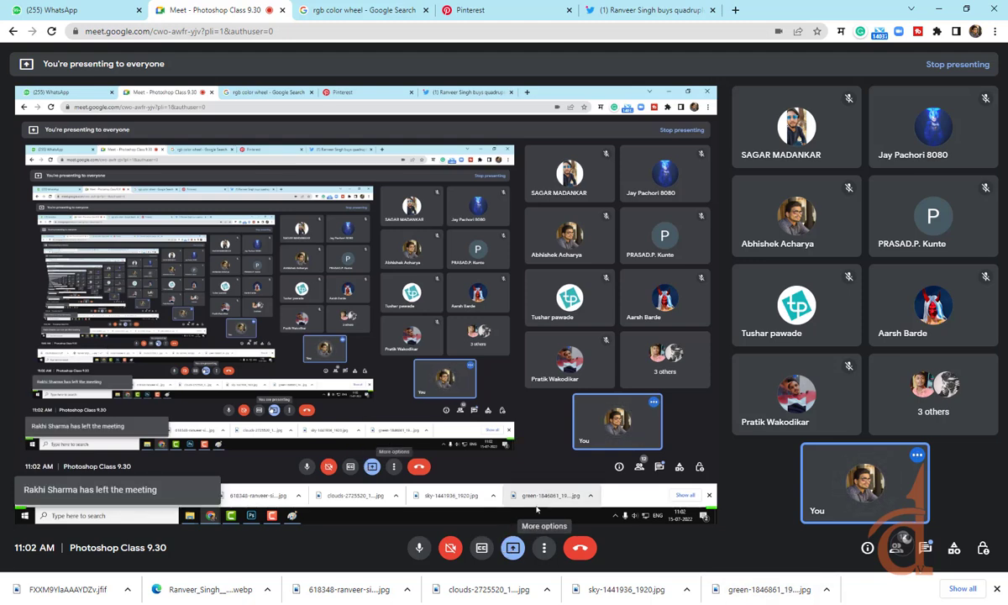
left_click(998, 589)
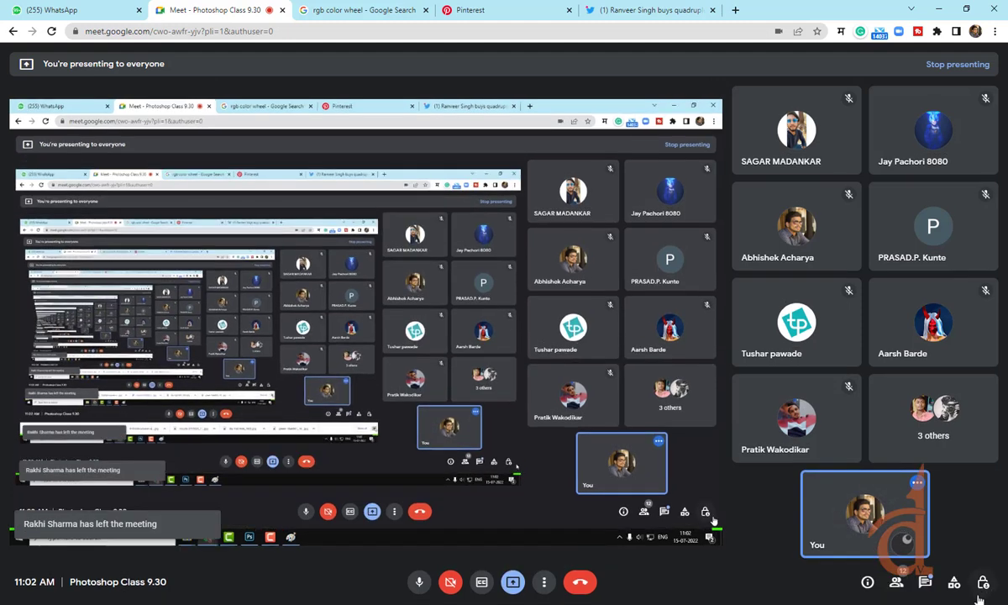
left_click(925, 582)
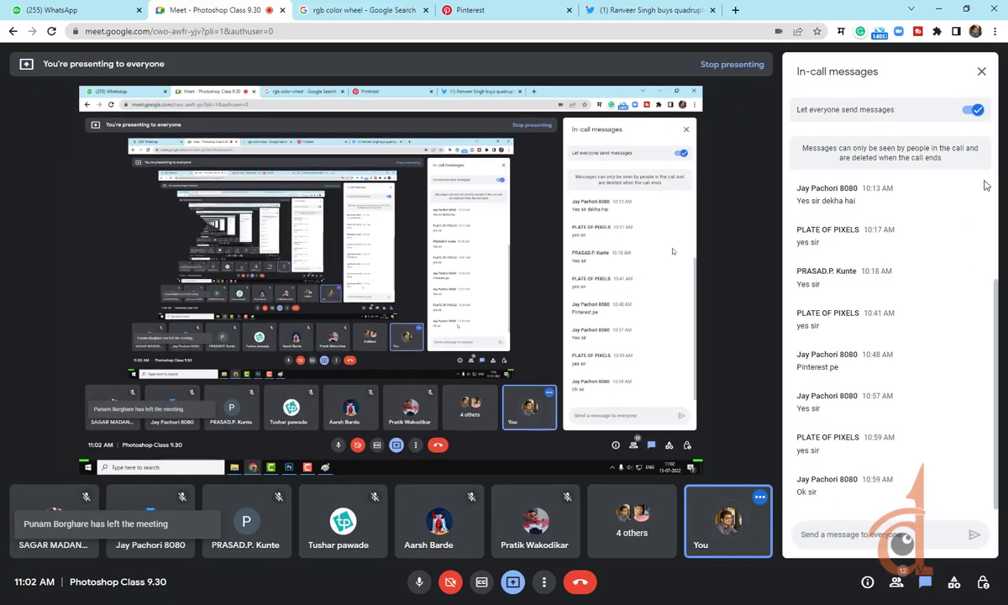
left_click(981, 71)
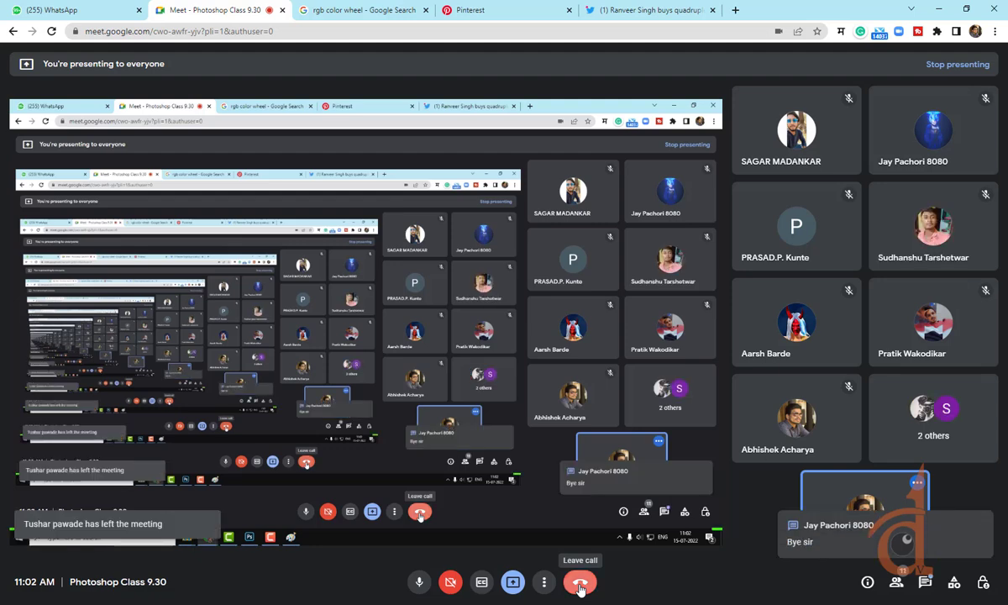
Leave the class video call by ending it for everyone
left_click(579, 583)
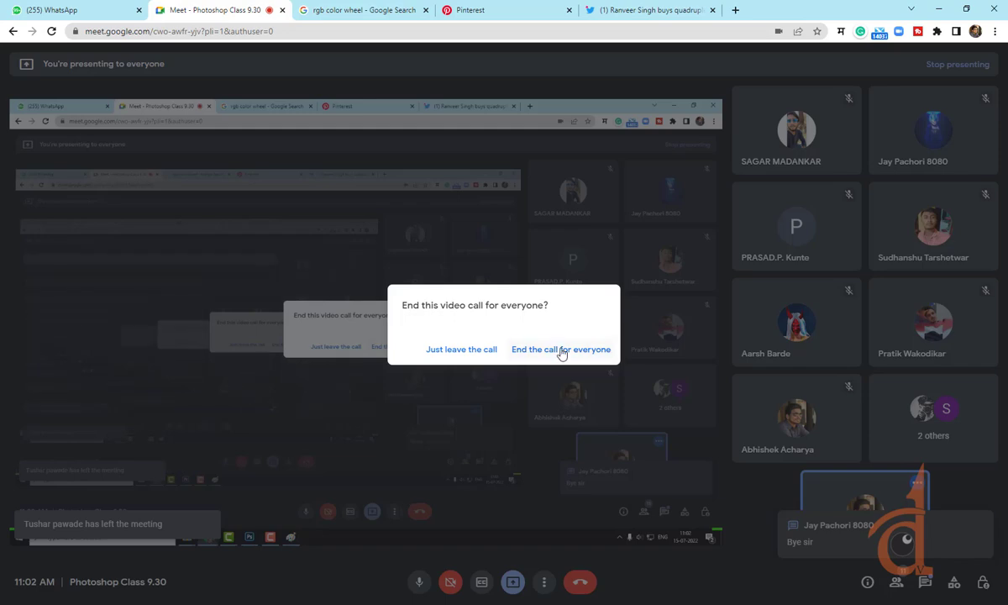
left_click(563, 349)
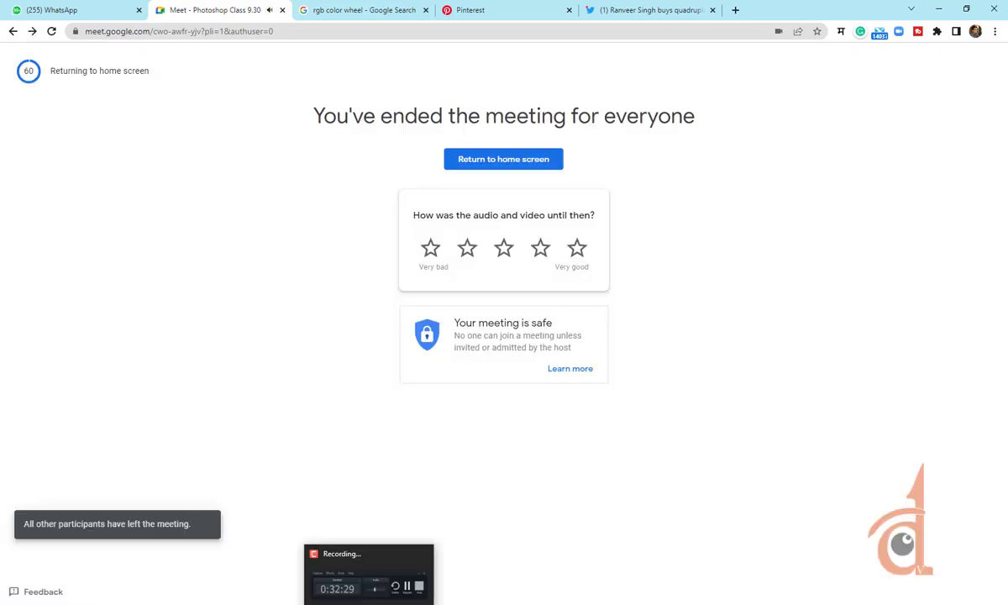